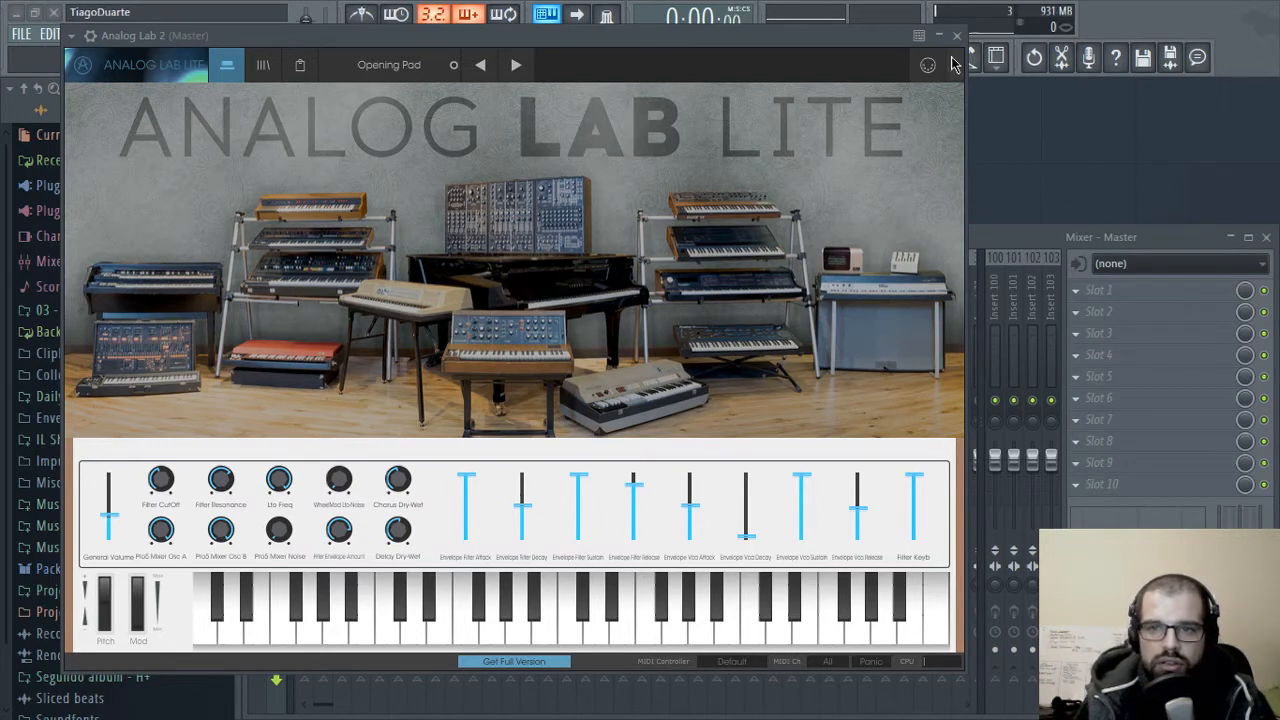
- Close the Analog Lab 2 plugin window and set the project tempo to 88 BPM
click(958, 38)
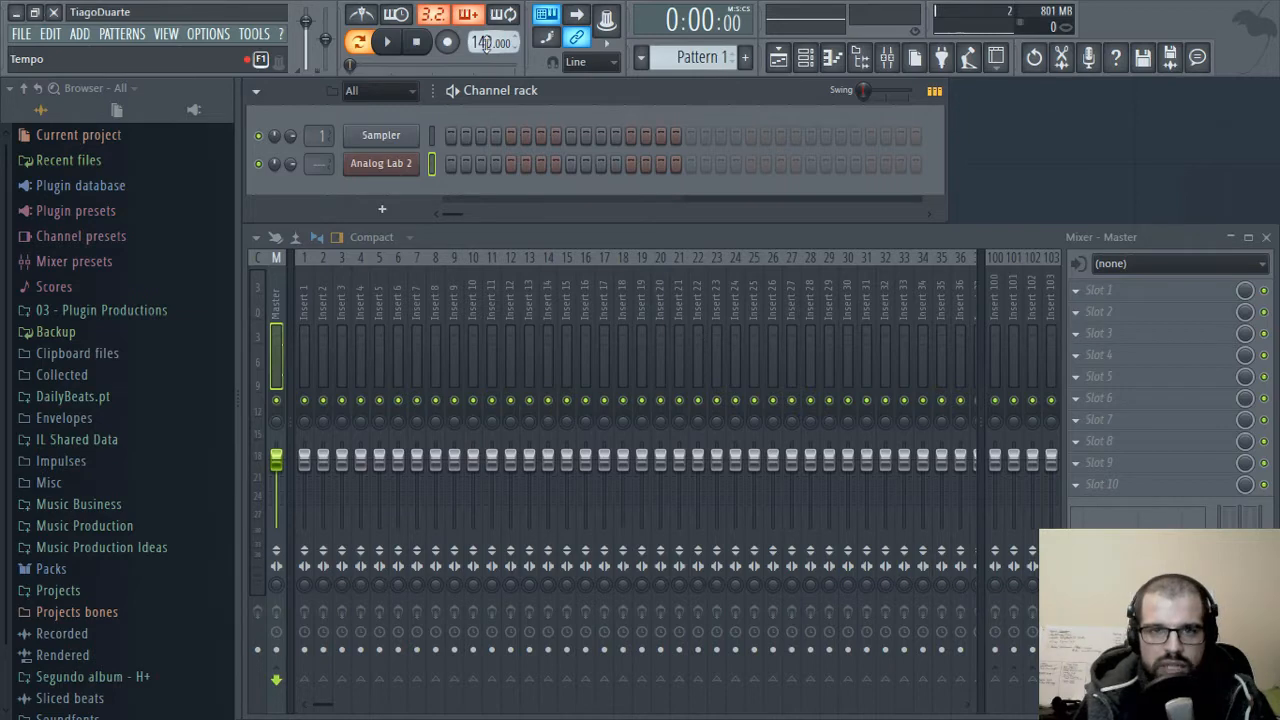
drag(484, 40, 484, 49)
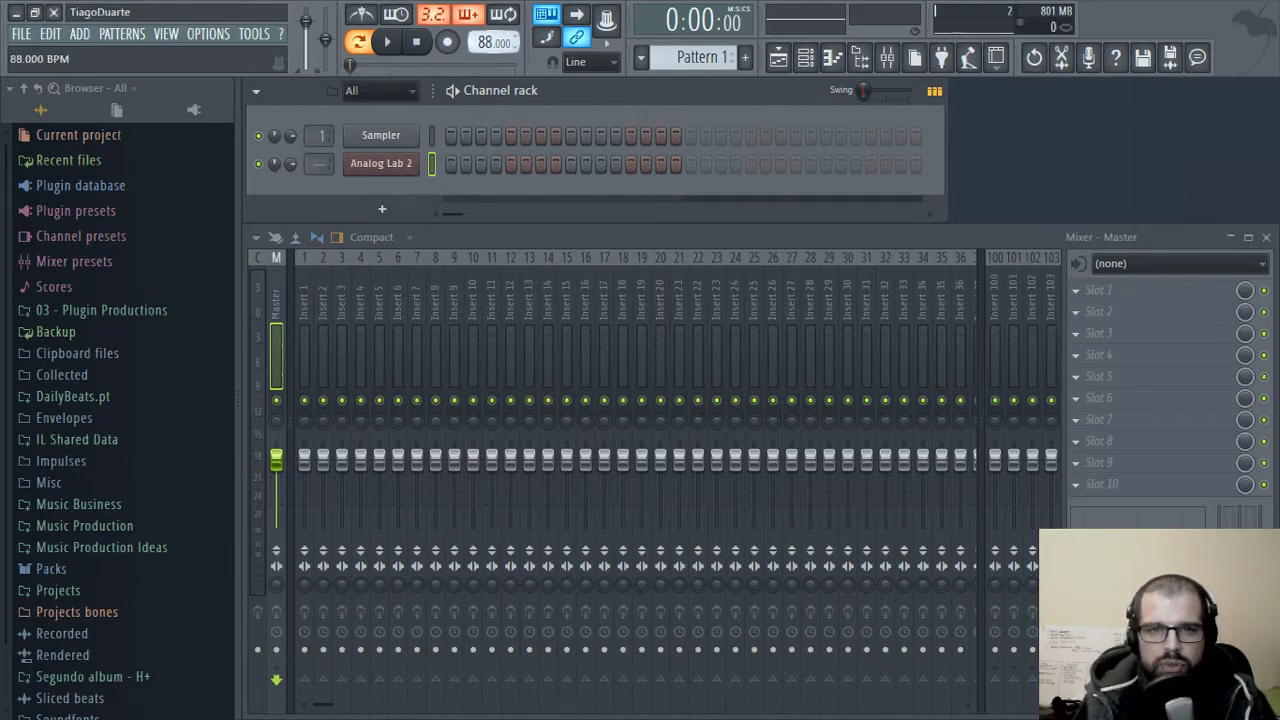
- Reopen Analog Lab 2, filter its preset library to the Keys type and load the Stage Basic preset
click(392, 165)
drag(368, 41, 565, 102)
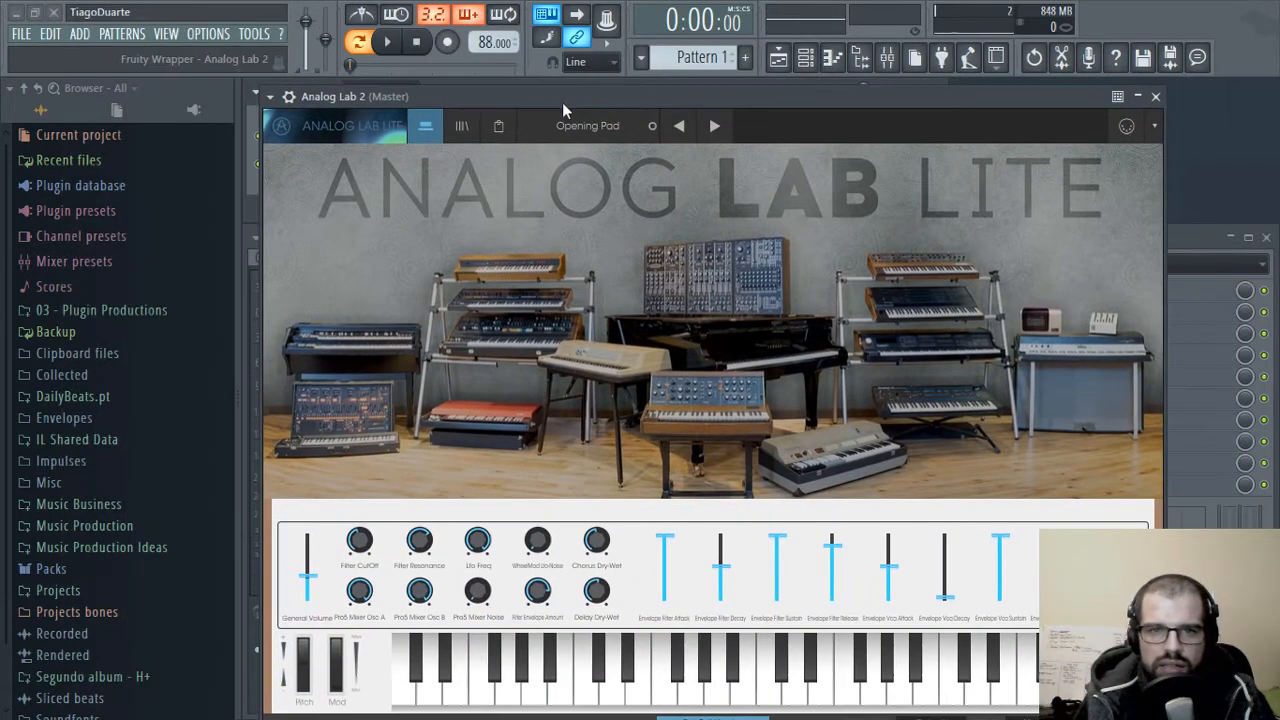
click(459, 127)
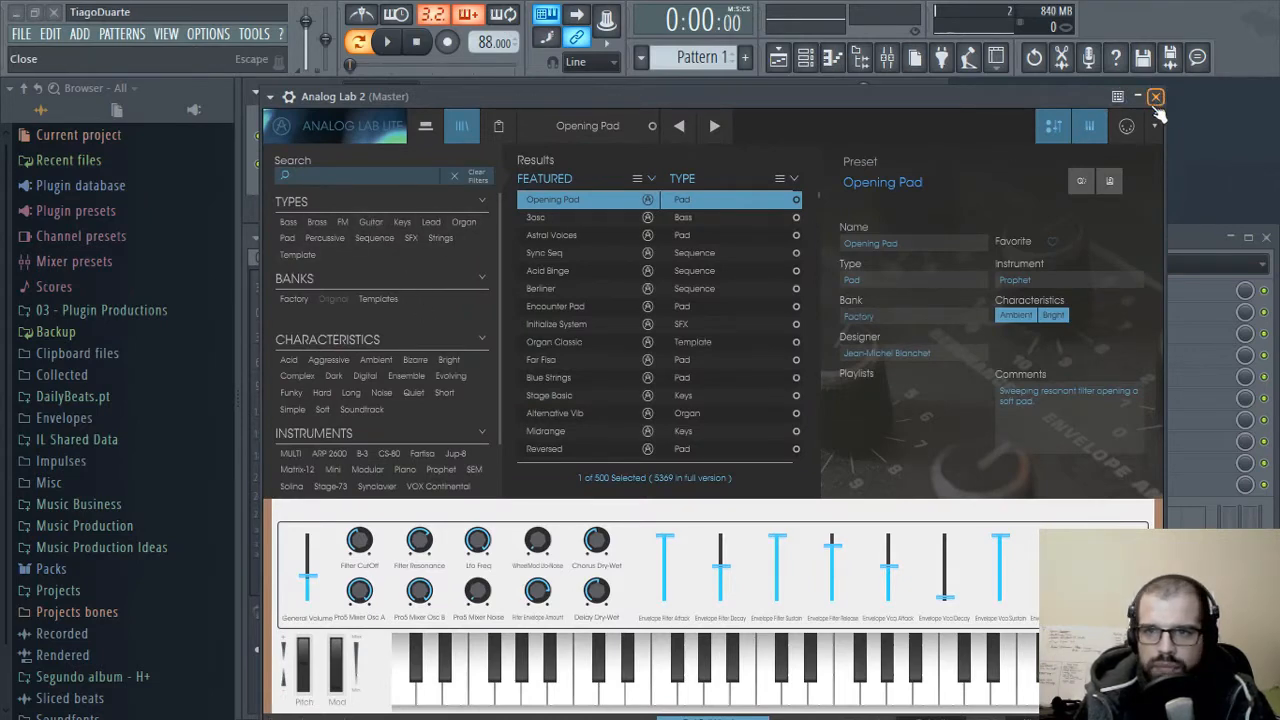
click(289, 222)
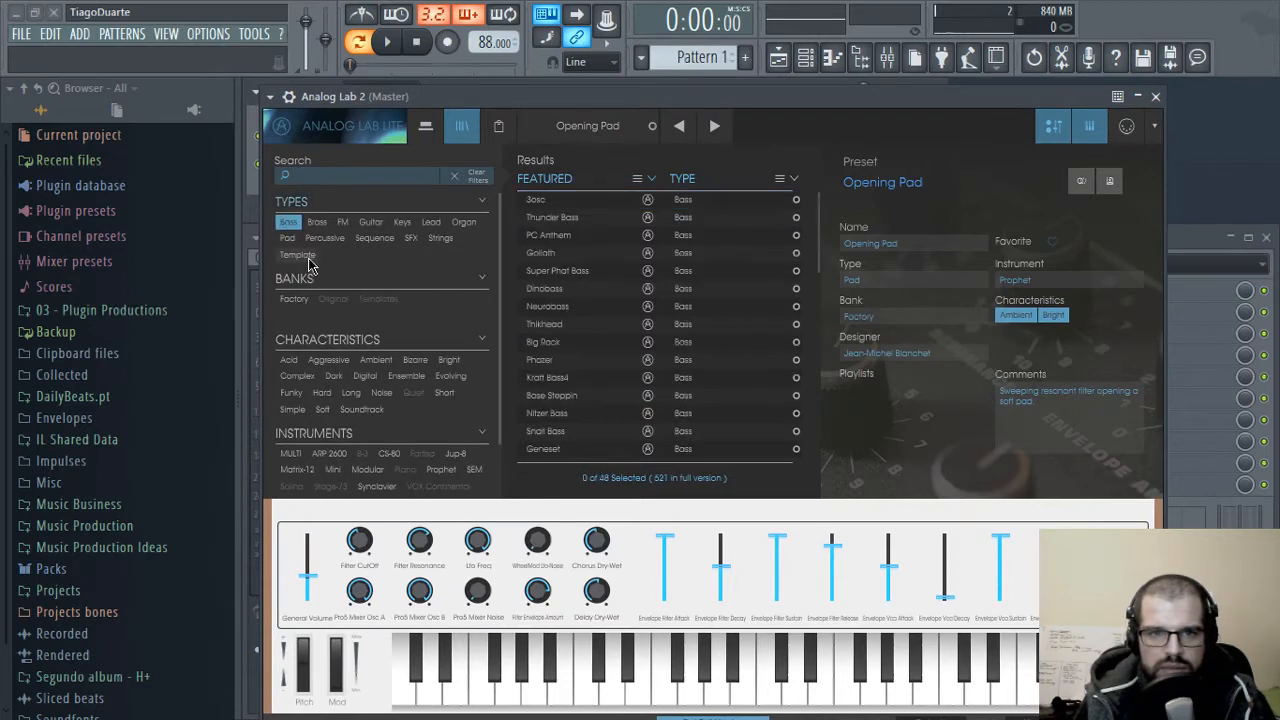
click(291, 224)
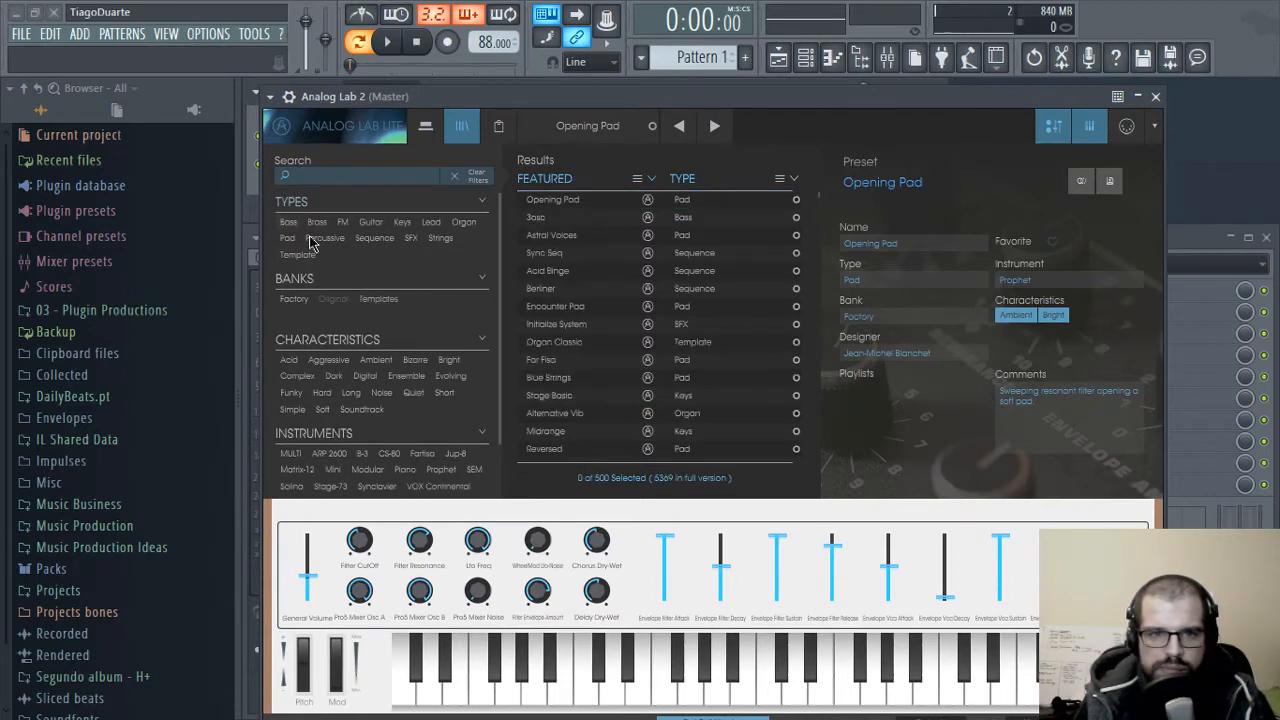
click(403, 223)
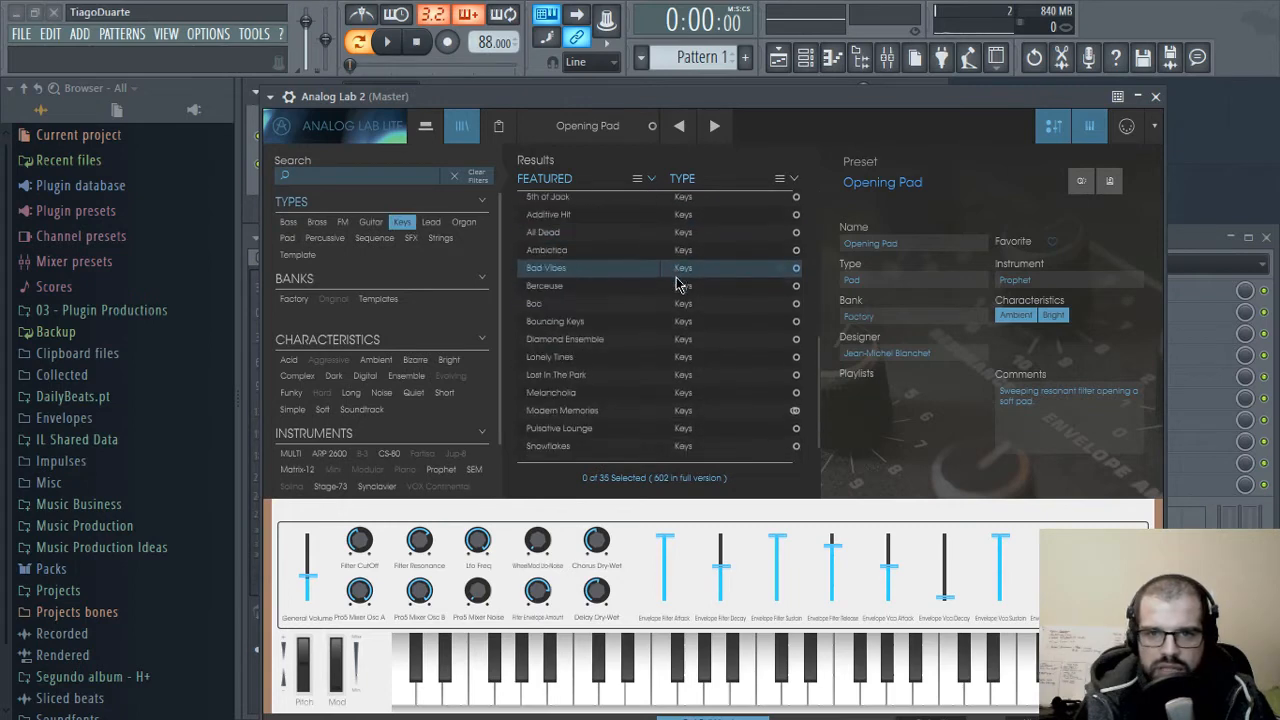
click(549, 203)
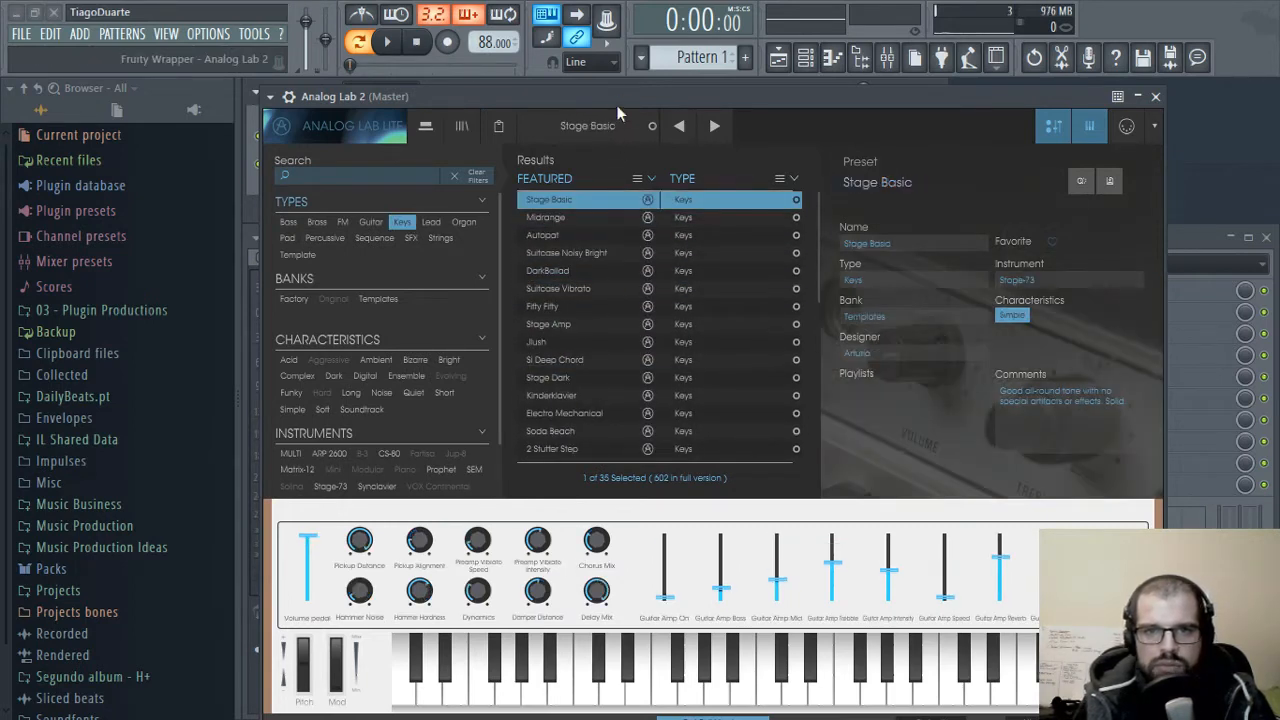
- Audition the Stage Basic preset by playing C5, D#5 and G5
key(z)
key(b)
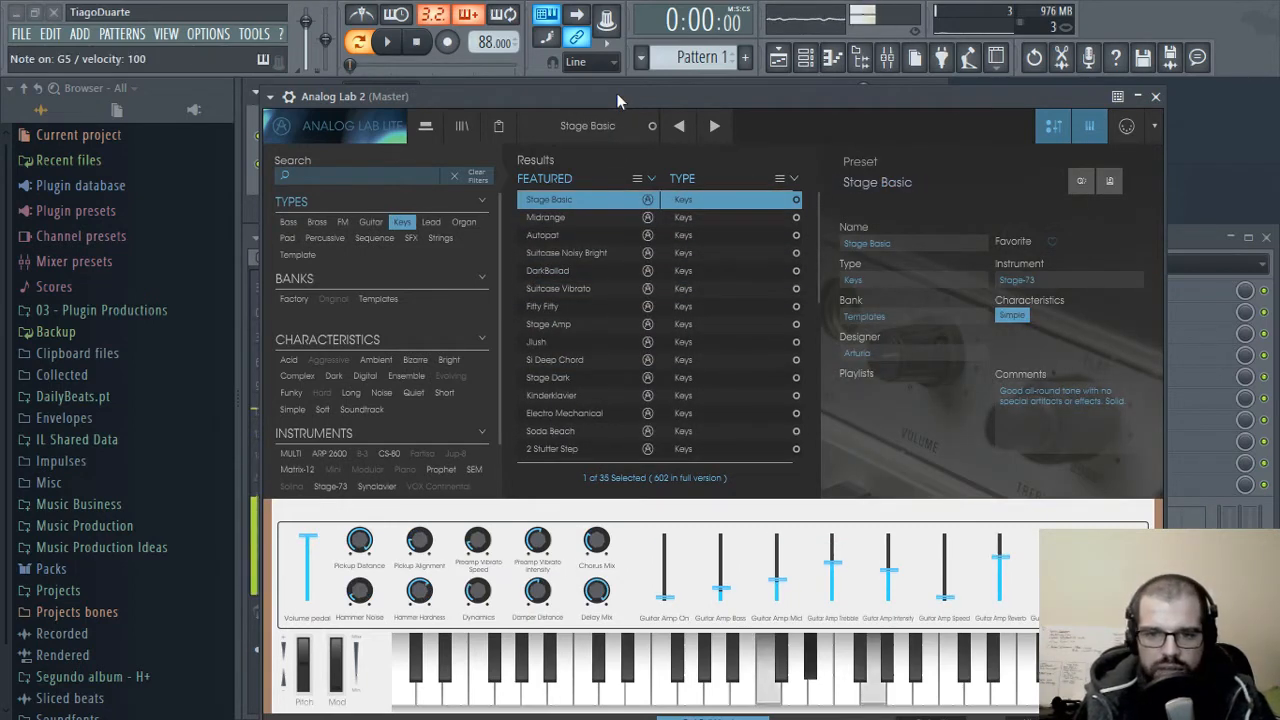
key(z)
key(b)
key(d)
key(b)
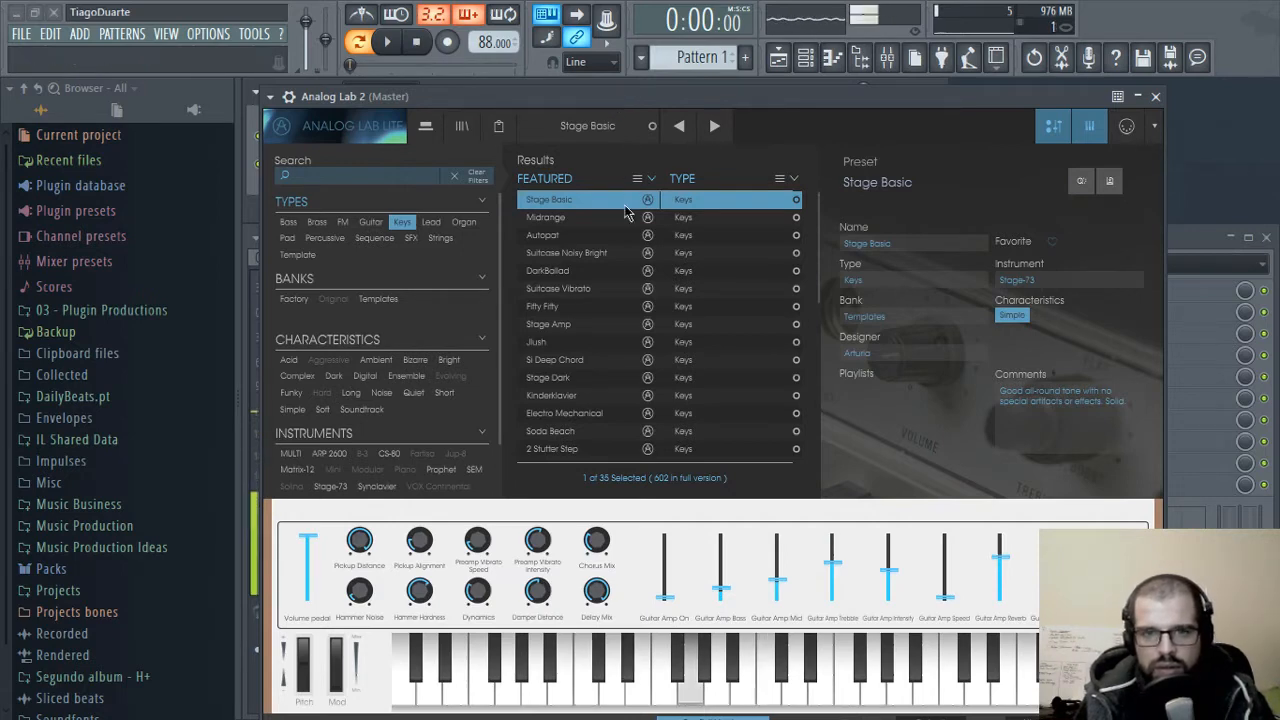
key(z)
- Load the Midrange keys preset, audition it with C5 and G5, and close the Analog Lab 2 window
click(567, 218)
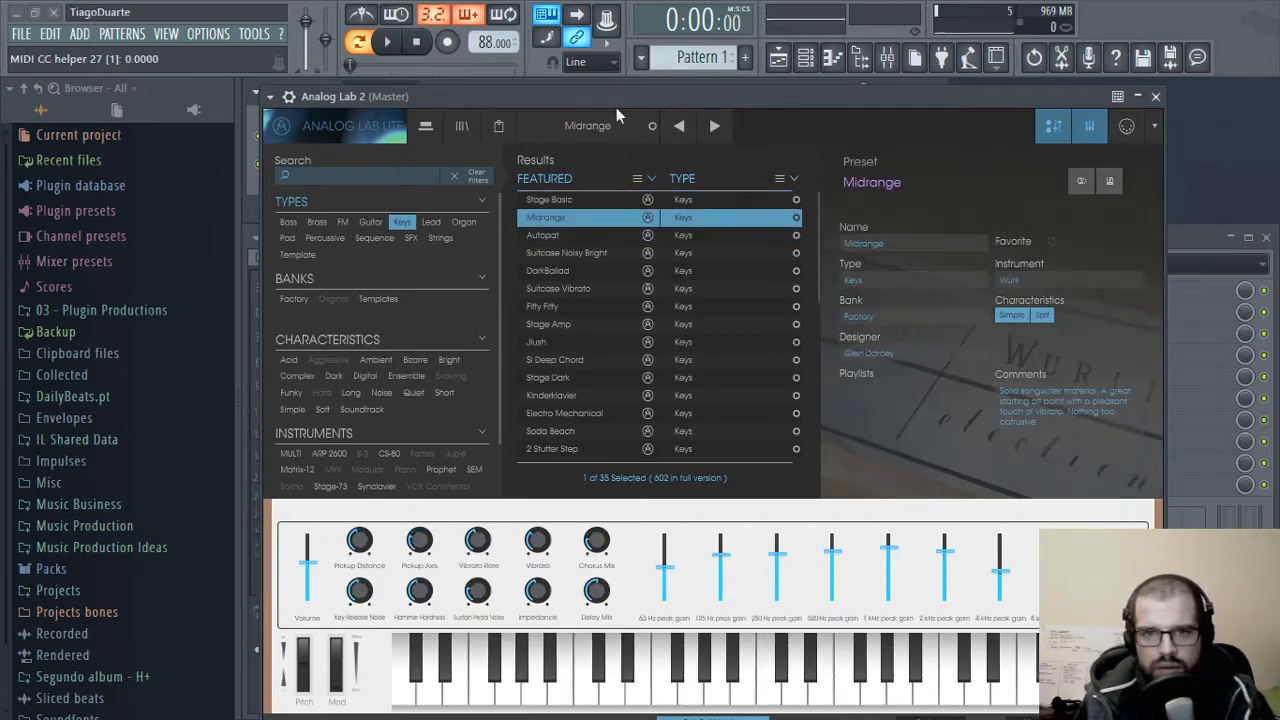
key(z)
key(b)
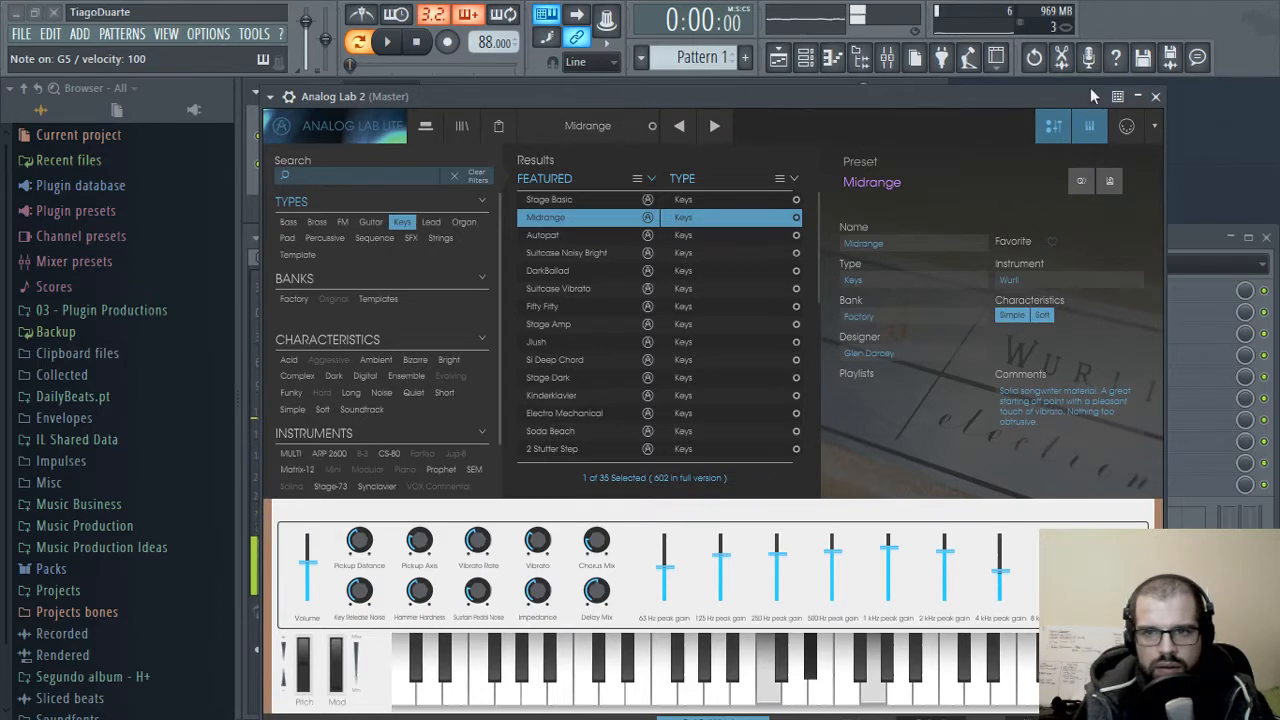
click(1155, 96)
- Play the C minor chord C5, D#5 and G5 repeatedly to try out rhythms with the Midrange sound
key(z)
key(d)
key(b)
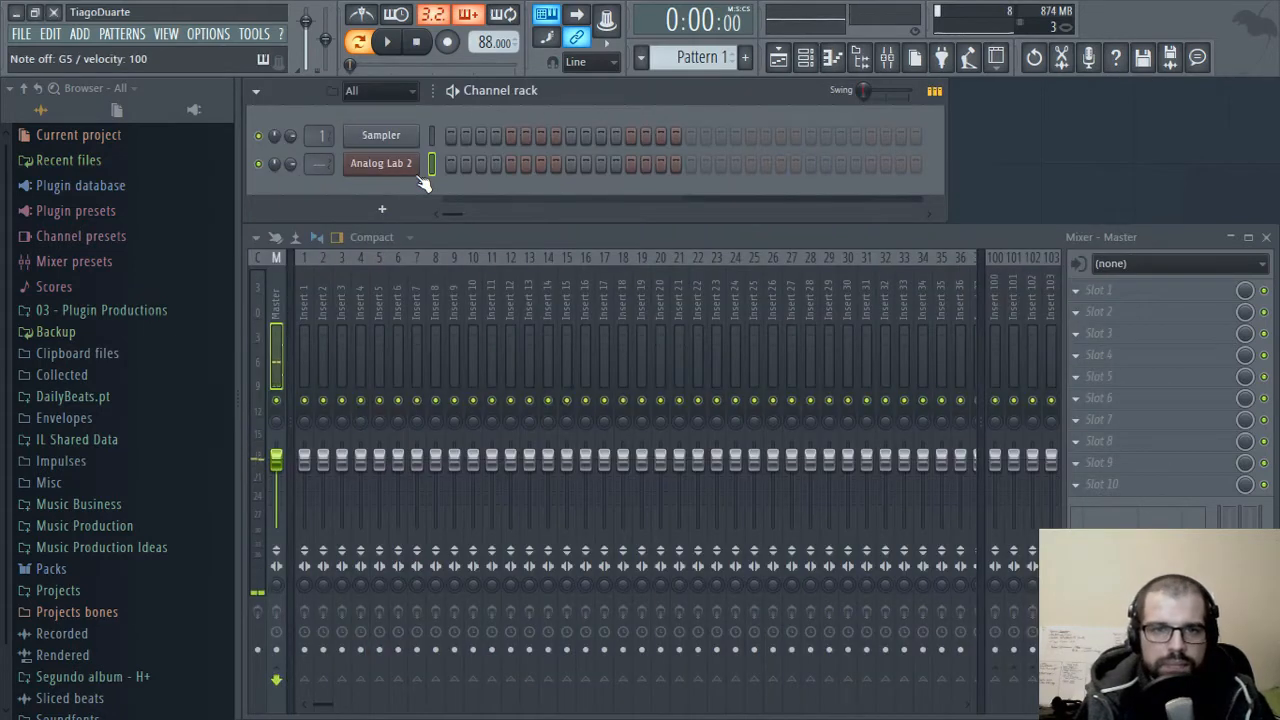
key(z)
key(d)
key(b)
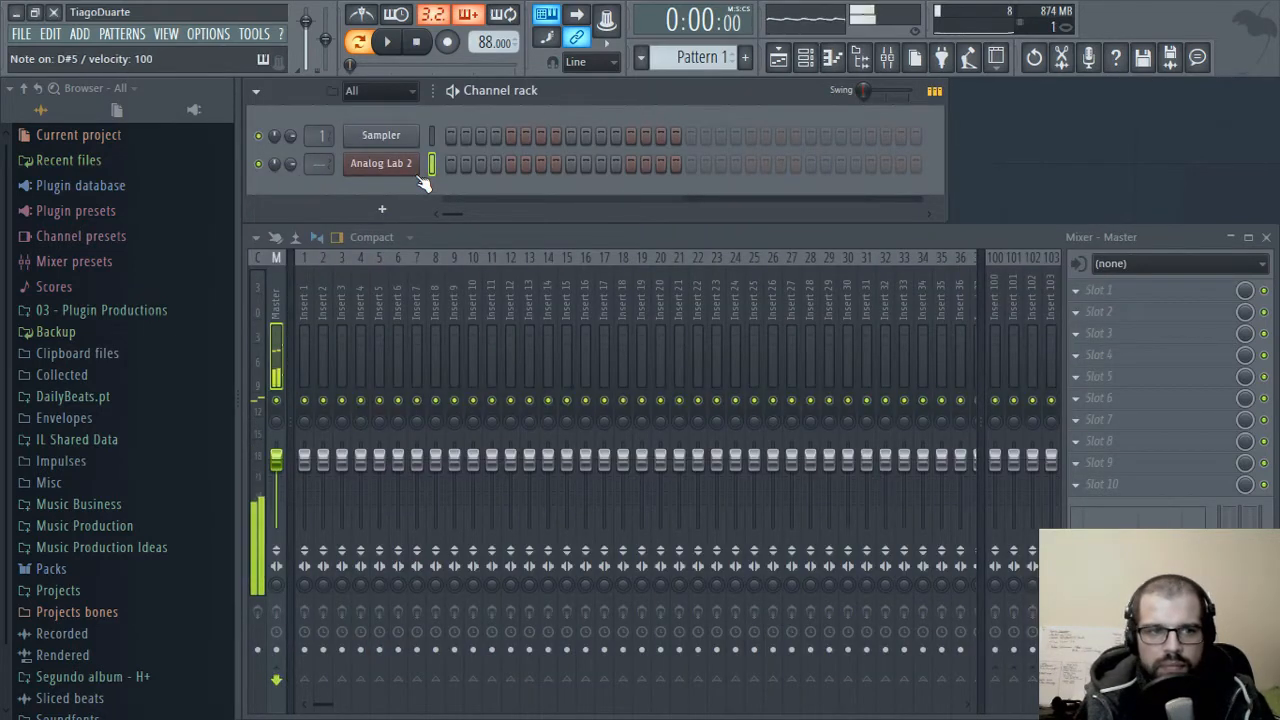
key(z)
key(d)
key(b)
key(z)
key(d)
key(b)
key(z)
key(d)
key(b)
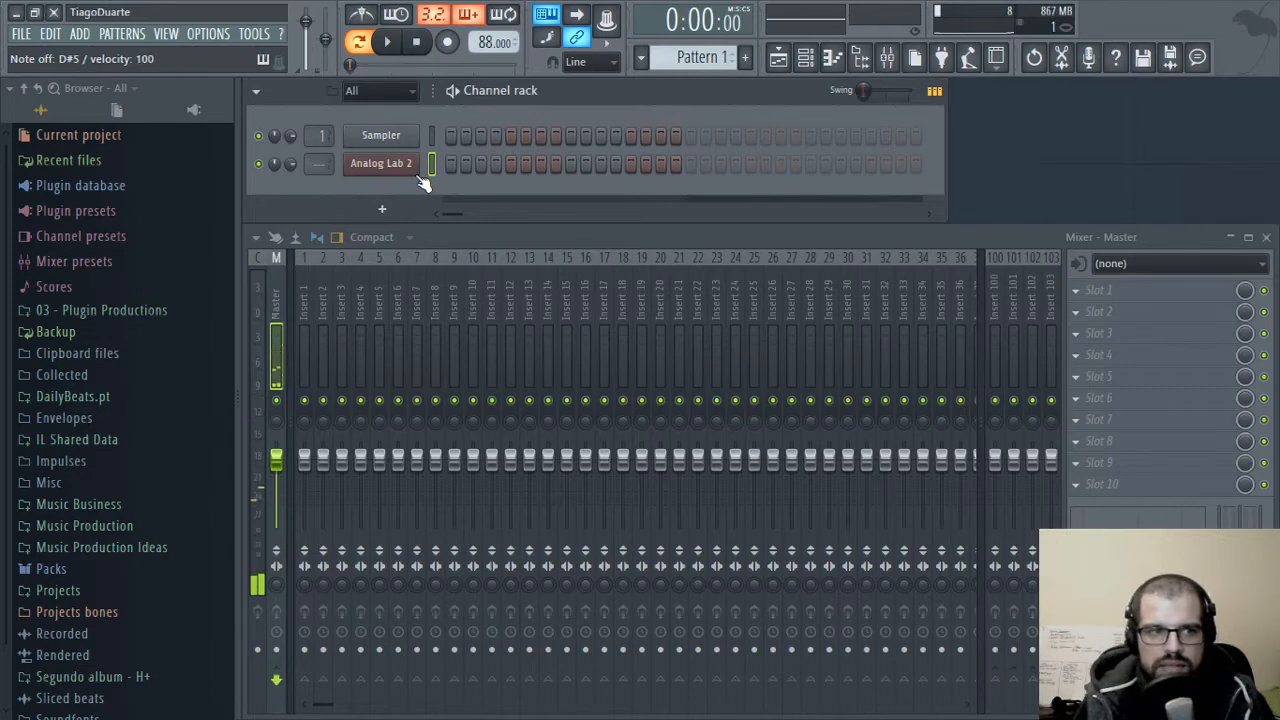
key(z)
key(d)
key(b)
key(z)
key(d)
key(b)
key(z)
key(d)
key(b)
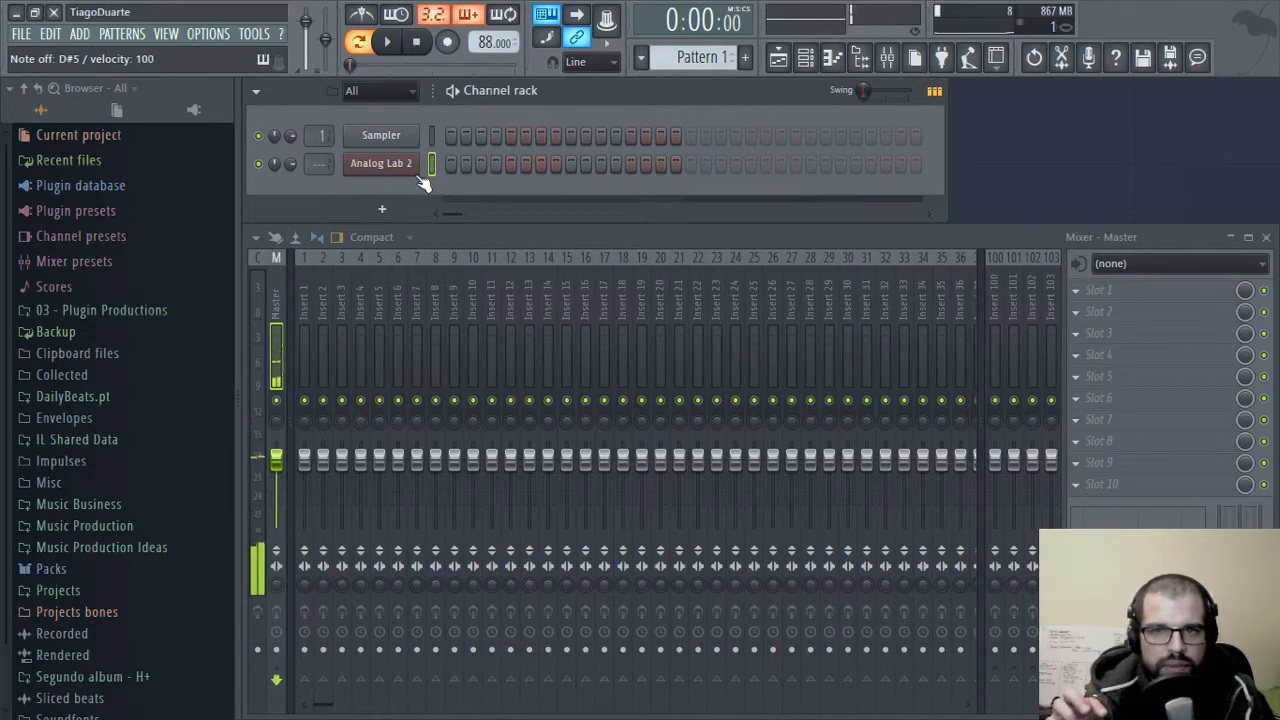
key(z)
key(z)
key(d)
key(b)
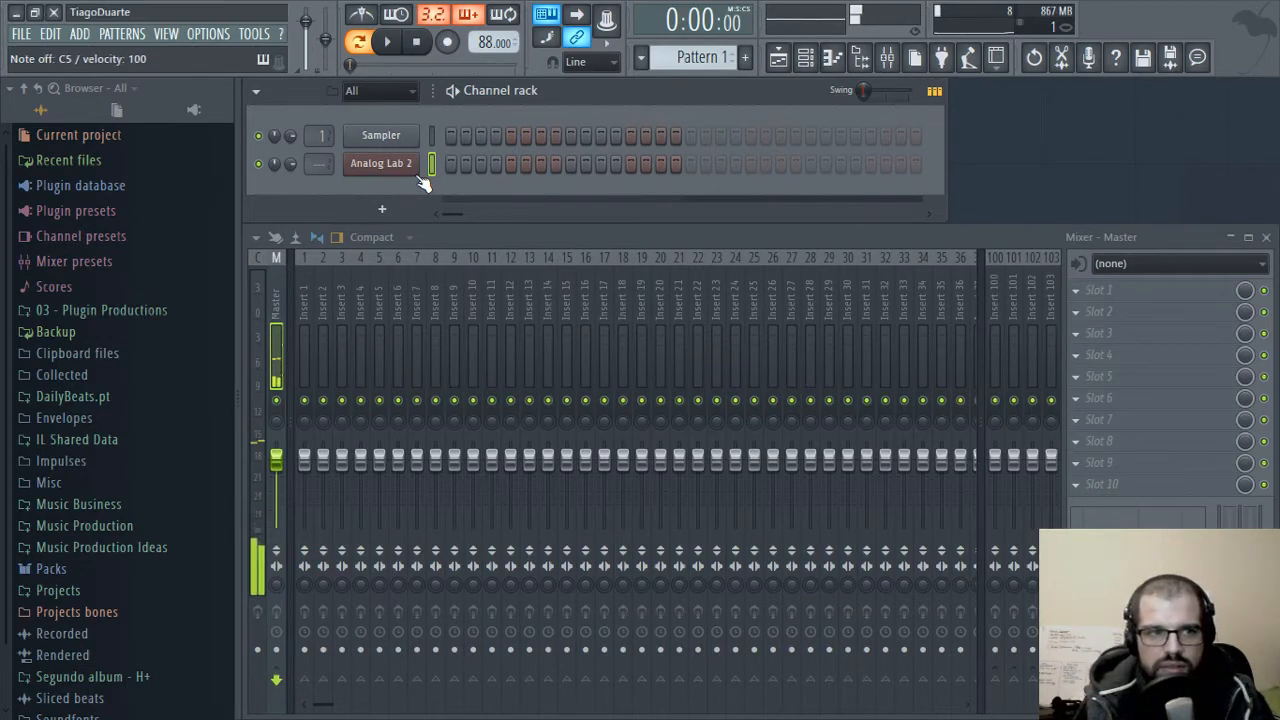
key(z)
key(d)
key(b)
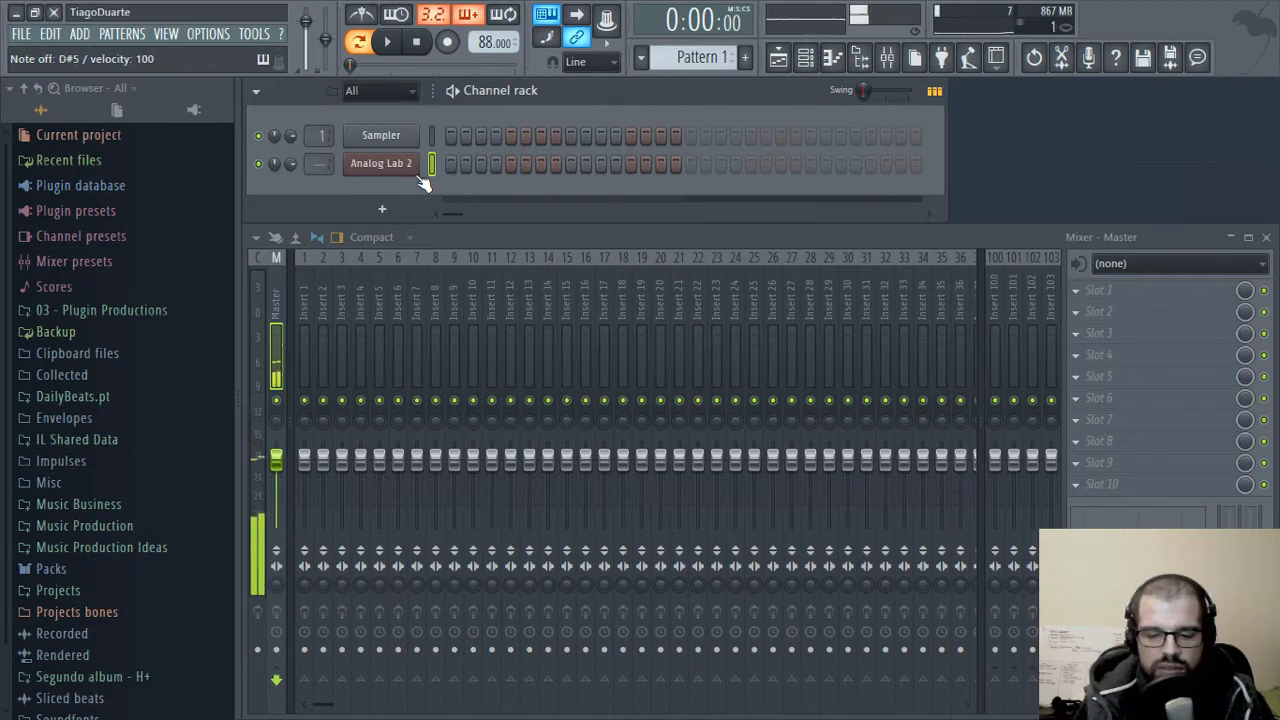
key(z)
key(d)
key(b)
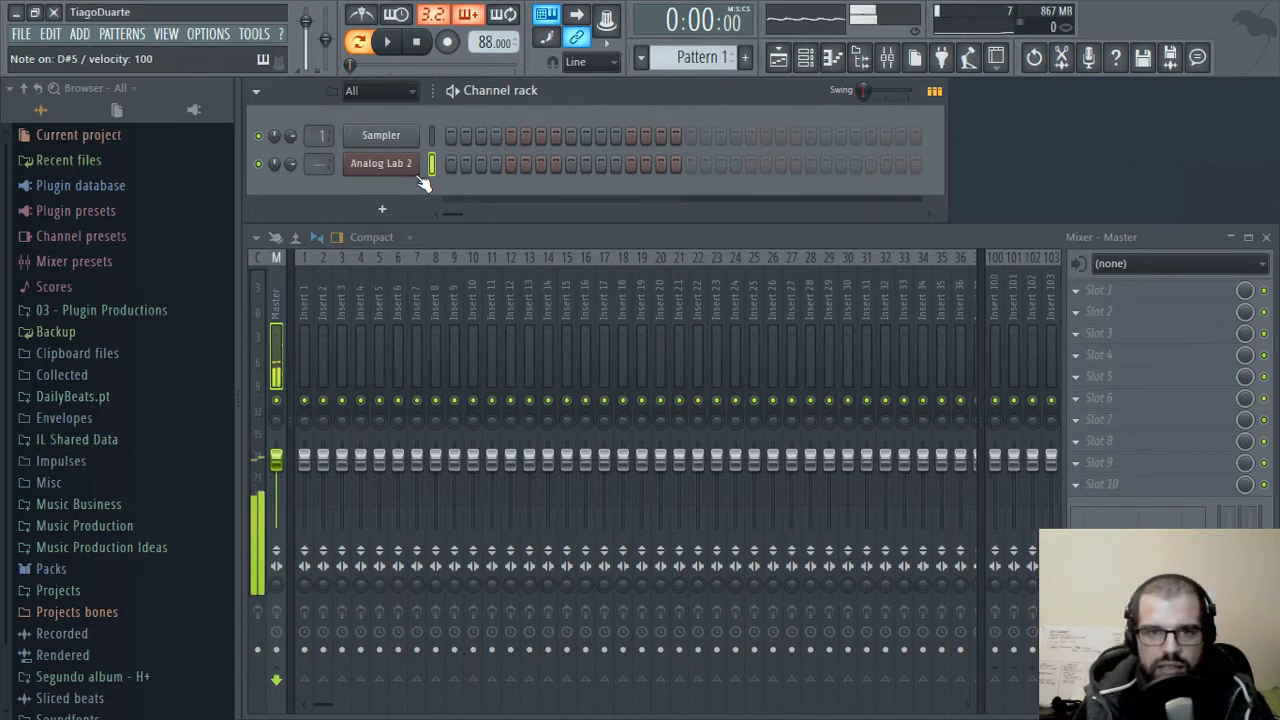
key(z)
key(d)
key(b)
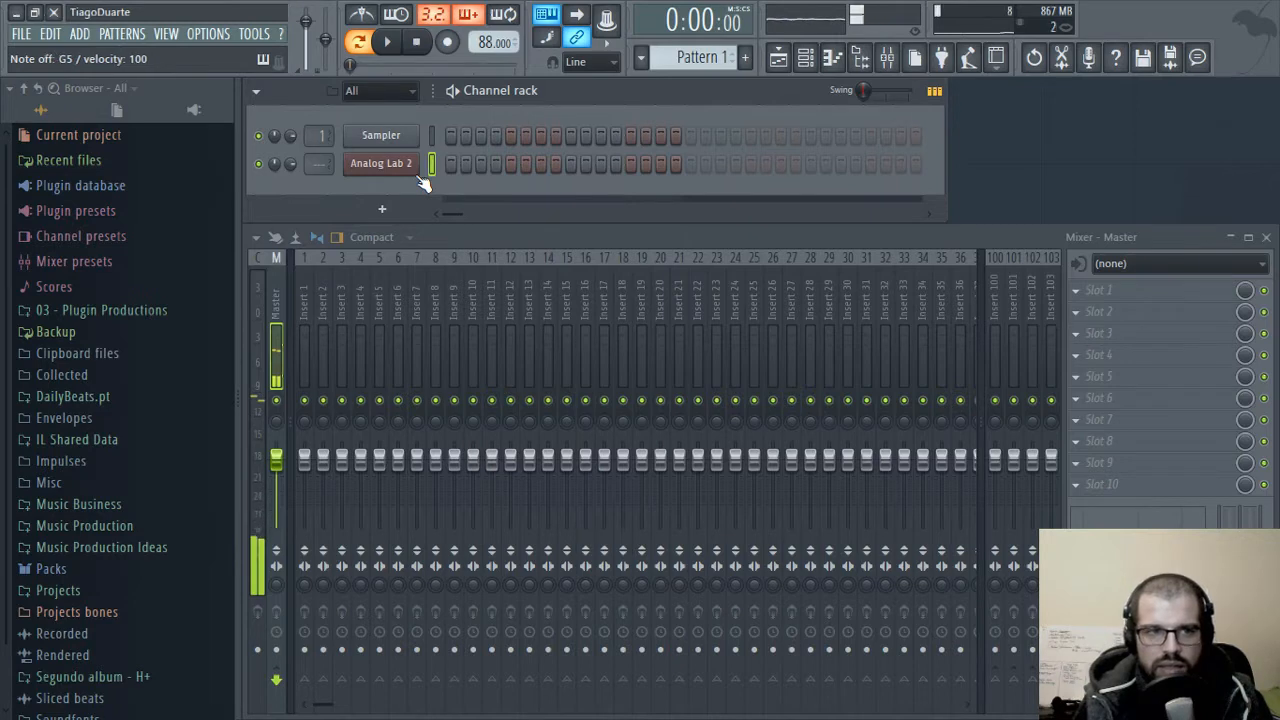
key(z)
key(d)
key(b)
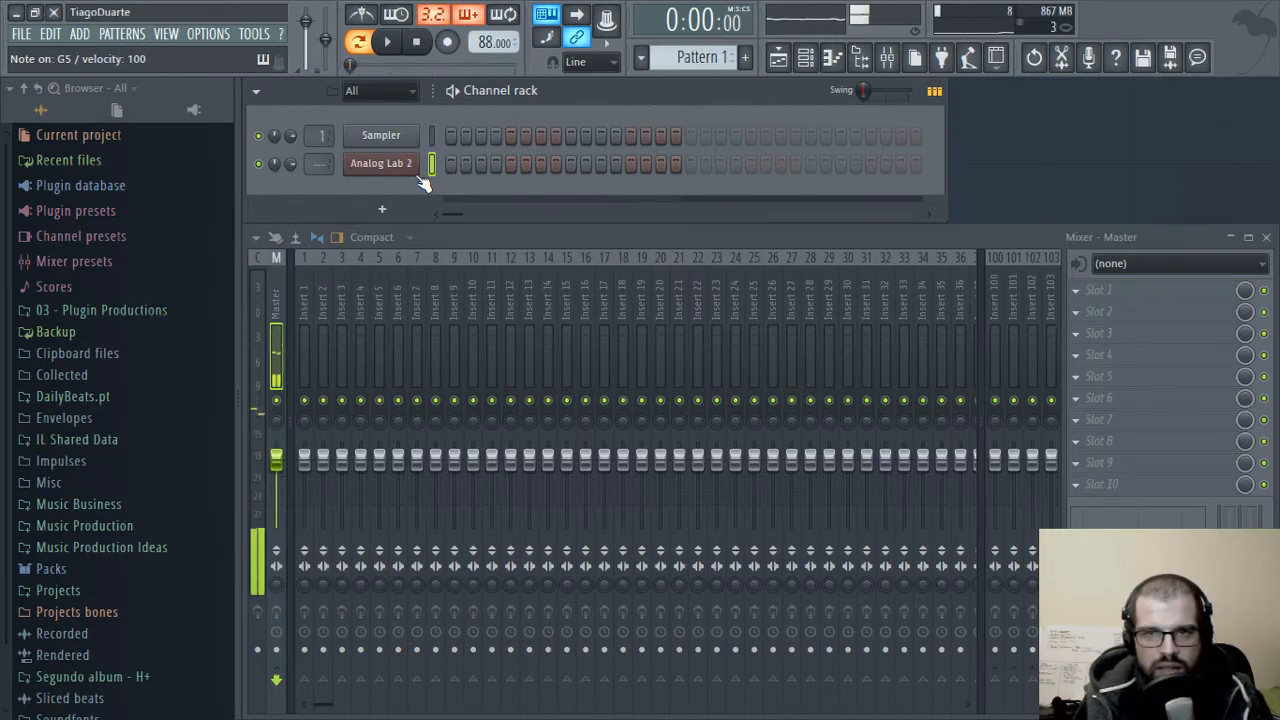
- Open the piano roll for Analog Lab 2 and draw C5, D#5 and G5 stacked at the start of bar 1
right_click(380, 165)
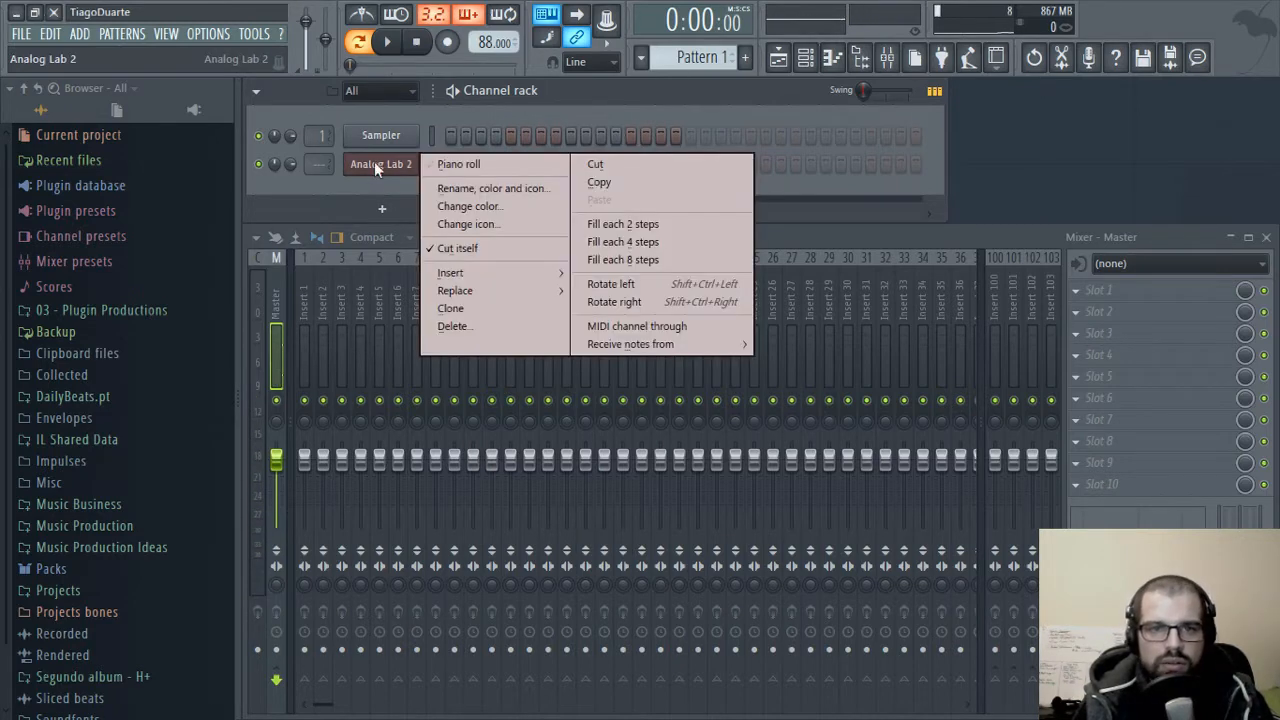
click(455, 168)
key(b)
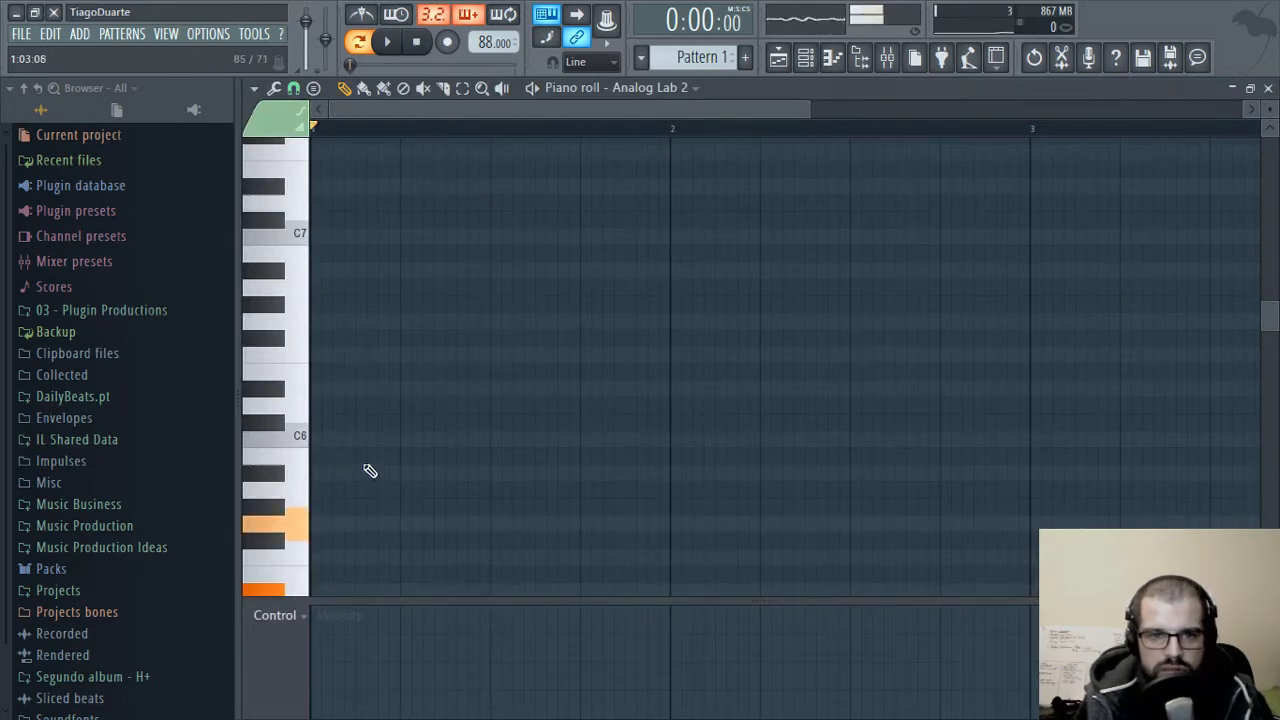
key(z)
key(d)
click(352, 440)
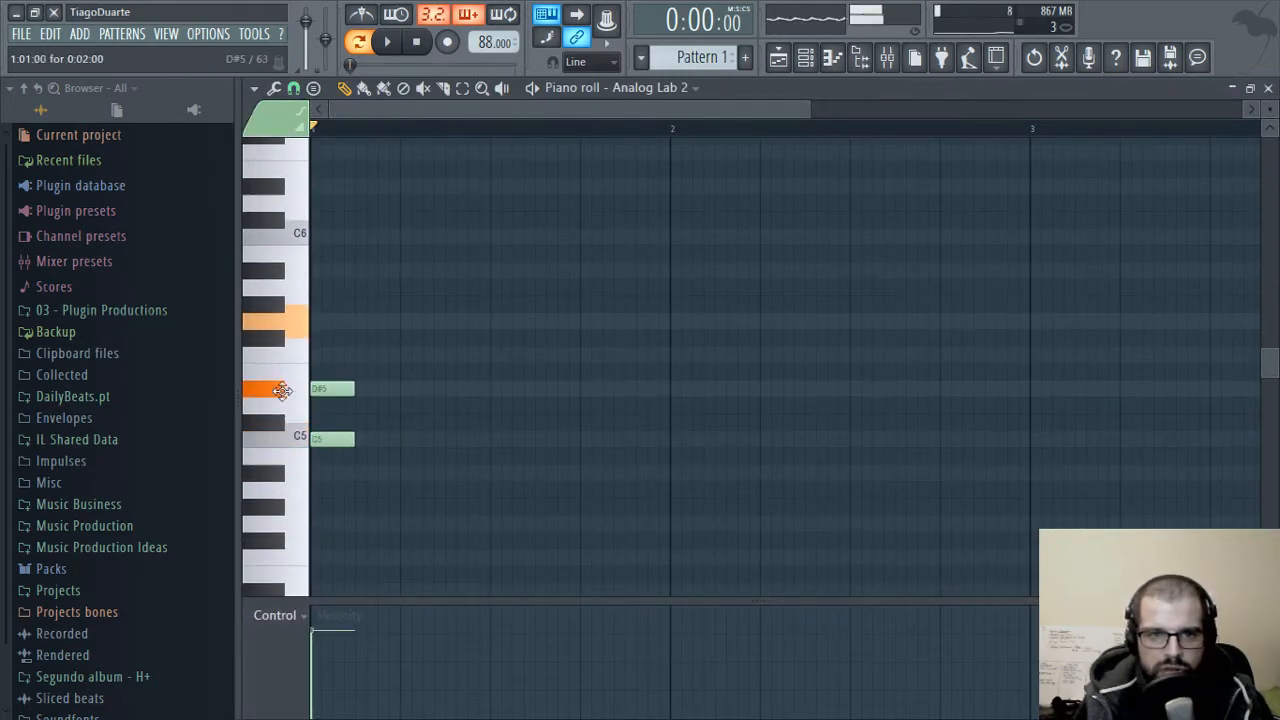
click(322, 390)
click(345, 321)
- Lengthen all three notes of the C5, D#5, G5 chord to about 7.5 steps and play the pattern
drag(395, 264, 320, 486)
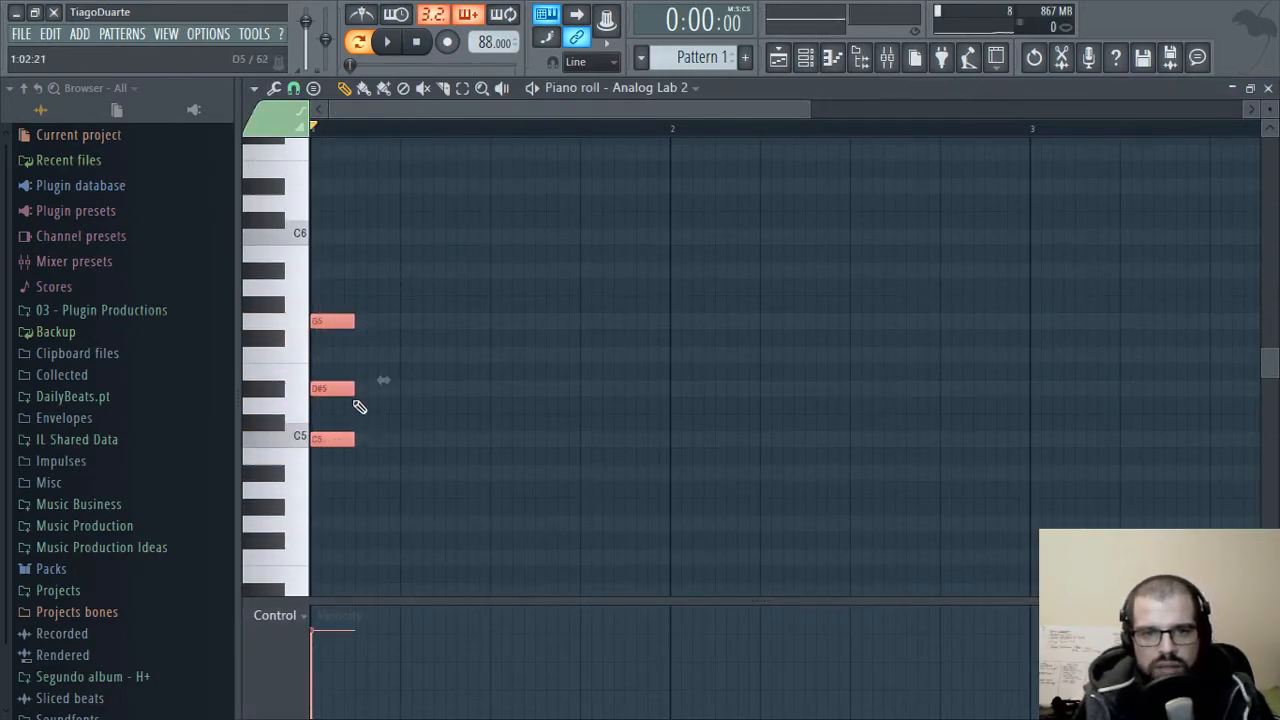
drag(353, 388, 476, 381)
key(space)
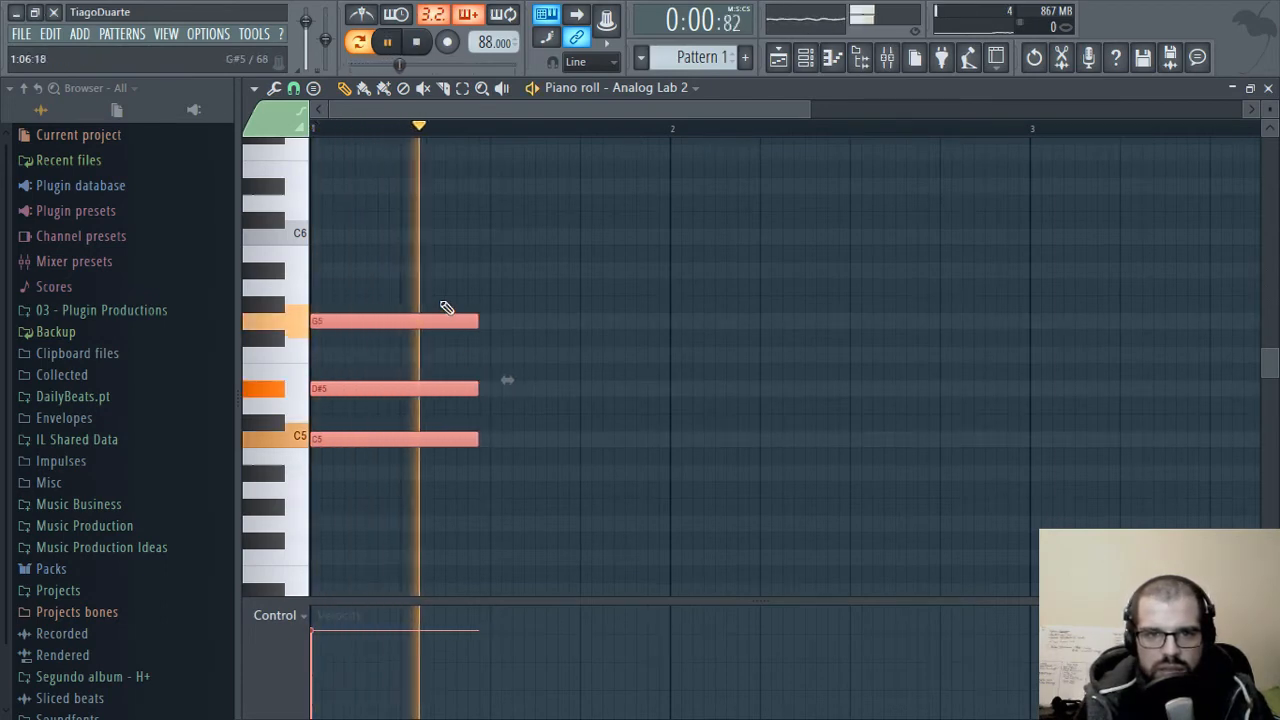
- Copy the chord to the middle of bar 1, change its notes to F5, A#5 and C6, and play it
drag(340, 387, 569, 317)
click(585, 288)
alt+right_click(552, 306)
key(space)
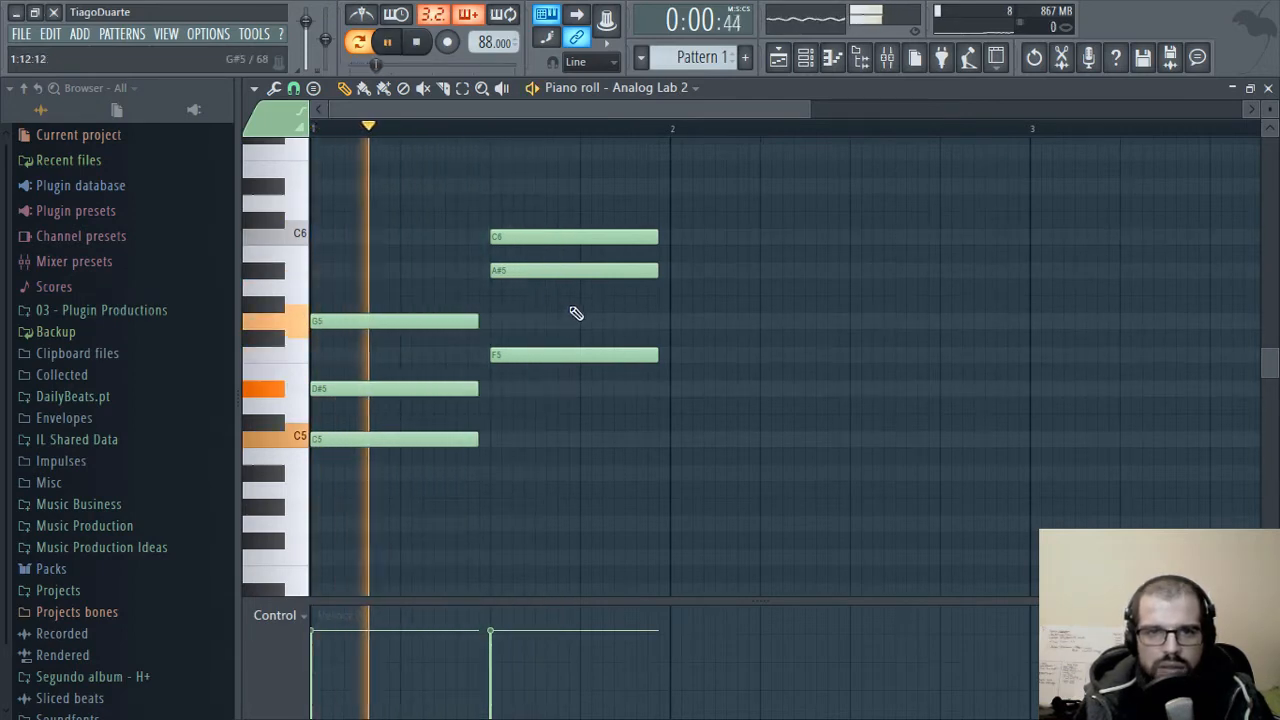
- Turn on the metronome and play the two-chord pattern against it
key(space)
click(361, 15)
key(space)
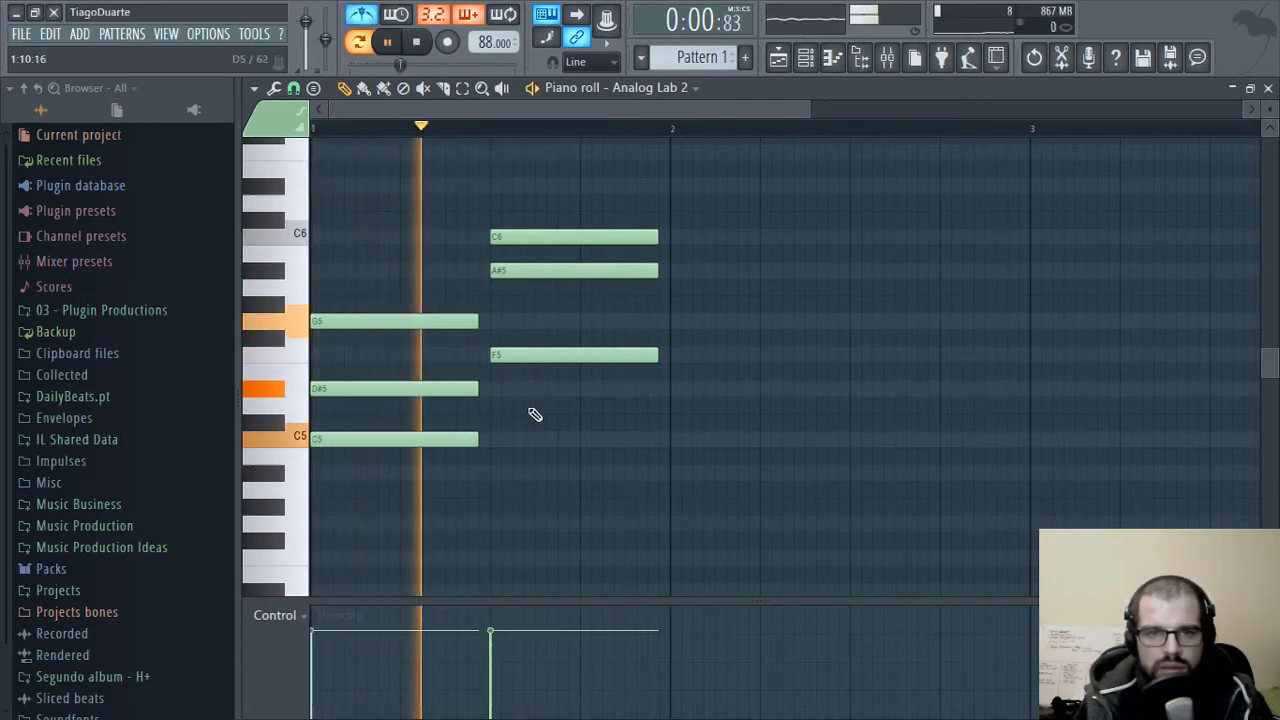
key(space)
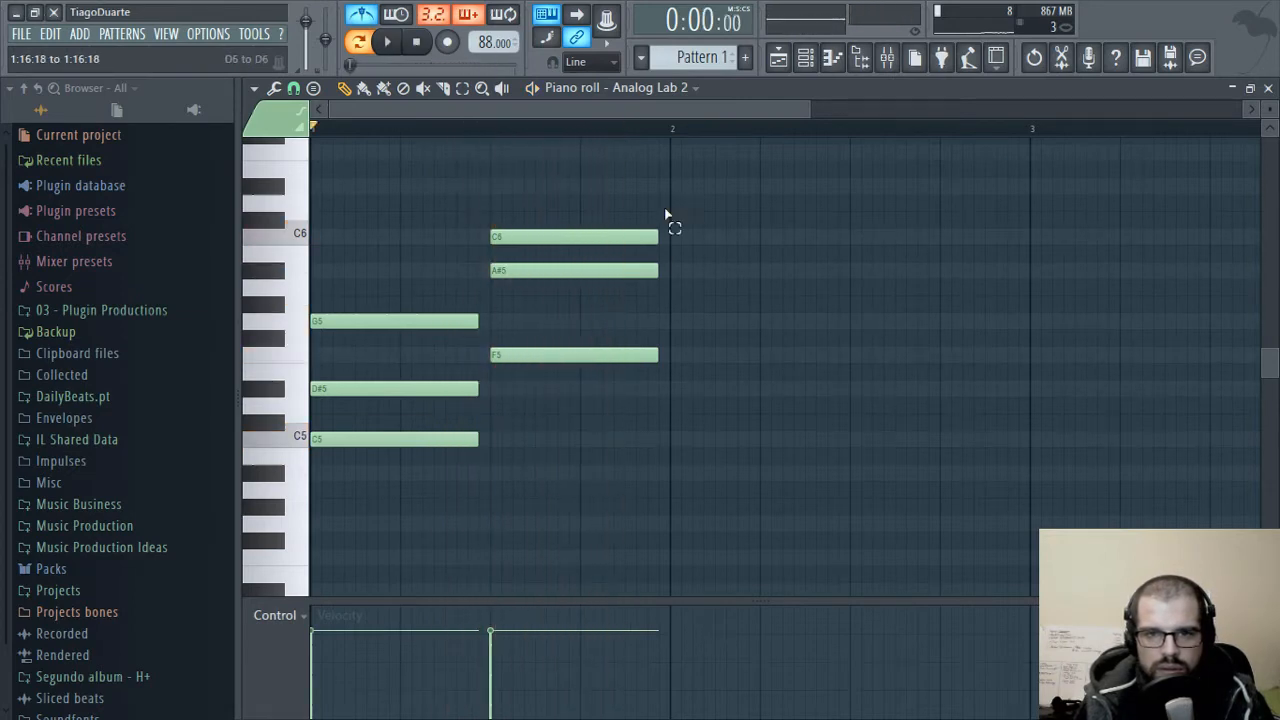
- Shorten the F5, A#5, C6 chord to about 4.5 steps and place a duplicate at step 14 of bar 1
drag(665, 213, 604, 440)
mouse_move(655, 272)
mouse_down()
mouse_move(591, 272)
mouse_move(689, 277)
mouse_move(635, 277)
mouse_up()
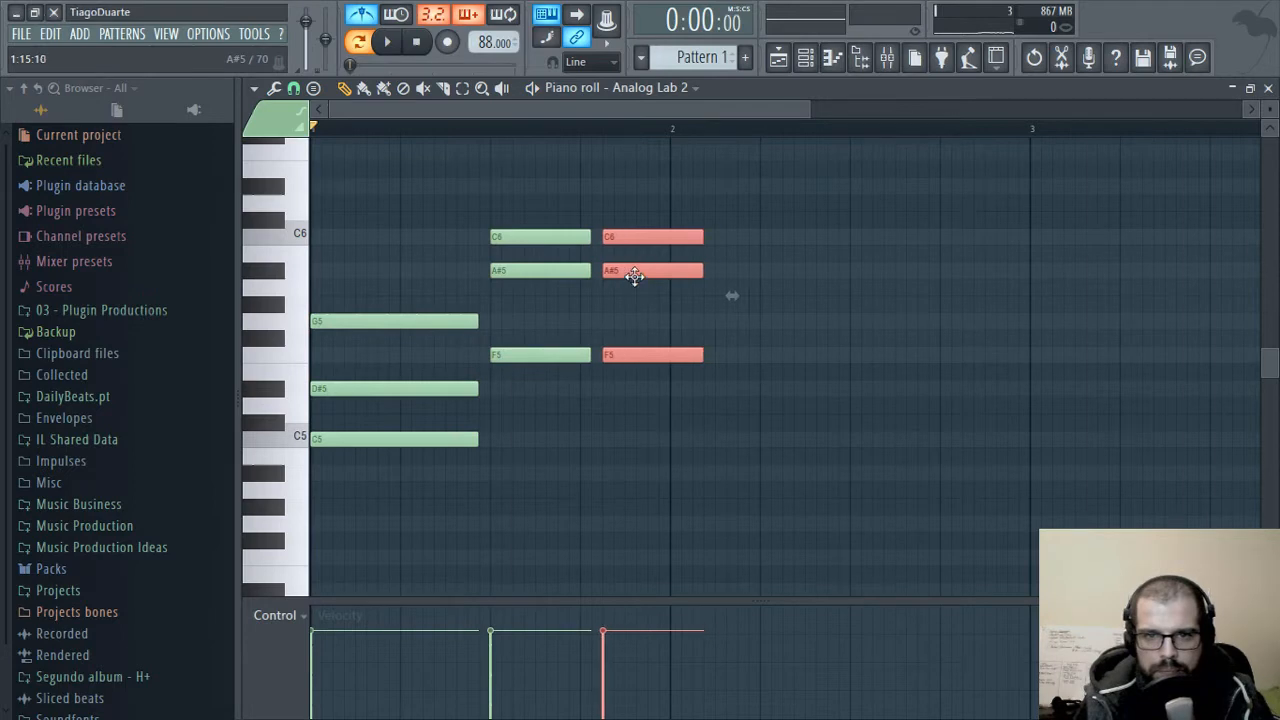
- Set the piano roll snap to Step and lower the A#5 of the third chord to G5
click(293, 88)
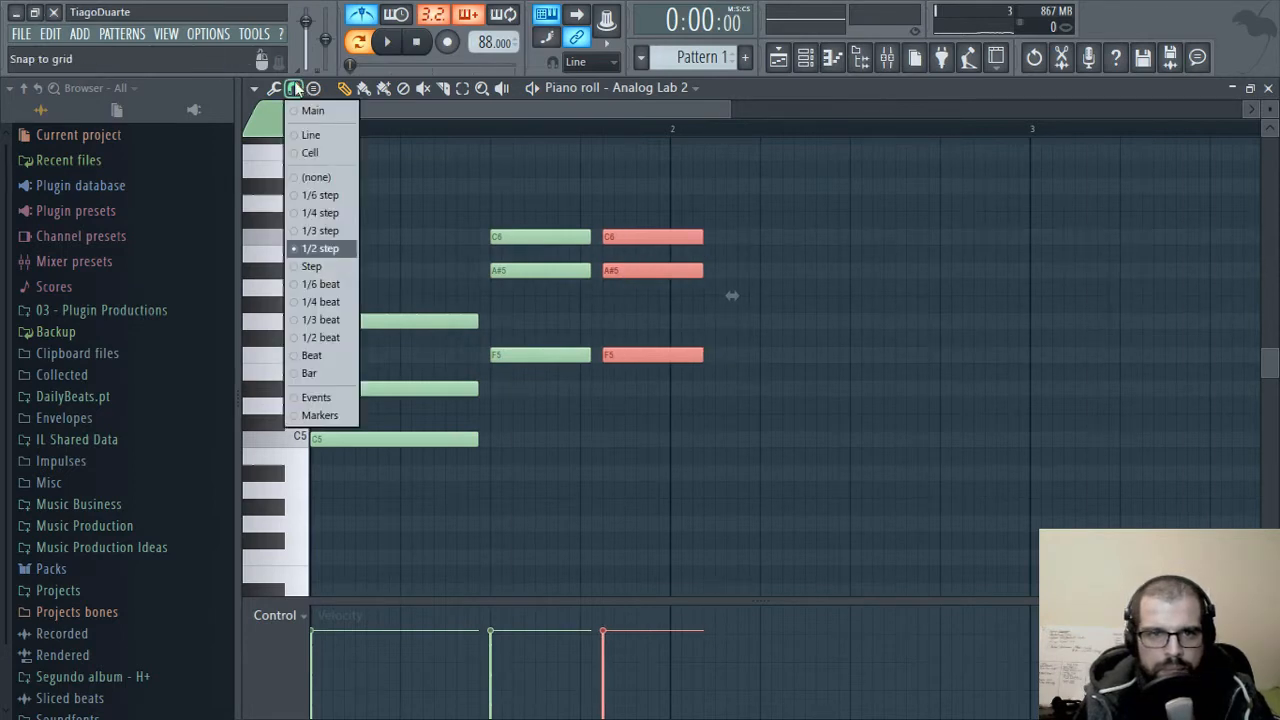
click(316, 268)
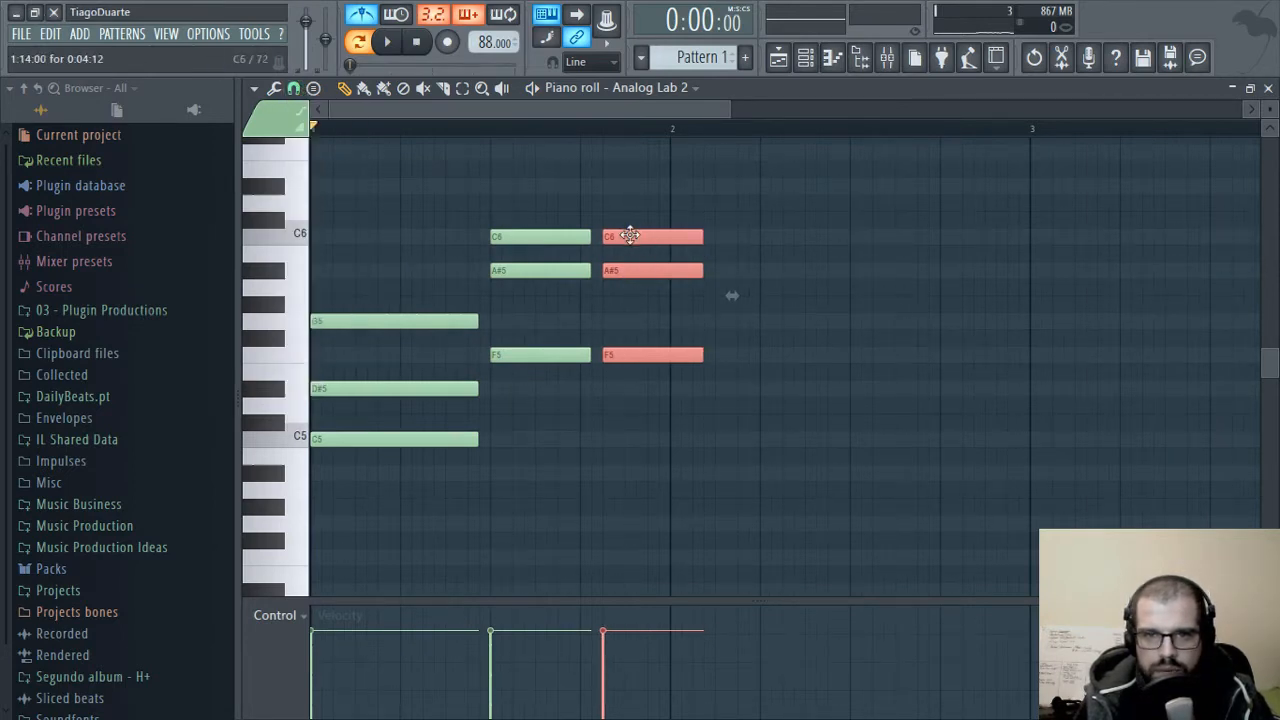
click(637, 337)
drag(614, 271, 611, 328)
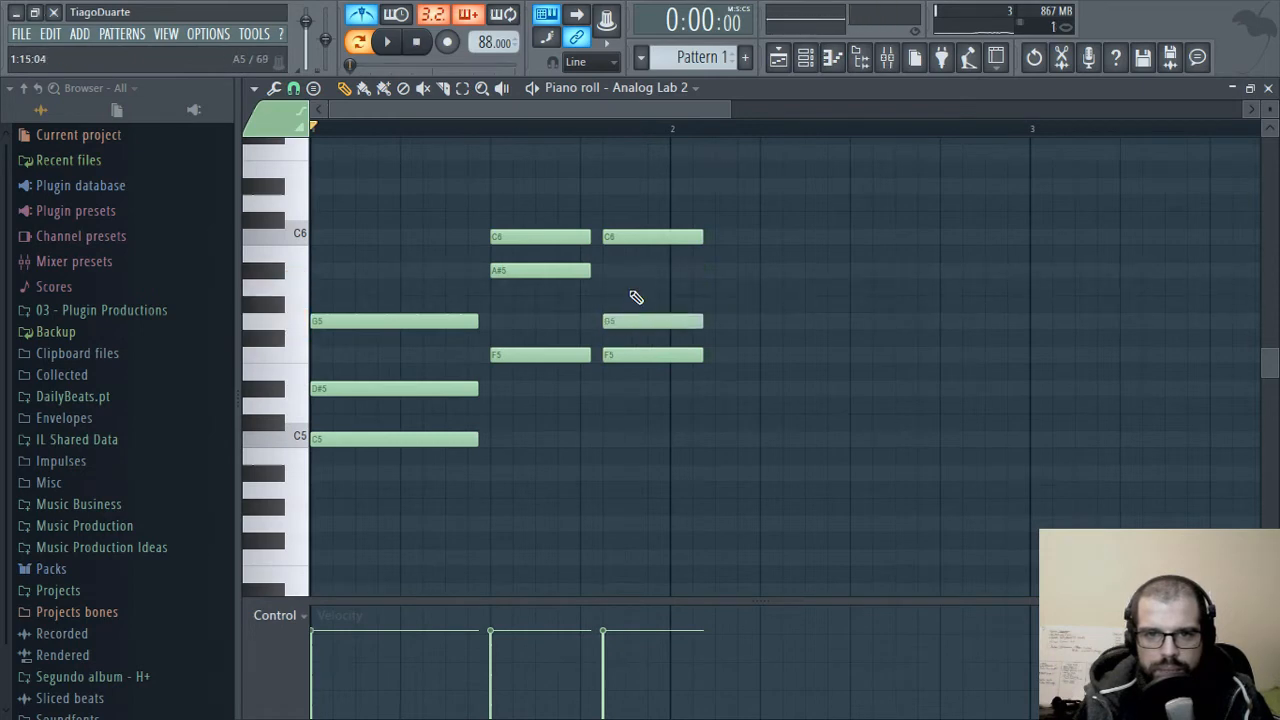
- Play the pattern and shorten the third chord to about 2.5 steps so it ends just before bar 2
key(space)
drag(736, 194, 638, 420)
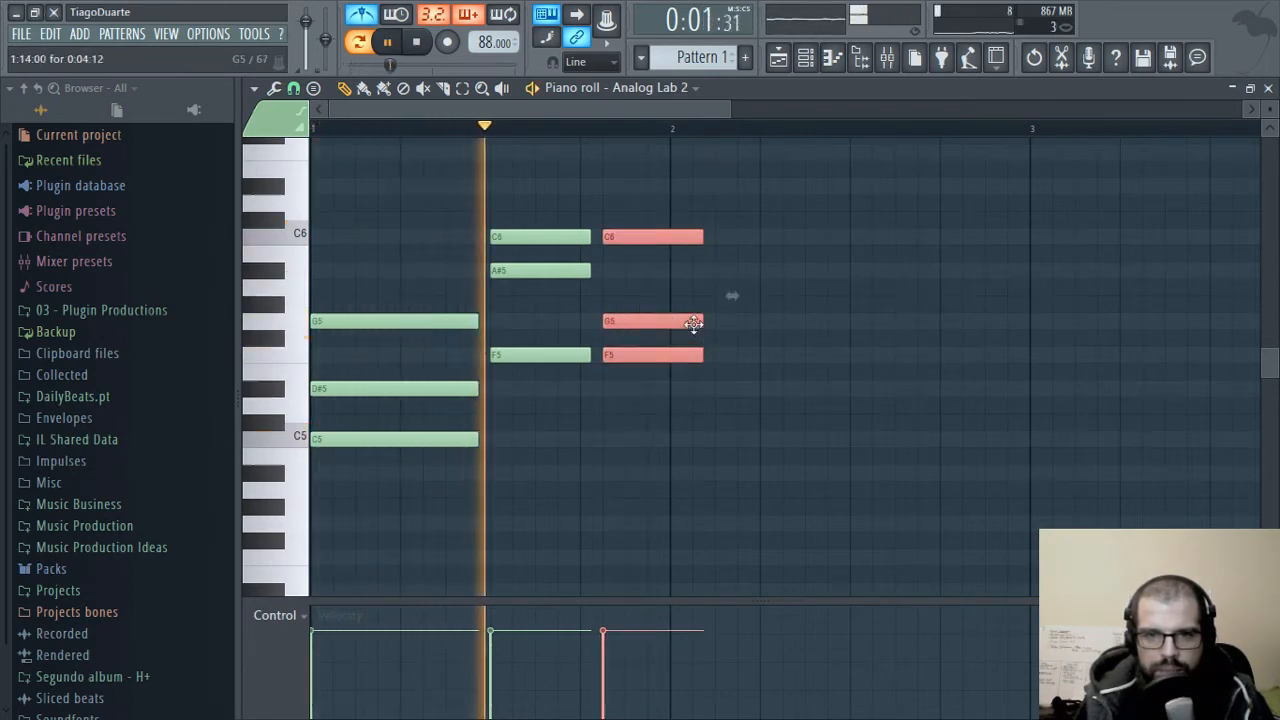
drag(693, 323, 658, 322)
click(715, 345)
key(space)
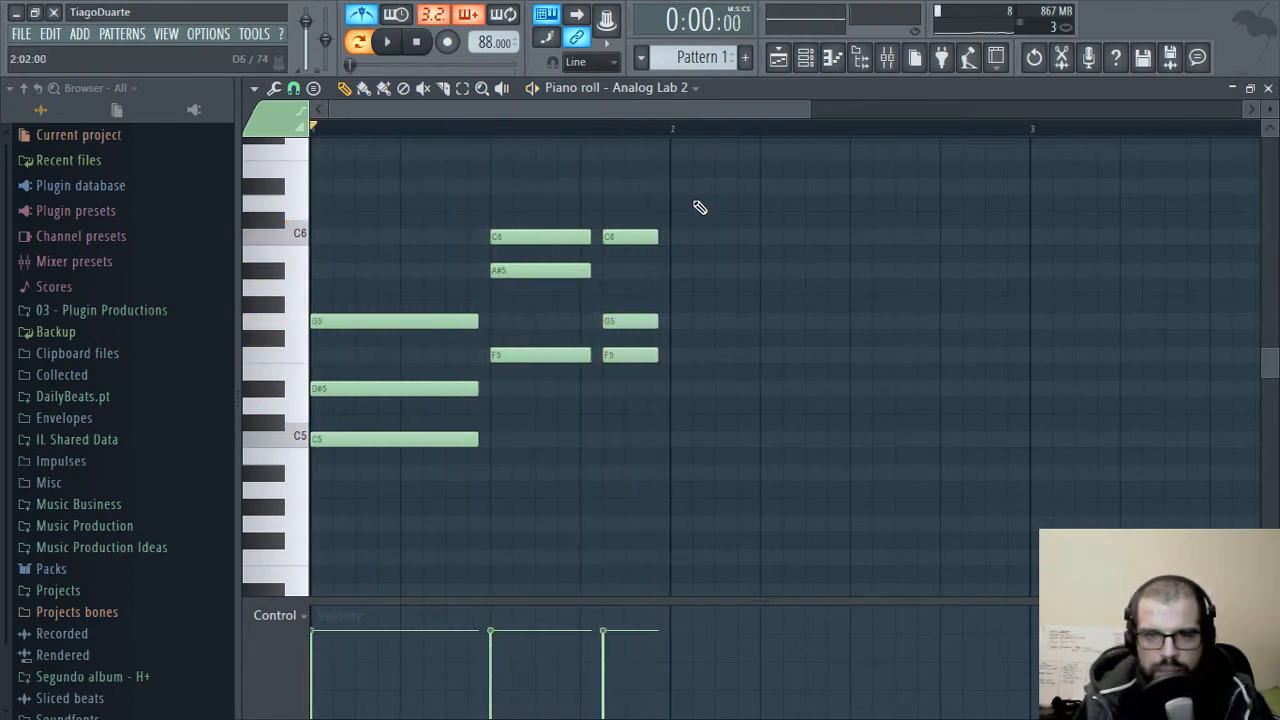
- Play the pattern and duplicate the bar 1 chords into bars 2, 3 and 4
key(space)
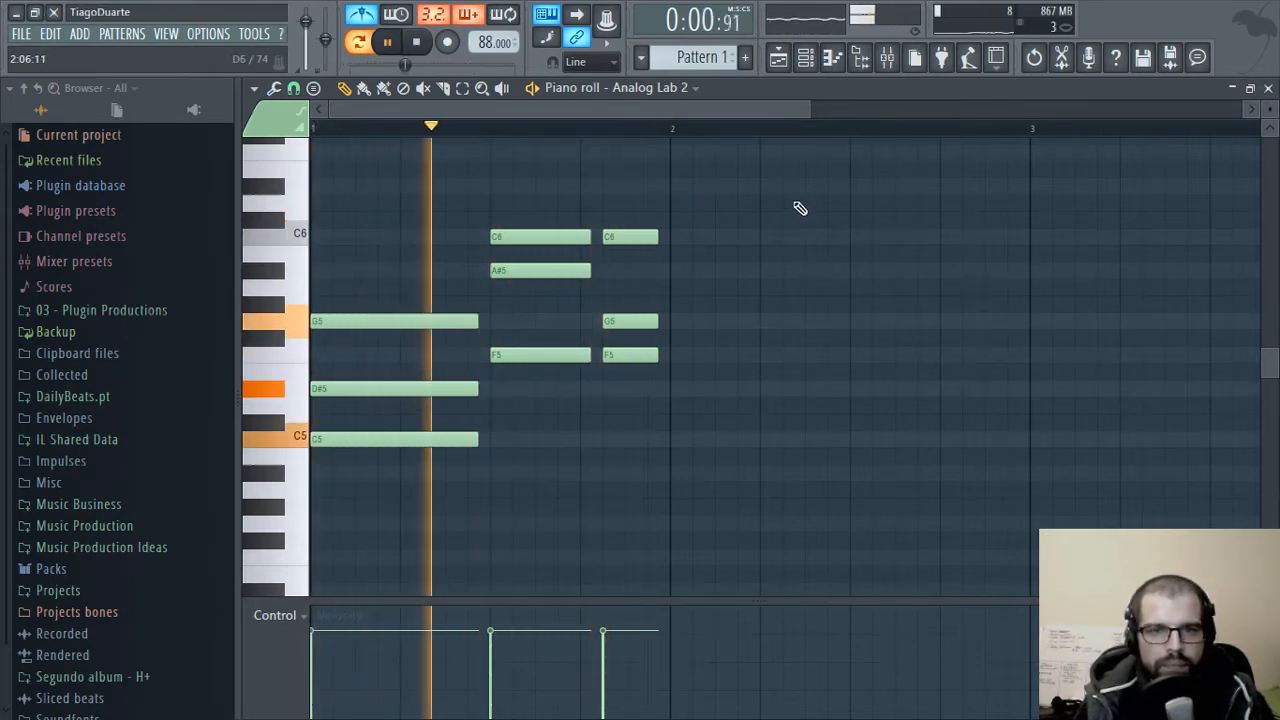
drag(767, 162, 353, 460)
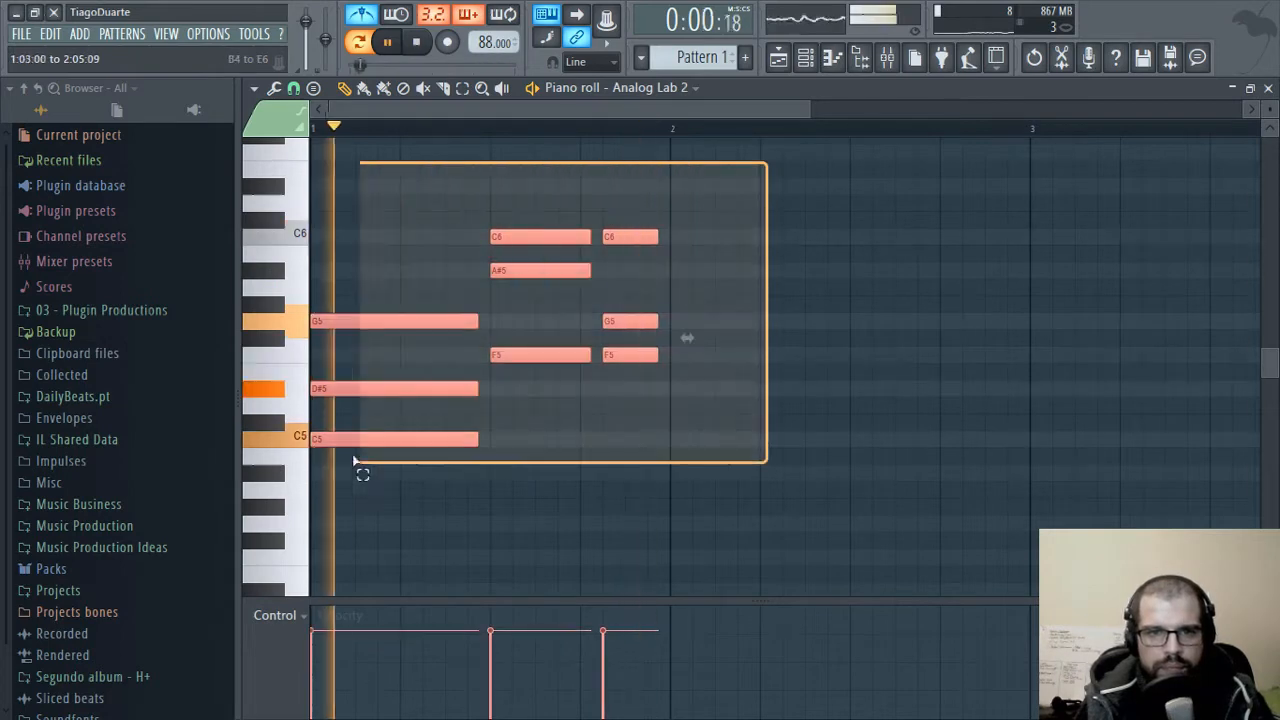
key(ctrl+b)
scroll(706, 449, down, 2)
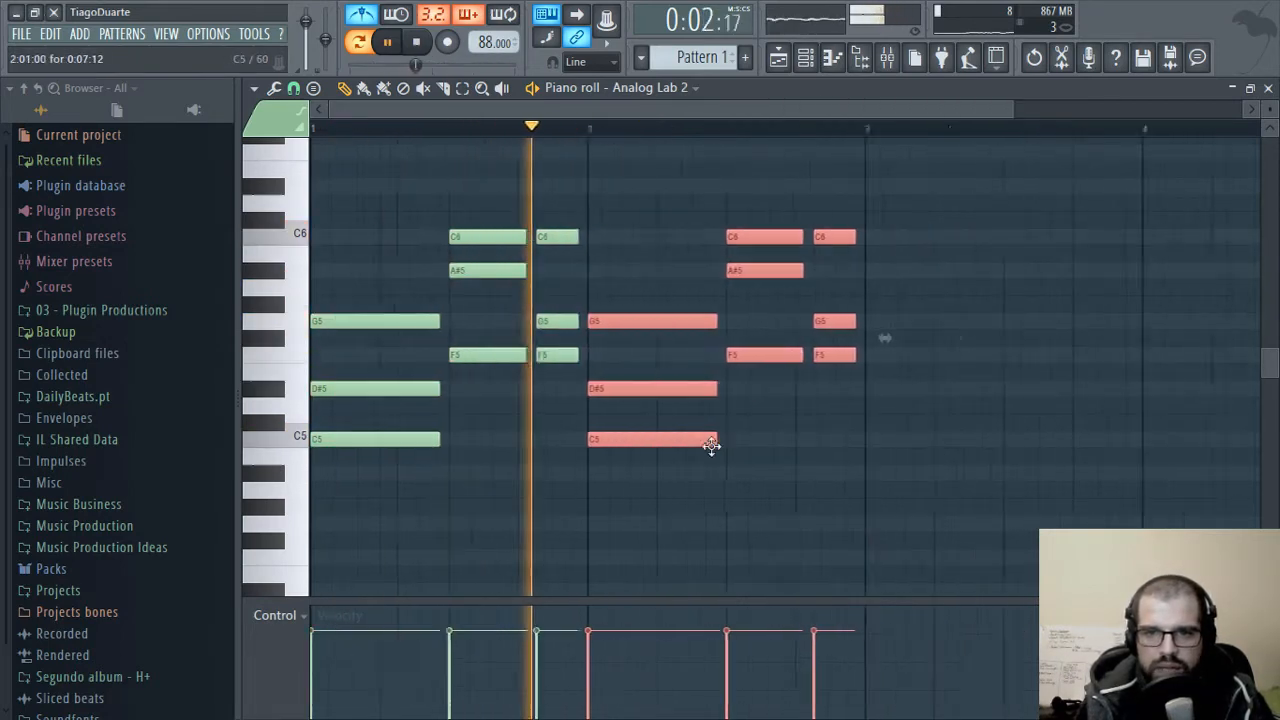
drag(912, 180, 763, 447)
click(780, 520)
key(space)
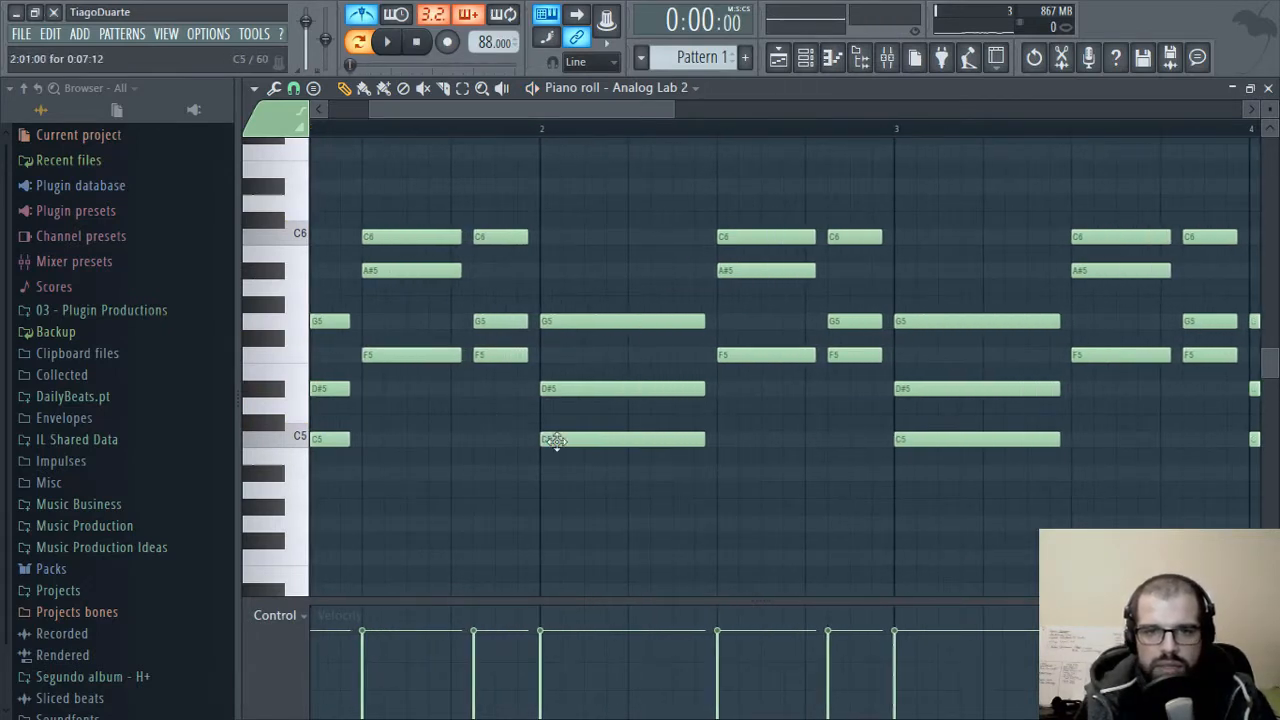
- Play the four-bar chord pattern and apply a time selection over bars 1 to 4
scroll(908, 477, up, 3)
key(space)
scroll(820, 449, down, 2)
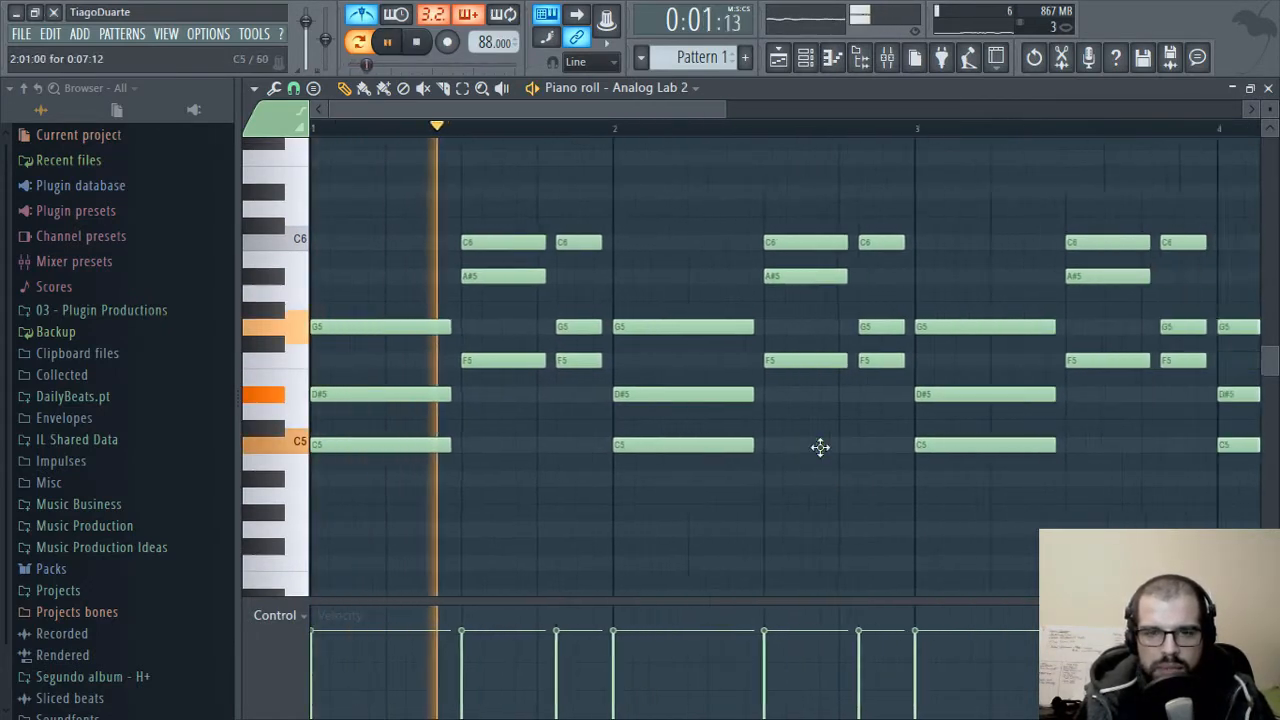
key(ctrl+a)
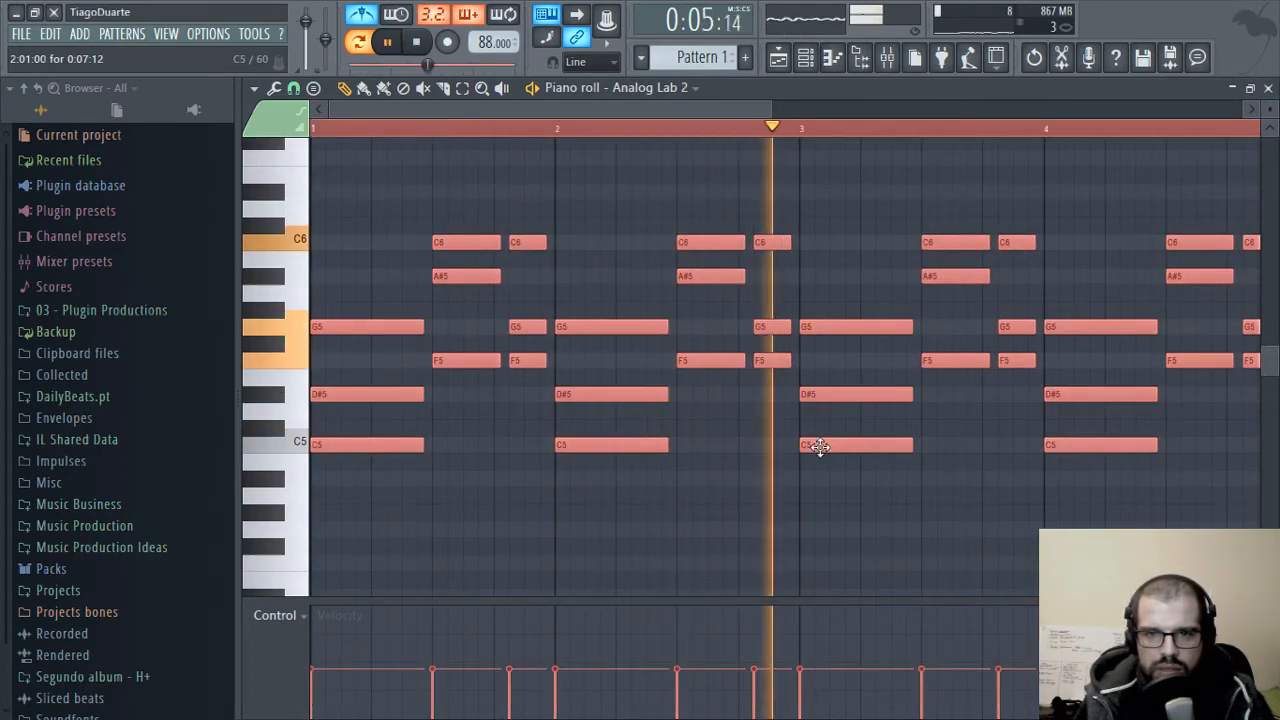
drag(863, 529, 484, 484)
click(683, 514)
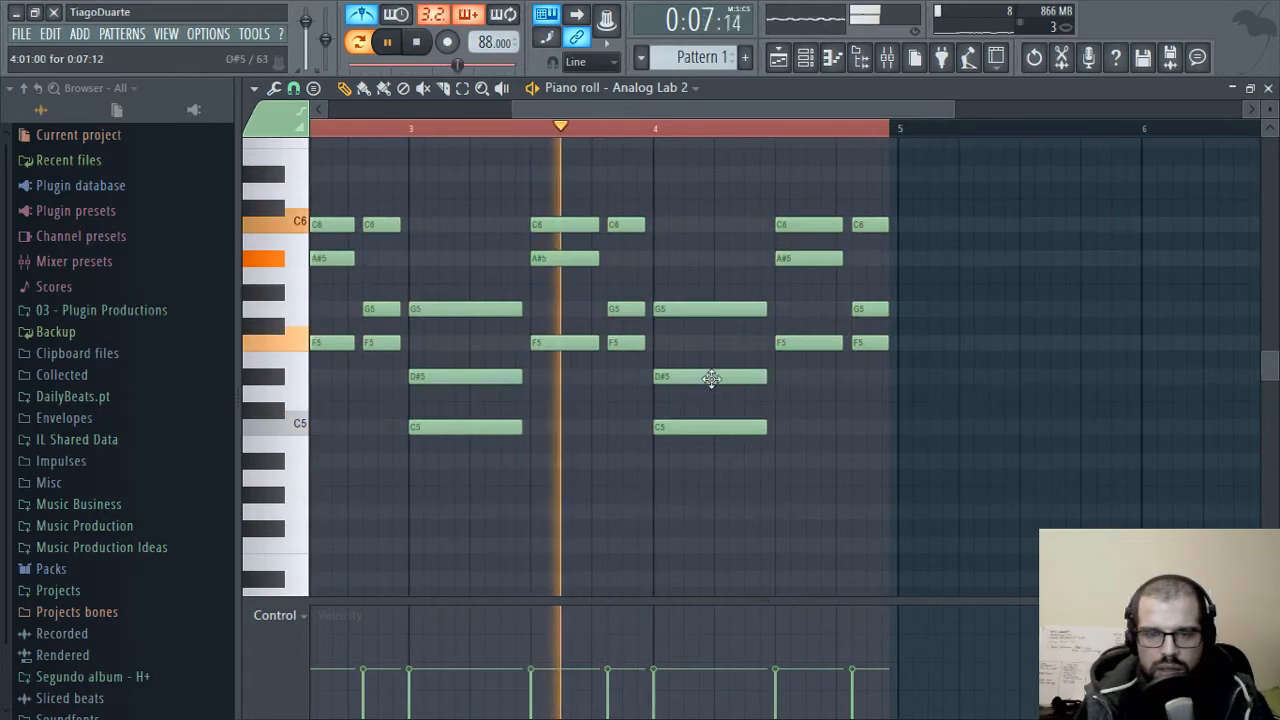
scroll(631, 374, up, 2)
key(space)
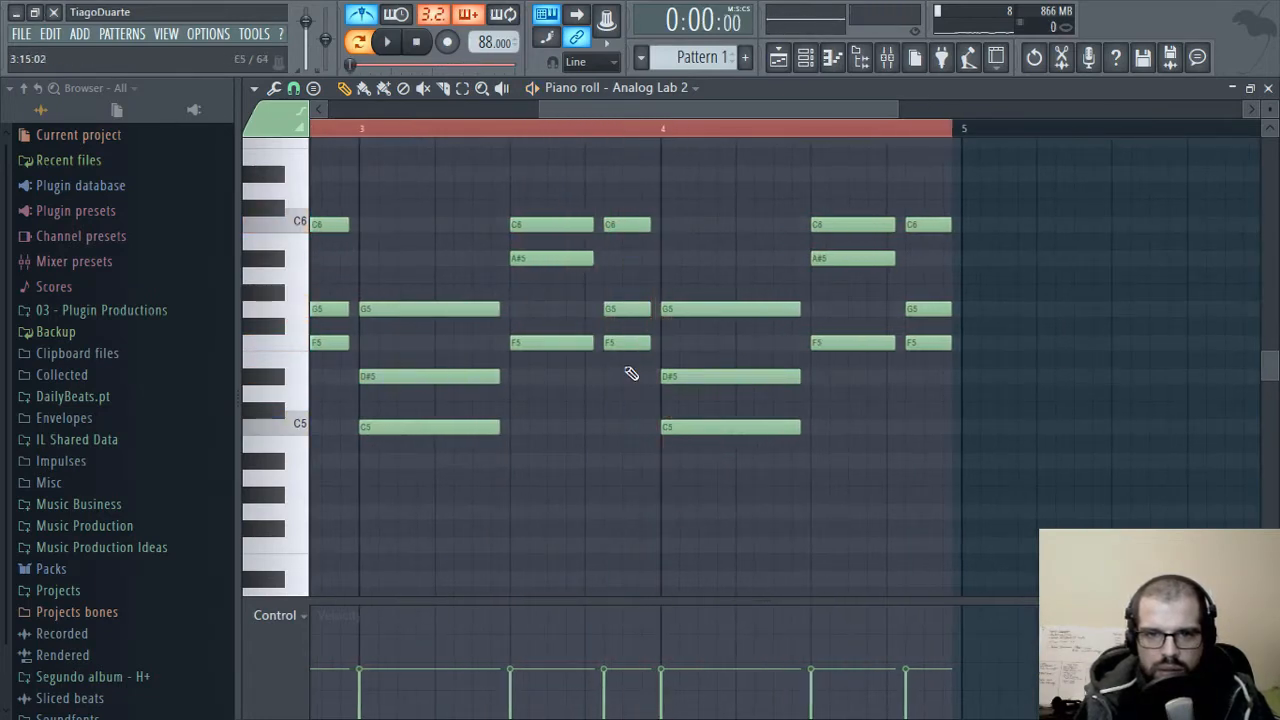
- Move the C6 of the third chord in bar 3 to D#5, keeping its F5 and G5
right_click(630, 345)
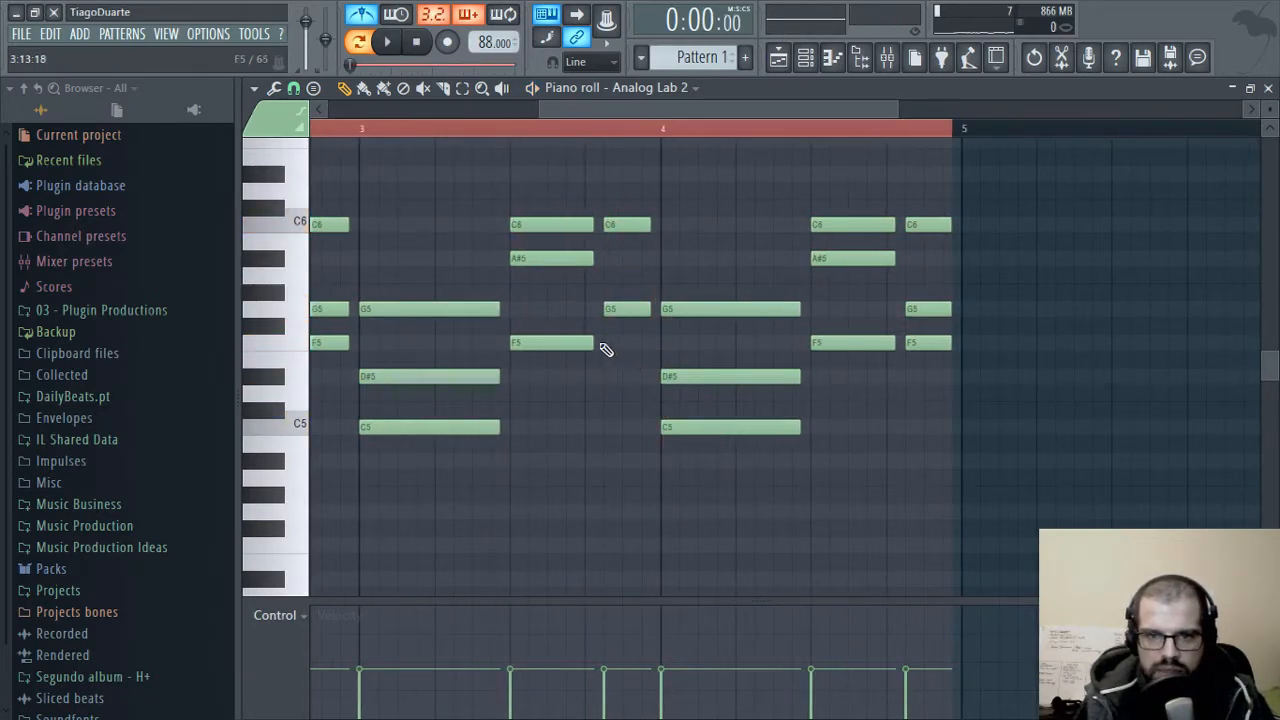
click(606, 349)
click(626, 223)
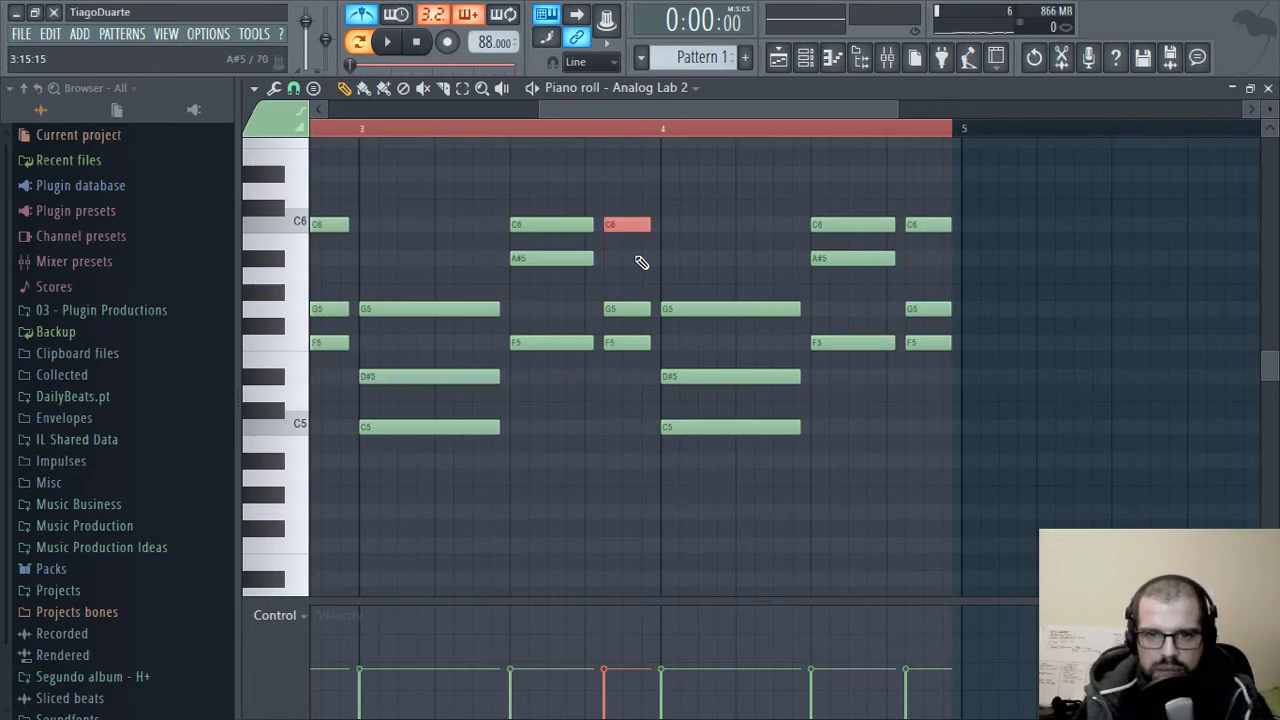
key(ctrl+Down)
key(shift+Up)
key(shift+Up)
key(shift+Up)
key(ctrl+Up)
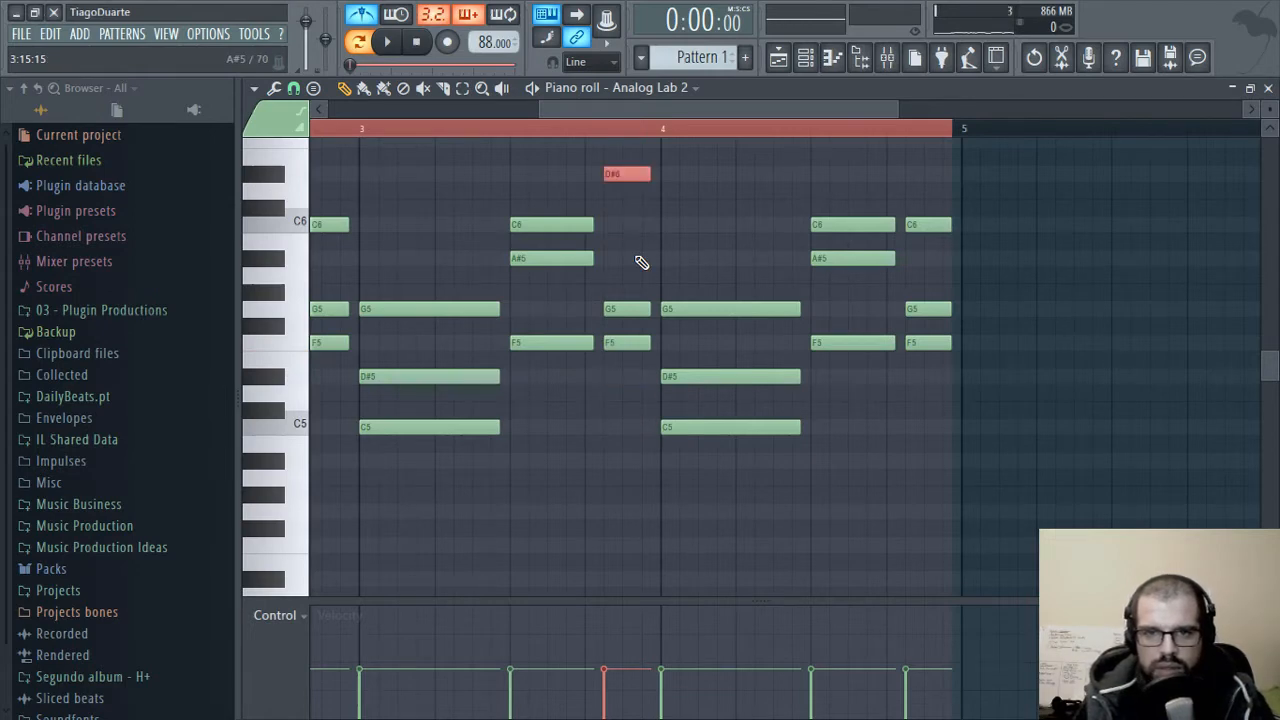
key(ctrl+Down)
- Turn off the metronome and listen to the four-bar pattern through bar 3
key(space)
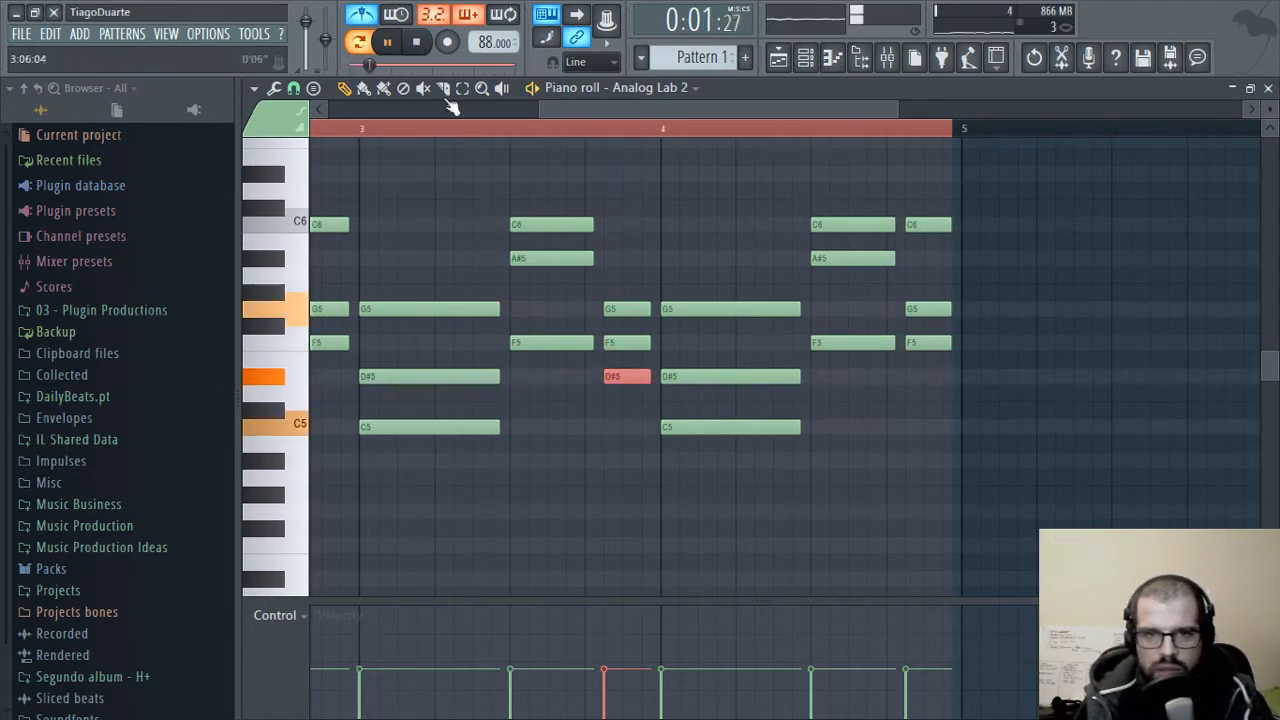
click(363, 15)
drag(475, 143, 499, 205)
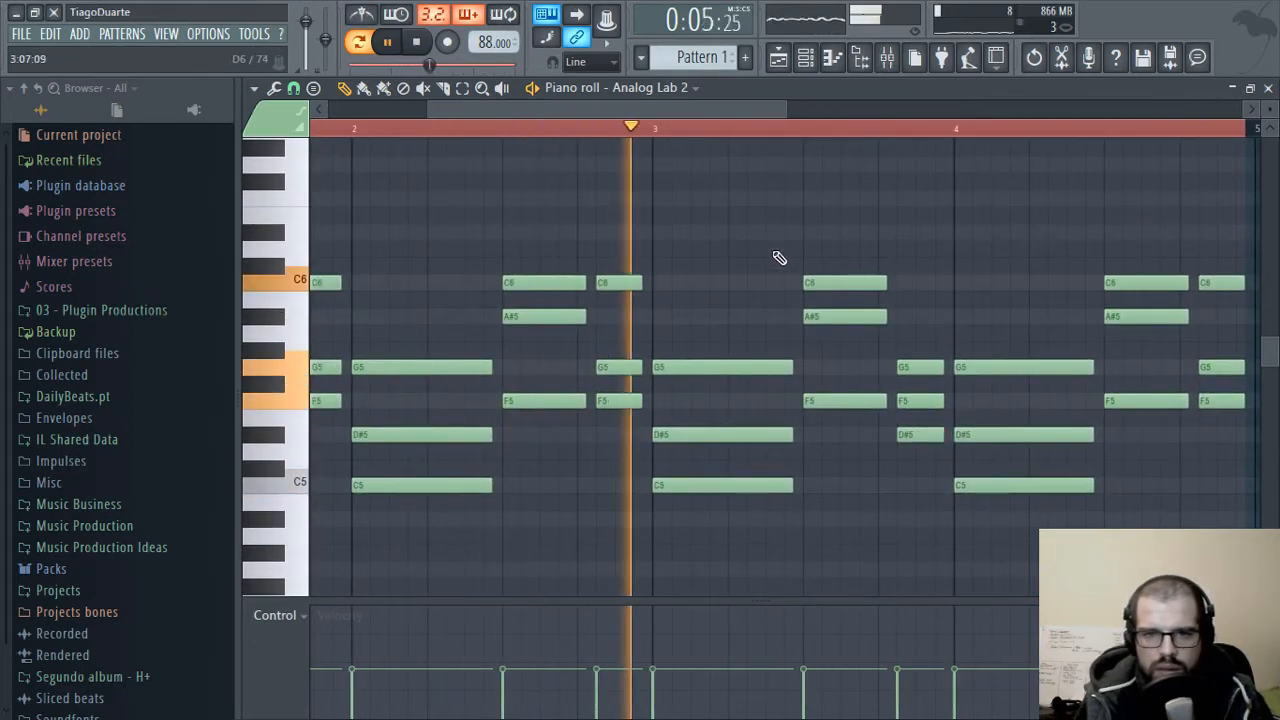
drag(843, 278, 498, 182)
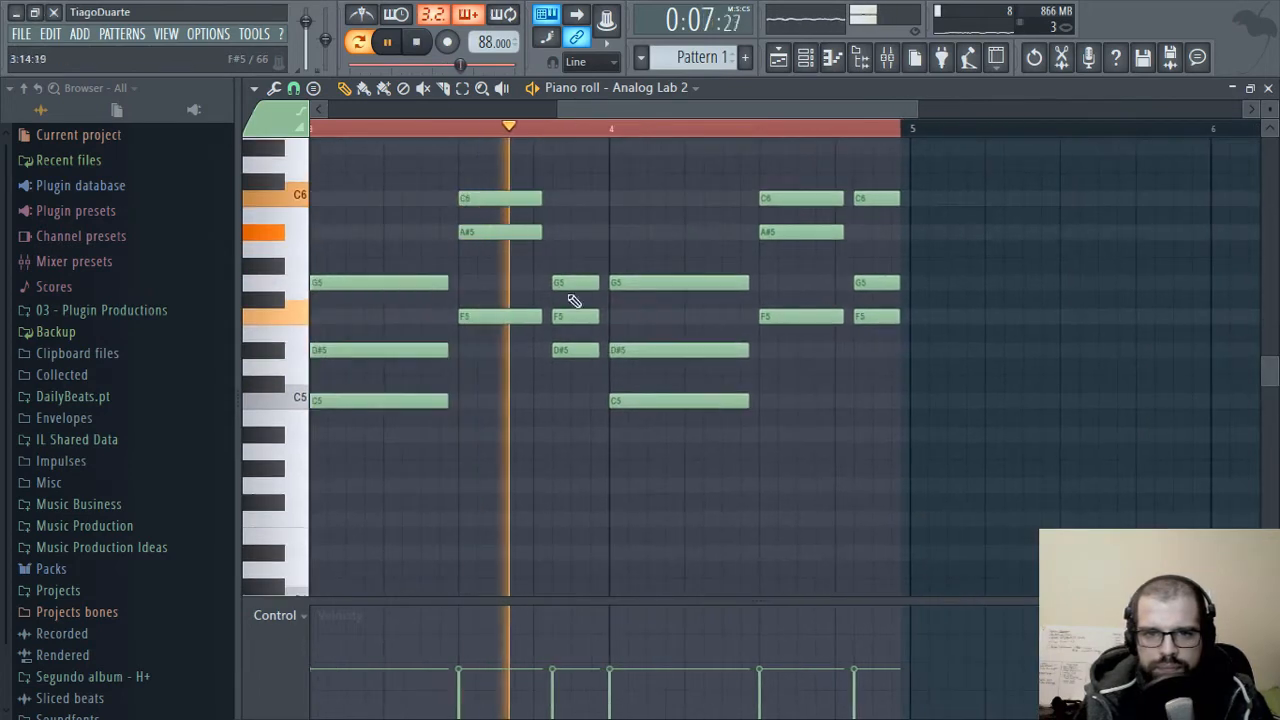
key(space)
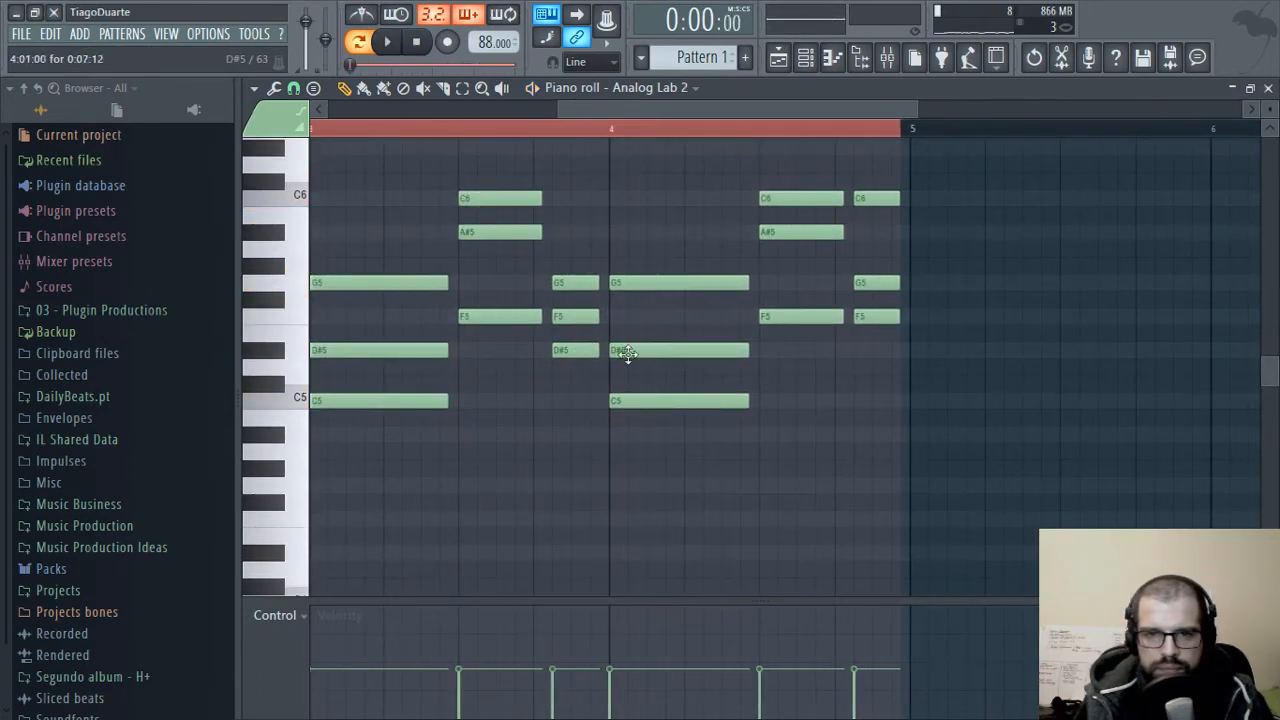
- Raise the D#5 of bar 4's first chord to F5 and the F5 of bar 3's last chord to A#5
drag(623, 350, 626, 316)
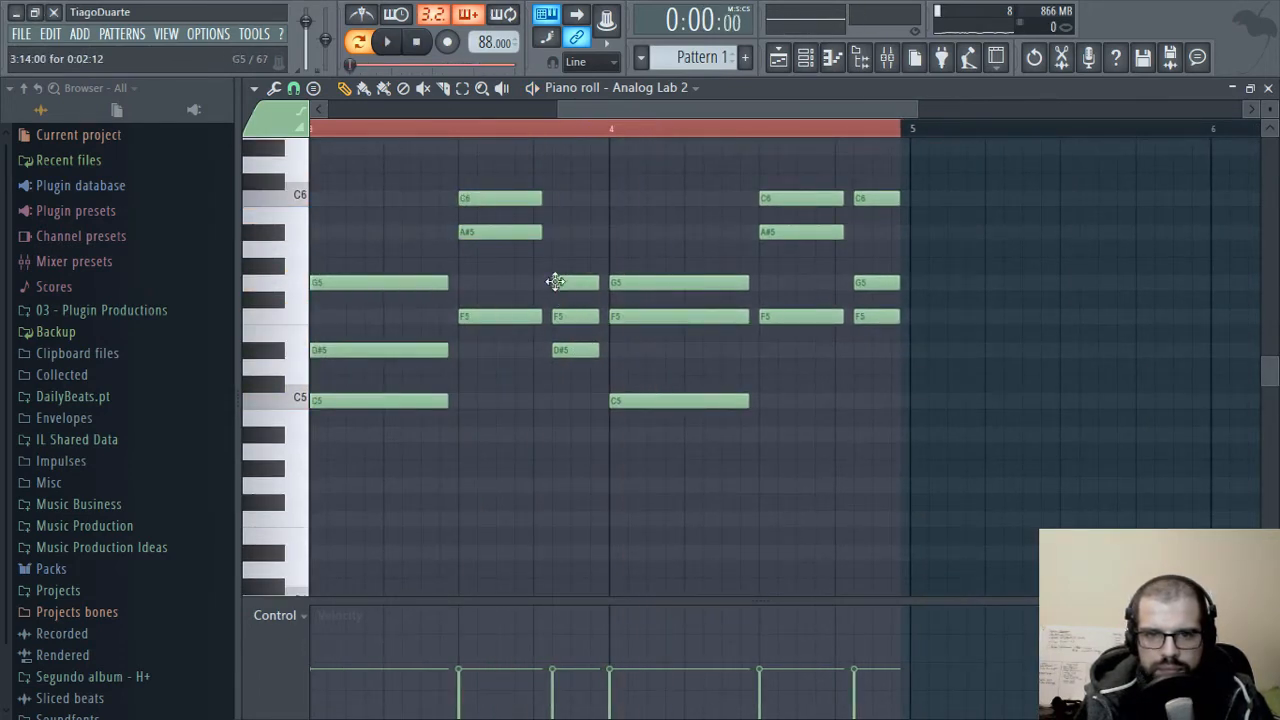
drag(568, 317, 575, 232)
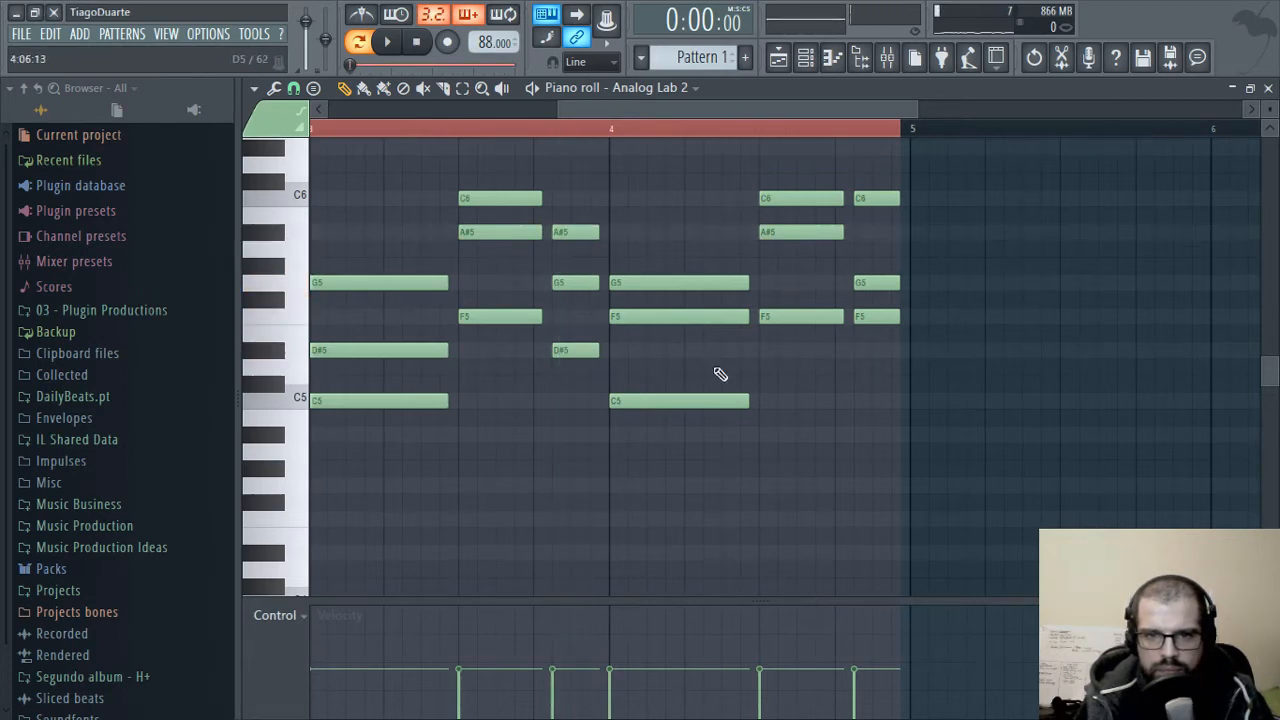
key(space)
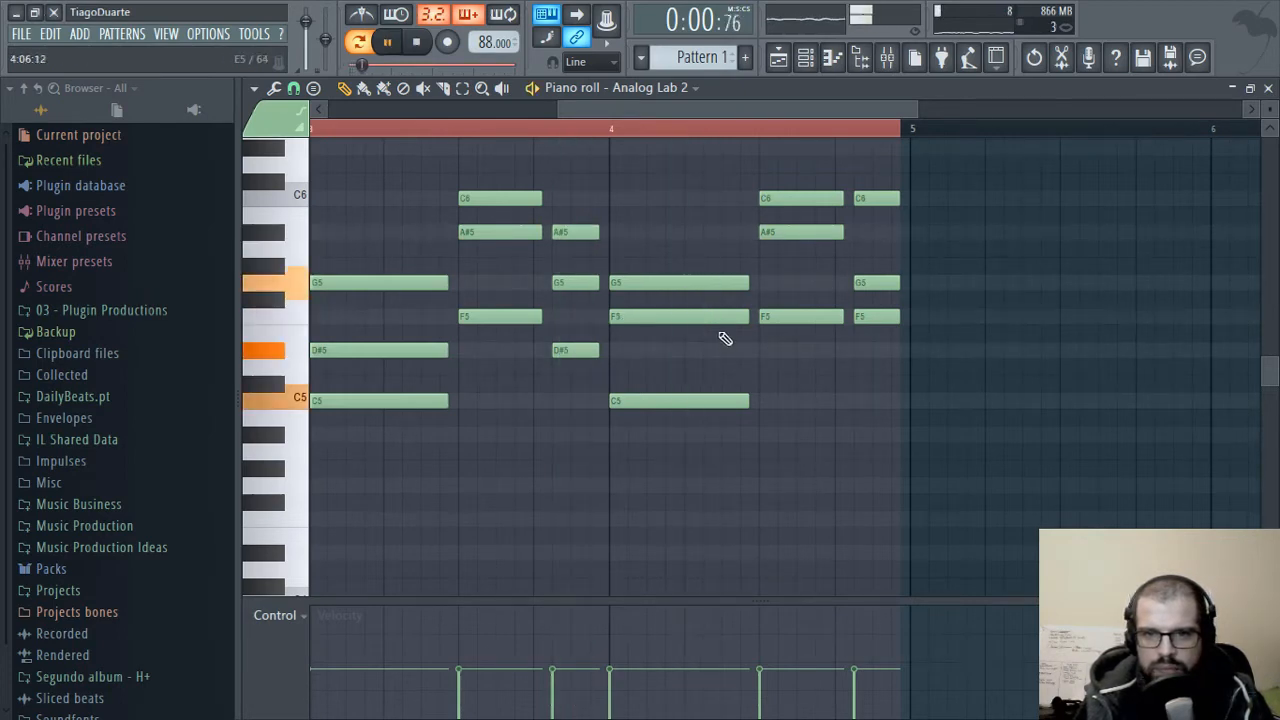
- Change the second chord of bar 4 to D#5, G5 and A#5 and play the whole pattern
mouse_move(784, 323)
mouse_down()
mouse_move(786, 370)
mouse_move(790, 345)
mouse_up()
drag(777, 234, 781, 287)
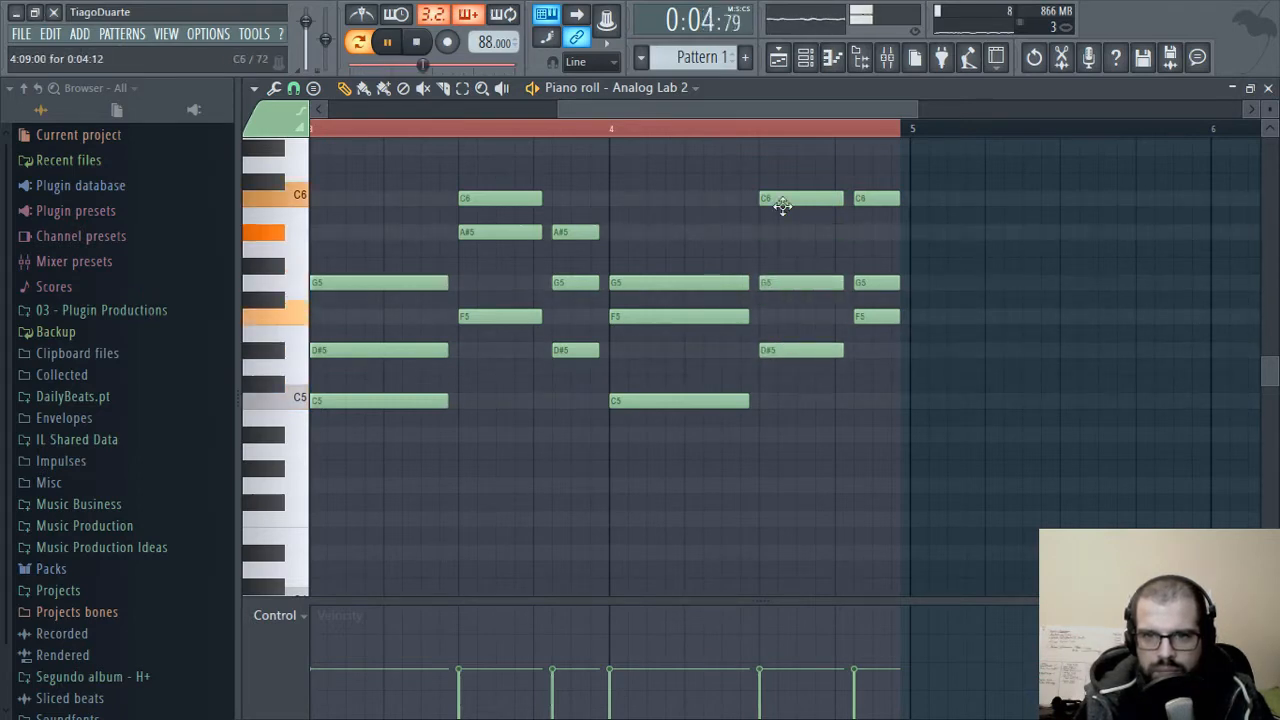
drag(783, 204, 782, 238)
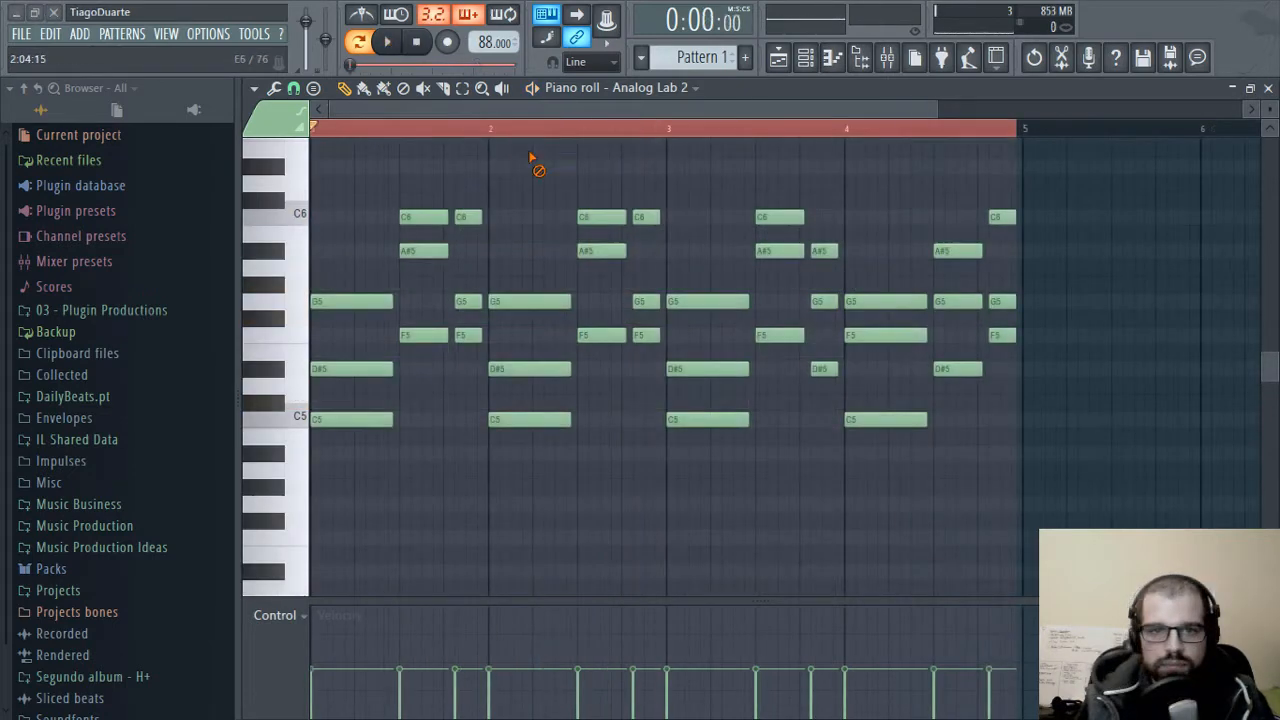
key(space)
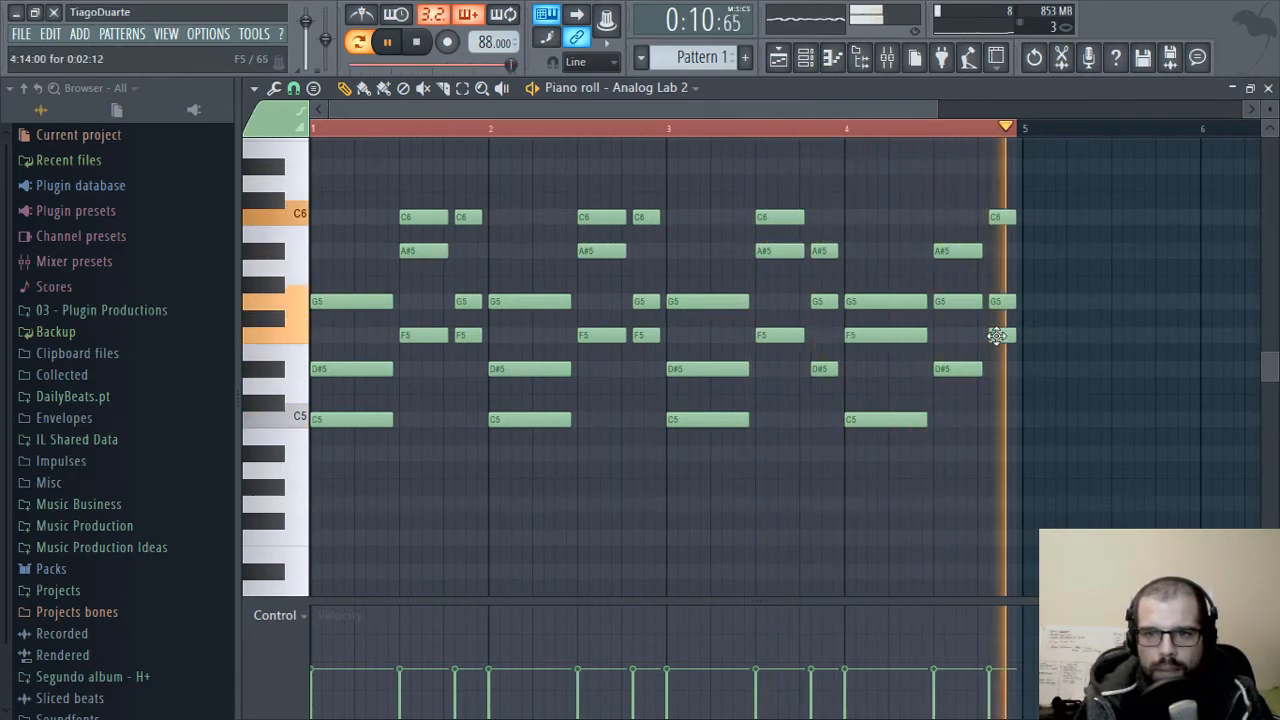
- Shorten bar 4's second chord to about 3.5 steps and delete the last chord of the bar
scroll(1000, 342, up, 4)
drag(1008, 166, 989, 335)
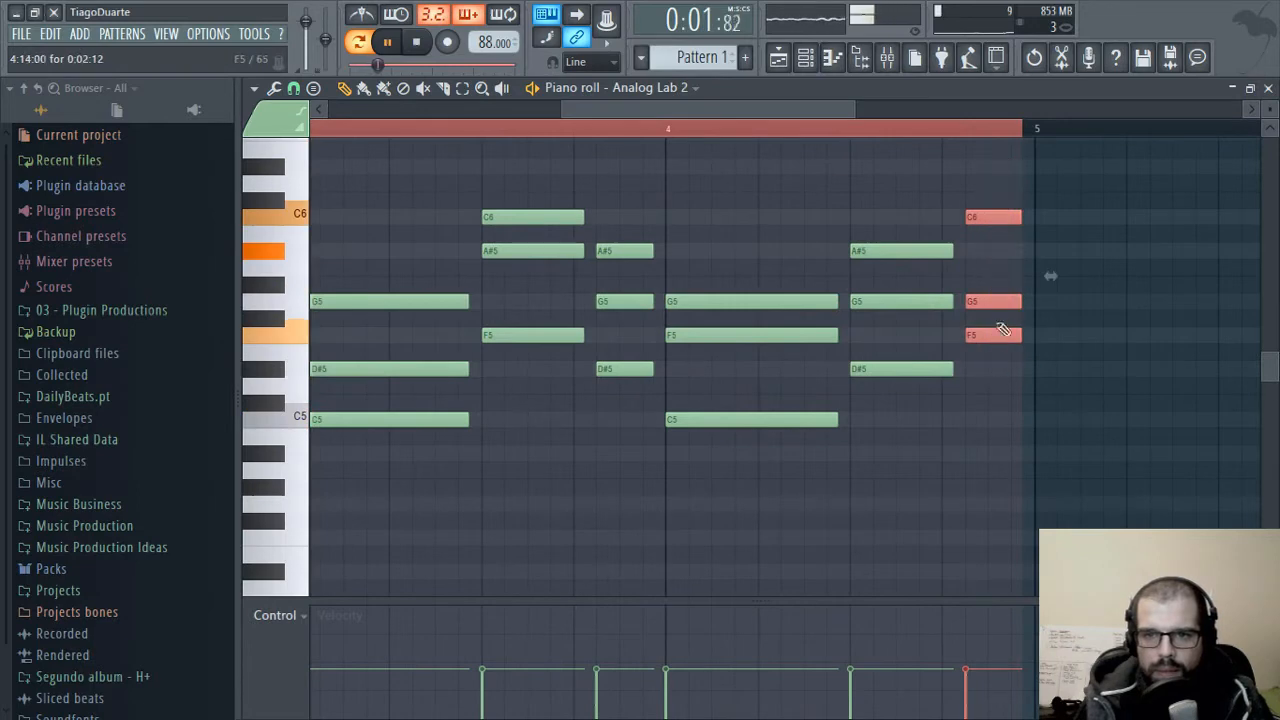
drag(838, 178, 934, 430)
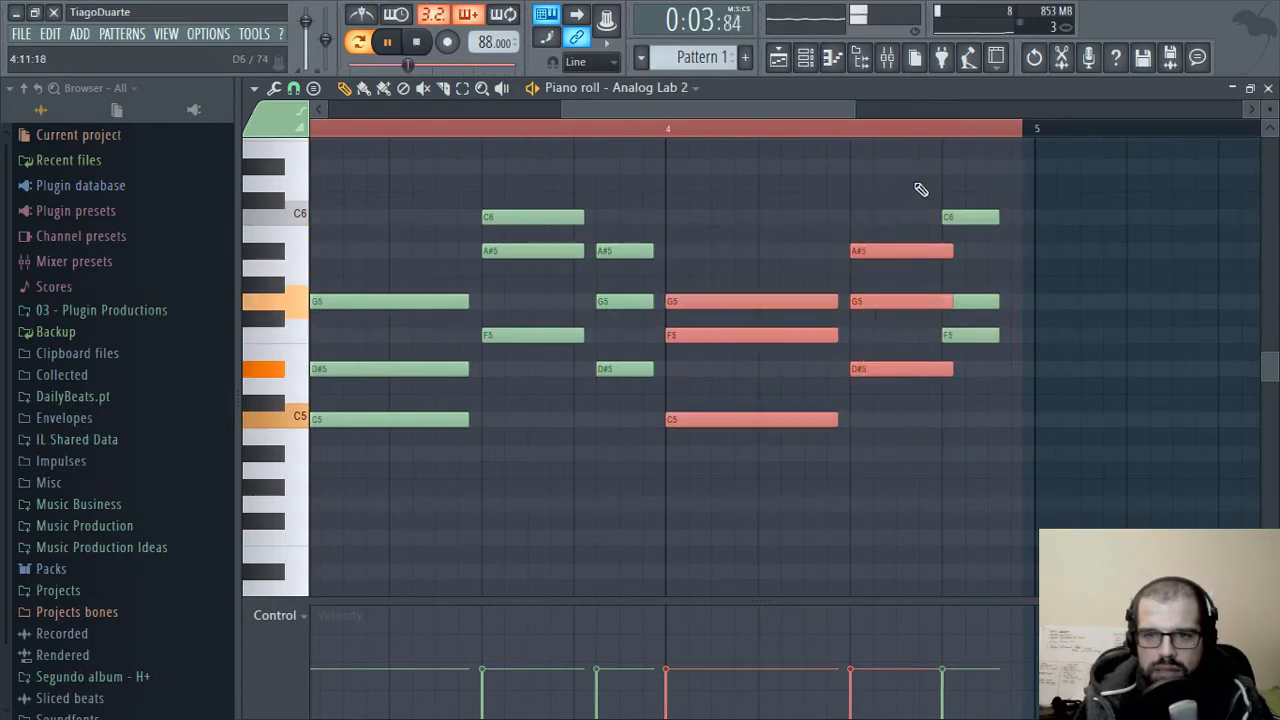
drag(920, 188, 929, 457)
drag(1012, 192, 986, 385)
drag(1004, 300, 1029, 300)
ctrl+click(1089, 403)
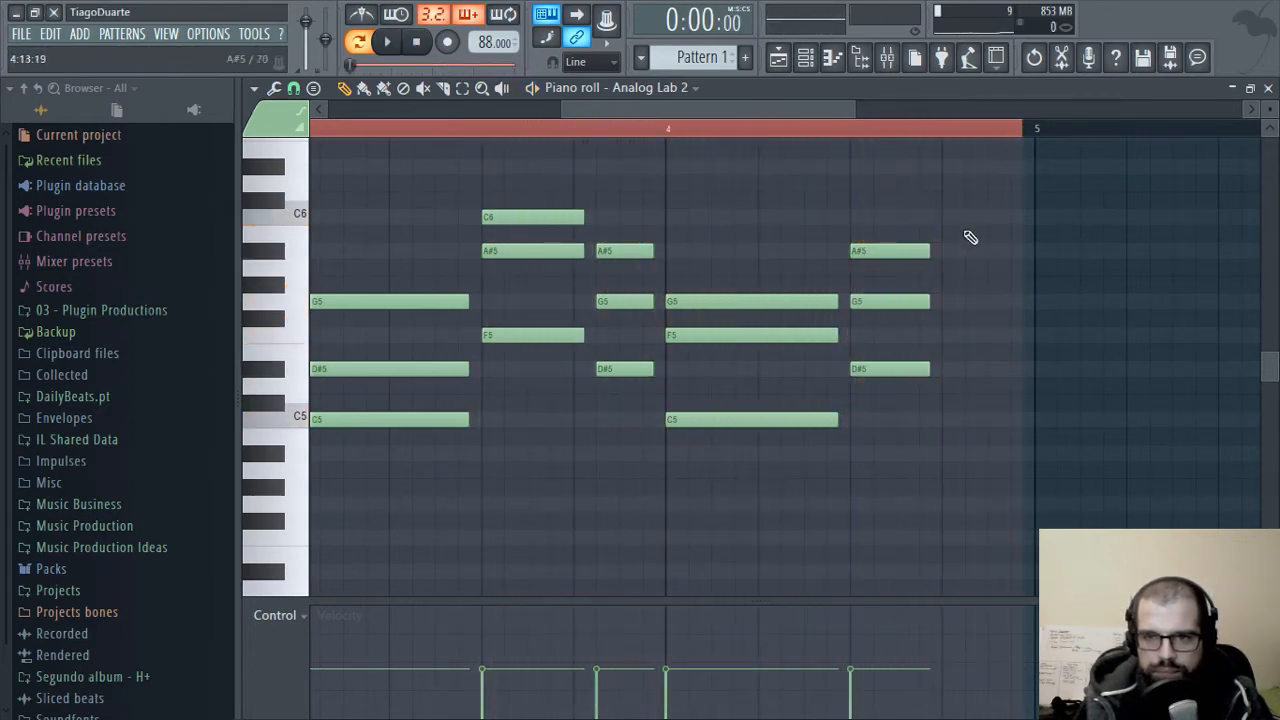
- Lengthen bar 4's second chord to 7.5 steps, ending just before bar 5, and transpose it down three semitones to C5, E5, G5
drag(970, 237, 918, 416)
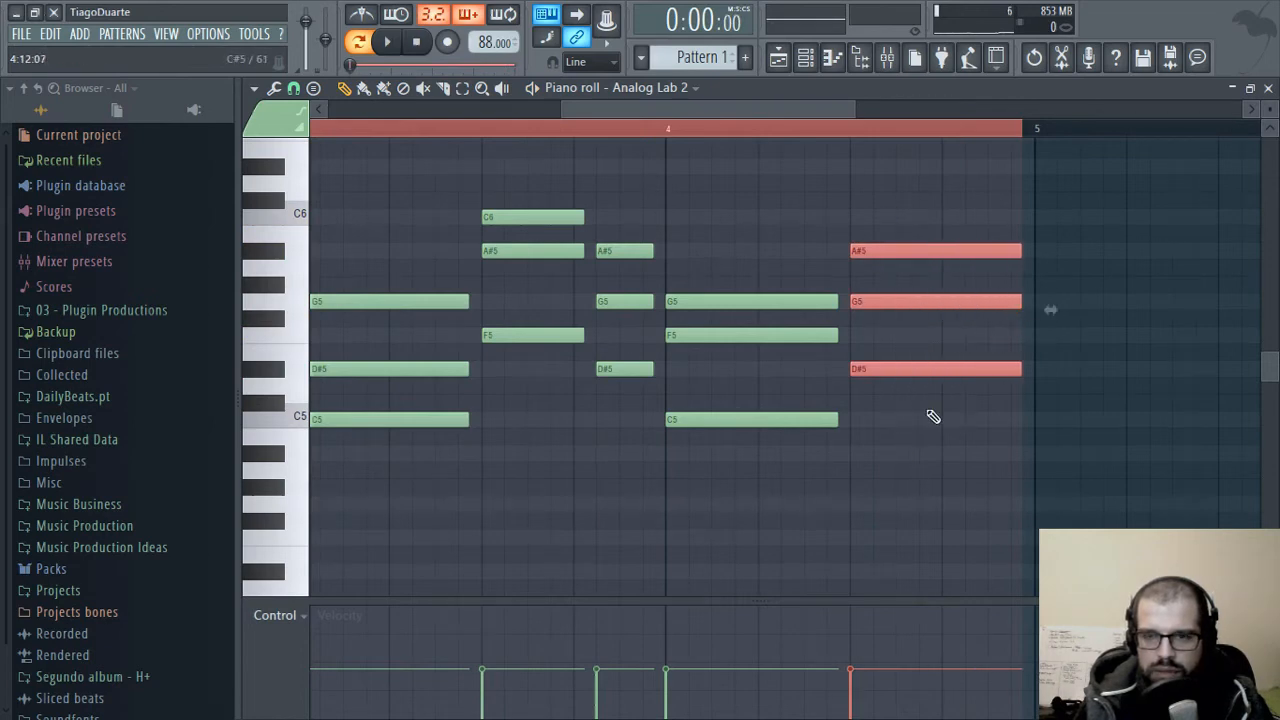
click(932, 416)
drag(966, 193, 917, 410)
click(917, 394)
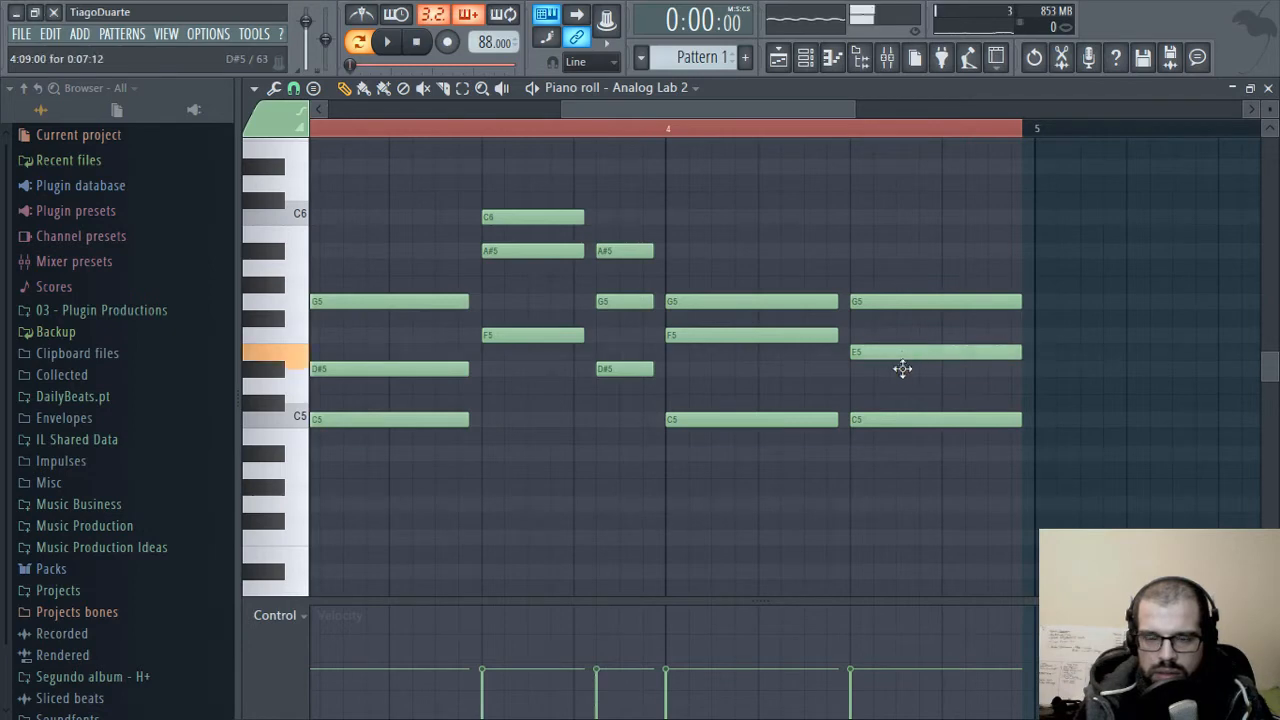
- Lower the final chord's E5 to D#5 and its G5 to G#4, and play the full four bars
mouse_move(902, 354)
mouse_down()
mouse_move(907, 393)
mouse_move(910, 349)
mouse_up()
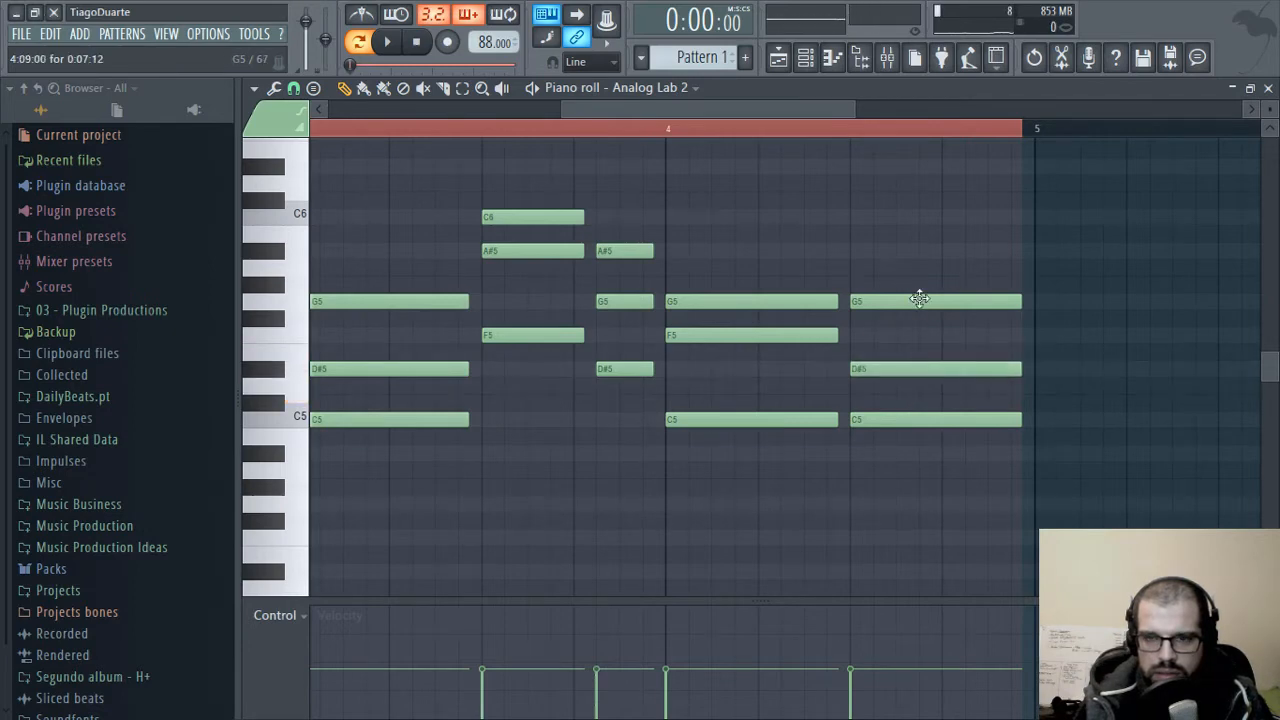
drag(910, 472, 917, 512)
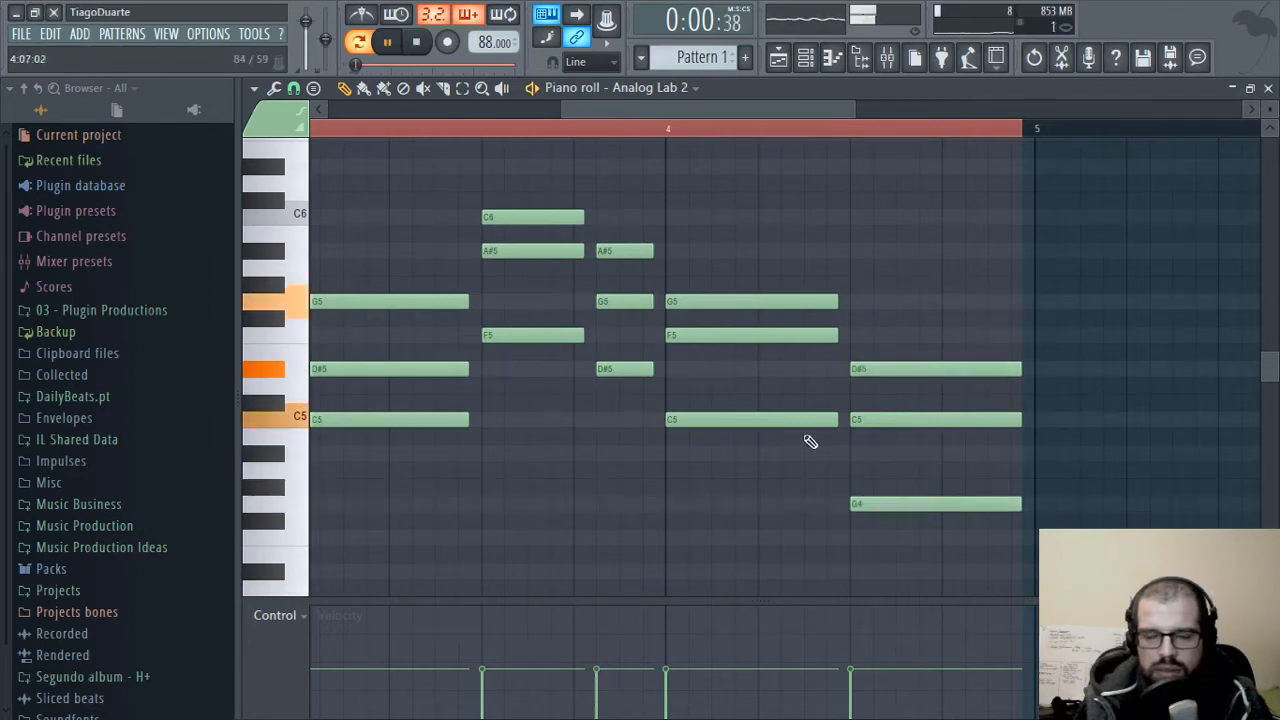
drag(735, 459, 909, 306)
key(space)
ctrl+scroll(891, 334, down, 4)
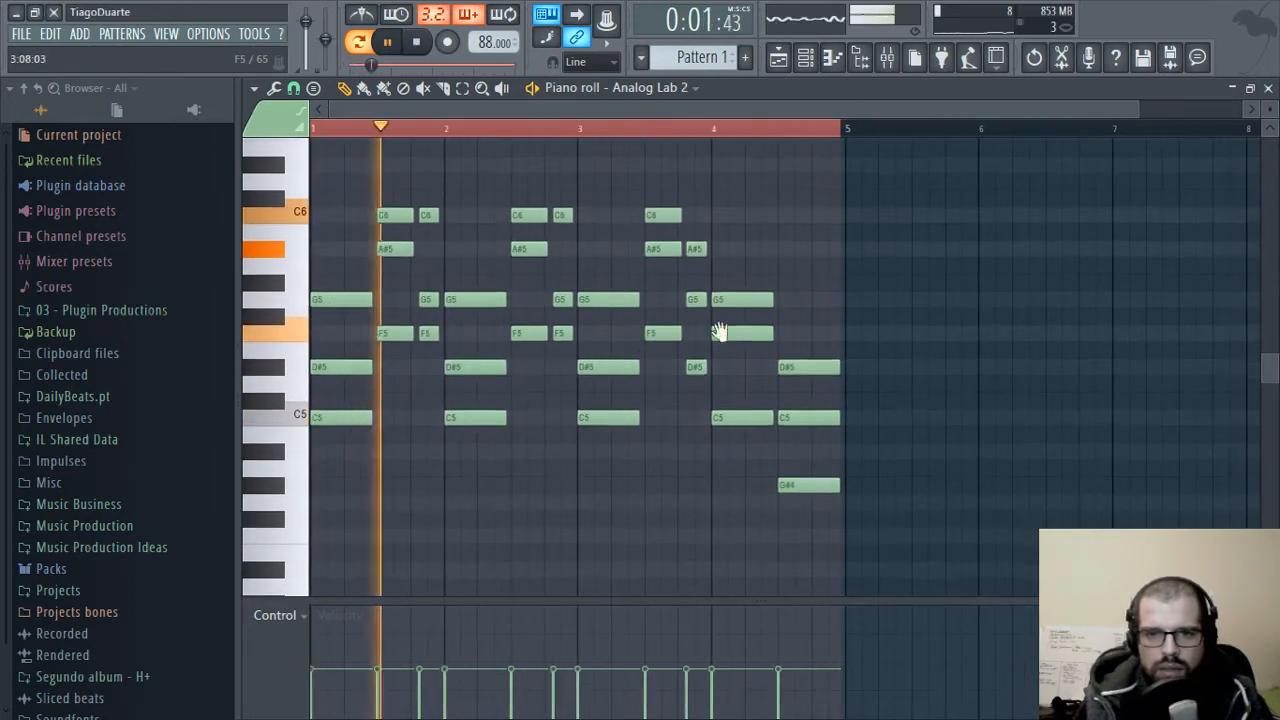
scroll(862, 358, up, 1)
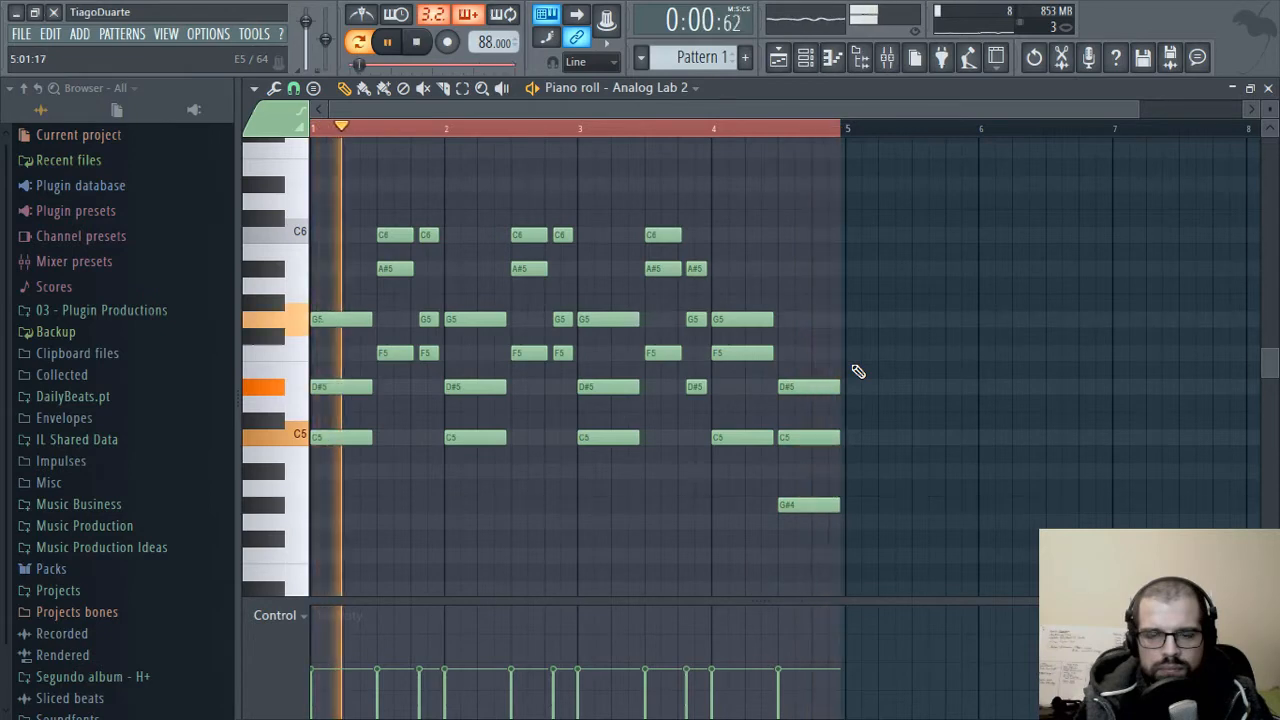
mouse_move(737, 352)
mouse_down()
mouse_move(742, 390)
mouse_move(740, 351)
mouse_up()
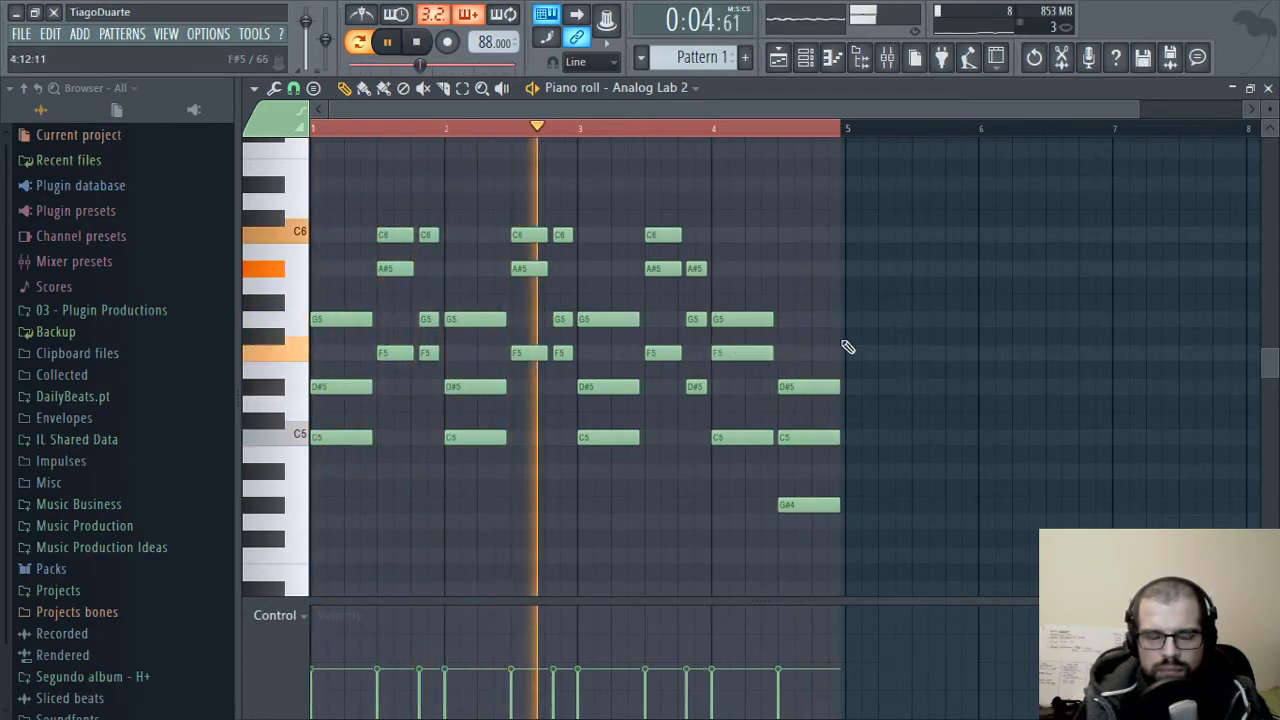
- Open the mixer and rename the Insert 2 track to Epiano
key(F7)
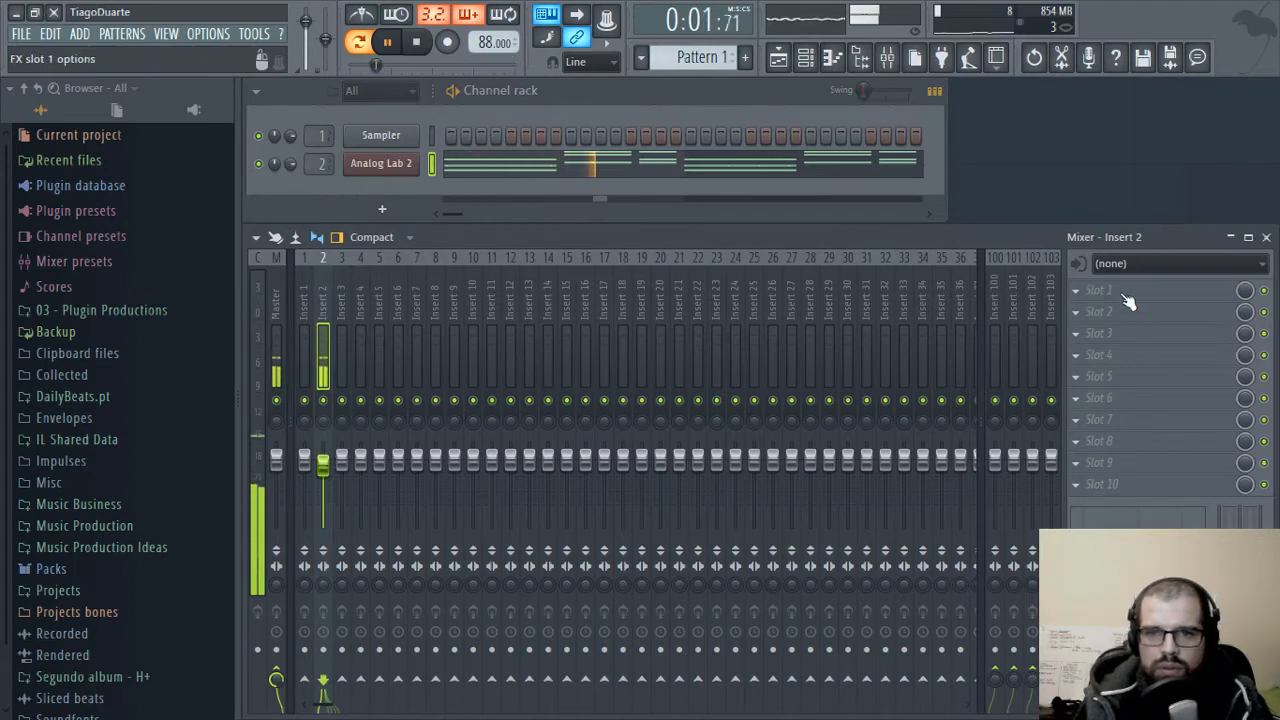
key(F2)
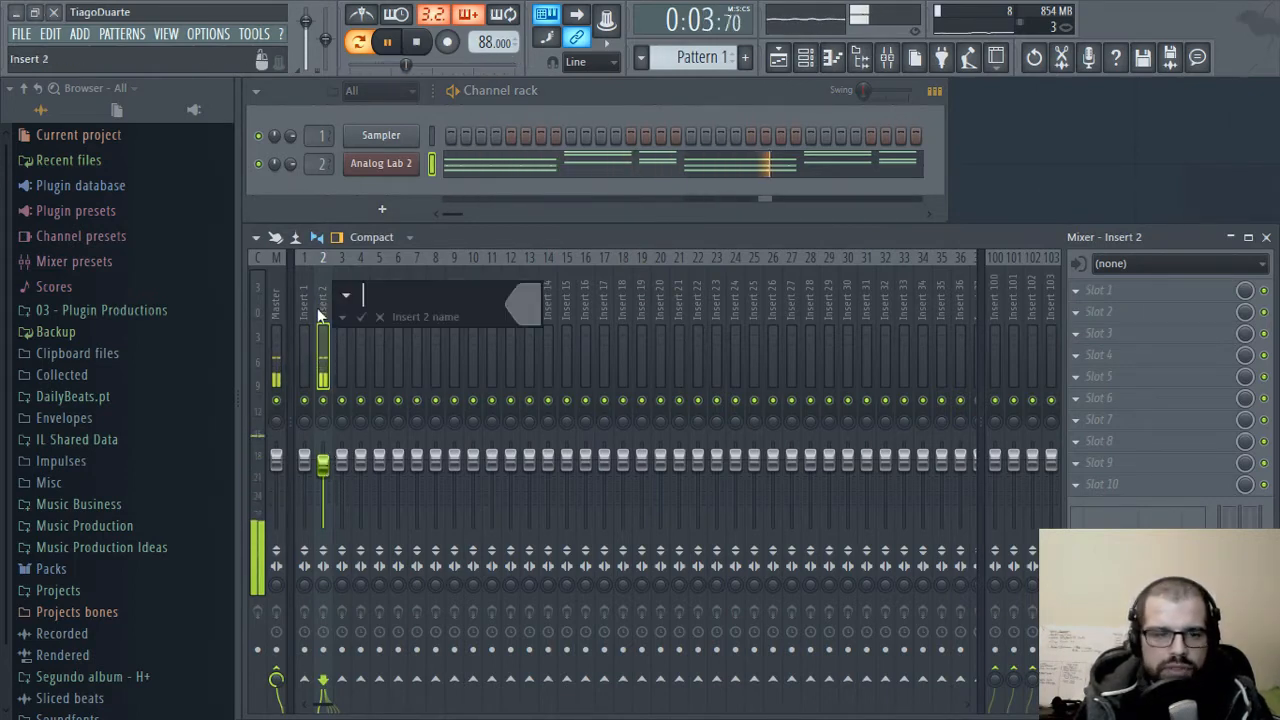
text(Epiano)
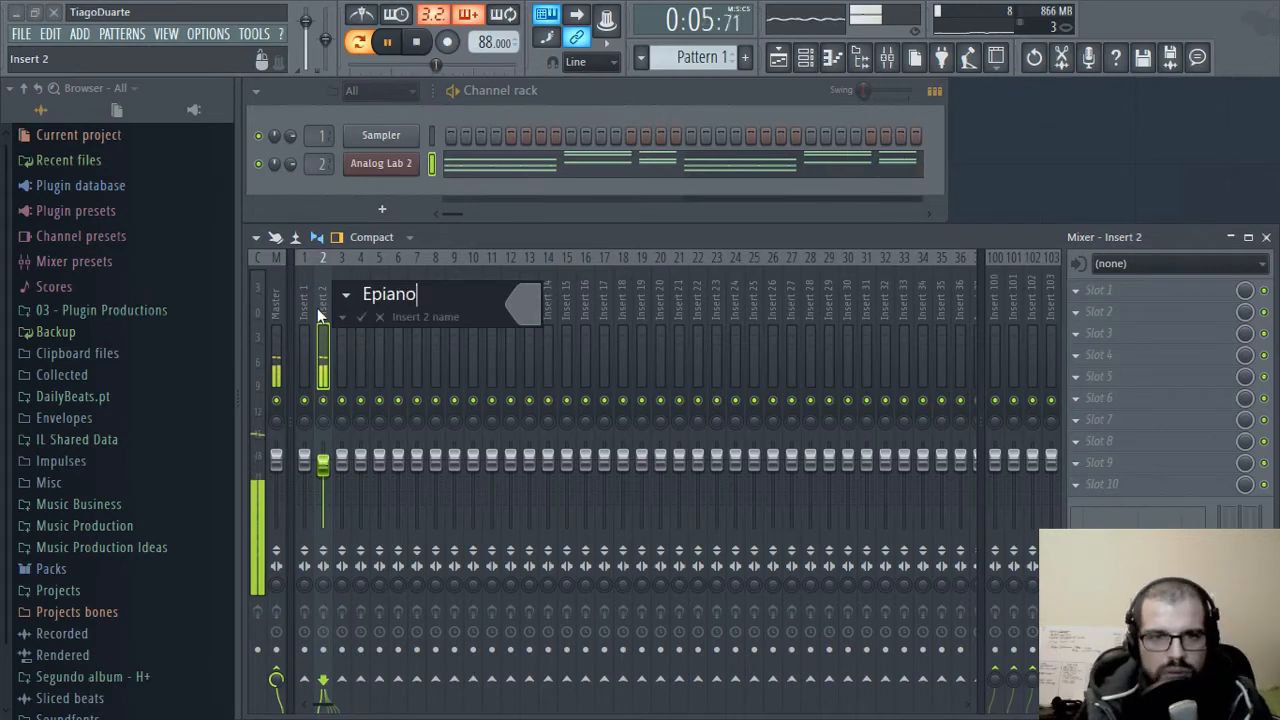
key(Return)
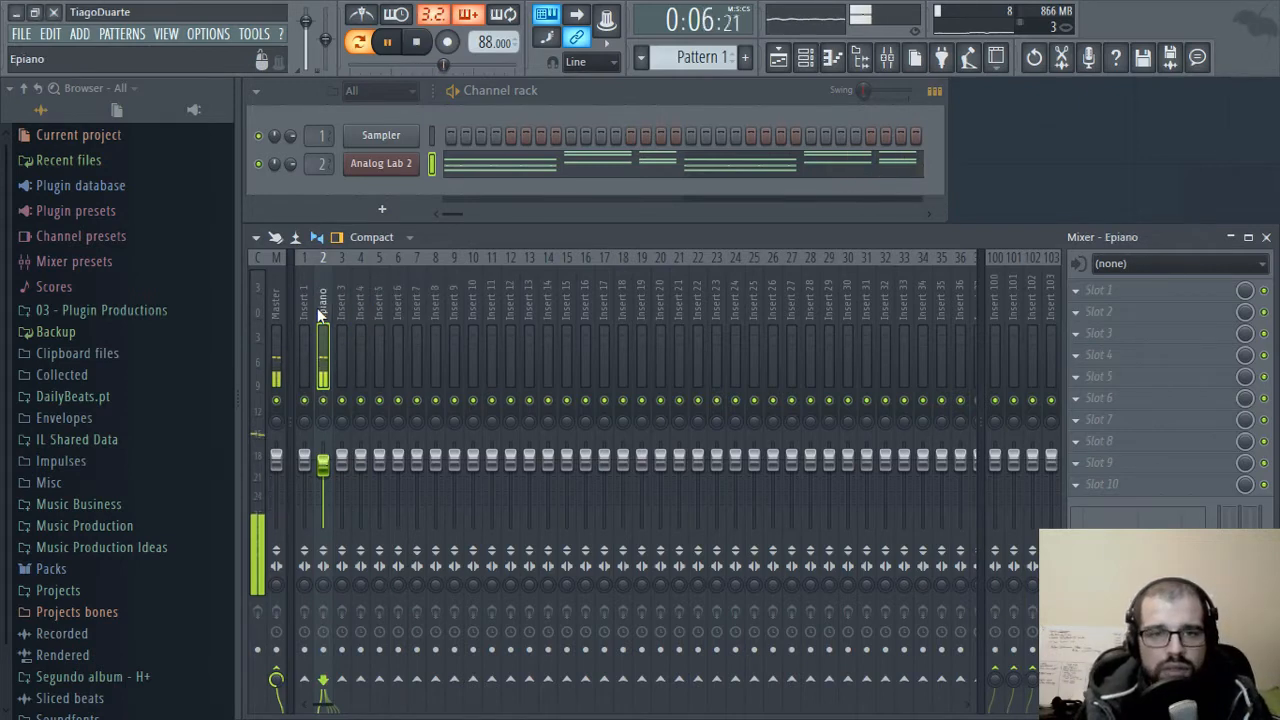
click(390, 172)
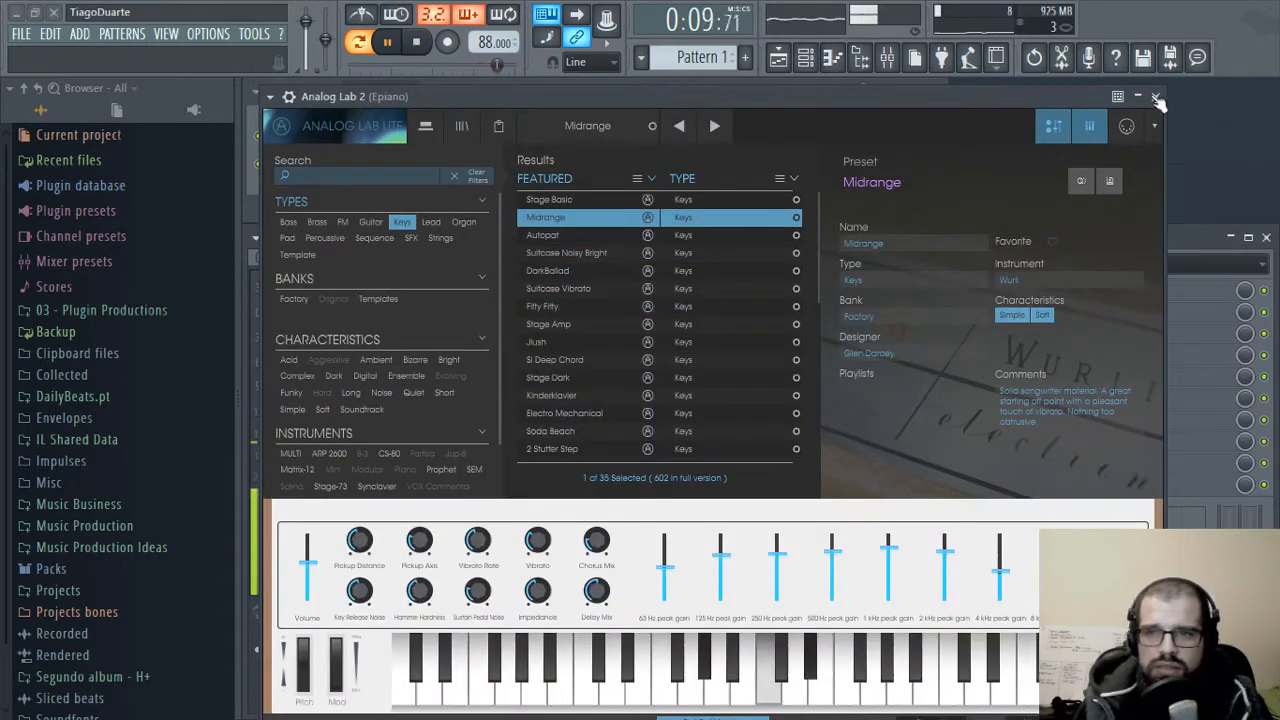
click(1157, 97)
click(381, 210)
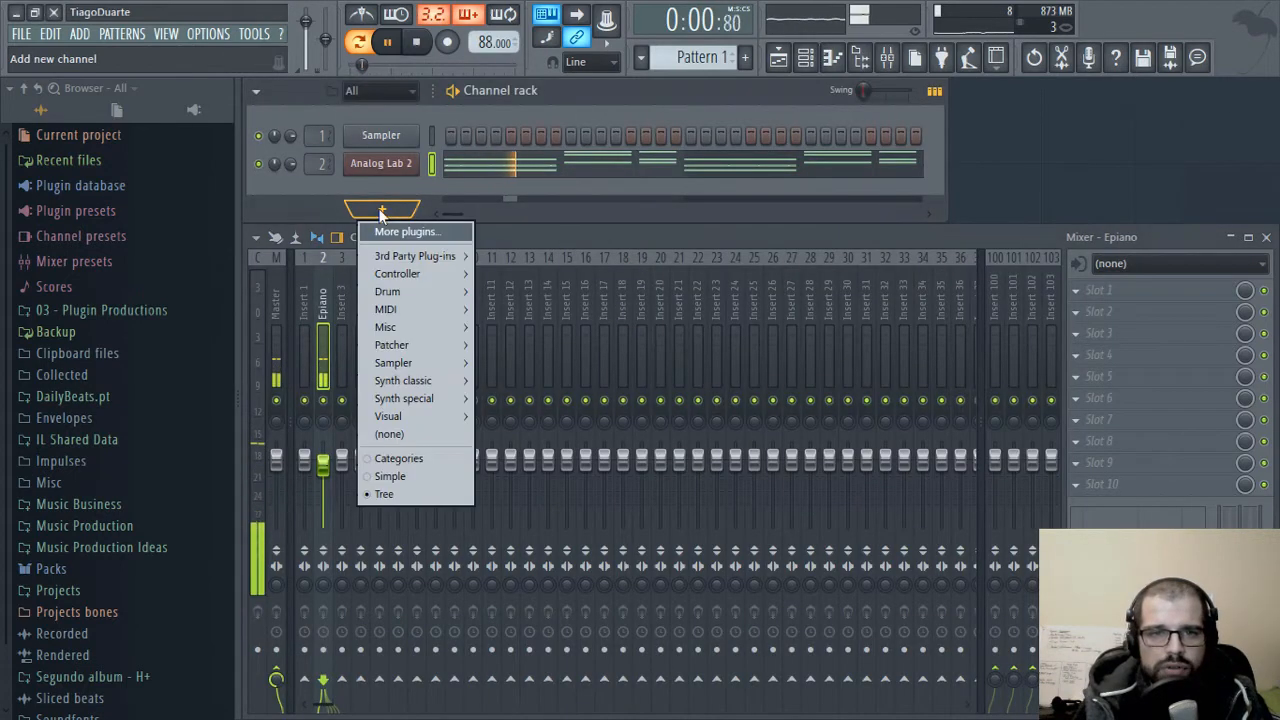
click(294, 209)
- Open the Analog Lab 2 channel's piano roll and examine the four-bar chord progression while it plays
click(523, 168)
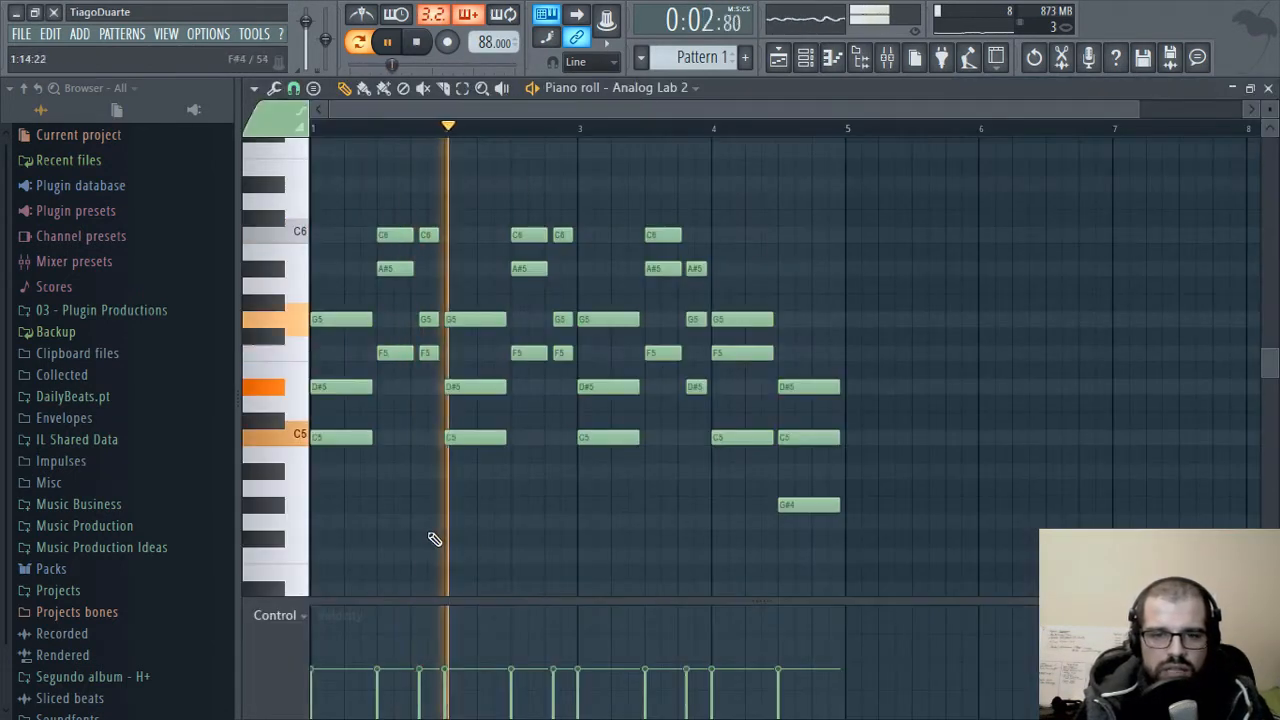
drag(700, 490, 910, 441)
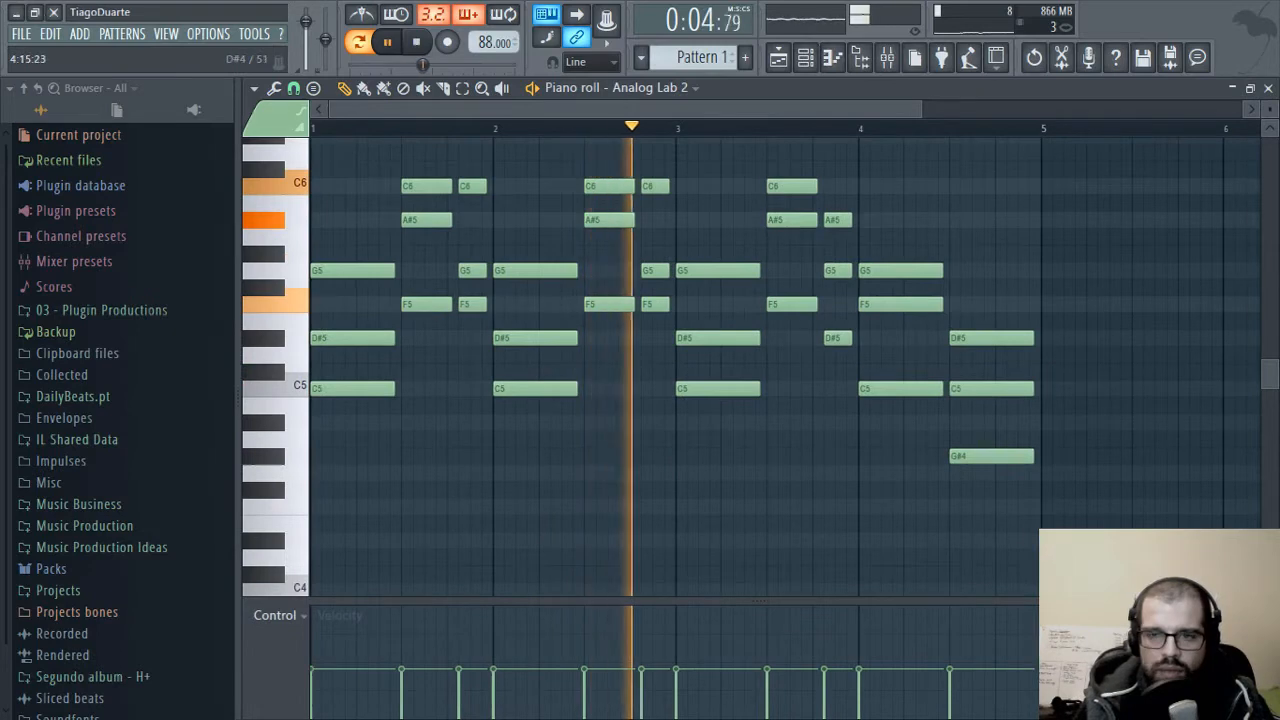
drag(1064, 513, 217, 157)
click(517, 437)
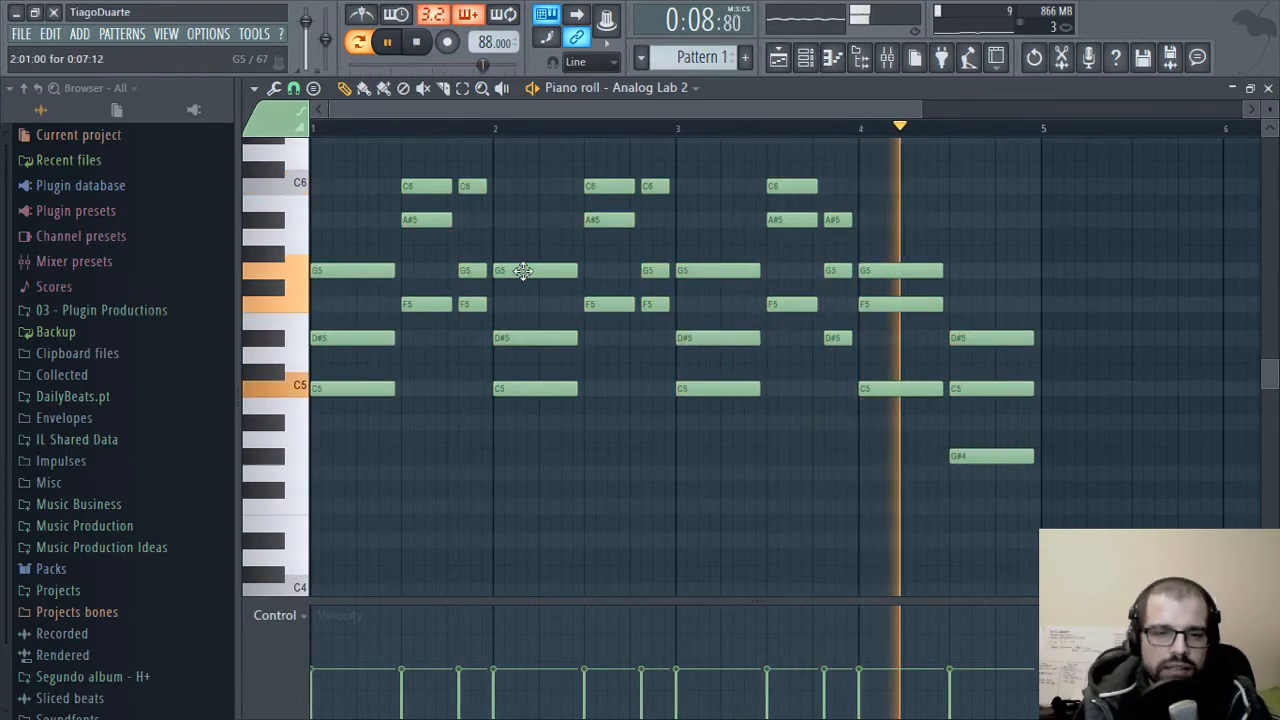
click(975, 457)
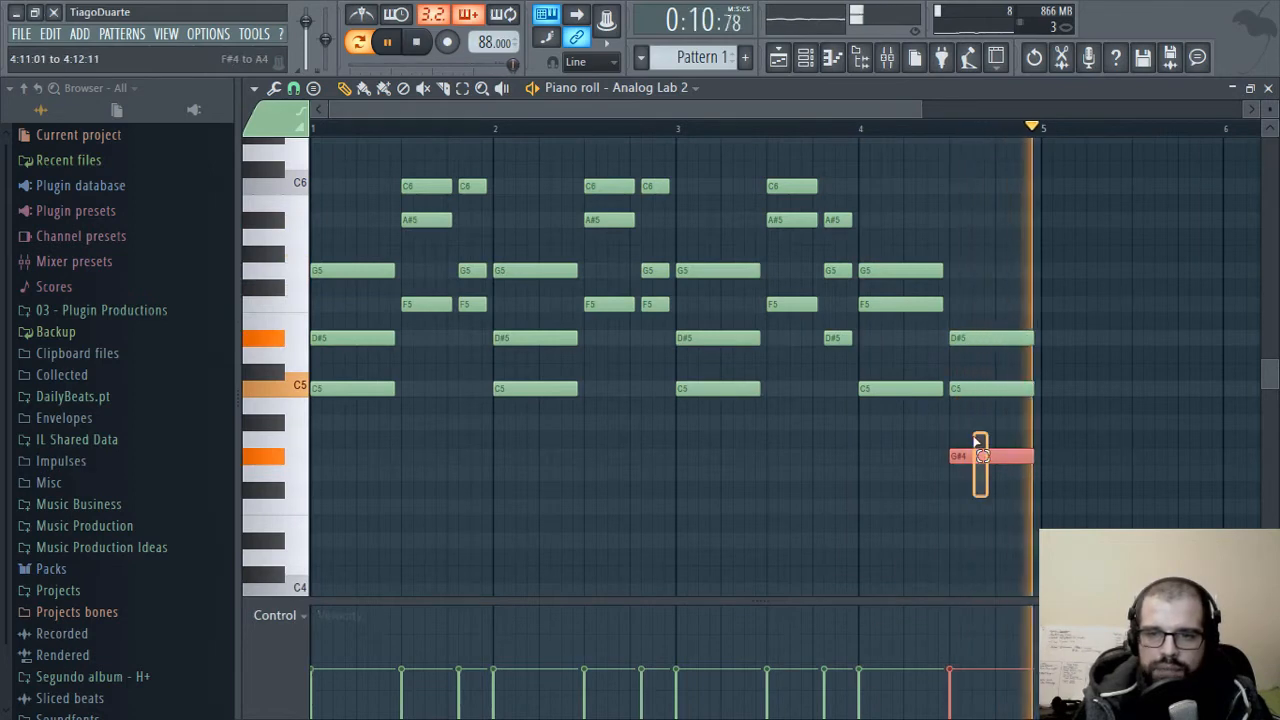
click(912, 556)
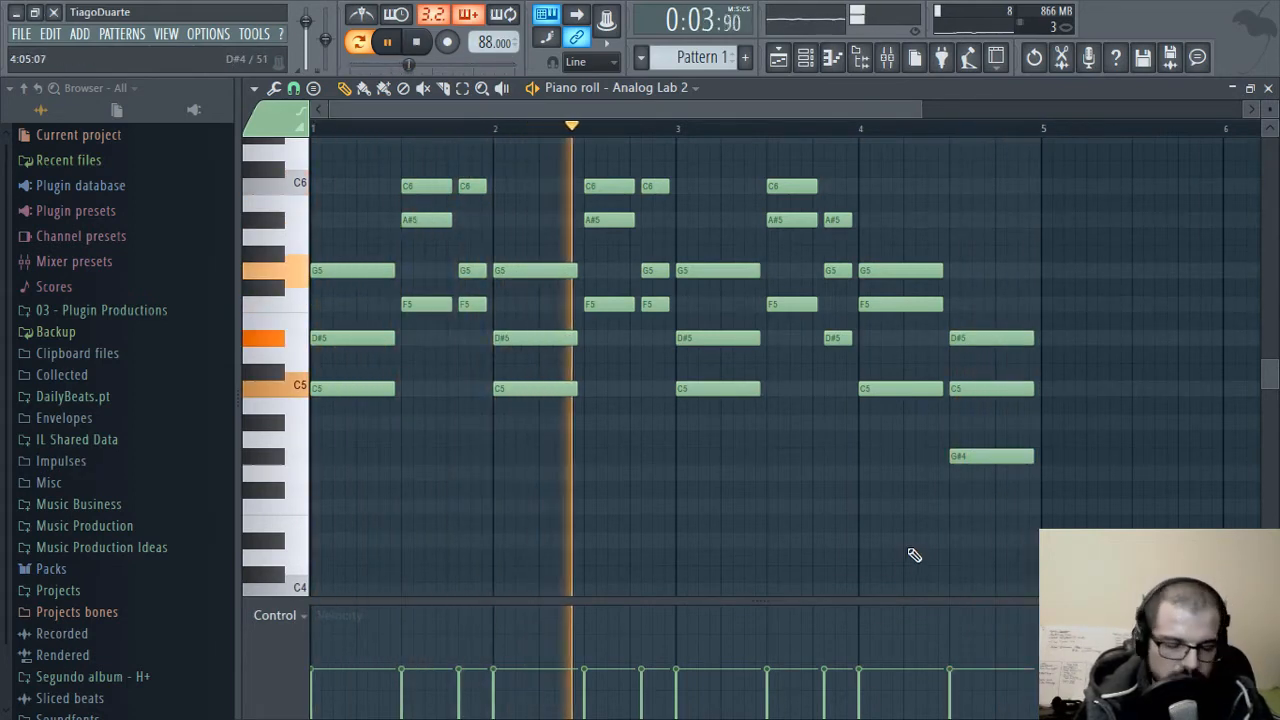
- Randomize the chord notes' velocities using only the Randomizer's Levels section with a changed seed, leaving Pattern generation off, and accept
key(alt+r)
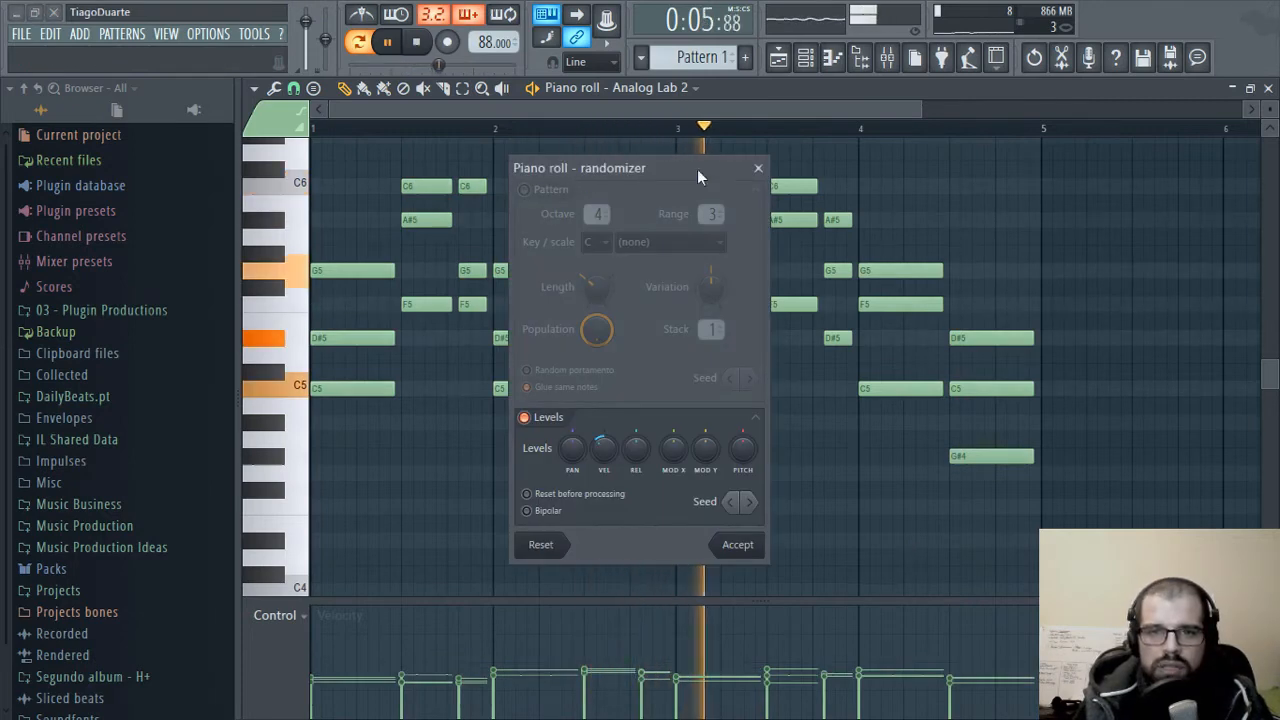
click(758, 168)
click(254, 89)
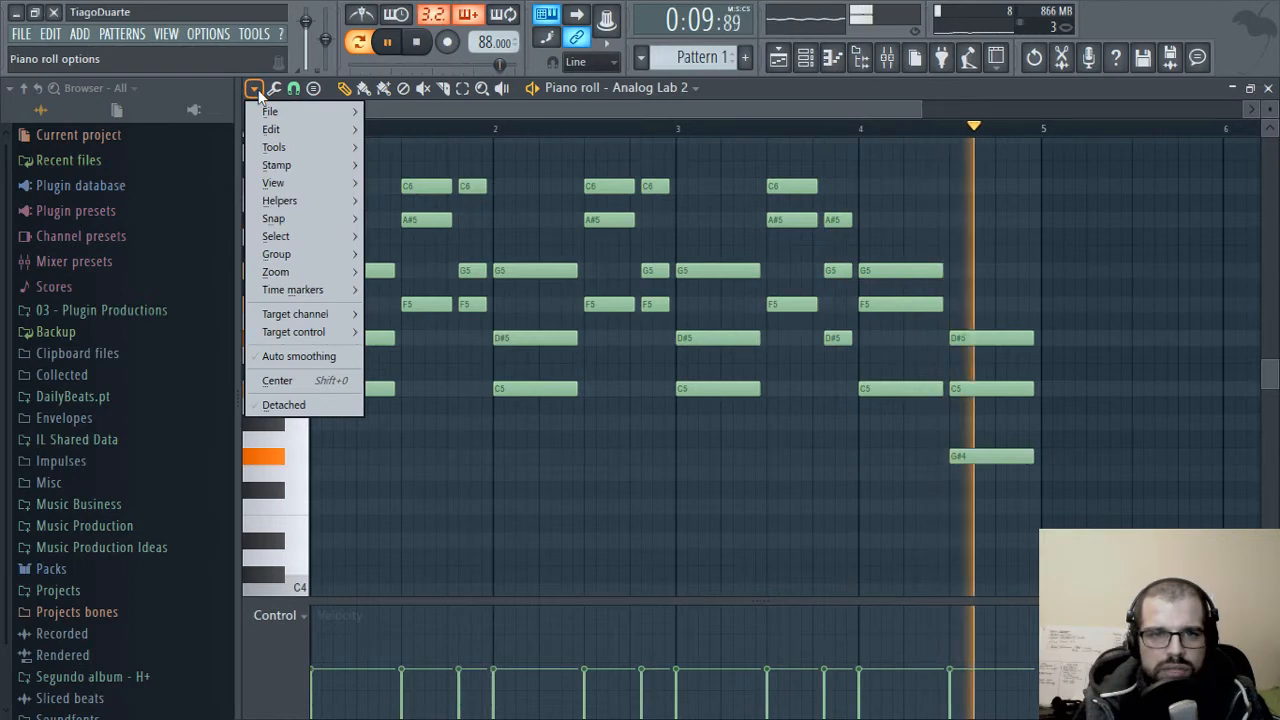
mouse_move(276, 134)
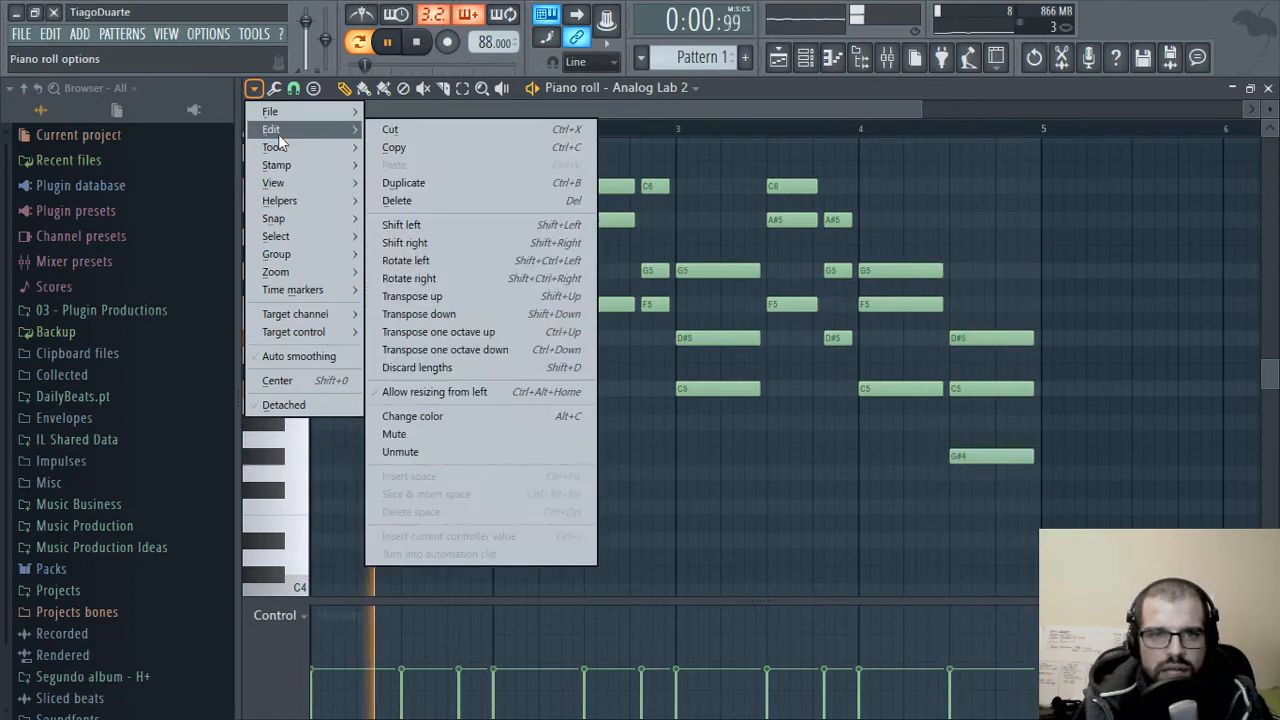
mouse_move(325, 146)
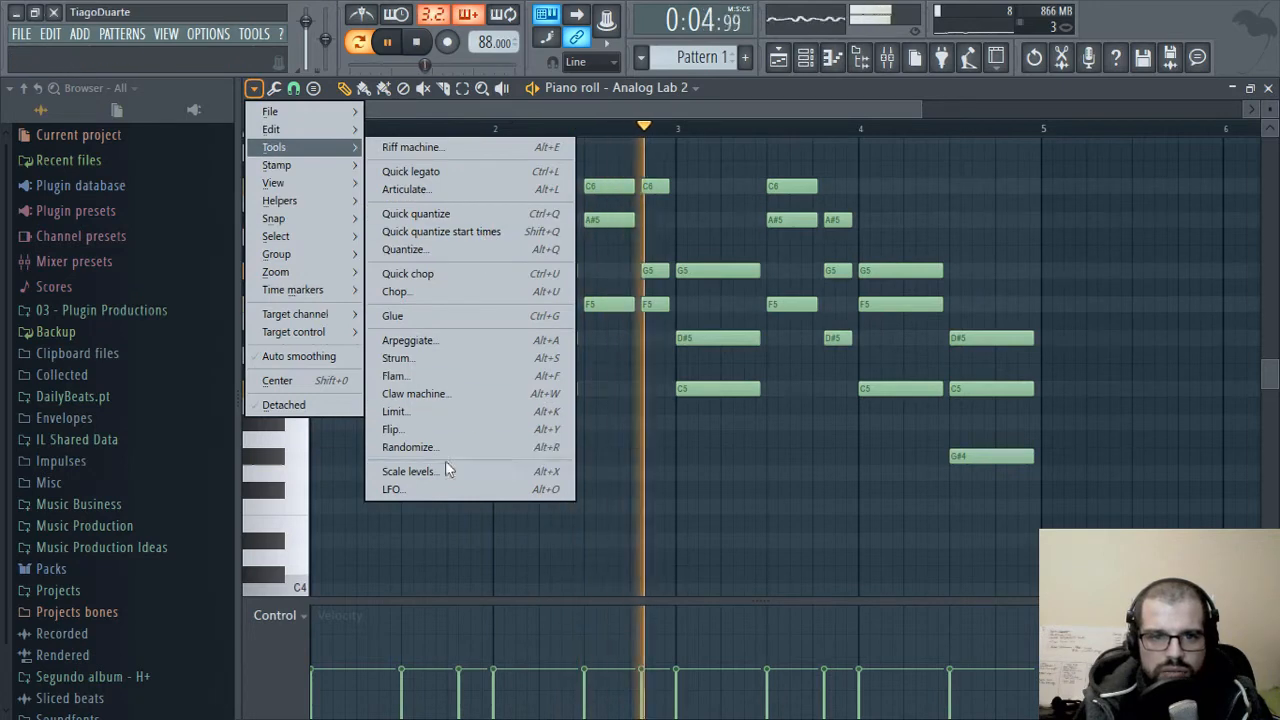
click(533, 452)
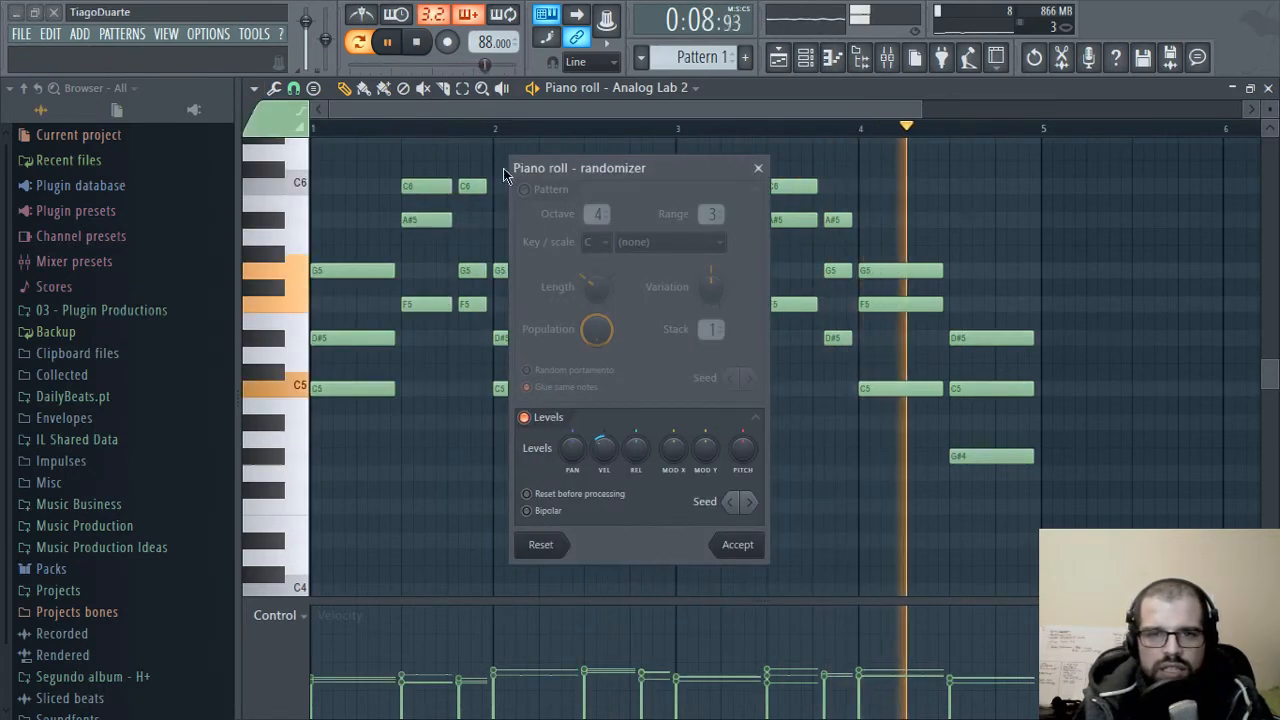
click(545, 192)
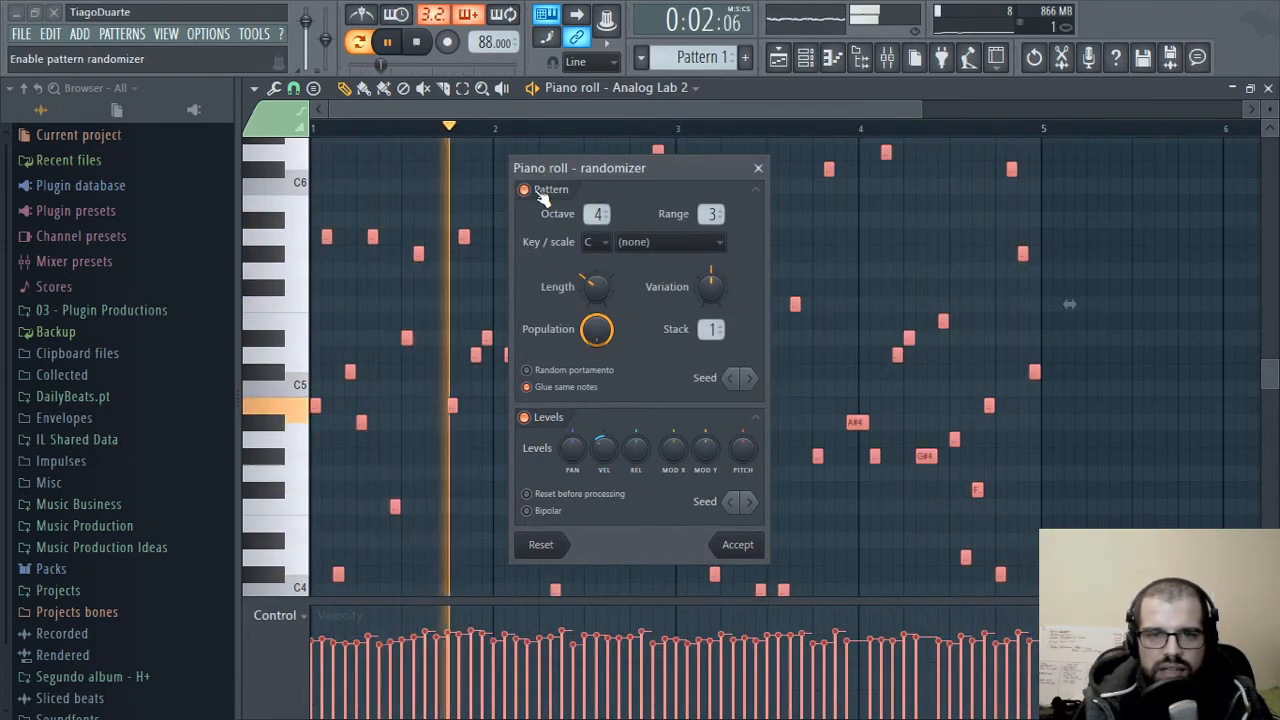
click(543, 195)
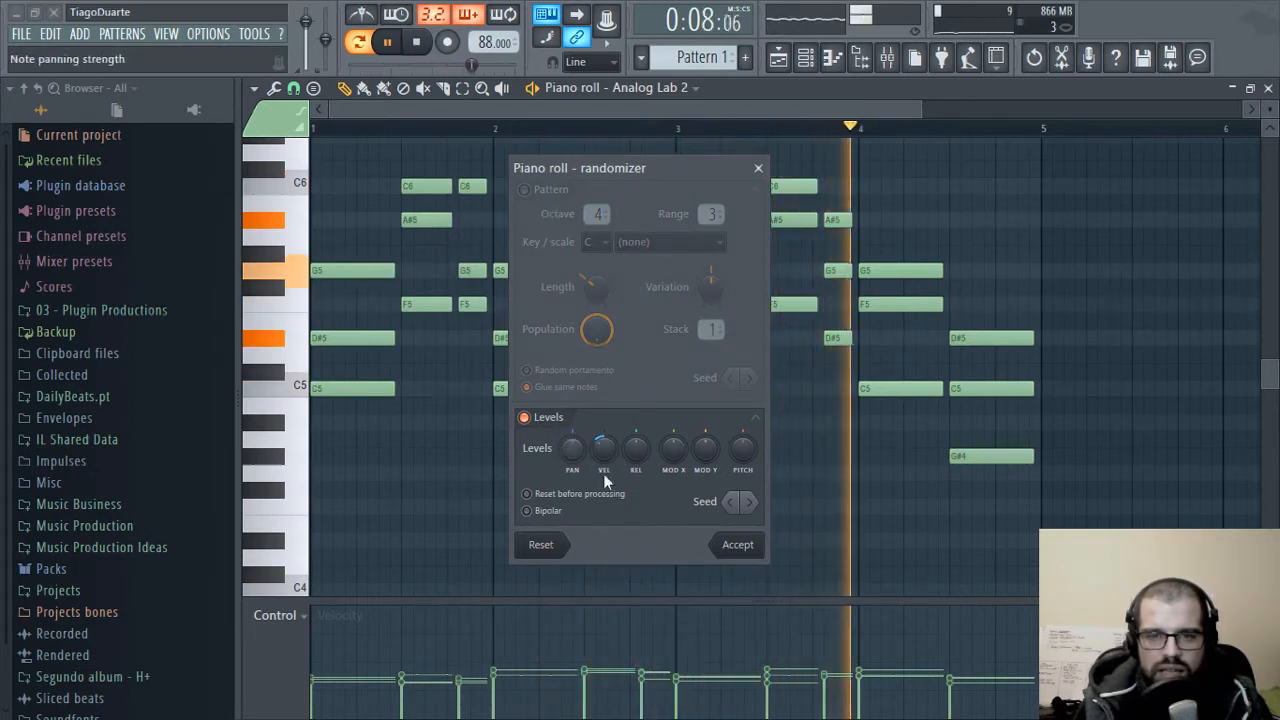
drag(605, 460, 605, 459)
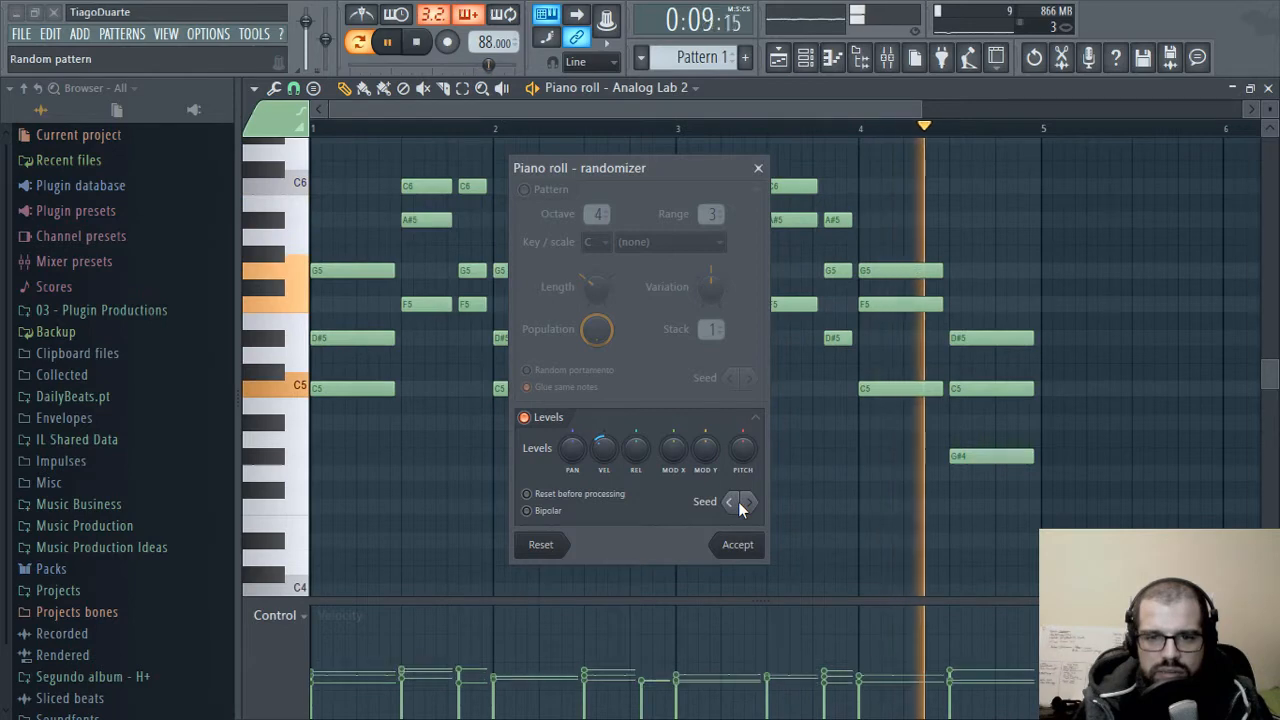
click(754, 552)
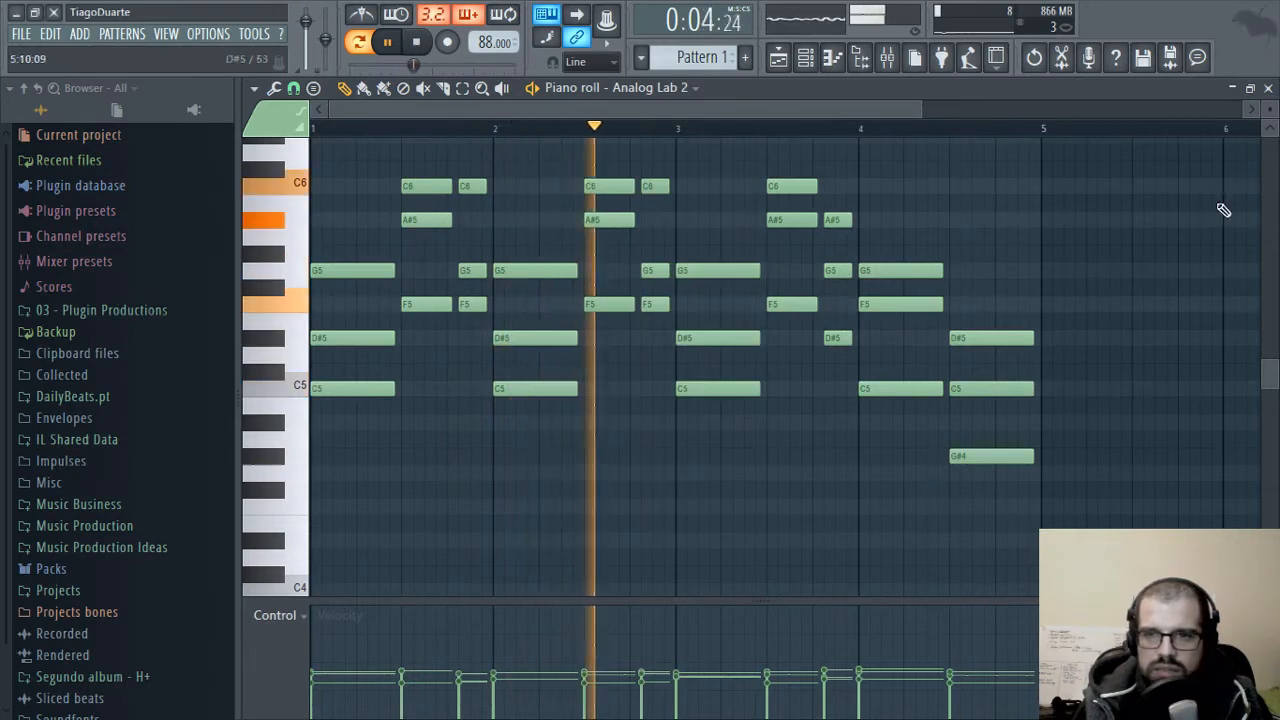
- Close the piano roll and add a second Analog Lab 2 instrument as a new channel
click(1268, 88)
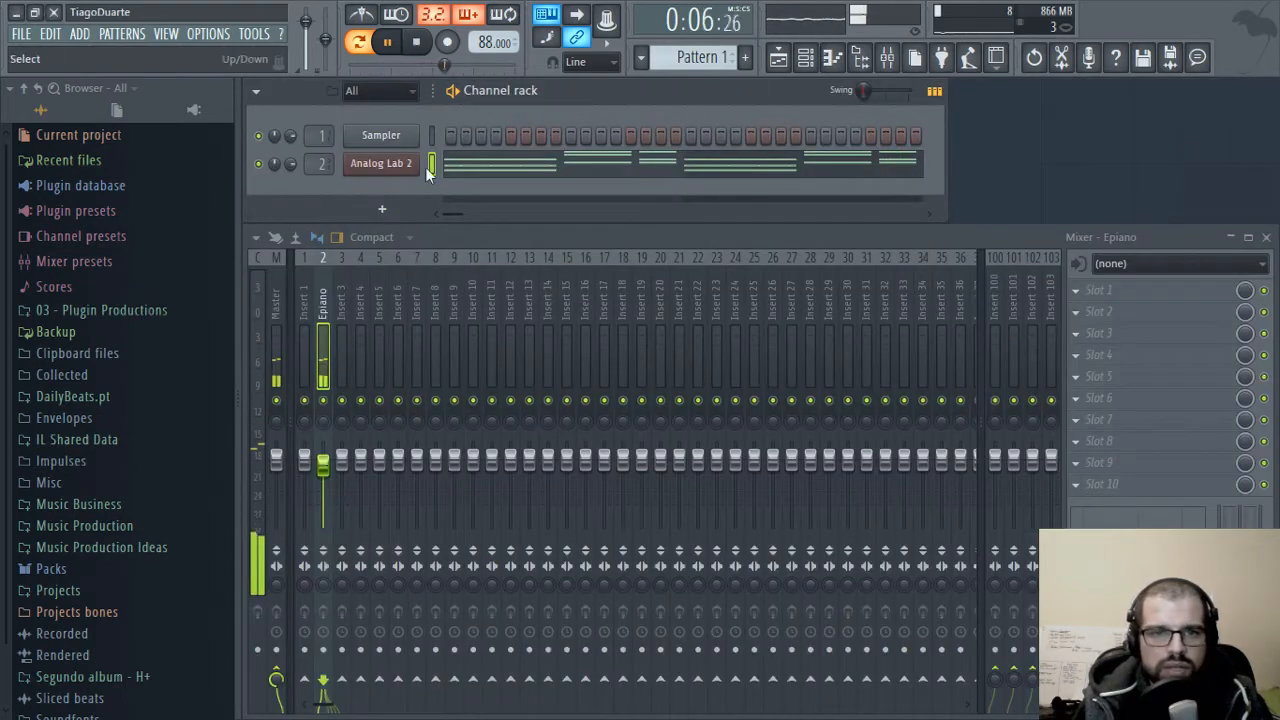
click(399, 210)
mouse_move(455, 257)
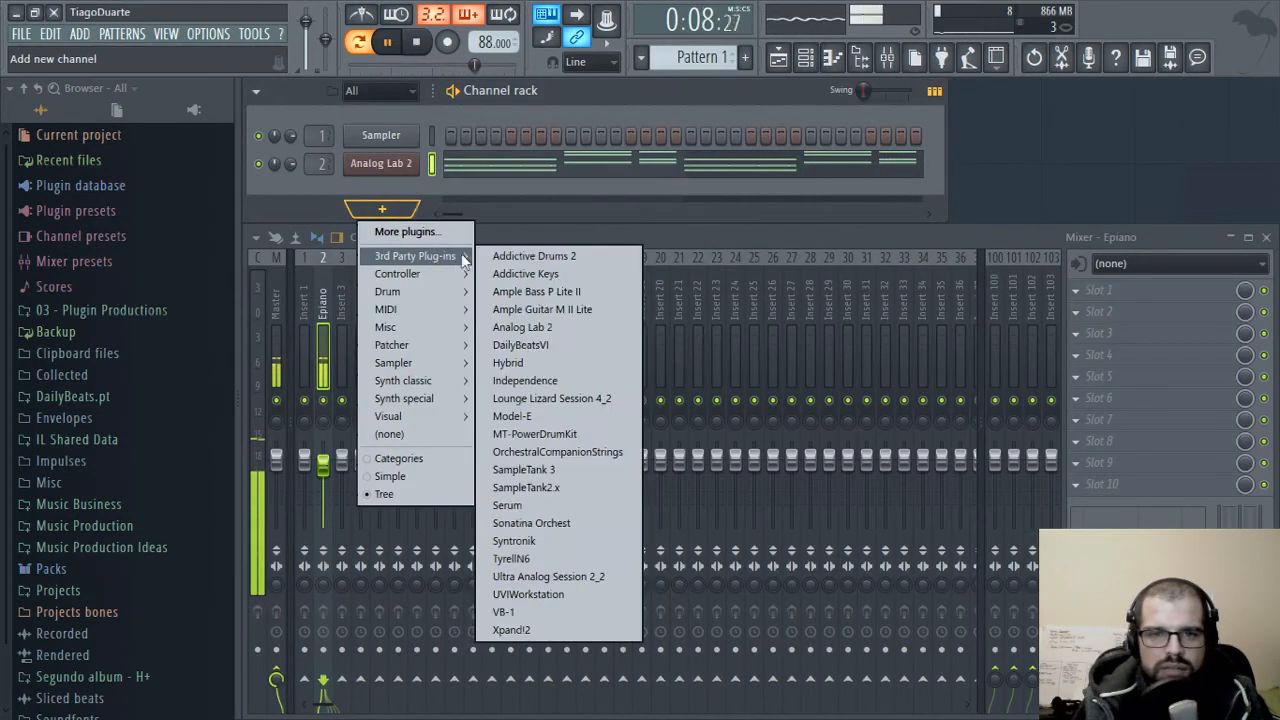
click(524, 328)
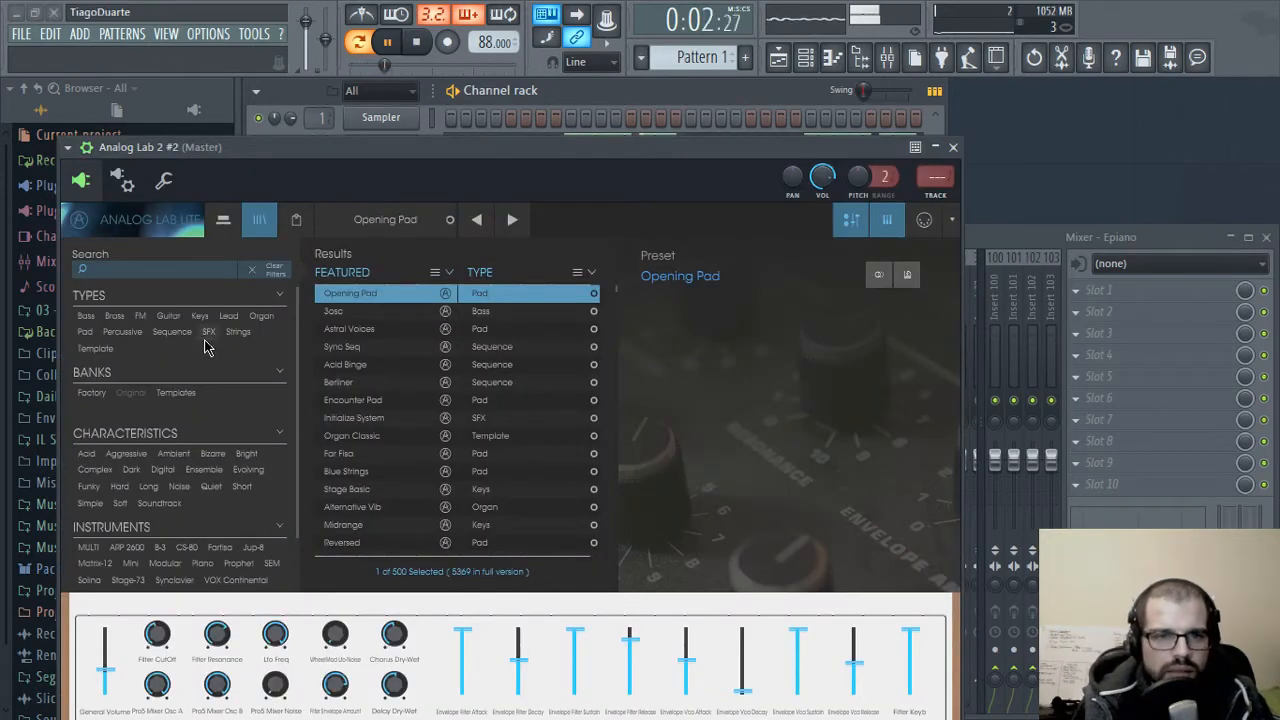
- Filter the new Analog Lab 2 instrument's presets to Bass, load Thunder Bass, and close the plugin window
click(86, 316)
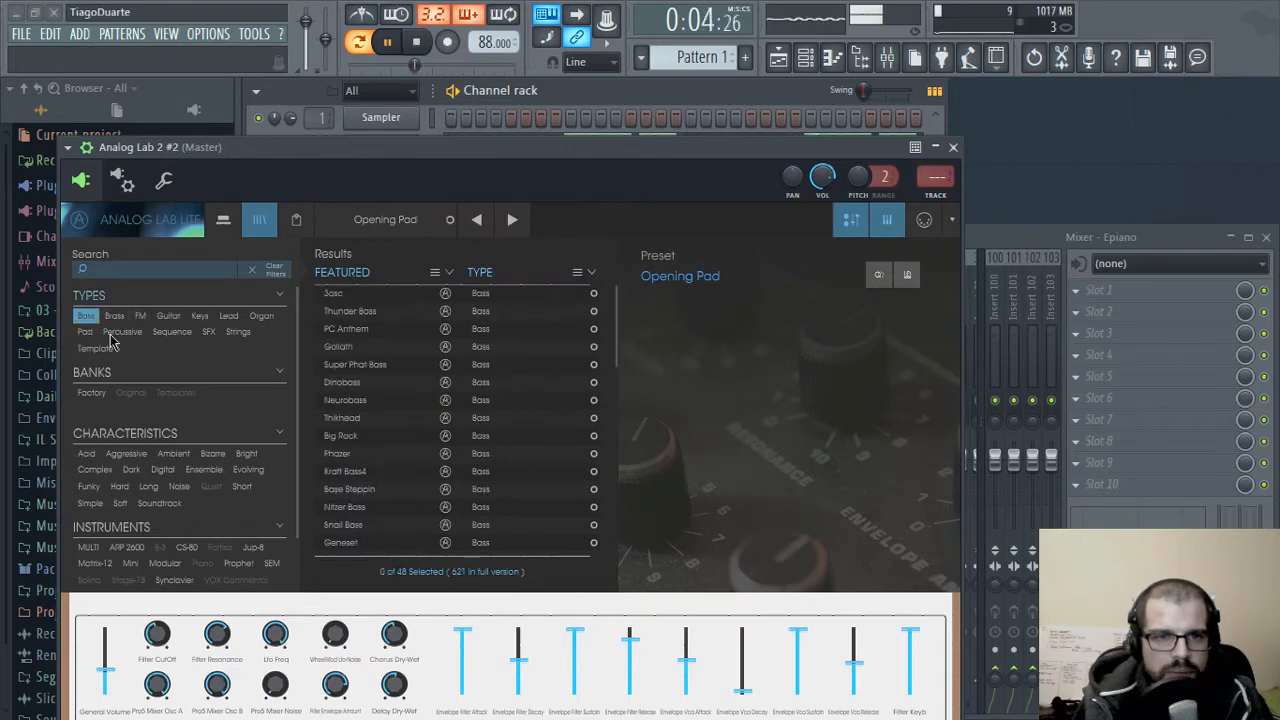
click(352, 294)
drag(458, 152, 615, 86)
click(512, 244)
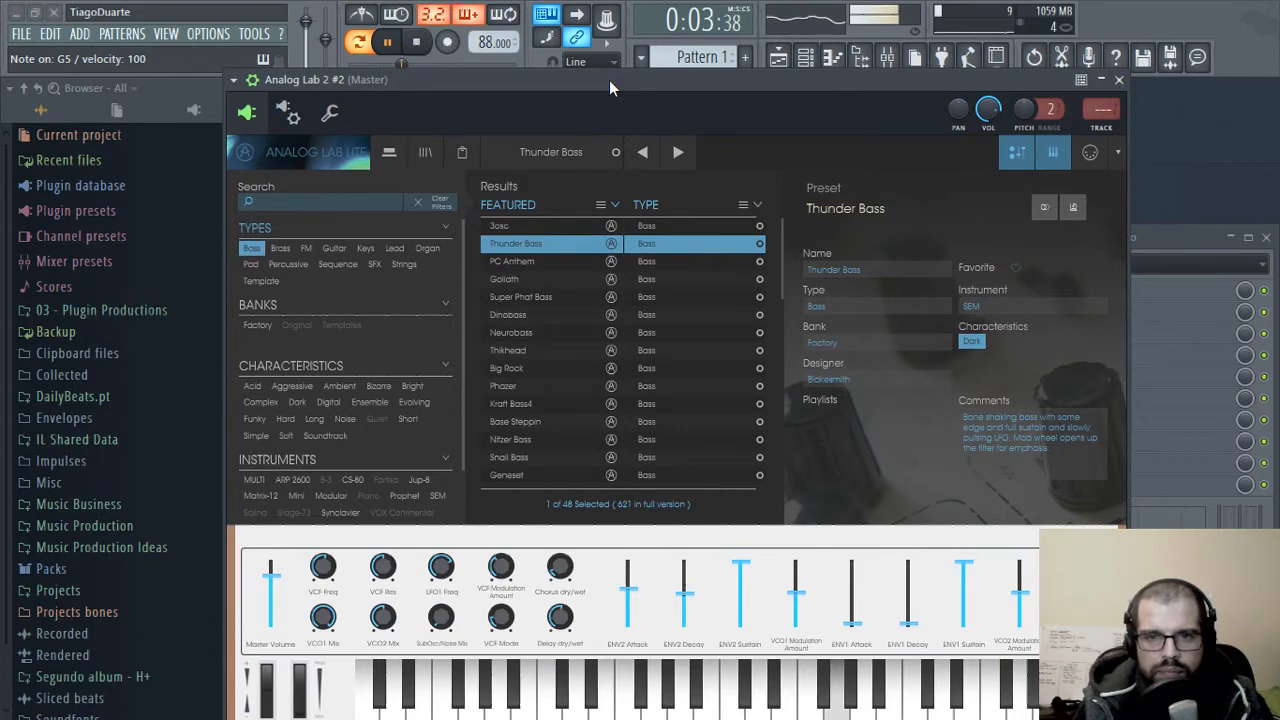
click(1121, 80)
- Open the Analog Lab 2 #2 channel's piano roll from the channel rack
drag(340, 220, 342, 246)
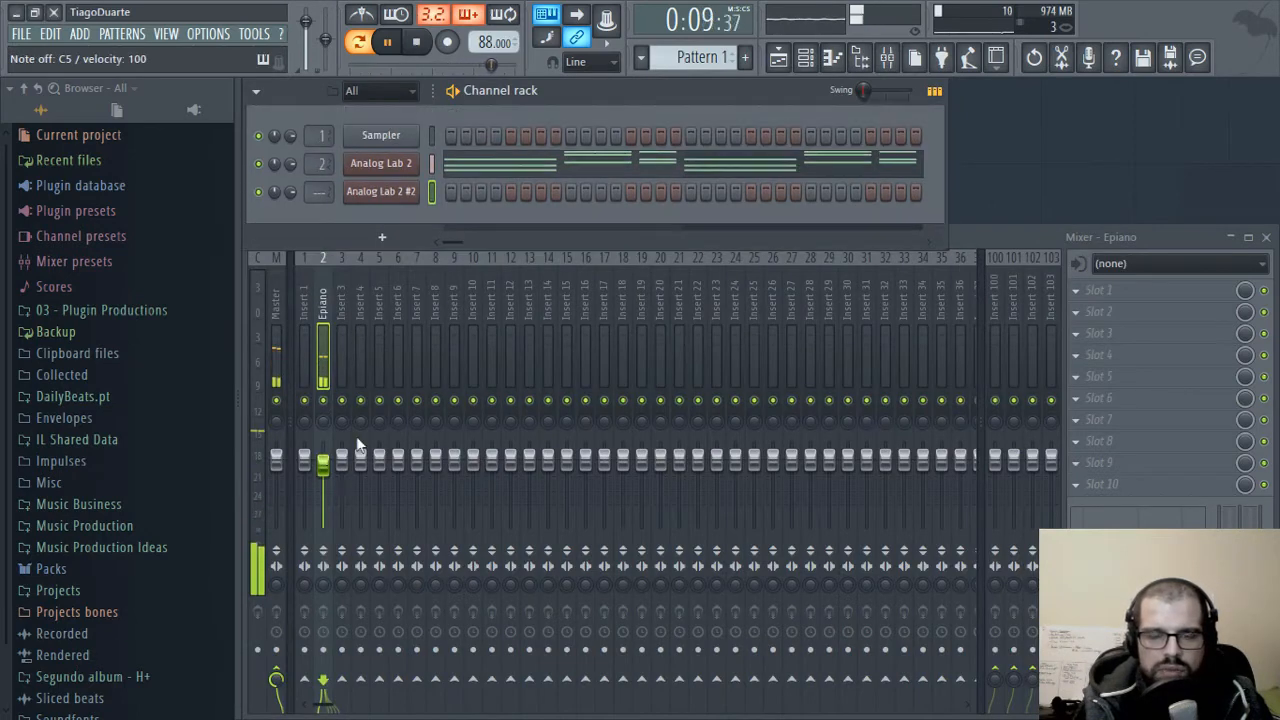
right_click(398, 200)
click(450, 193)
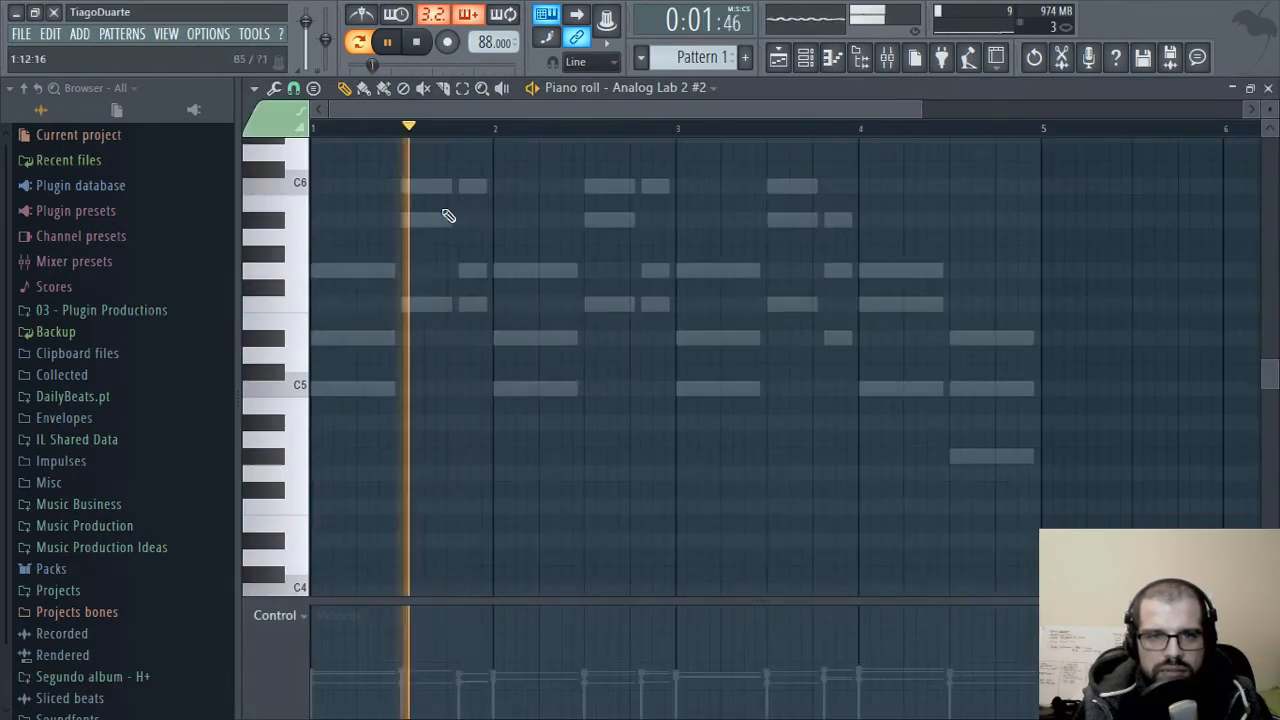
- Try a C5 bass note of about 3.5 steps at the start of bar 1
click(345, 392)
drag(393, 390, 348, 395)
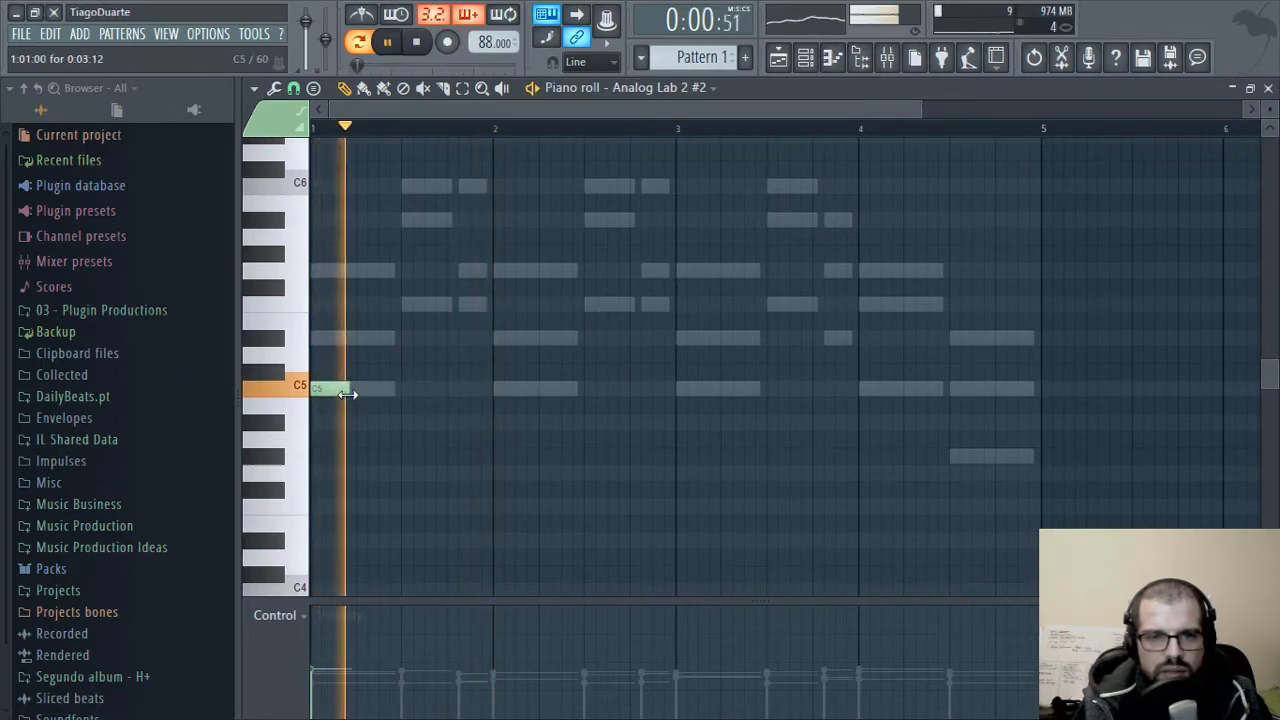
key(space)
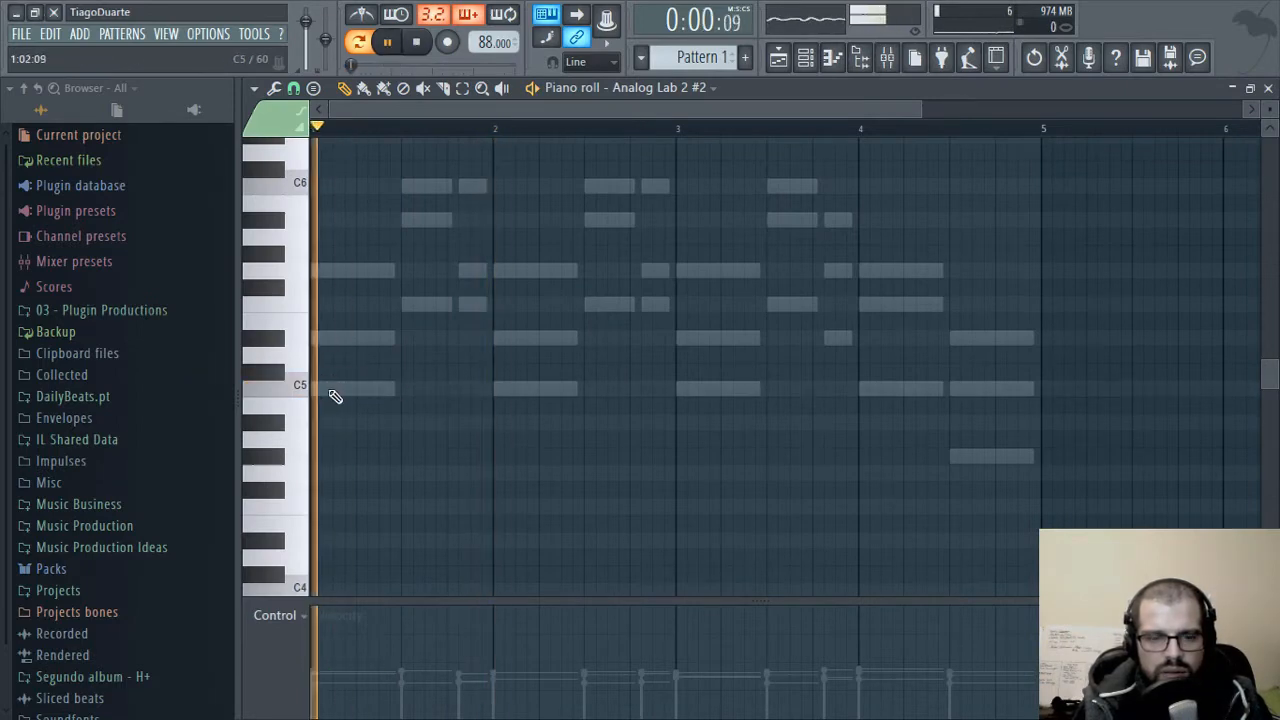
key(space)
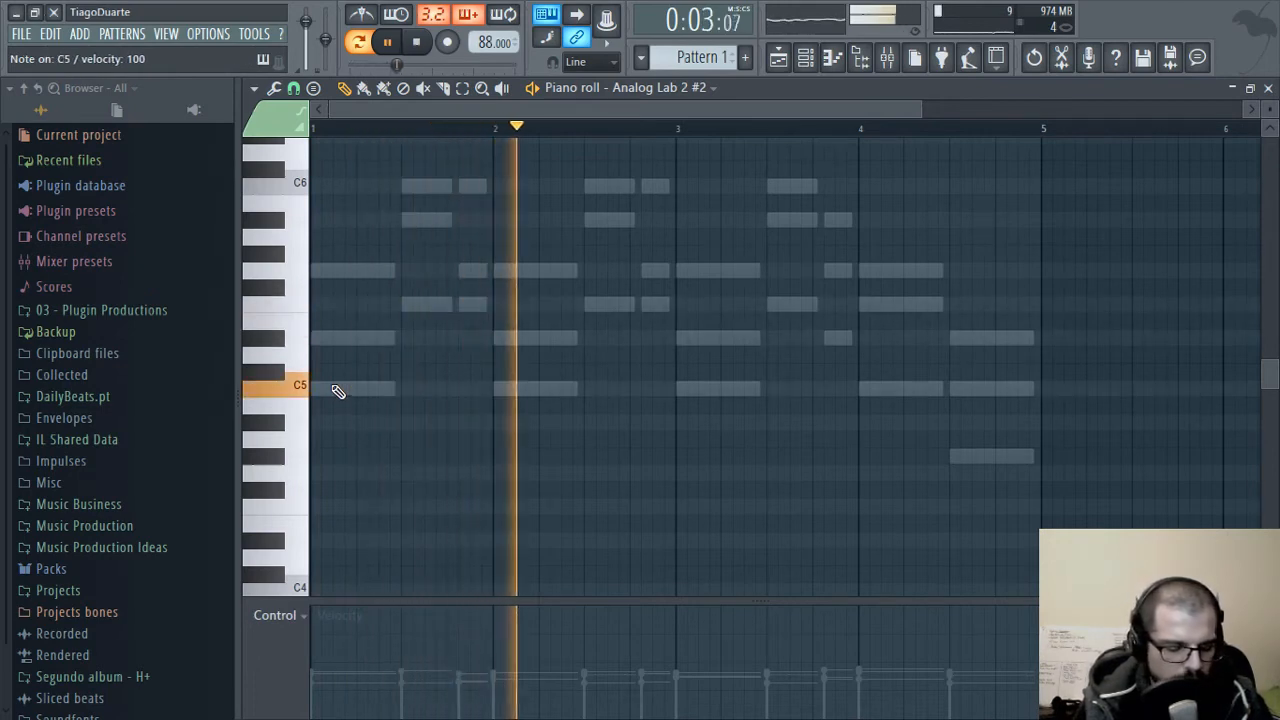
- Draw a bass line with C5, D#5, F5, D#5 across bar 1 and a 7.5-step C5 starting bar 2, and play it
key(space)
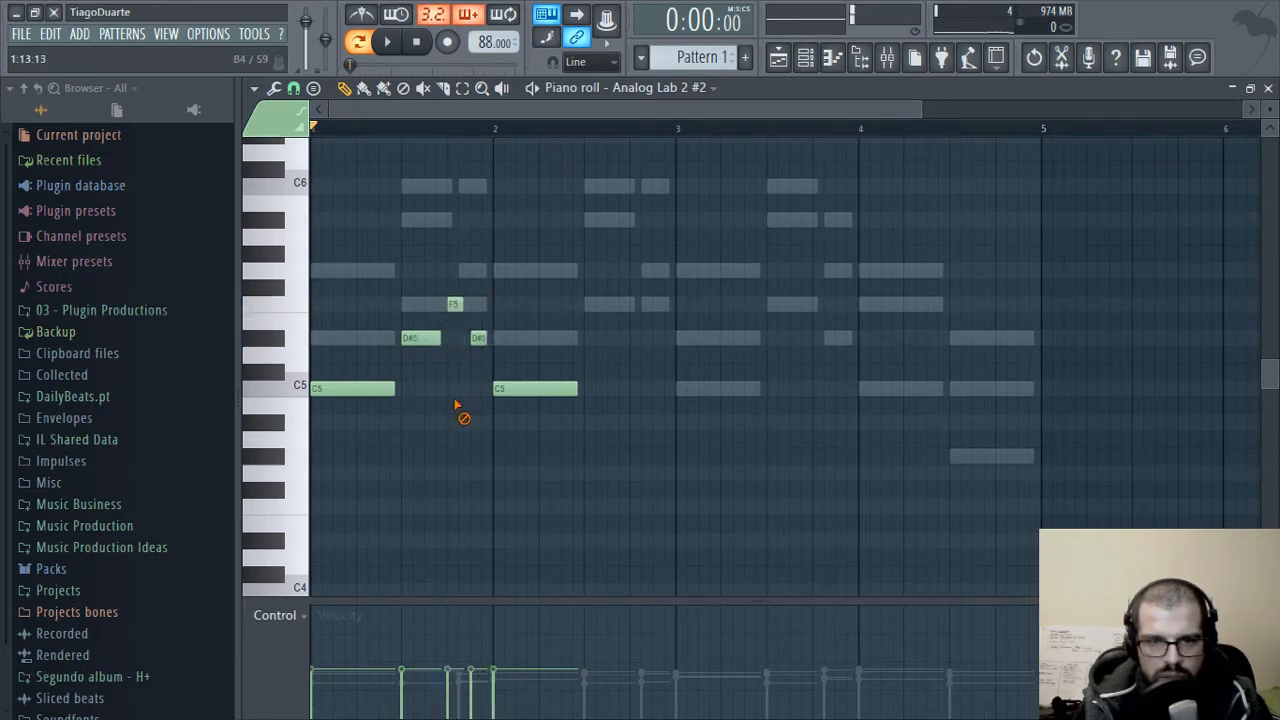
key(space)
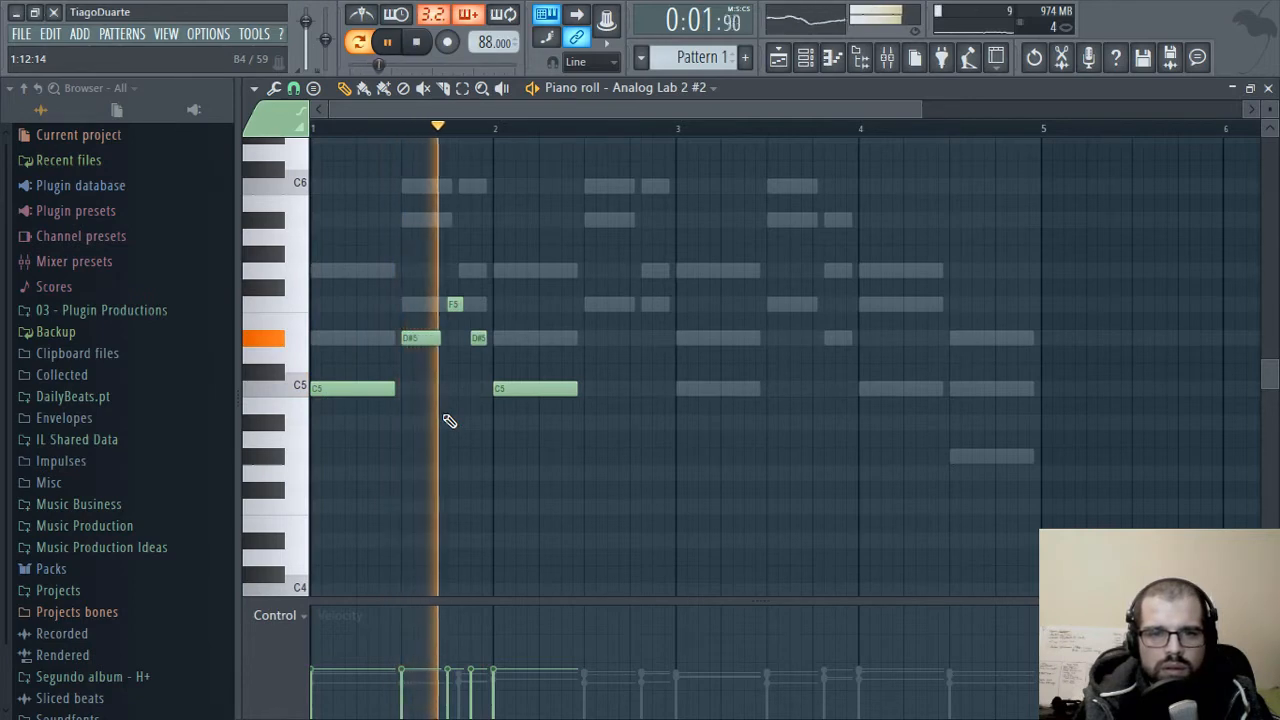
scroll(458, 359, up, 2)
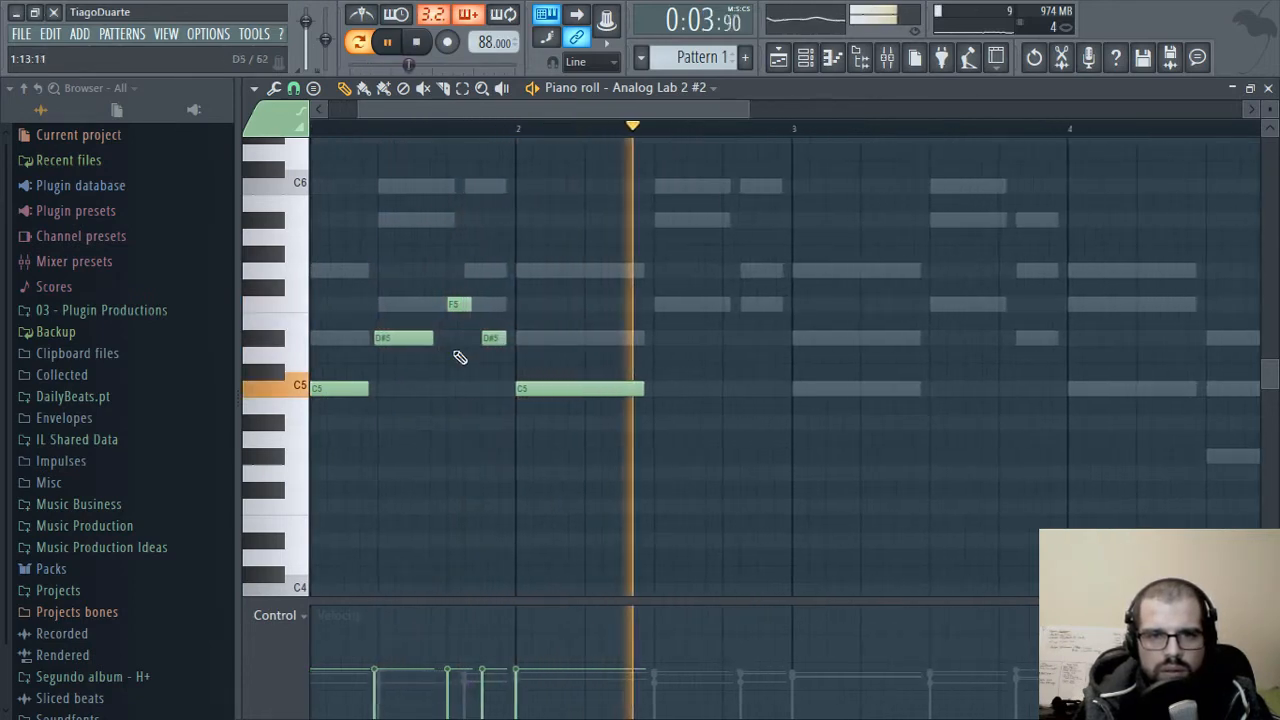
key(space)
- Shorten bar 1's last D#5 to under one step, make the first D#5 four steps from beat 3, and play the bass line
scroll(458, 359, up, 2)
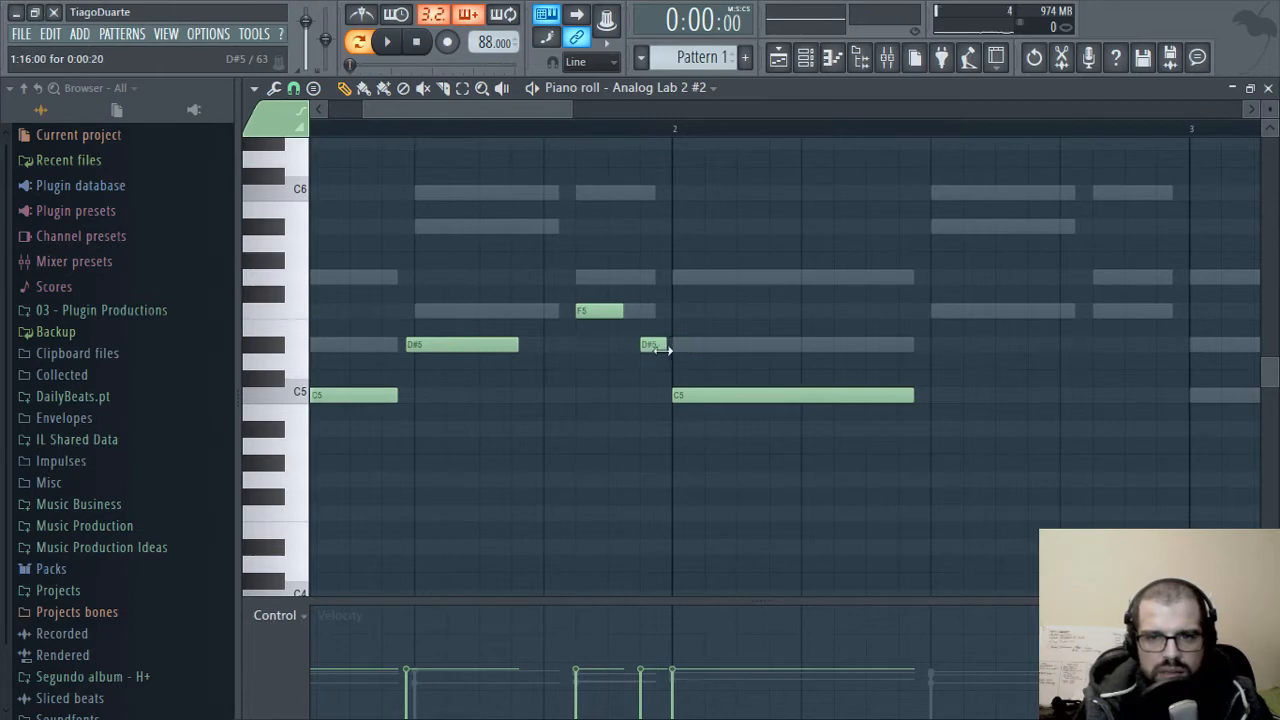
drag(516, 347, 549, 347)
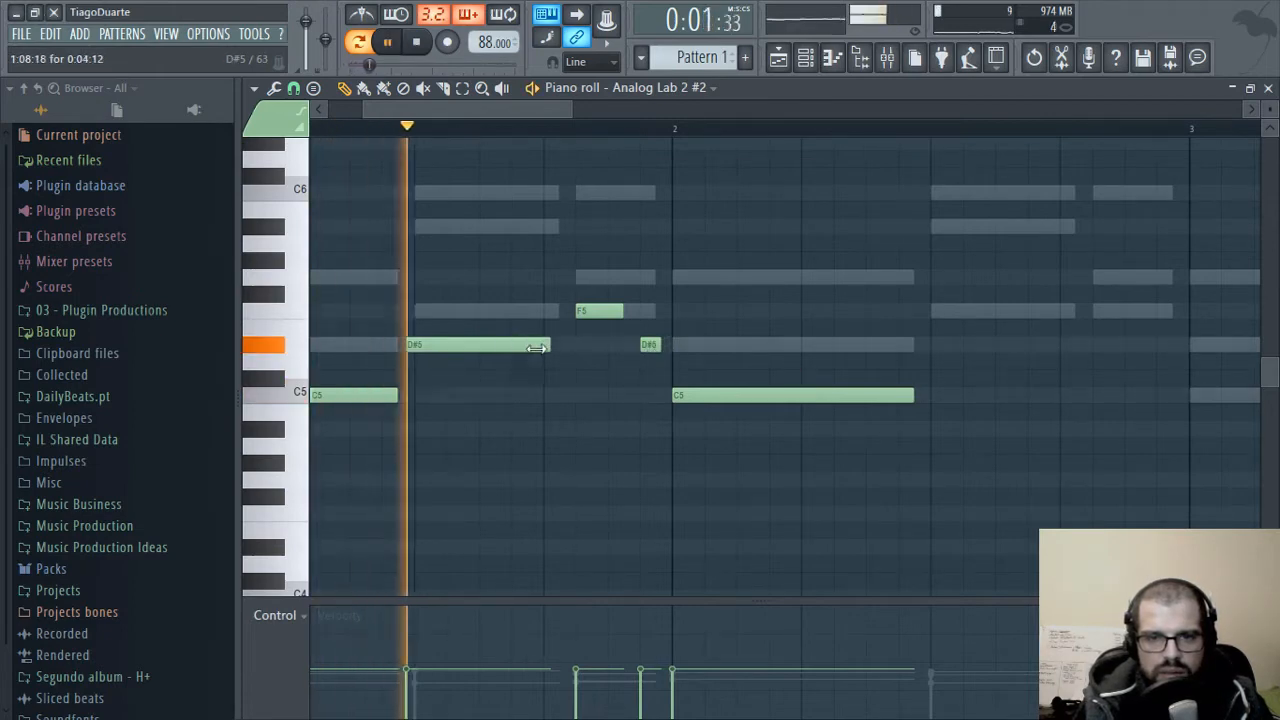
key(space)
scroll(565, 420, up, 2)
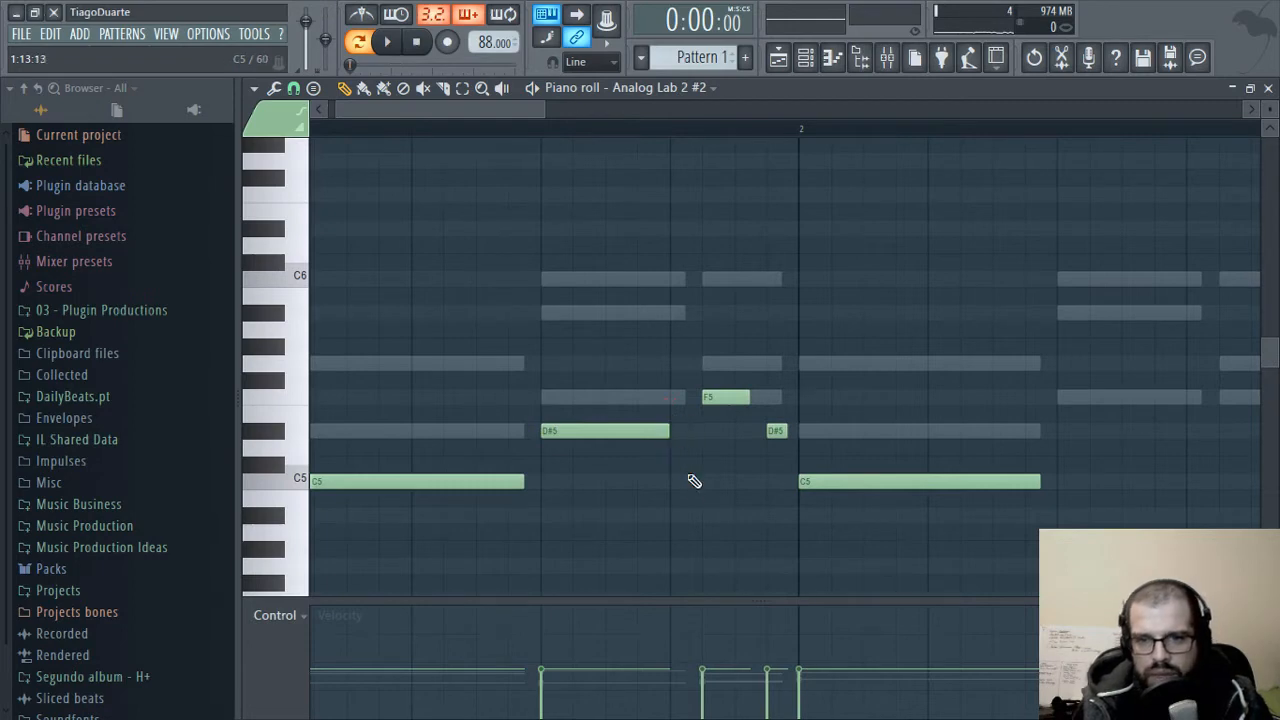
key(space)
drag(714, 497, 642, 434)
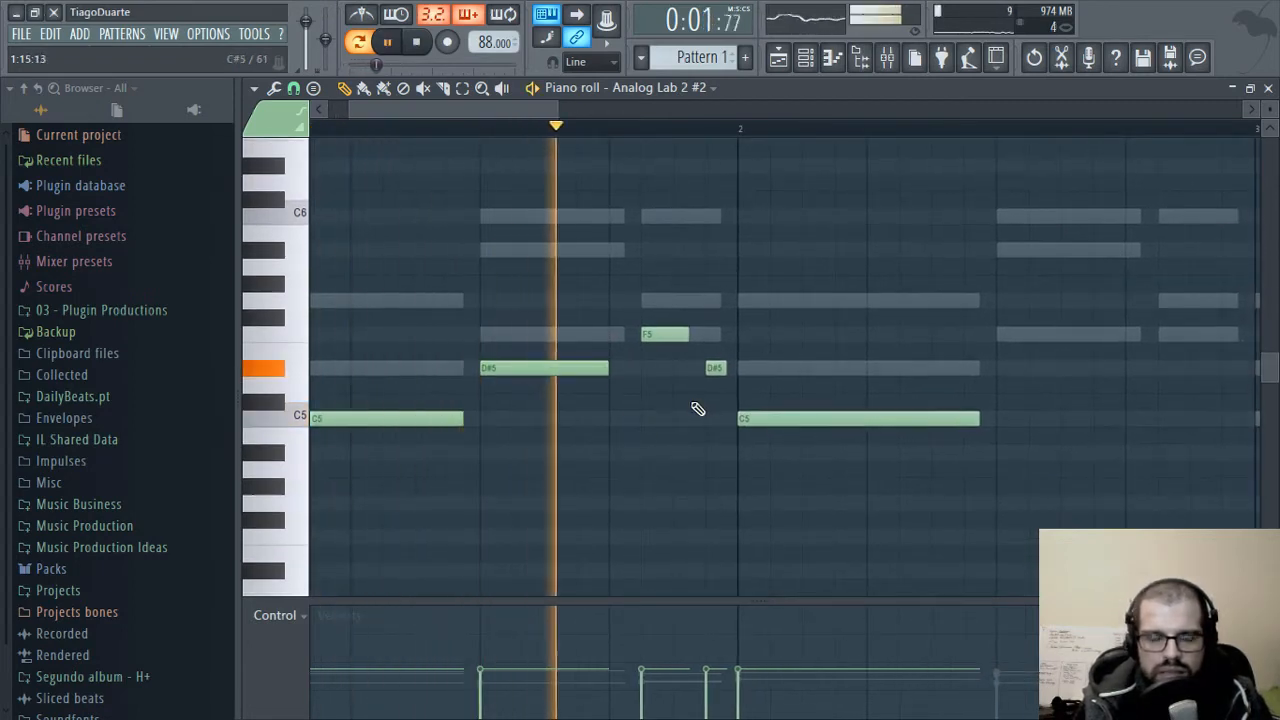
scroll(695, 410, down, 2)
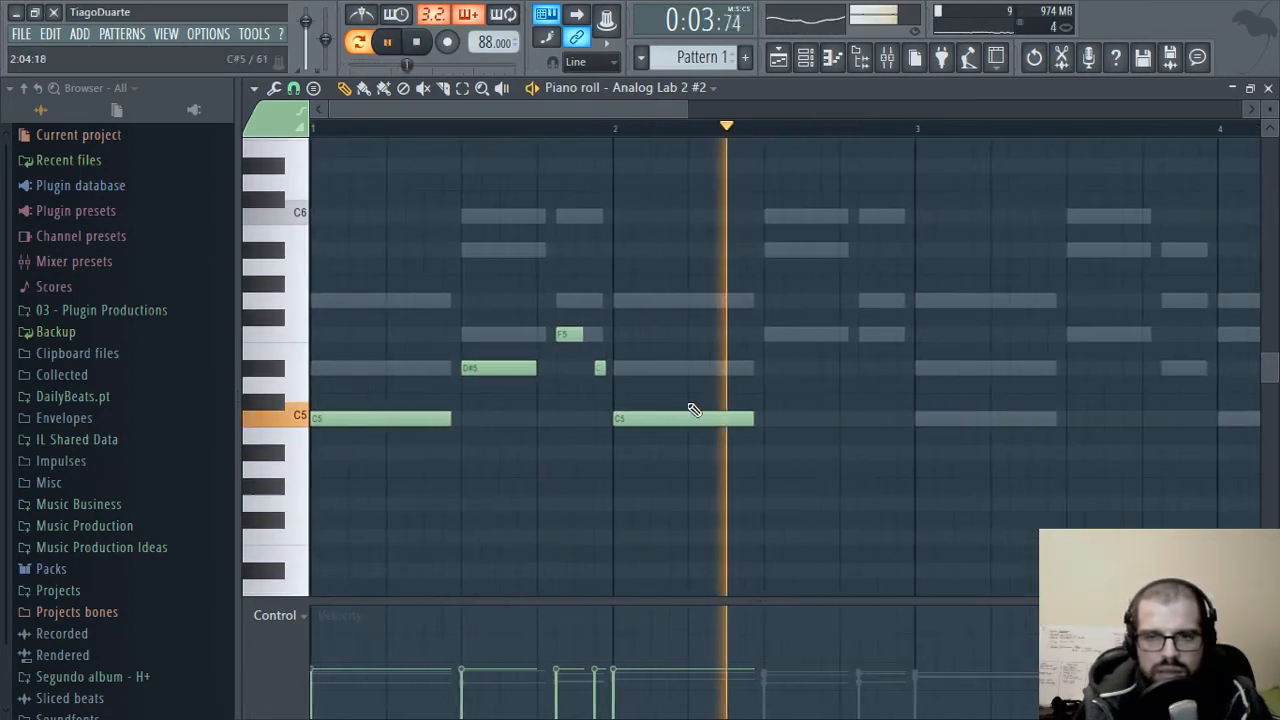
key(space)
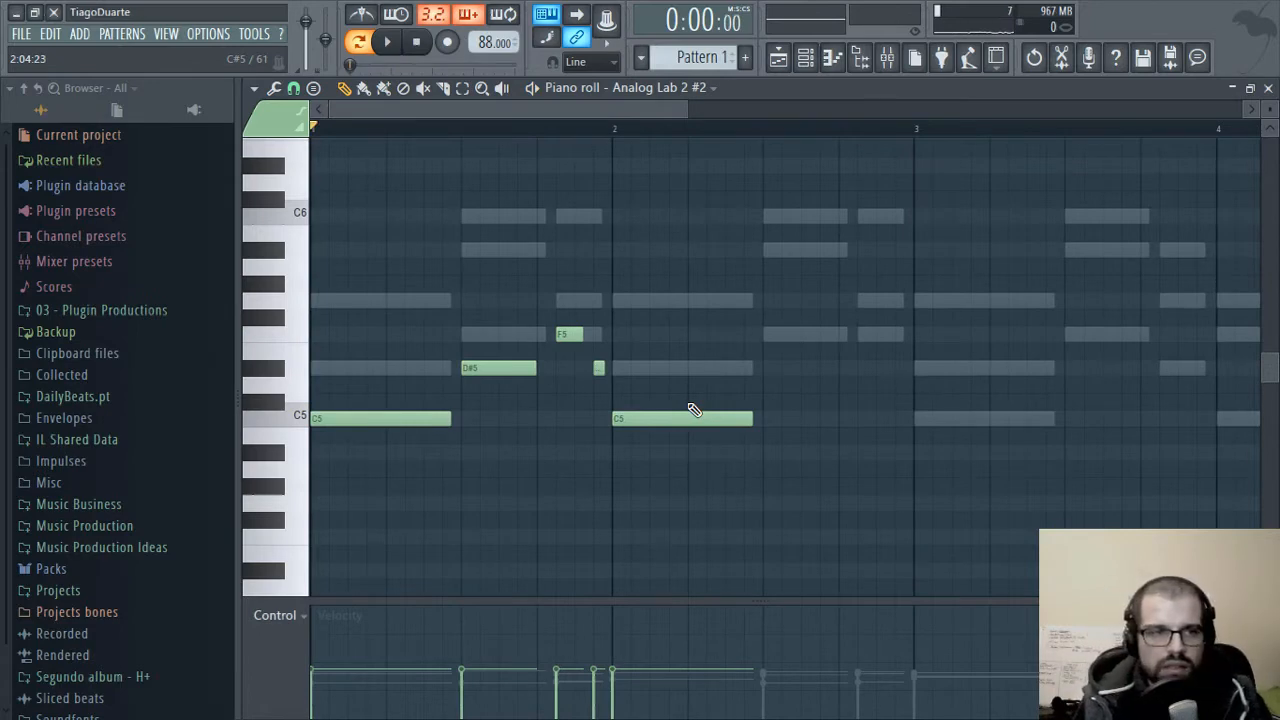
- Play the bass line, delete bar 2's C5 note, and repeat bar 1's four-note phrase in bars 2 and 3
key(space)
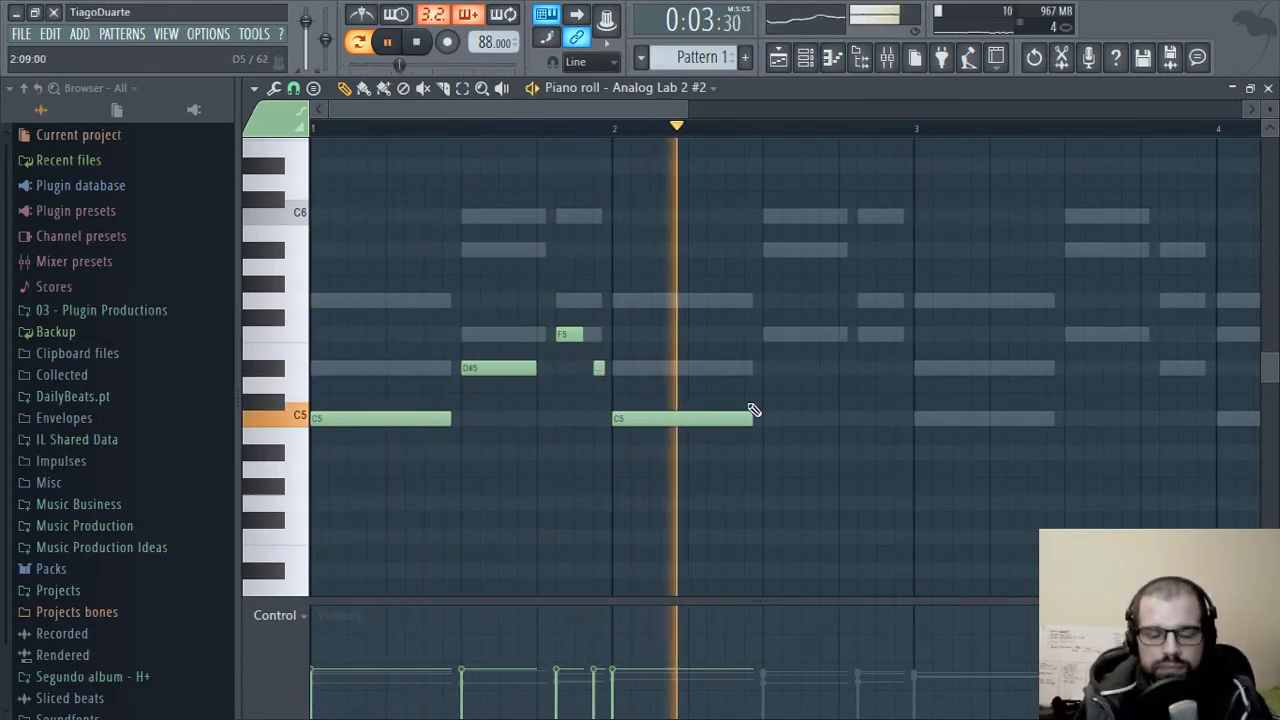
key(space)
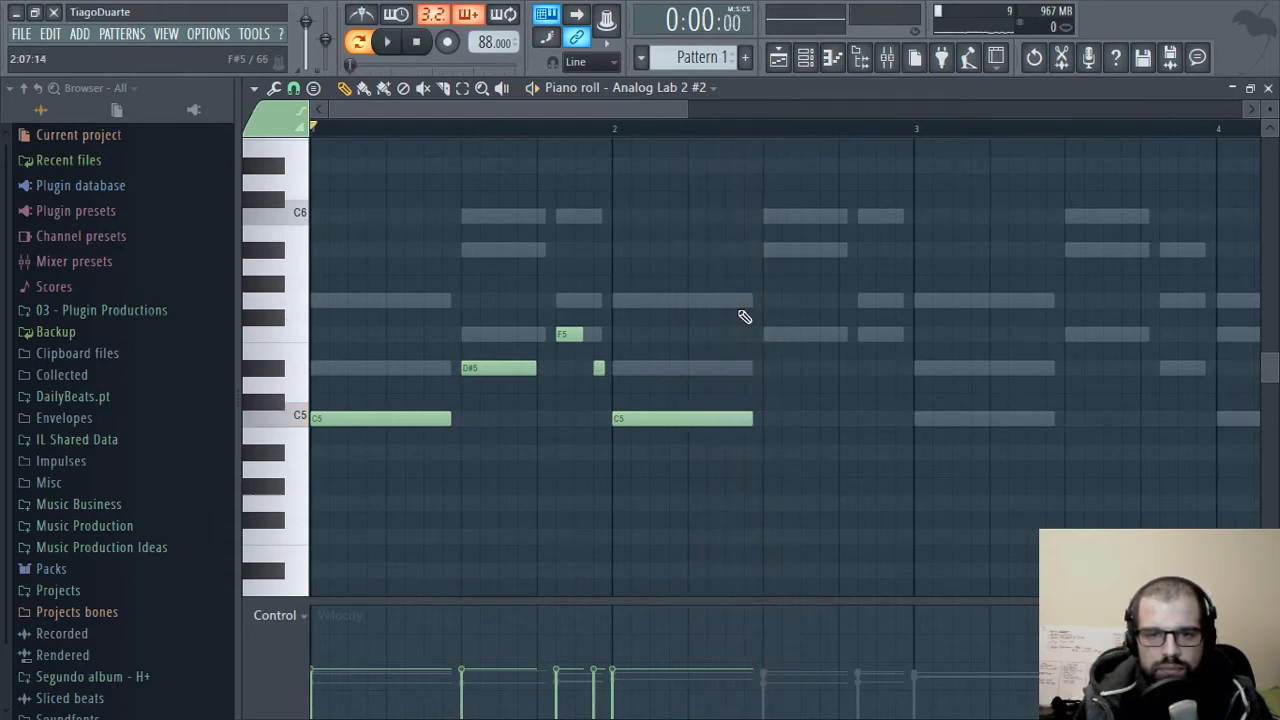
right_click(687, 418)
drag(674, 290, 417, 466)
drag(390, 423, 960, 428)
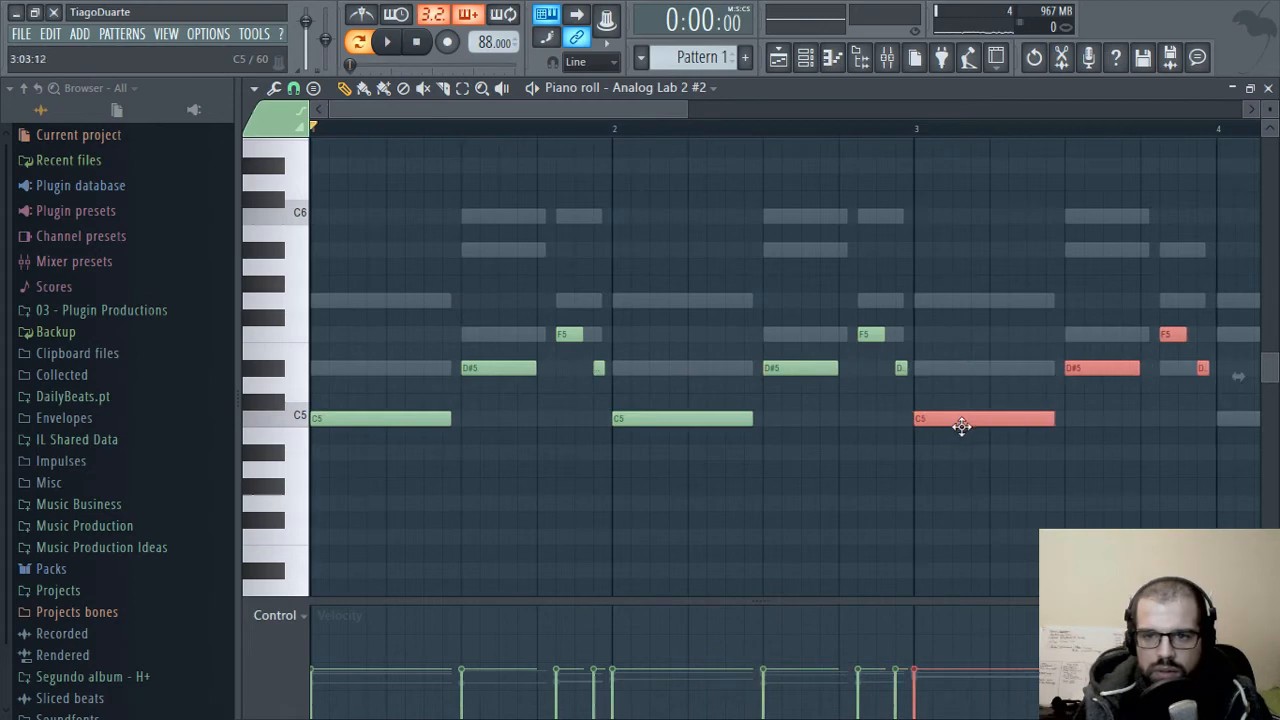
scroll(768, 470, down, 2)
scroll(768, 470, down, 1)
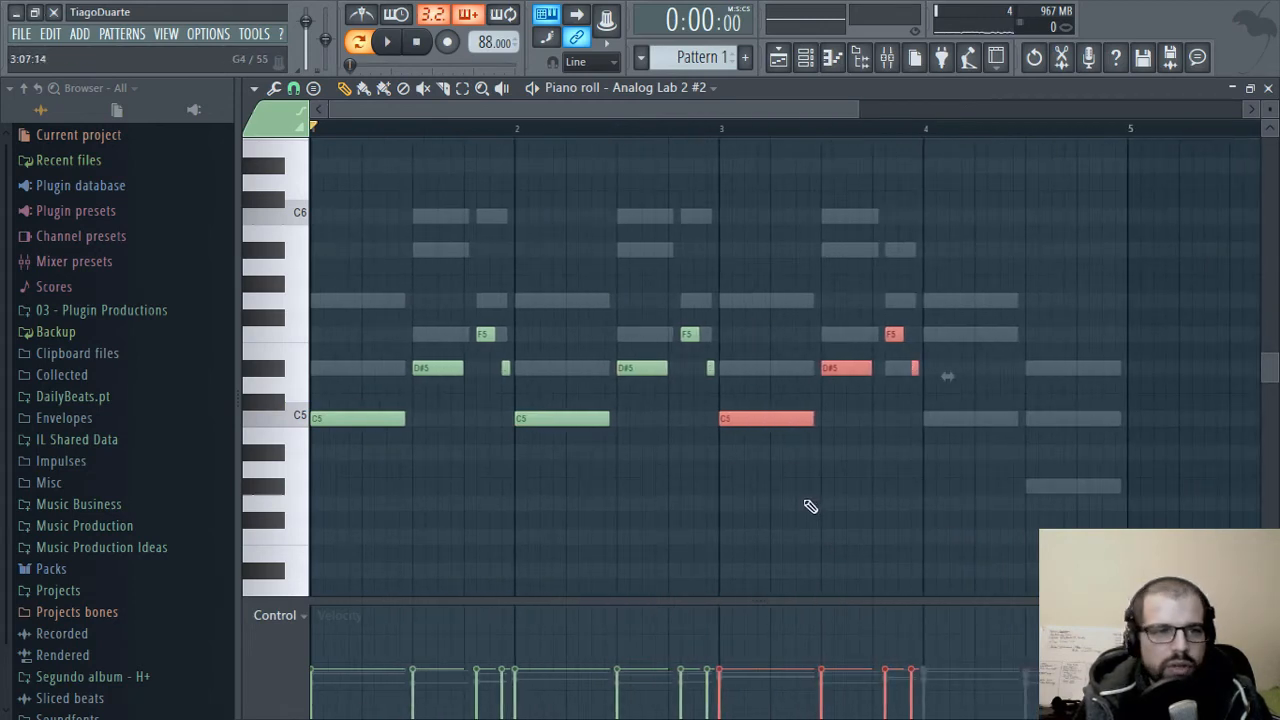
key(ctrl+d)
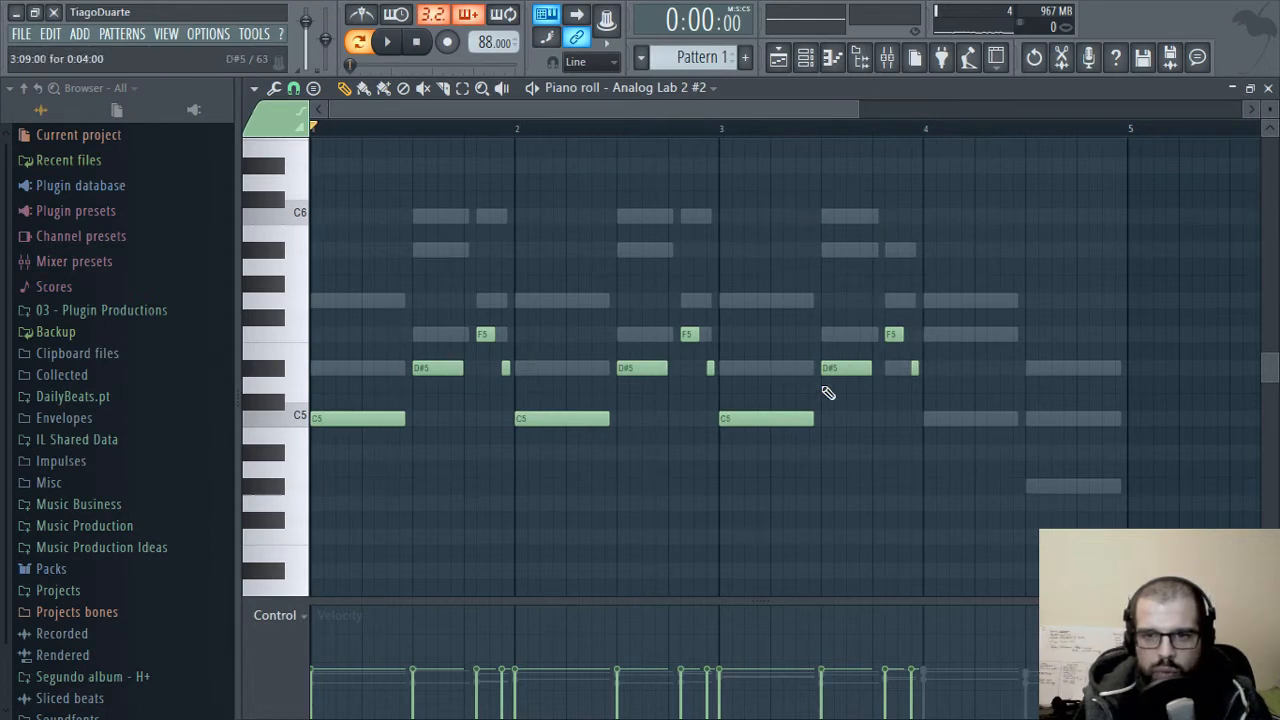
- Write bar 4's bass as 5.5-step C5 and G#4 notes, each followed by a 1.5-step A#4, and play the pattern
click(929, 421)
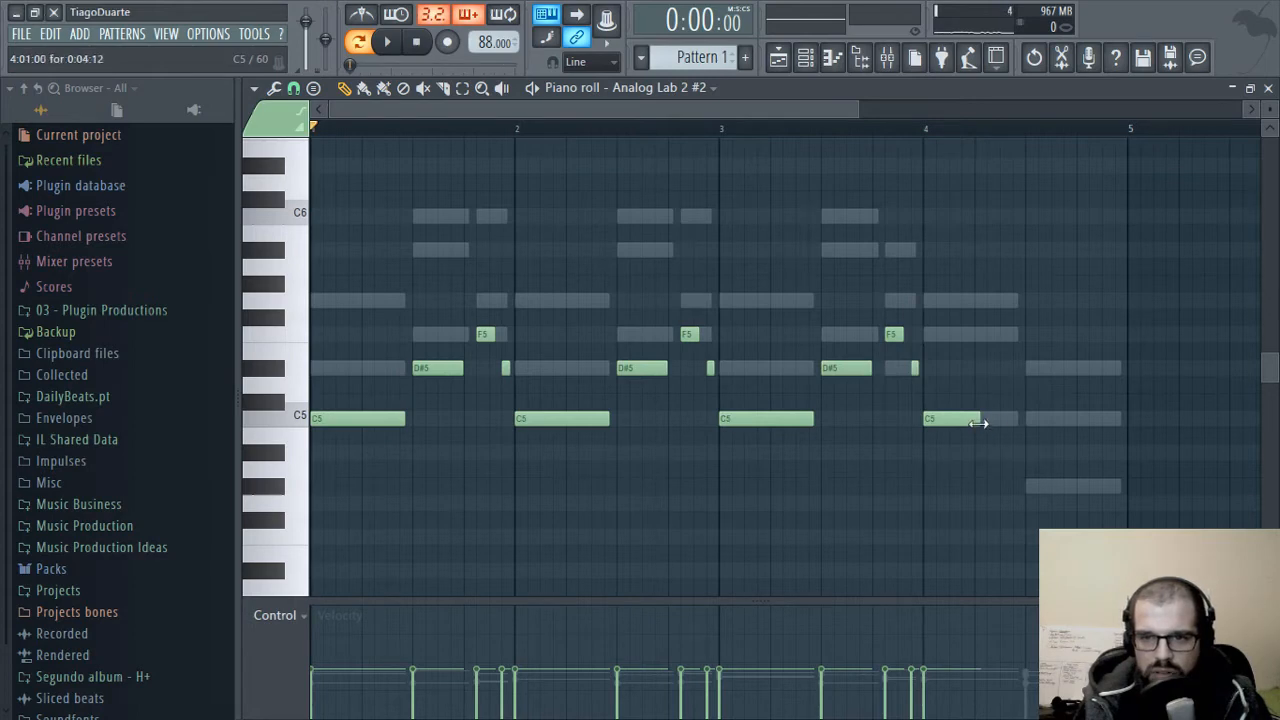
click(1030, 489)
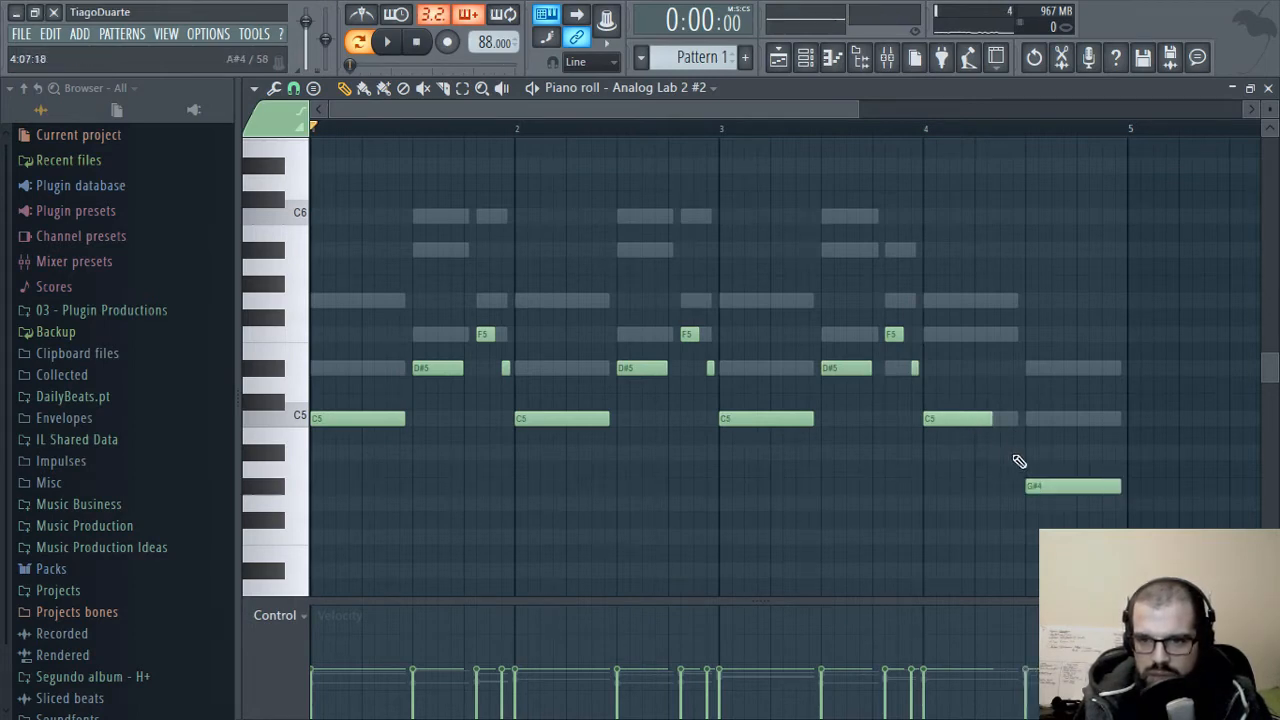
click(1003, 453)
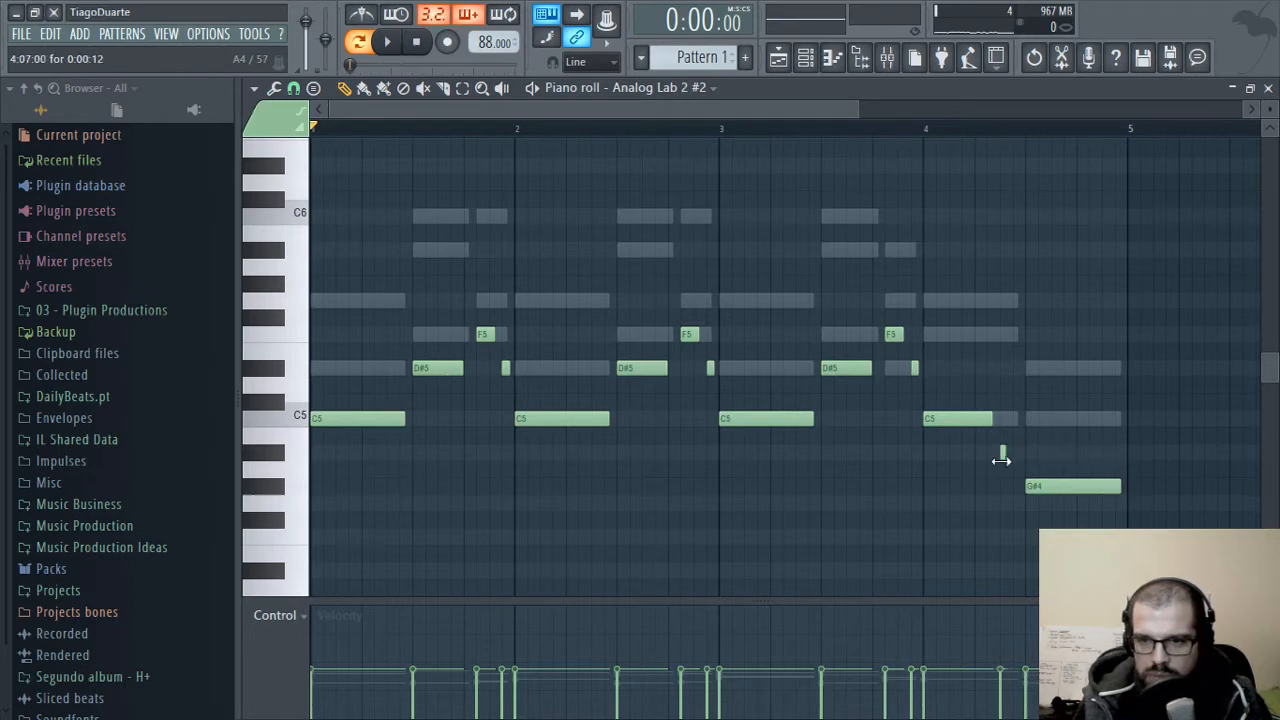
click(1106, 452)
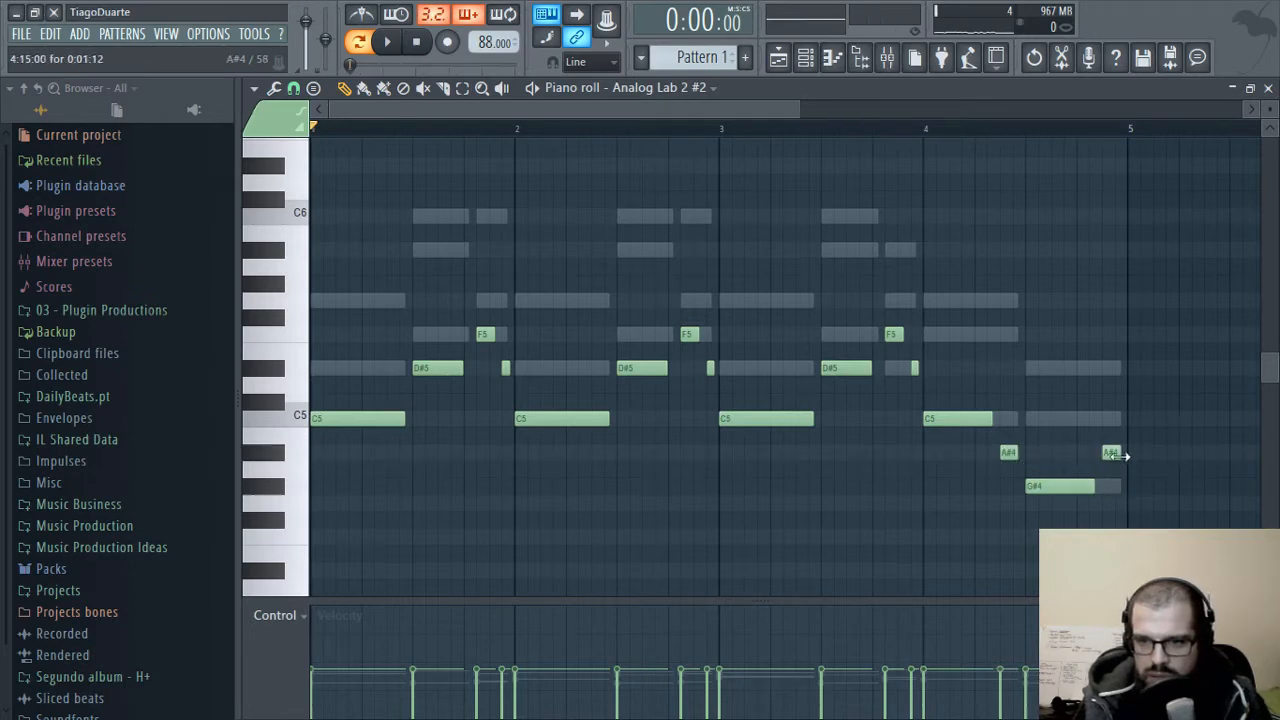
key(space)
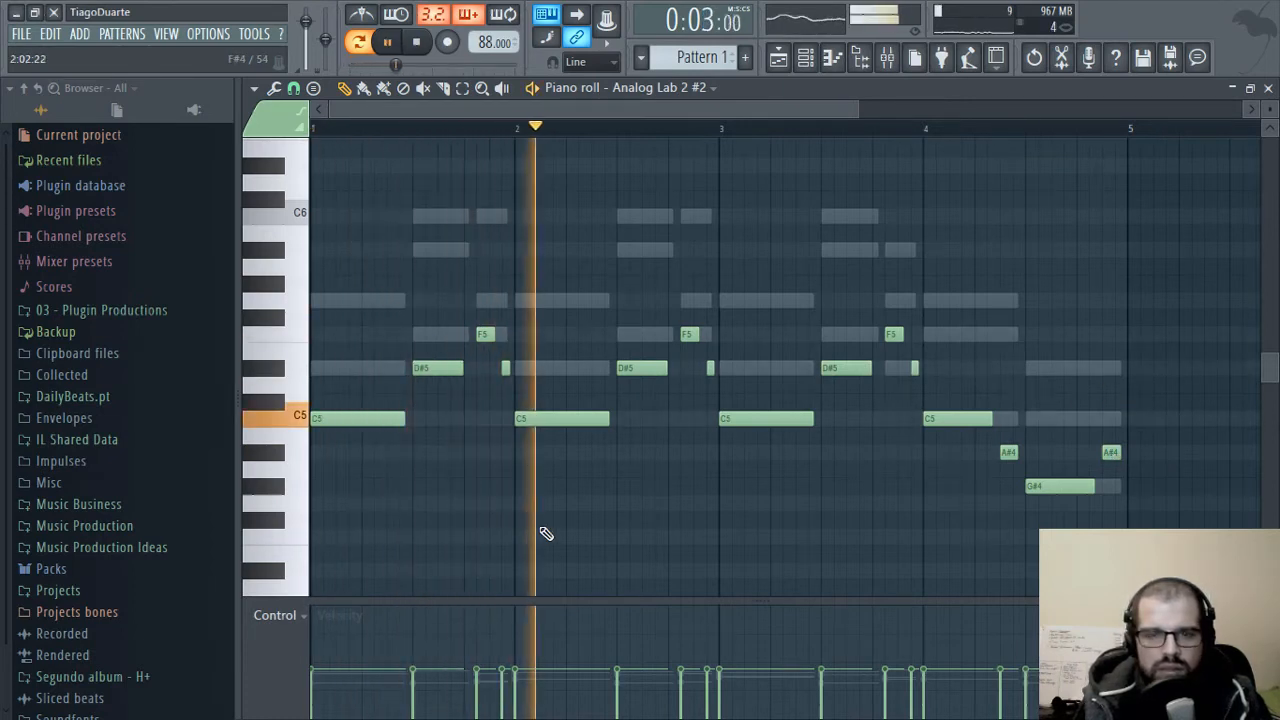
- Close the piano roll and lower the bass's Insert 3 mixer fader while the pattern plays
click(1268, 88)
drag(345, 462, 352, 485)
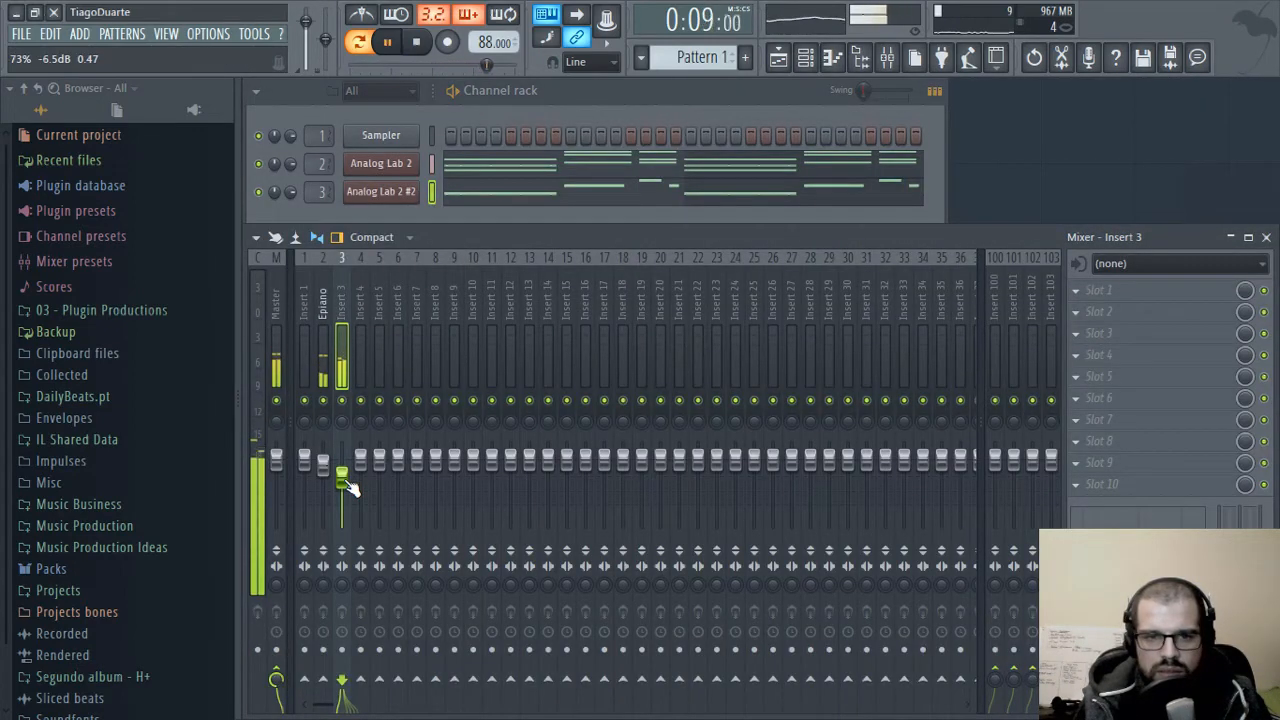
drag(350, 487, 350, 480)
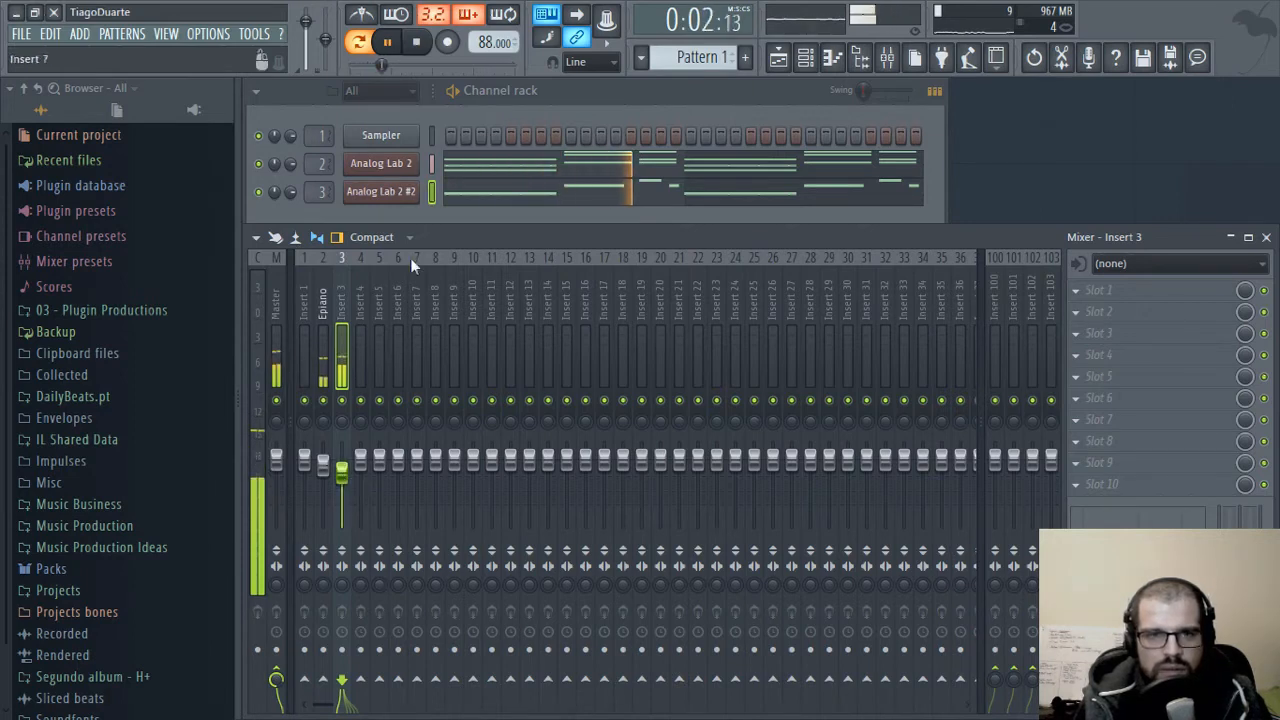
- Open the Analog Lab 2 #2 plugin and audition the bass presets PC Anthem, Goliath, Super Phat Bass, Dinobass and Neurobass
click(380, 191)
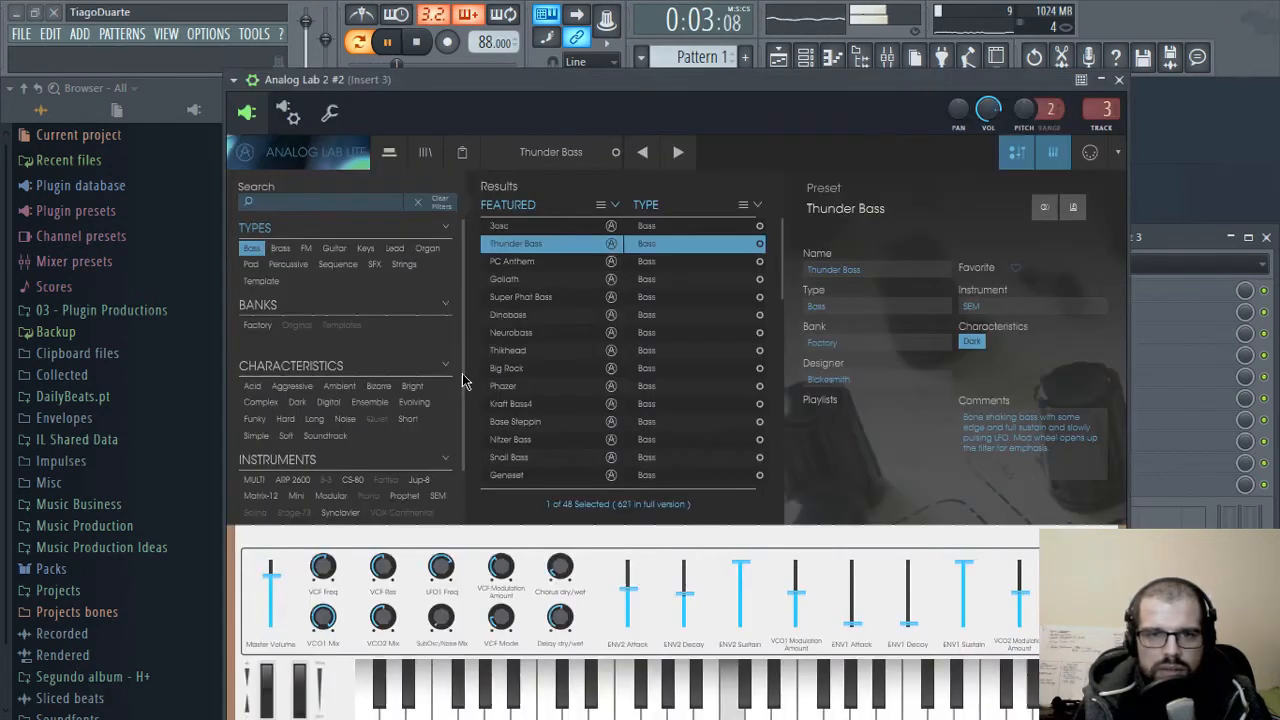
click(530, 261)
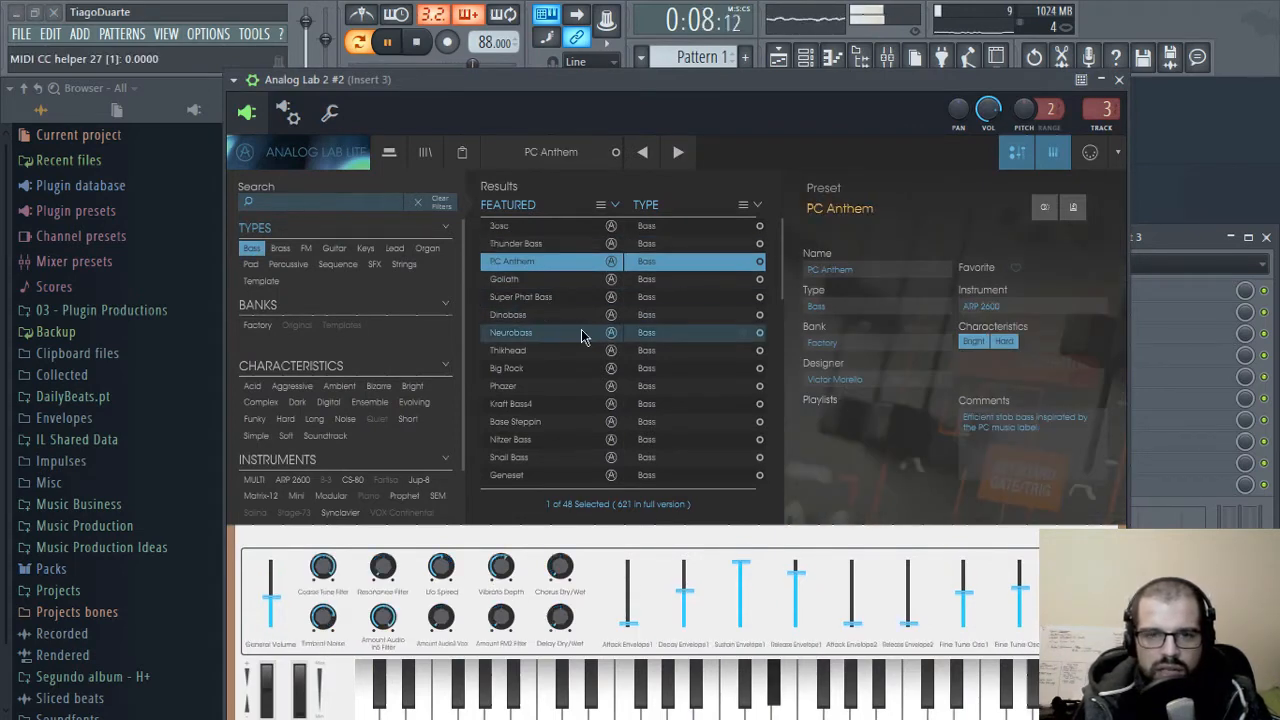
click(522, 280)
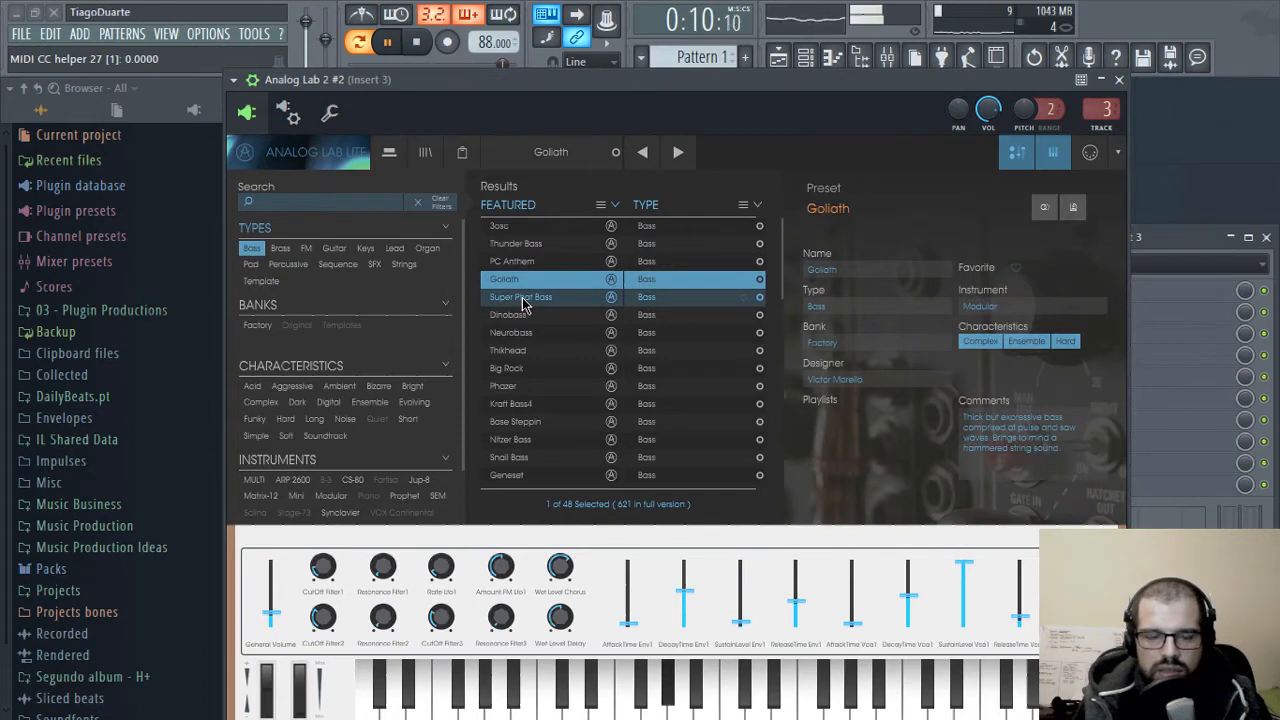
click(522, 299)
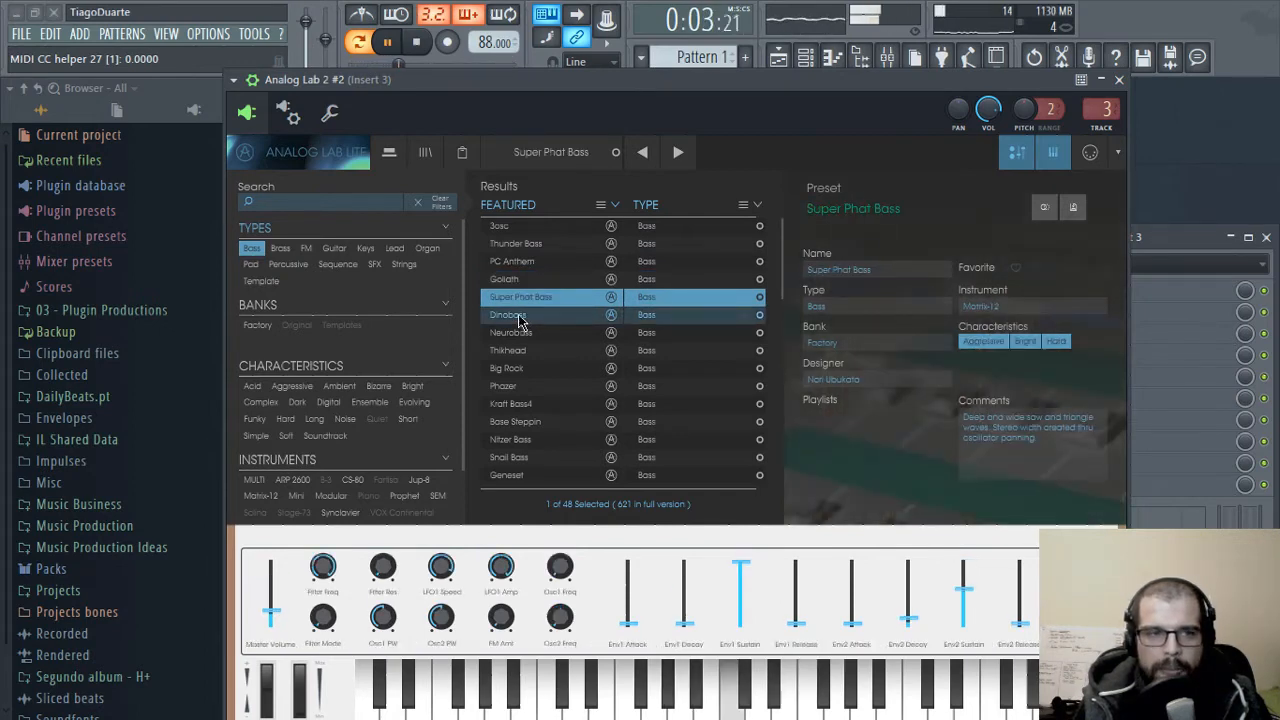
click(519, 318)
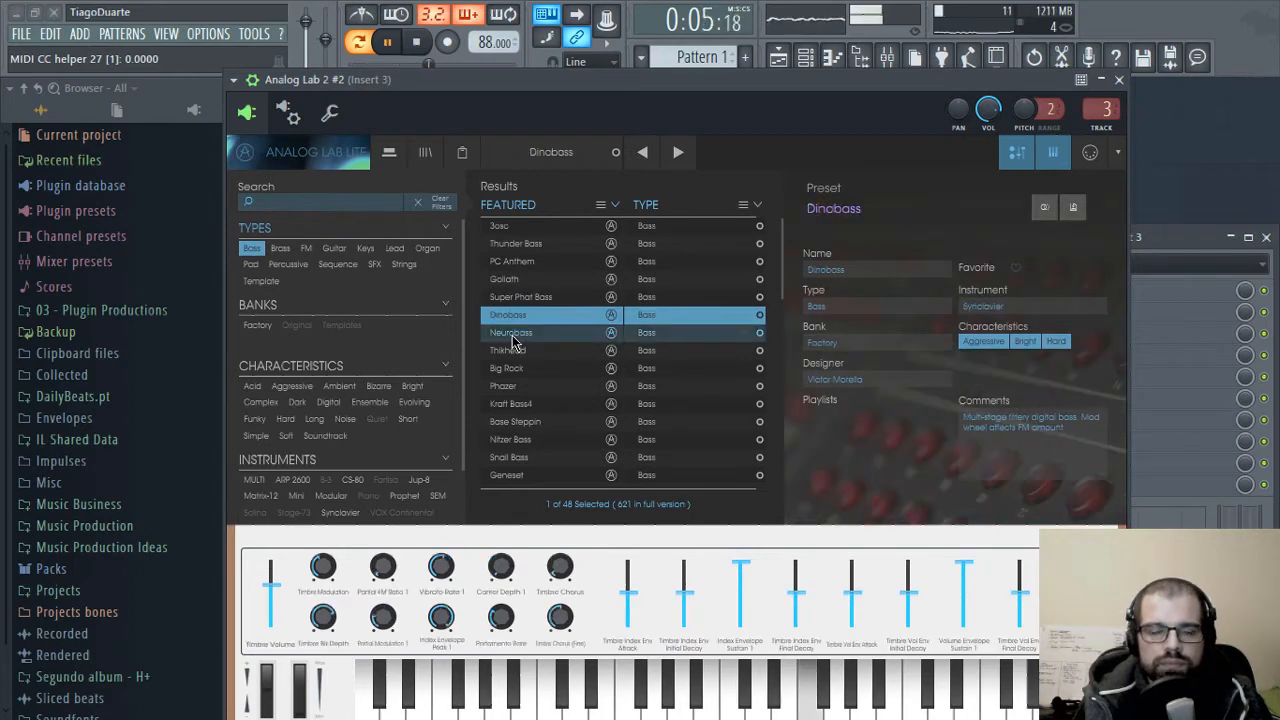
click(517, 334)
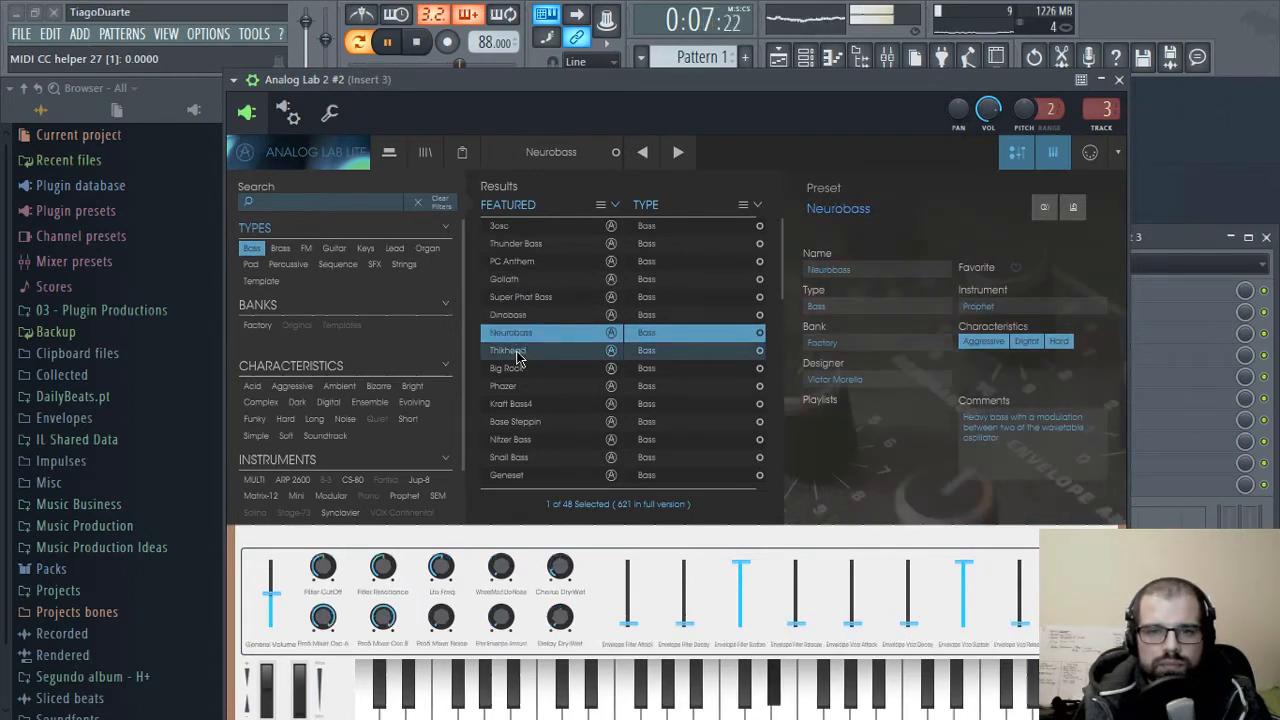
- Audition the bass presets Thikhead, Phazer, Big Rock and Kraft Bass4 against the playing pattern
click(516, 353)
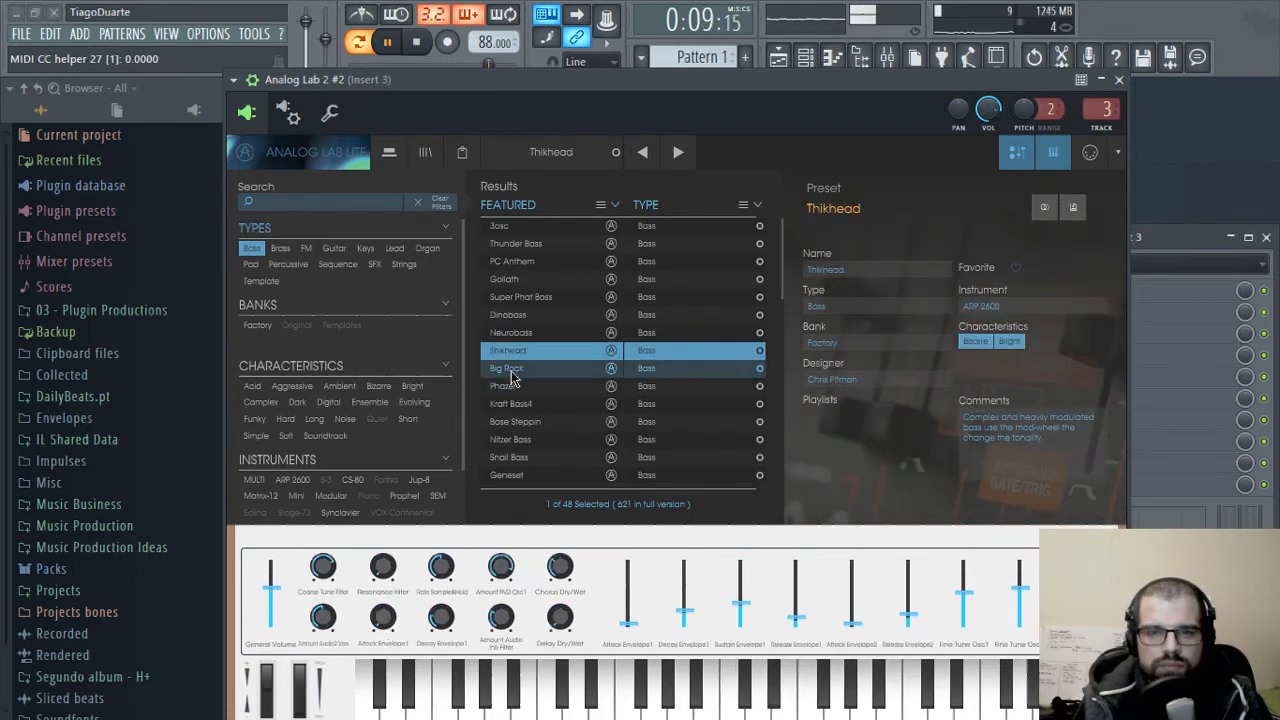
click(510, 369)
click(510, 387)
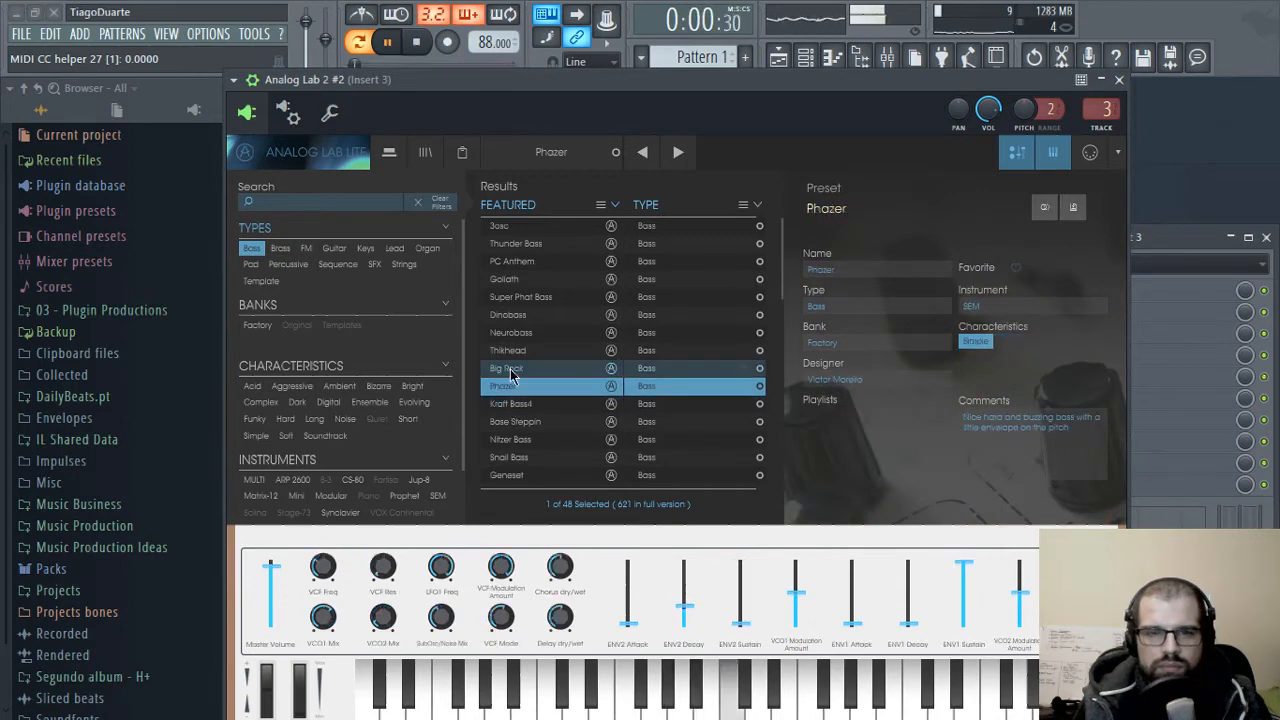
click(508, 370)
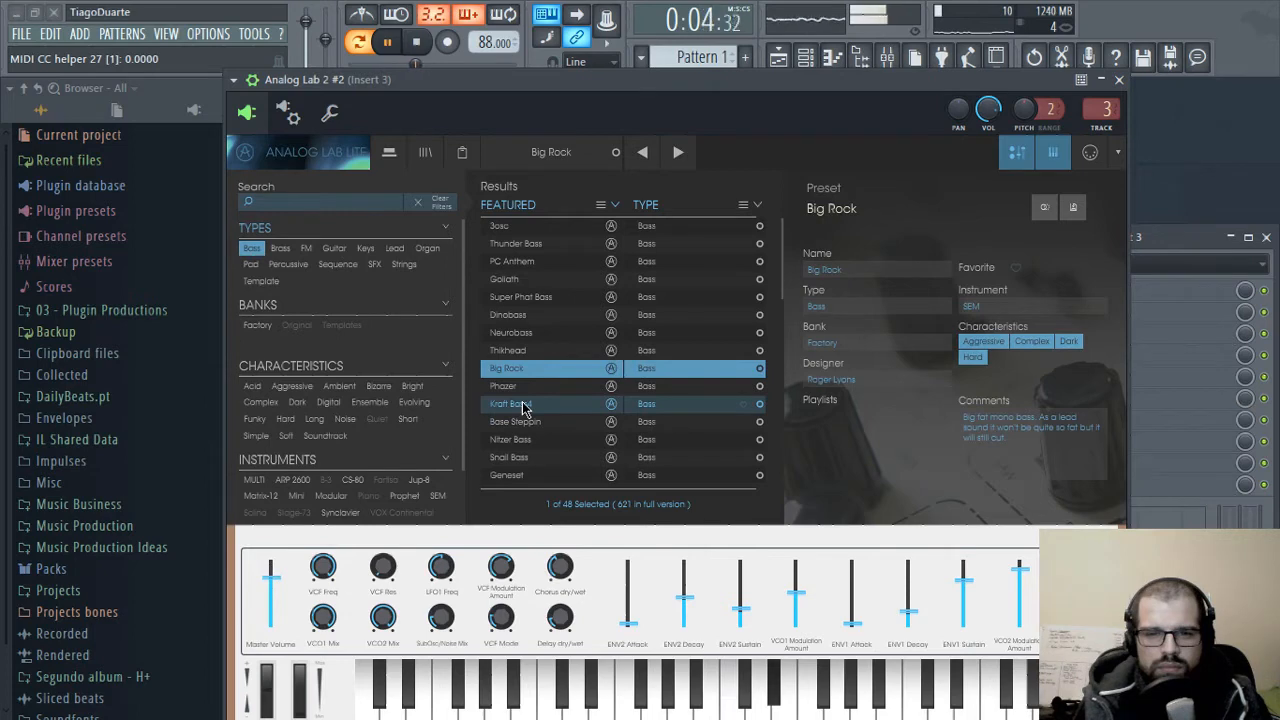
click(522, 405)
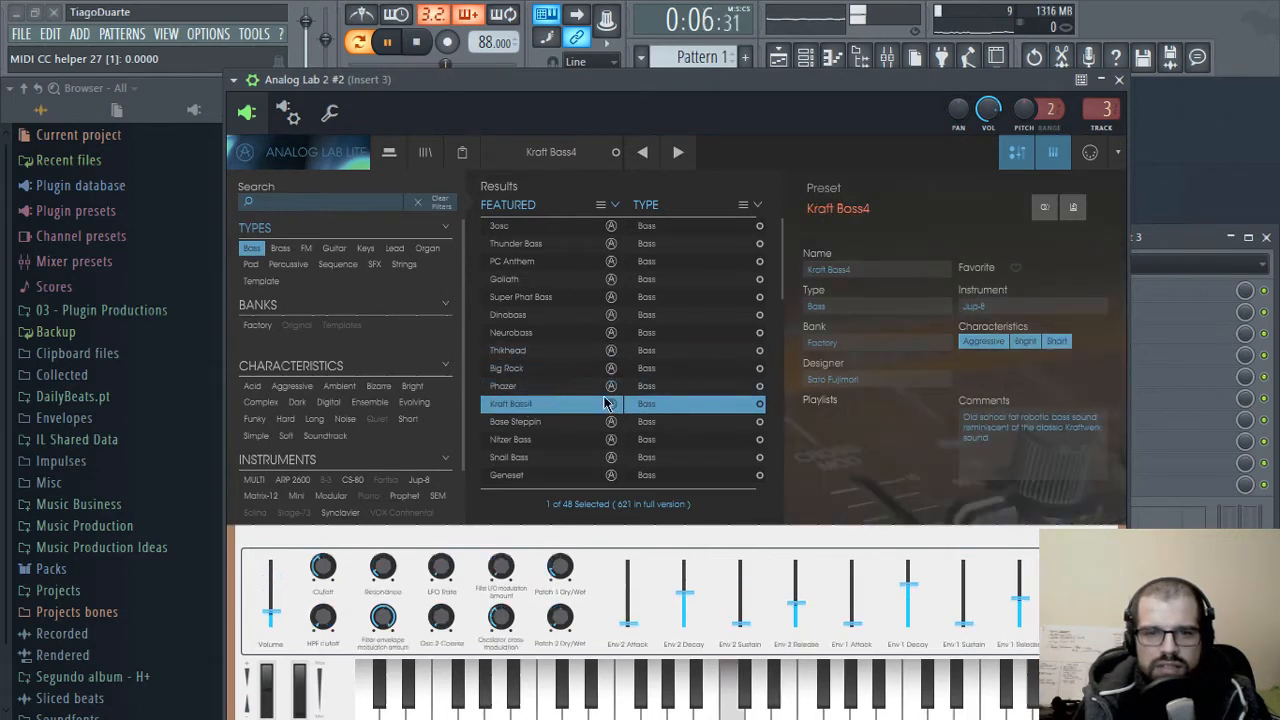
- Audition the bass presets Base Steppin, Nitzer Bass, Snail Bass, Geneset and Gaw Bass
scroll(560, 350, down, 2)
click(524, 326)
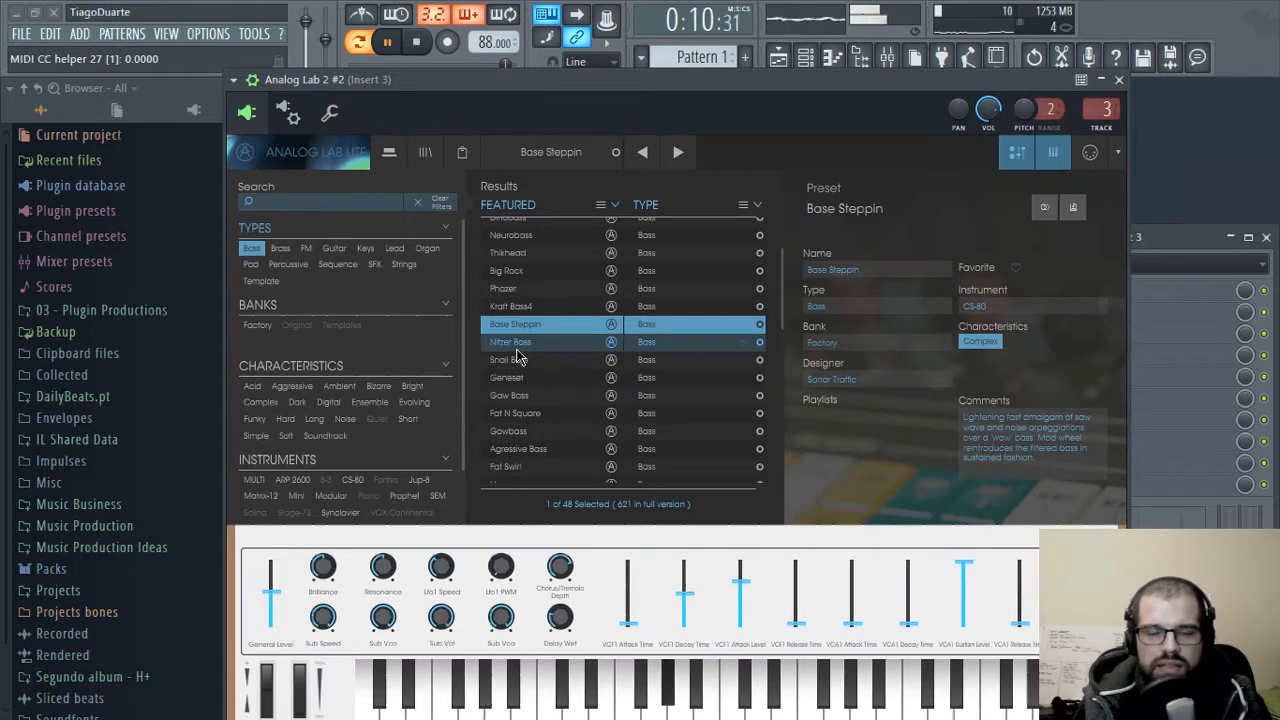
click(517, 346)
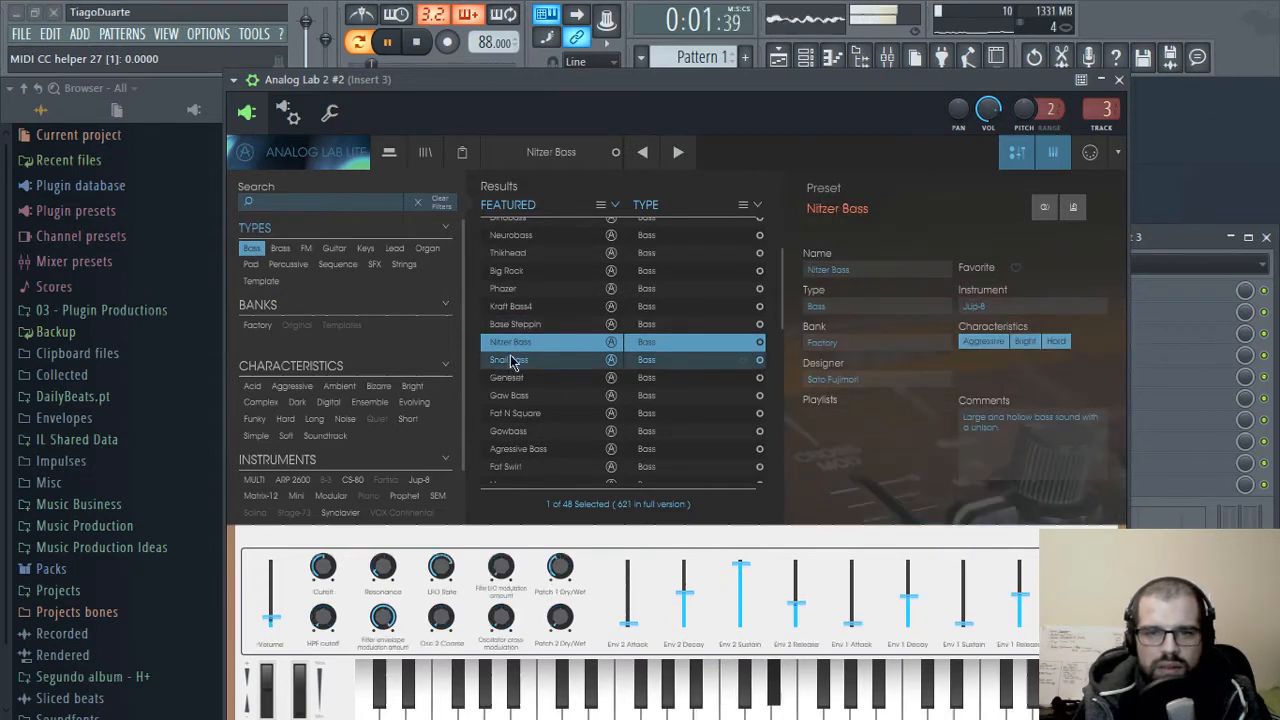
scroll(522, 363, down, 1)
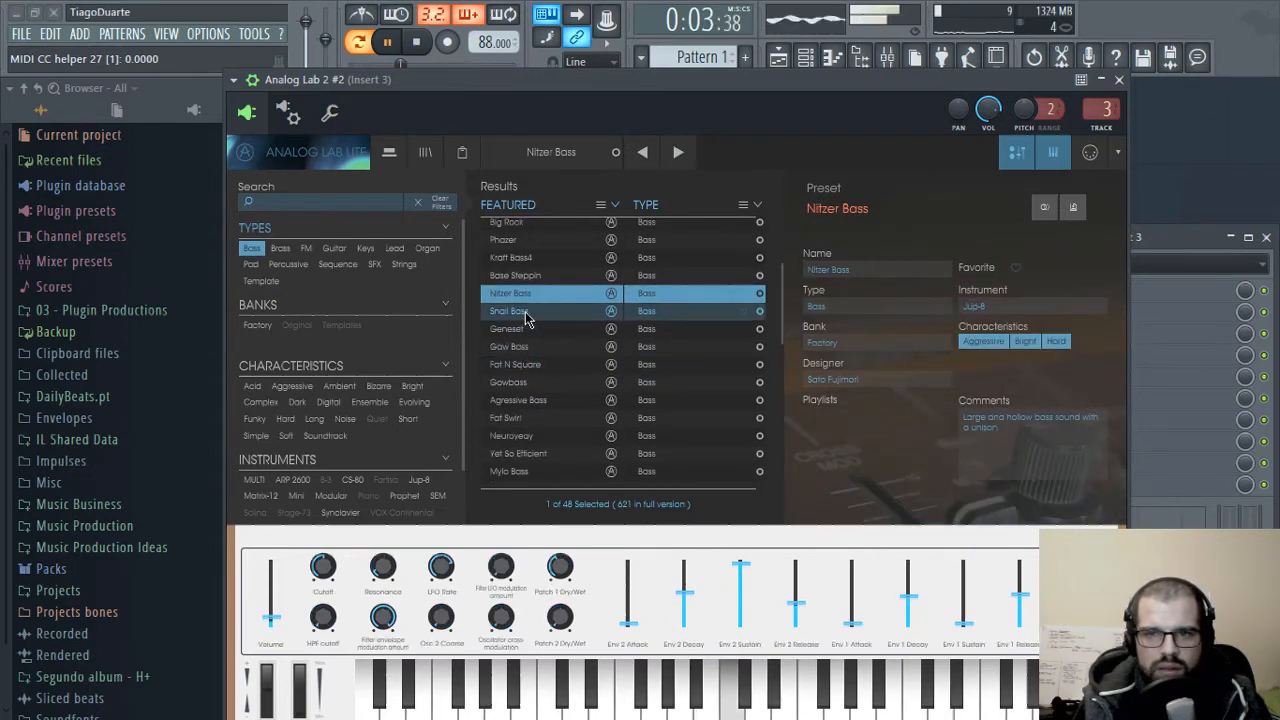
click(525, 314)
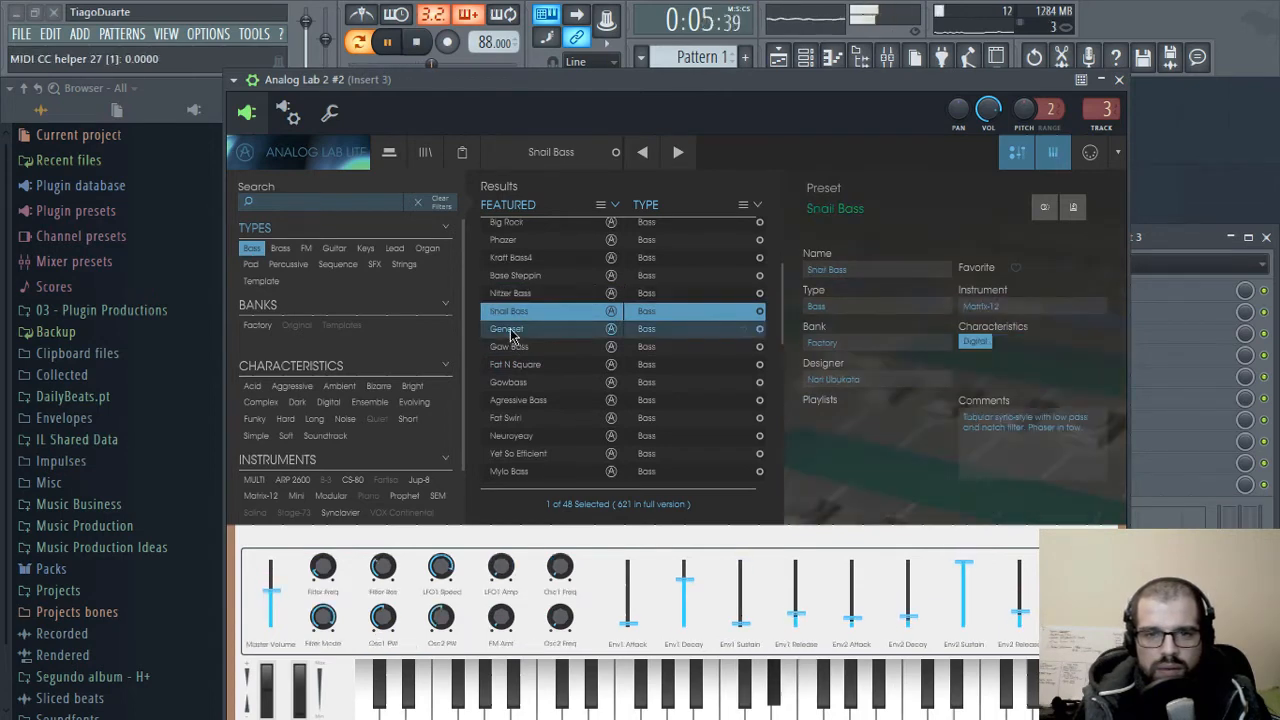
click(512, 332)
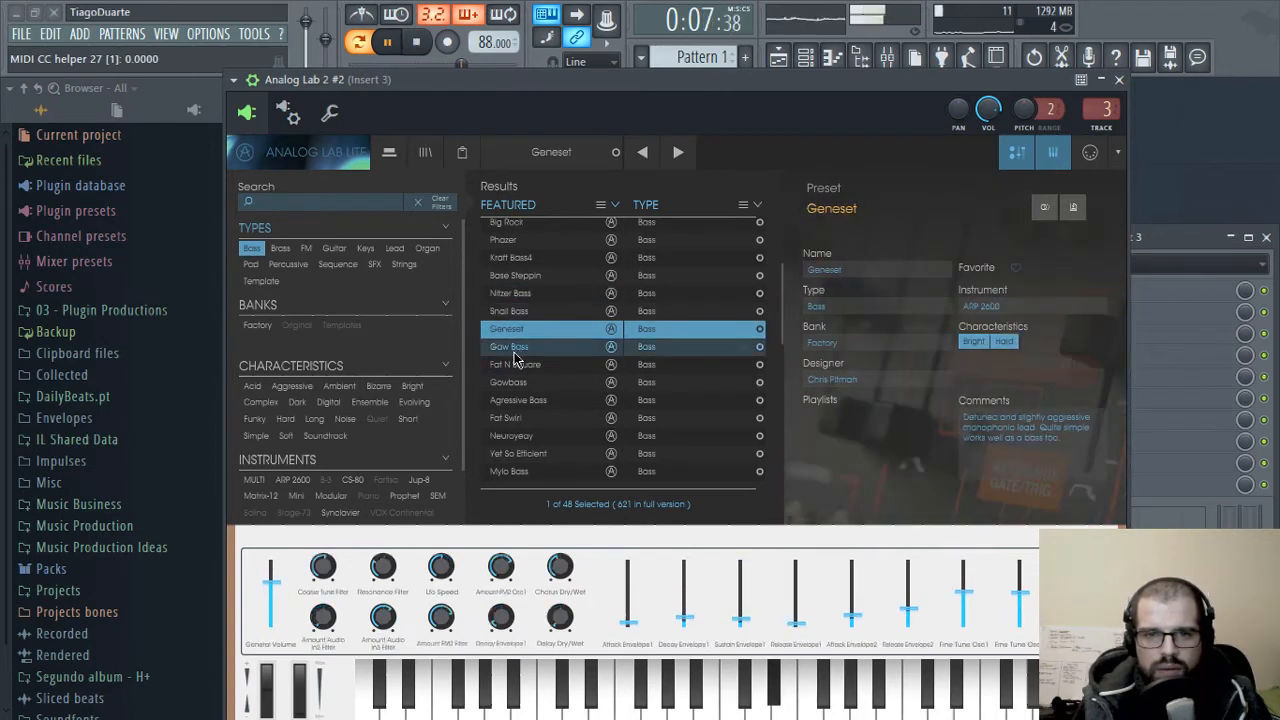
click(512, 347)
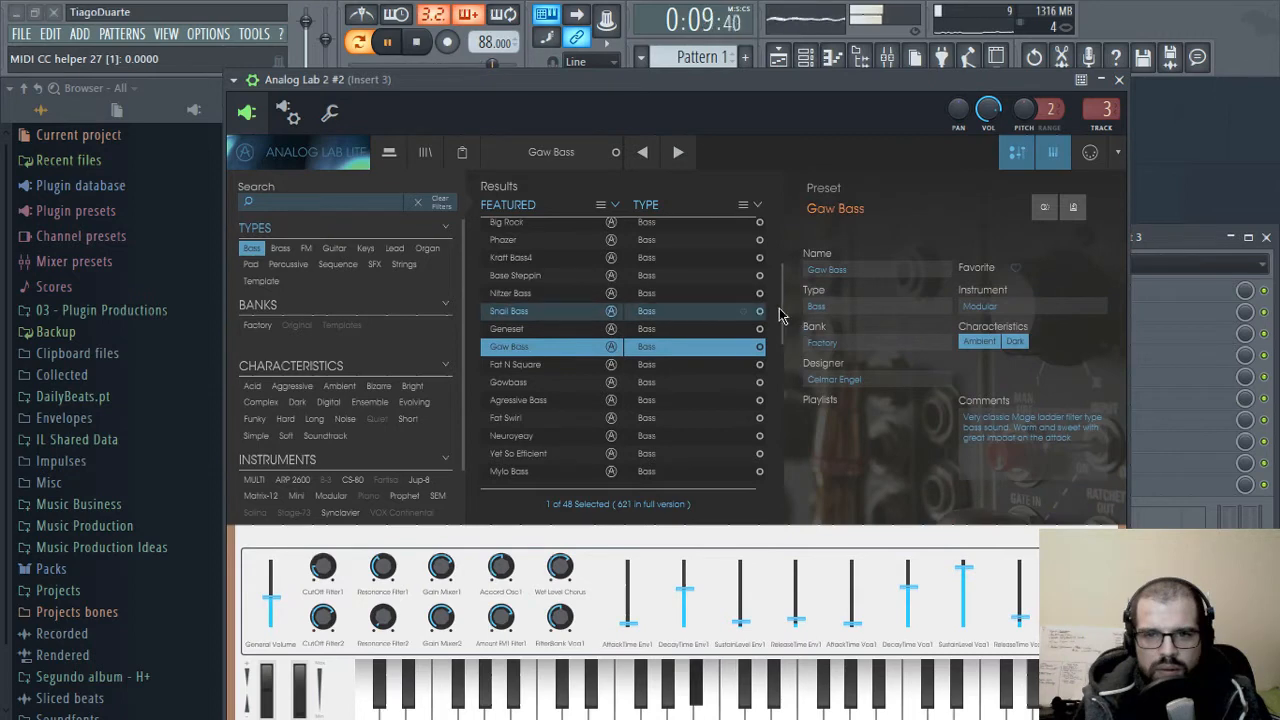
- Audition the bass presets Fat N Square, Gowbass, Agressive Bass, Fat Swirl and Neuroyeay
scroll(520, 300, down, 2)
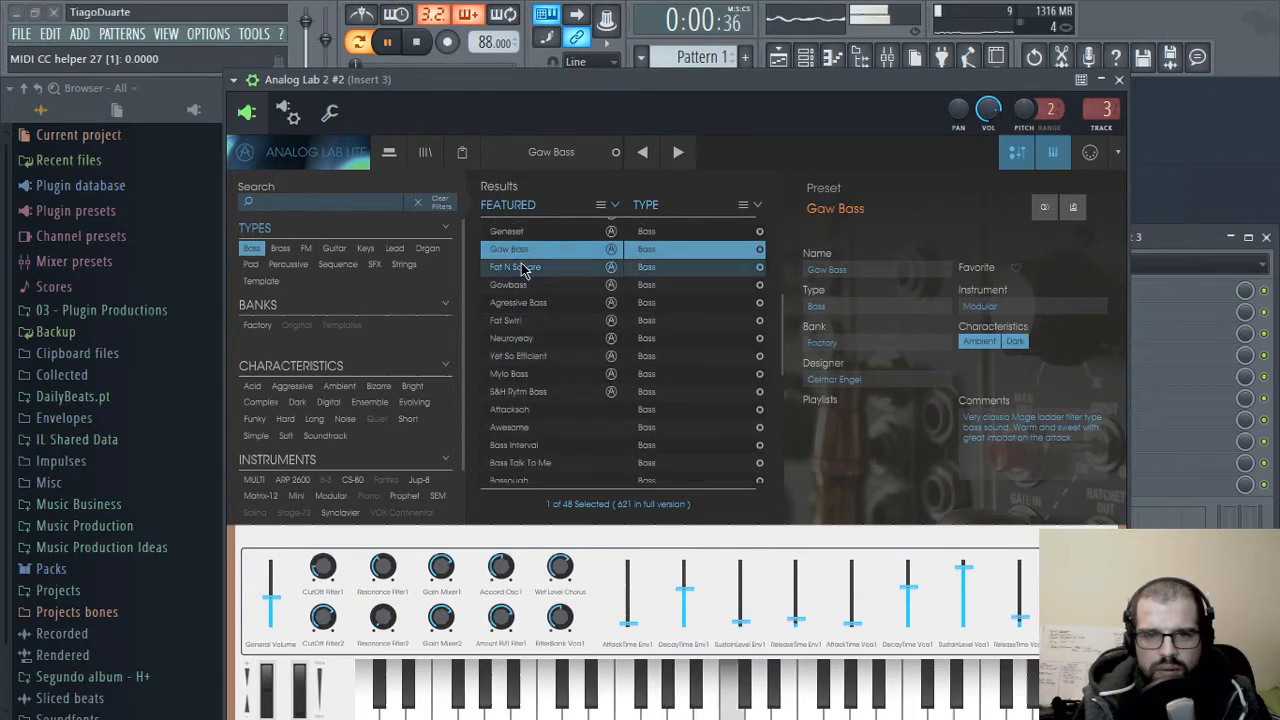
click(522, 268)
click(516, 287)
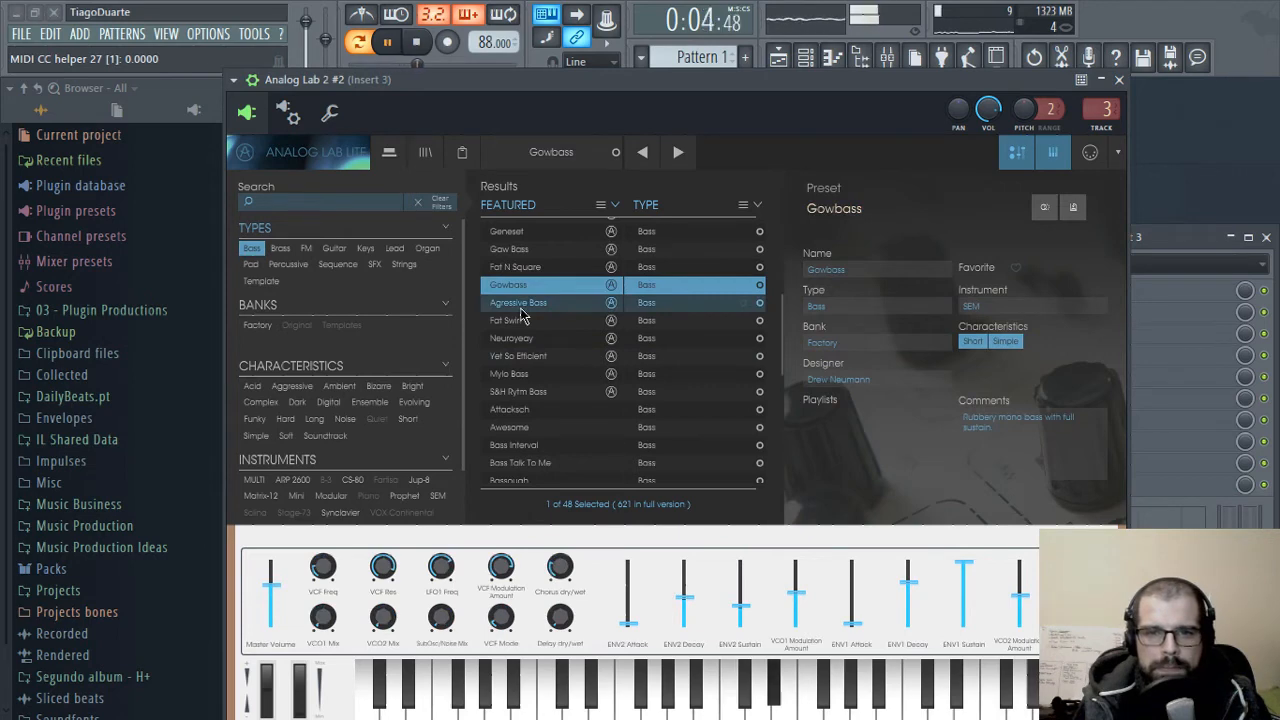
click(519, 305)
click(516, 322)
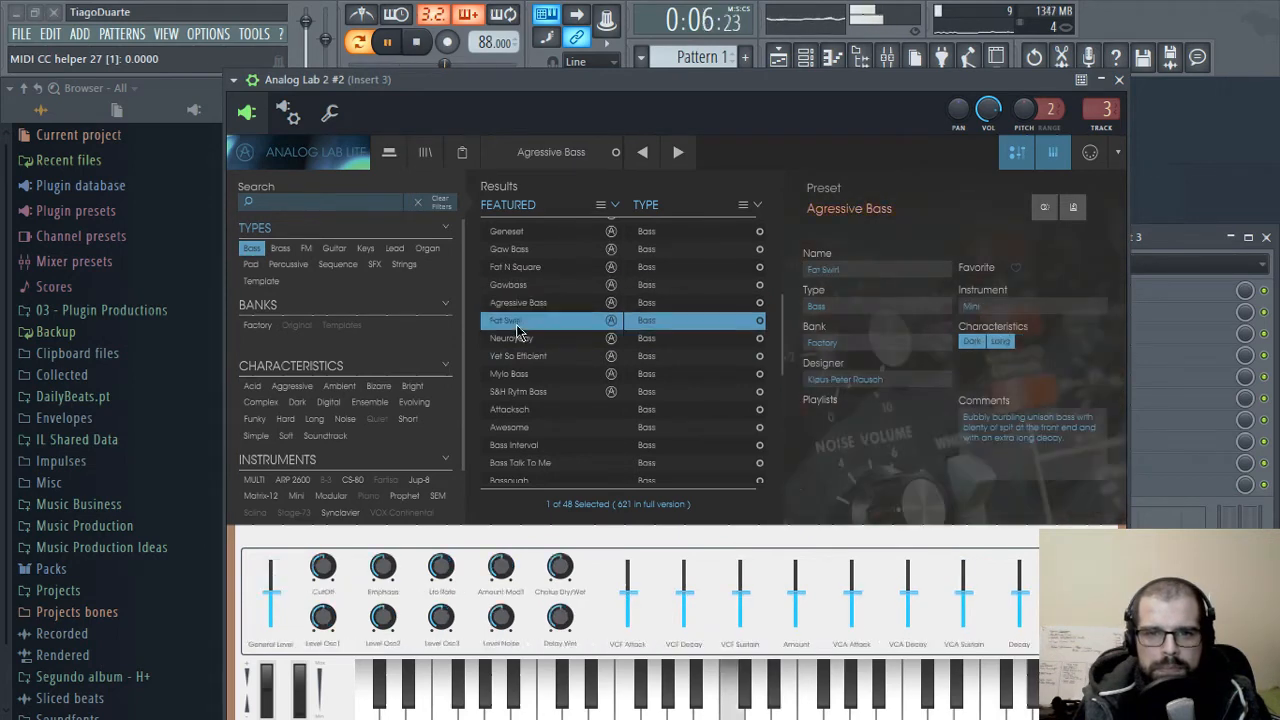
click(514, 340)
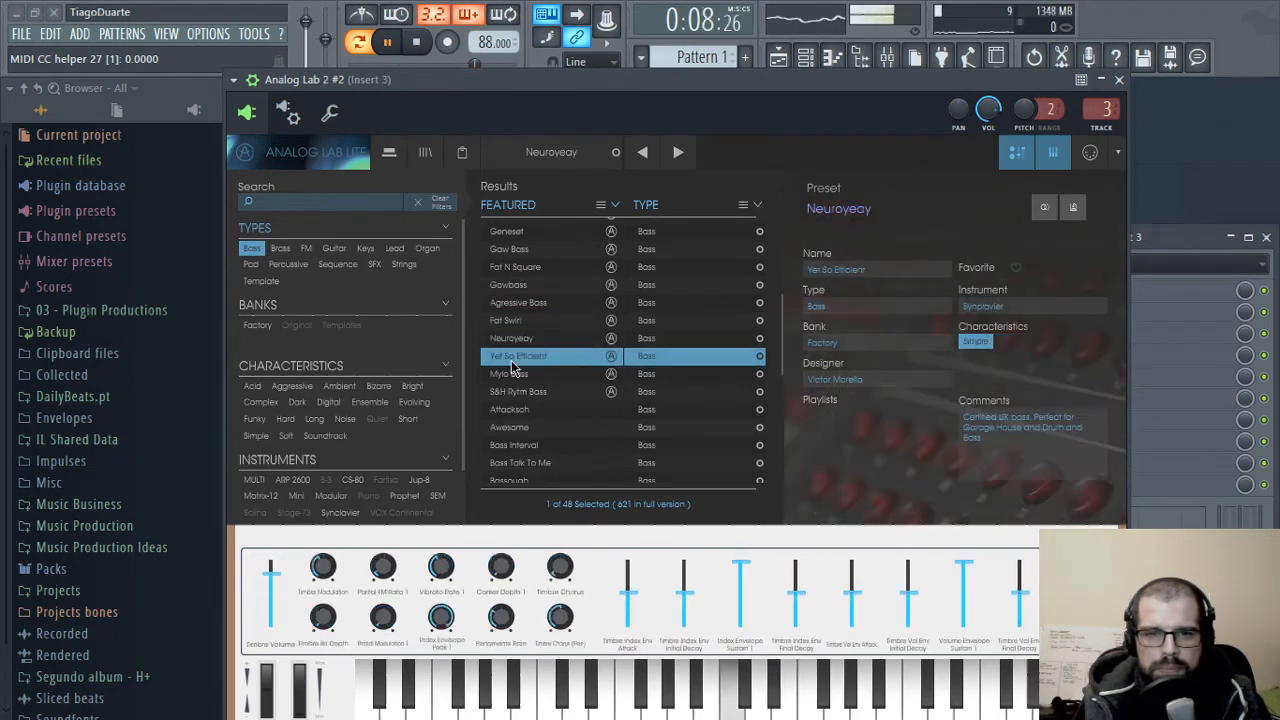
- Audition the bass presets Yet So Efficient, Mylo Bass, S&H Rytm Bass and Attacksch
click(513, 362)
click(511, 376)
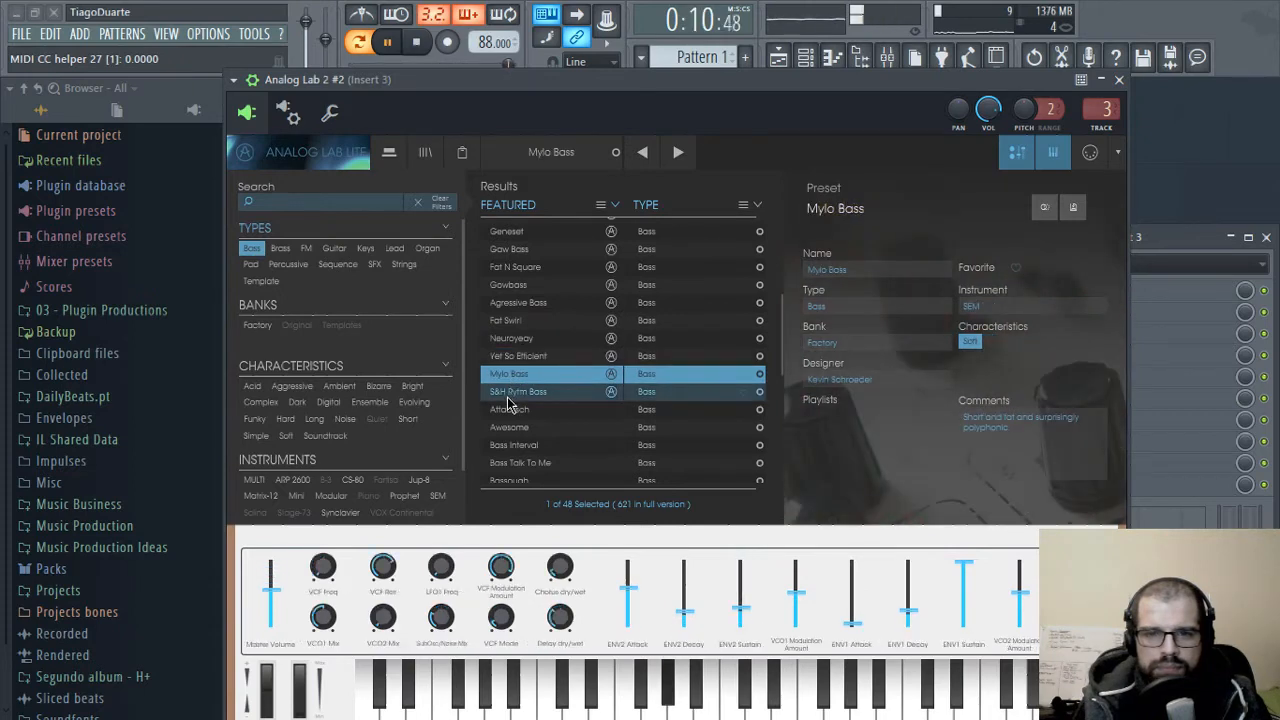
click(508, 392)
scroll(554, 398, down, 2)
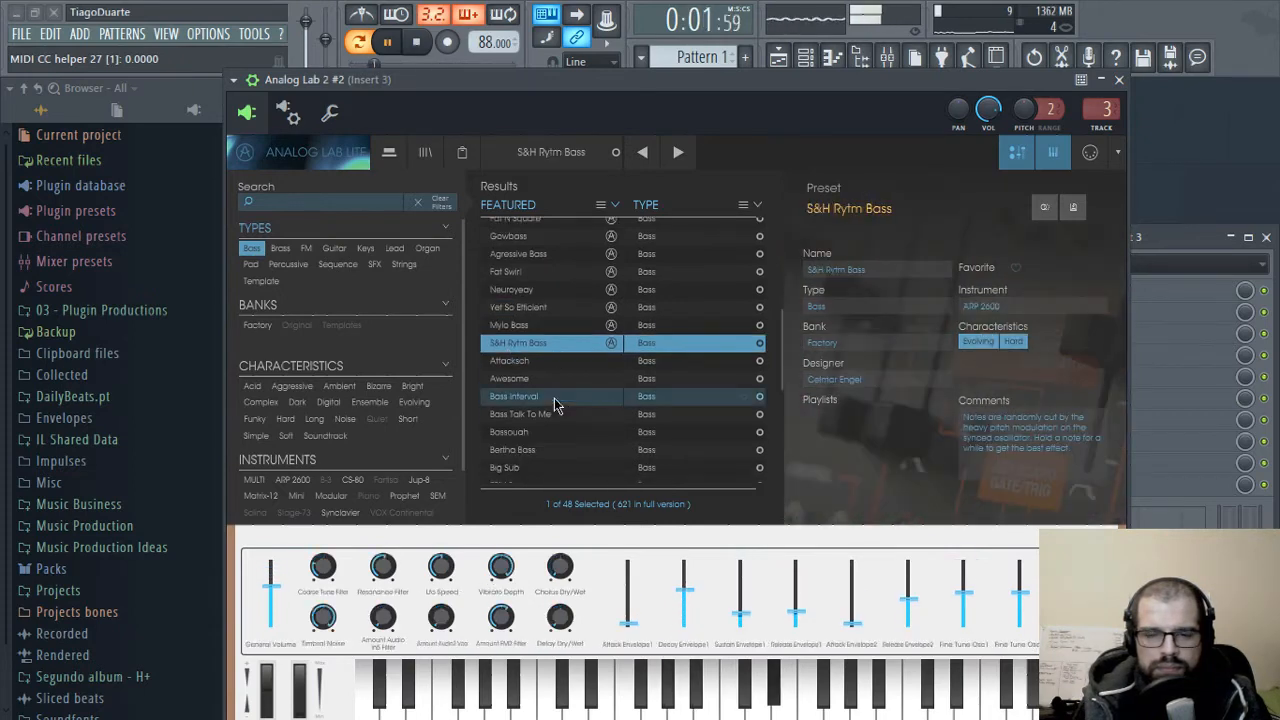
click(512, 312)
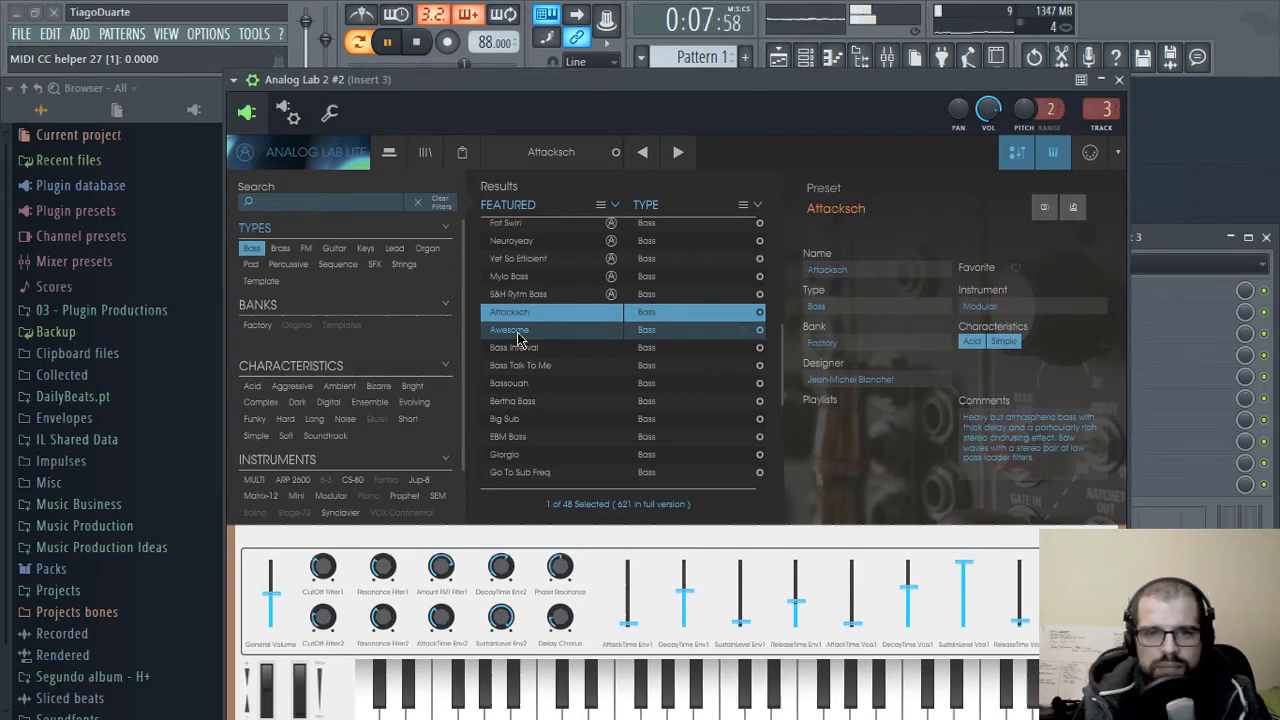
- Audition the bass presets Awesome, Bass Interval, Bass Talk To Me, Bassouah, Bertha Bass and Big Sub against the playing pattern
click(517, 335)
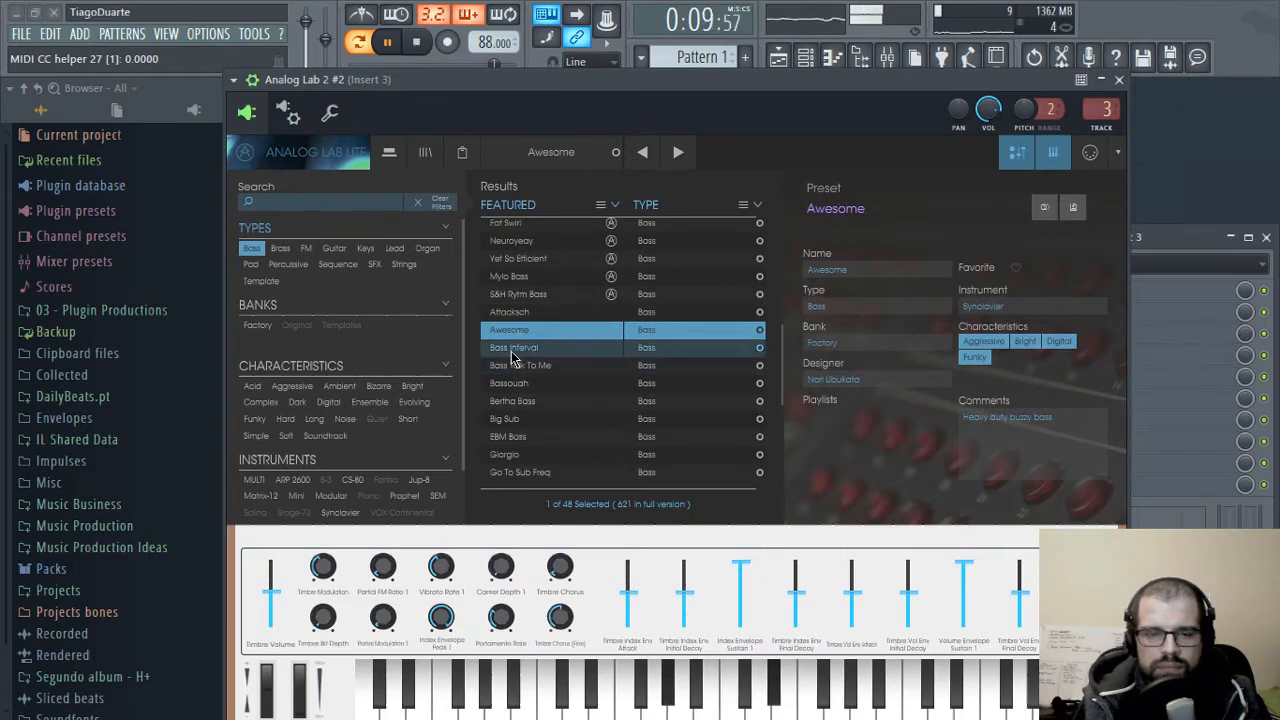
click(514, 350)
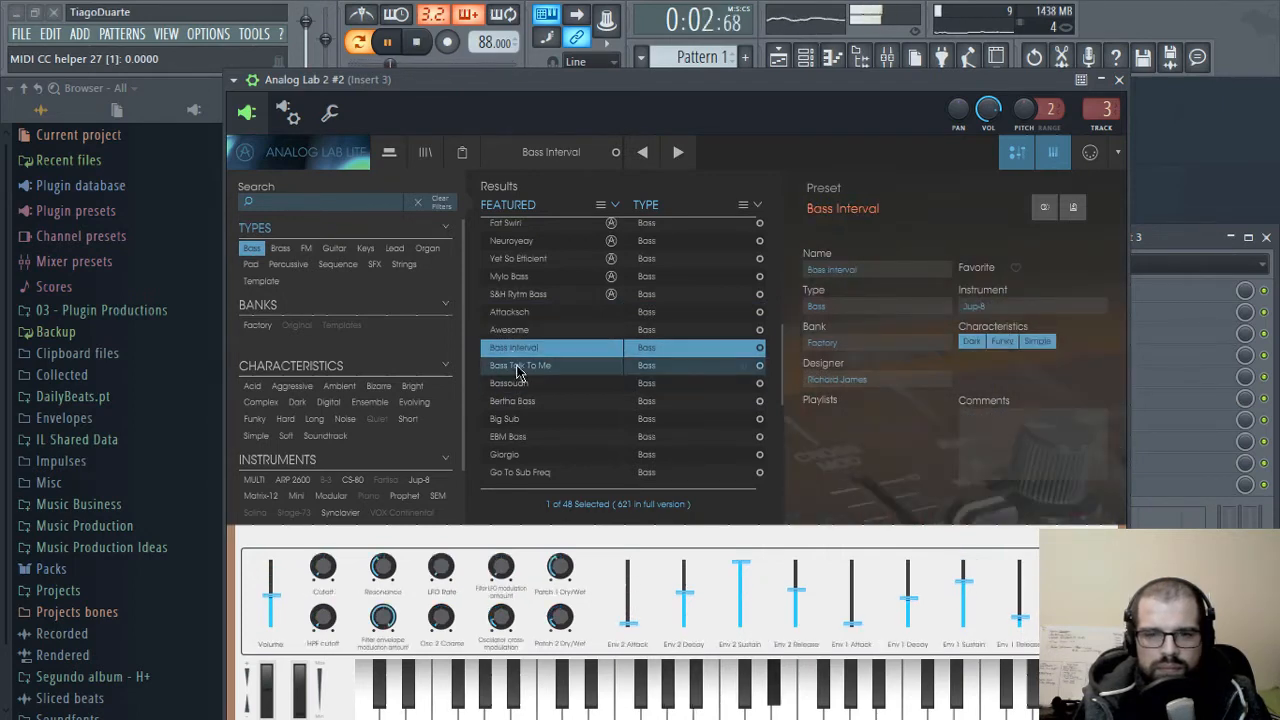
click(517, 368)
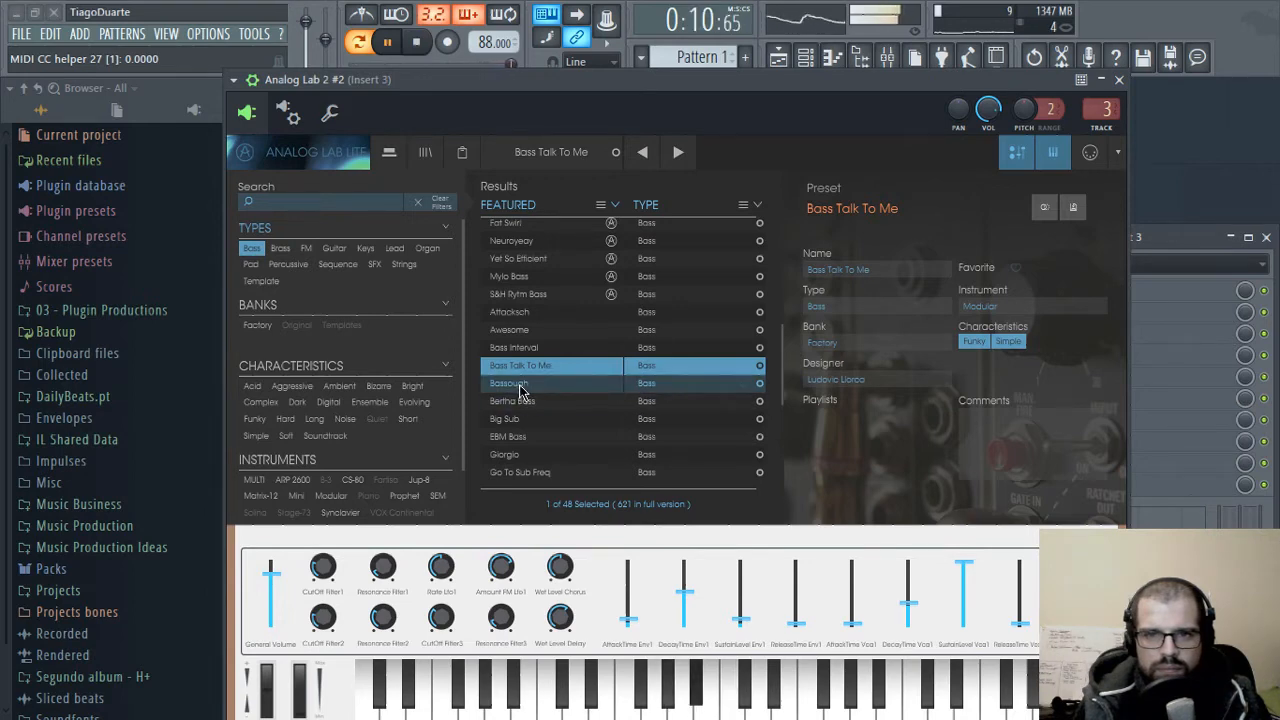
click(519, 385)
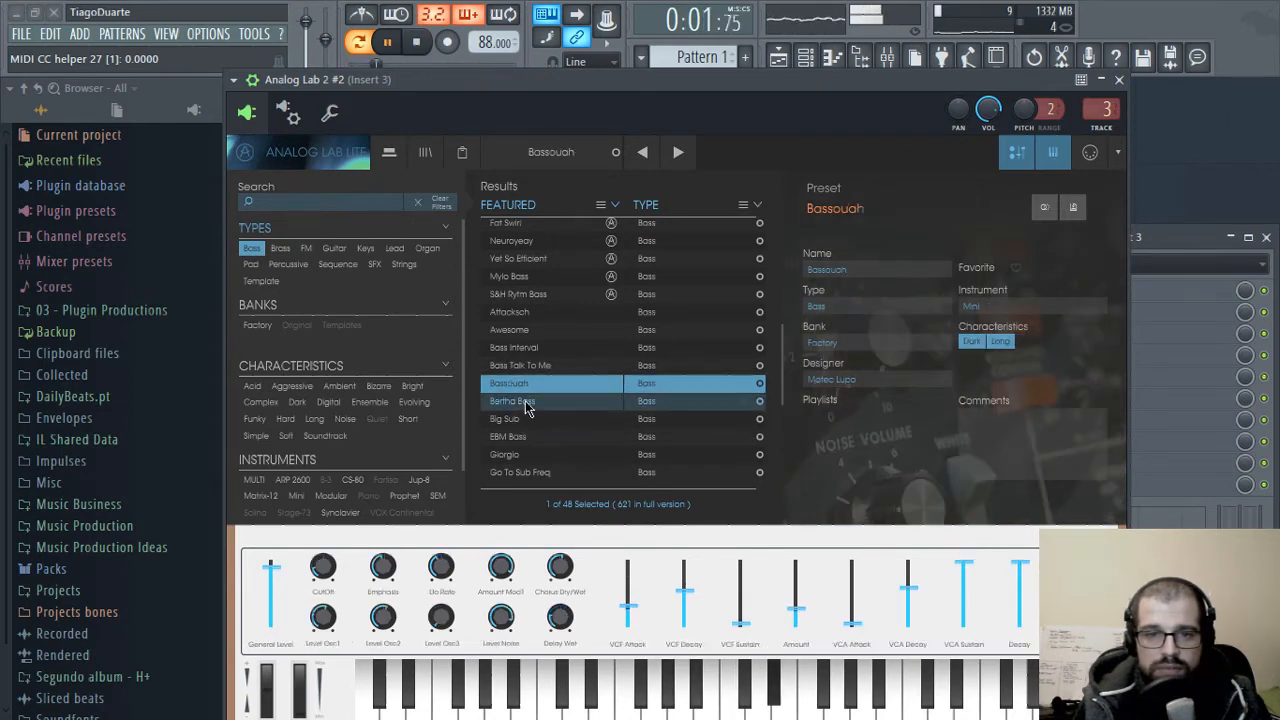
click(527, 406)
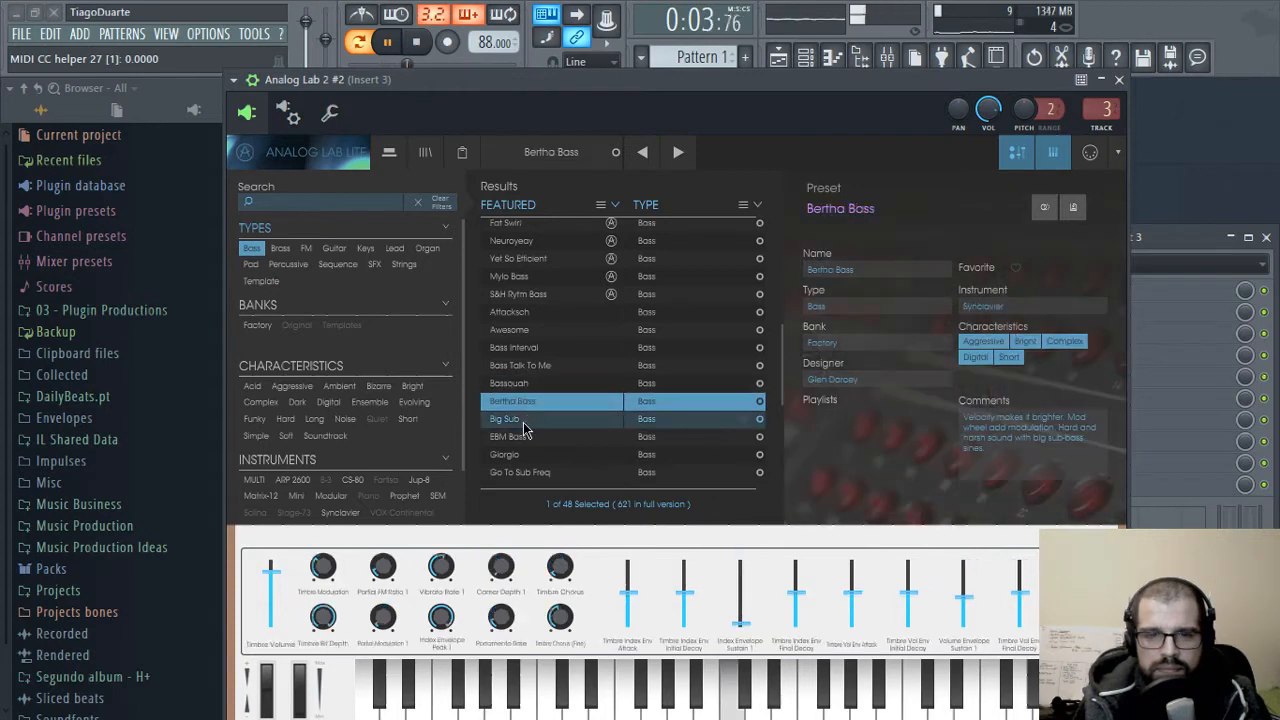
click(524, 421)
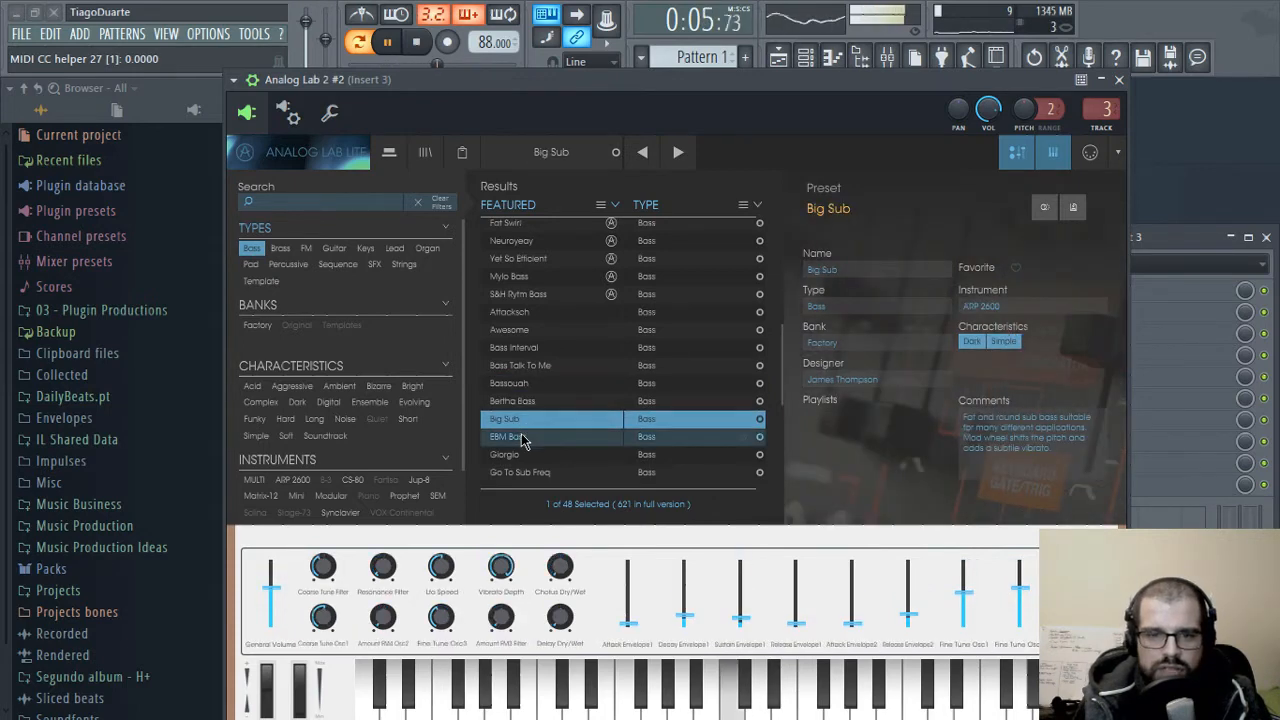
- Audition the bass presets EBM Bass, Giorgio, Go To Sub Freq, Goa Bass1 and Harsch Bass
click(524, 439)
scroll(535, 370, down, 4)
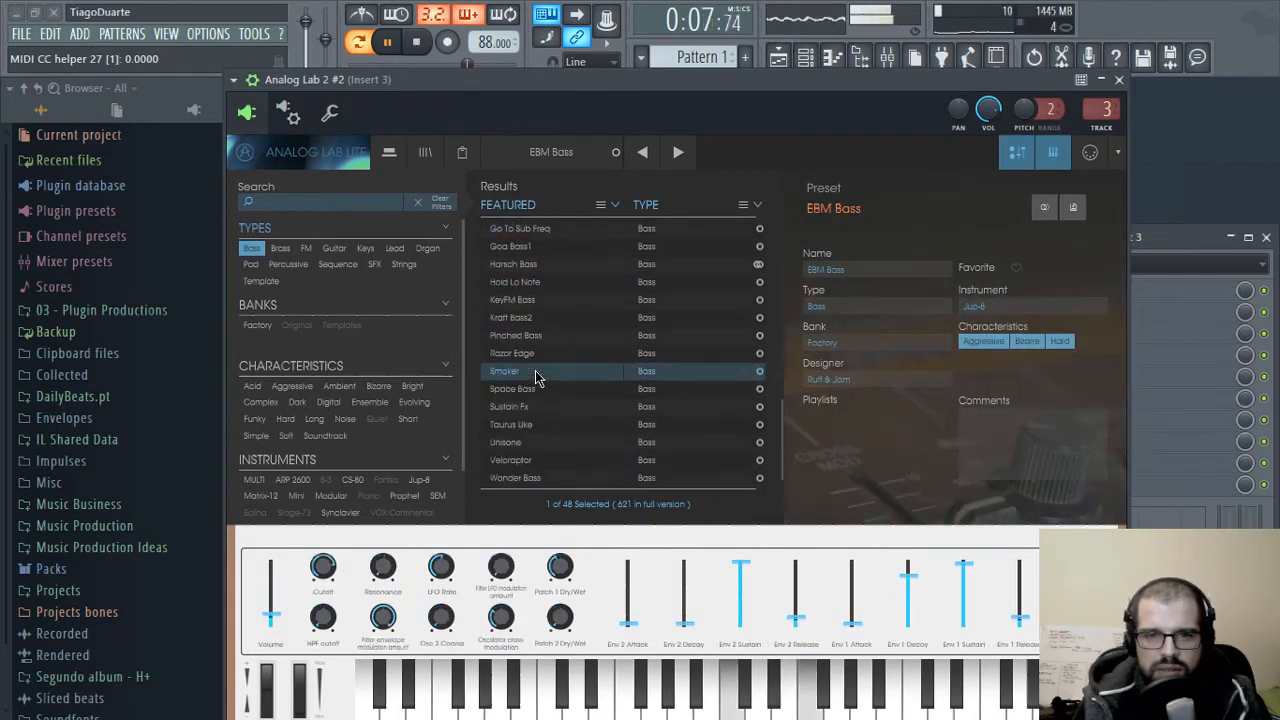
click(537, 311)
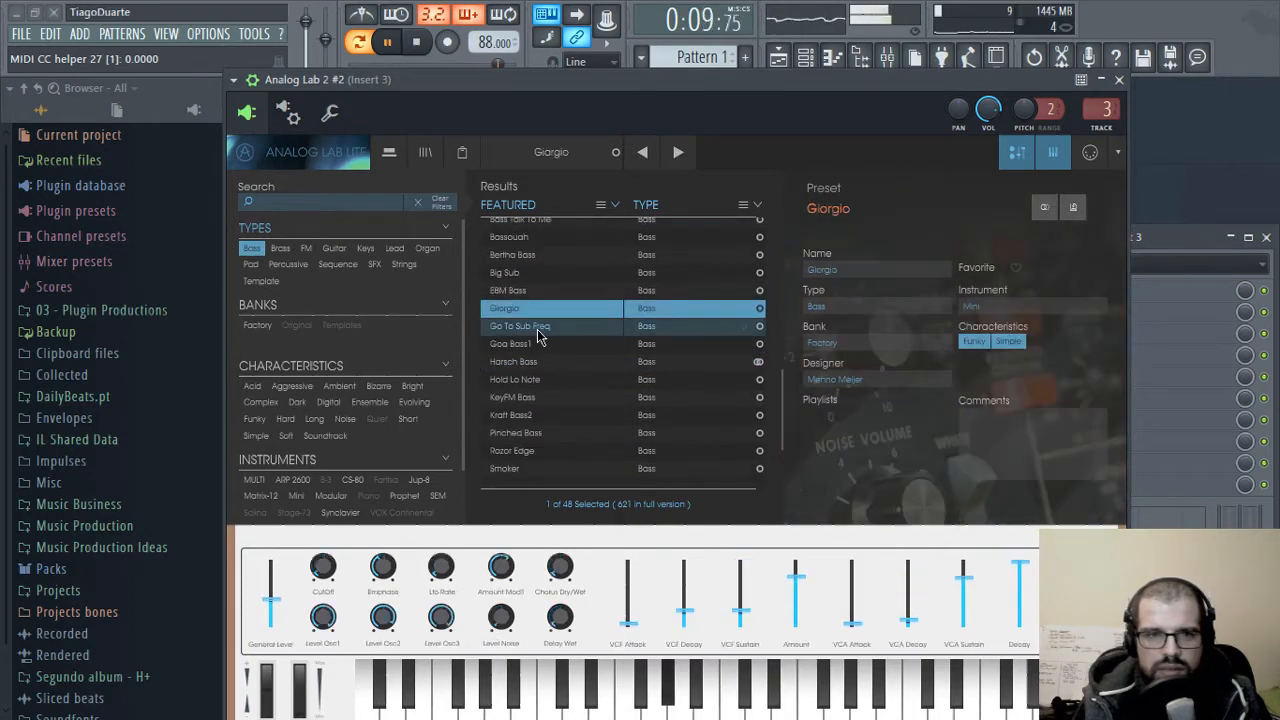
click(537, 327)
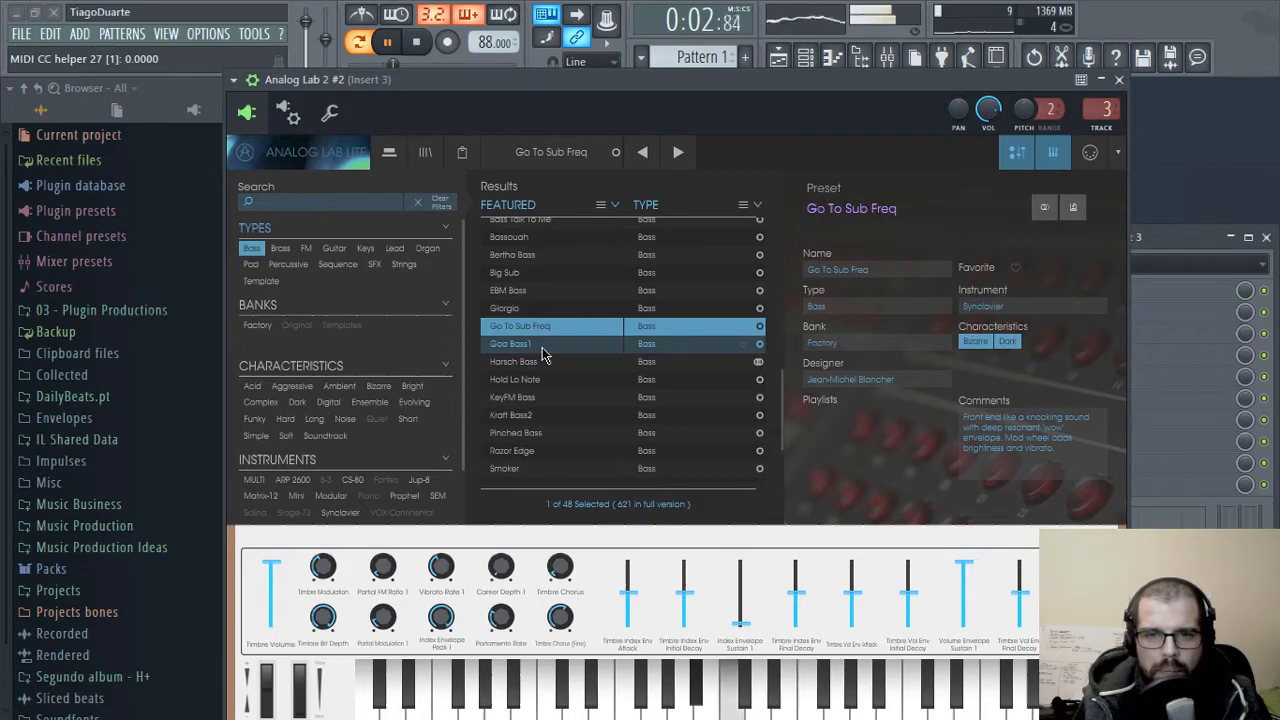
click(541, 347)
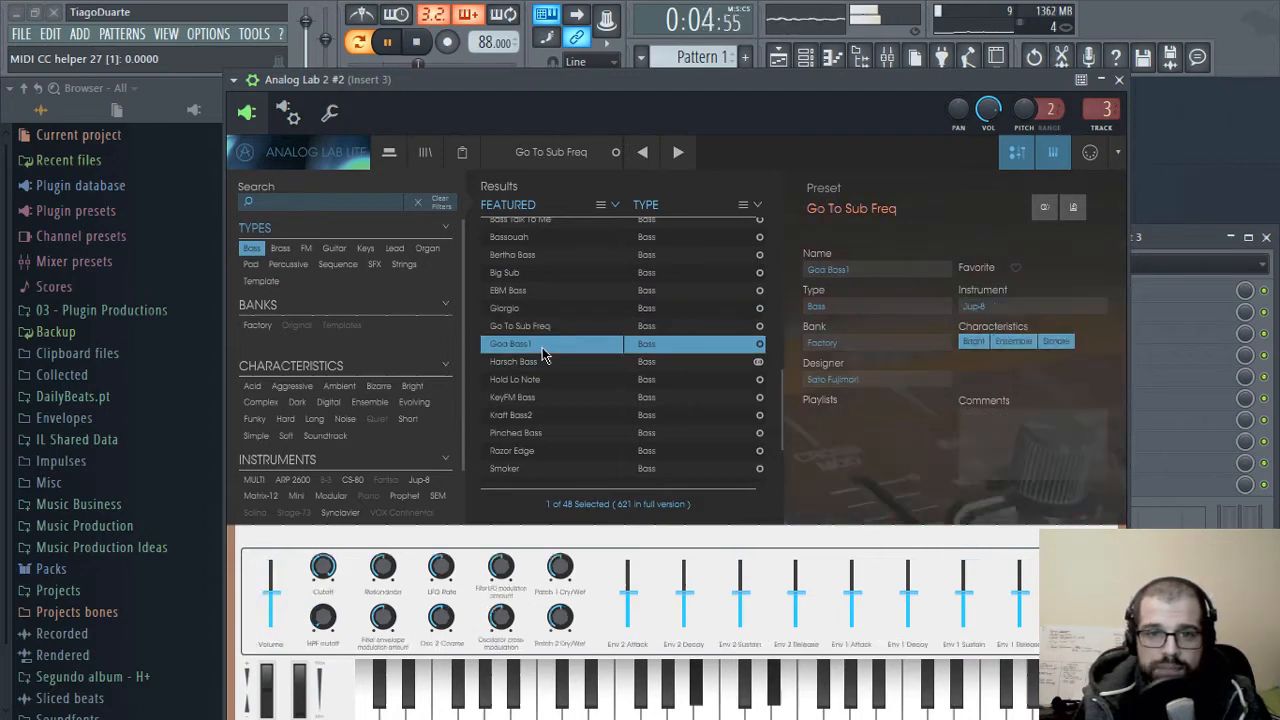
click(538, 364)
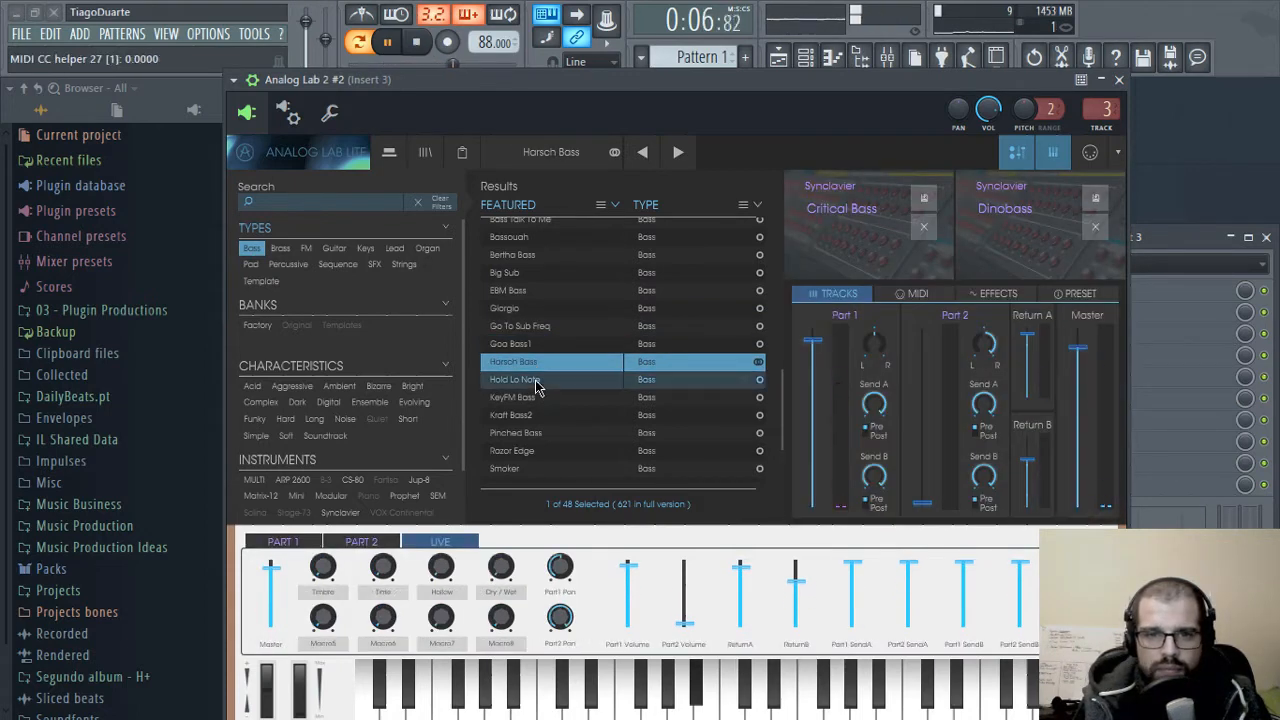
- Audition the bass presets Hold Lo Note, KeyFM Bass, Kraft Bass2, Pinched Bass and Razor Edge
click(536, 382)
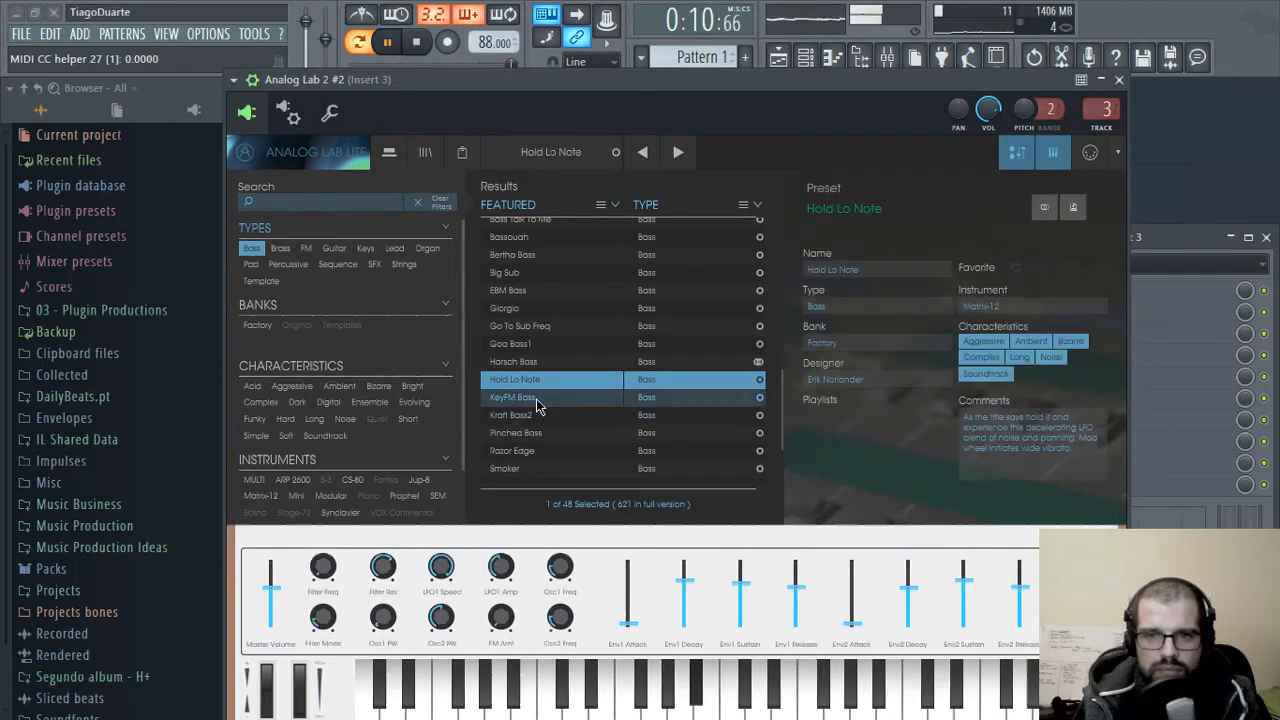
click(536, 398)
scroll(538, 418, down, 3)
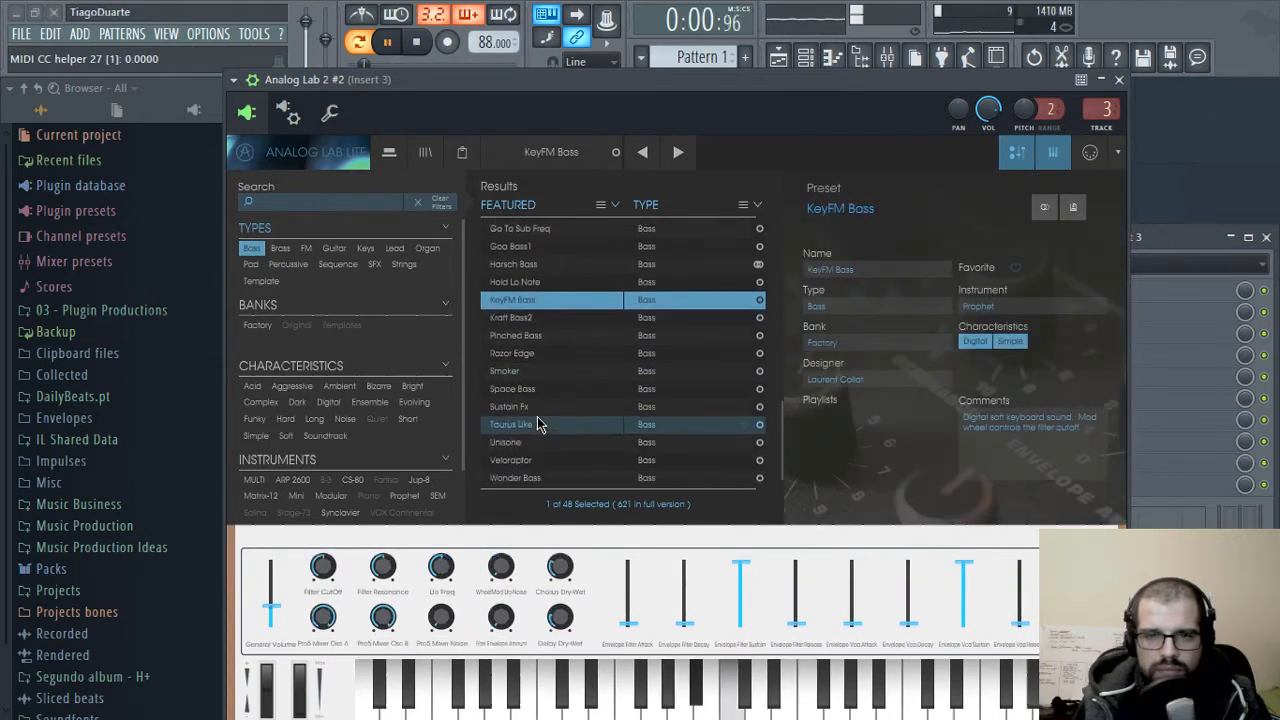
click(532, 318)
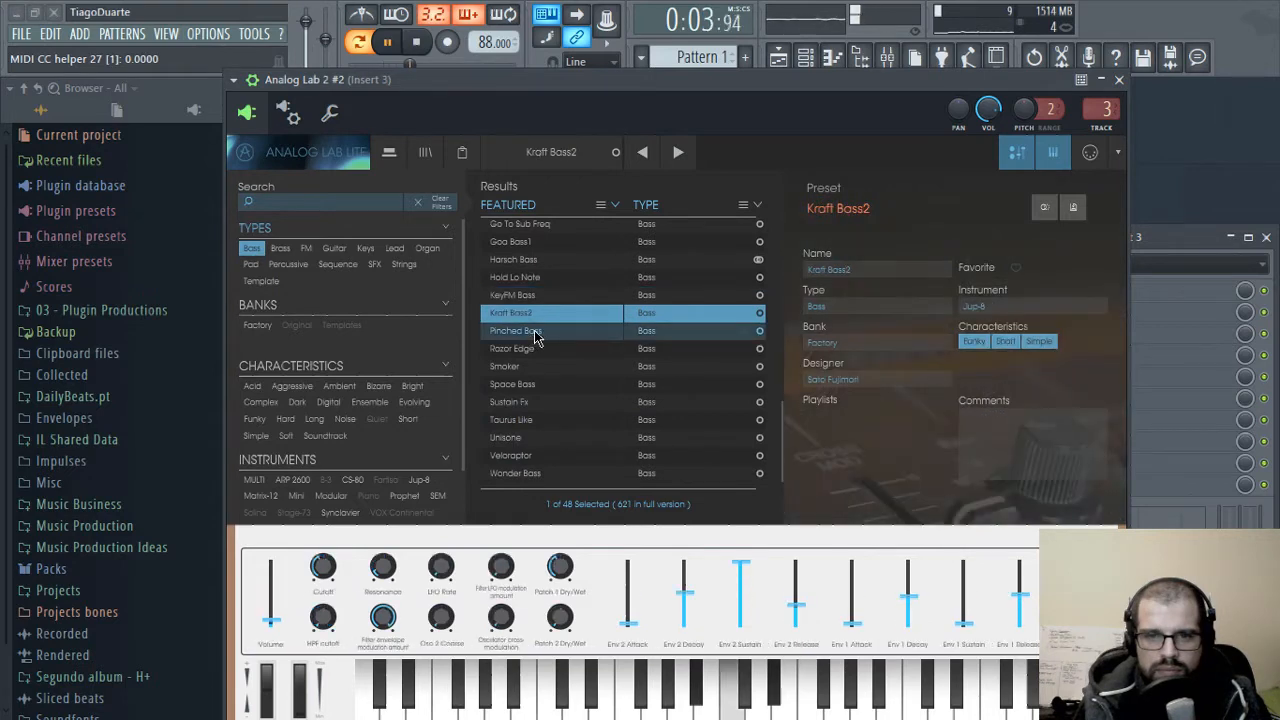
click(535, 334)
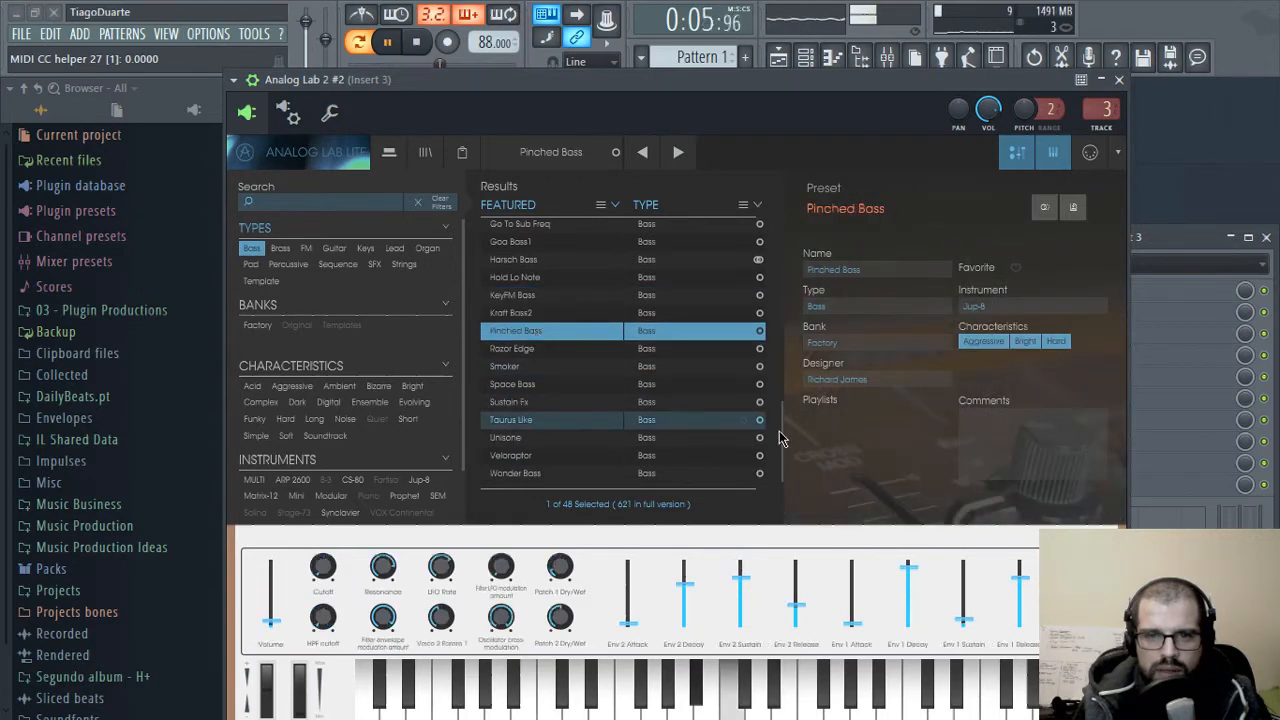
click(513, 349)
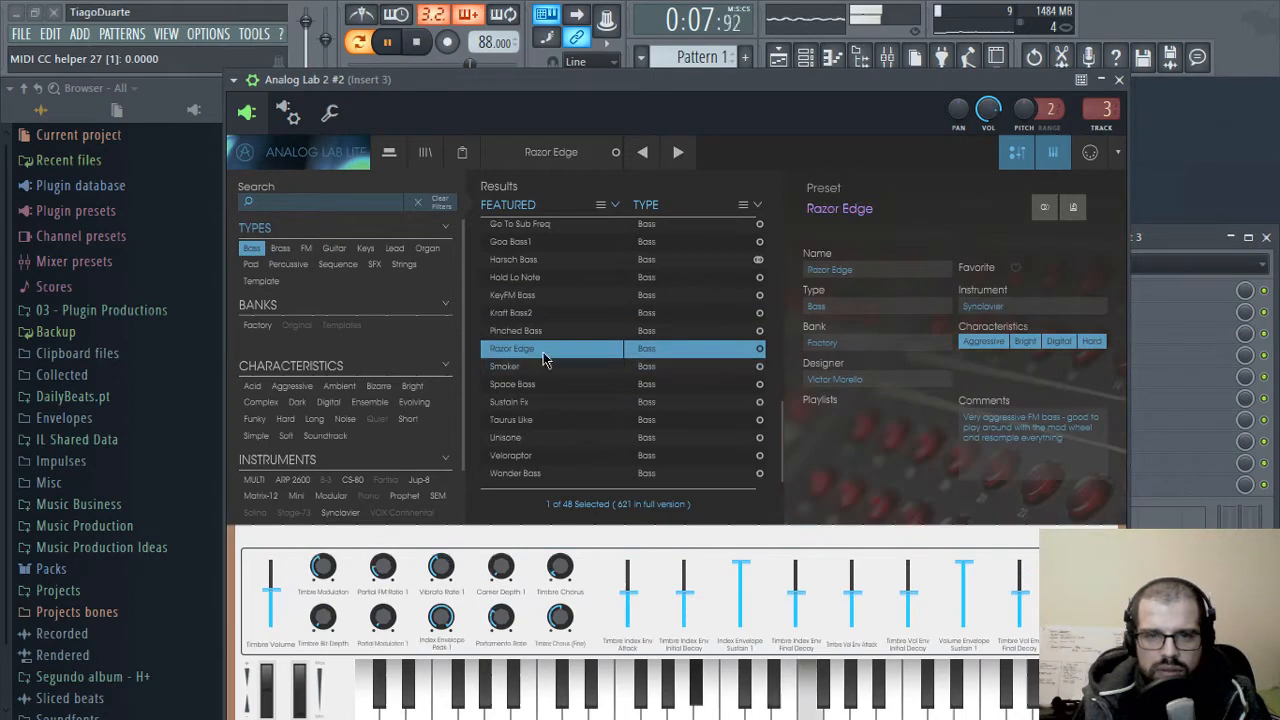
- Audition the bass presets Smoker, Space Bass, Sustain Fx, Taurus Like, Unisone, Veloraptor and Wonder Bass
click(528, 367)
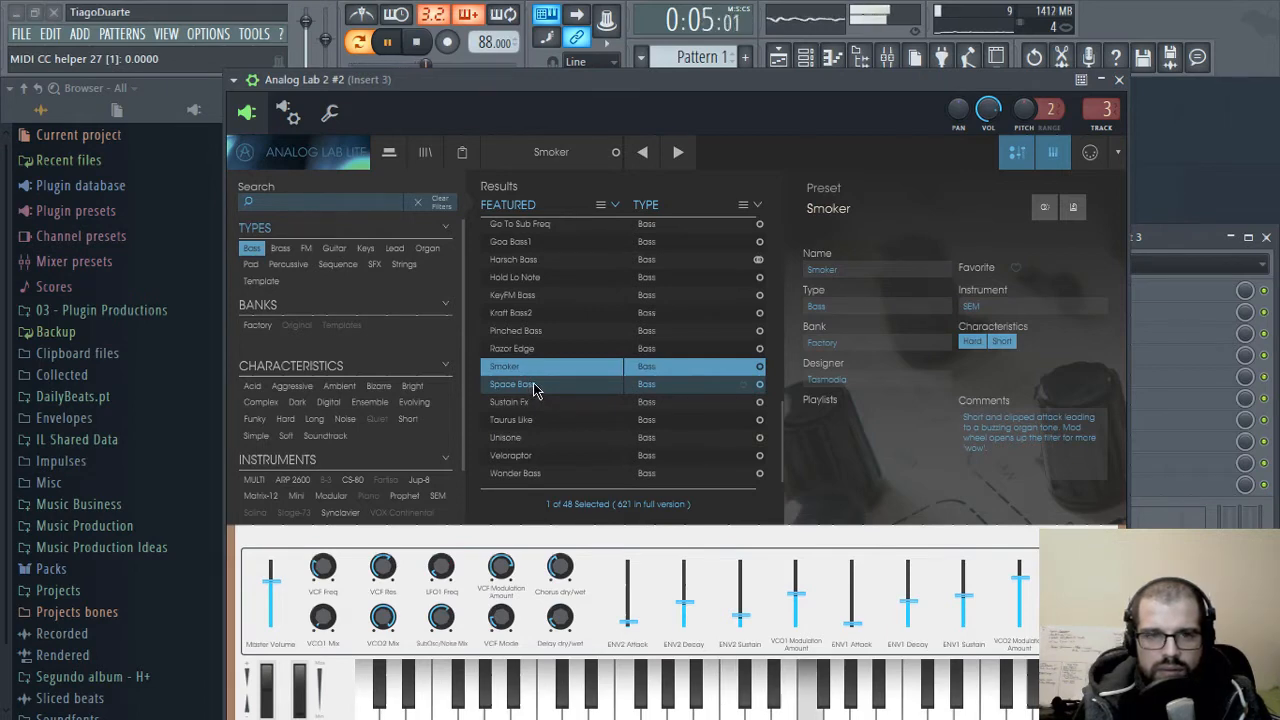
click(533, 386)
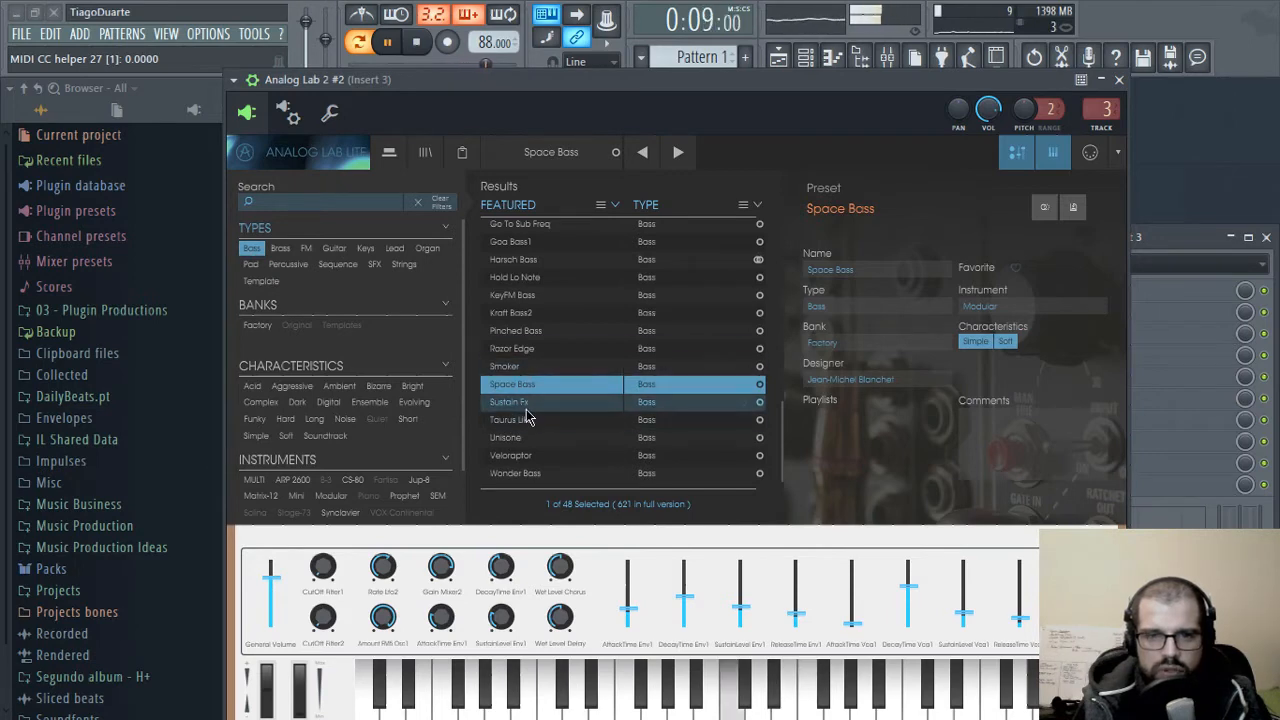
click(528, 406)
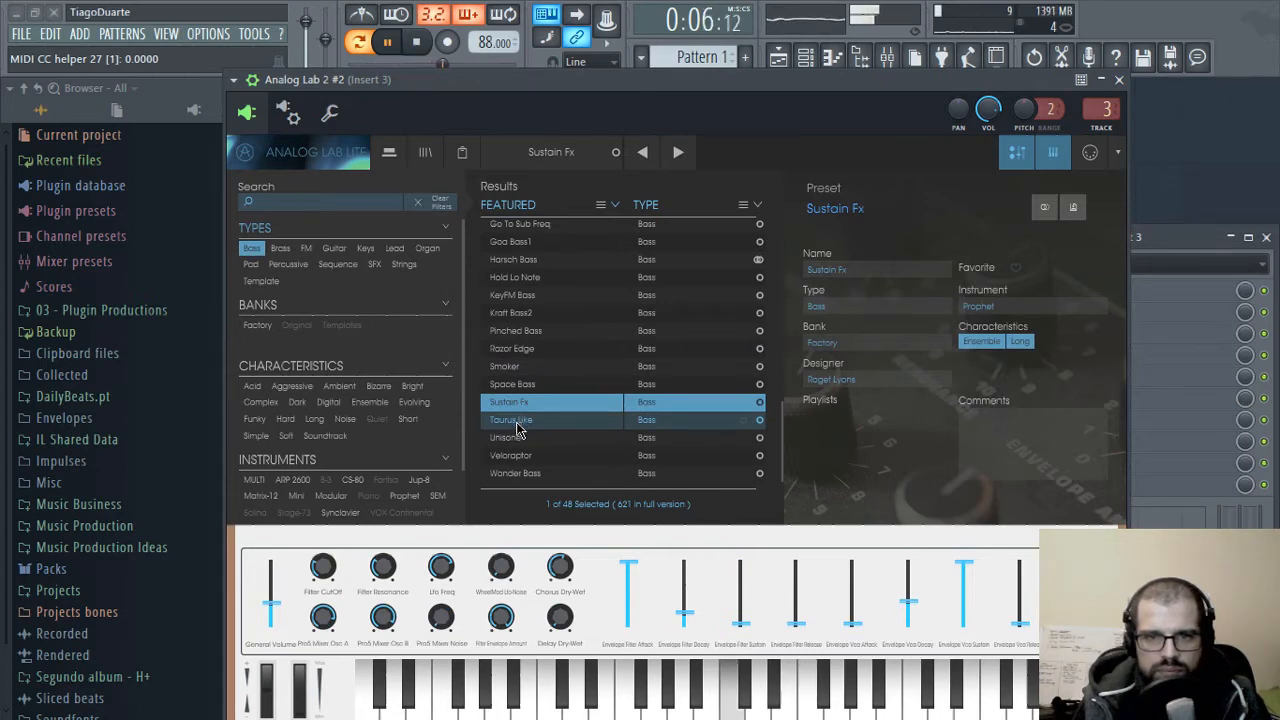
click(529, 424)
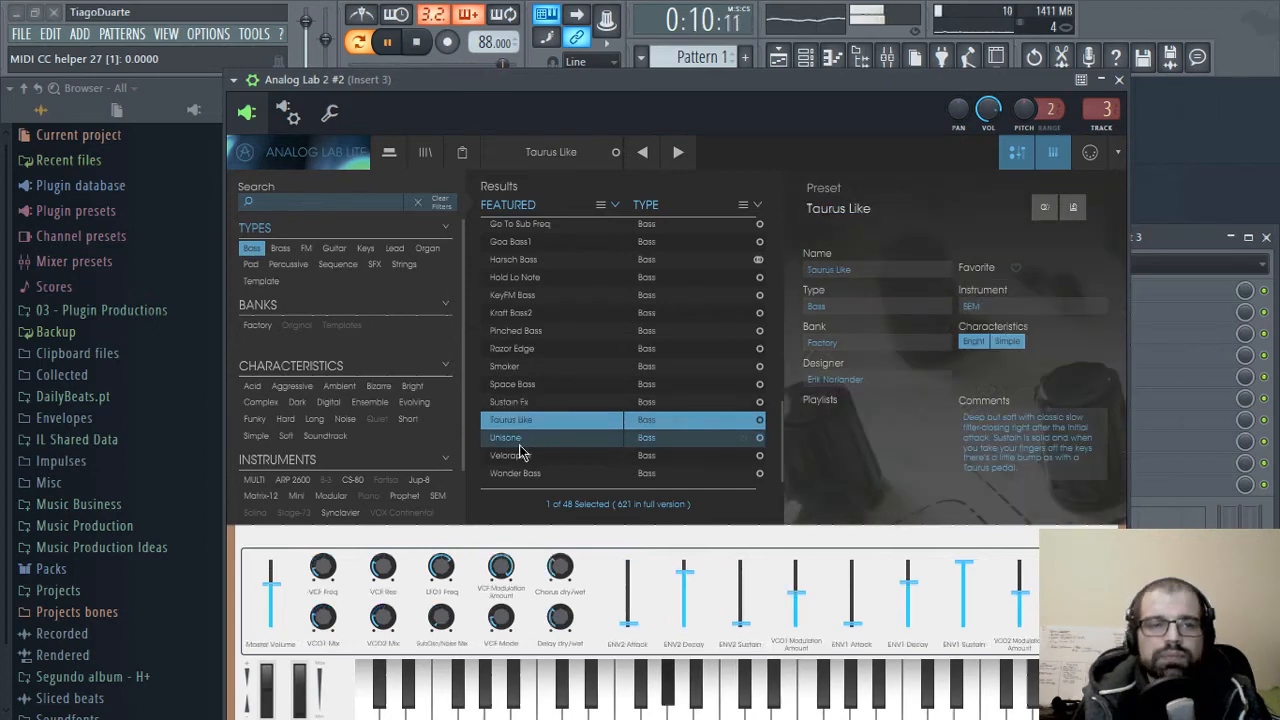
click(516, 441)
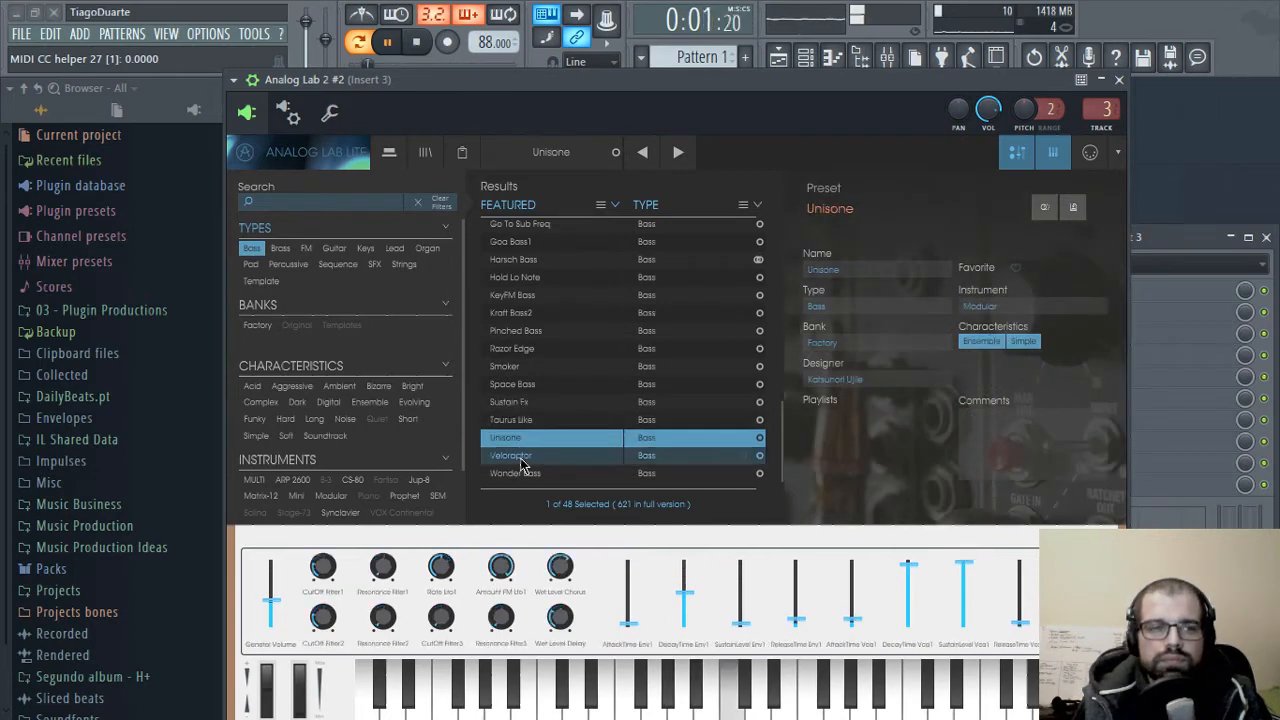
click(521, 458)
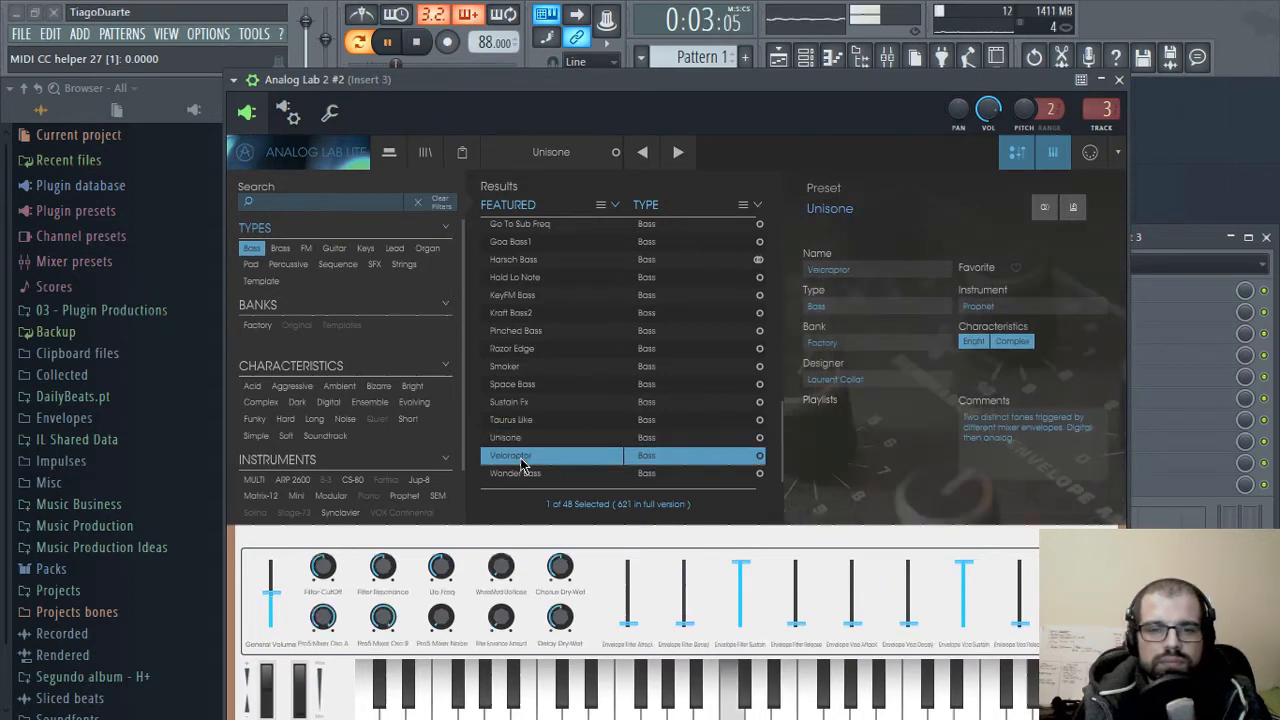
click(520, 474)
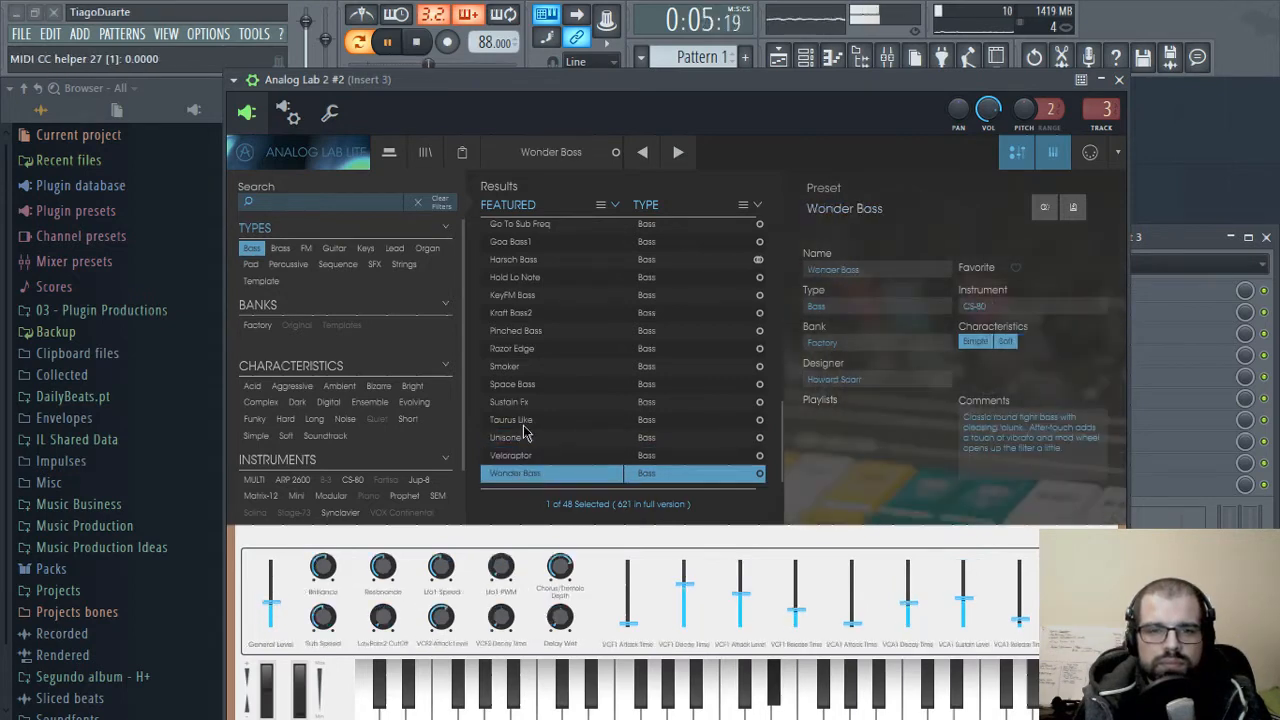
- Load the Smoker preset for the bass and close the Analog Lab window
click(531, 370)
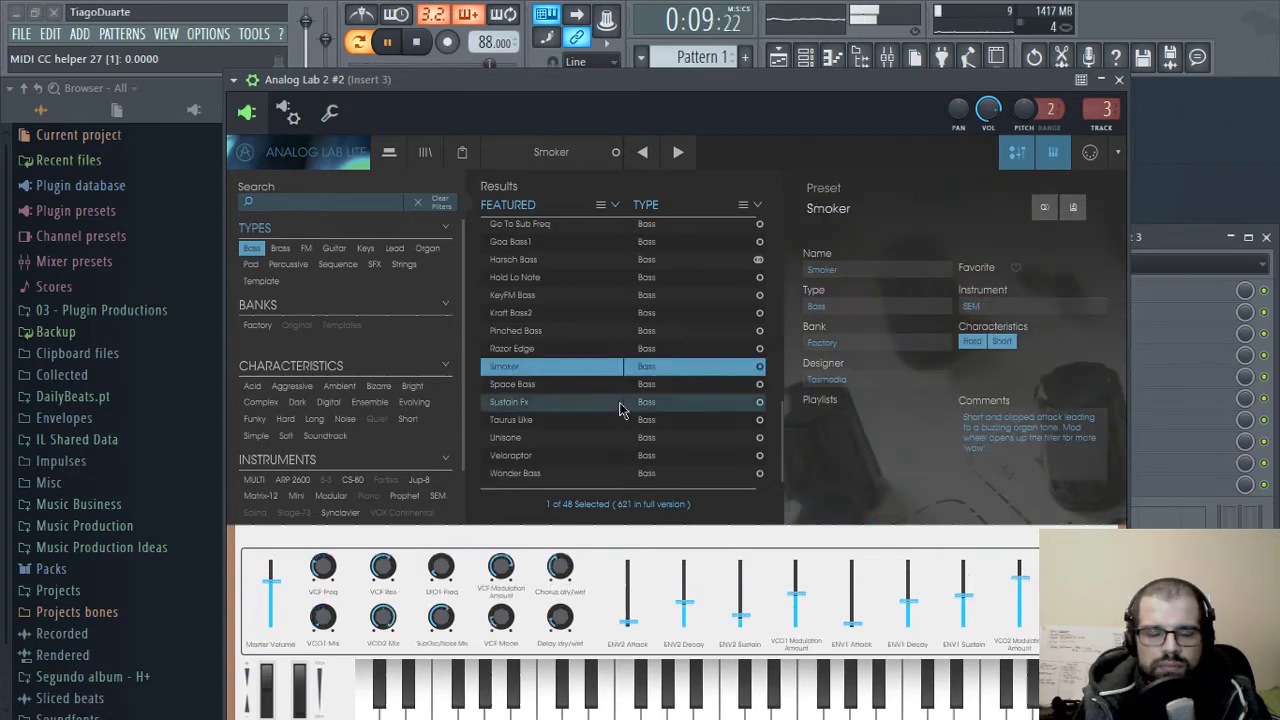
click(1119, 79)
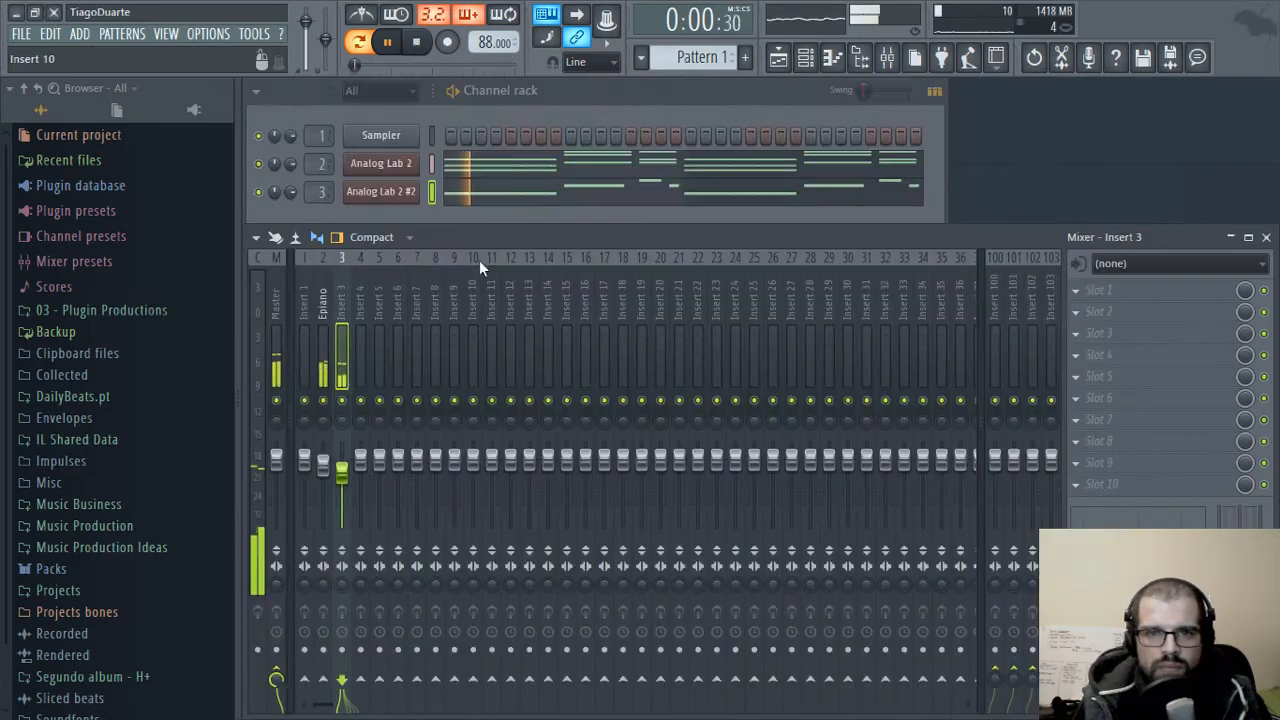
- Transpose the Analog Lab 2 #2 bass notes down one octave in the piano roll, then close it
click(543, 197)
key(ctrl+Down)
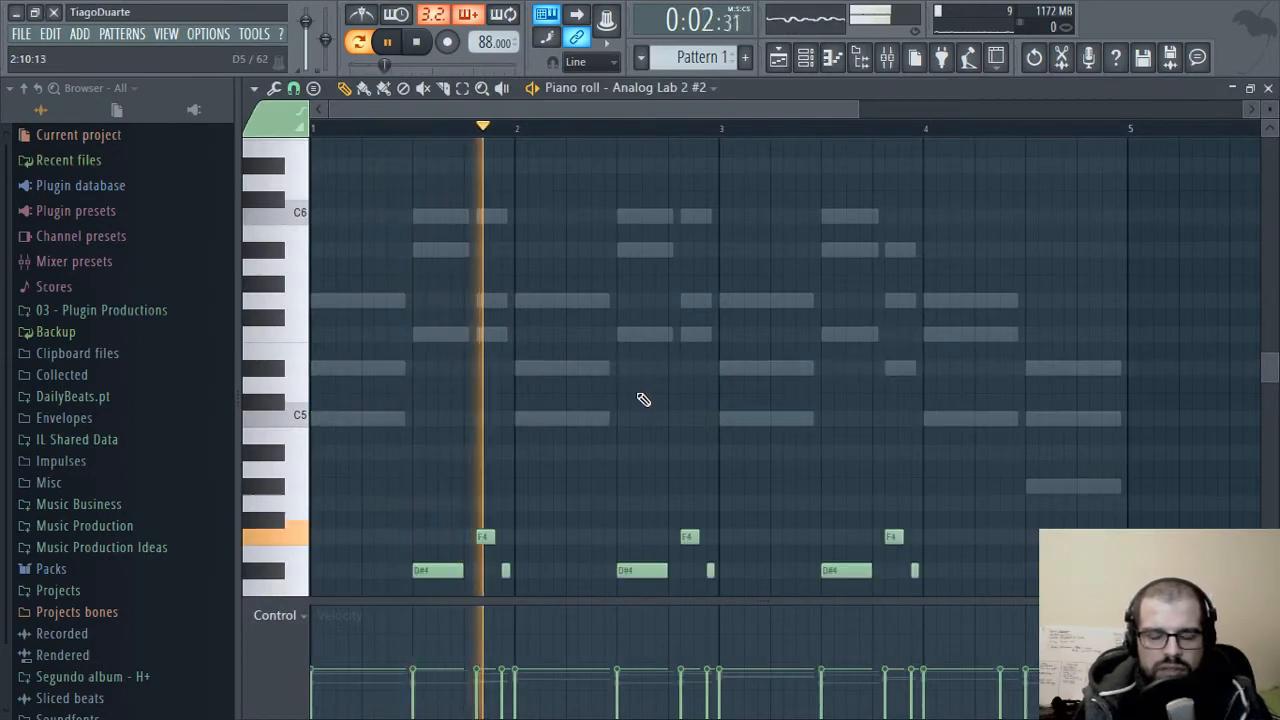
scroll(634, 392, down, 2)
scroll(626, 432, down, 2)
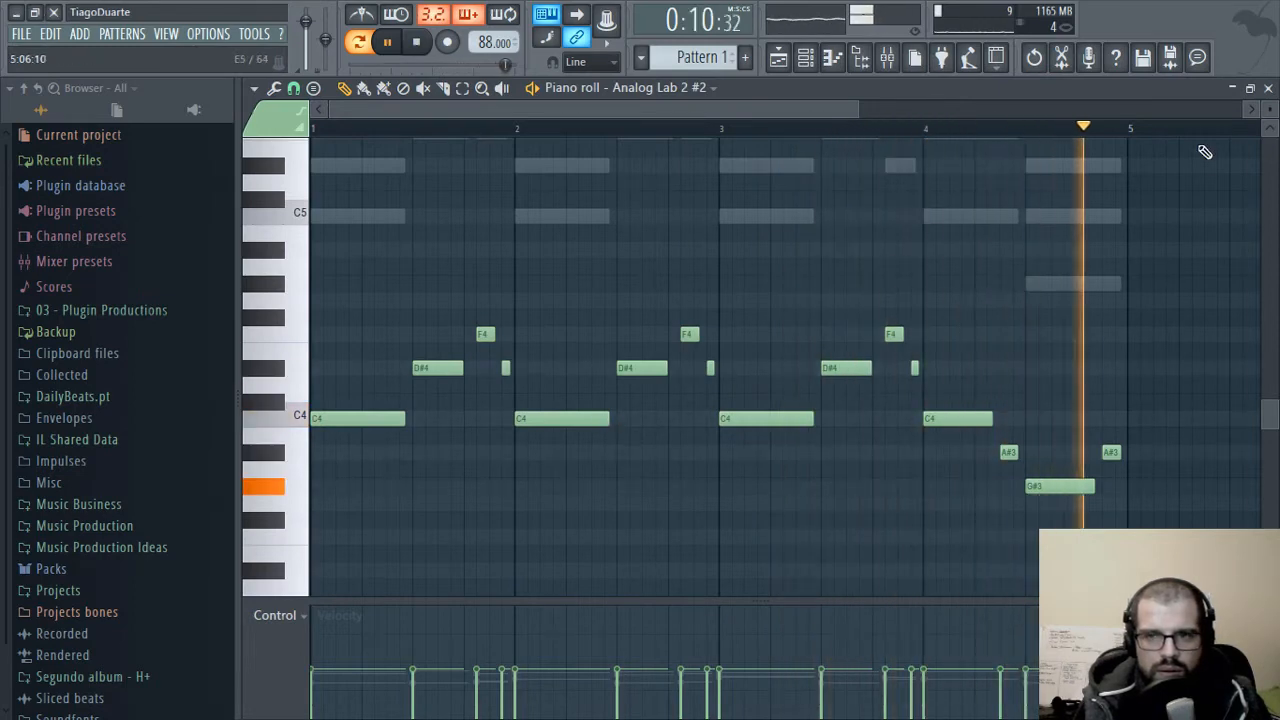
click(1268, 89)
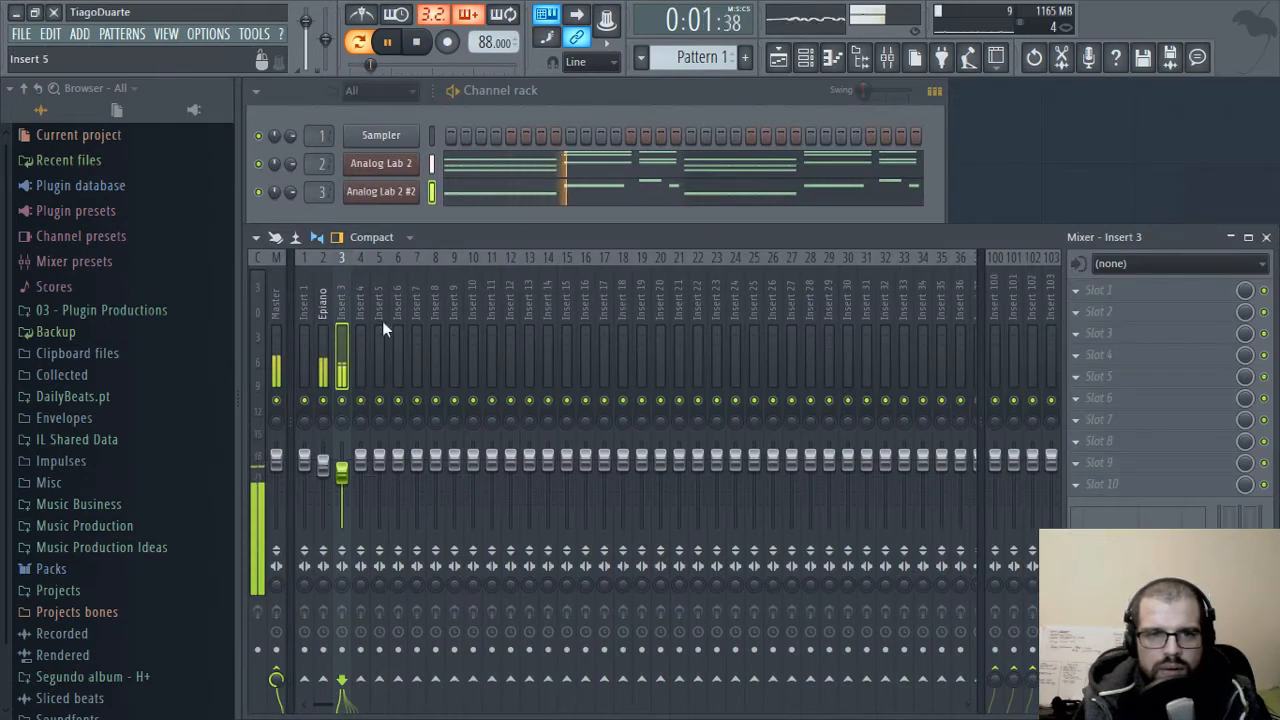
- Rename mixer track 3 as Bass and set its volume to about 88%
double_click(342, 310)
text(Bas)
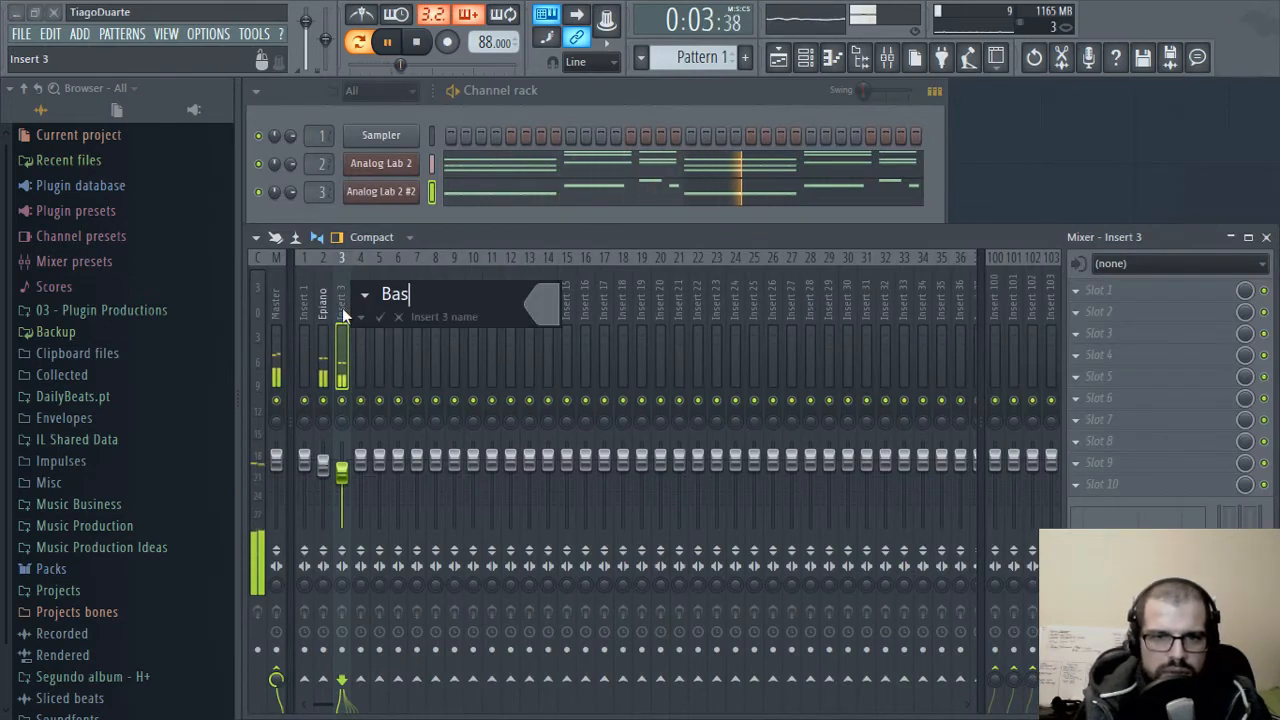
text(s)
key(Return)
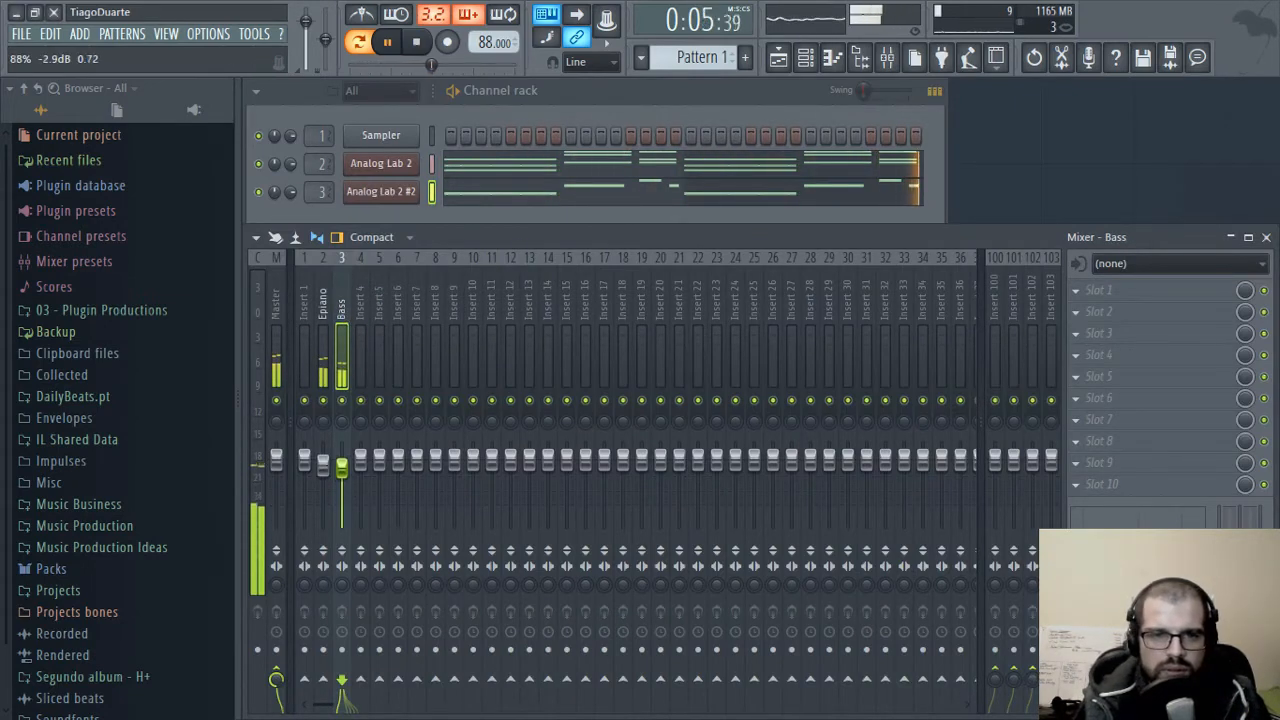
- Browse the DailyBeats.pt folder to the Kicks samples inside the Drum kit folder of 30 - Drum Kit 2
click(337, 215)
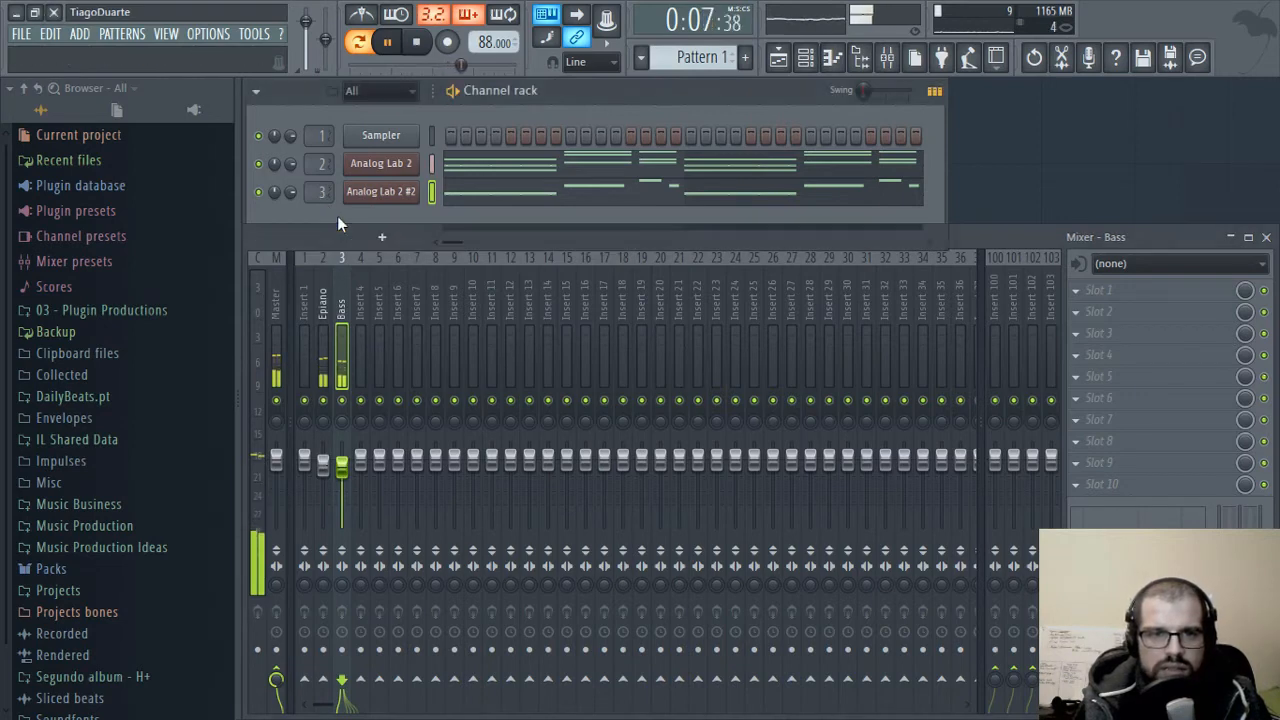
click(104, 400)
scroll(135, 368, down, 10)
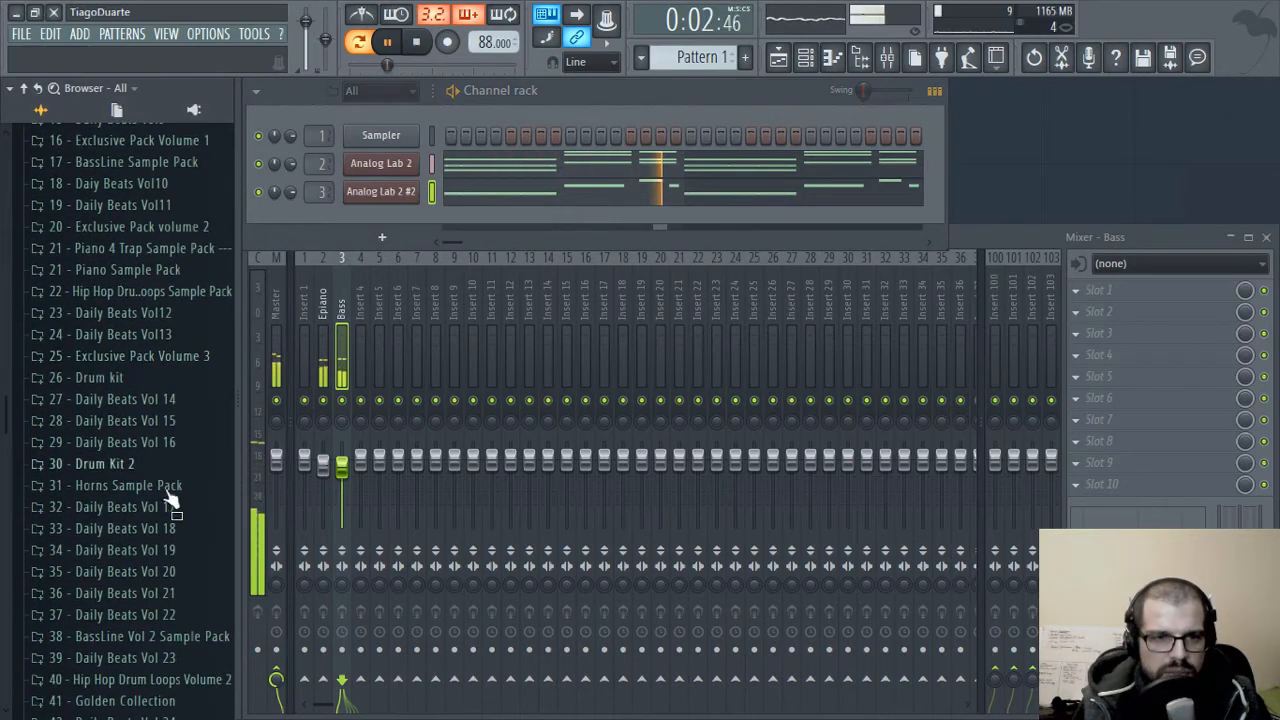
click(129, 470)
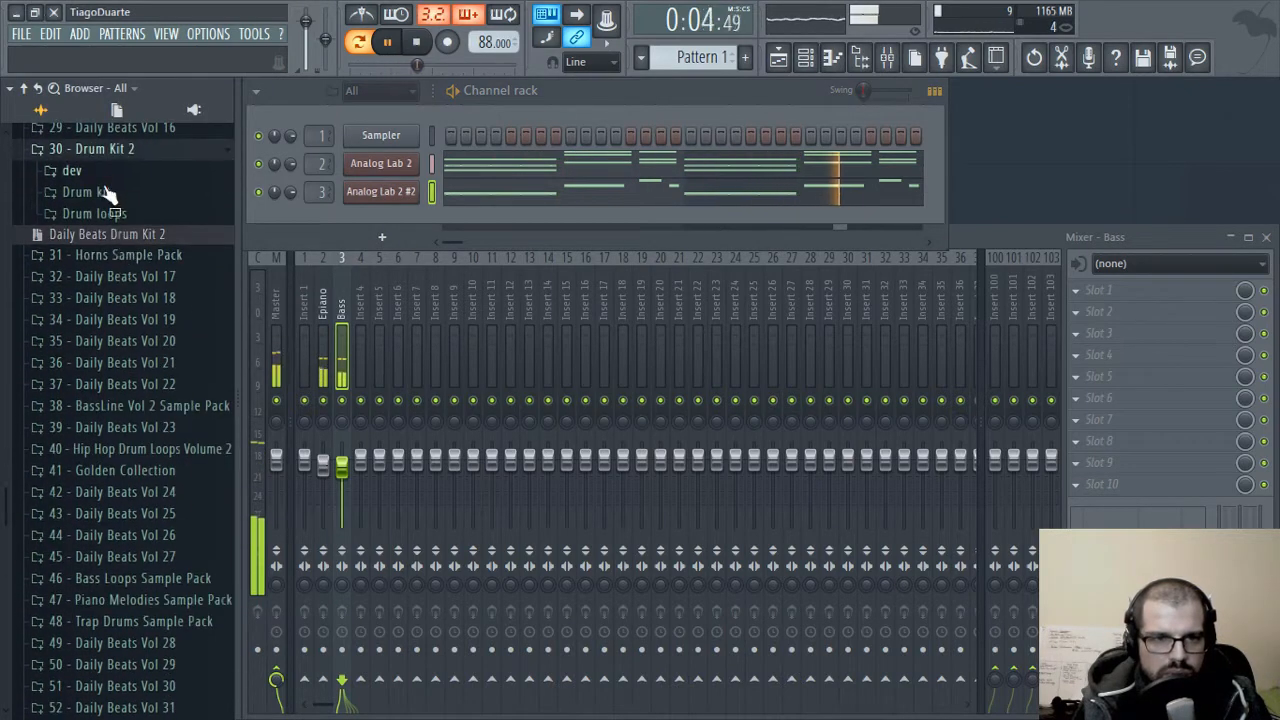
click(100, 191)
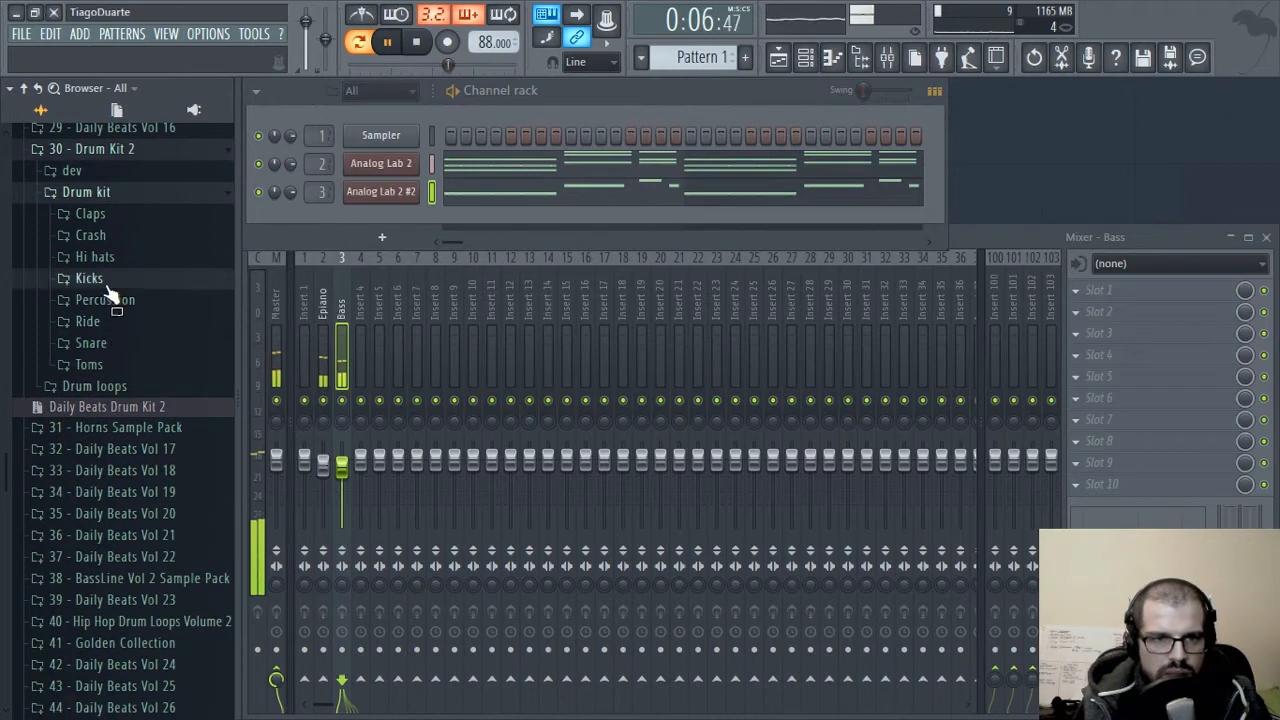
click(100, 279)
- Audition the kick samples from 06 - Kick through 22 - Kick against the playing pattern
click(115, 399)
click(115, 417)
click(118, 438)
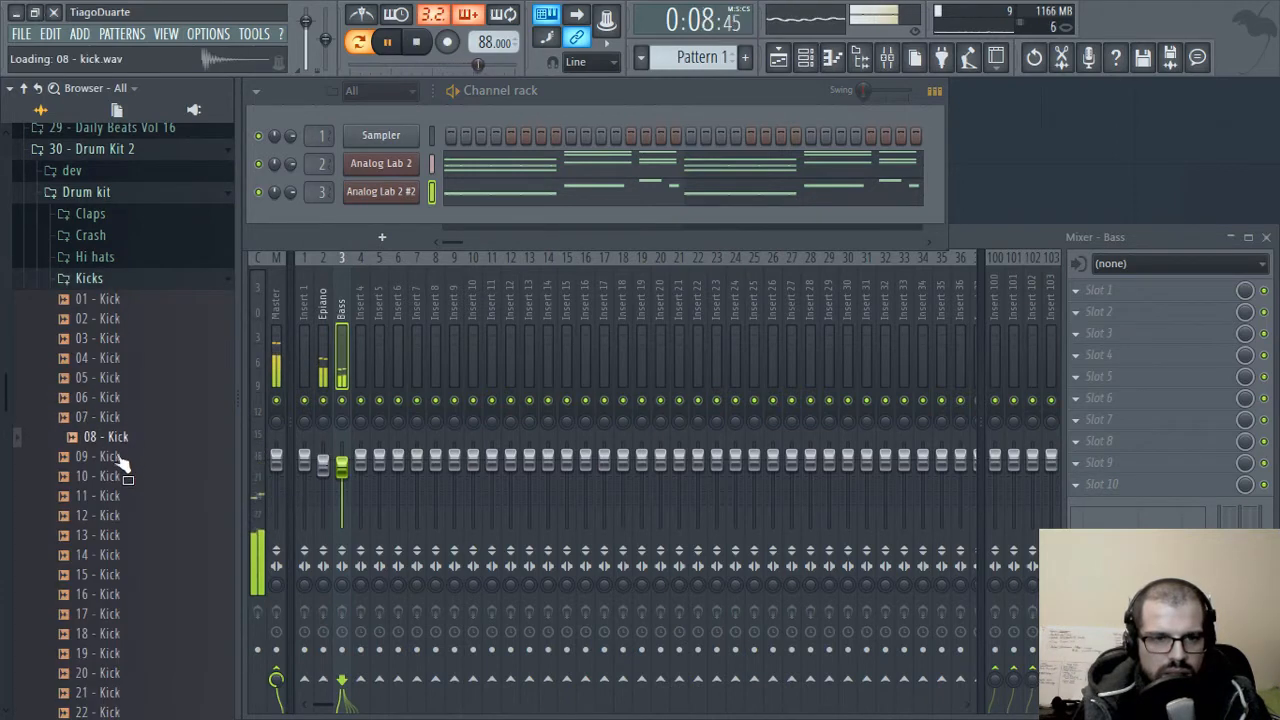
click(100, 457)
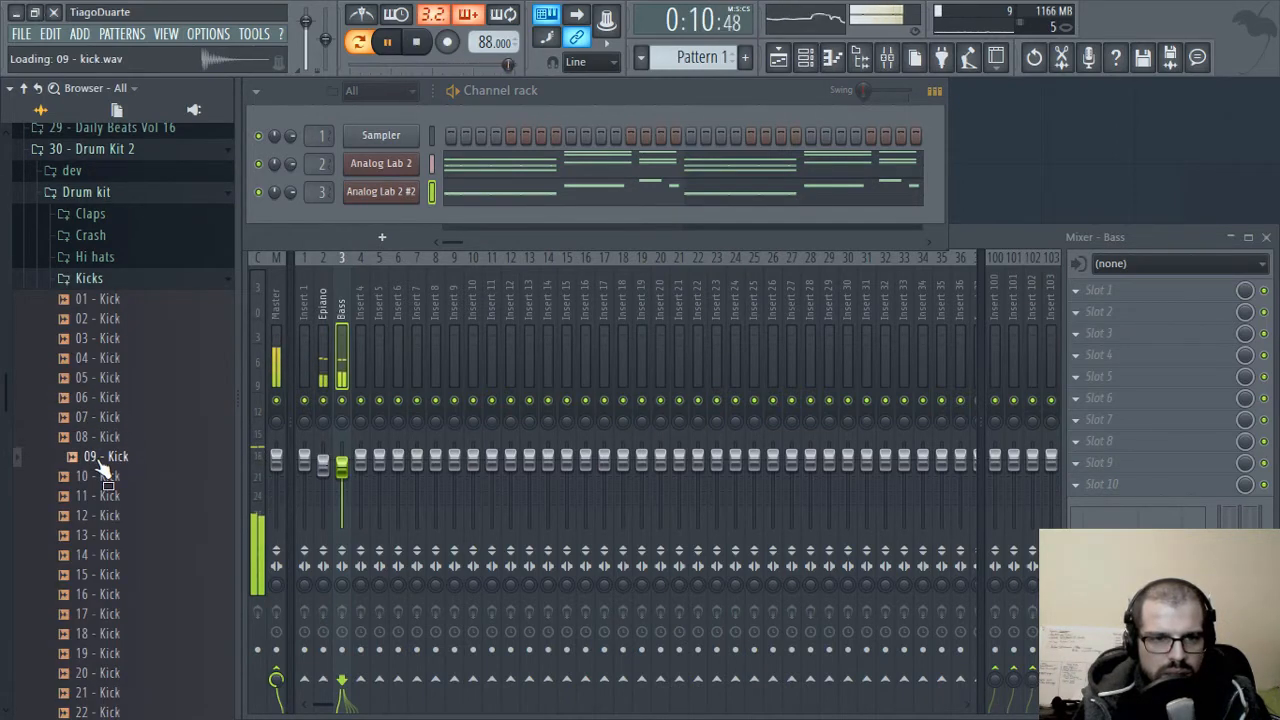
click(106, 477)
click(108, 497)
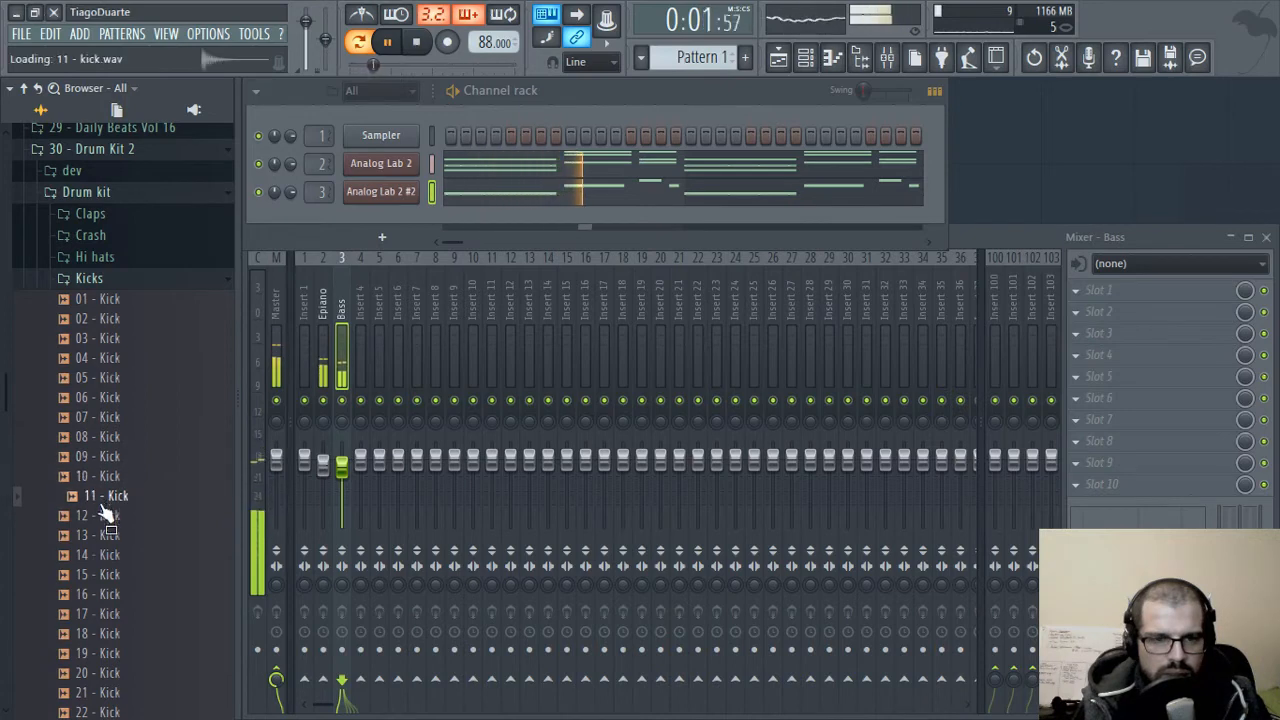
click(105, 516)
click(100, 536)
click(100, 556)
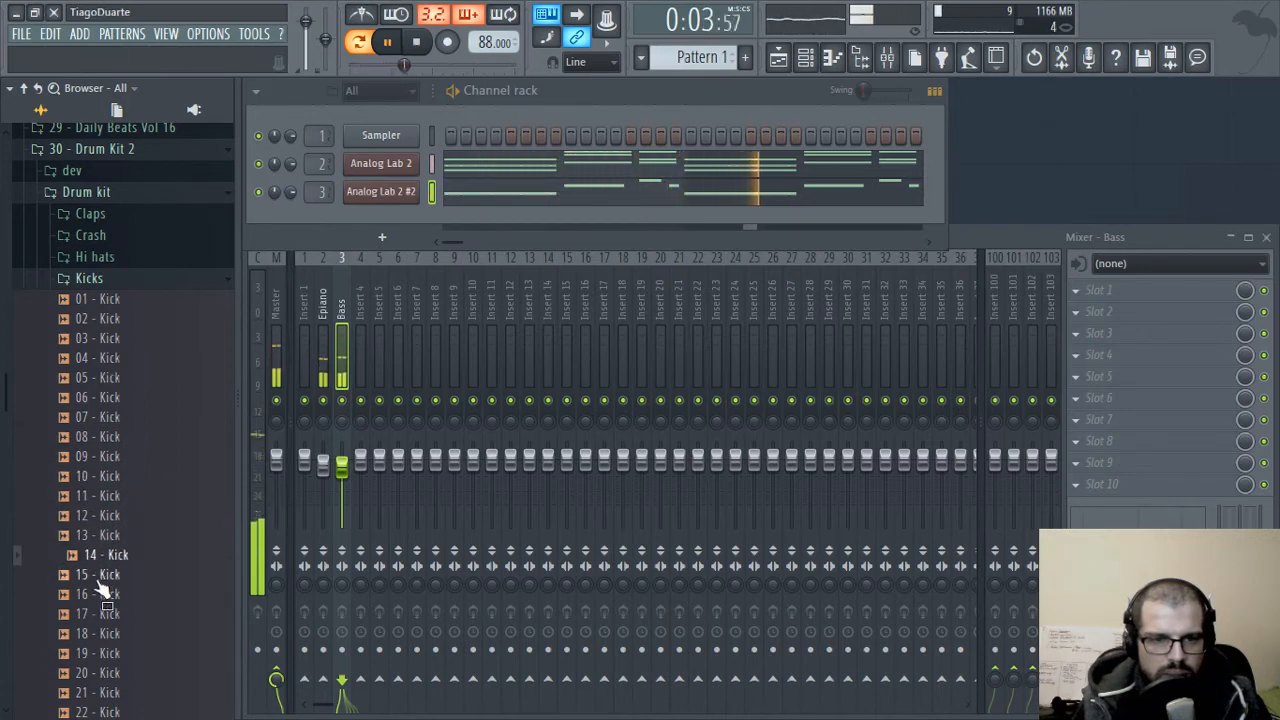
click(100, 575)
click(102, 594)
click(104, 614)
click(106, 634)
click(106, 656)
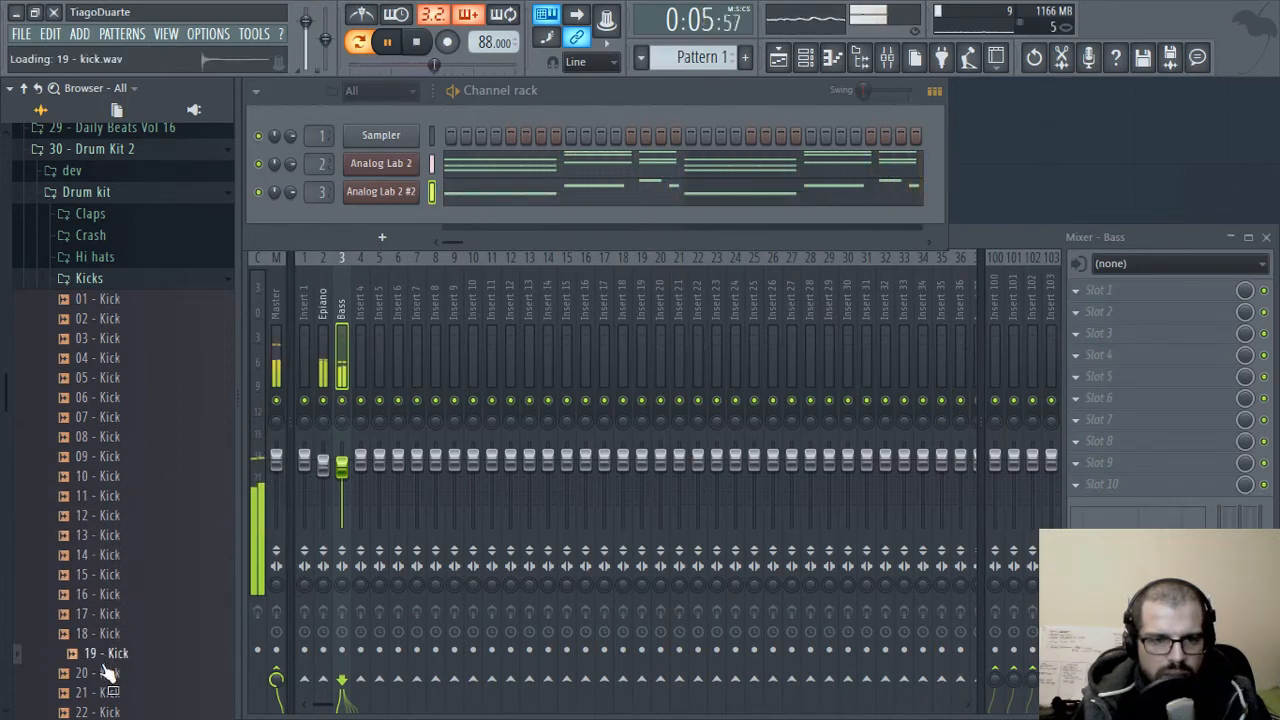
click(106, 672)
click(106, 692)
click(106, 710)
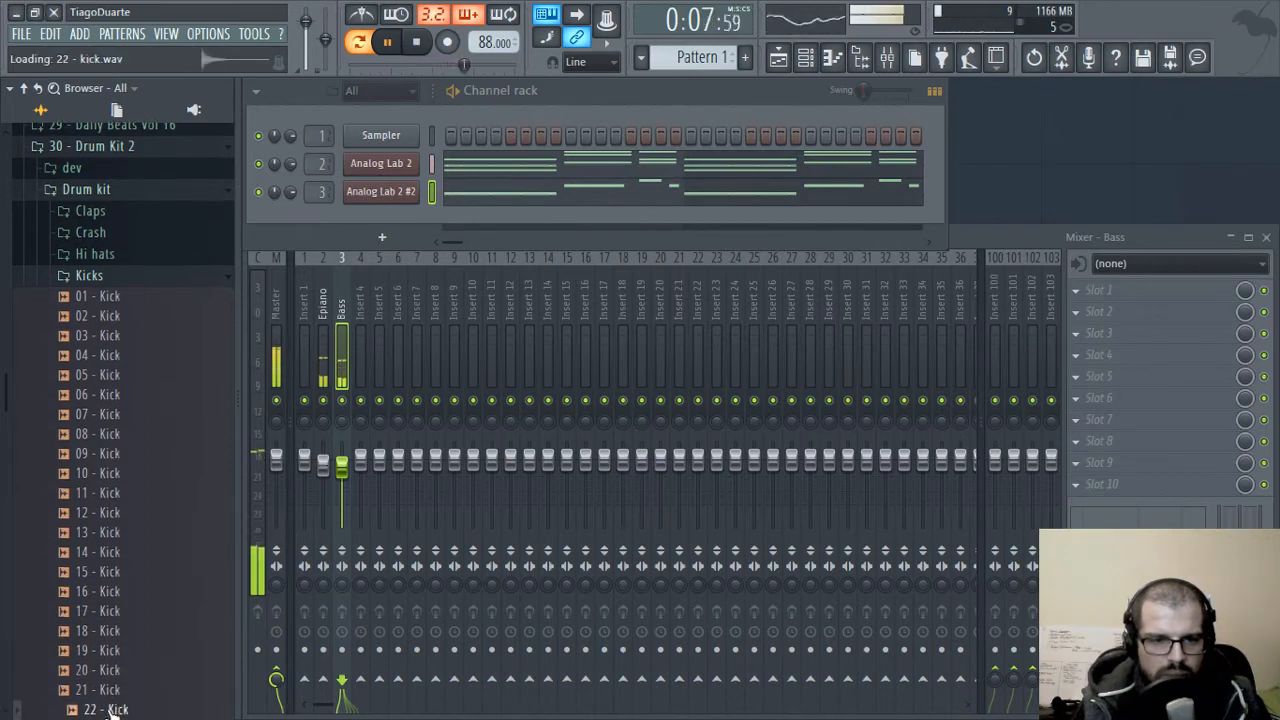
- Compare kick samples 23 to 26 and add 26 - Kick to the Channel rack as a new channel
scroll(187, 402, down, 4)
click(92, 496)
click(98, 513)
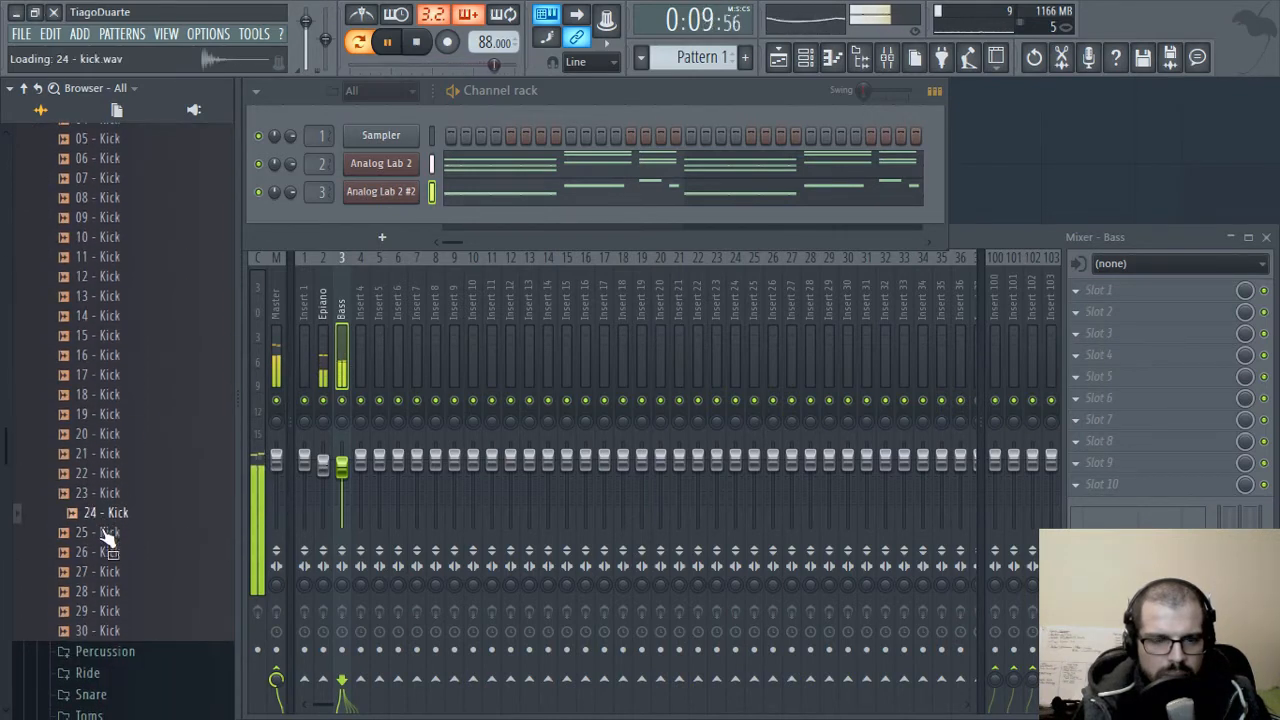
click(104, 532)
click(110, 551)
click(108, 535)
click(108, 517)
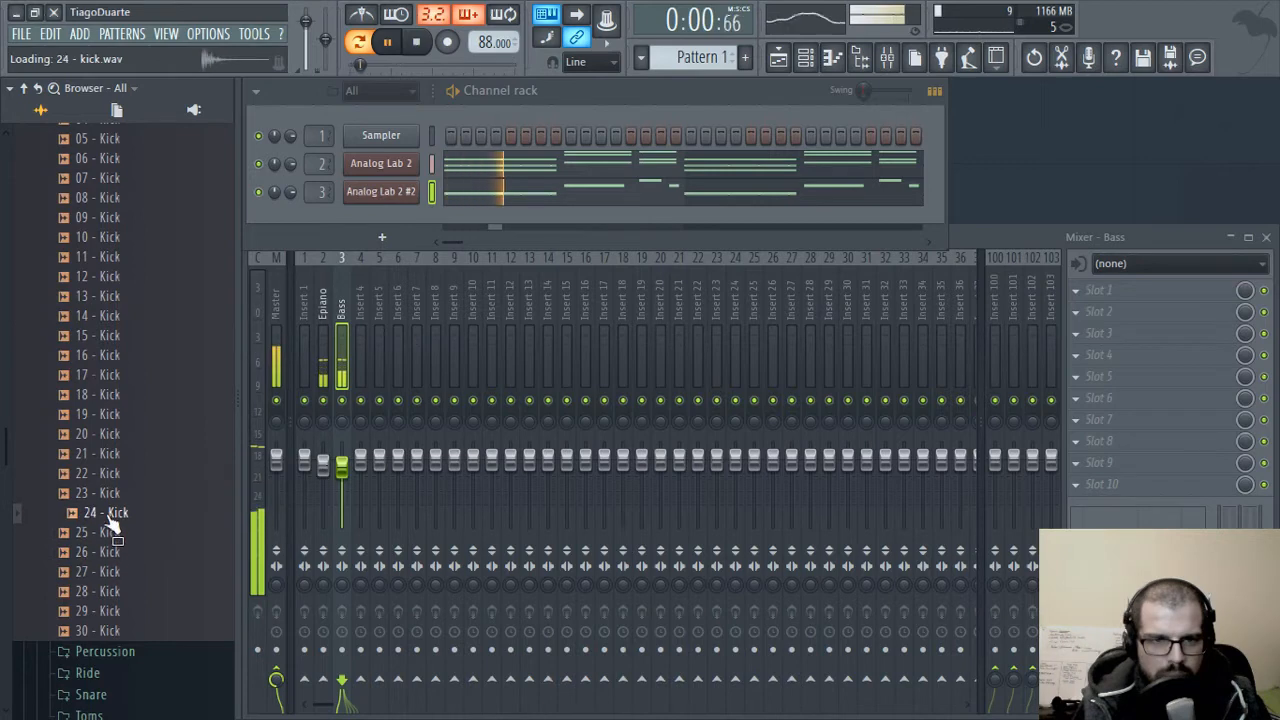
click(114, 557)
drag(116, 568, 370, 216)
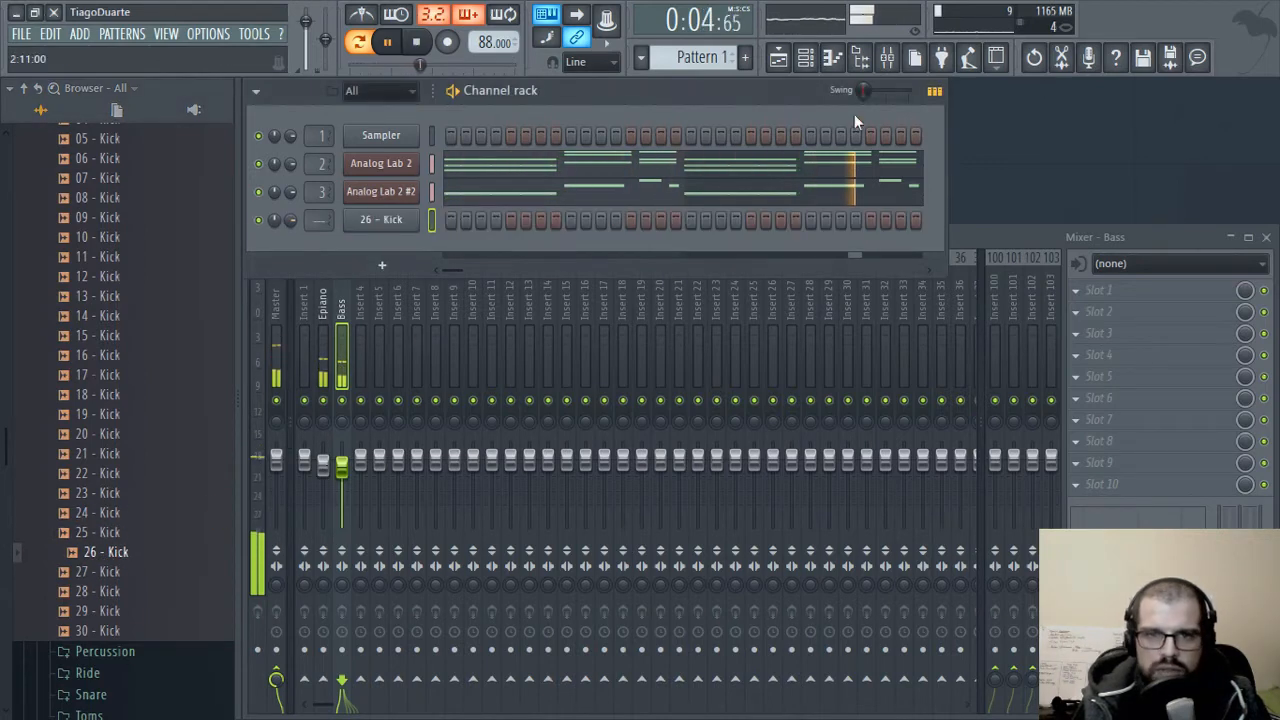
- Stop playback and place Pattern 1 at bar 1 on Track 1 of the Playlist
key(space)
click(778, 57)
click(371, 166)
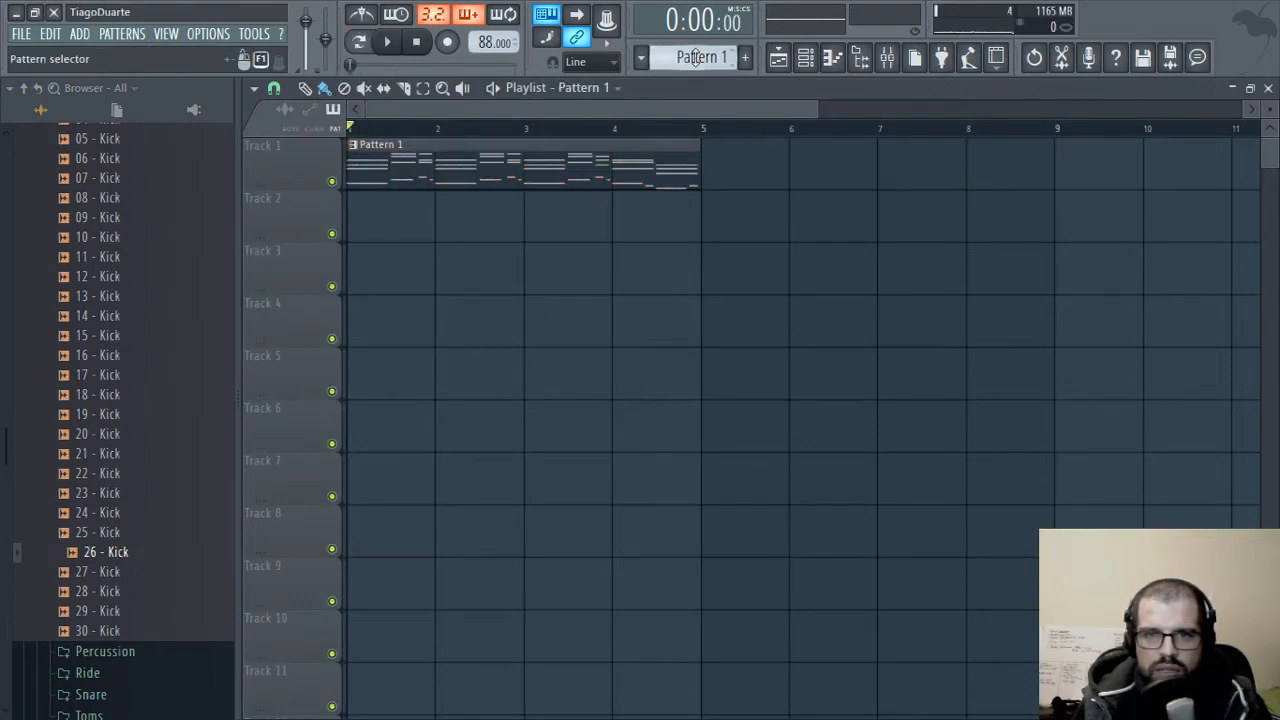
- Place two two-bar clips of Pattern 2 on Track 2, select bars 1 to 4 as the loop range, and close the Playlist
click(375, 226)
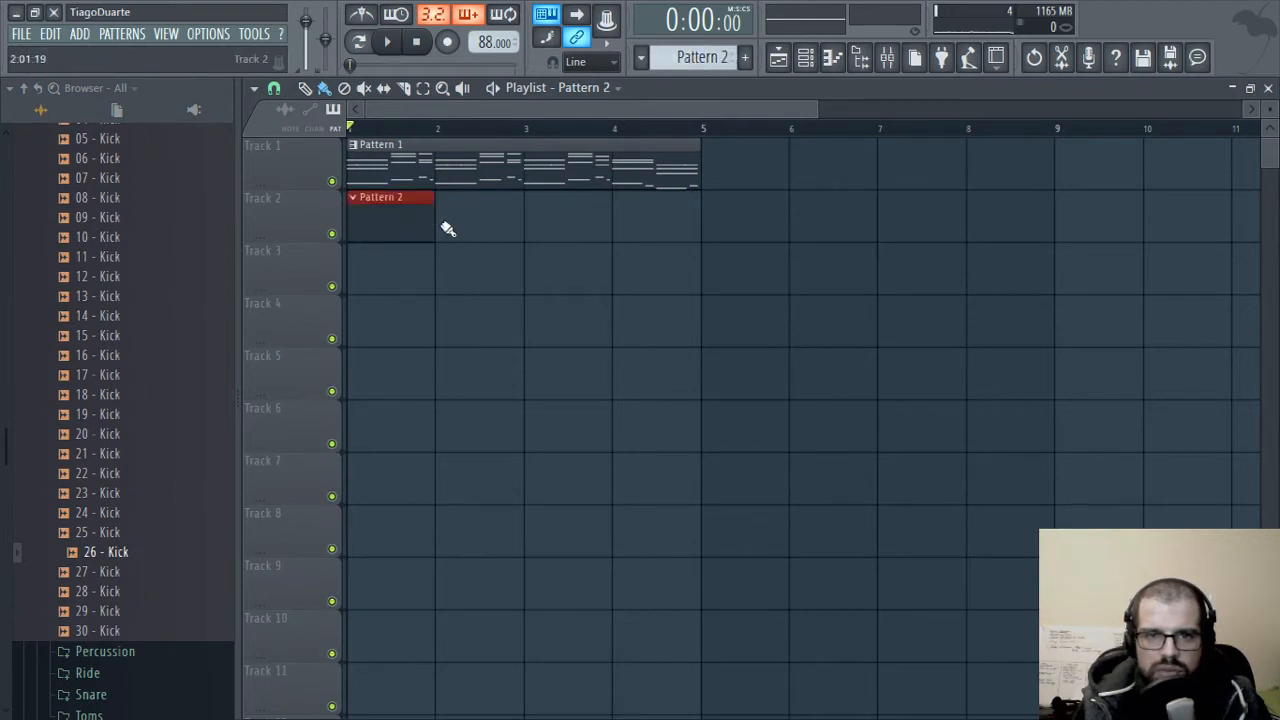
drag(432, 228, 548, 234)
click(568, 228)
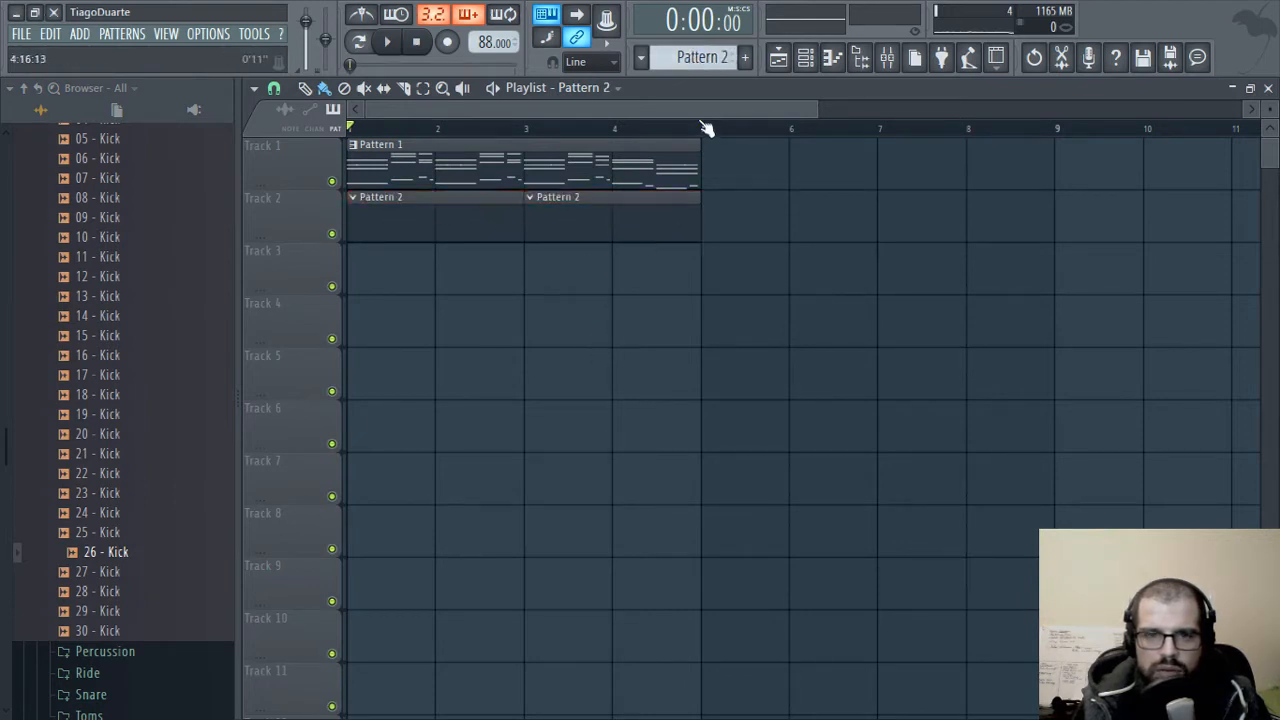
drag(706, 128, 350, 128)
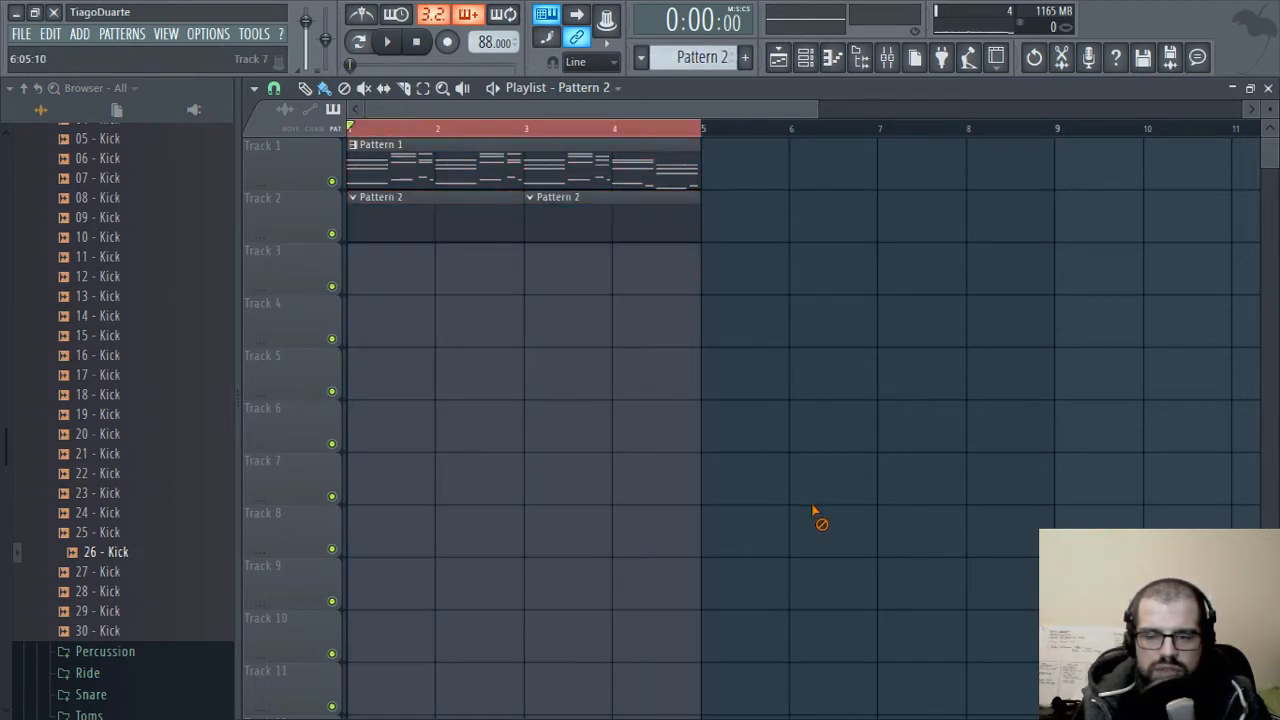
click(1268, 88)
- Program the 26 - Kick channel in Pattern 2 with hits on steps 1, 9, 14, 17, 25 and 30
click(451, 220)
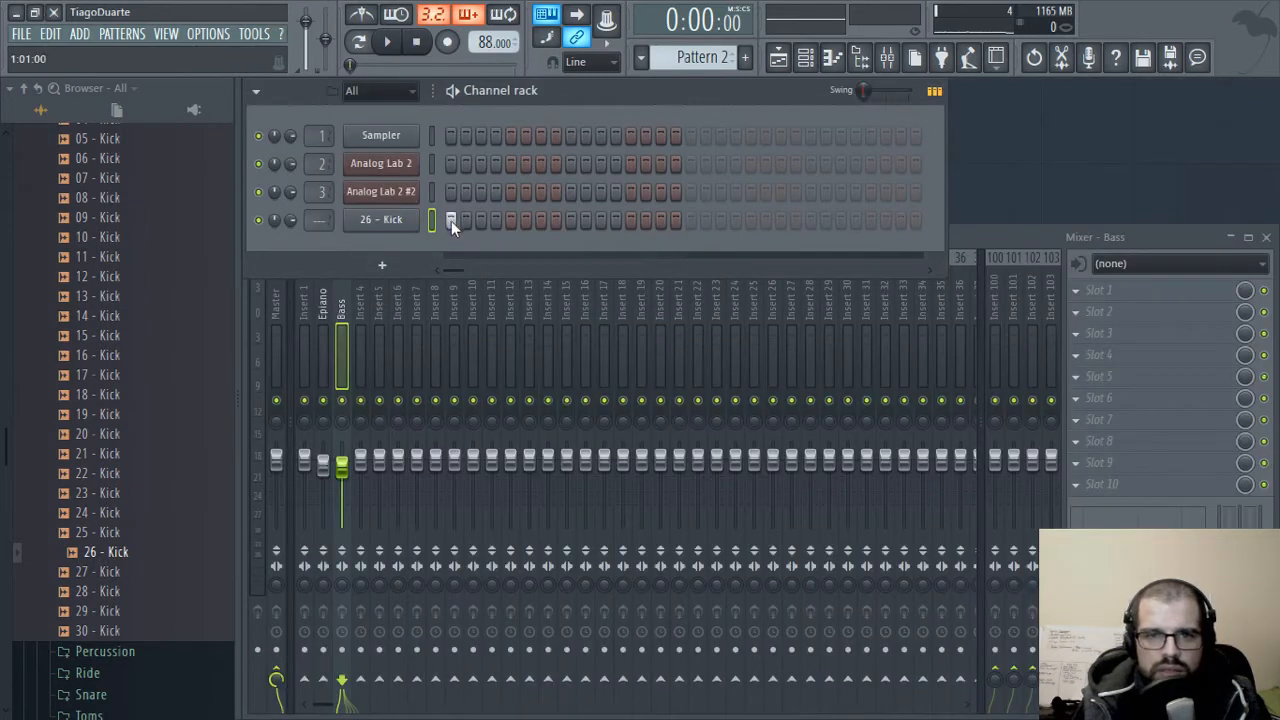
key(space)
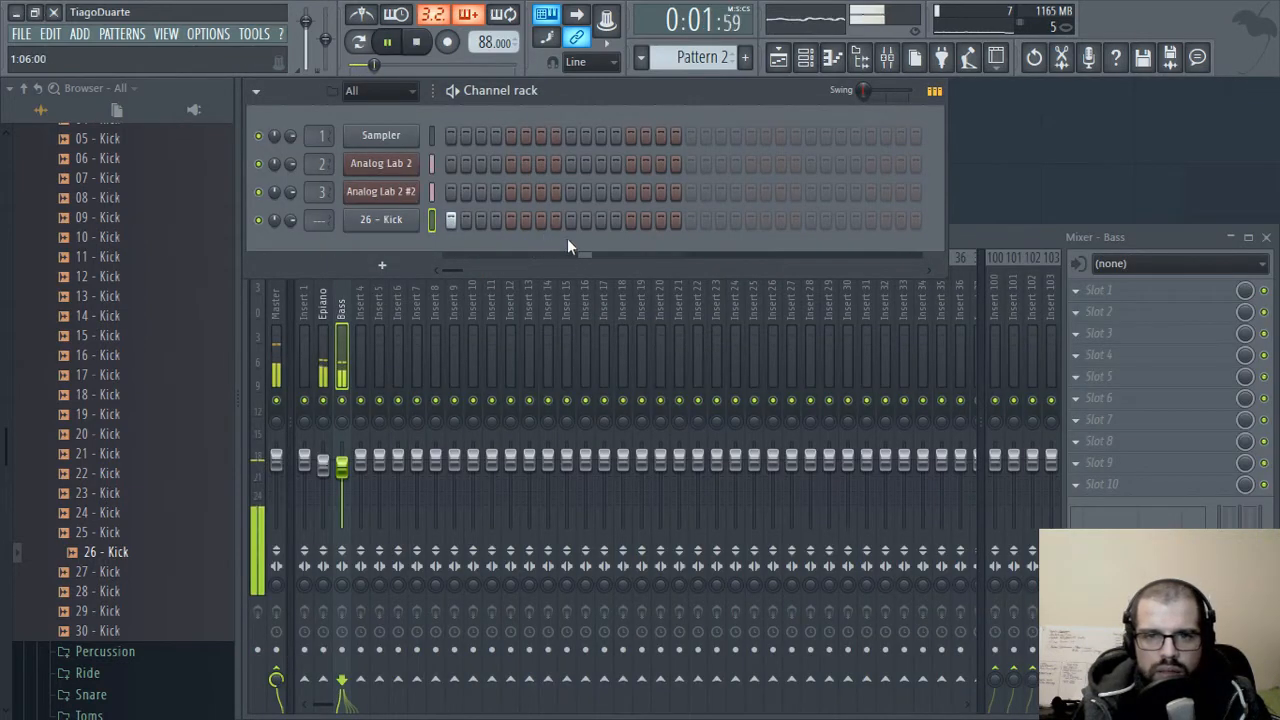
click(570, 220)
key(space)
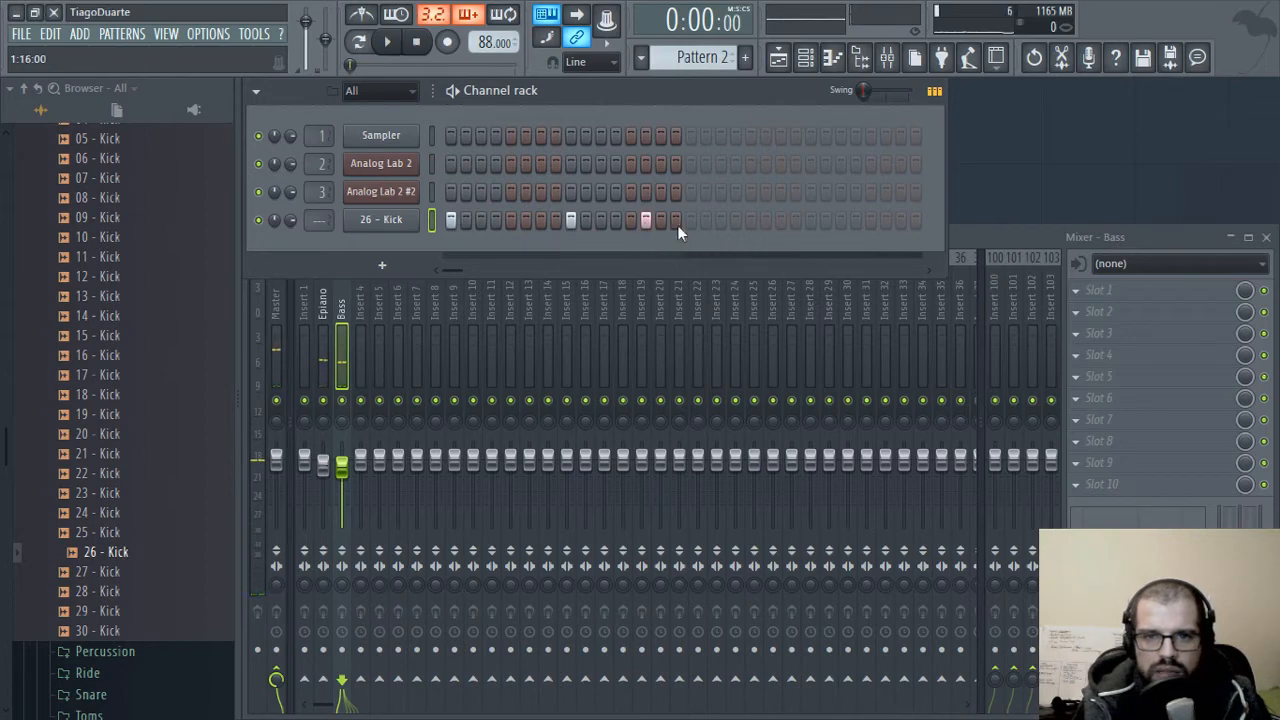
click(691, 220)
key(space)
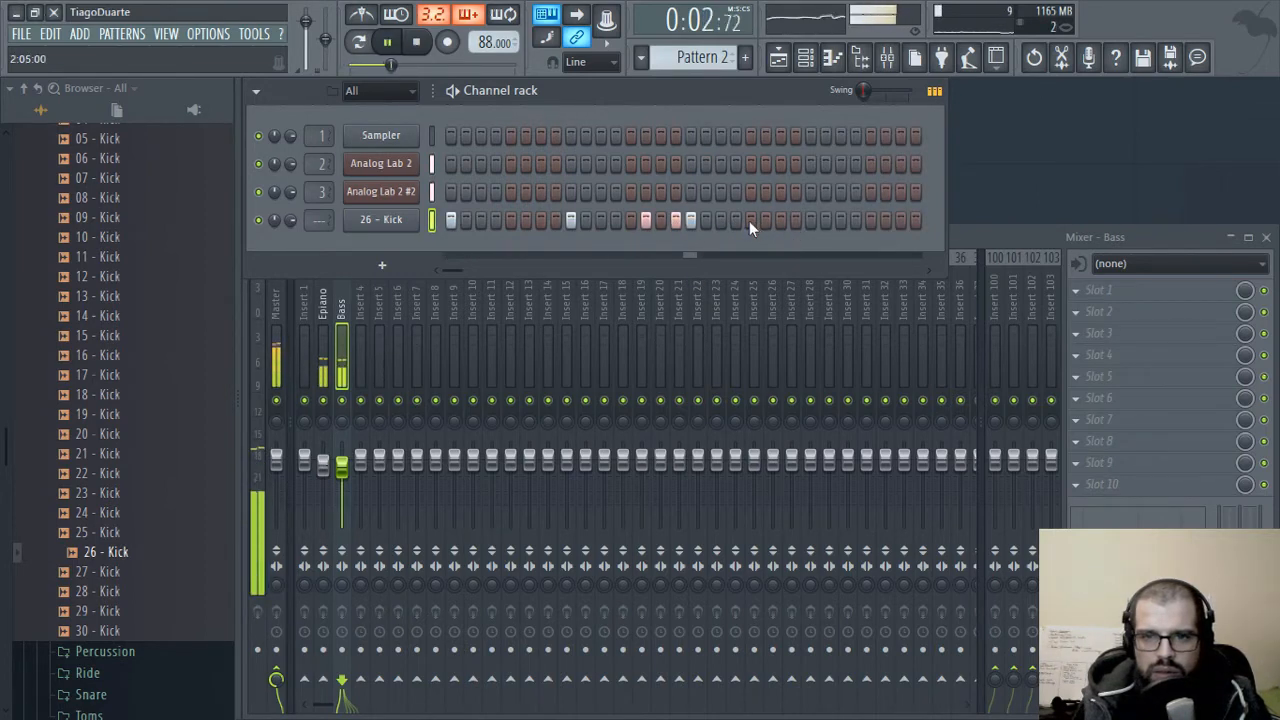
click(810, 221)
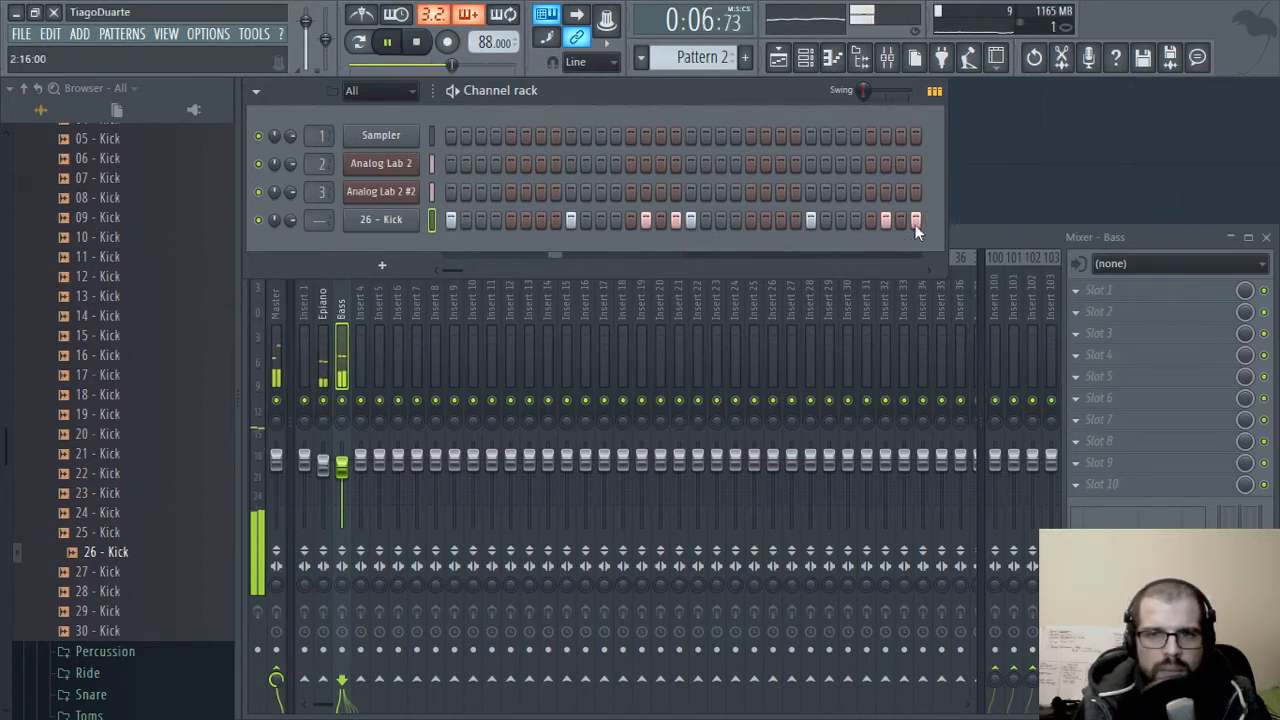
click(675, 219)
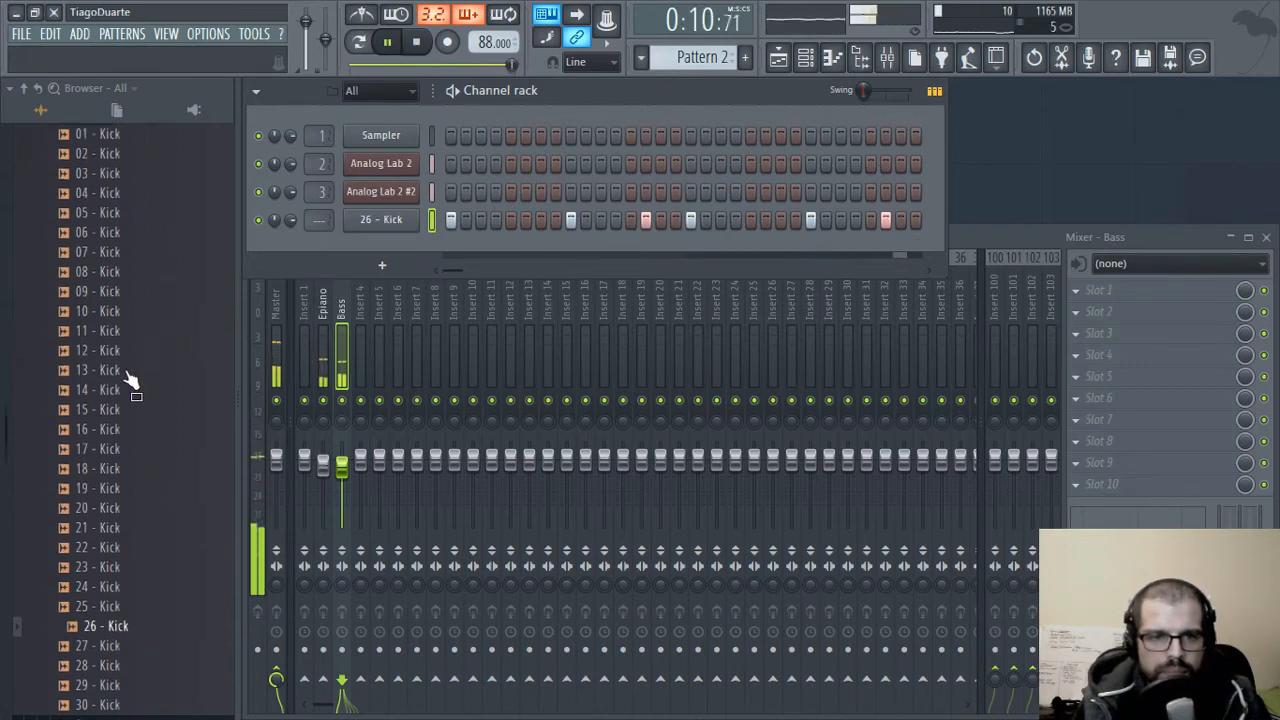
- Collapse the Kicks samples and open the Snare folder of the drum kit
scroll(140, 390, up, 5)
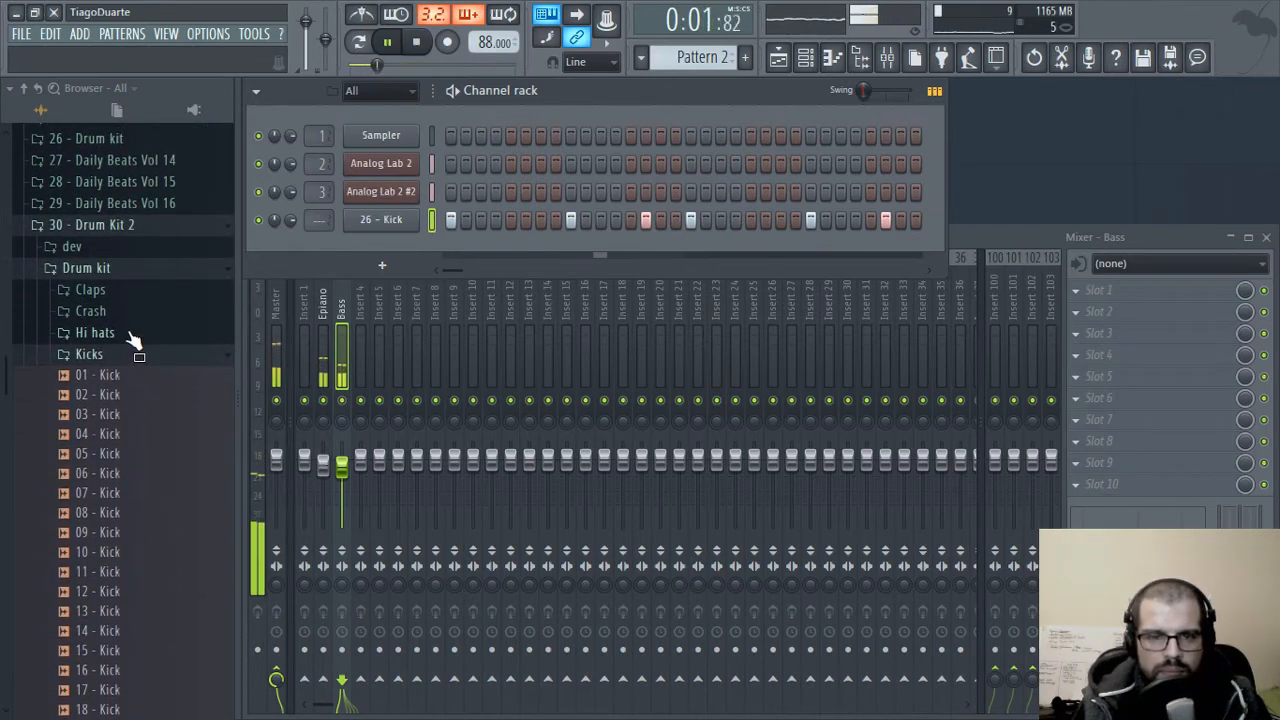
click(88, 355)
click(90, 311)
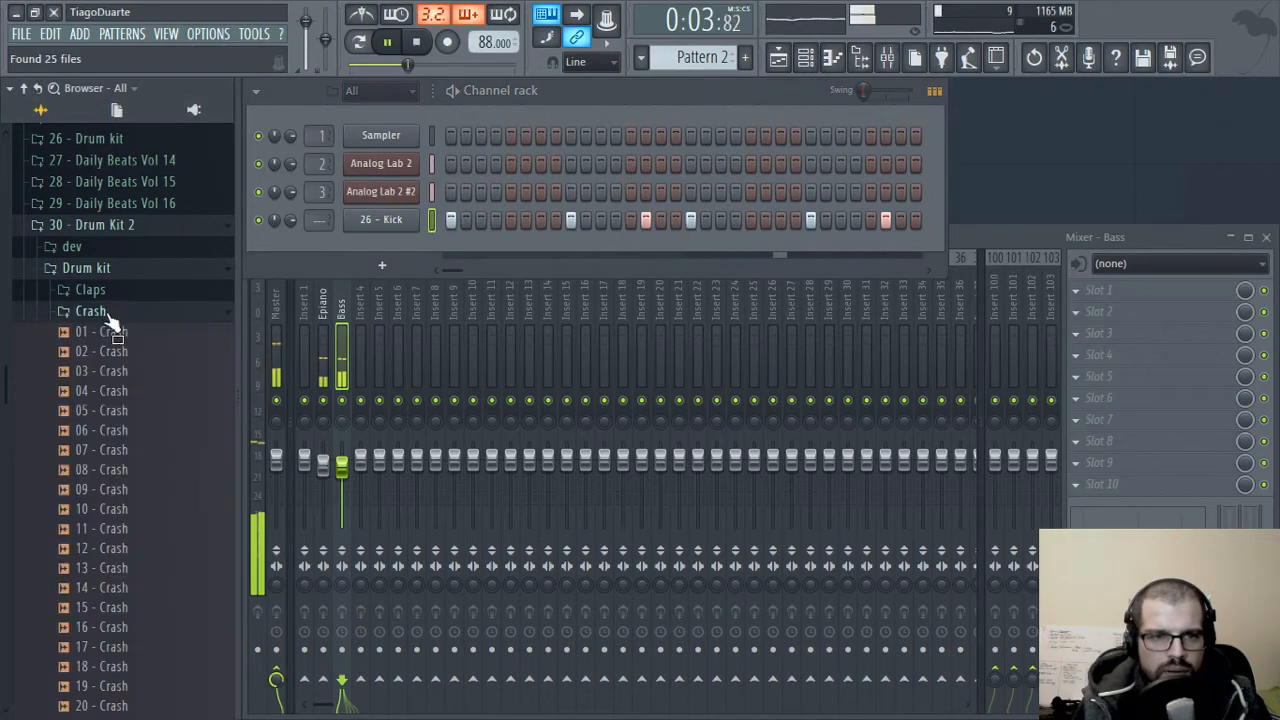
click(125, 313)
click(126, 420)
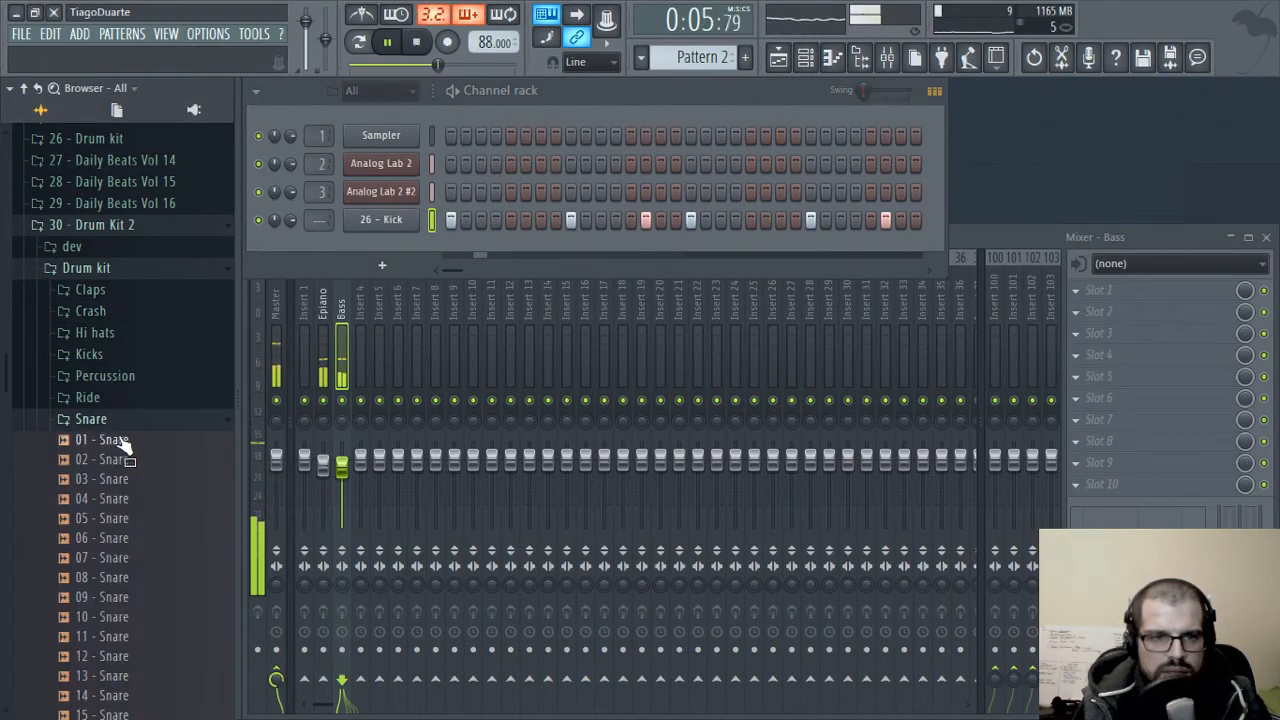
- Audition the snare samples from 01 - Snare through 27 - Snare while the beat plays
click(125, 442)
click(122, 459)
click(116, 480)
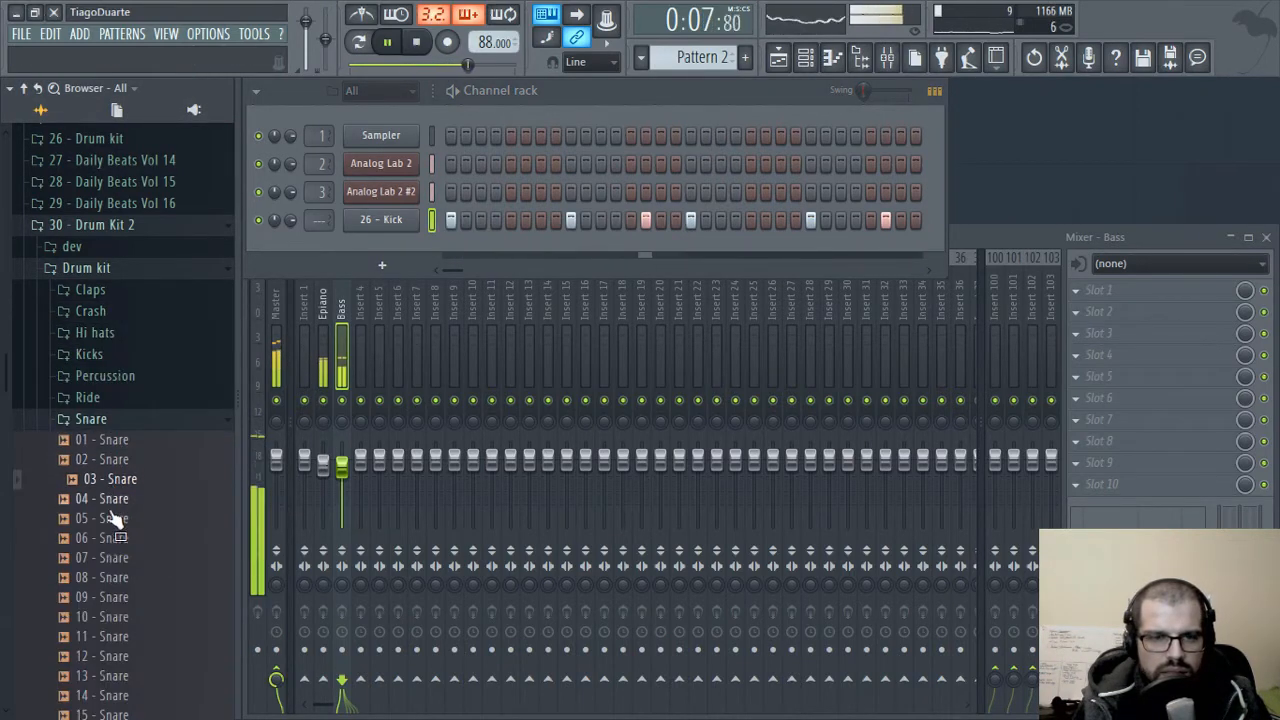
click(115, 500)
click(114, 518)
click(113, 538)
click(113, 557)
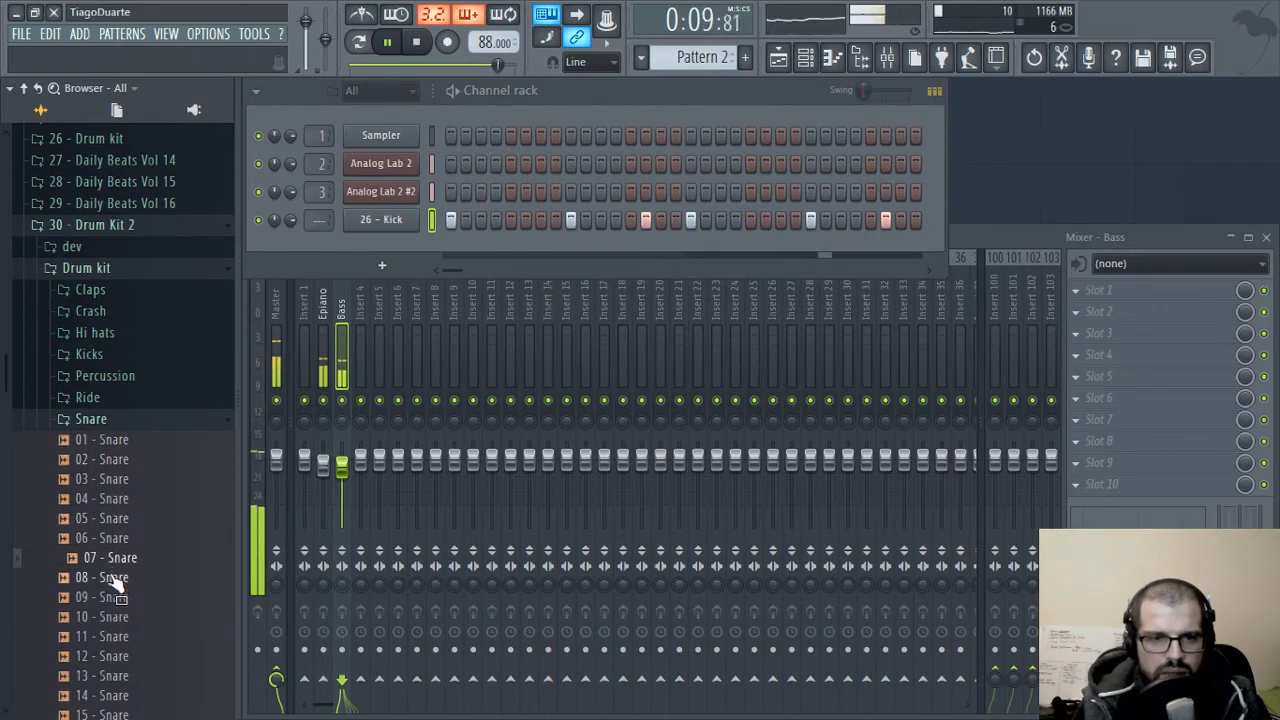
click(112, 577)
click(112, 557)
scroll(171, 434, down, 4)
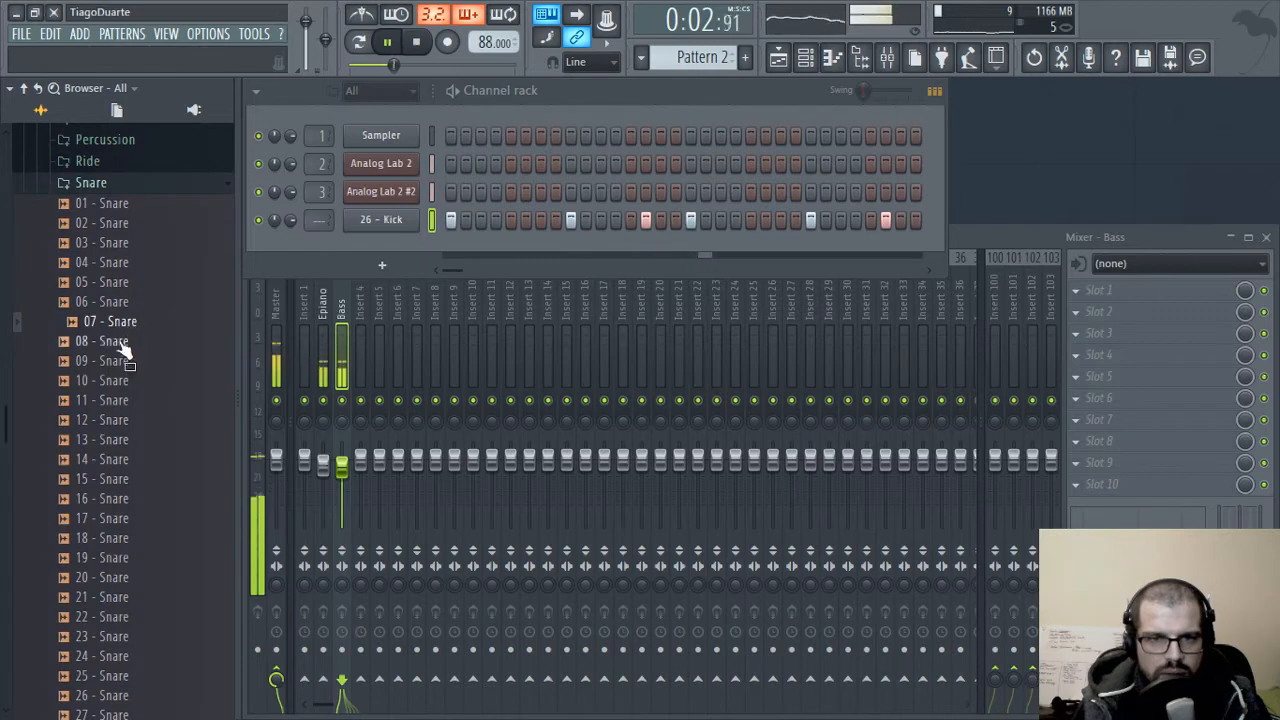
click(115, 343)
click(114, 361)
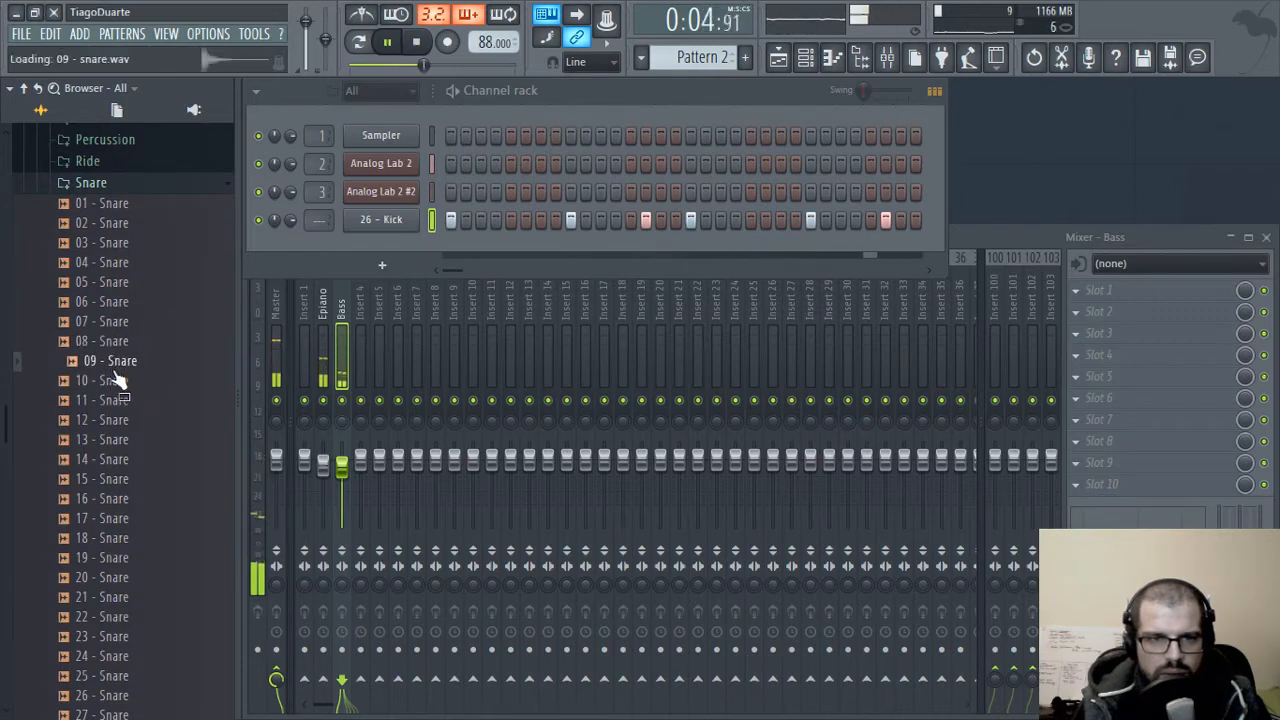
click(114, 380)
click(114, 400)
click(114, 420)
click(112, 441)
click(113, 459)
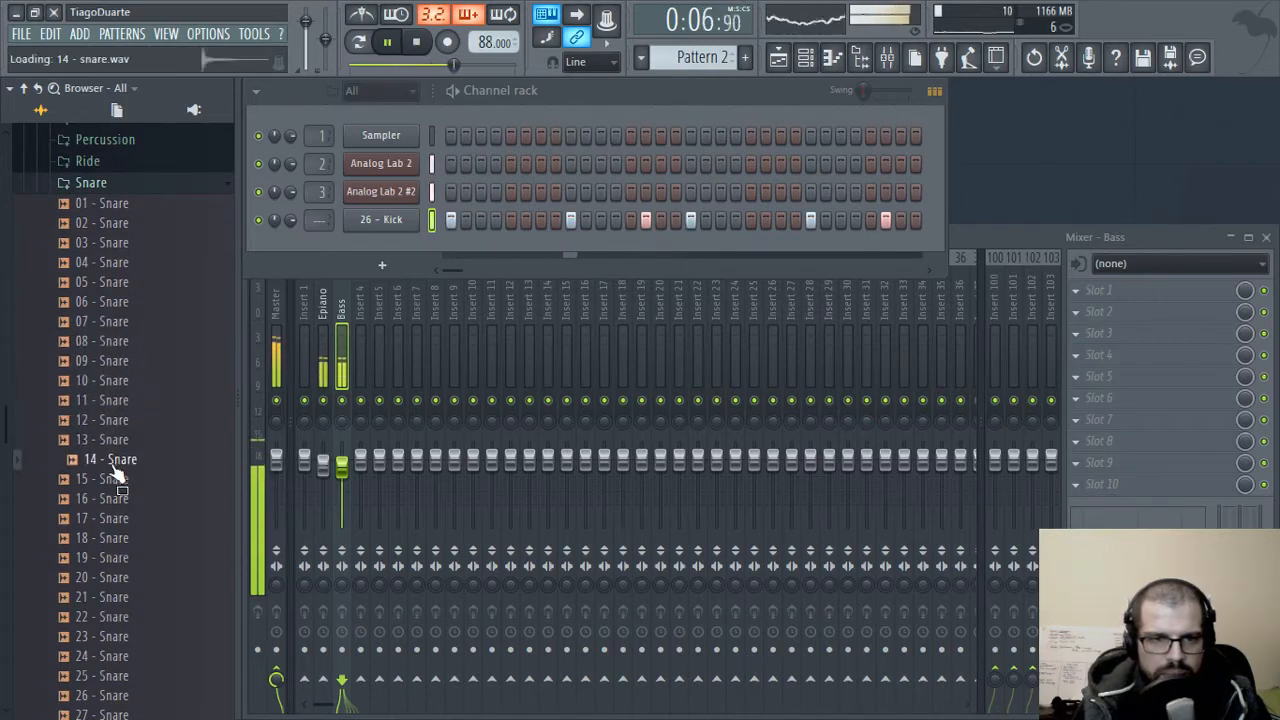
click(114, 479)
click(115, 498)
click(158, 520)
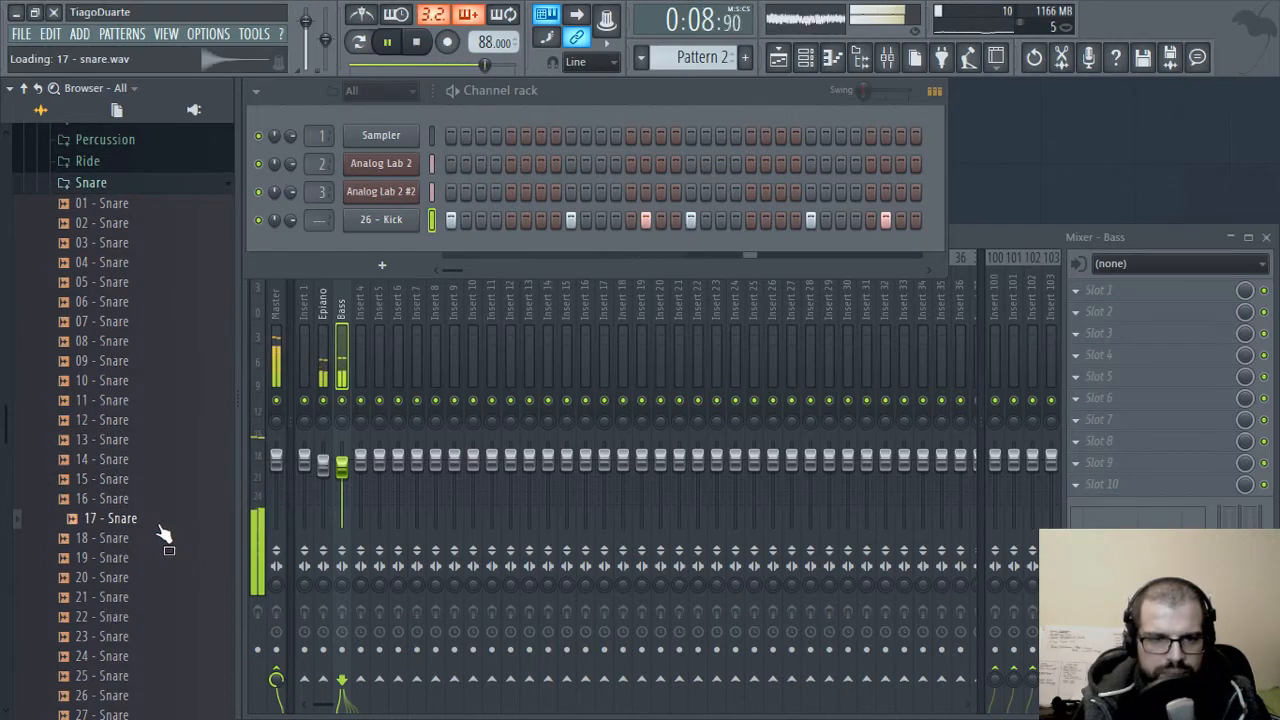
click(118, 539)
click(118, 558)
click(120, 578)
click(115, 598)
click(112, 617)
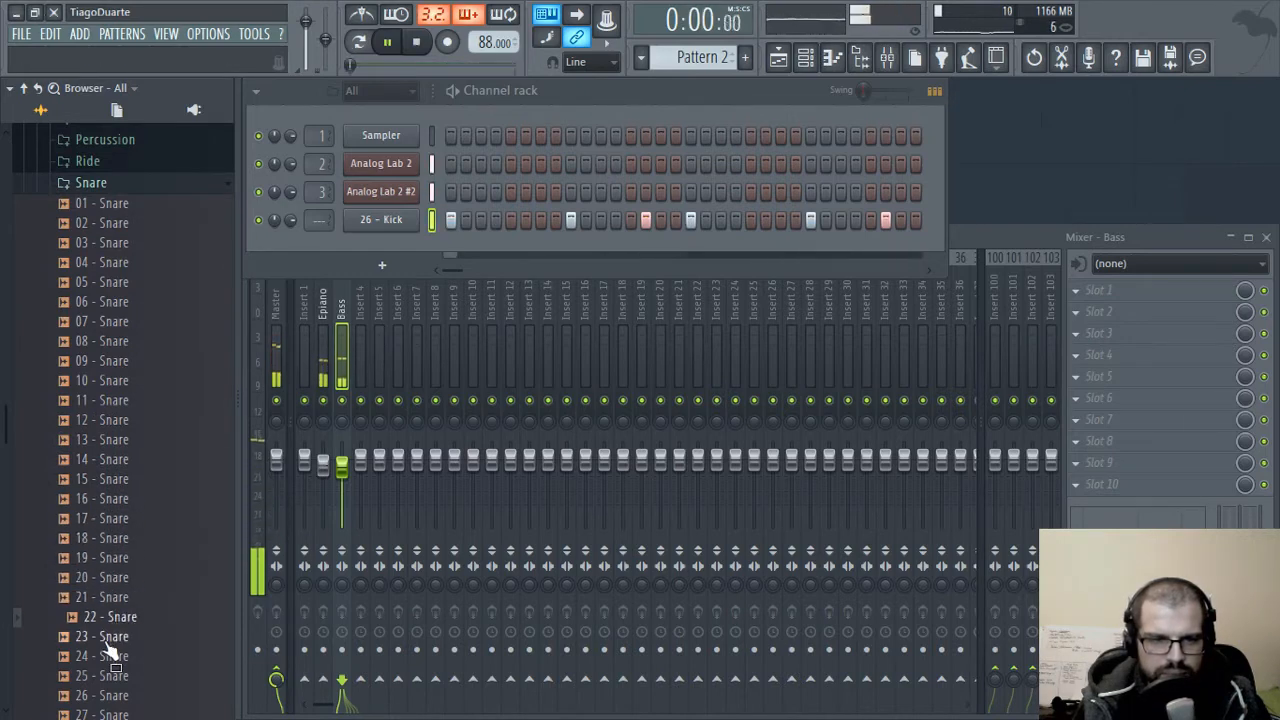
click(112, 637)
click(111, 656)
click(110, 676)
click(109, 695)
click(105, 712)
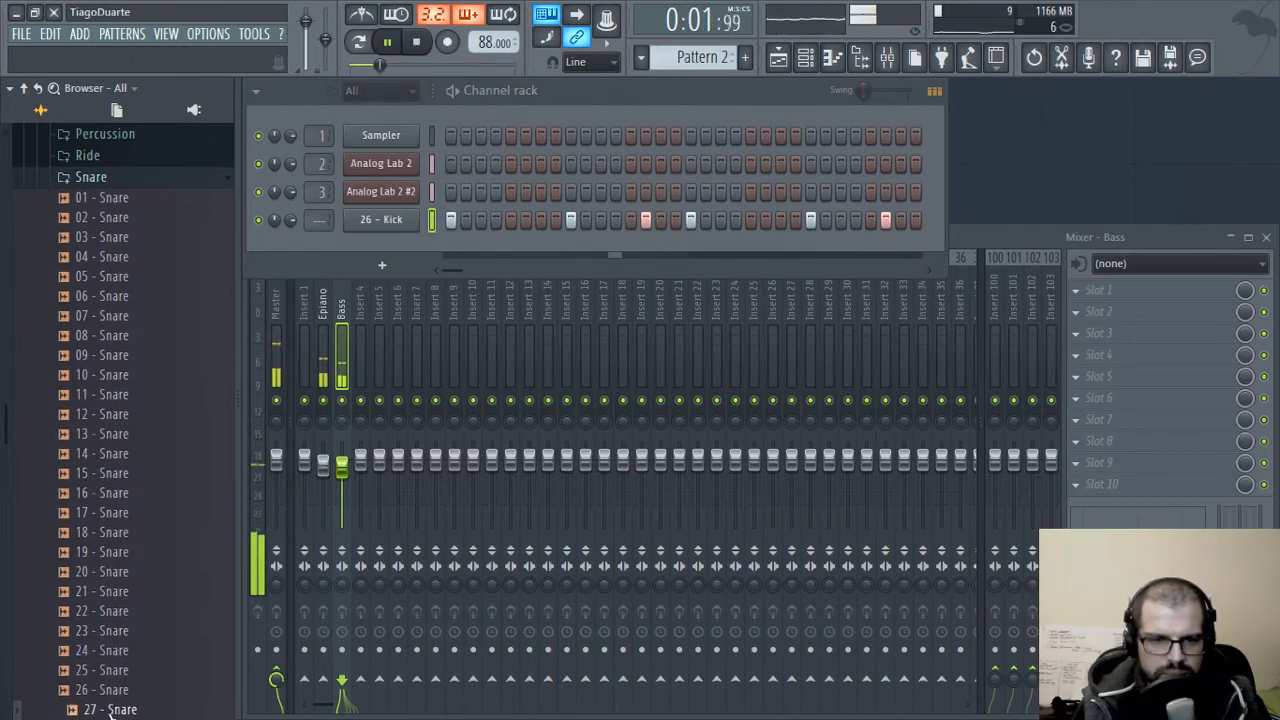
- Compare snare samples 28 to 32 and add 29 - Snare to the Channel rack as a new channel
scroll(177, 571, down, 4)
click(117, 496)
click(118, 514)
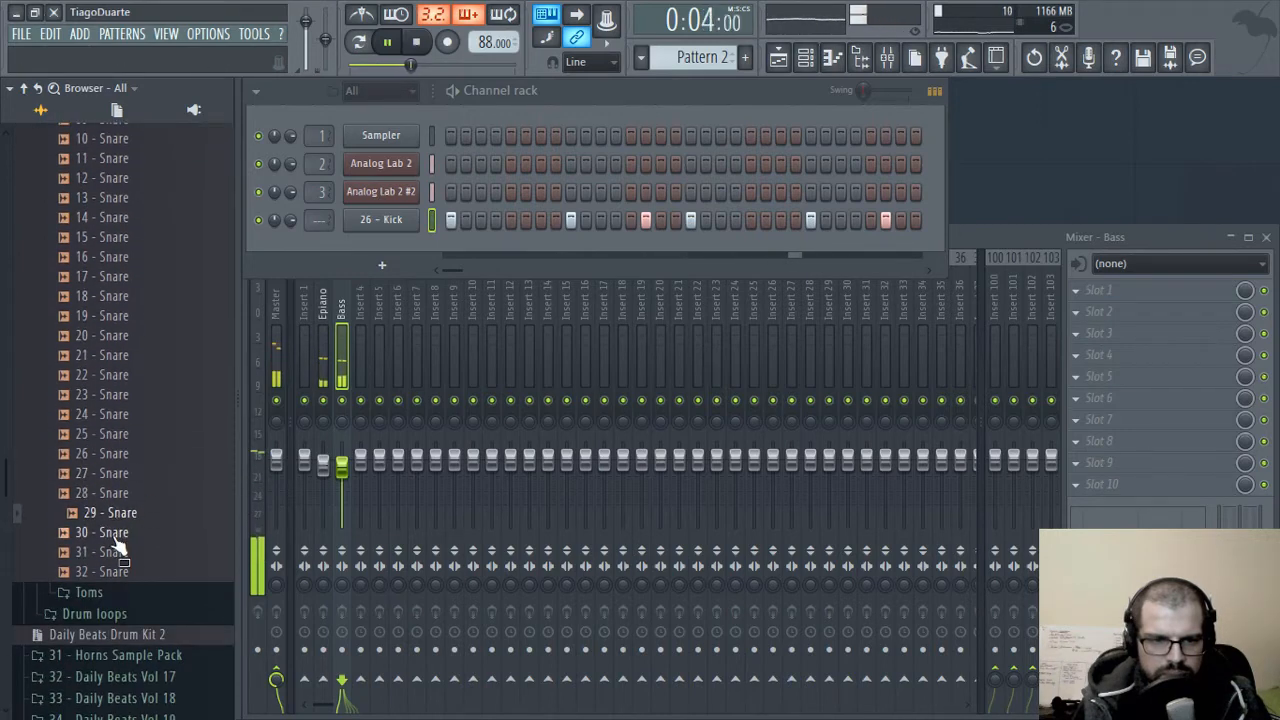
click(117, 535)
click(115, 554)
click(117, 537)
click(116, 515)
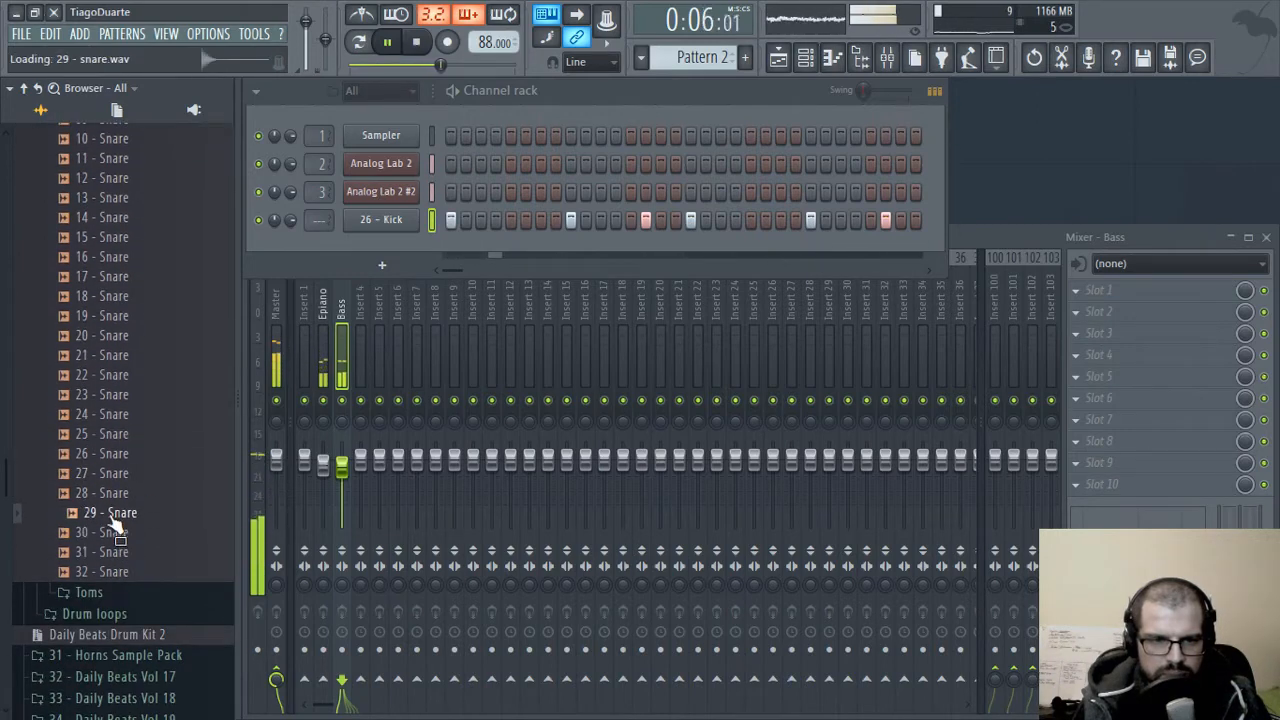
click(111, 554)
click(110, 575)
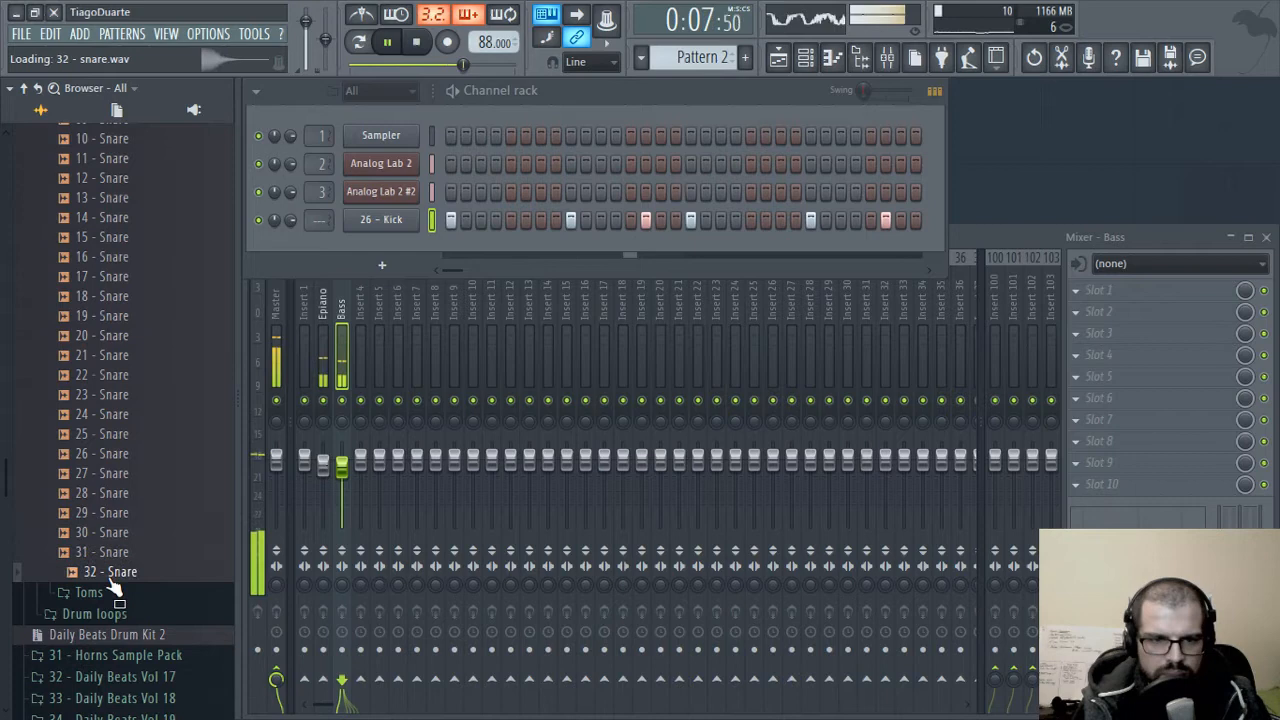
click(109, 514)
drag(106, 520, 368, 248)
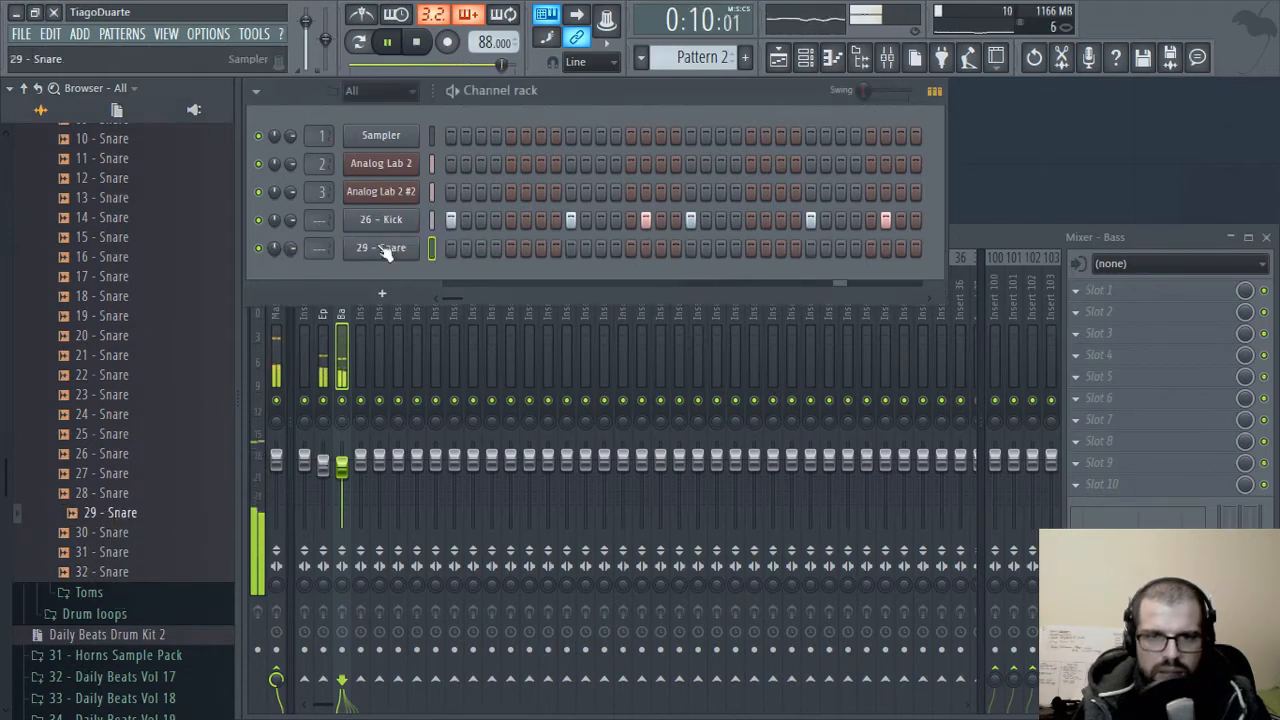
- Program the 29 - Snare channel in Pattern 2 with hits on steps 5, 13, 21 and 29 only
click(509, 248)
click(631, 250)
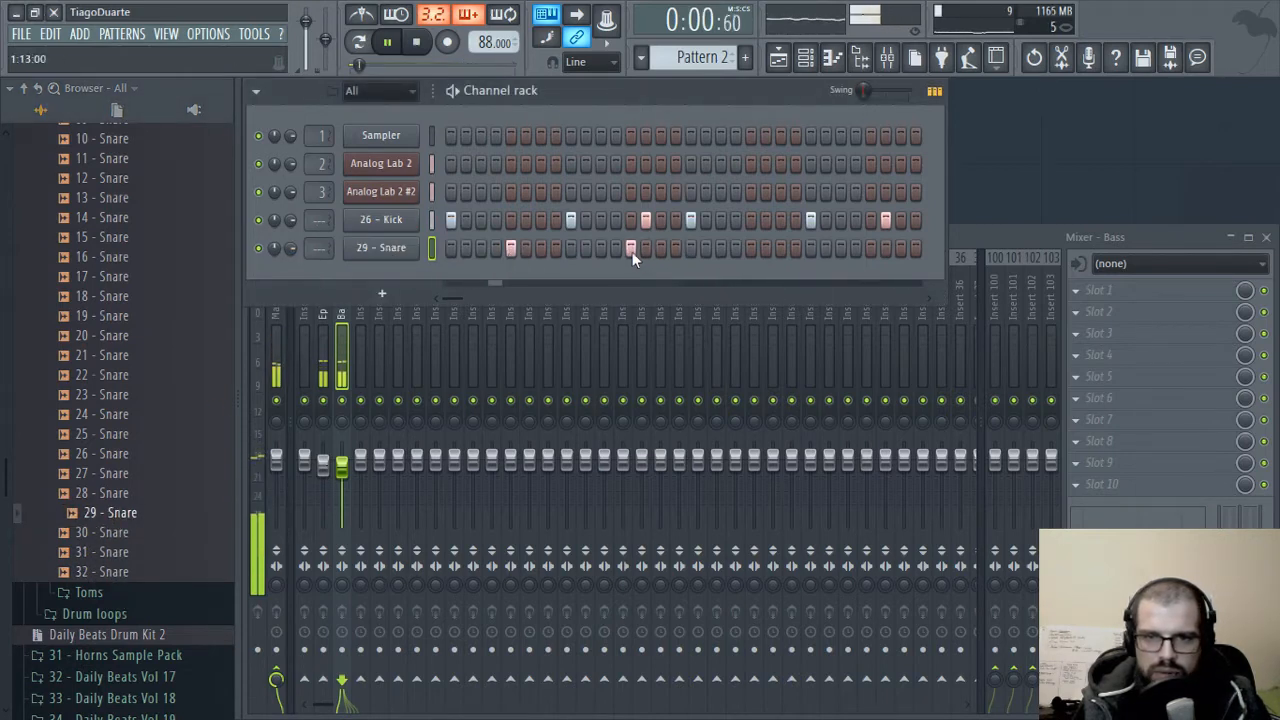
click(751, 249)
click(870, 250)
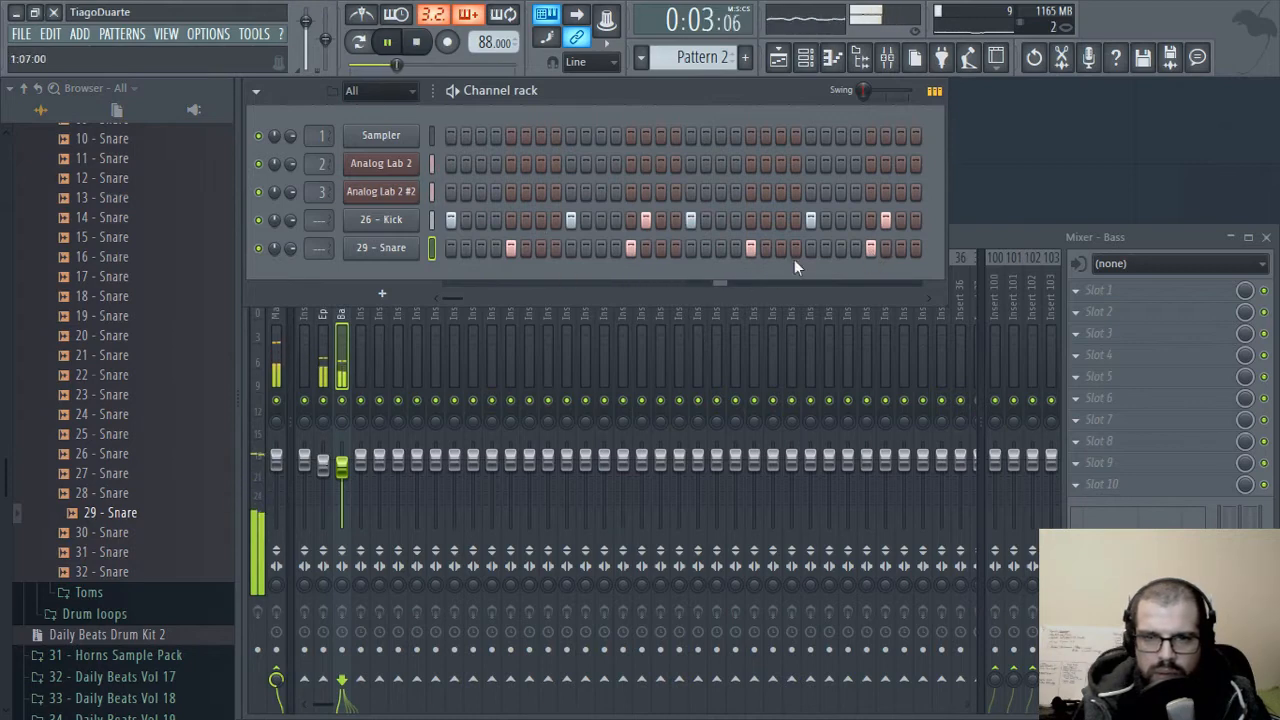
click(841, 249)
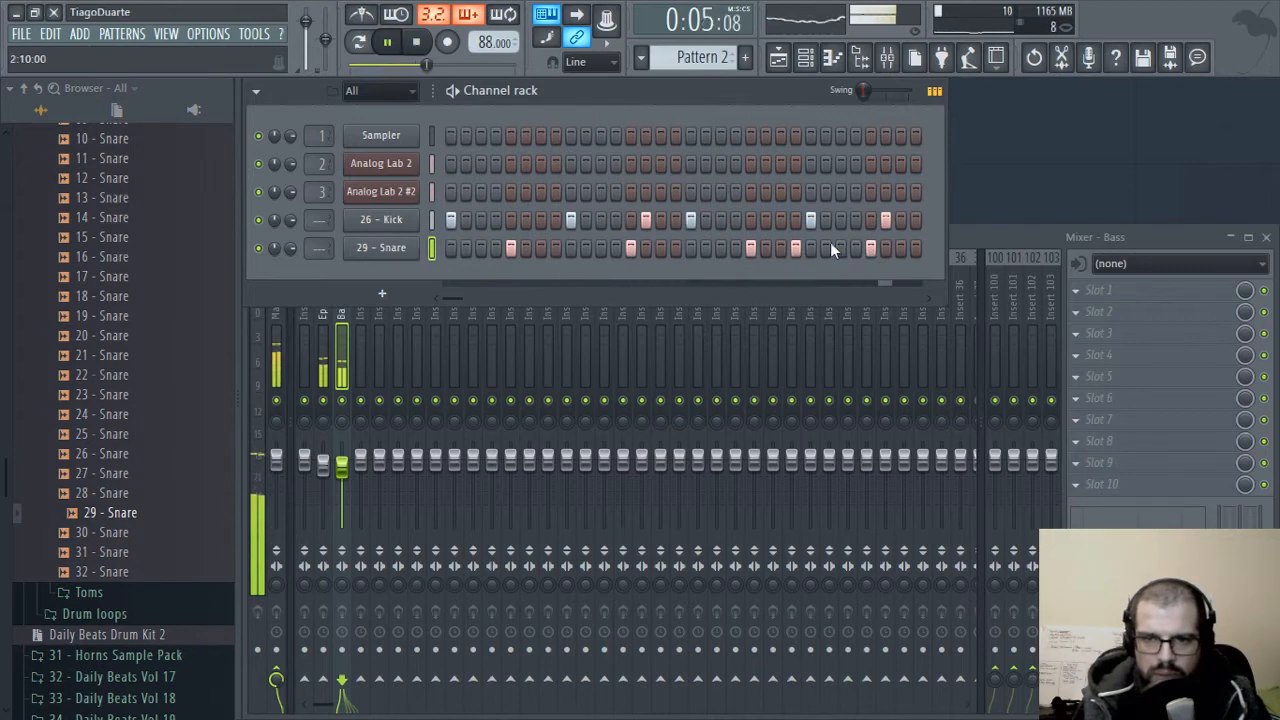
click(827, 247)
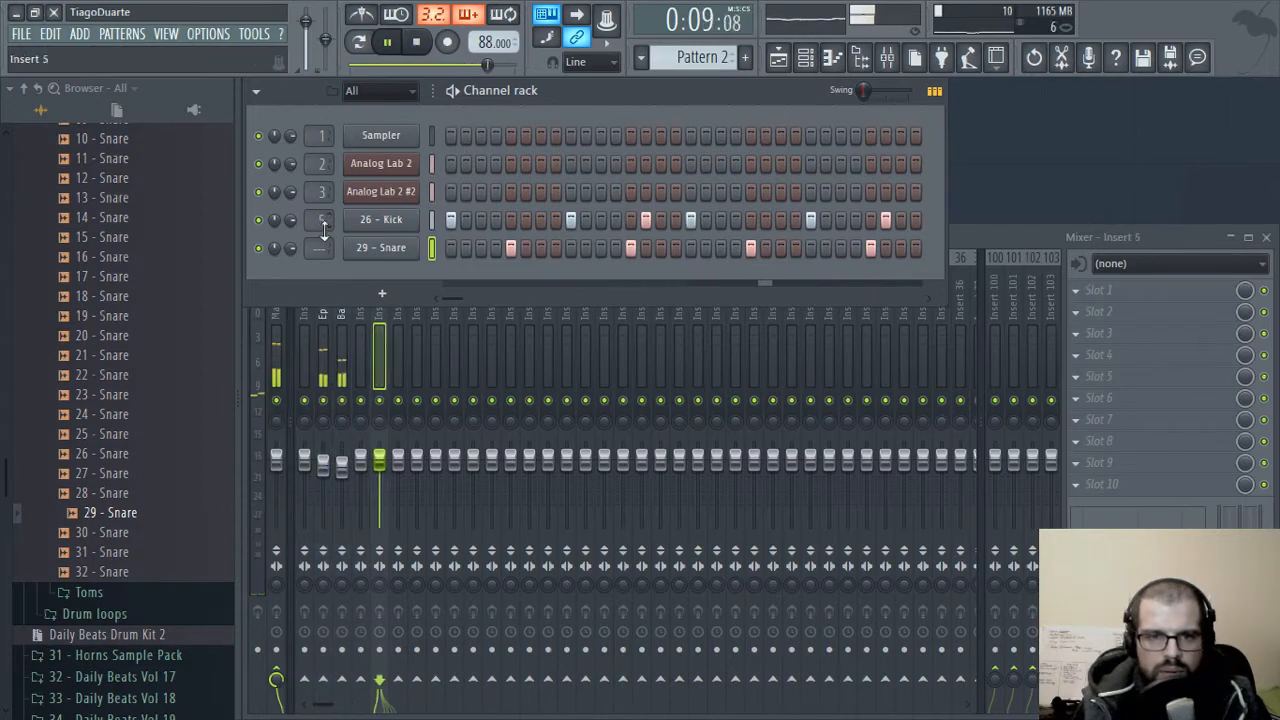
- Route 26 - Kick to mixer track 4 and 29 - Snare to mixer track 5, and lower track 5's volume
scroll(316, 251, up, 2)
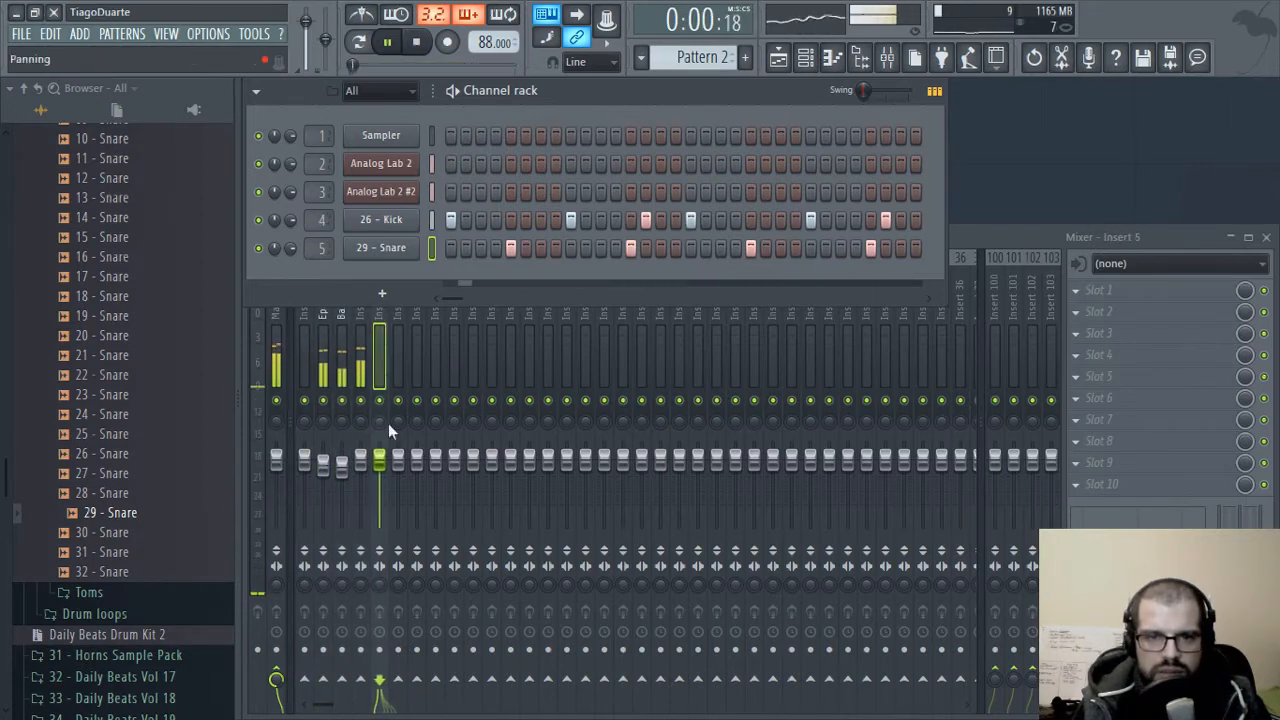
drag(383, 461, 383, 476)
- Audition the snare samples from 01 - Snare through 09 - Snare and replay 08 - Snare against the beat
scroll(128, 286, up, 4)
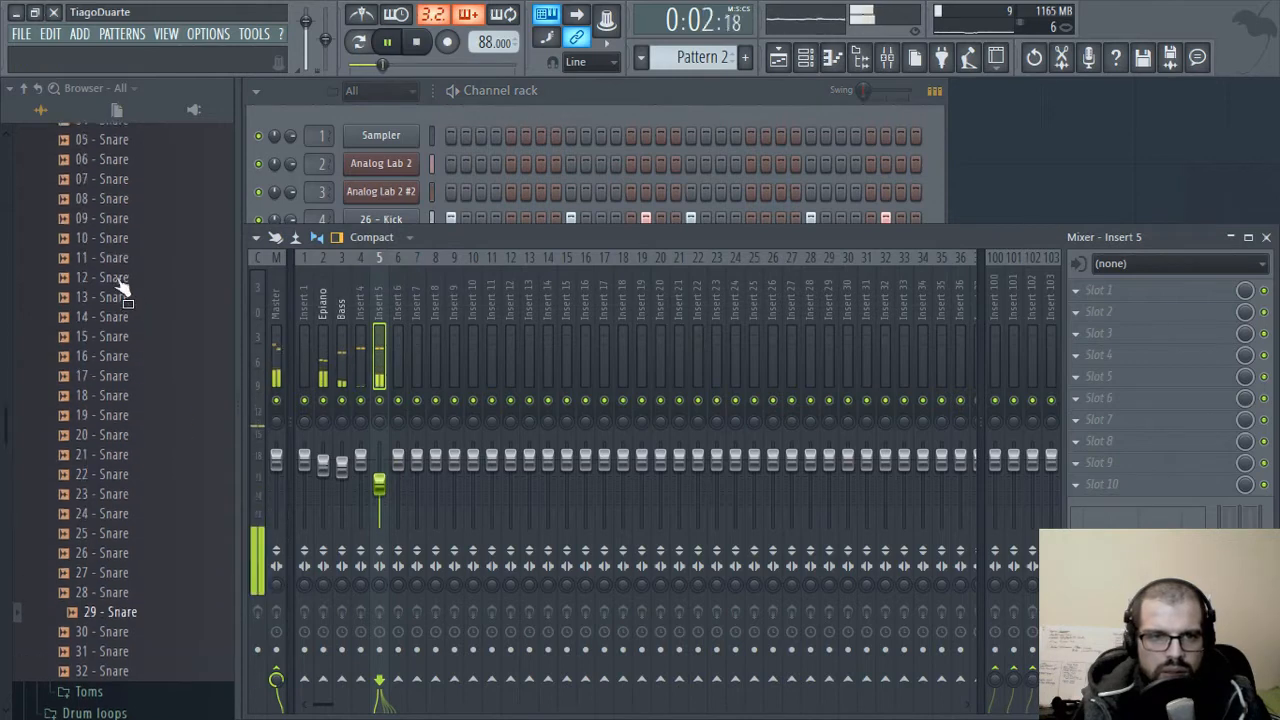
click(124, 219)
click(126, 237)
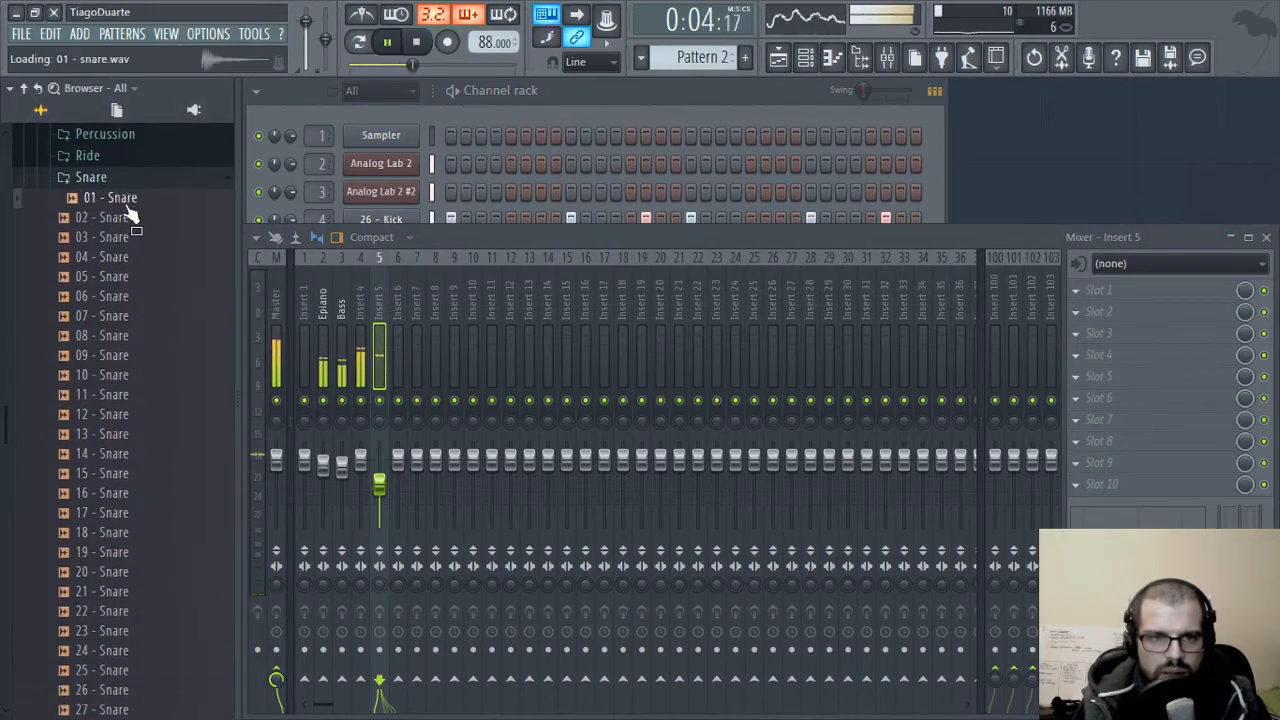
click(126, 257)
click(128, 276)
click(128, 296)
click(128, 316)
click(126, 338)
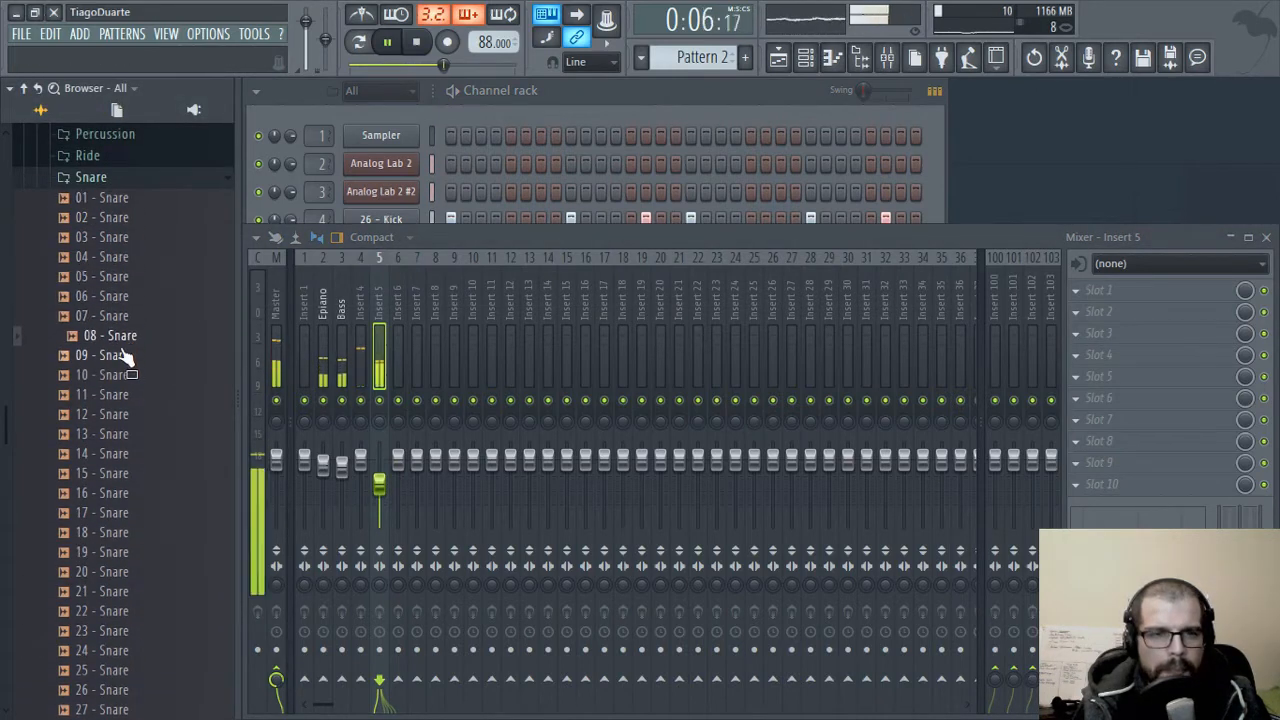
click(130, 320)
click(129, 340)
click(124, 358)
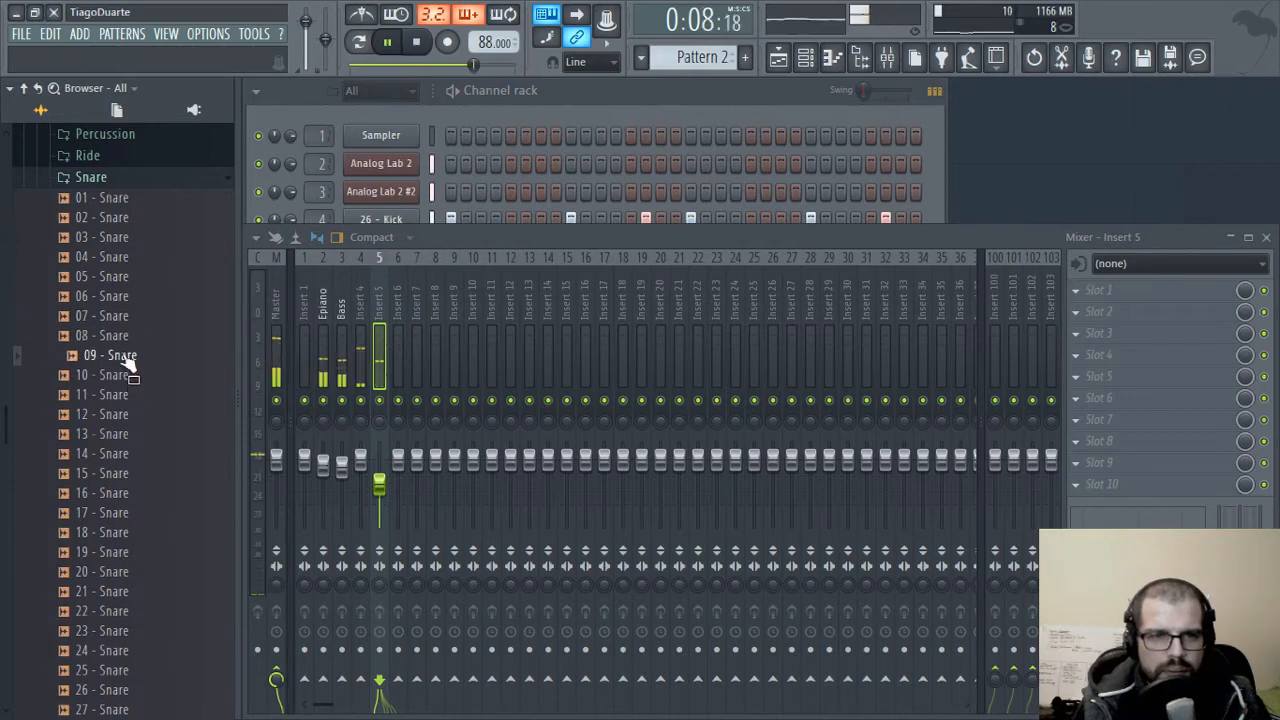
click(136, 338)
- Layer 08 - Snare as a new channel with the 29 - Snare hits on mixer track 5, setting that track's volume to -8.1 dB
click(579, 98)
drag(86, 358, 317, 275)
key(ctrl+v)
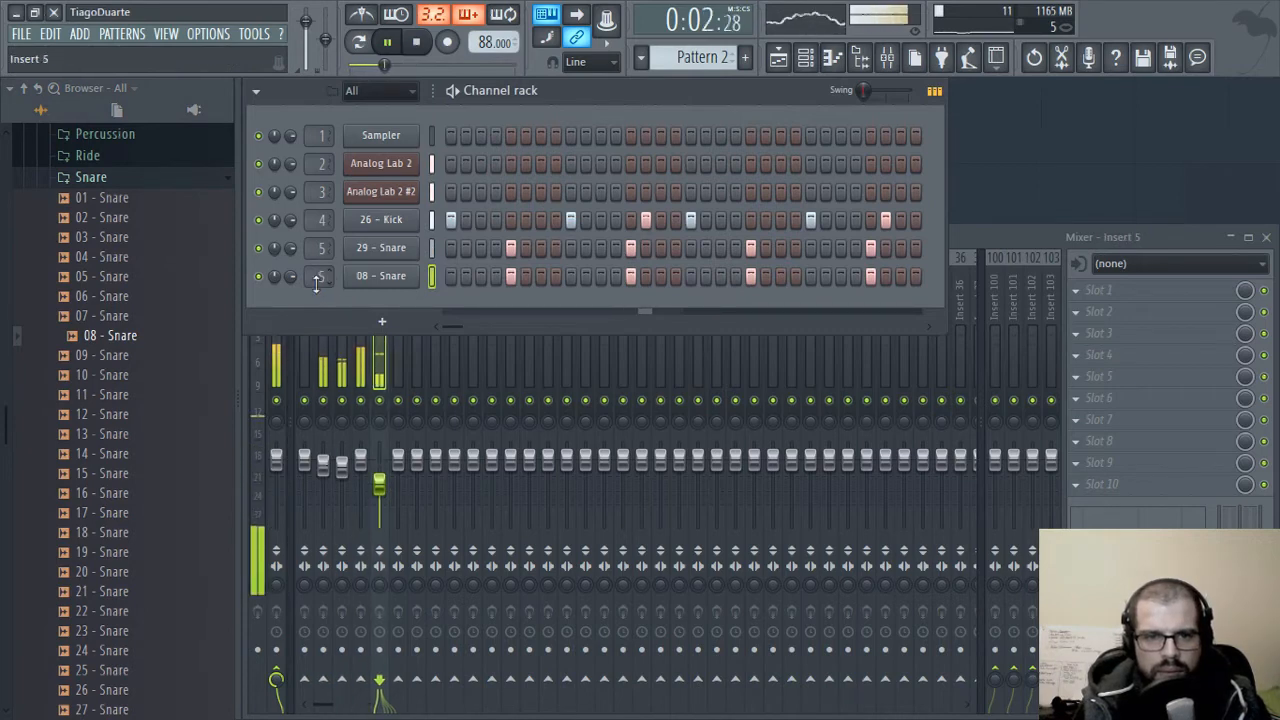
click(386, 490)
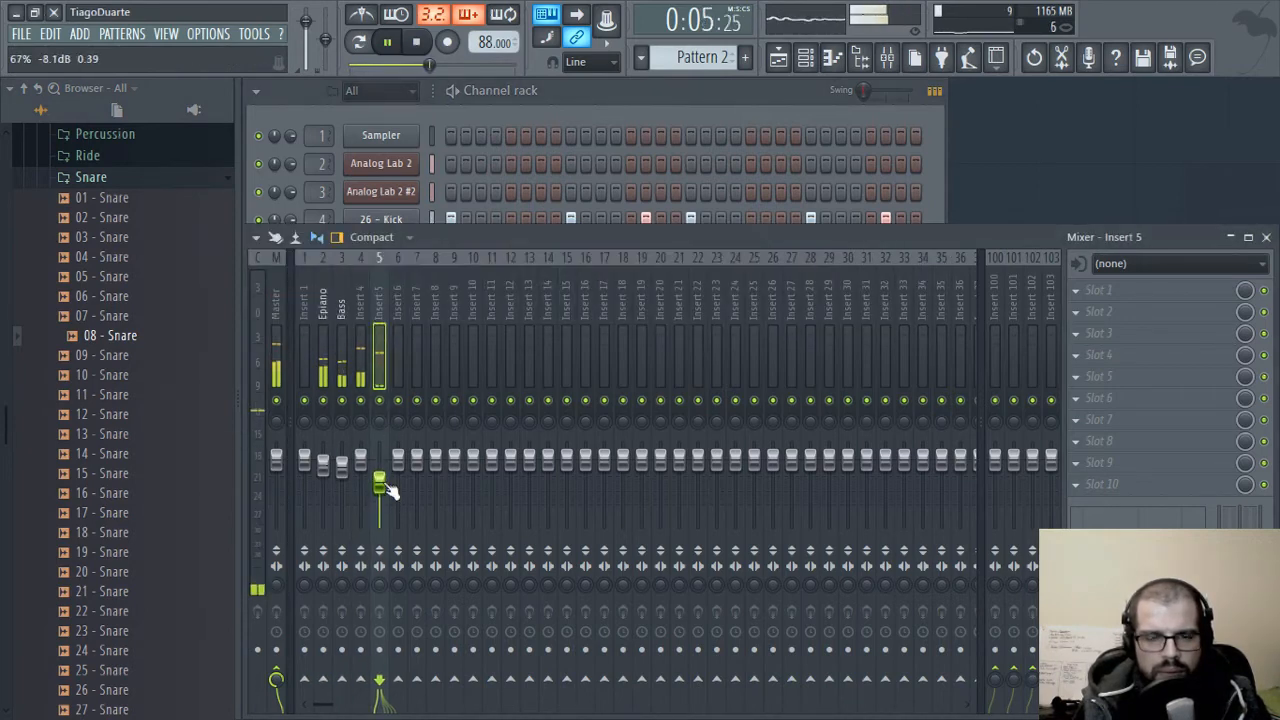
- Audition the snare samples from 09 - Snare through 15 - Snare while the beat plays
click(137, 357)
click(135, 376)
click(130, 395)
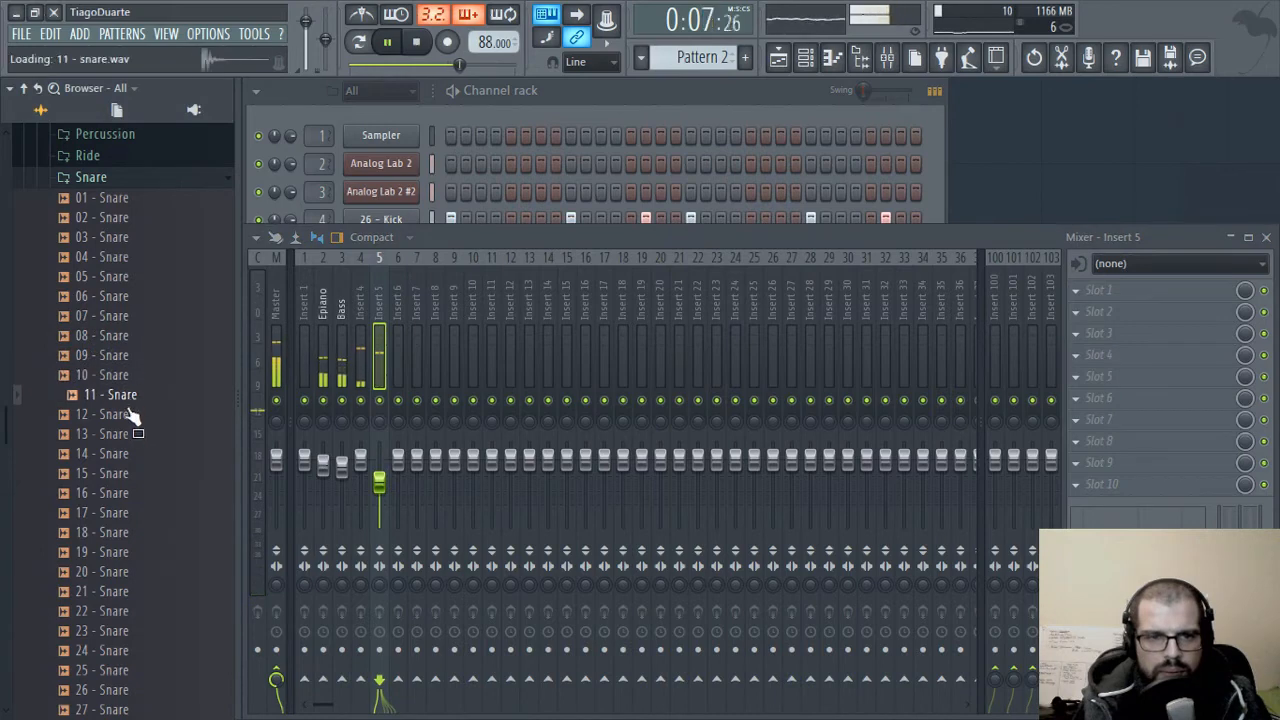
click(127, 414)
click(125, 436)
click(117, 457)
click(119, 475)
click(119, 459)
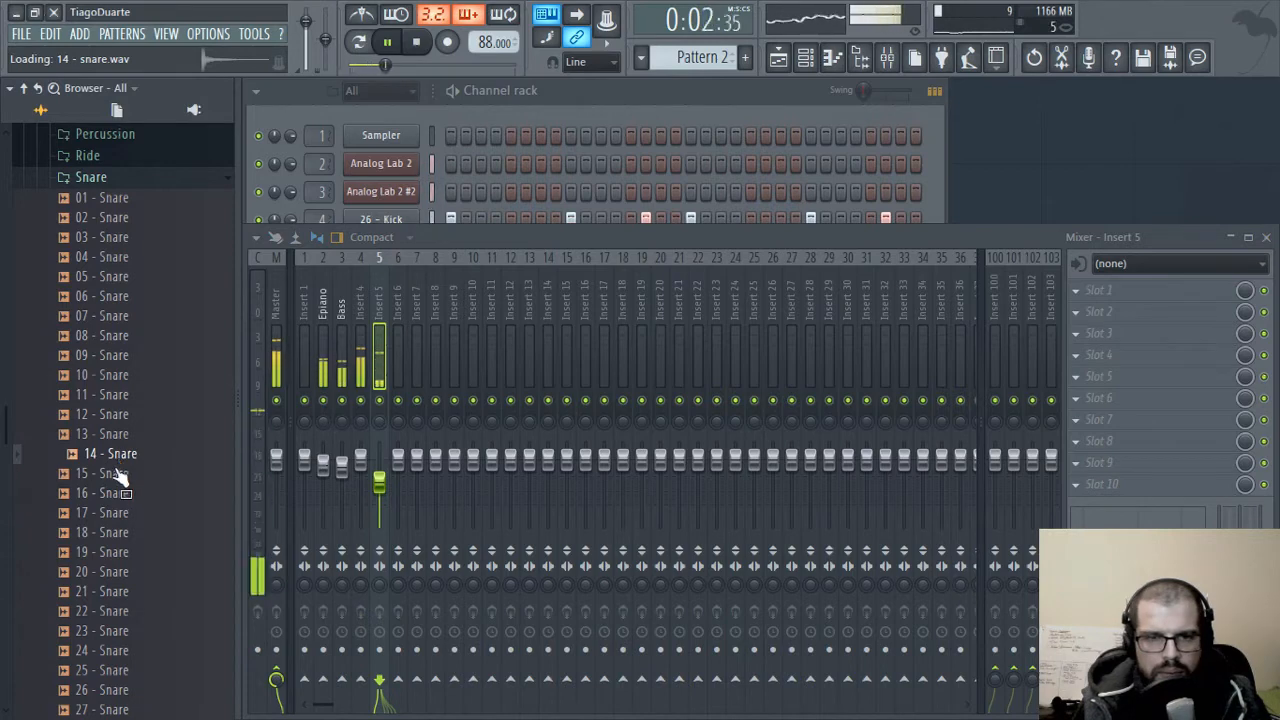
click(117, 476)
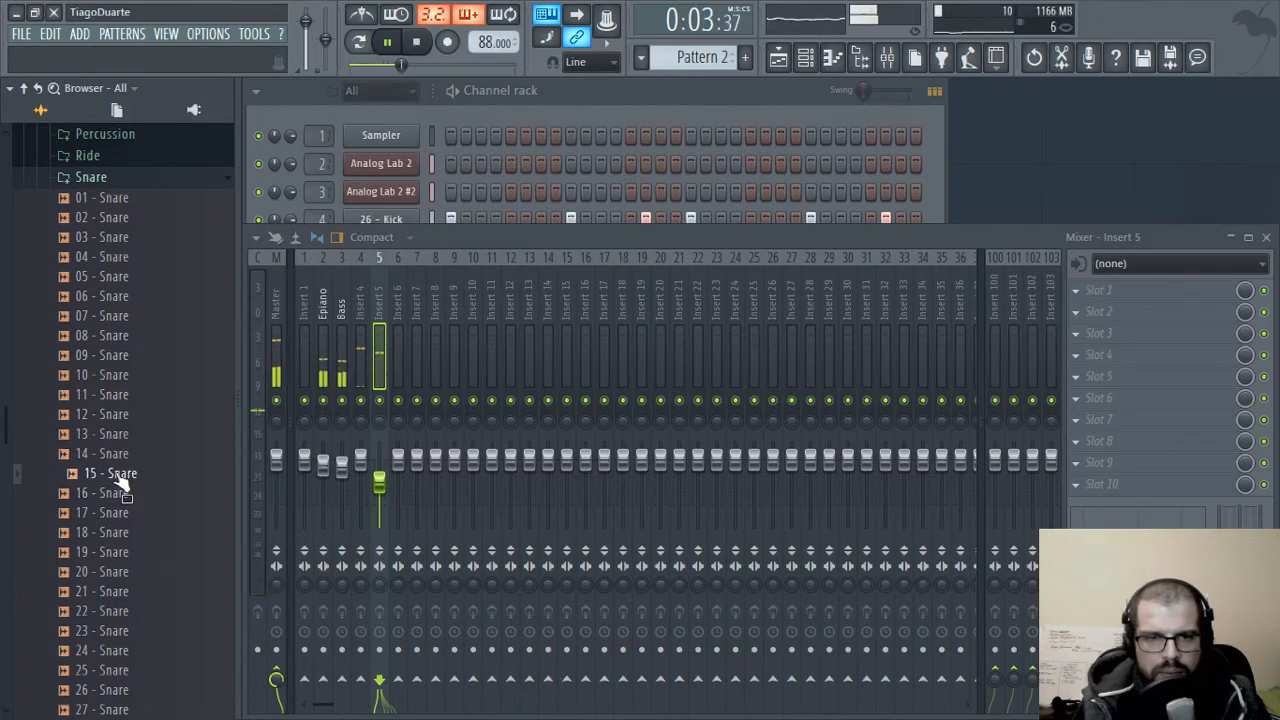
- Layer 15 - Snare as a new channel with the same hits as the other snares and route it to mixer track 5
click(636, 98)
drag(576, 91, 564, 90)
drag(110, 473, 340, 365)
drag(412, 299, 415, 302)
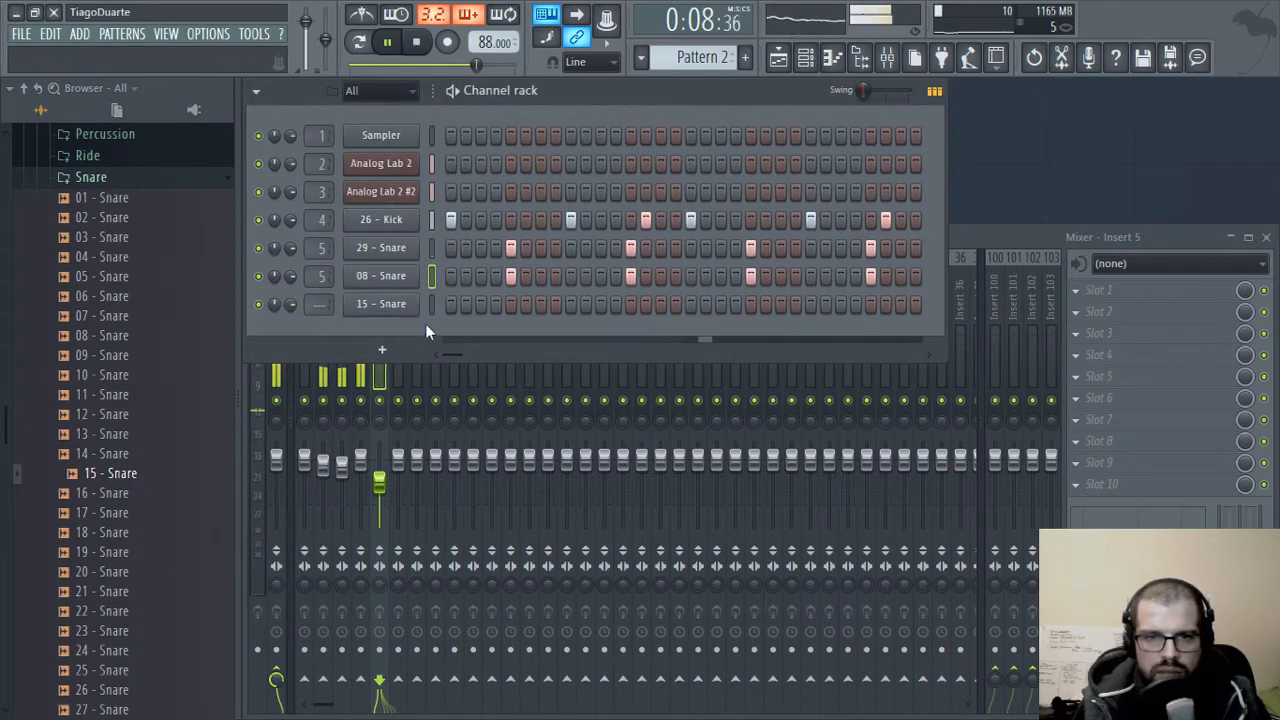
click(431, 304)
key(ctrl+v)
scroll(319, 305, up, 5)
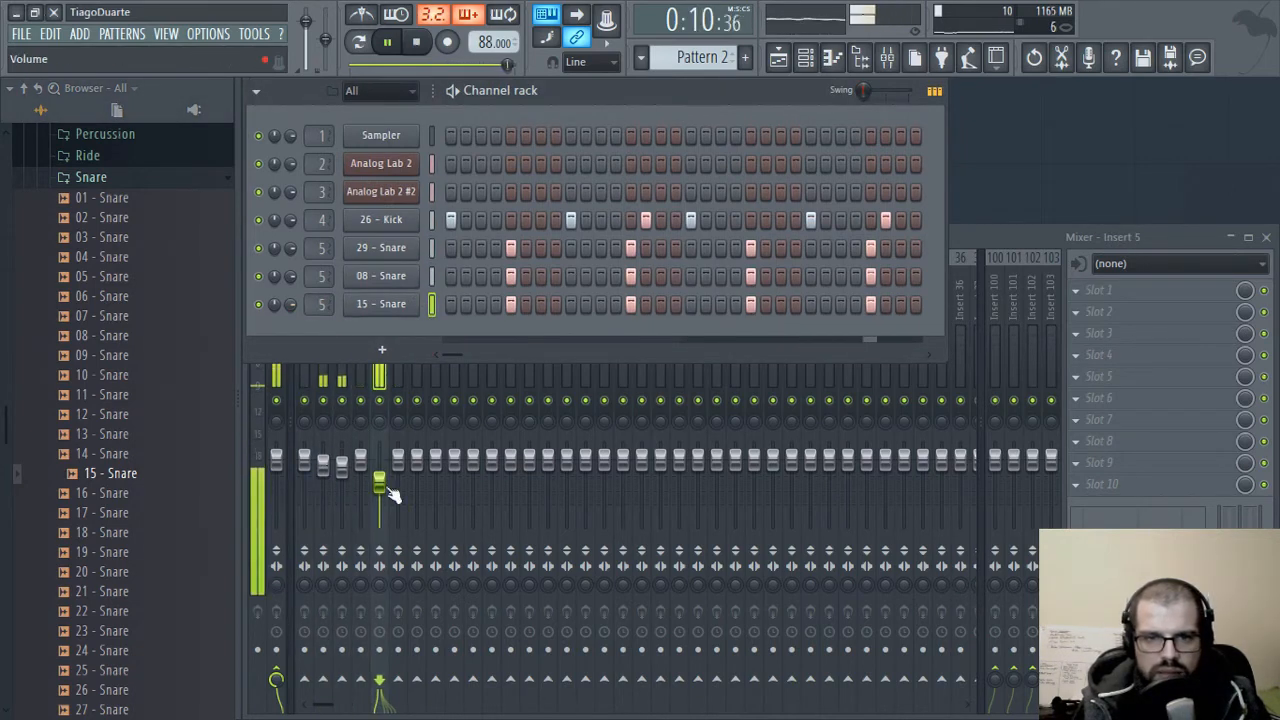
- Apply a fine time shift of 0:01 to the 15 - Snare channel so it plays slightly late
click(391, 304)
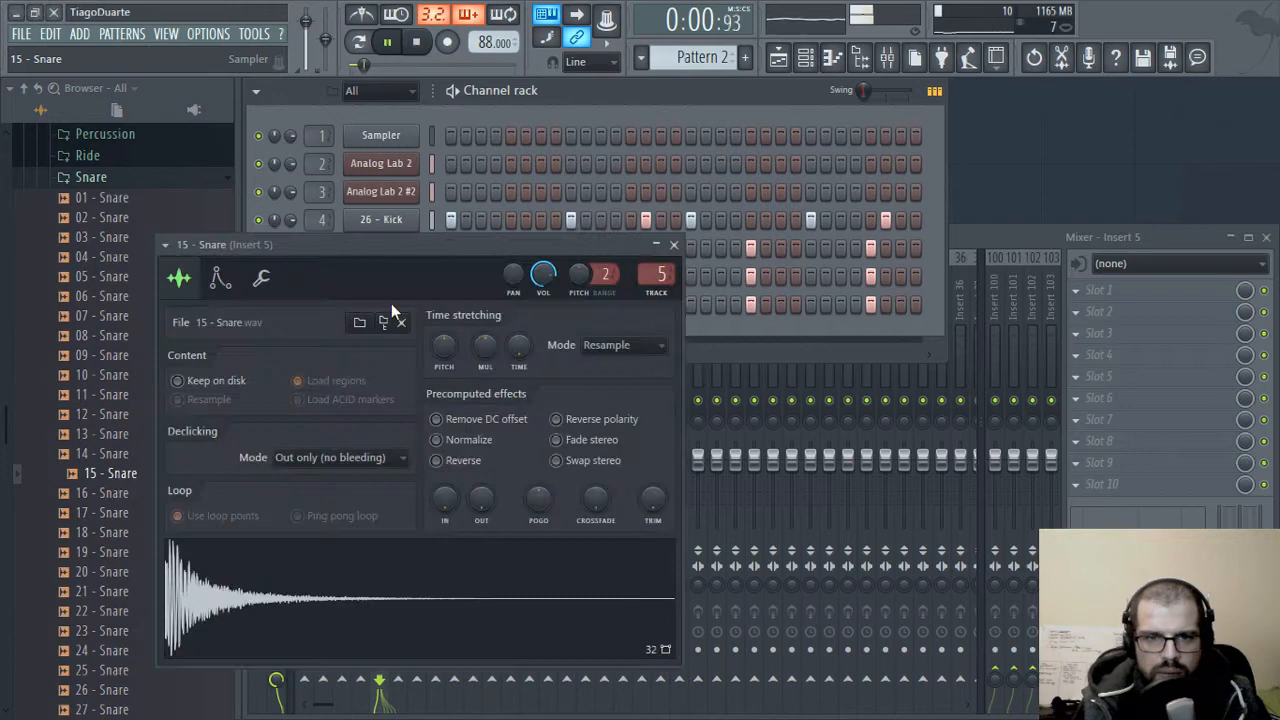
click(265, 280)
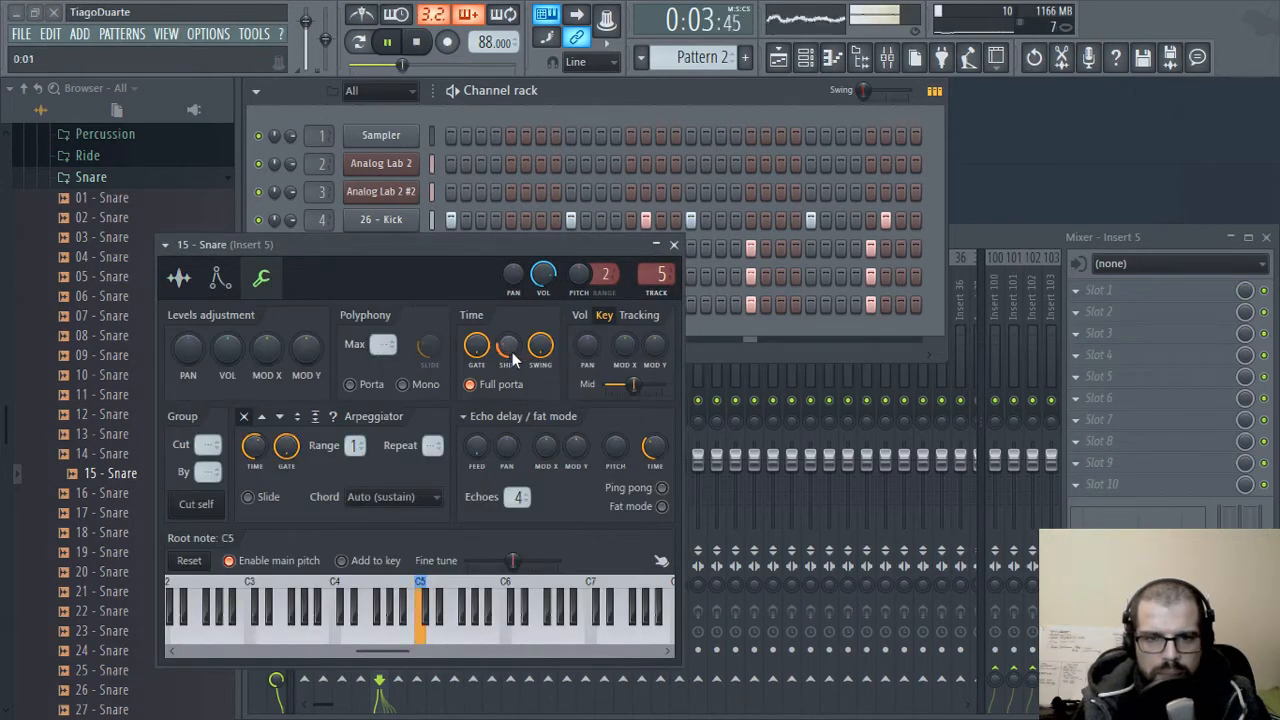
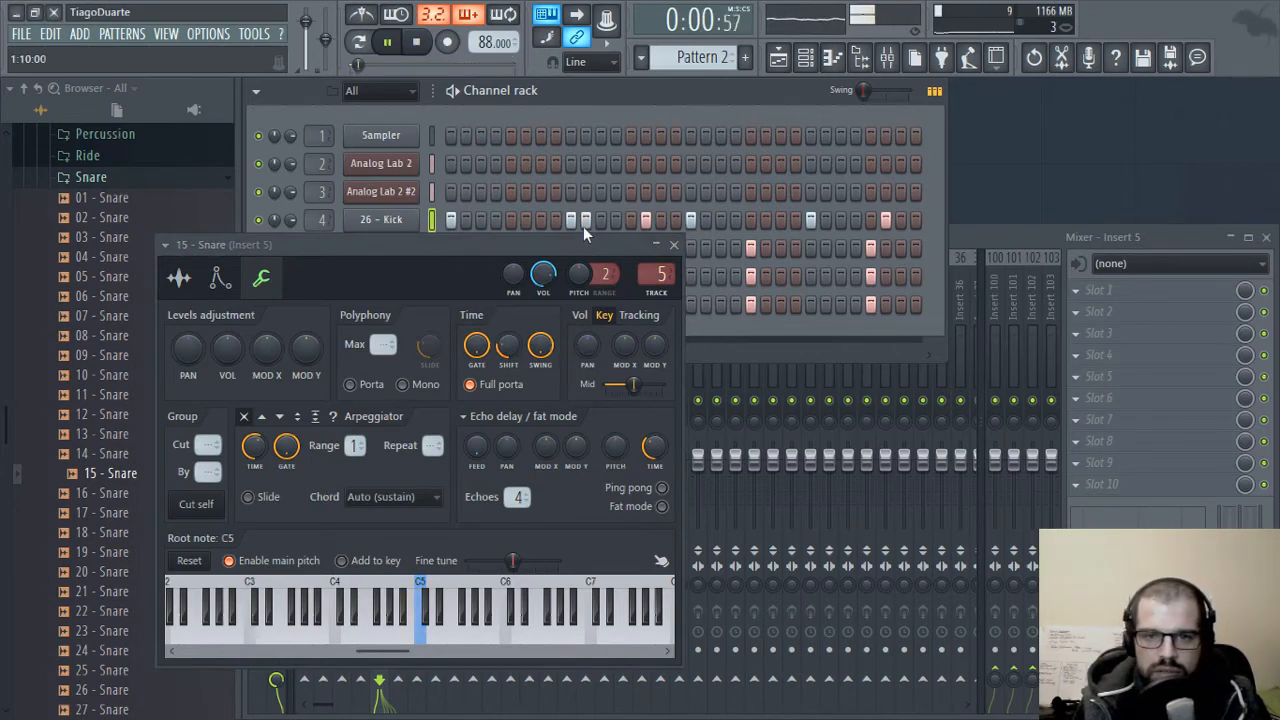
drag(550, 245, 1000, 200)
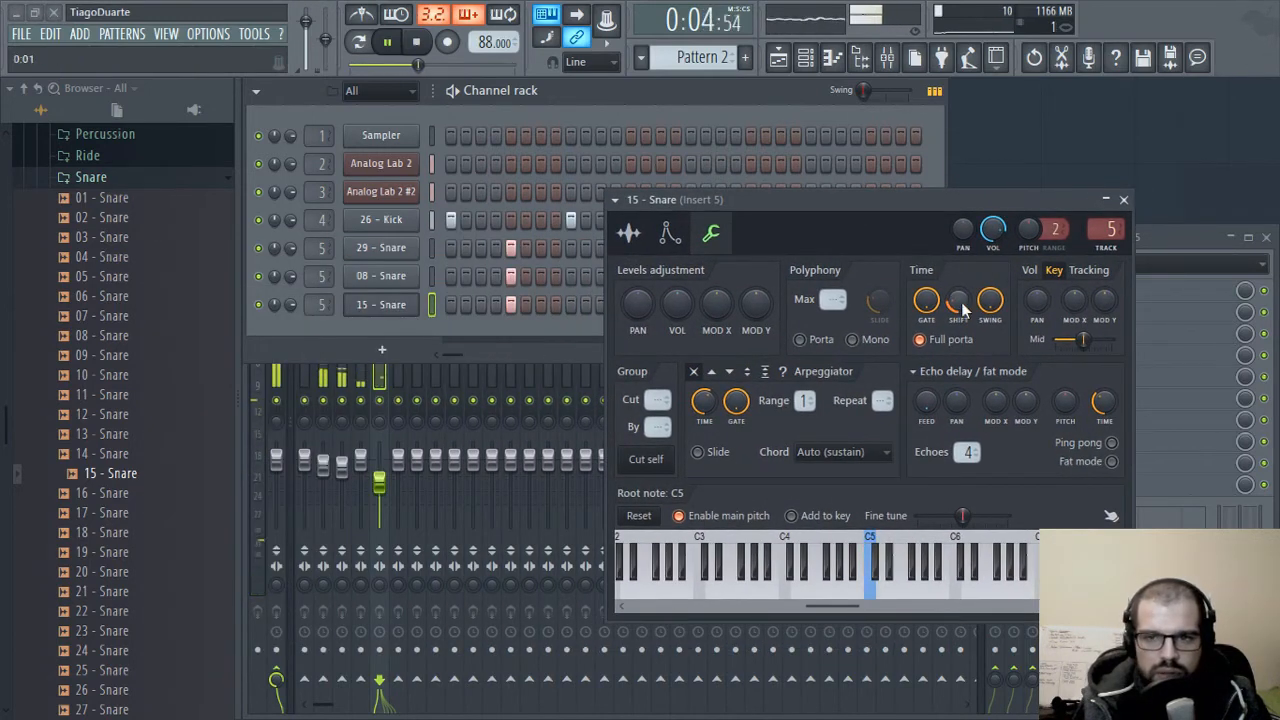
click(1123, 199)
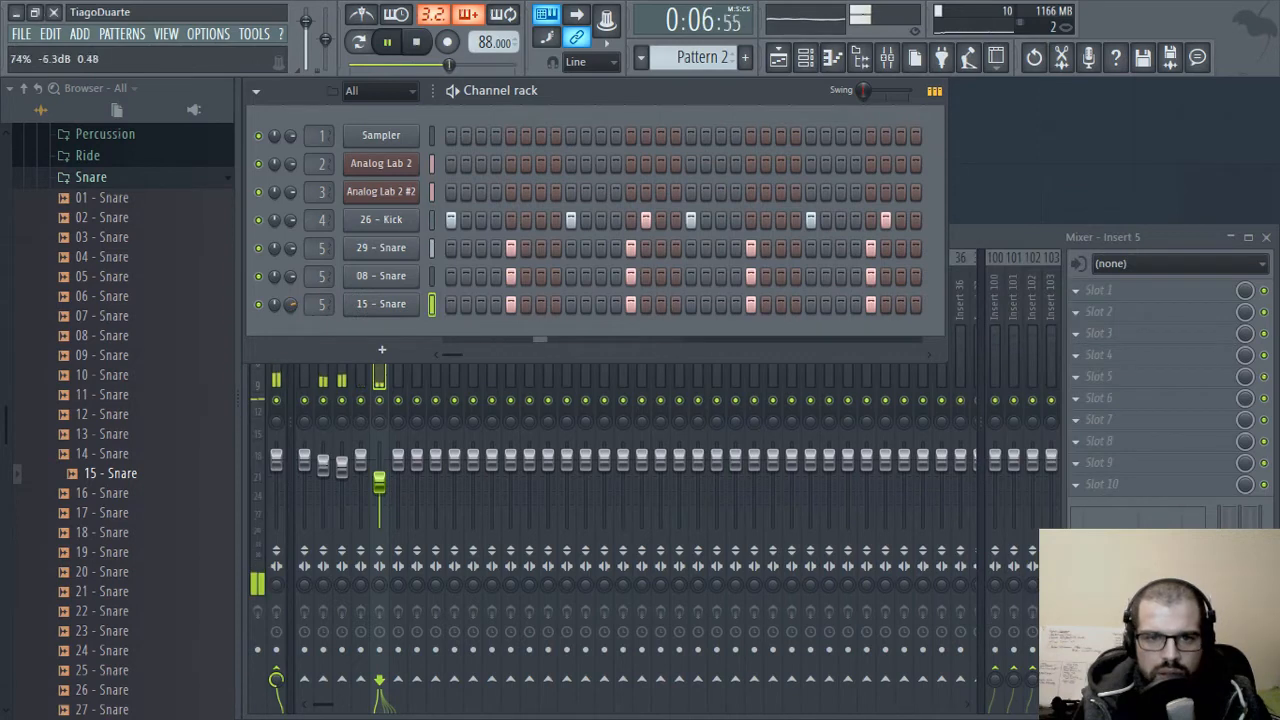
- Lower the 15 - Snare channel's volume and review its sample settings
drag(290, 304, 290, 317)
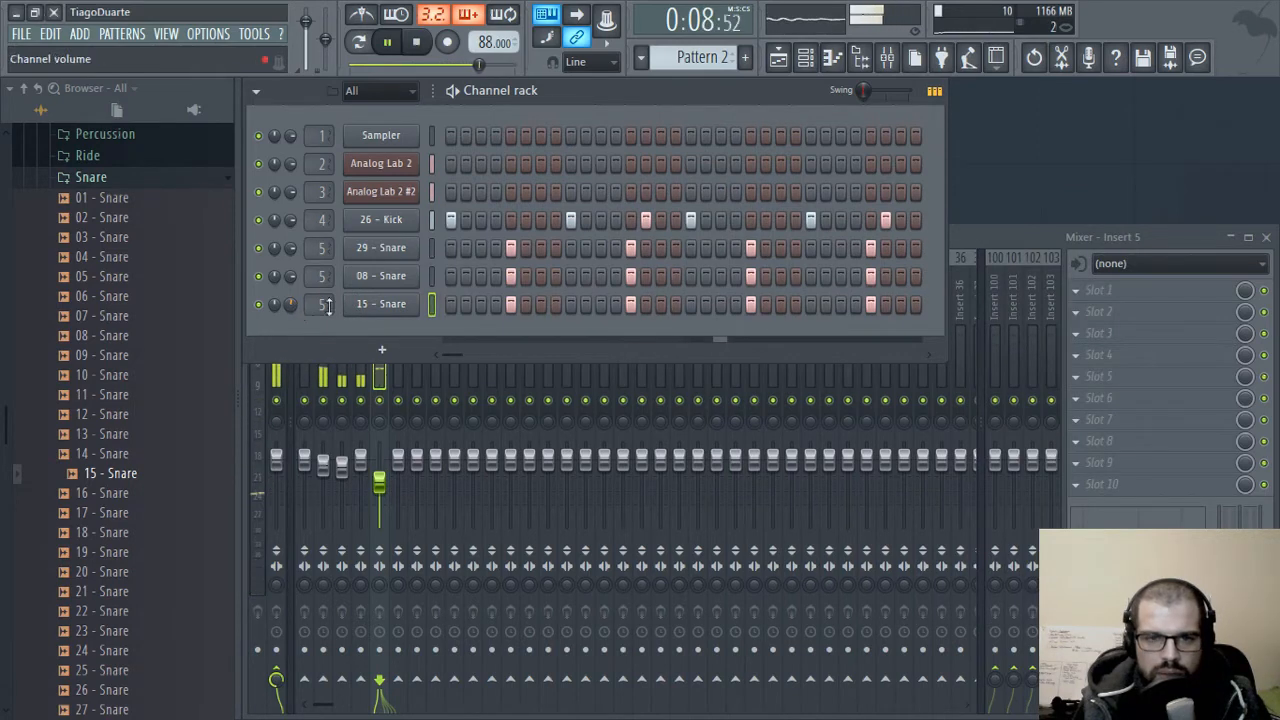
click(381, 304)
click(629, 233)
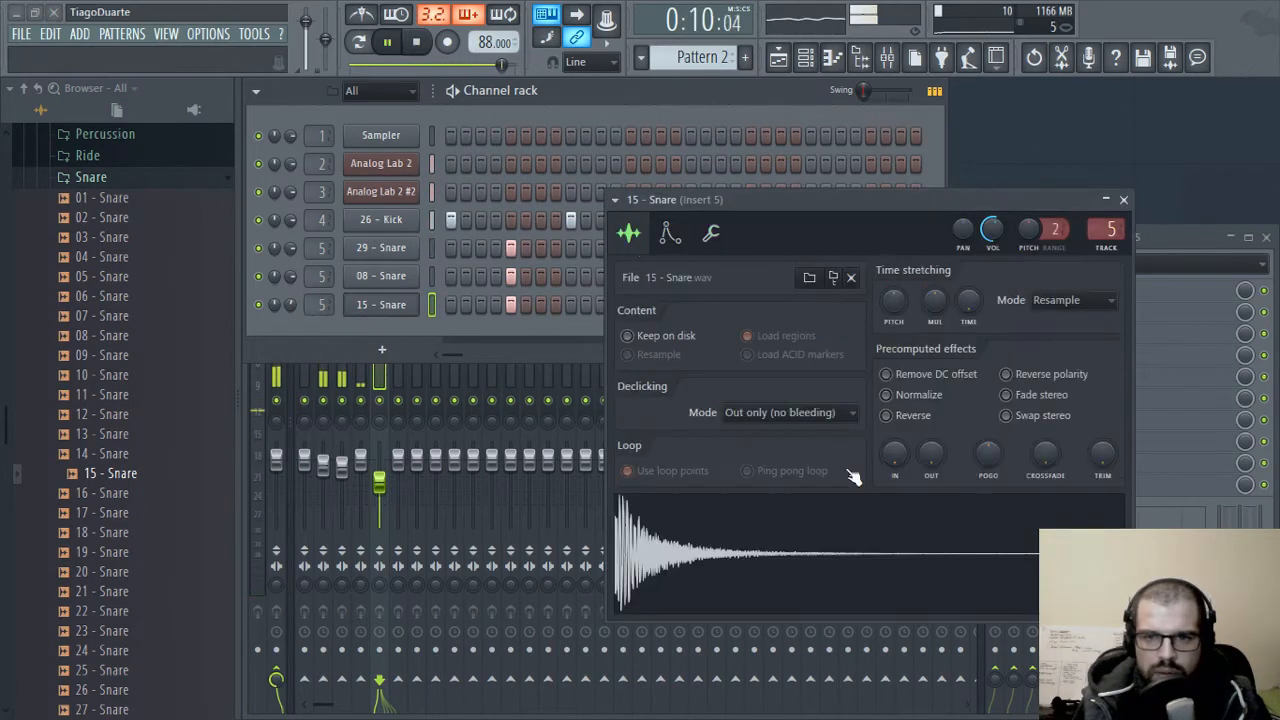
click(1123, 199)
- Apply a small fine time shift to the 08 - Snare channel and lower mixer track 5's volume slightly
click(380, 276)
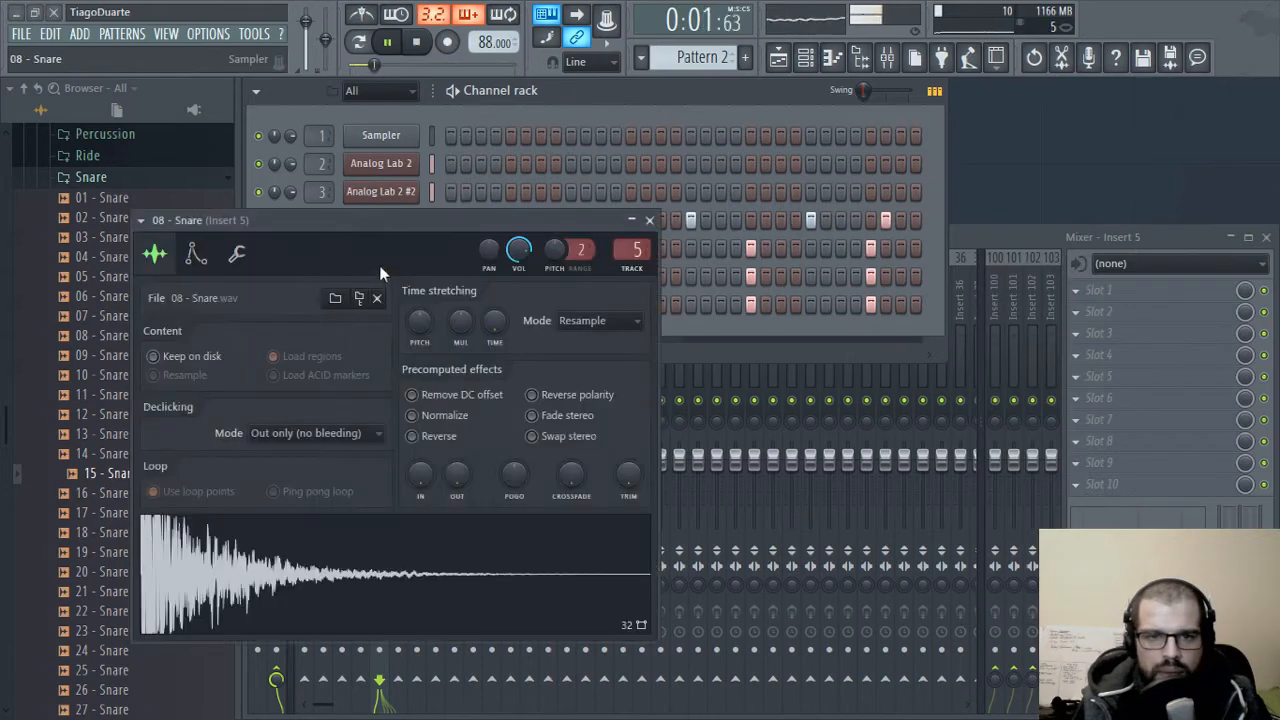
click(237, 254)
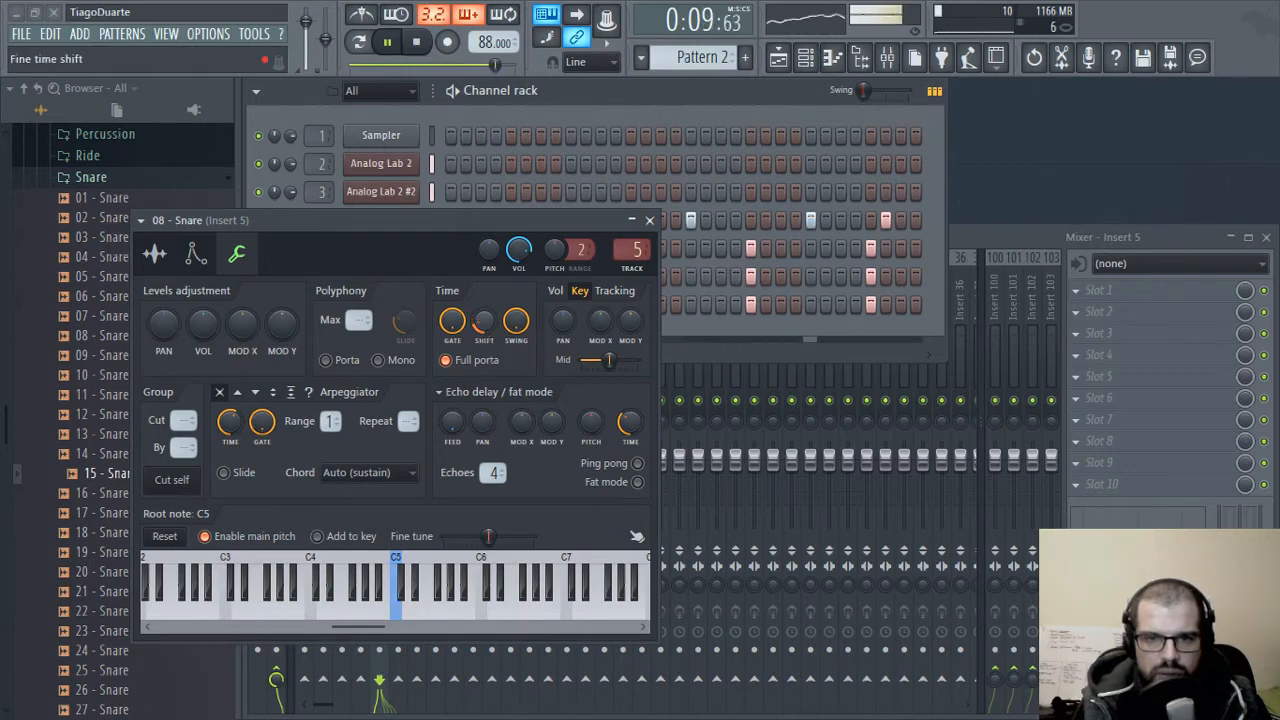
click(649, 220)
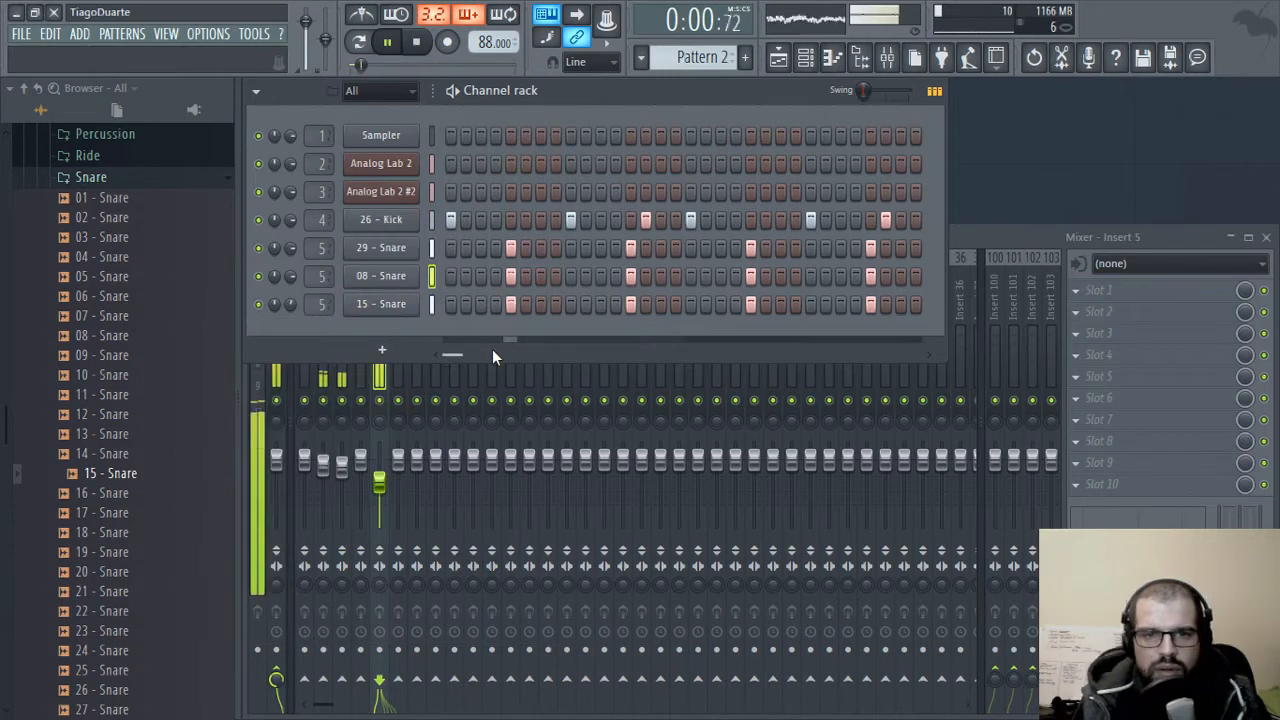
click(376, 378)
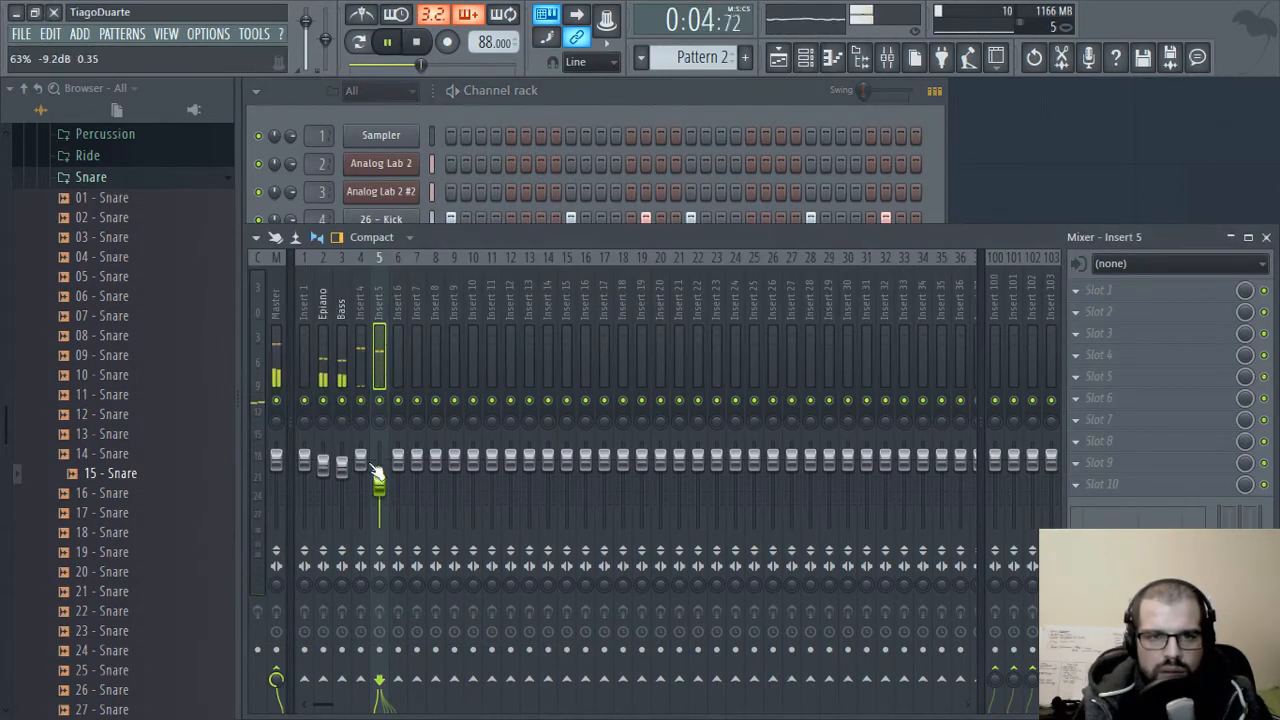
- Collapse the Snare samples and open the Hi hats folder of the drum kit
click(137, 180)
scroll(122, 335, up, 3)
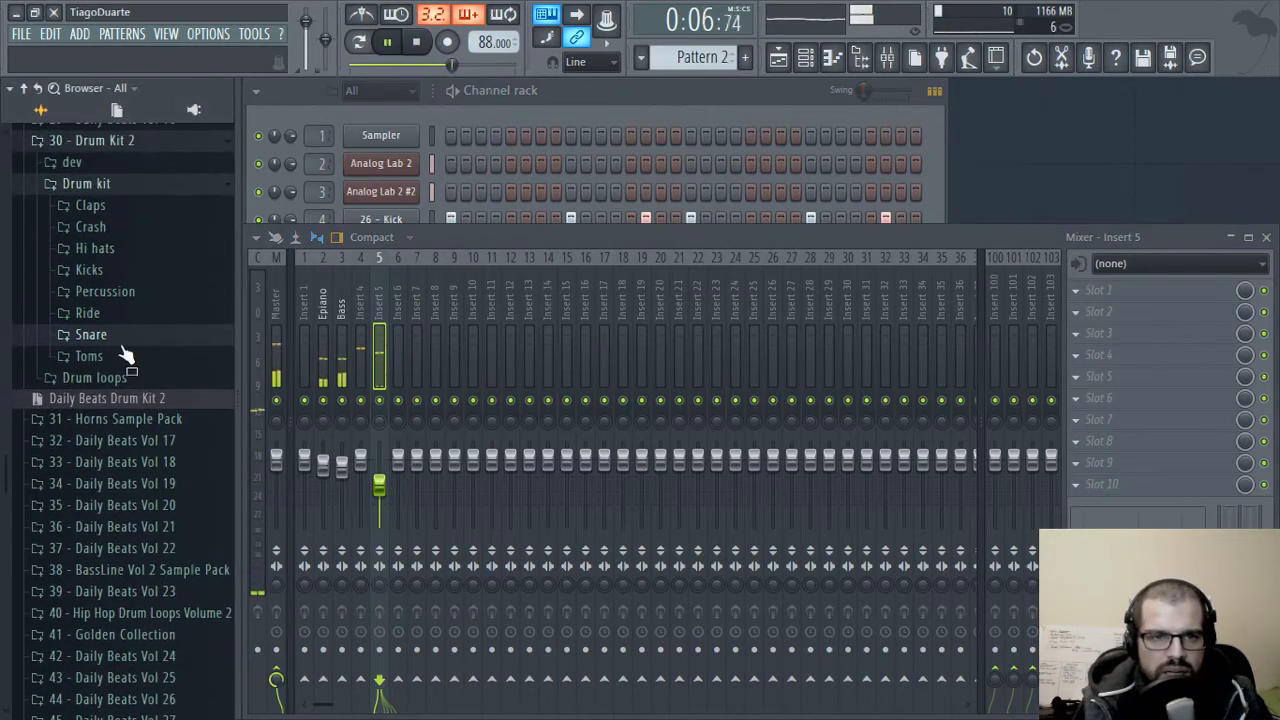
click(123, 250)
- Audition the samples in the Hi hats folder one after another, up to 23 - Hi hat
click(118, 310)
click(118, 350)
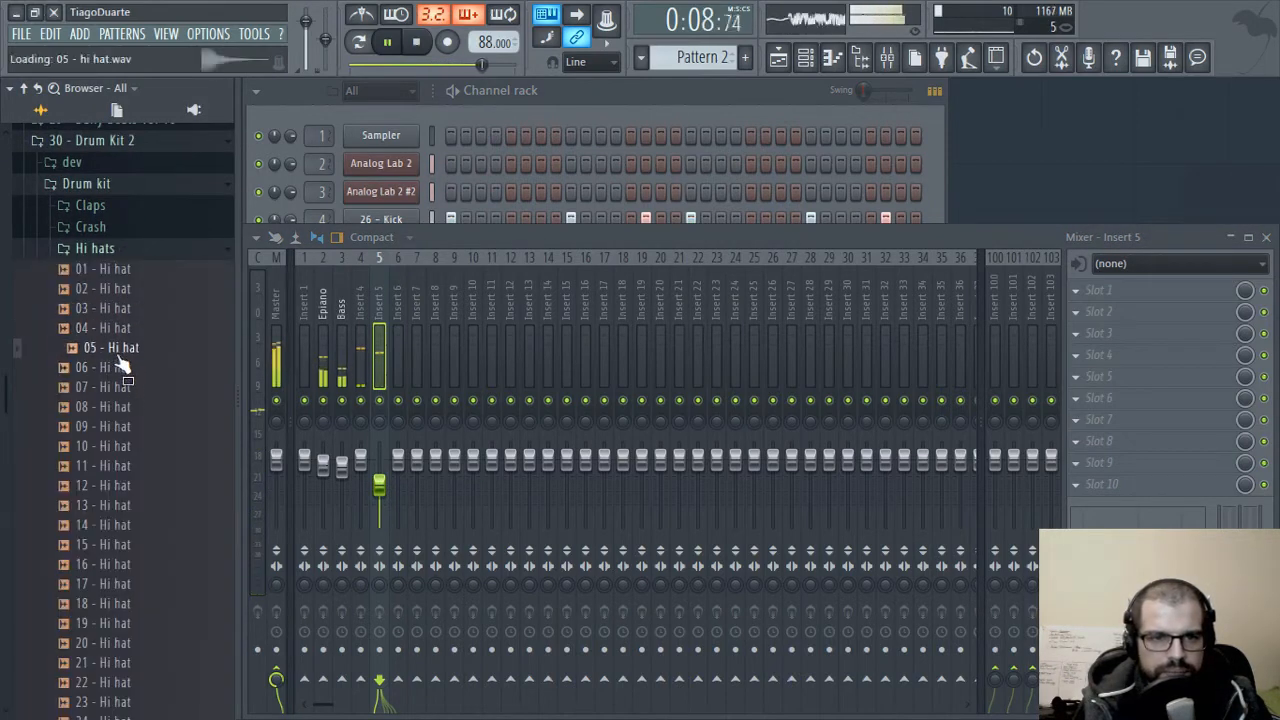
click(120, 368)
click(116, 388)
click(112, 407)
click(110, 427)
click(105, 447)
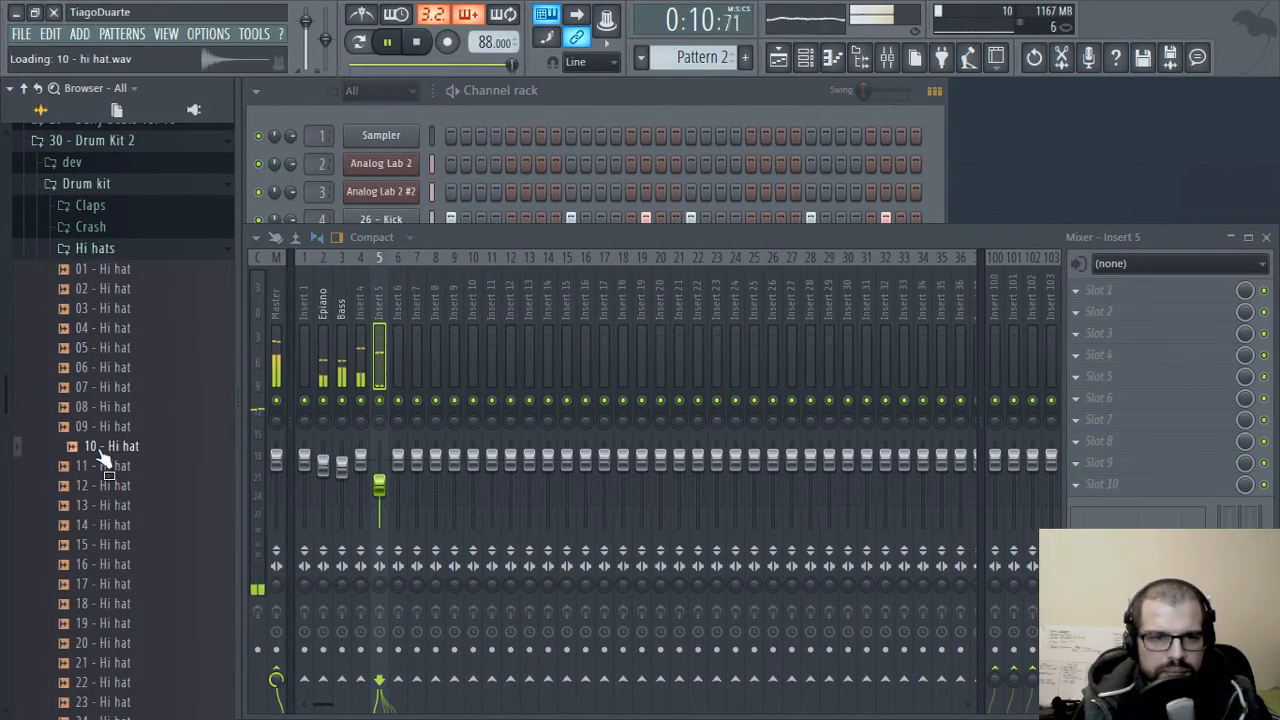
click(114, 467)
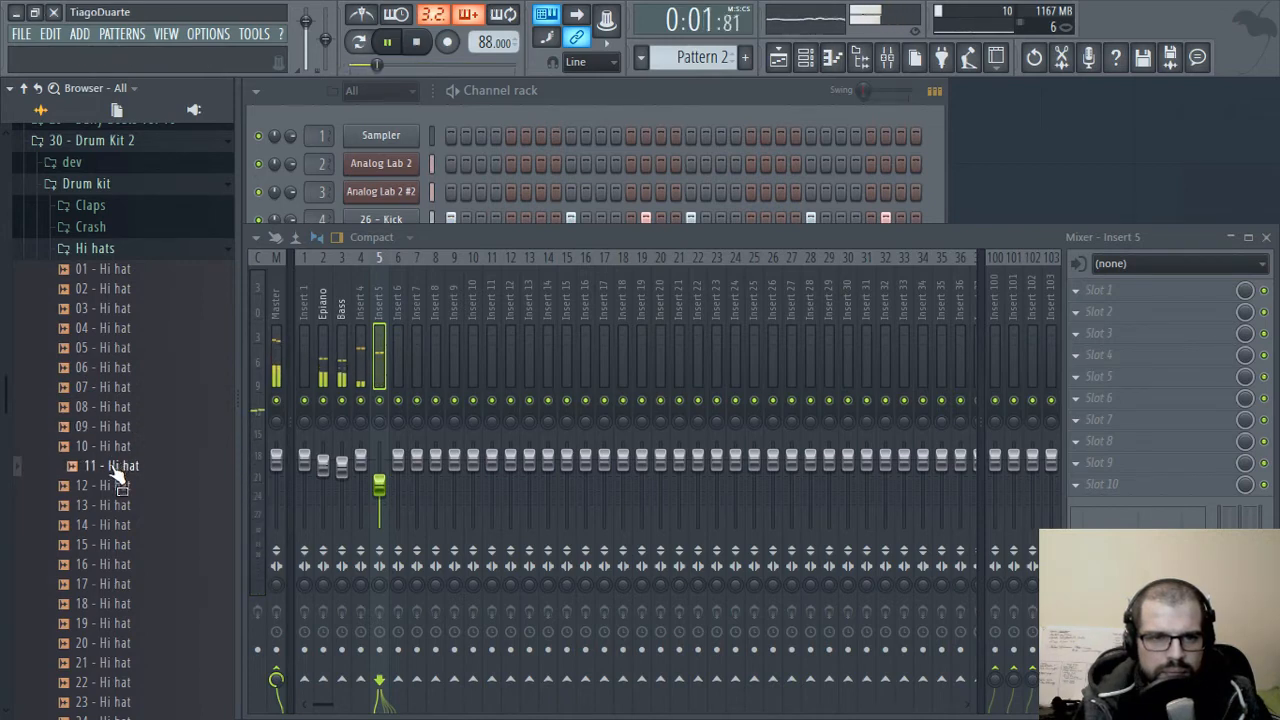
click(113, 486)
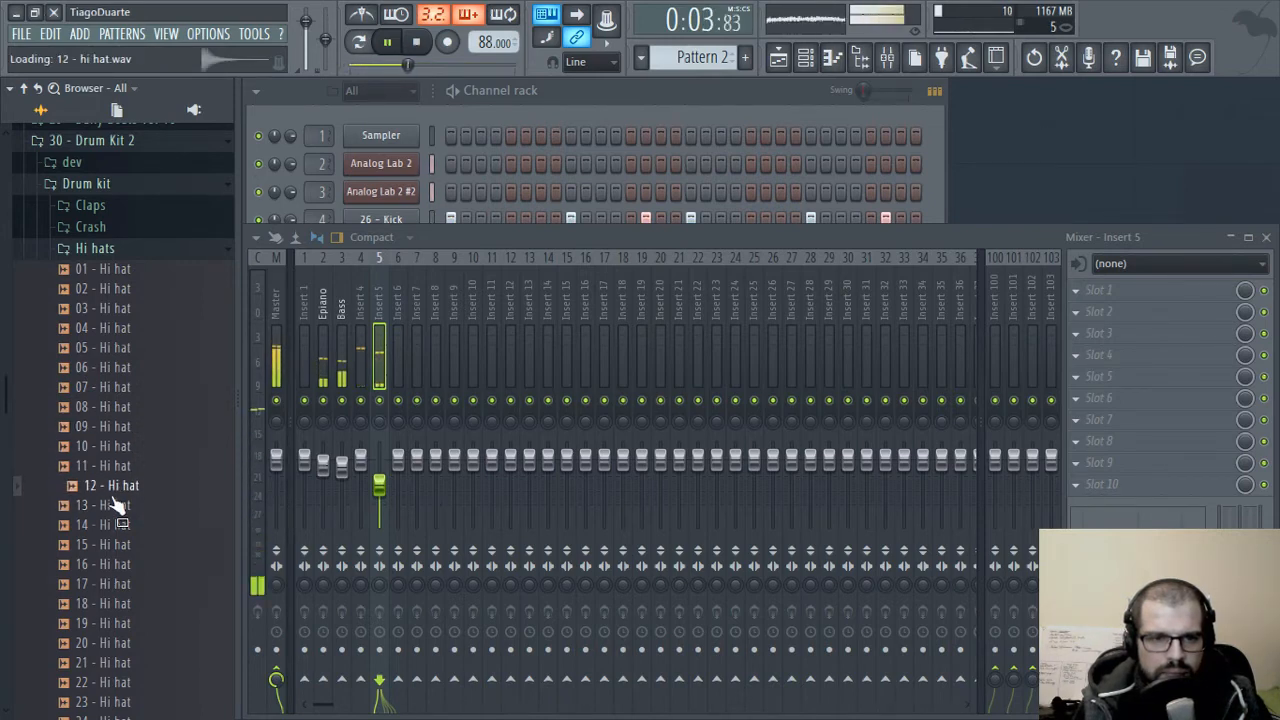
click(114, 506)
click(118, 525)
click(122, 540)
click(118, 545)
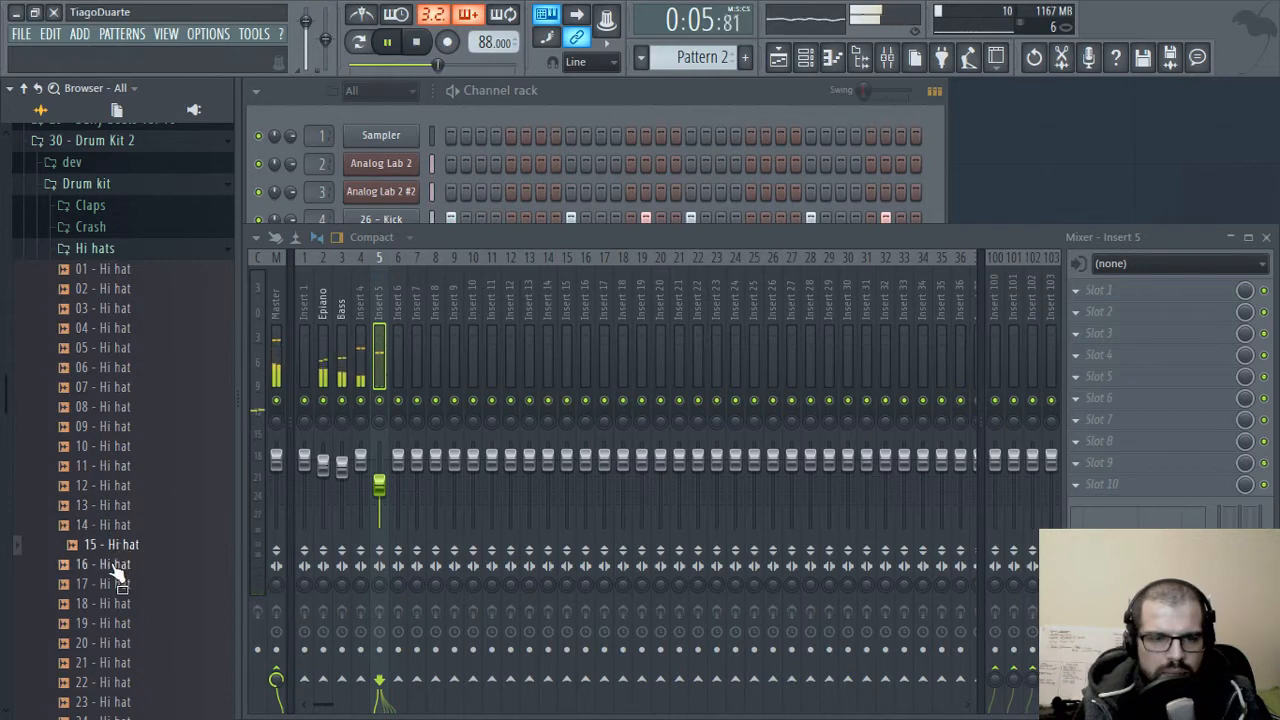
click(118, 564)
click(124, 584)
click(118, 603)
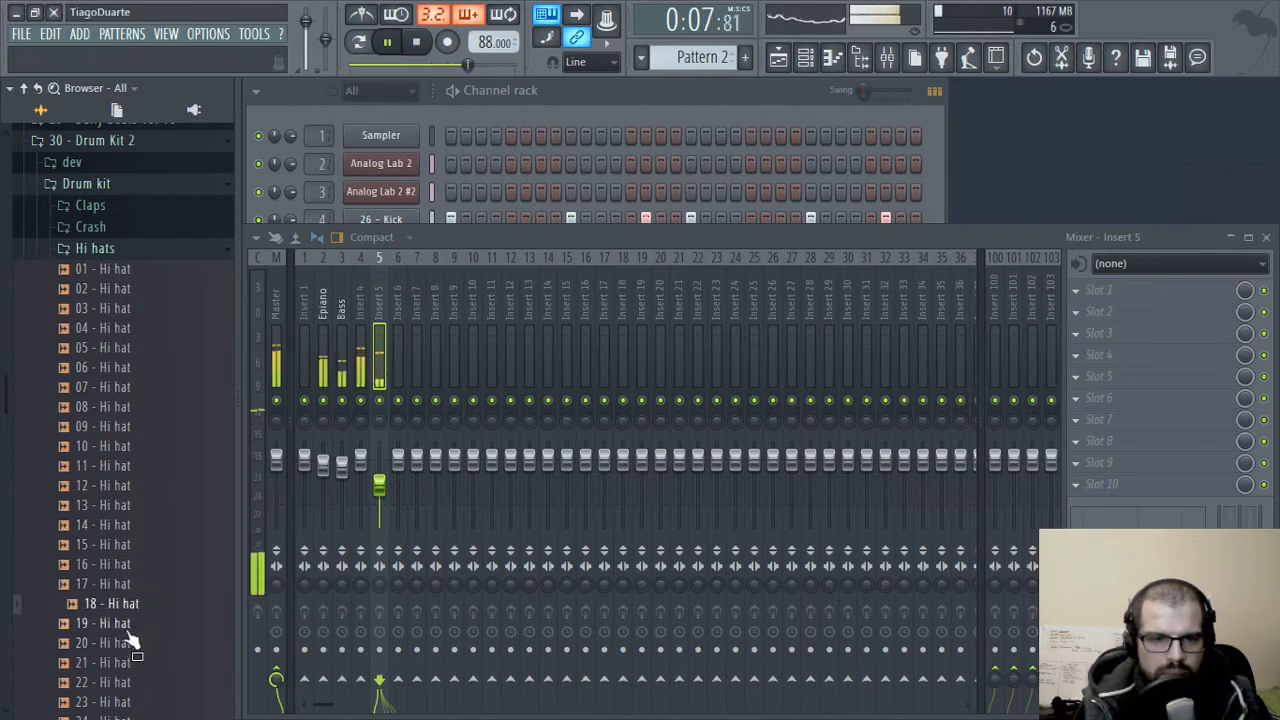
click(120, 623)
click(125, 643)
click(120, 662)
click(120, 682)
click(120, 702)
- Audition the rest of the hi-hat samples through 30 - Hi hat
scroll(136, 560, down, 4)
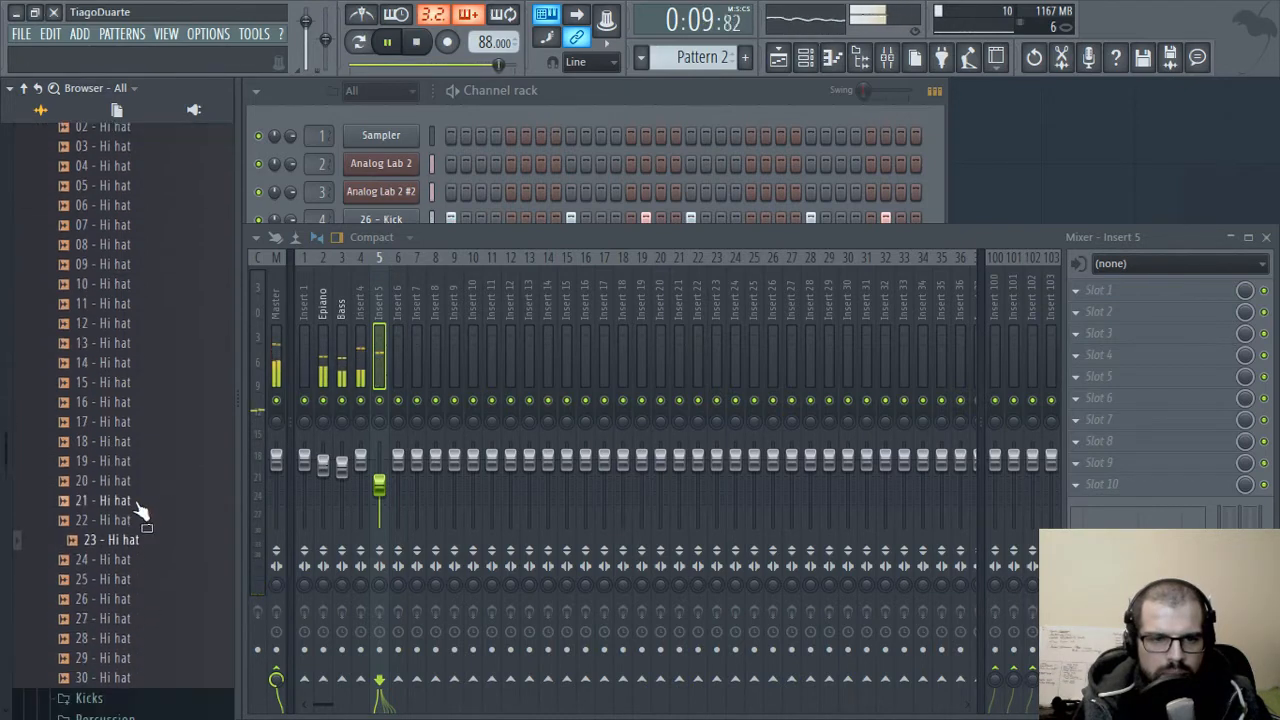
click(128, 507)
click(124, 487)
click(120, 526)
click(118, 564)
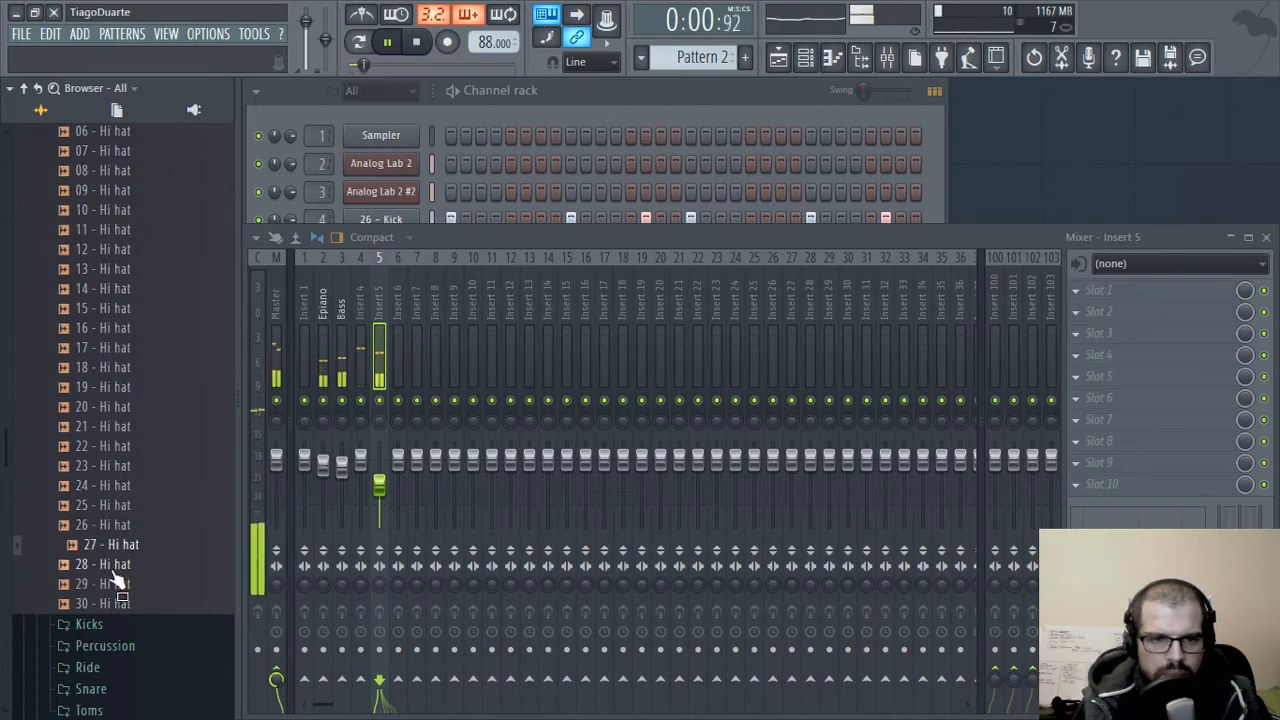
click(122, 584)
click(122, 603)
- Compare earlier hi-hat samples again from 18 - Hi hat back to 08, finishing on 09 - Hi hat
click(122, 367)
click(126, 328)
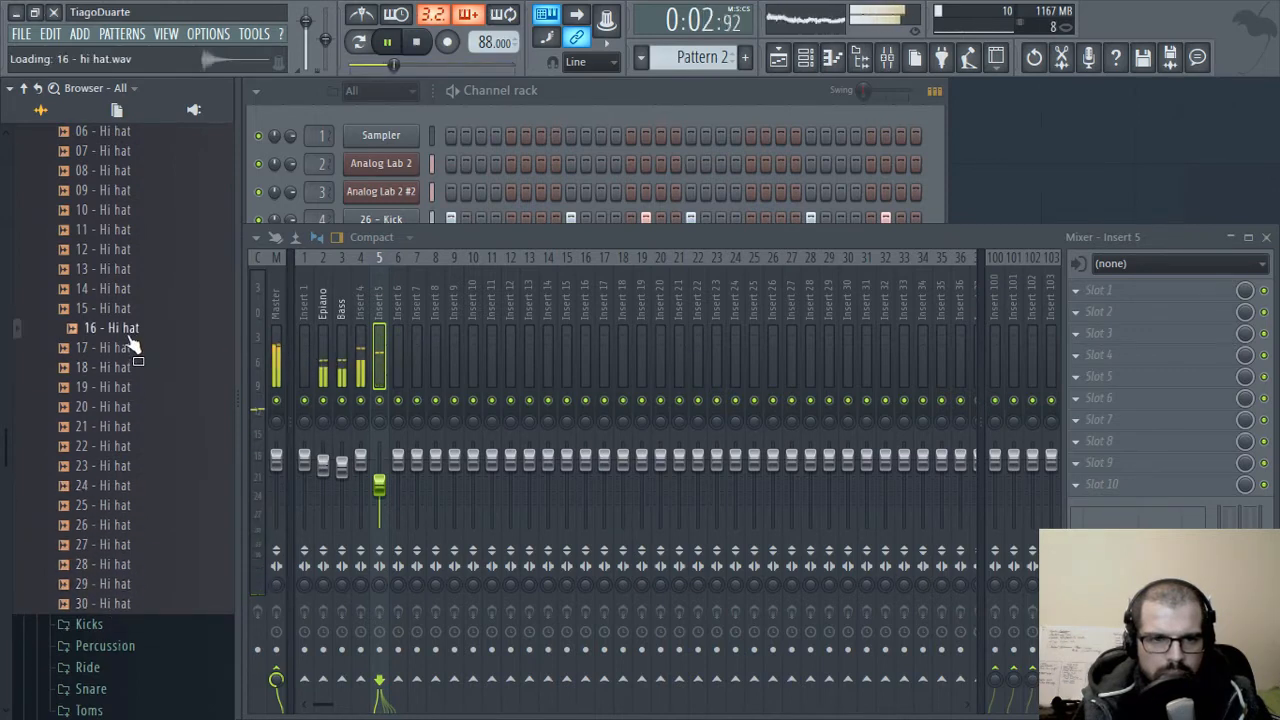
click(128, 288)
click(128, 250)
click(135, 210)
click(137, 175)
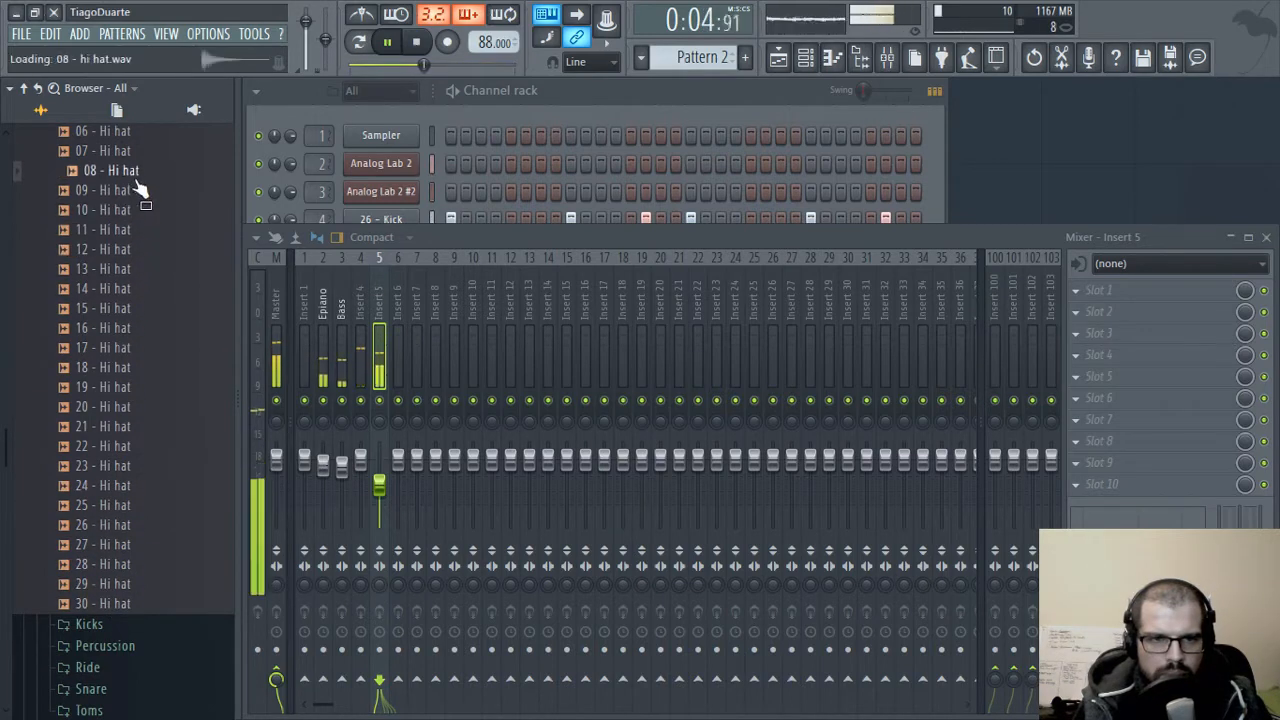
click(137, 193)
click(137, 206)
click(136, 190)
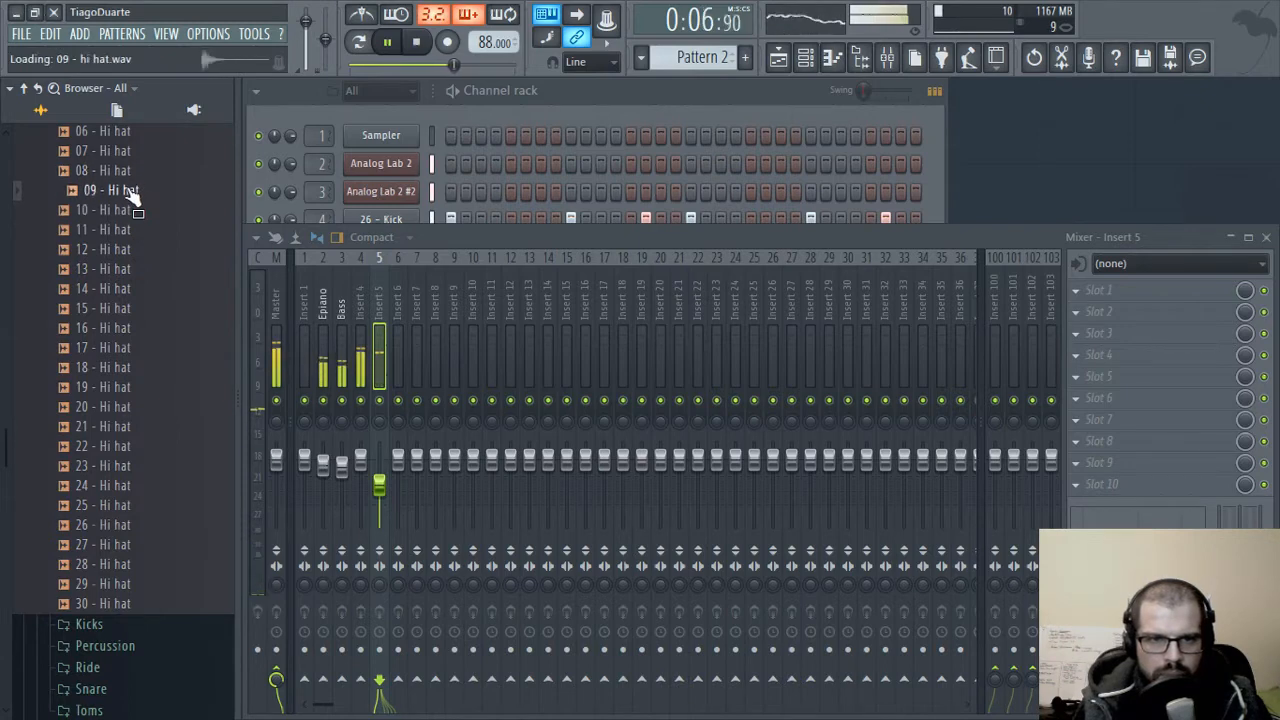
- Add 09 - Hi hat as a new channel below the snares and fill every 2 steps with hits
click(586, 91)
drag(122, 193, 382, 331)
right_click(416, 334)
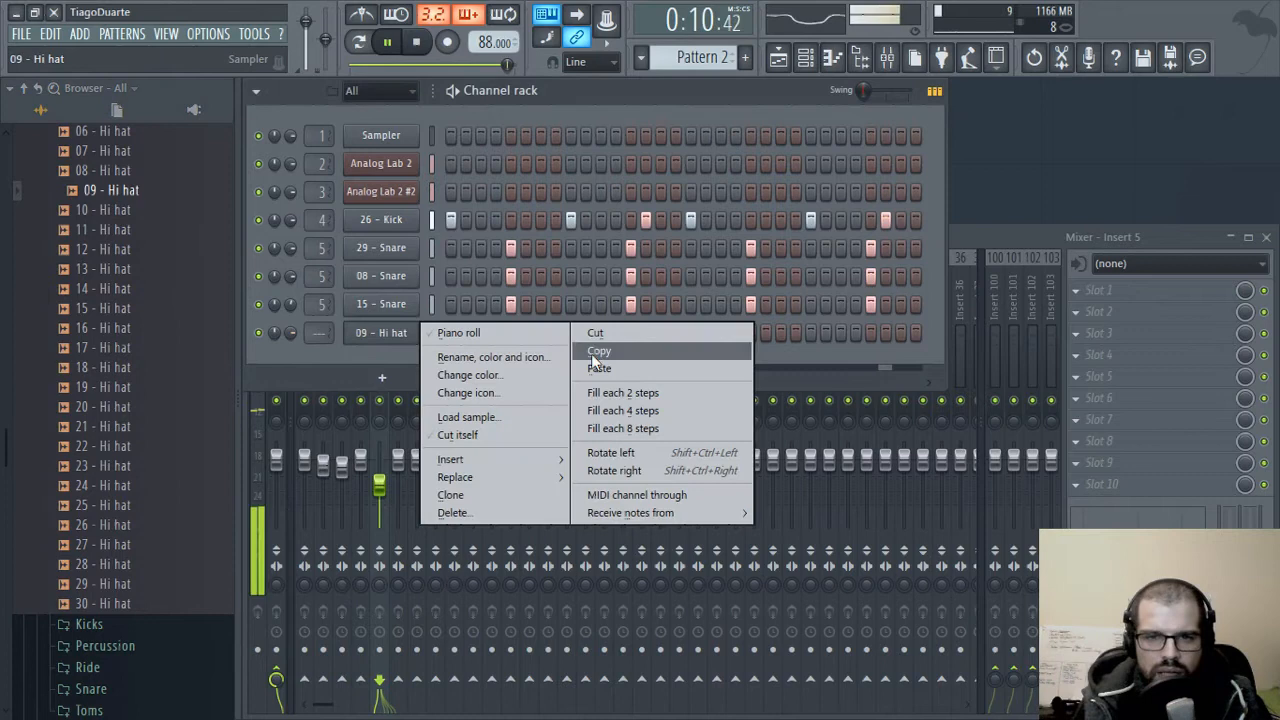
click(638, 394)
- Route the 09 - Hi hat channel to mixer track 6, with that track's volume lowered and panned 14% left
drag(314, 340, 314, 322)
drag(399, 465, 399, 499)
drag(398, 421, 398, 435)
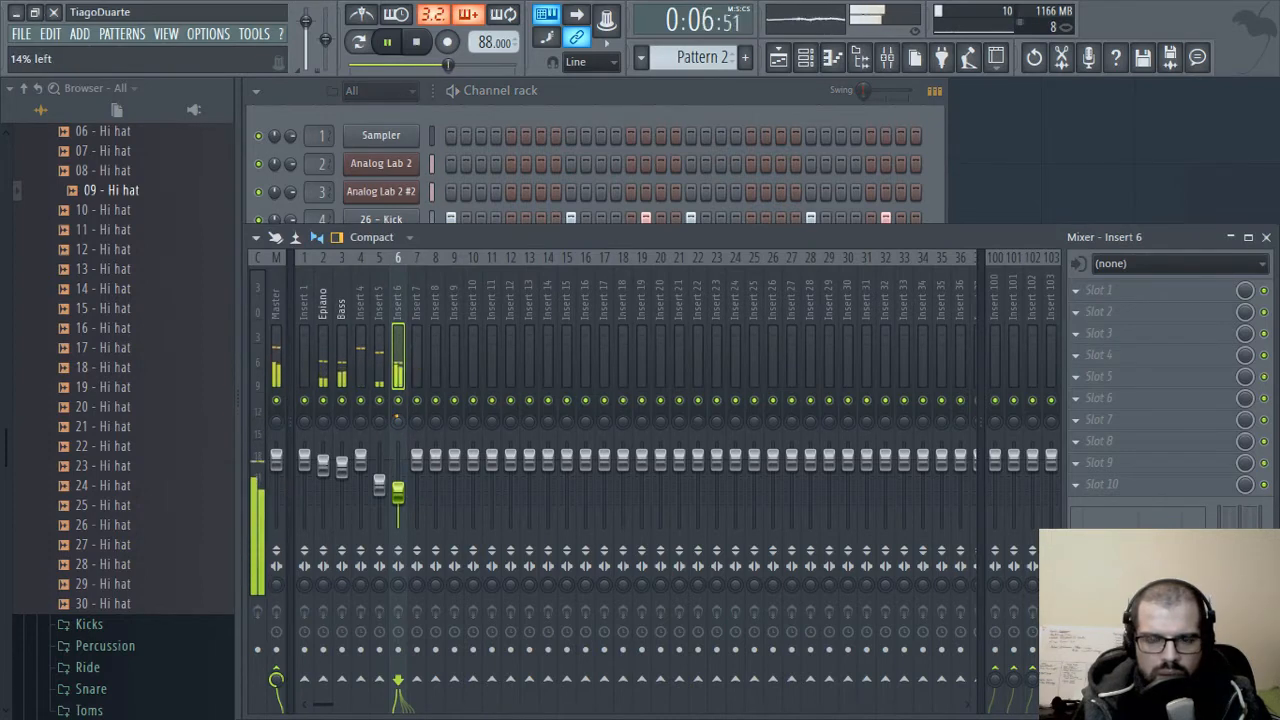
- Name mixer track 6 "Hi hat"
double_click(396, 300)
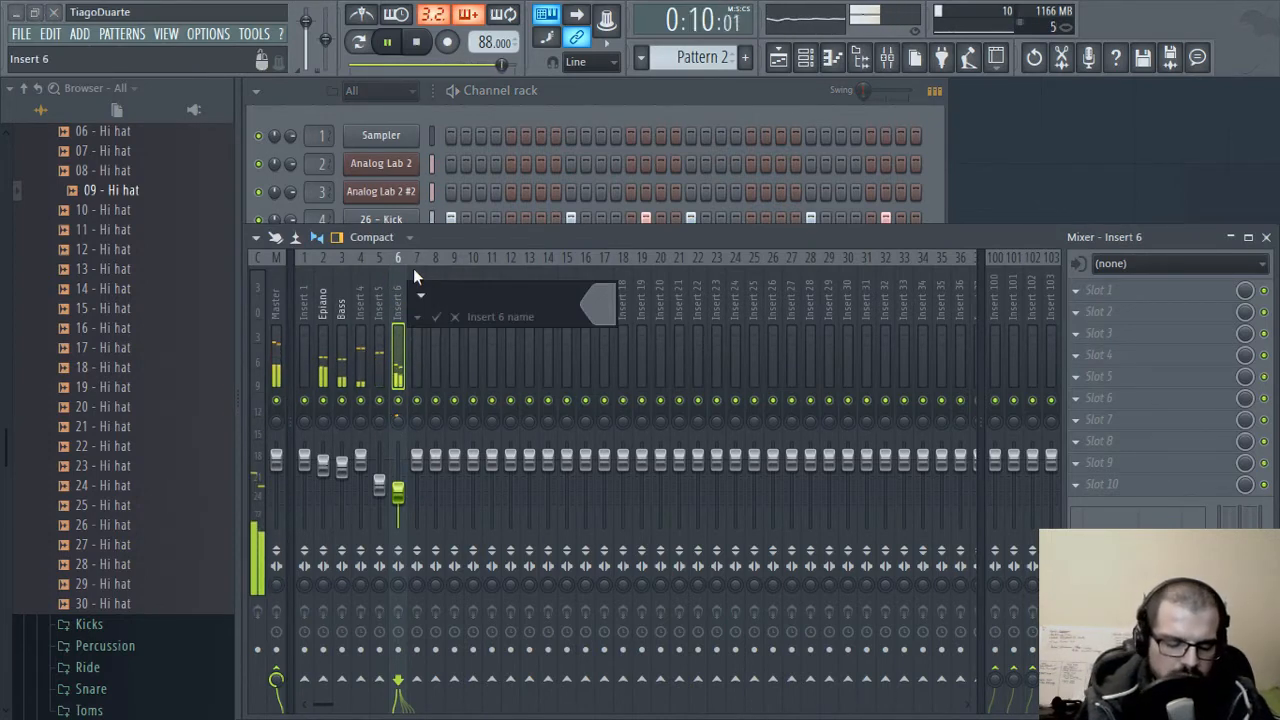
text(Hi hat)
key(Return)
- Name mixer track 4 "Kick" and mixer track 5 "Snare"
key(Left)
key(Left)
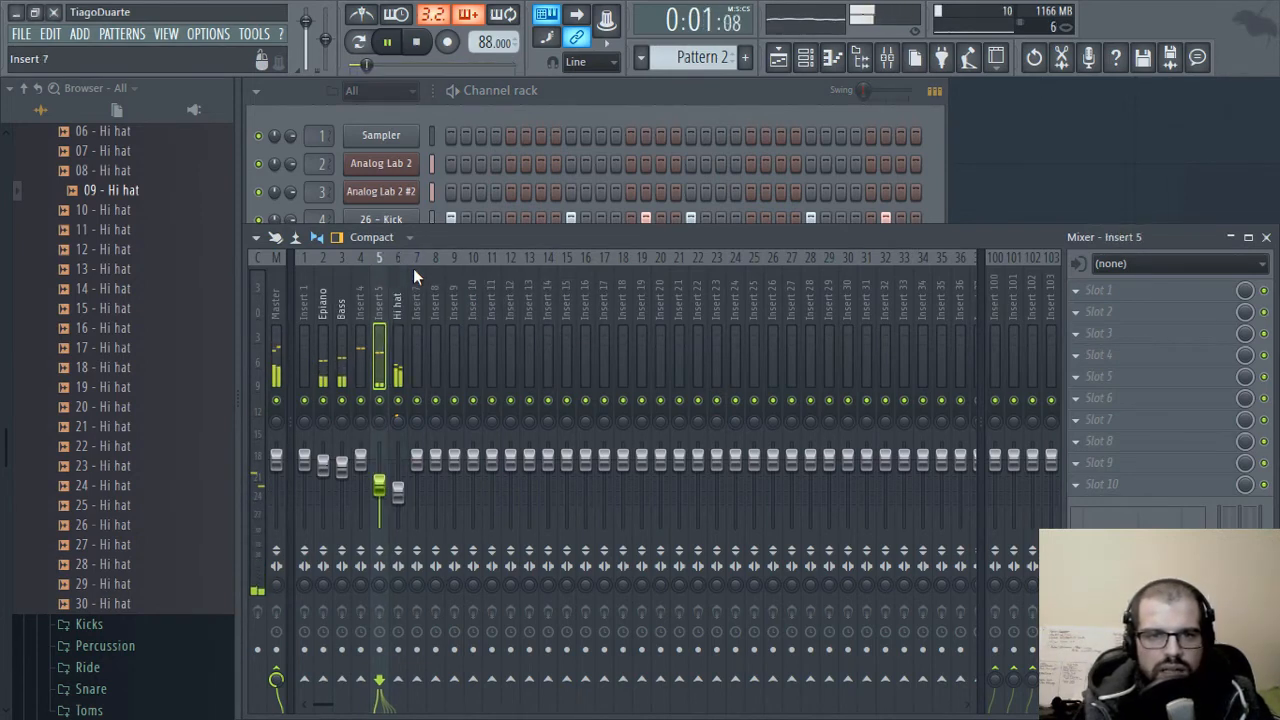
key(F2)
text(Kick)
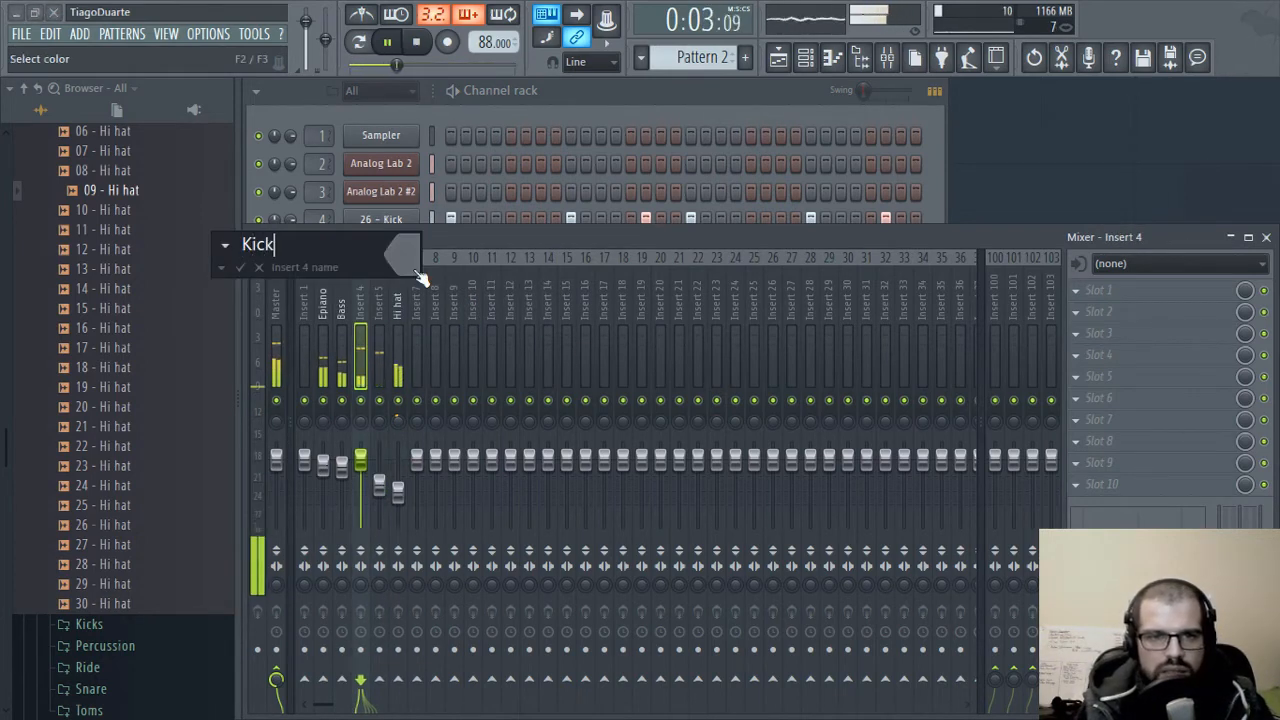
key(Return)
key(Right)
key(F2)
text(Snare)
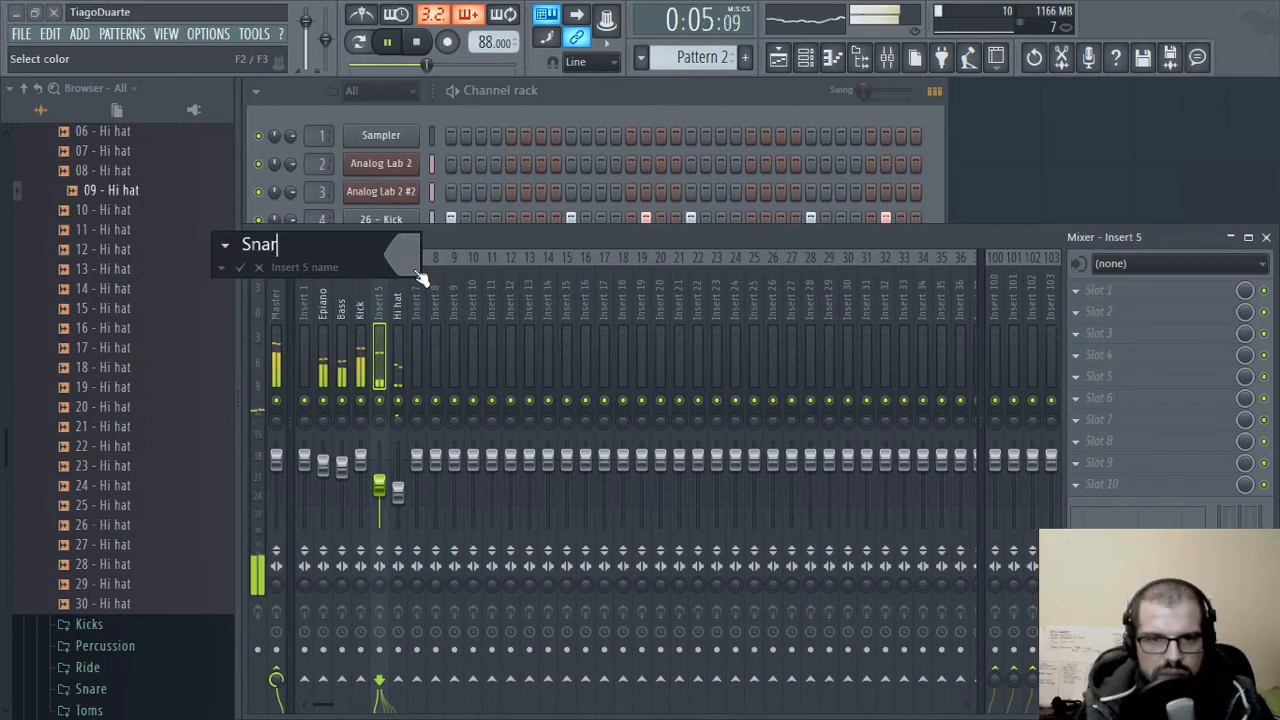
key(Return)
- Lower the Hi hat mixer track to about -17.7 dB and refill the 09 - Hi hat channel with a hit every 4 steps
drag(398, 491, 398, 506)
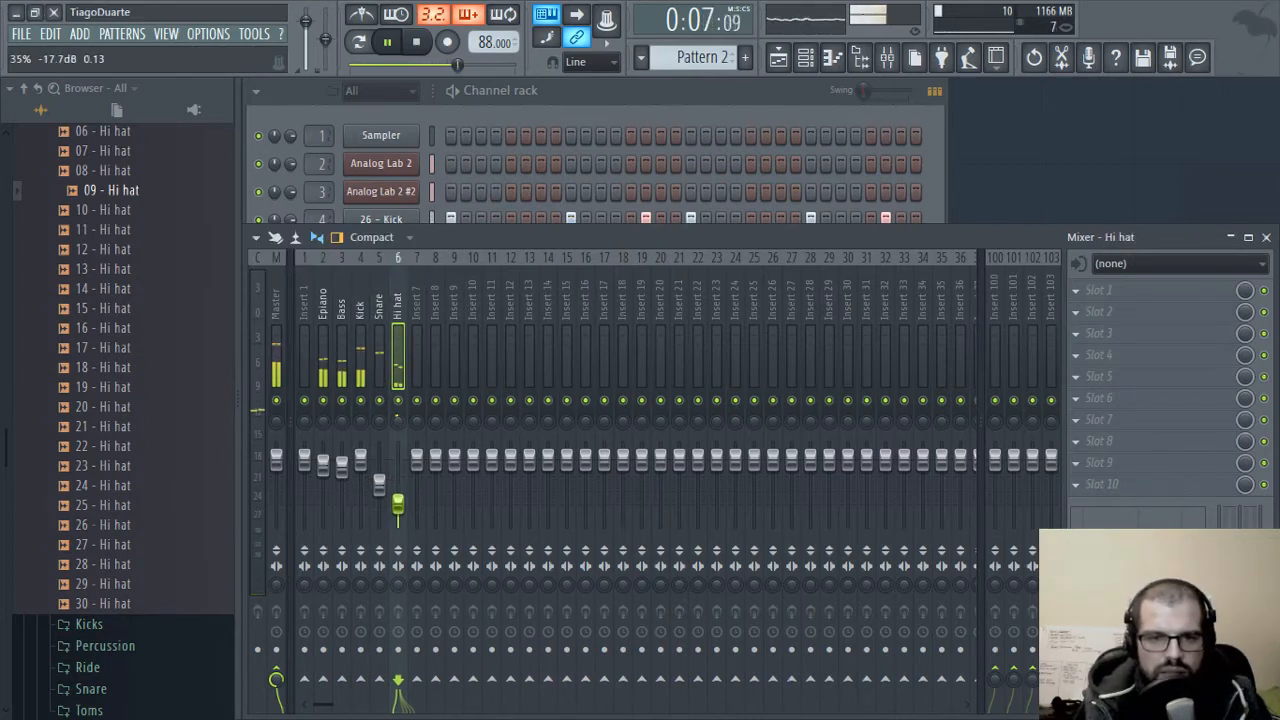
click(516, 220)
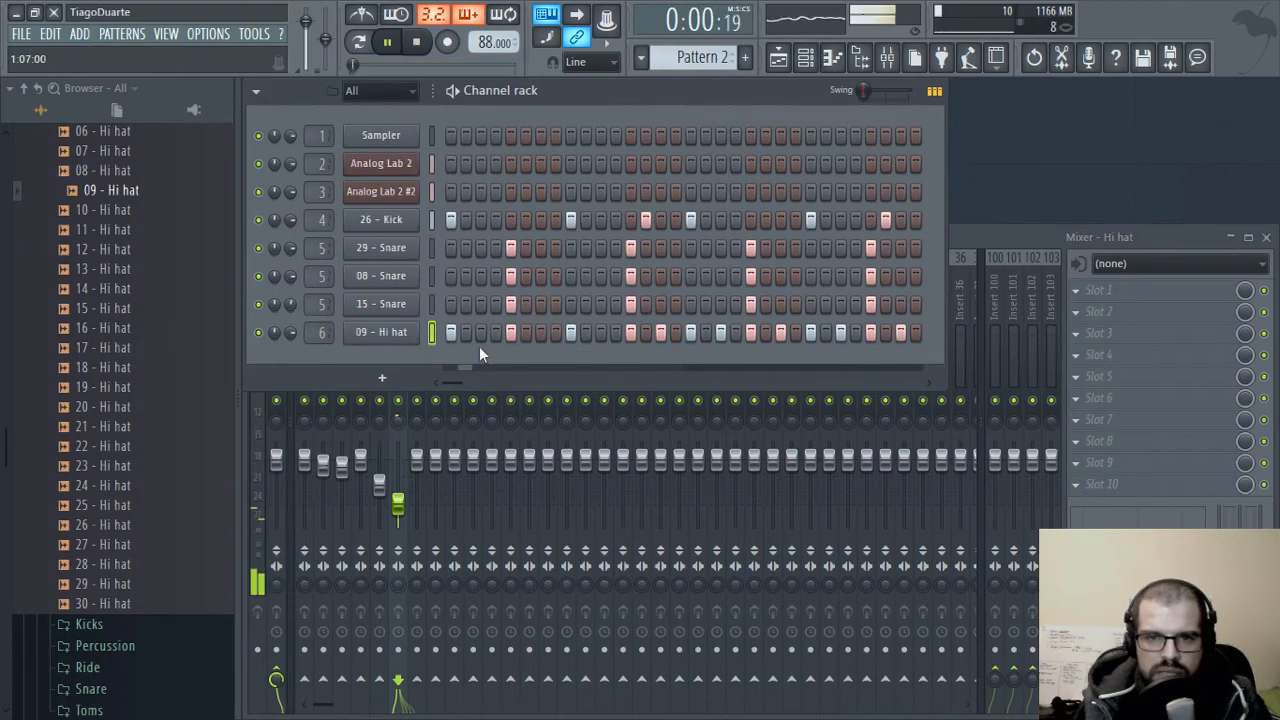
right_click(415, 330)
click(615, 410)
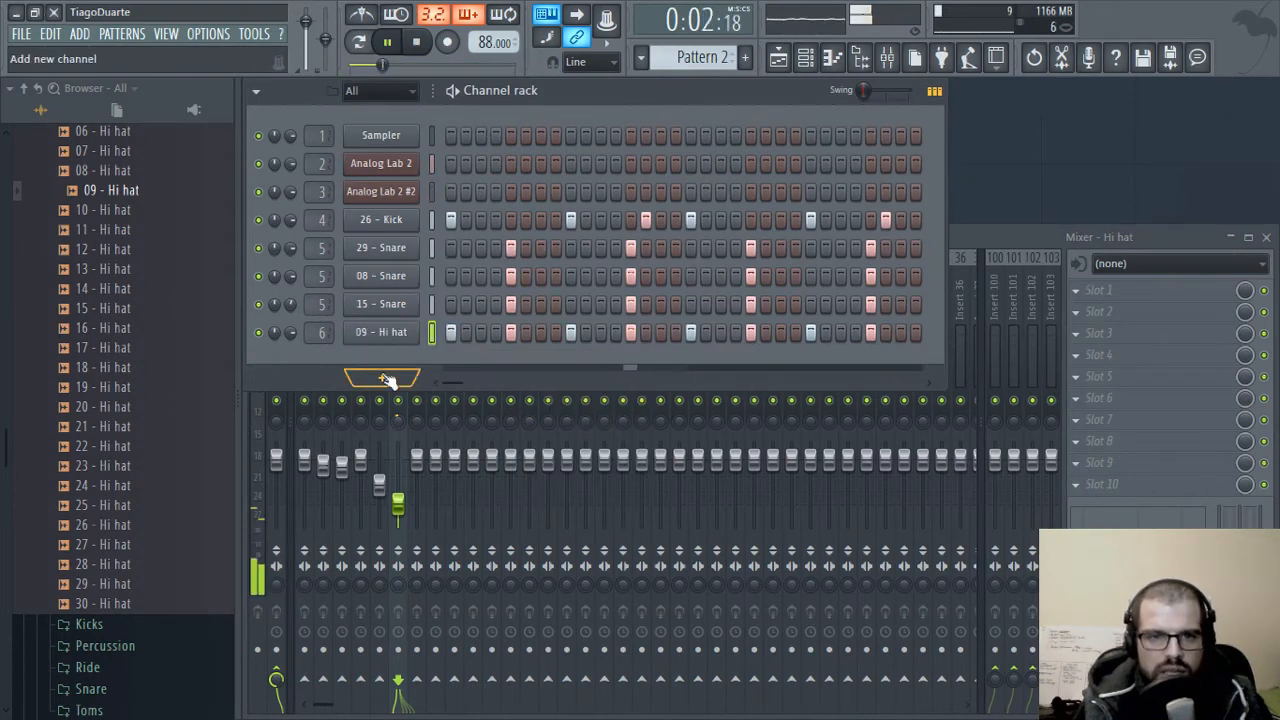
- Try adding an Addictive Drums 2 channel, dismiss its authorization messages, look at the Explore AD2 presets and close the plugin
click(381, 378)
mouse_move(420, 442)
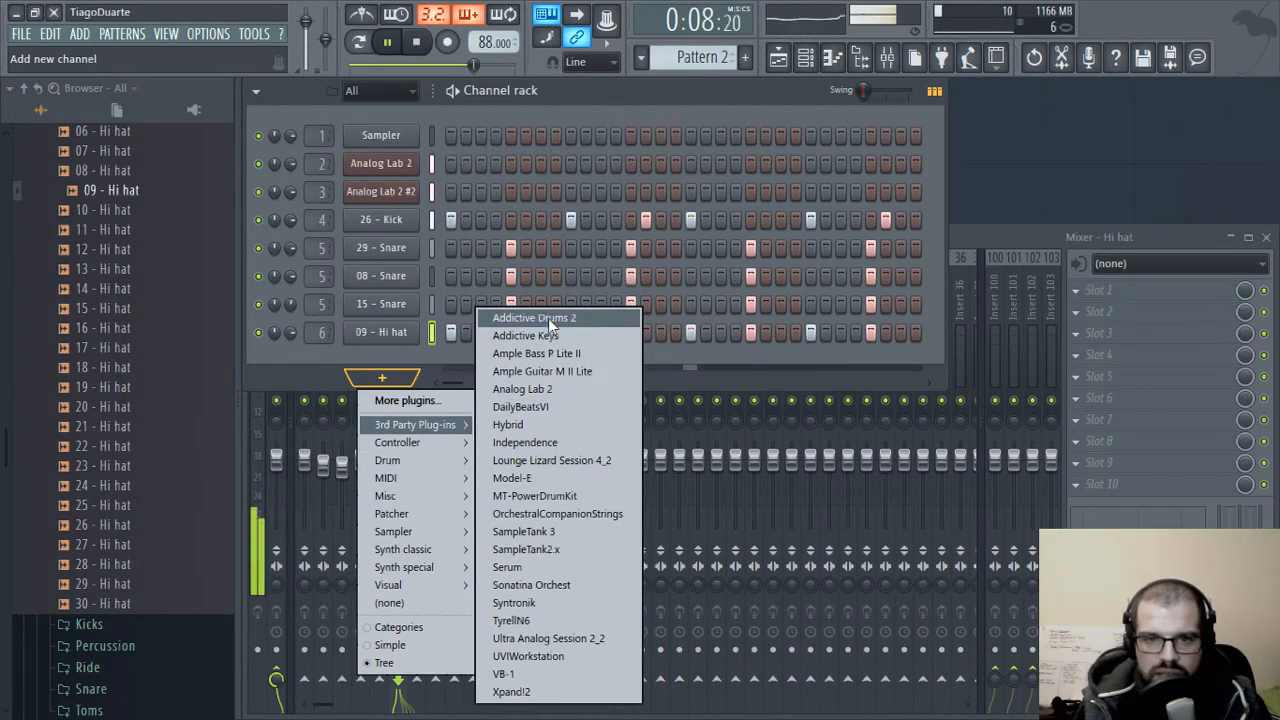
click(548, 318)
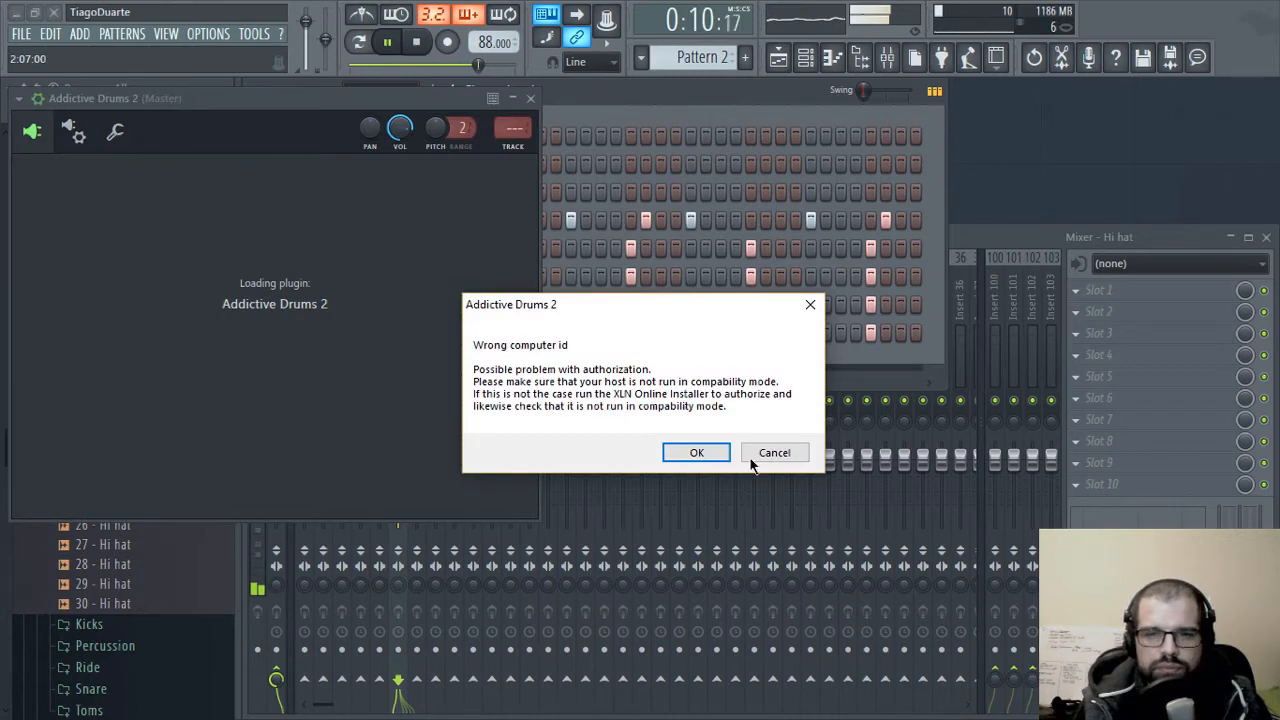
click(697, 453)
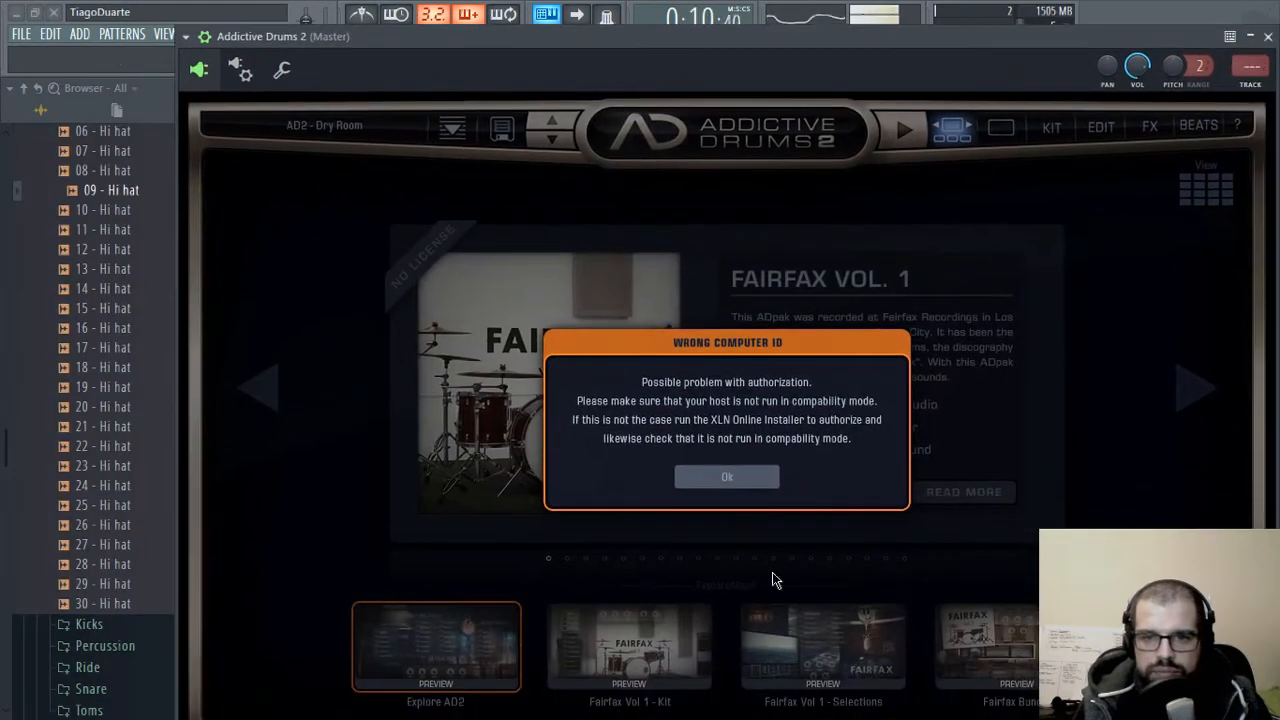
click(742, 476)
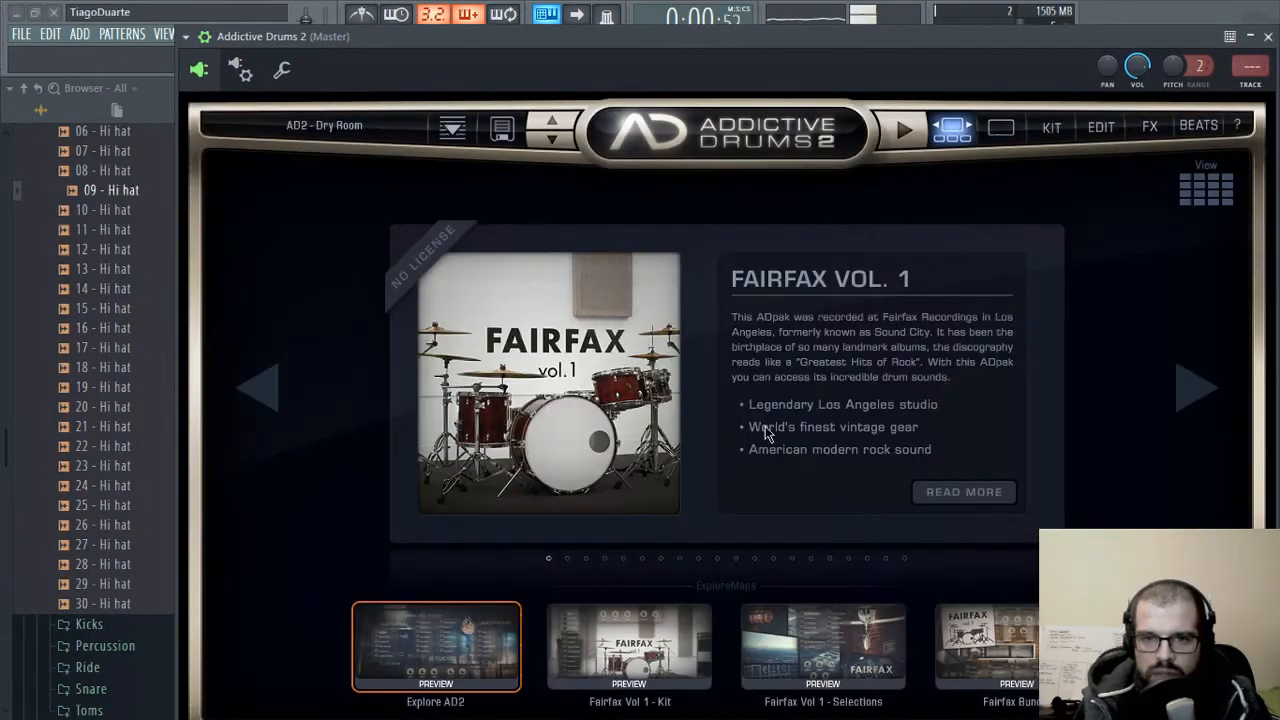
click(424, 680)
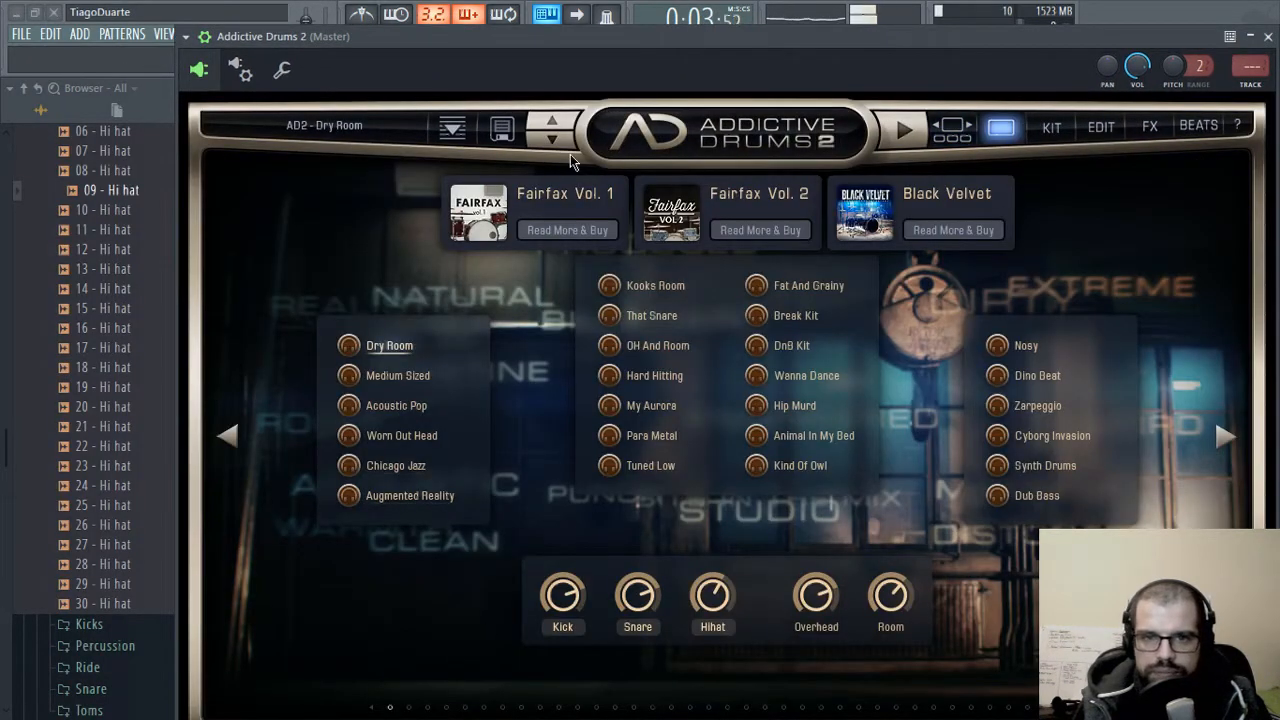
click(1268, 36)
- Replace the Addictive Drums 2 channel's plugin with Independence
right_click(370, 361)
mouse_move(494, 485)
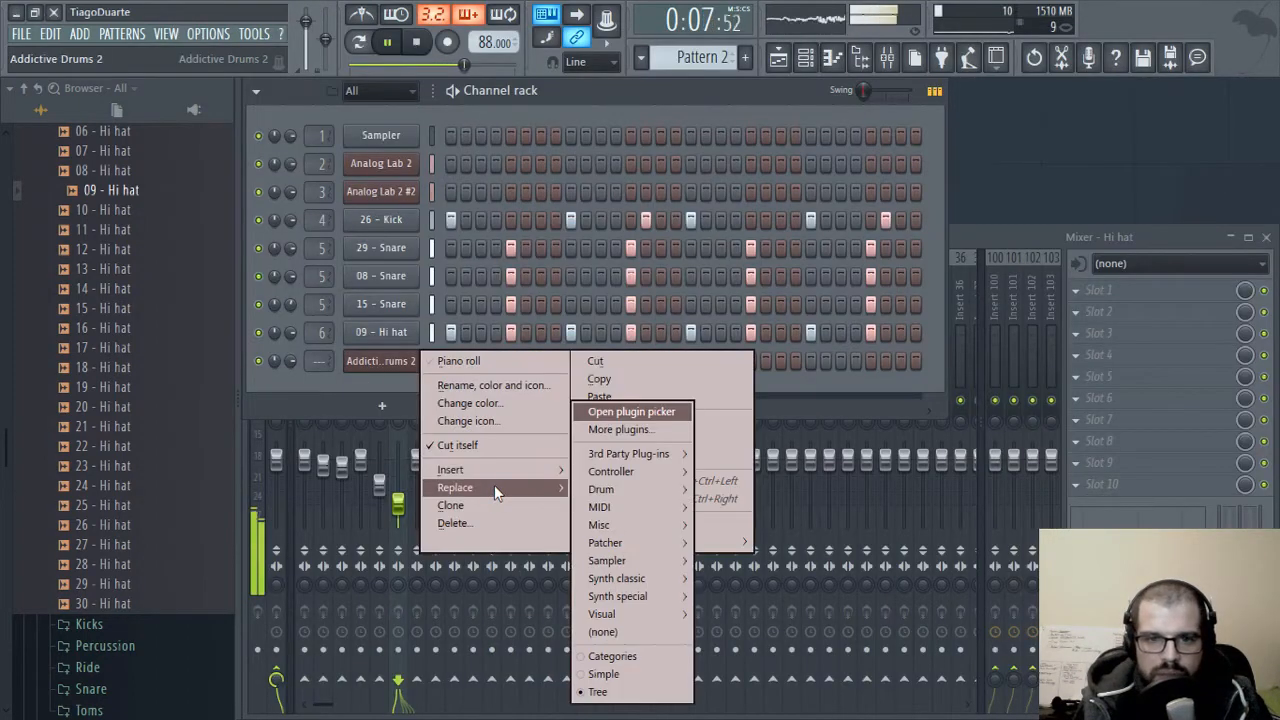
mouse_move(623, 453)
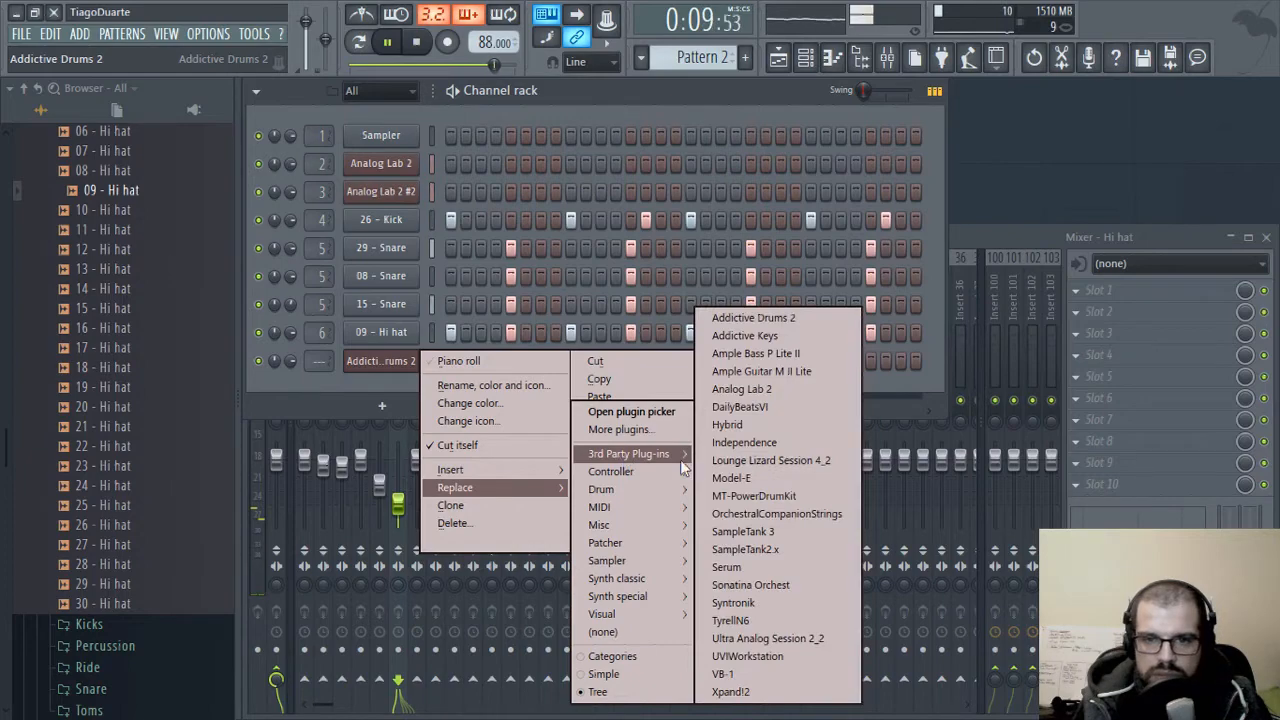
click(768, 444)
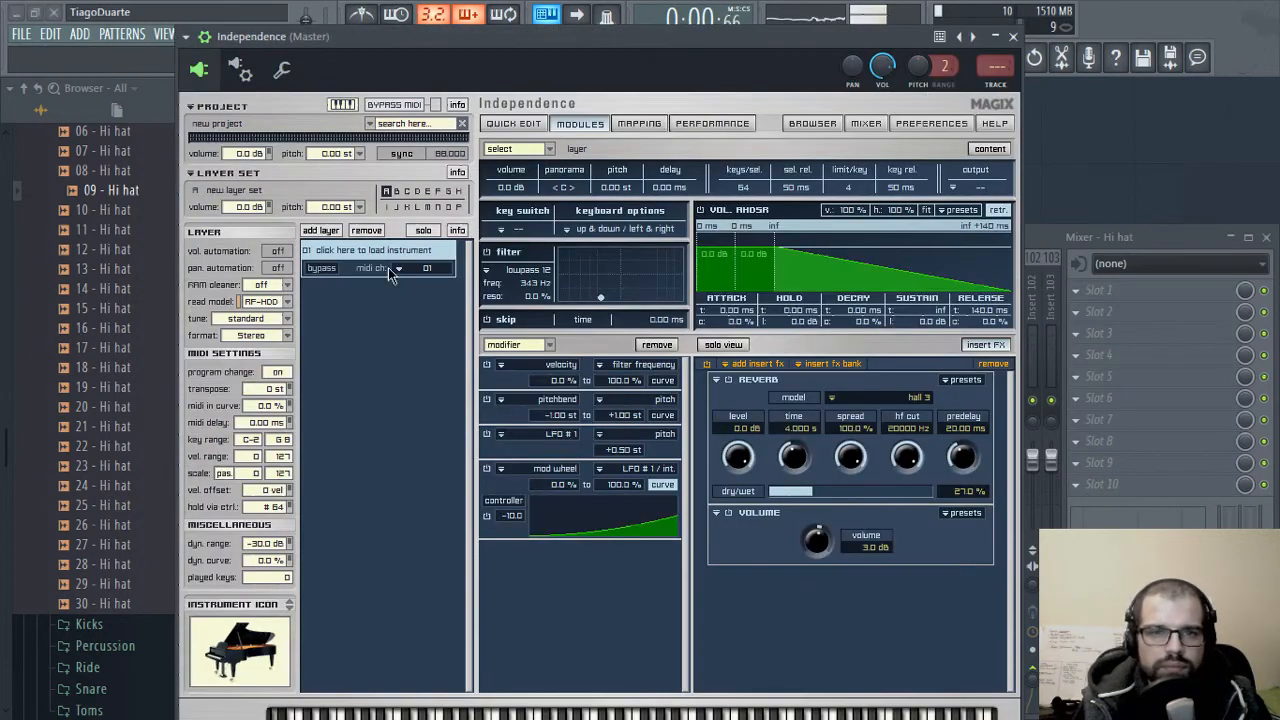
- Load Acoustic Drum Kit 1 from the Independence Free drum kits into the first layer and close the plugin window
click(390, 270)
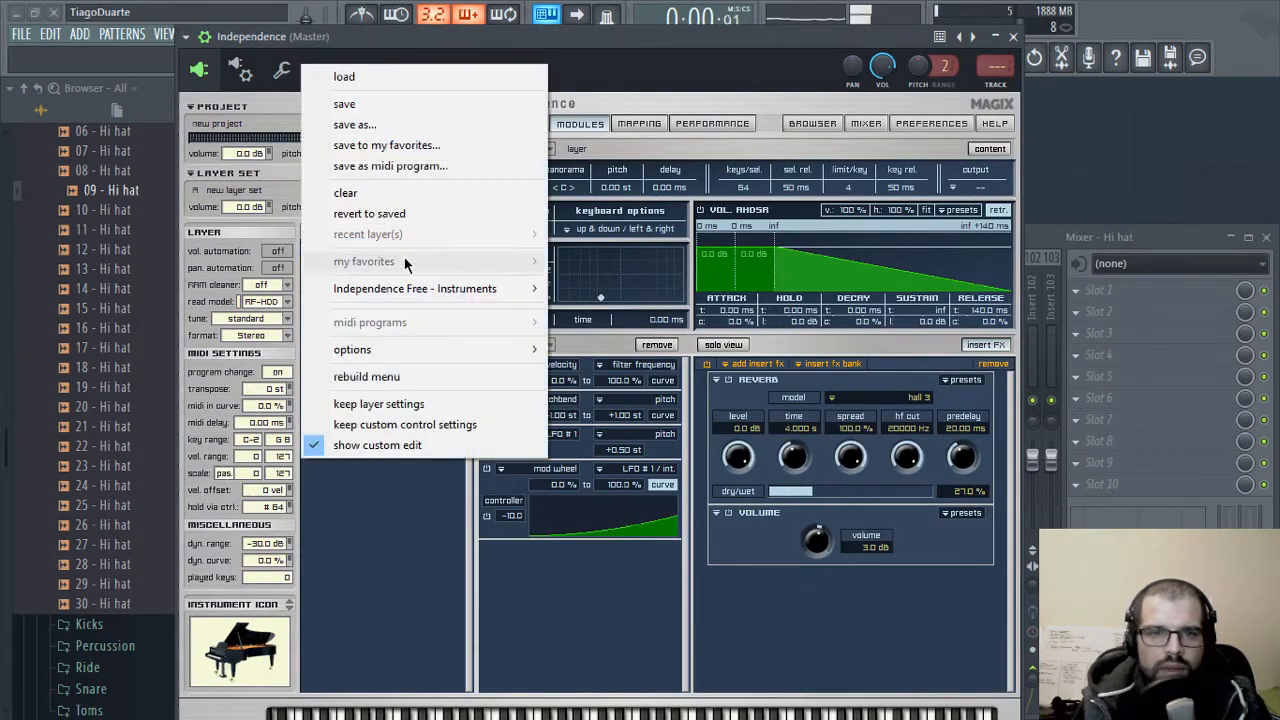
mouse_move(520, 290)
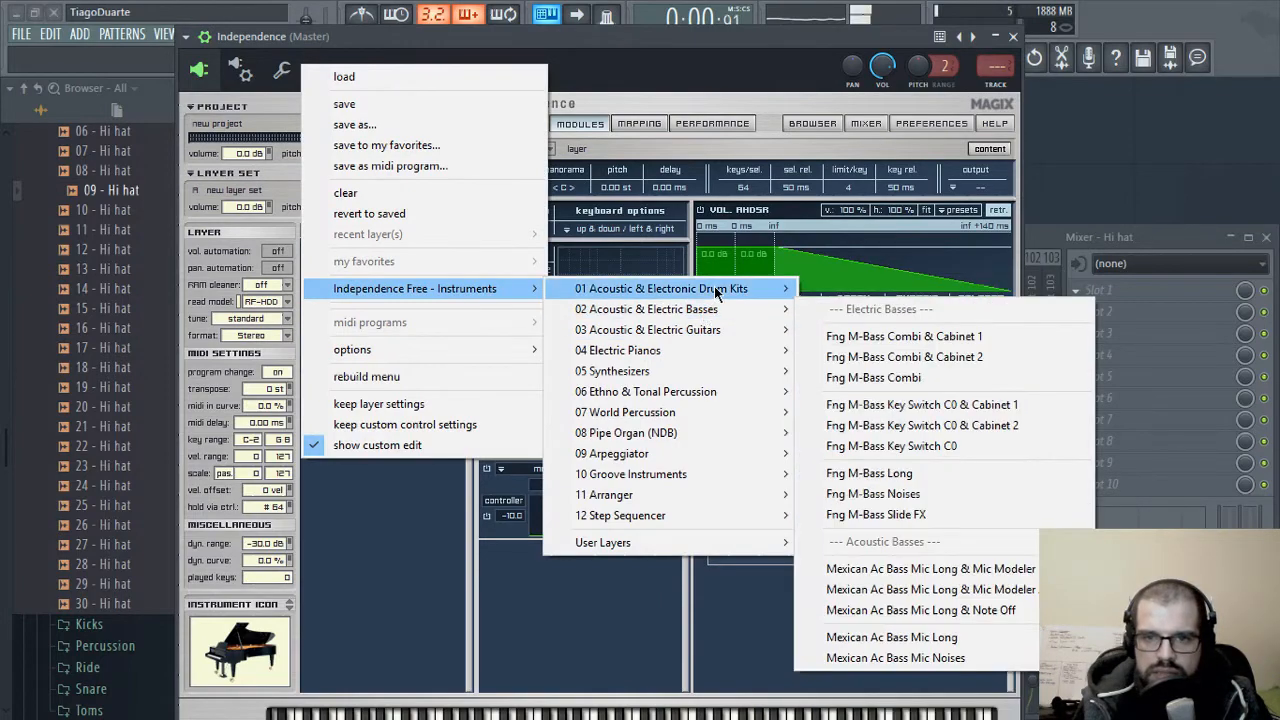
mouse_move(716, 291)
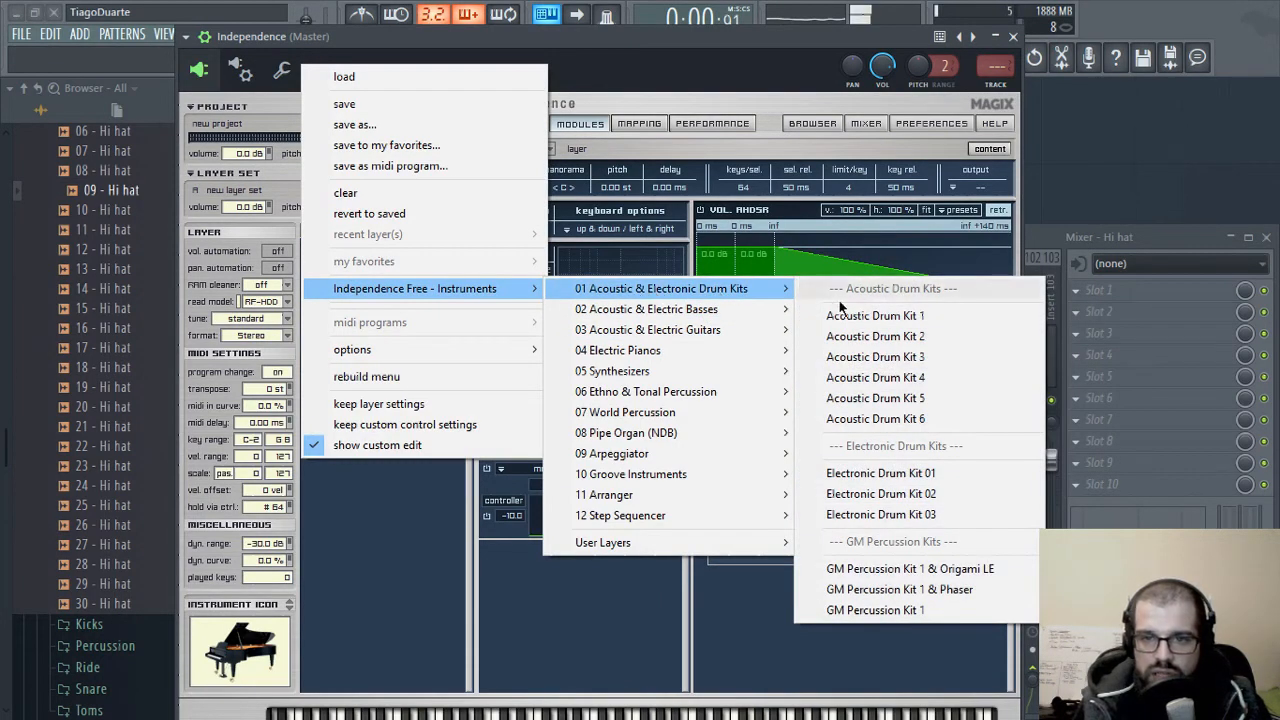
click(903, 316)
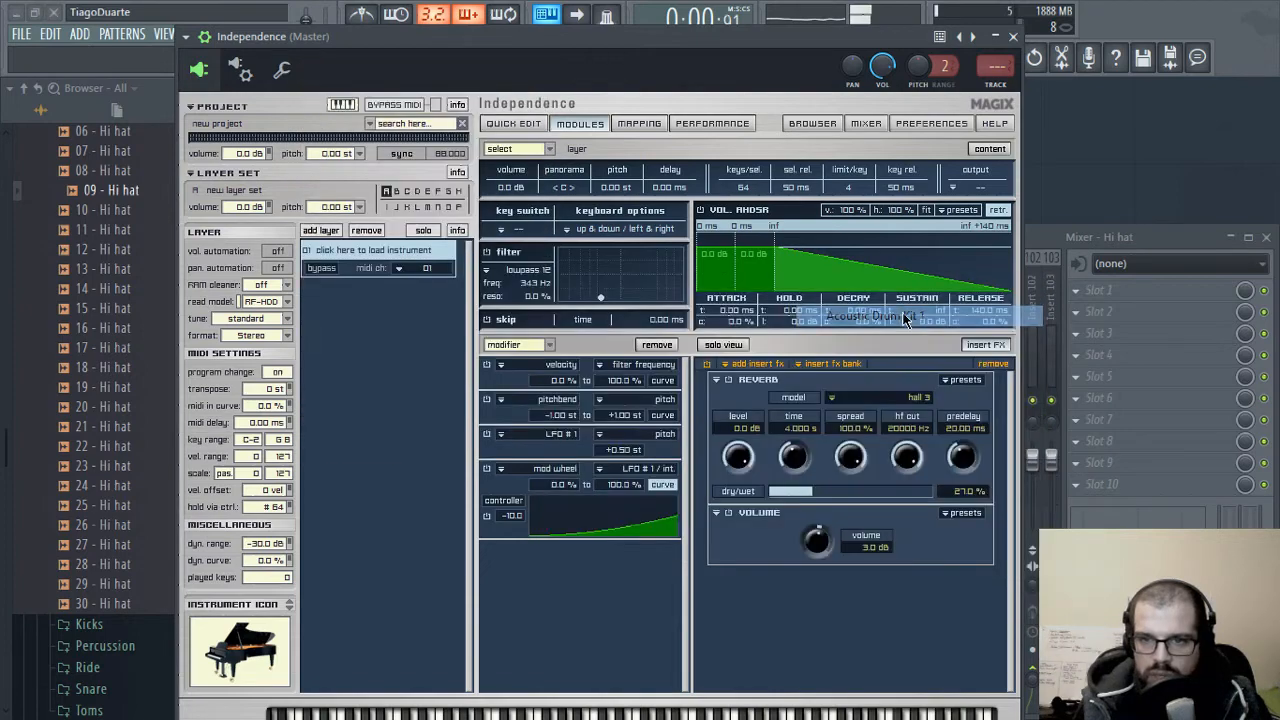
click(1013, 37)
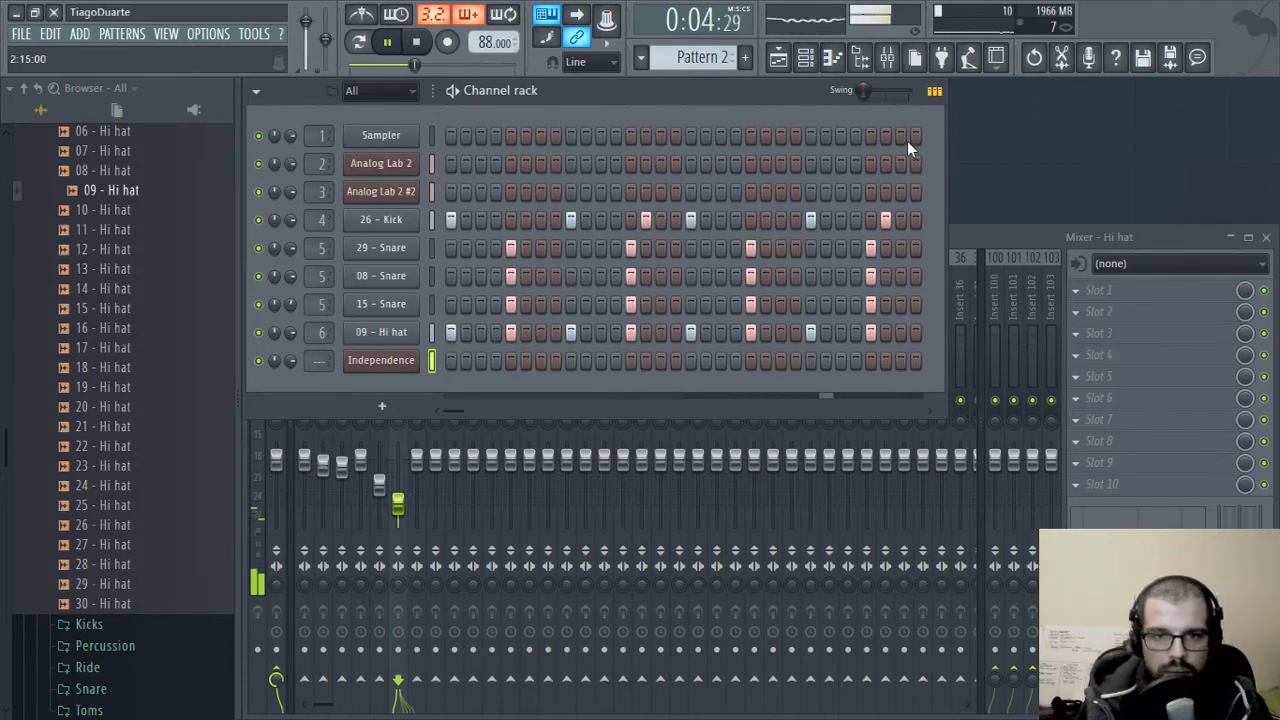
- Check the typing keyboard's options and route the Independence channel to mixer track 7
right_click(550, 17)
click(565, 52)
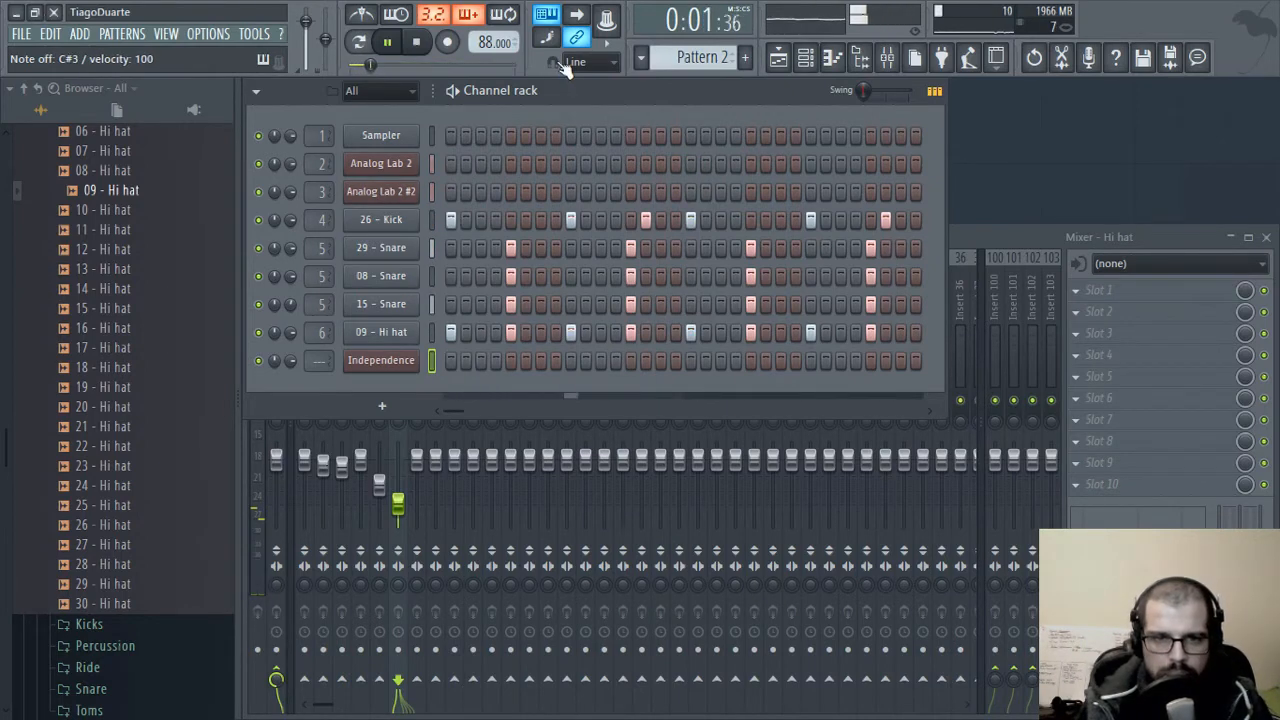
scroll(307, 361, up, 7)
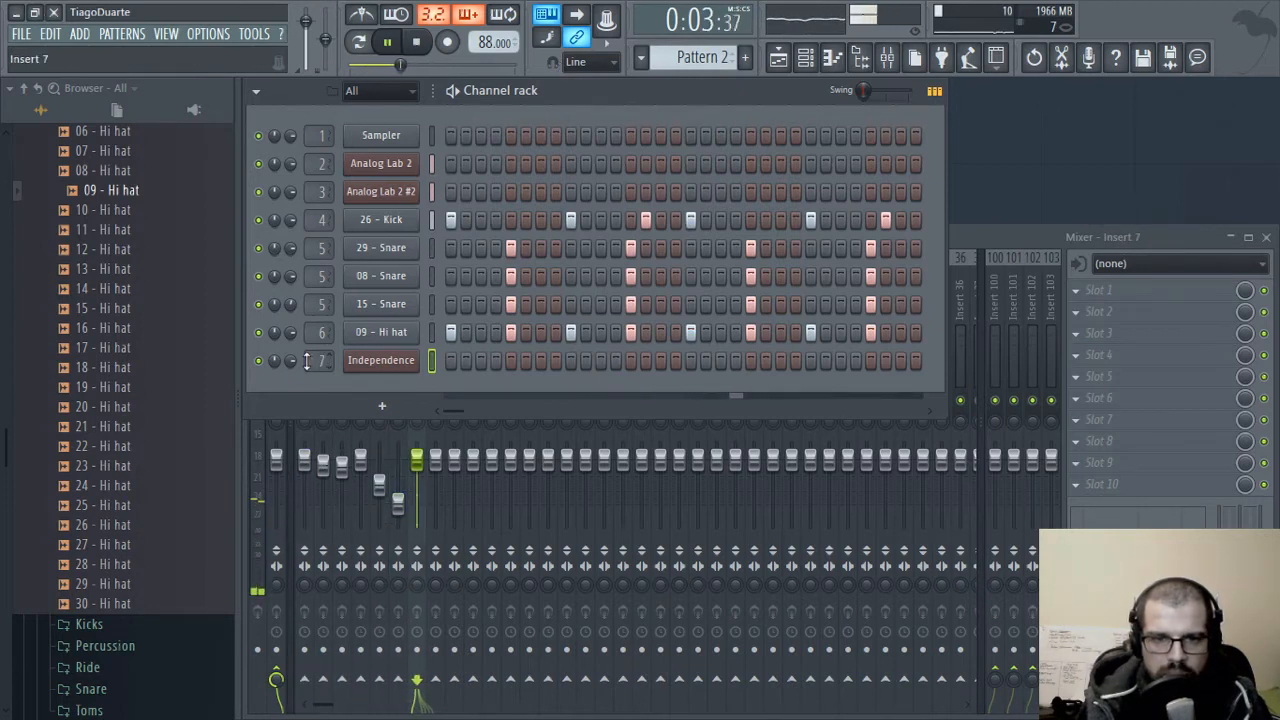
- Place four C#3 notes on beats 2 and 4 of the first two bars in the Independence channel's piano roll
right_click(400, 362)
click(470, 359)
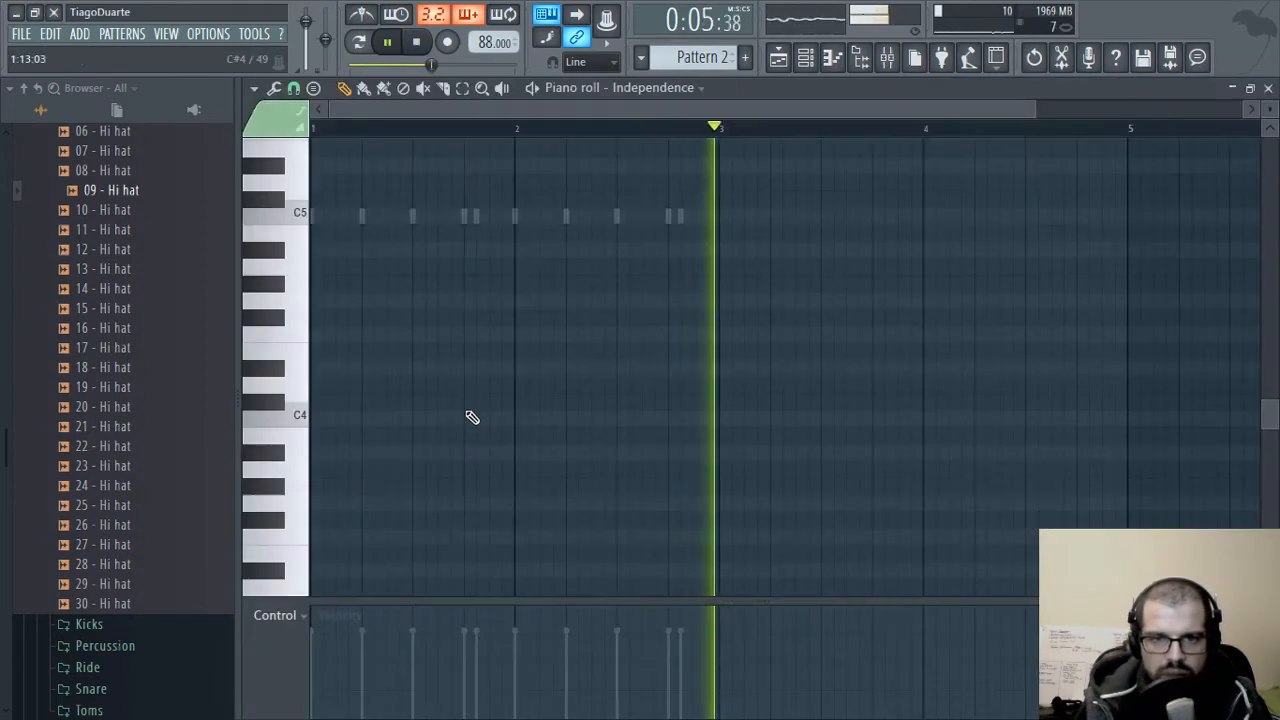
scroll(422, 395, down, 4)
click(372, 404)
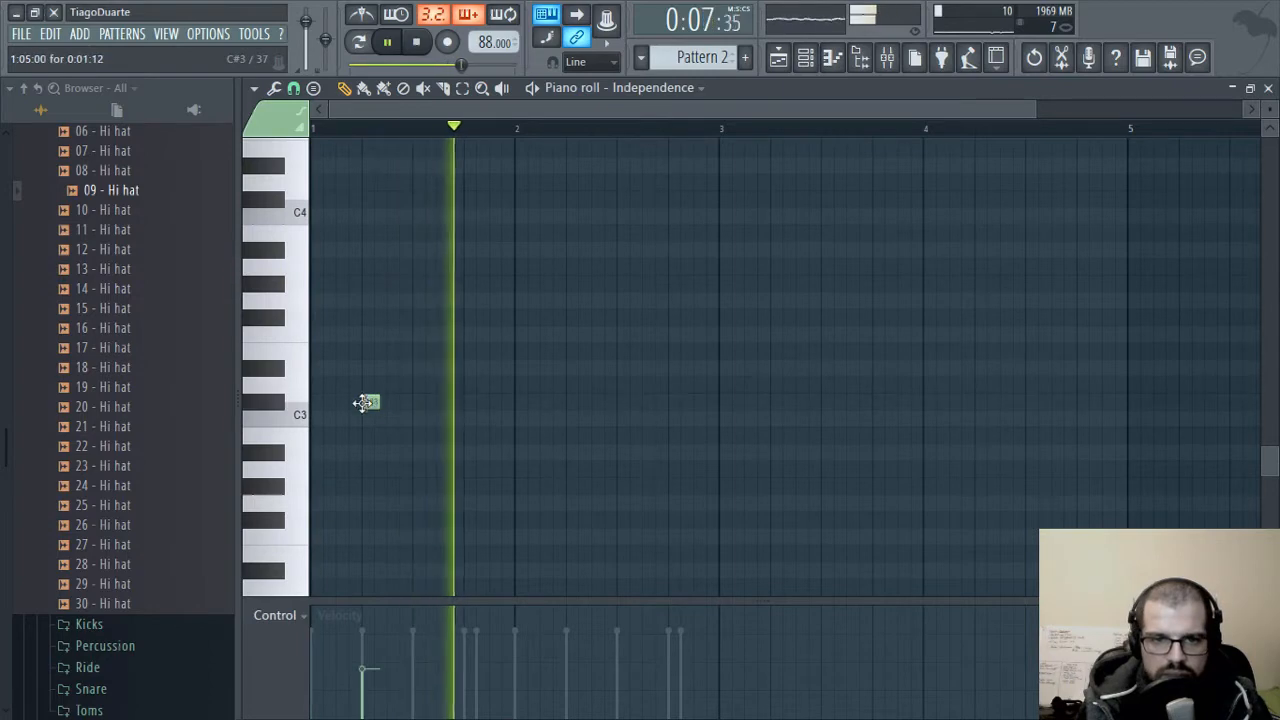
click(472, 404)
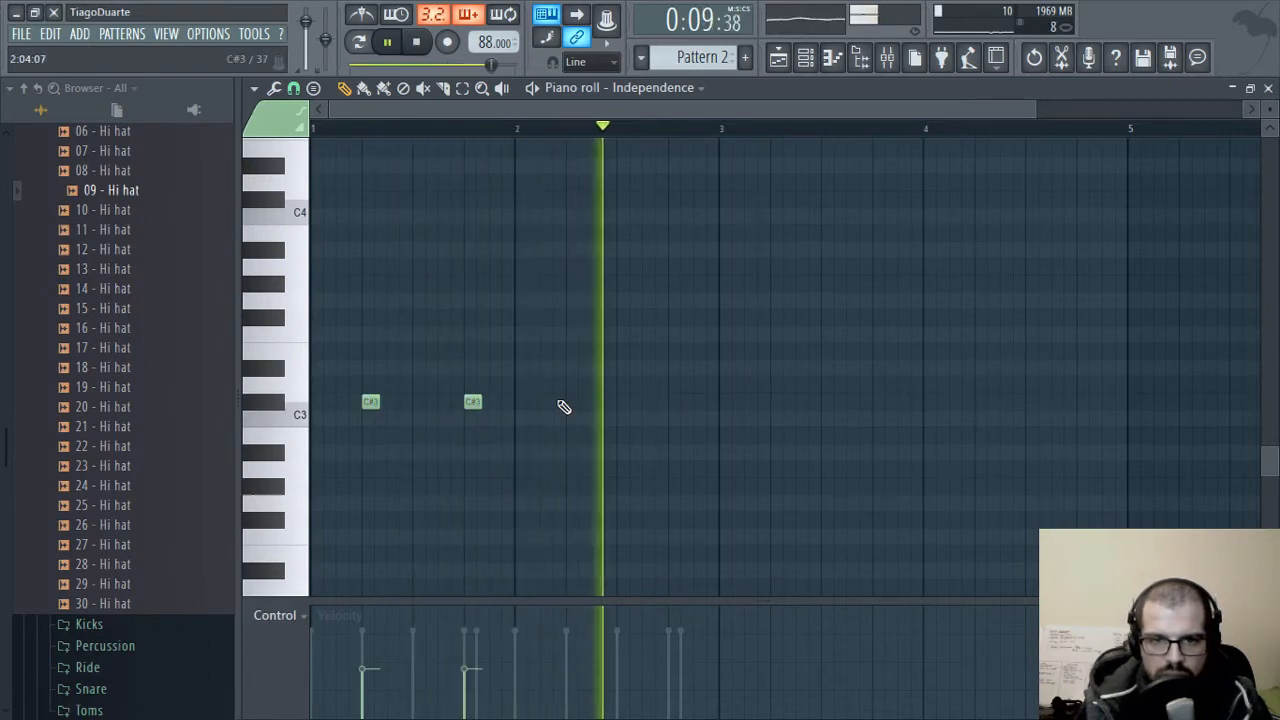
click(572, 404)
click(677, 404)
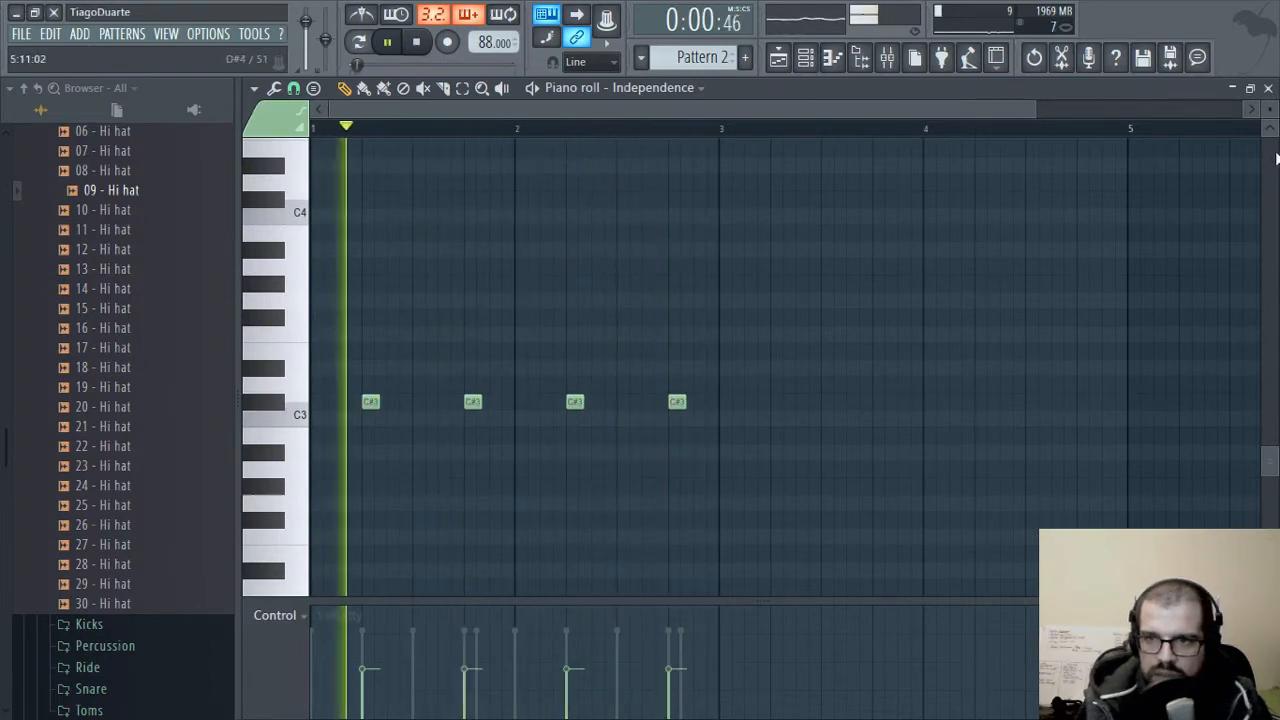
click(1268, 88)
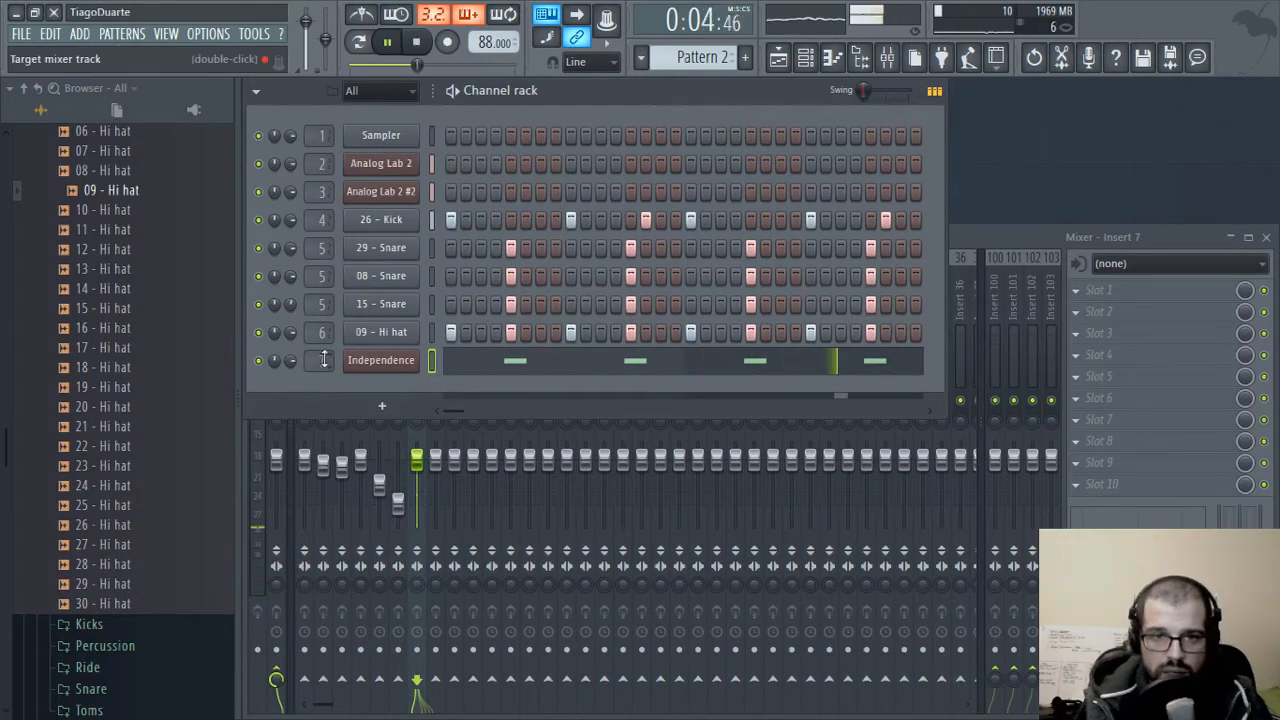
- Clone the Independence channel with its Acoustic Drum Kit 1 and route the copy to mixer track 8
click(390, 362)
click(272, 74)
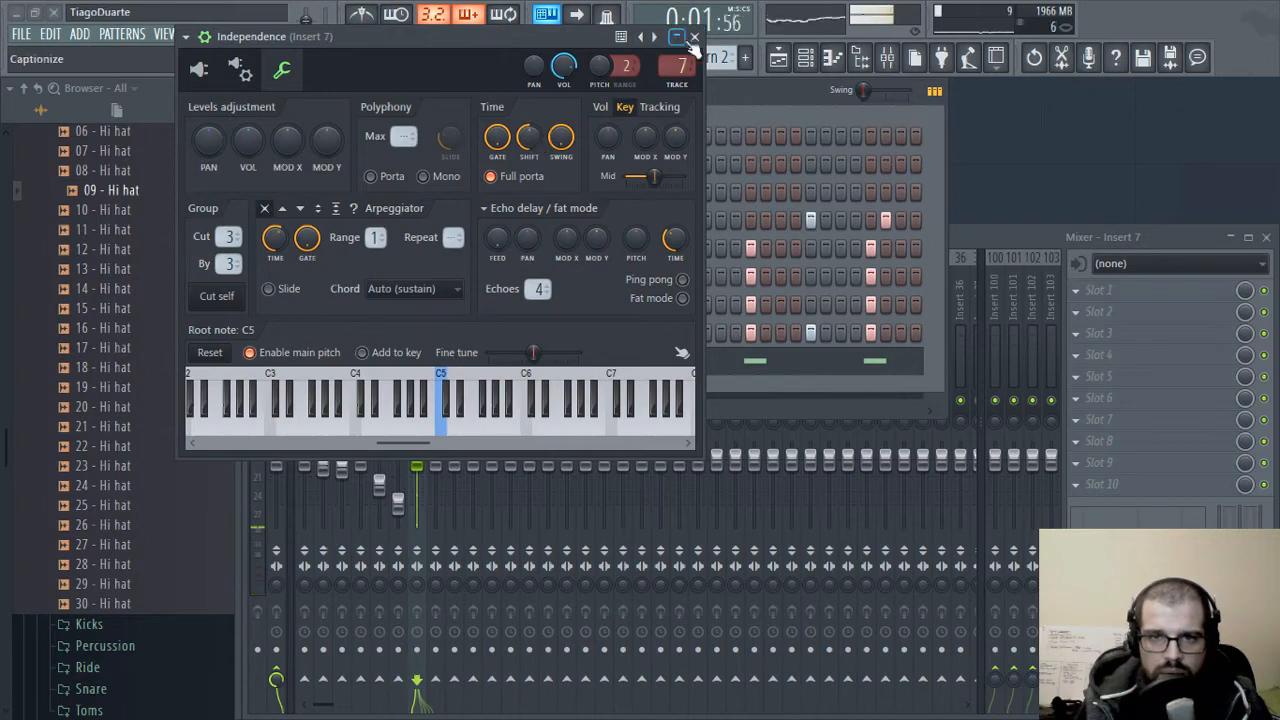
click(690, 40)
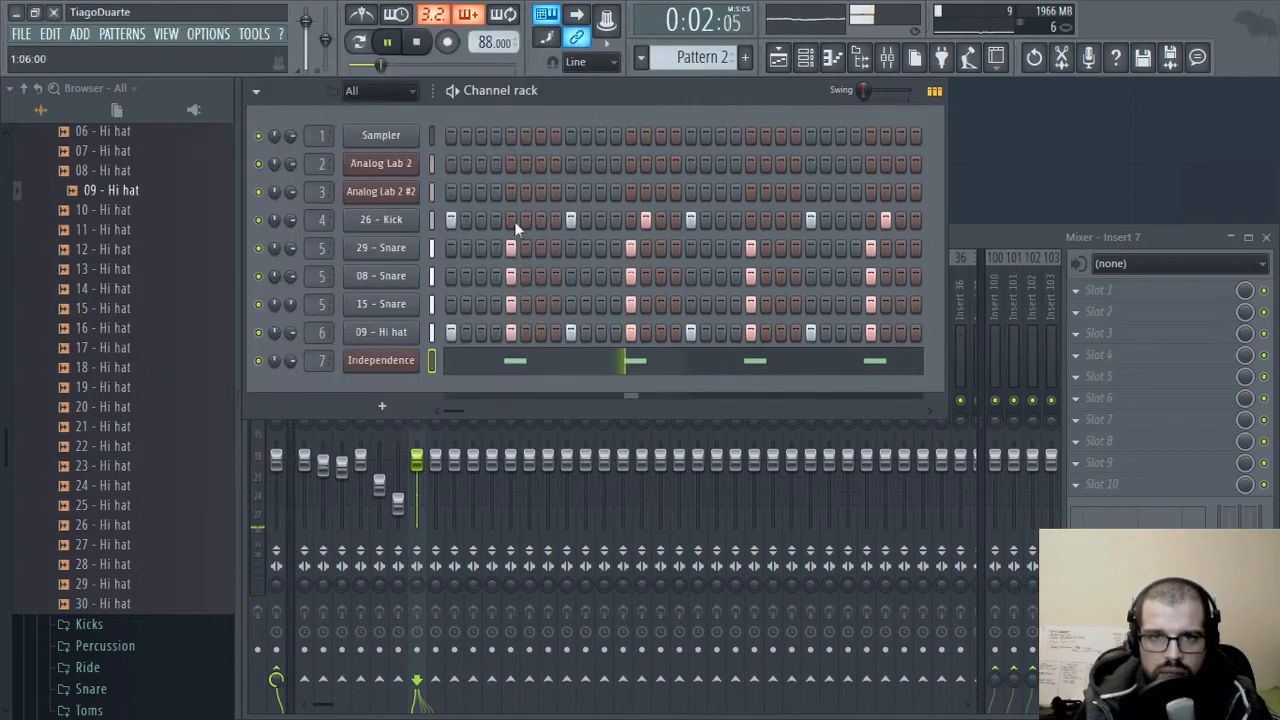
click(402, 367)
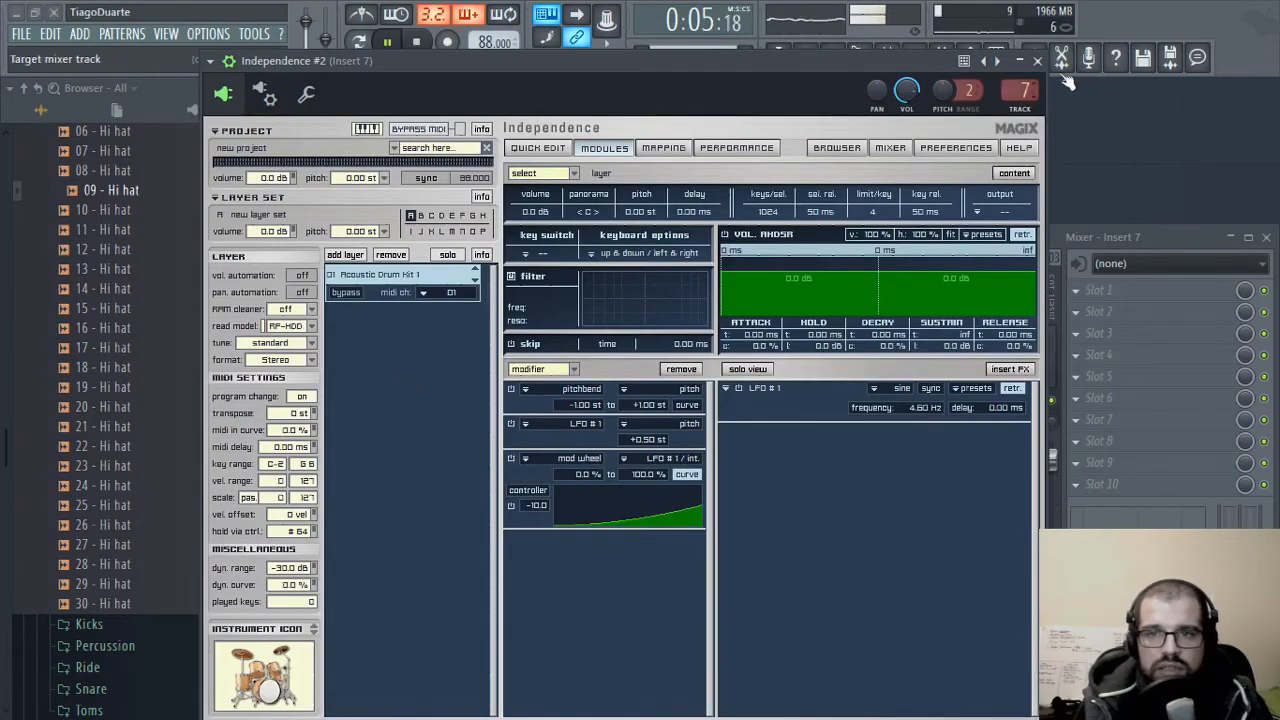
click(1038, 62)
key(space)
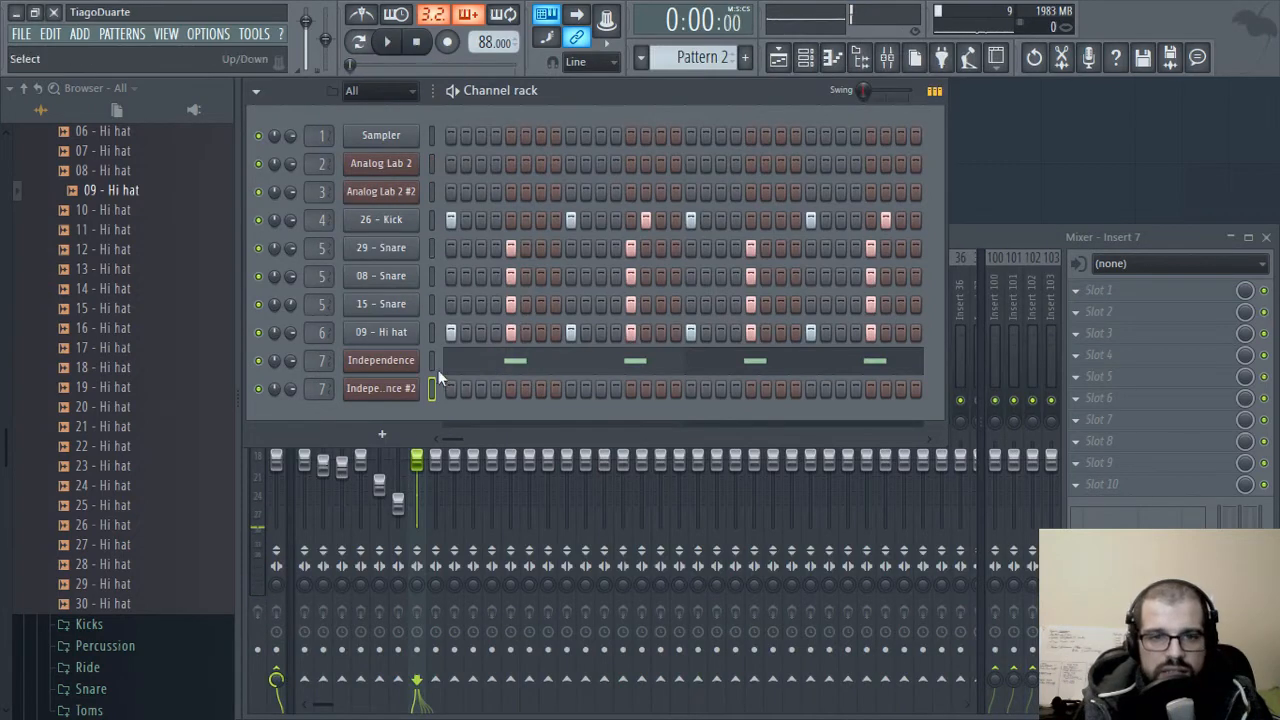
right_click(385, 364)
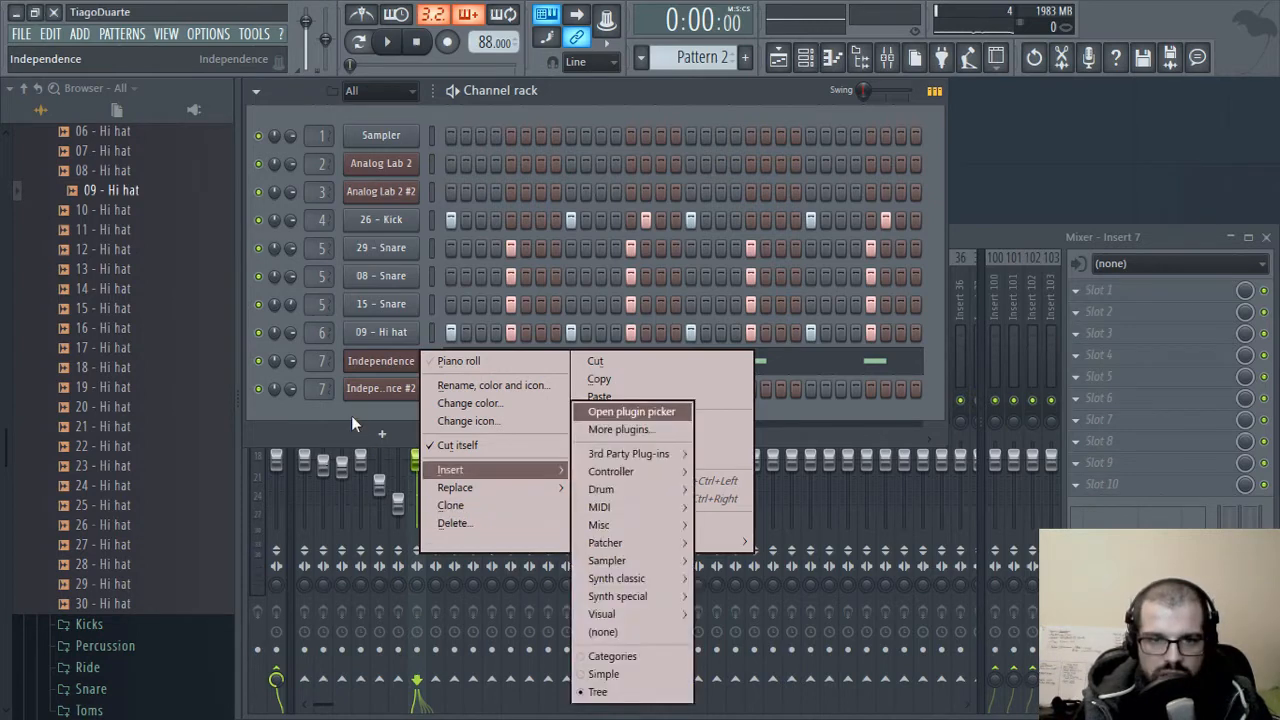
click(382, 415)
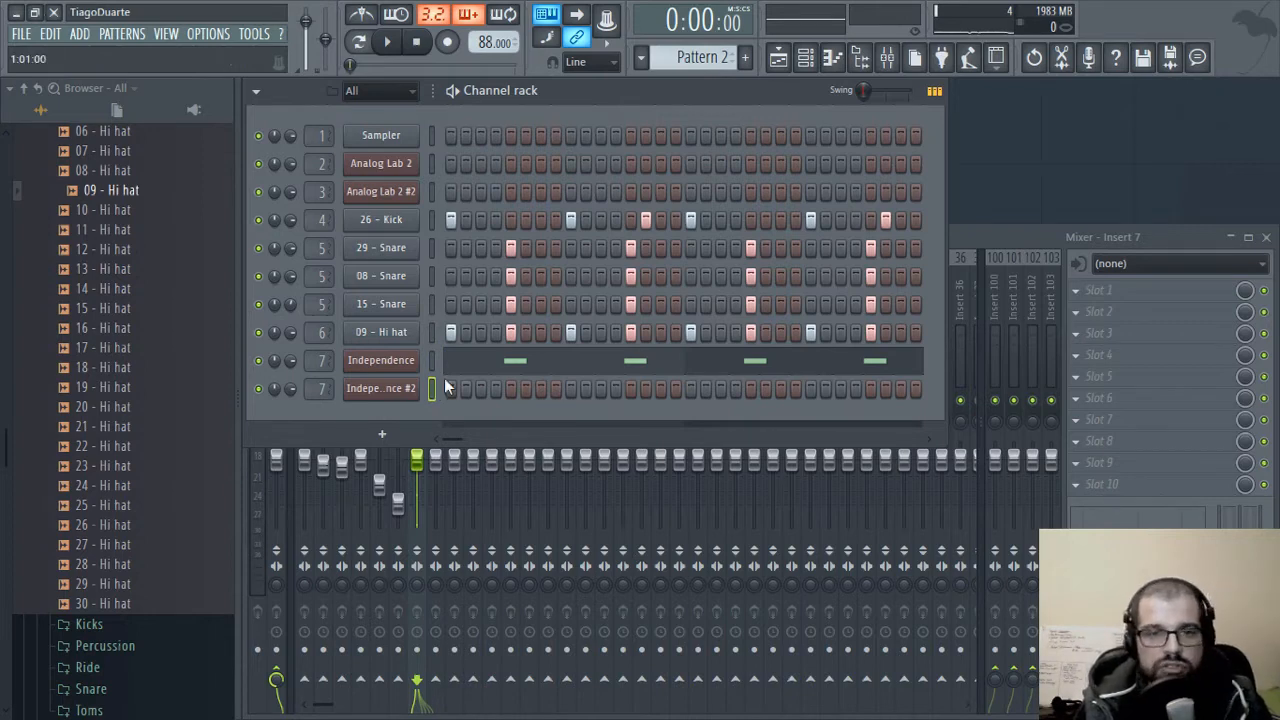
scroll(325, 388, up, 1)
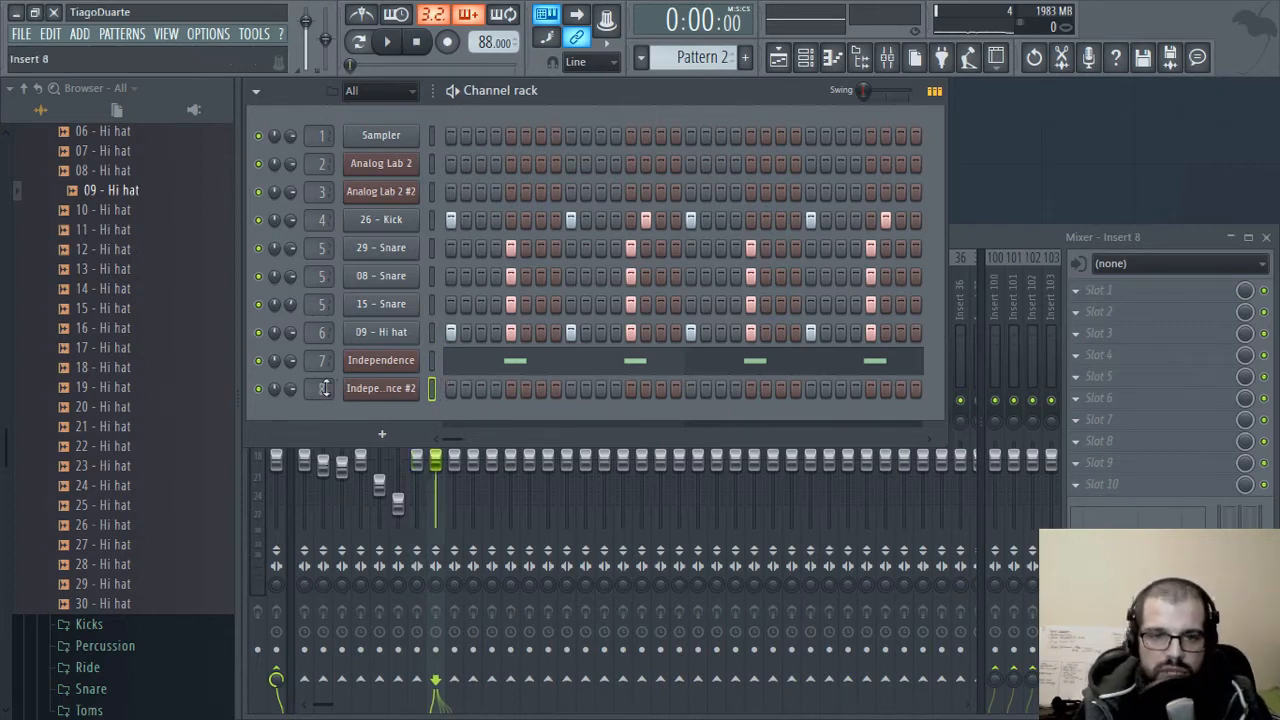
- Rename mixer track 7 as Rimshot
click(979, 238)
double_click(418, 303)
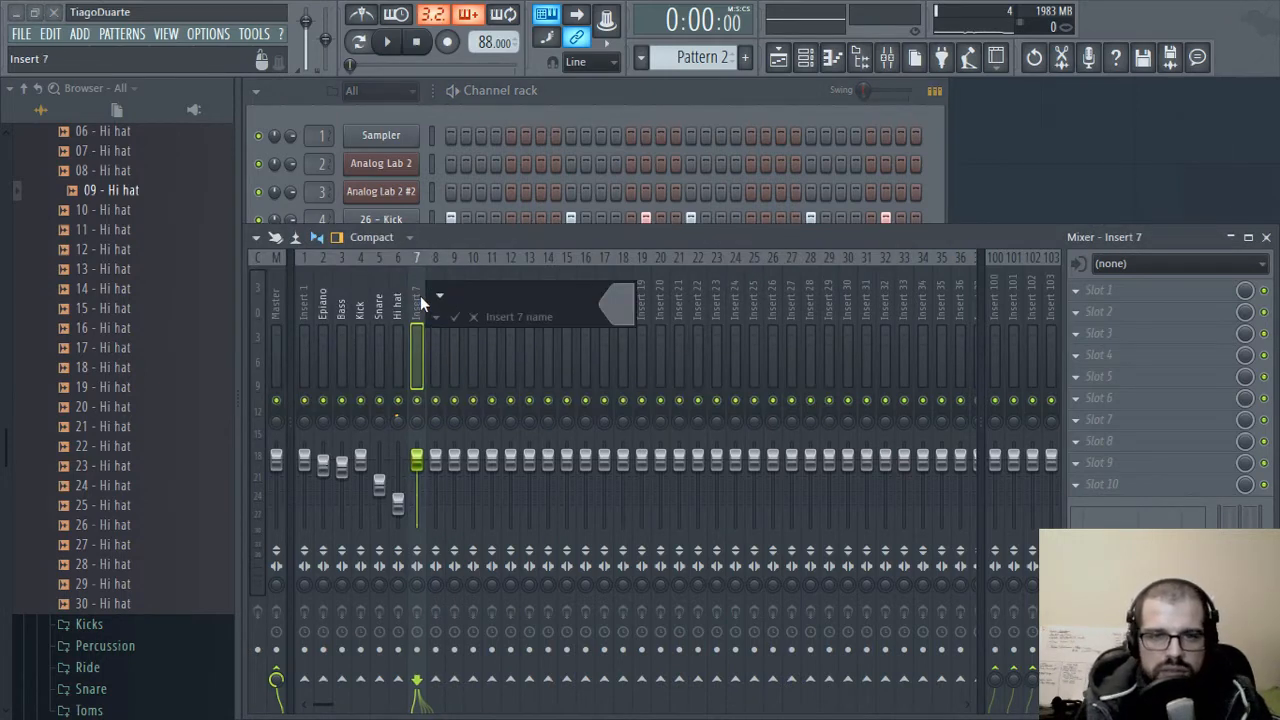
text(S)
key(BackSpace)
text(Rimshot)
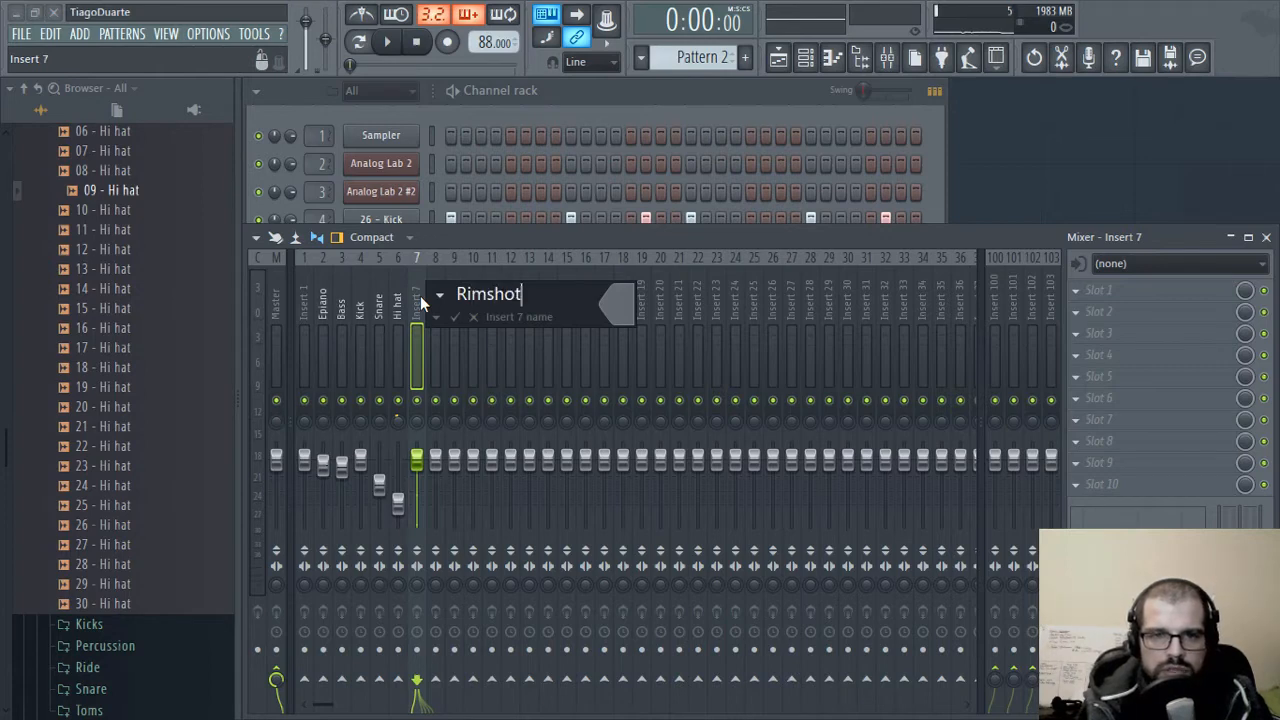
key(Return)
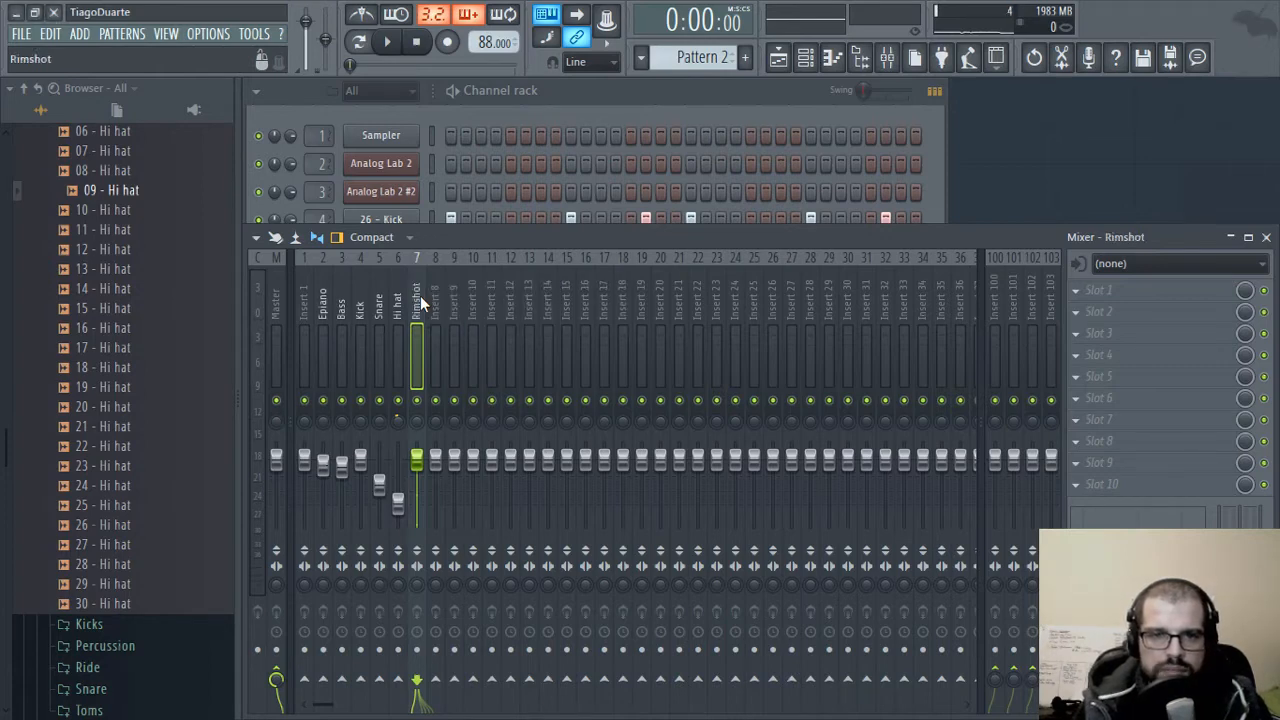
- Move the Rimshot mixer track between Snare and Hi hat and play the pattern briefly
key(alt+Left)
key(alt+Left)
key(alt+Right)
key(space)
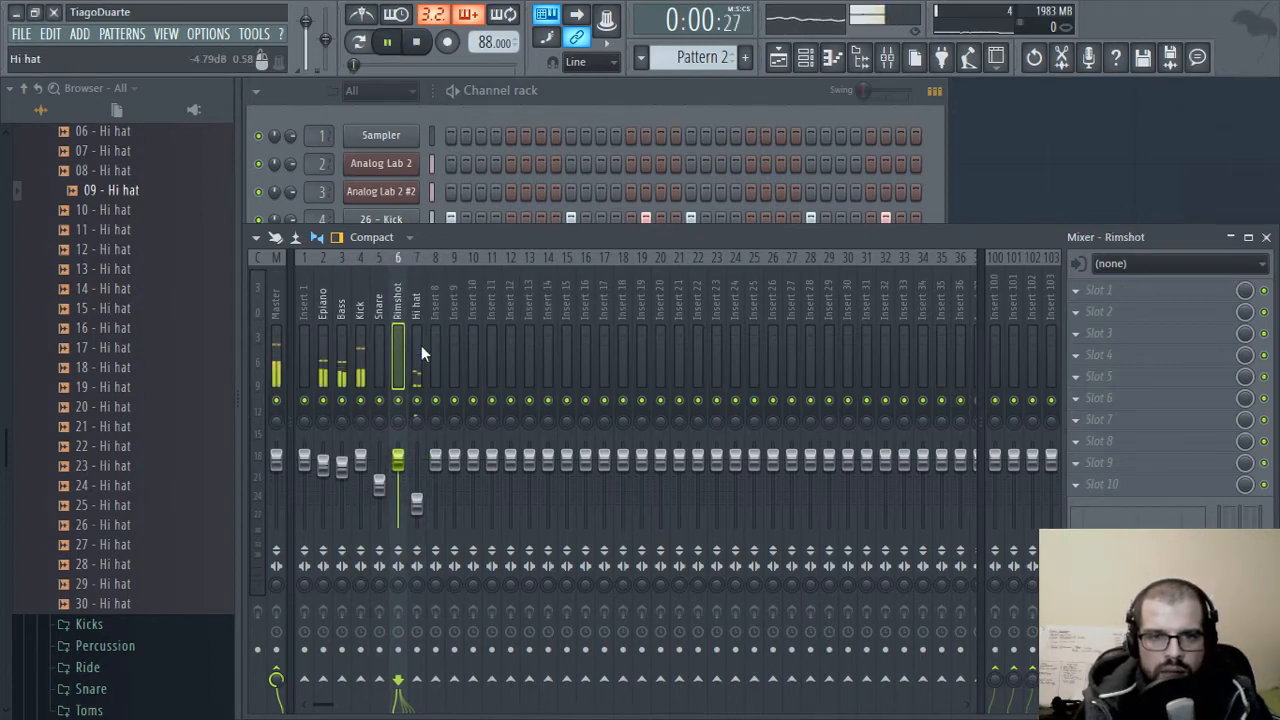
key(space)
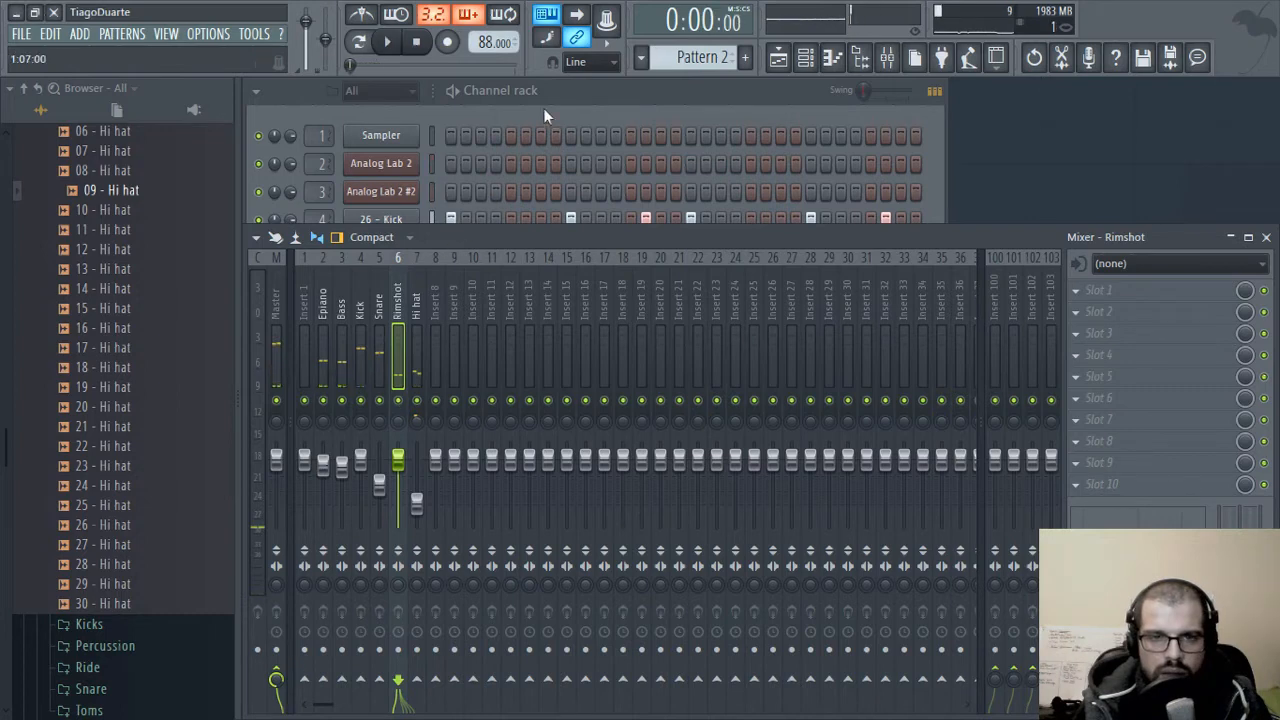
- Raise the velocity of the four C#3 rimshot notes to an even, higher level in the Independence piano roll
click(543, 108)
click(503, 370)
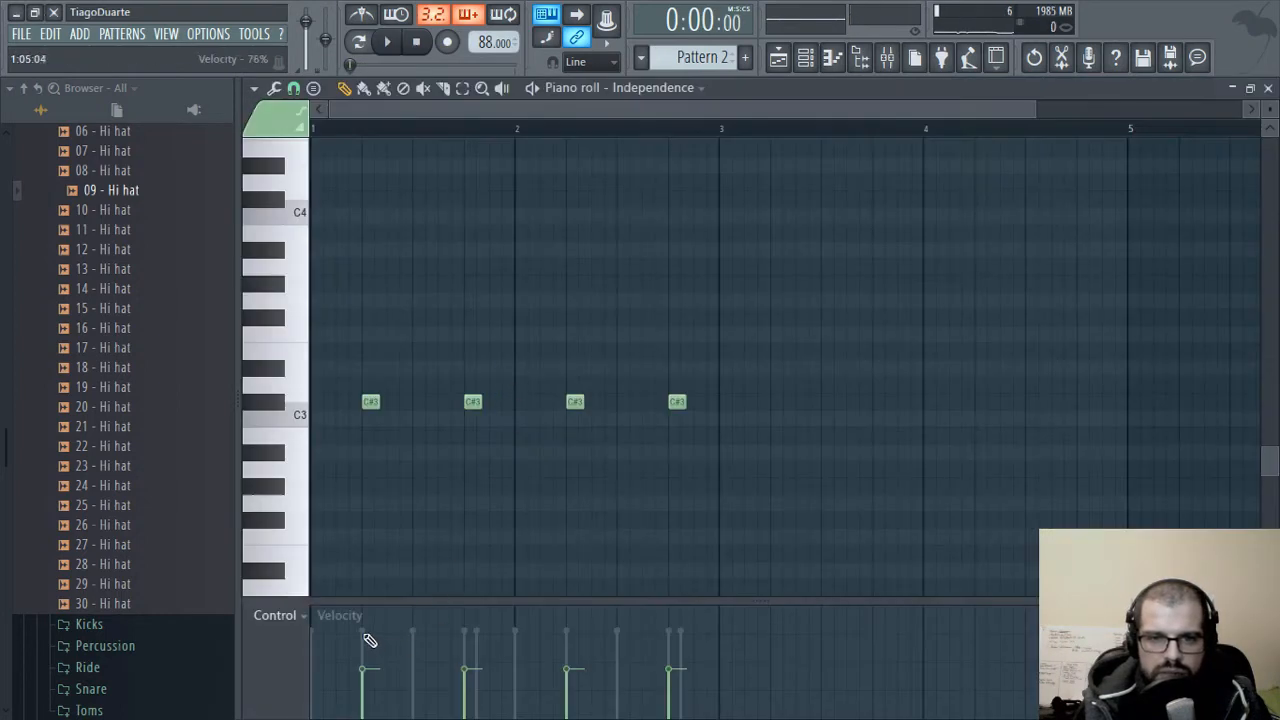
drag(366, 636, 711, 637)
click(1268, 88)
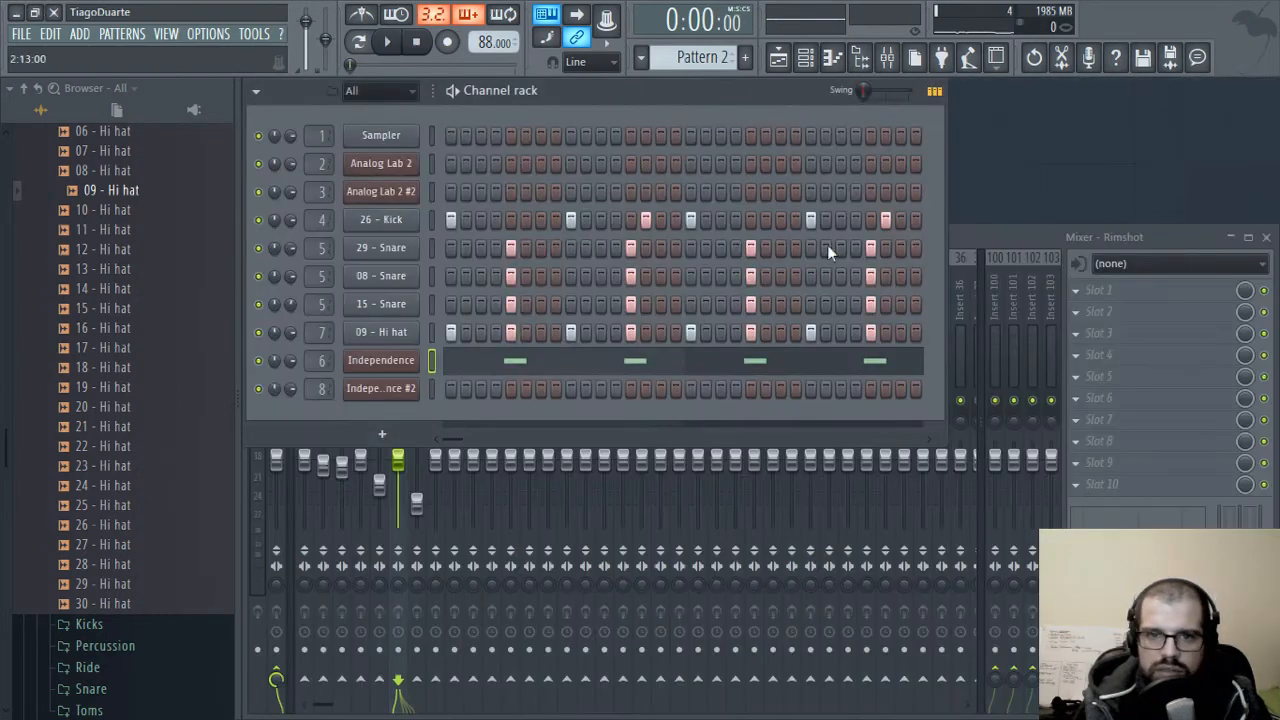
- Play the pattern, check the original Independence channel's settings and slightly lower the Rimshot track's mixer volume
key(space)
click(1032, 237)
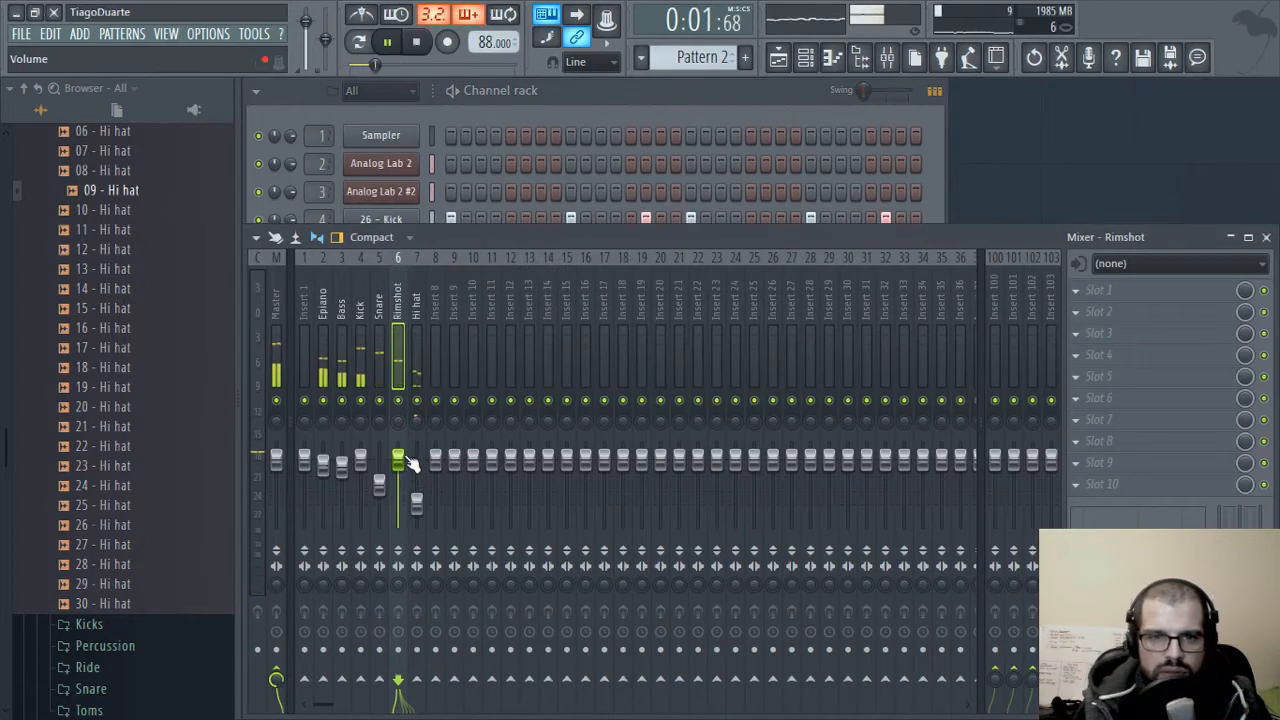
click(625, 84)
click(388, 360)
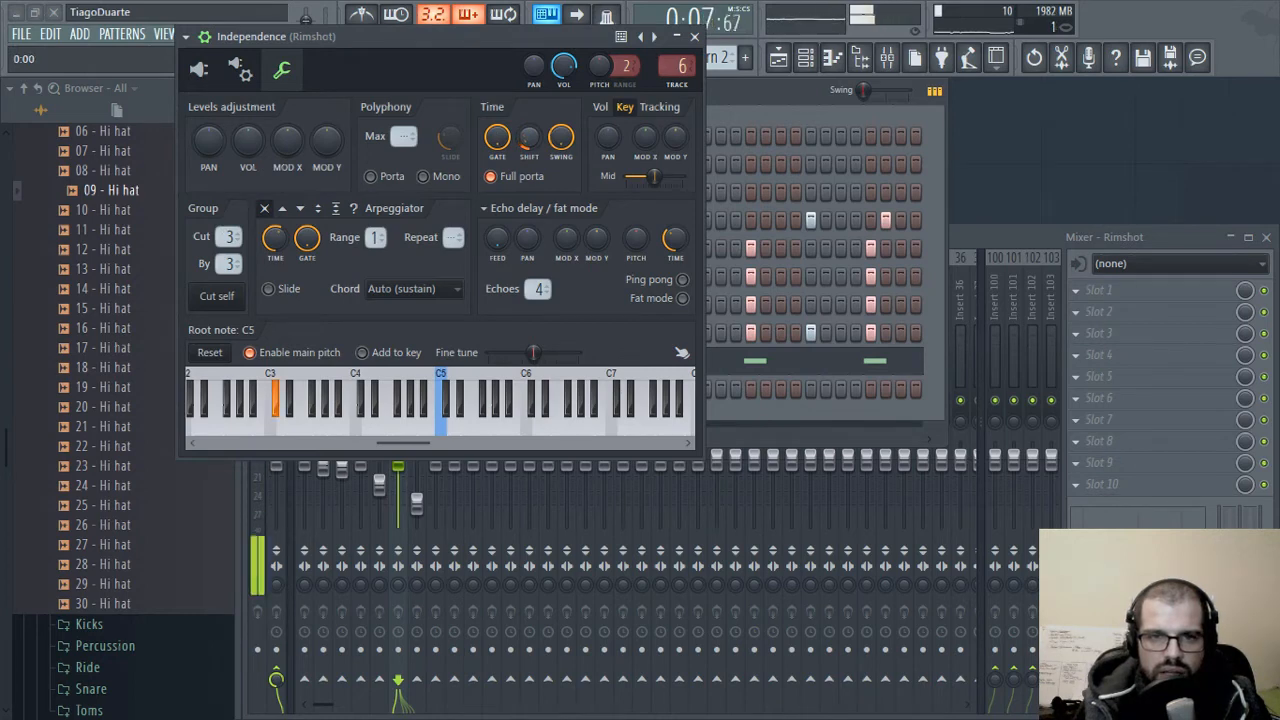
click(695, 38)
click(975, 238)
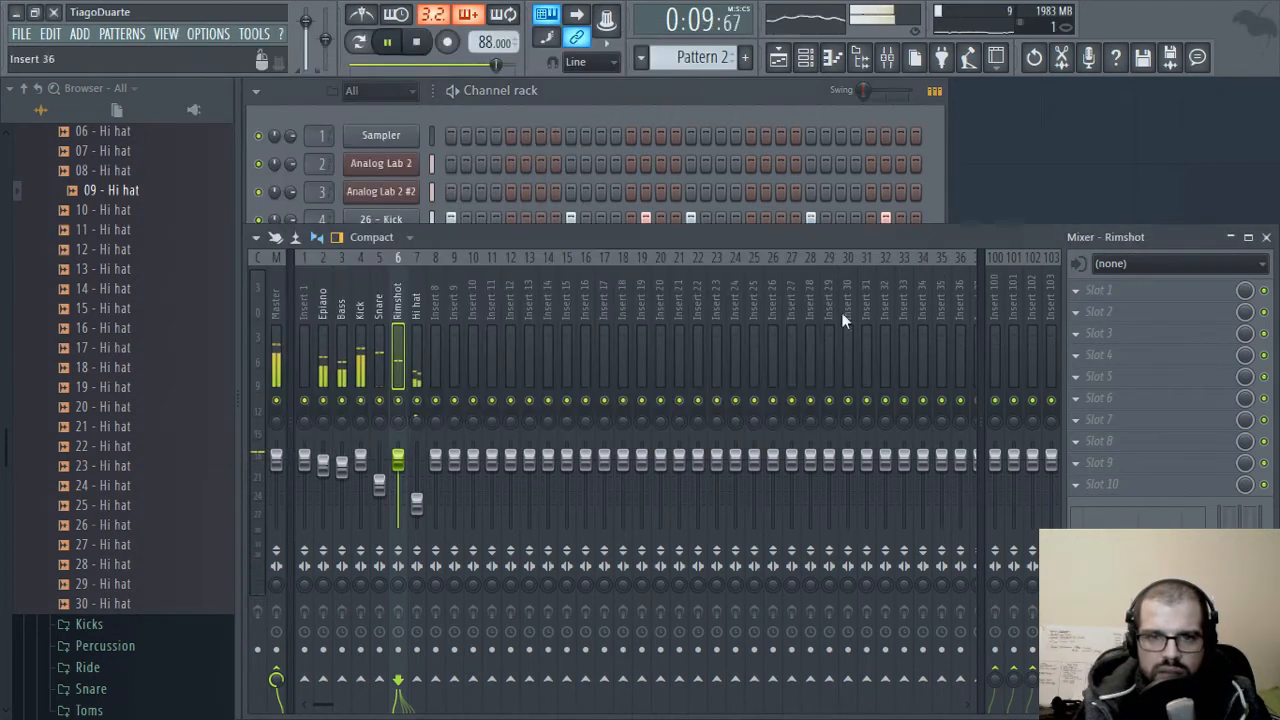
mouse_move(398, 458)
mouse_down()
mouse_move(398, 469)
mouse_move(399, 448)
mouse_up()
- Select mixer track 8, check the drum kit loaded in the Independence #2 plugin and stop playback
click(432, 305)
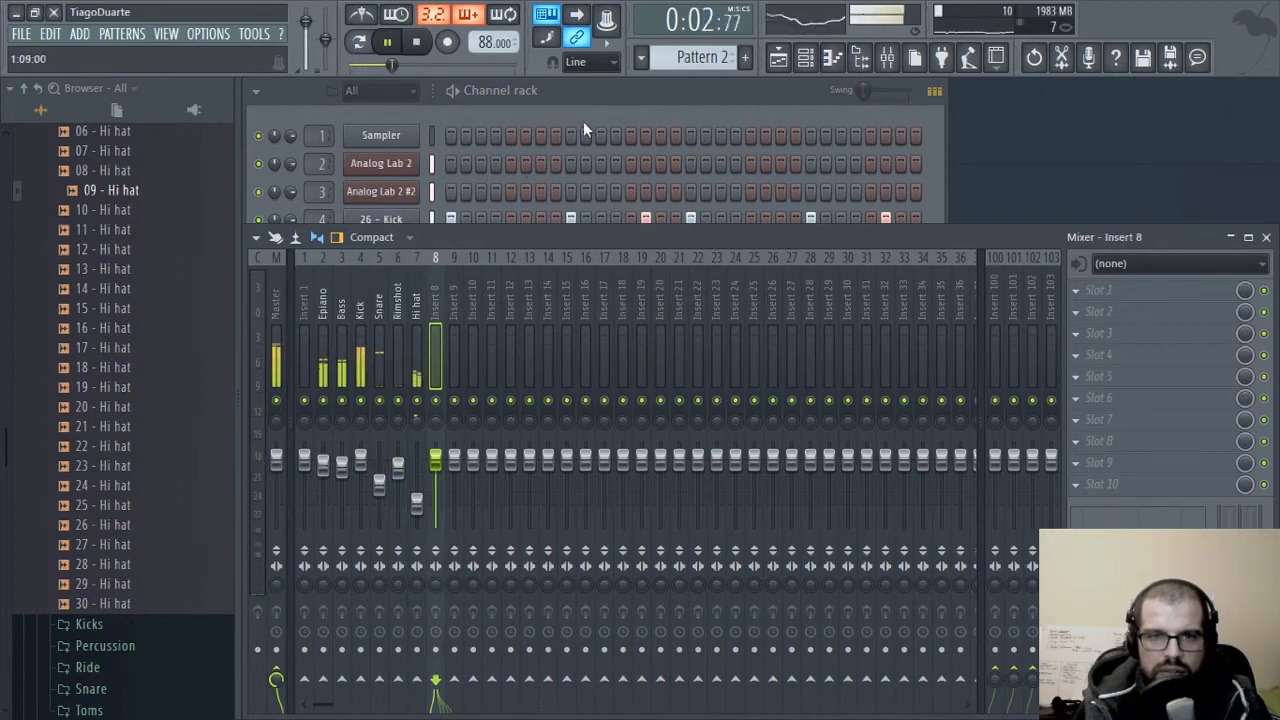
click(583, 121)
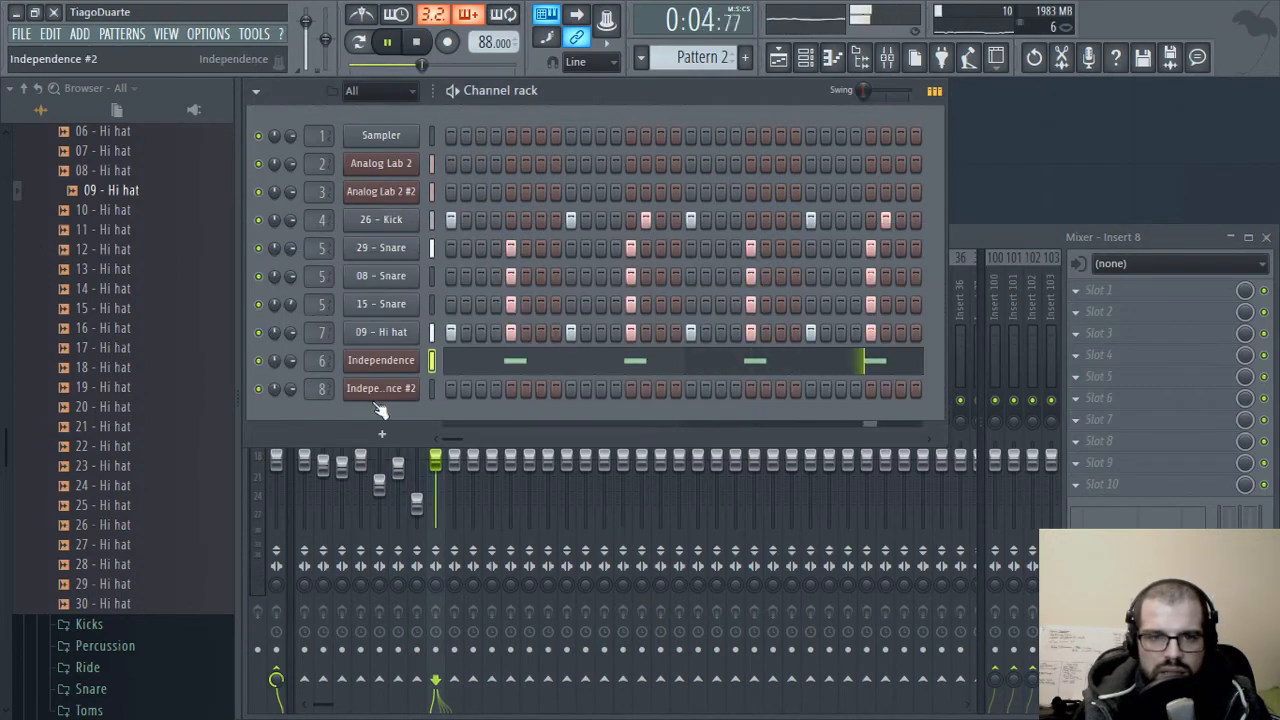
click(396, 392)
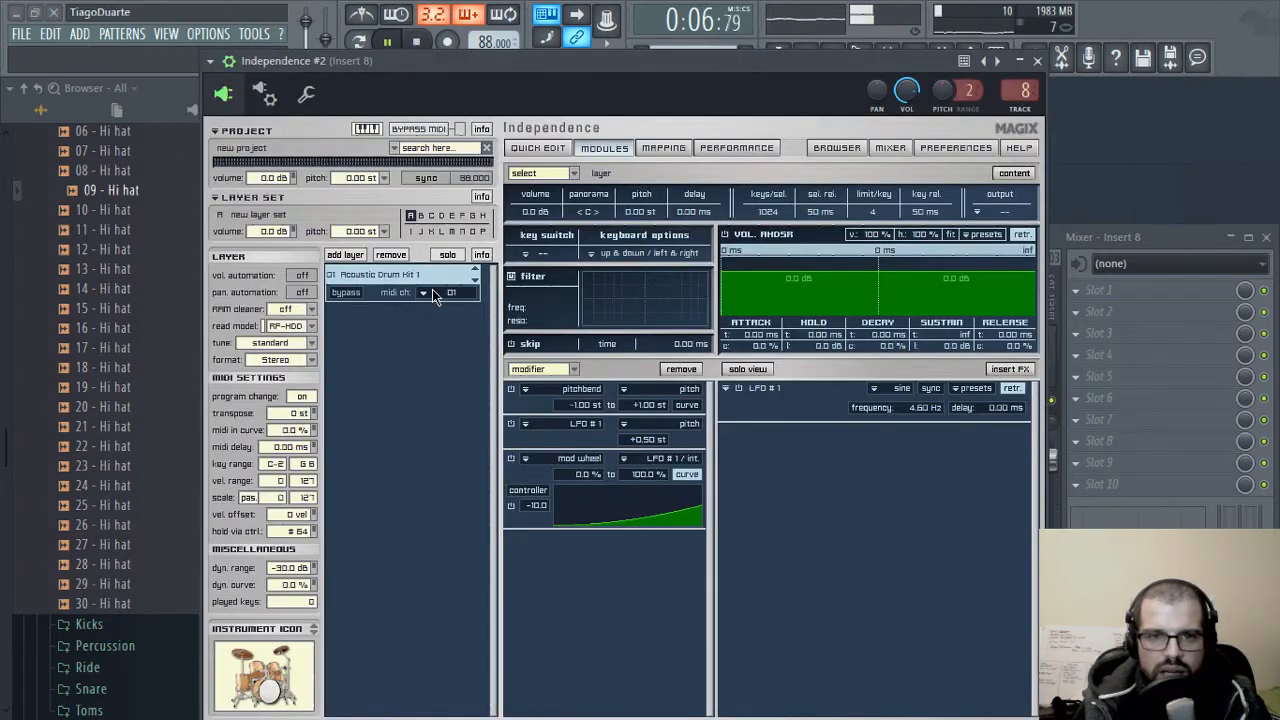
click(1037, 62)
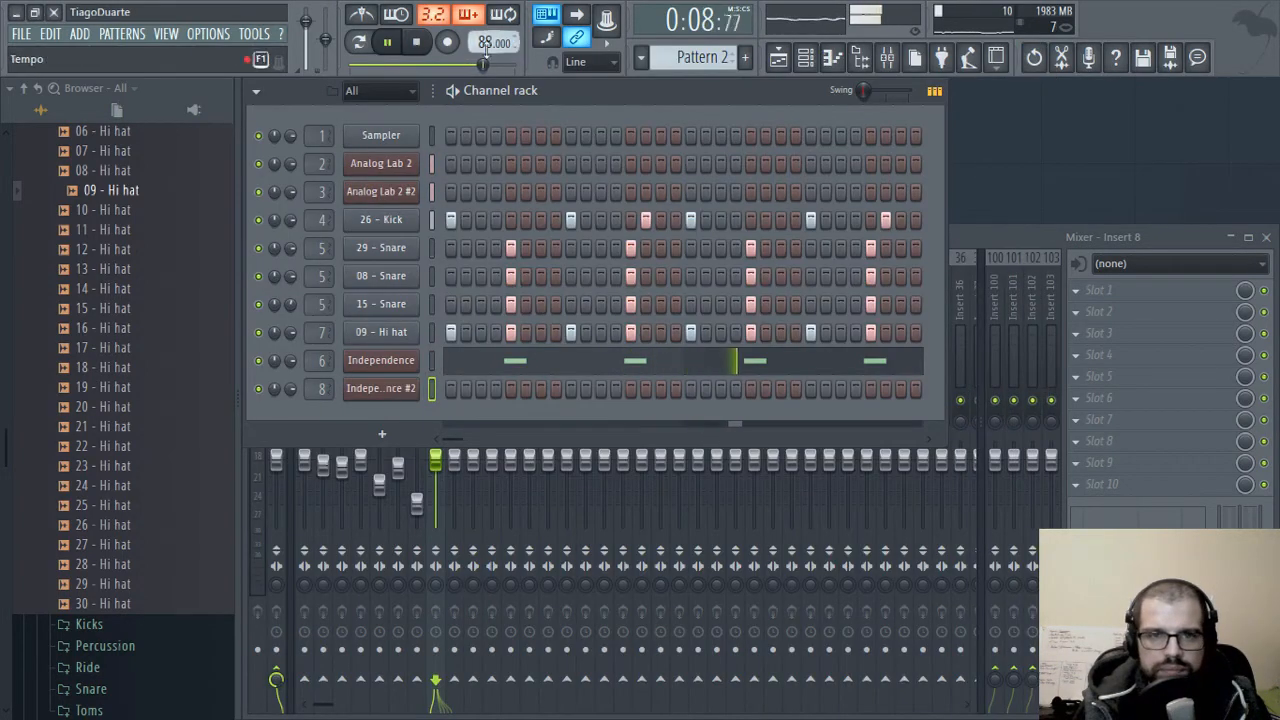
click(404, 42)
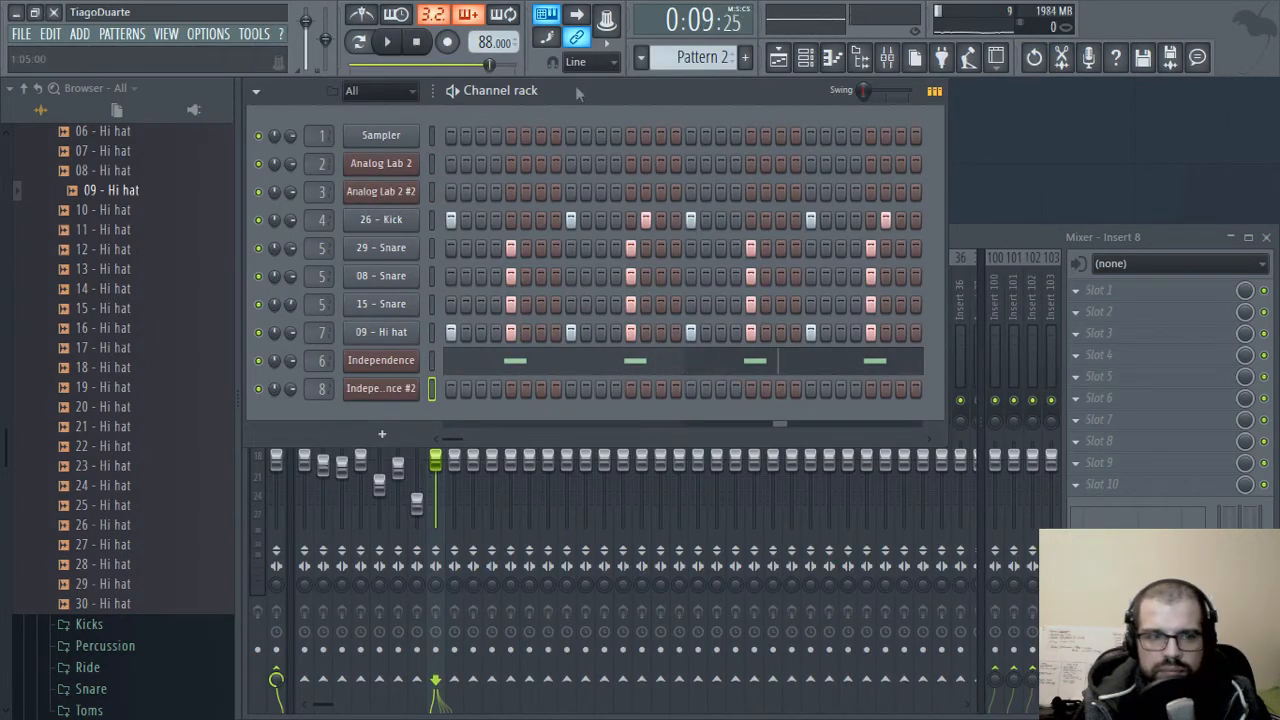
click(382, 392)
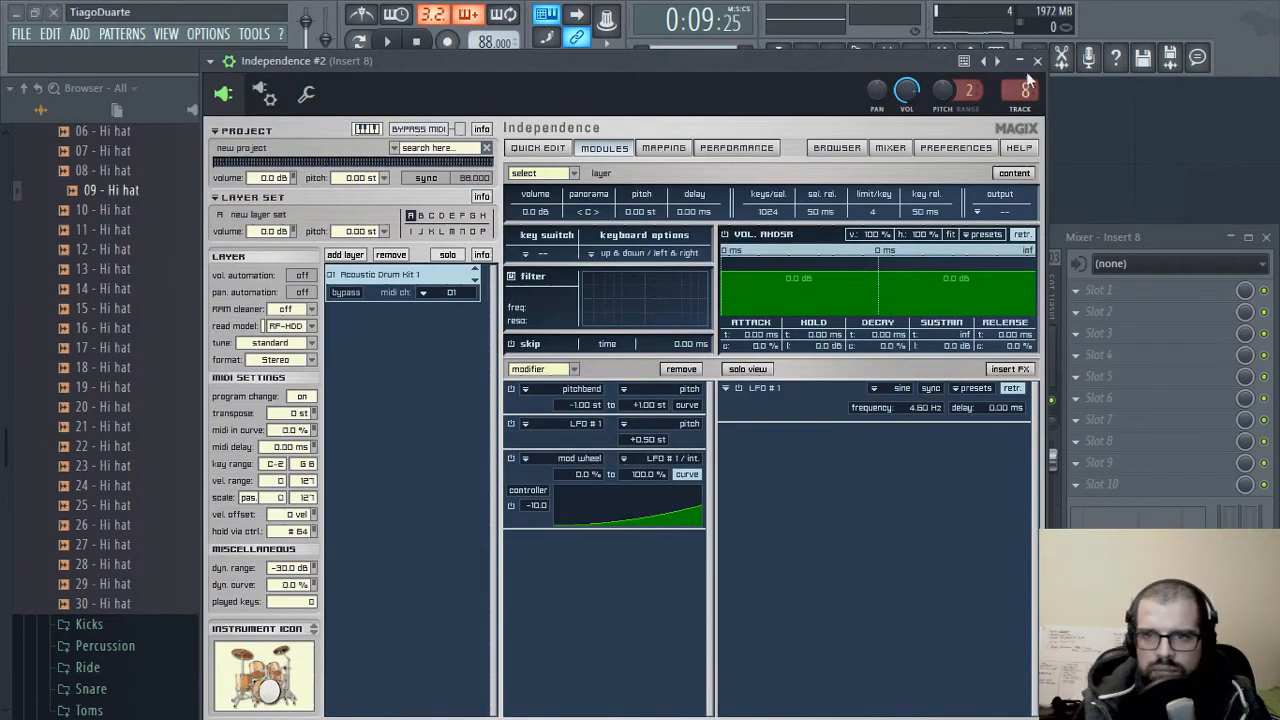
click(1037, 62)
- Open the piano roll of Independence #2 and audition the drum kit's sounds across the keys to find a hi-hat
right_click(400, 392)
click(440, 388)
key(space)
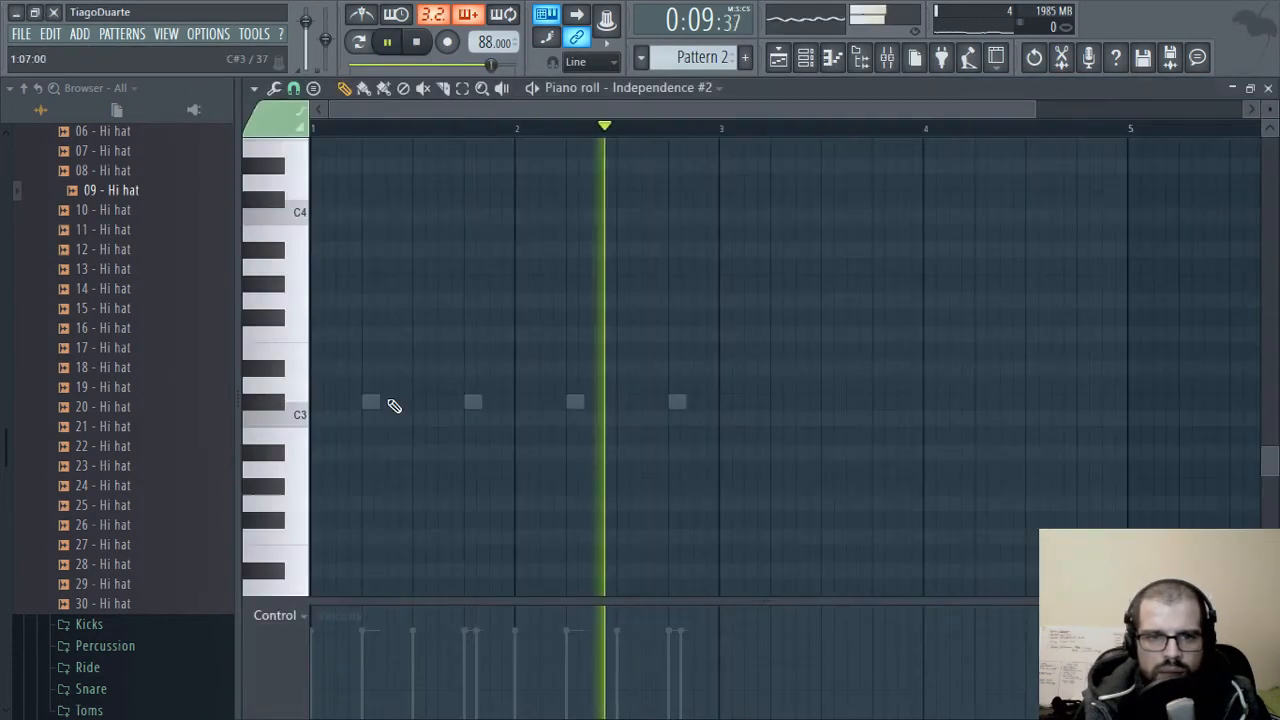
key(space)
click(292, 412)
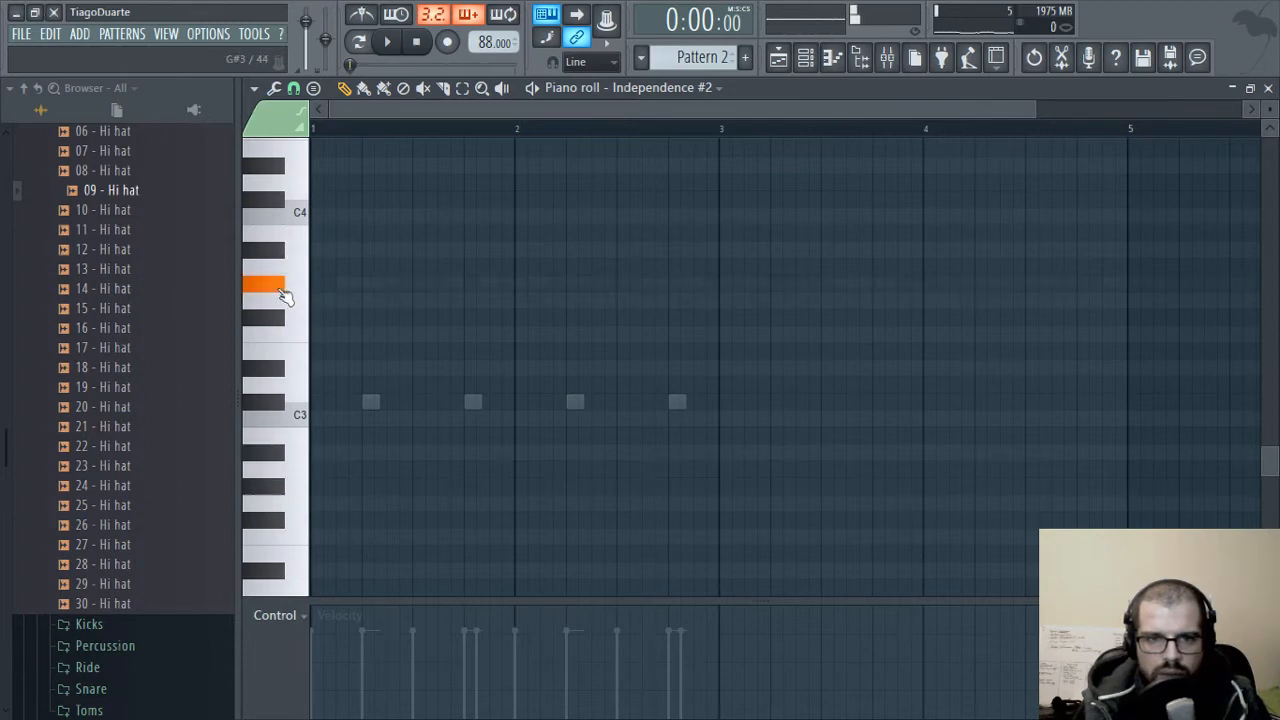
scroll(288, 289, up, 3)
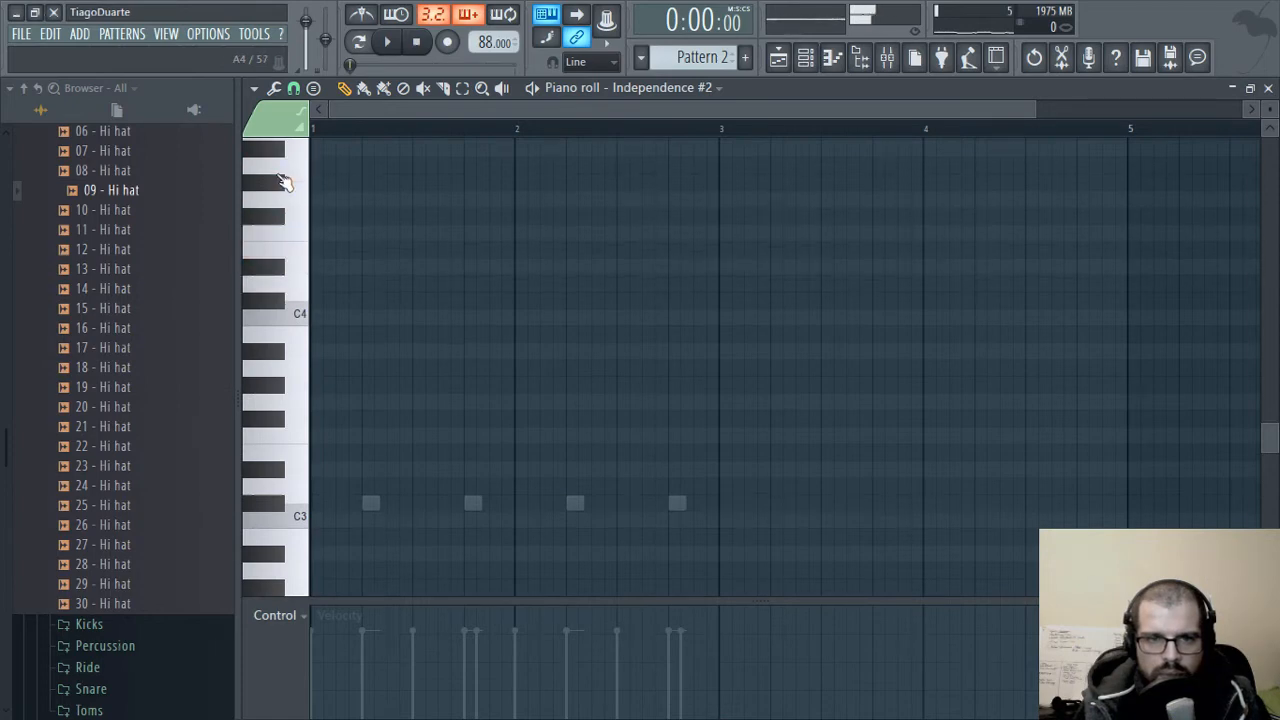
scroll(280, 250, up, 5)
drag(290, 268, 288, 588)
scroll(292, 410, down, 4)
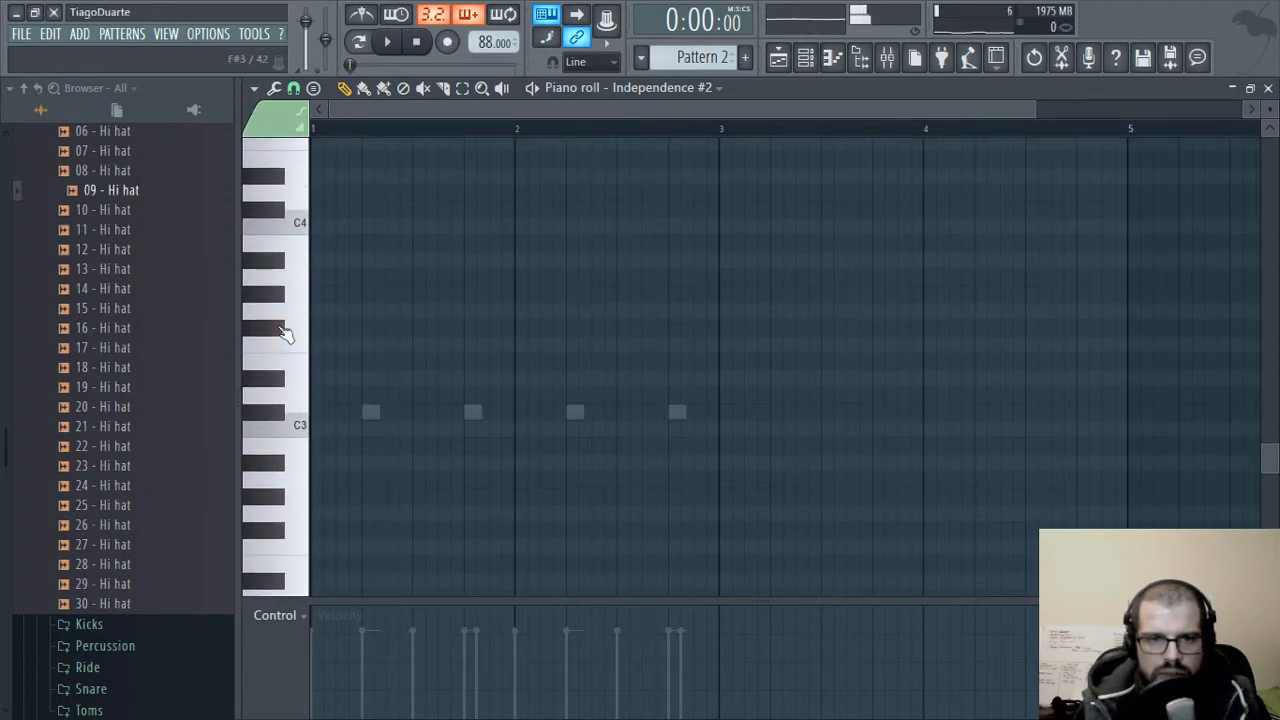
click(285, 335)
- Place evenly spaced eighth-note F#3 hi-hats in the first bar for Independence #2, ending the row with a G#3 and an A#3 note
click(345, 329)
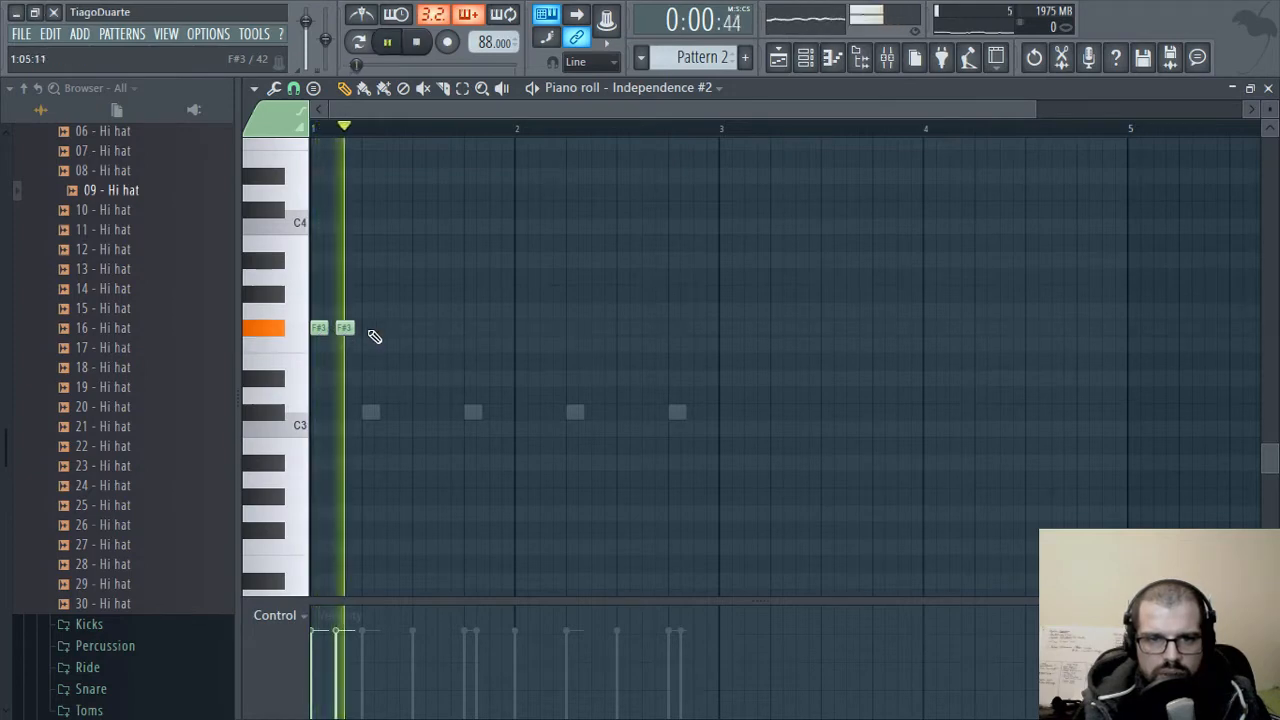
click(370, 329)
click(395, 329)
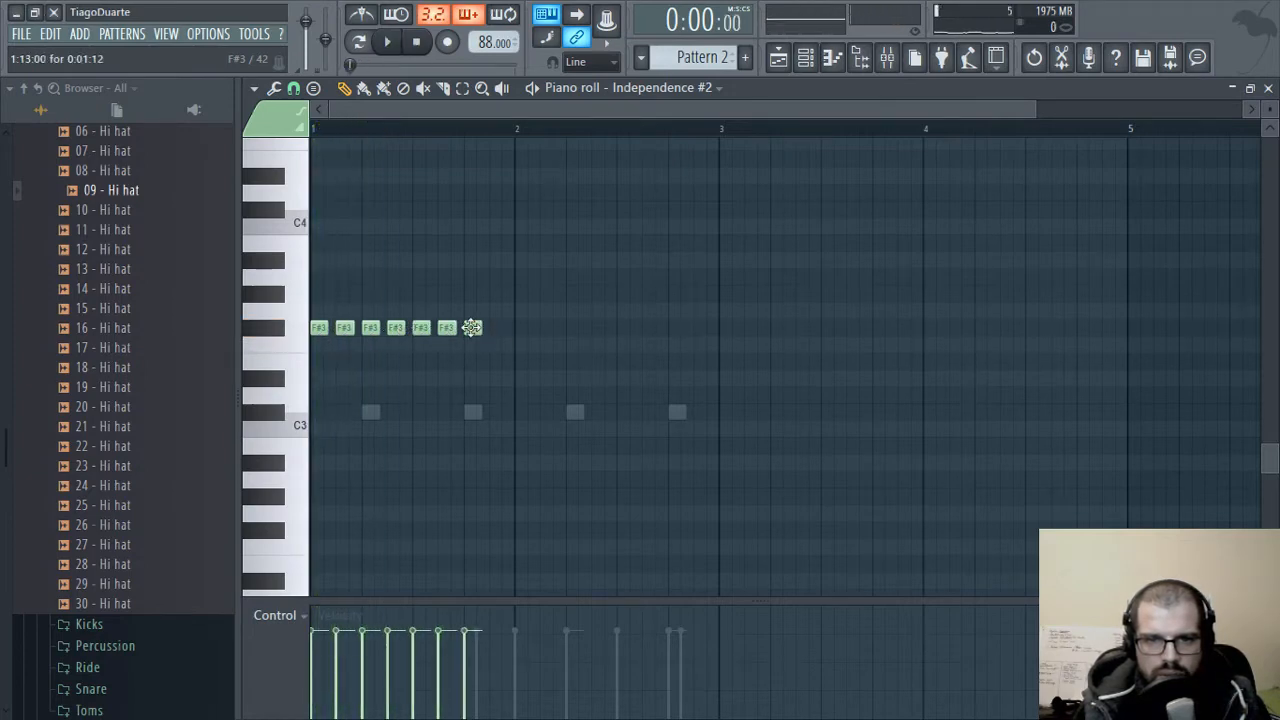
drag(471, 328, 469, 281)
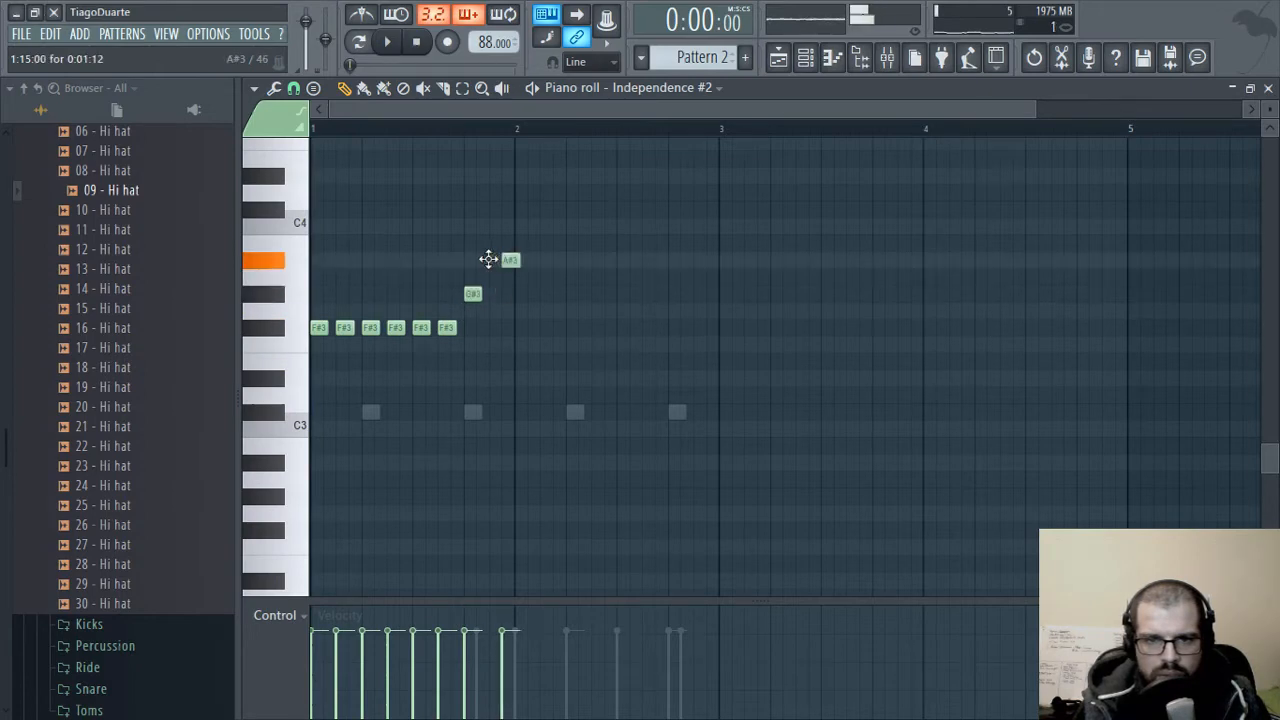
- Close the piano roll, lower mixer track 8's volume to about 51% and audition the pattern
click(1268, 88)
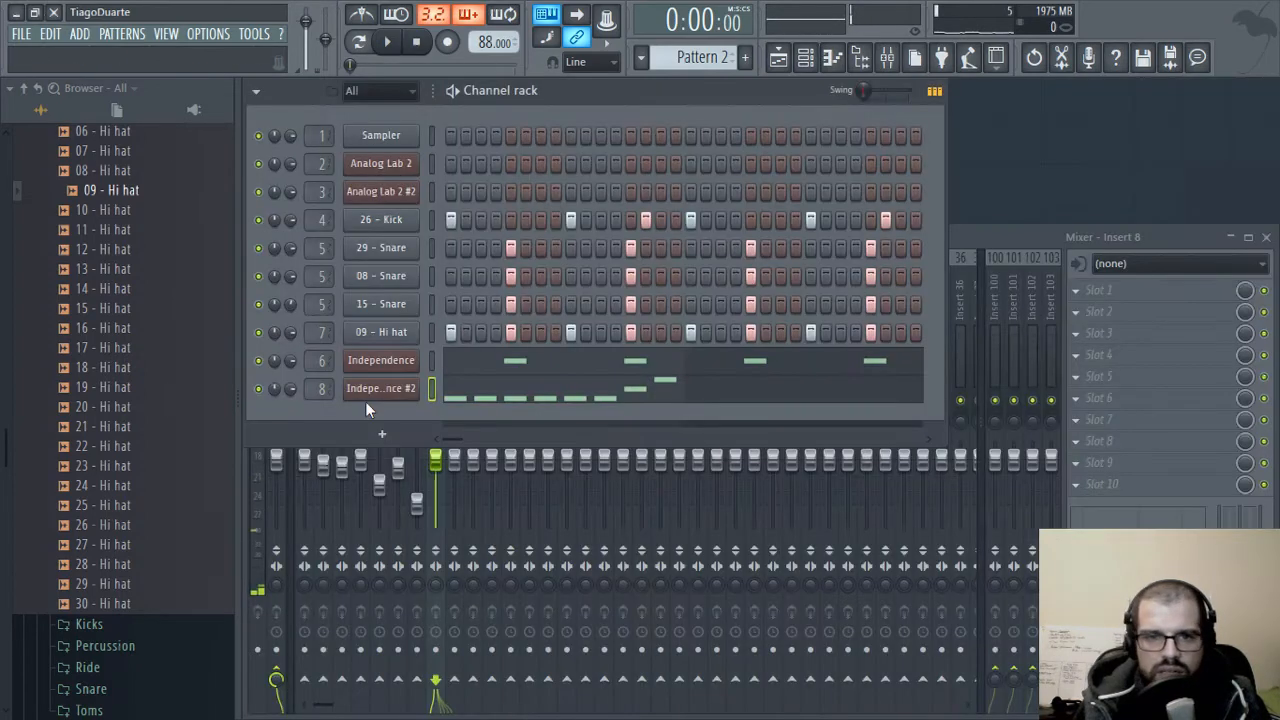
drag(448, 465, 435, 494)
key(space)
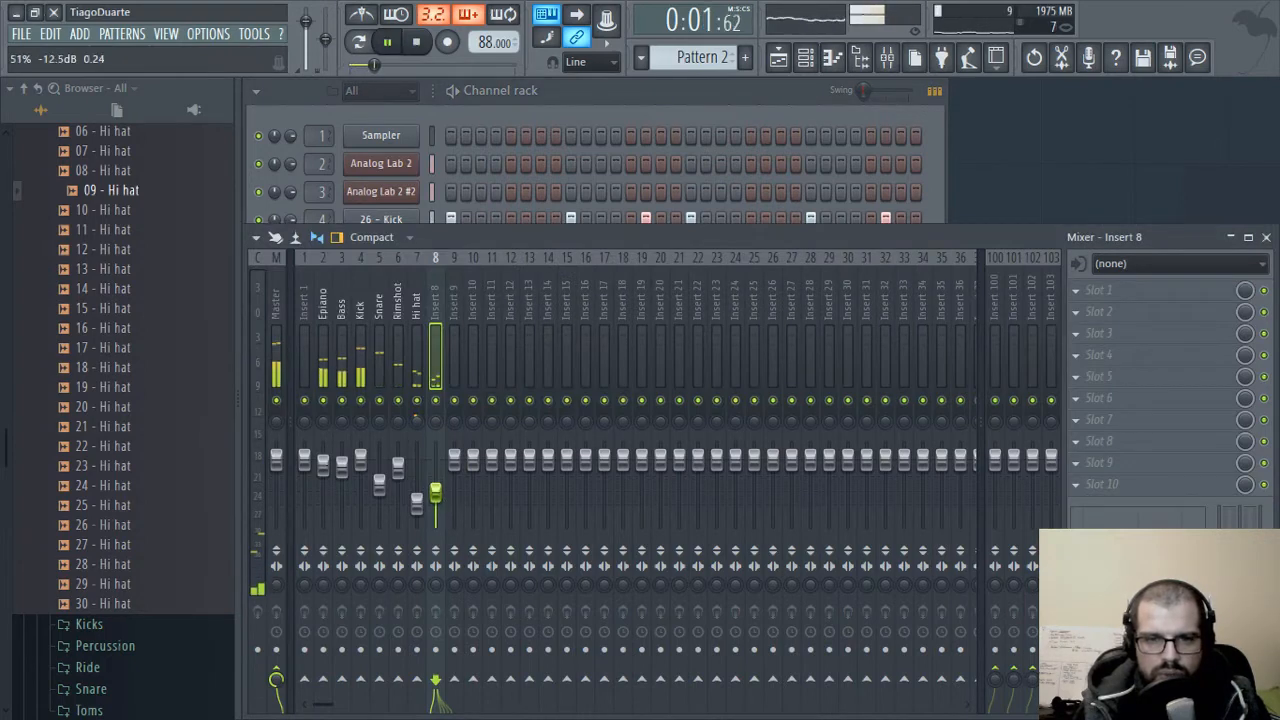
key(space)
- Check the Independence #2 channel's miscellaneous settings and listen to the pattern from the channel rack
click(521, 95)
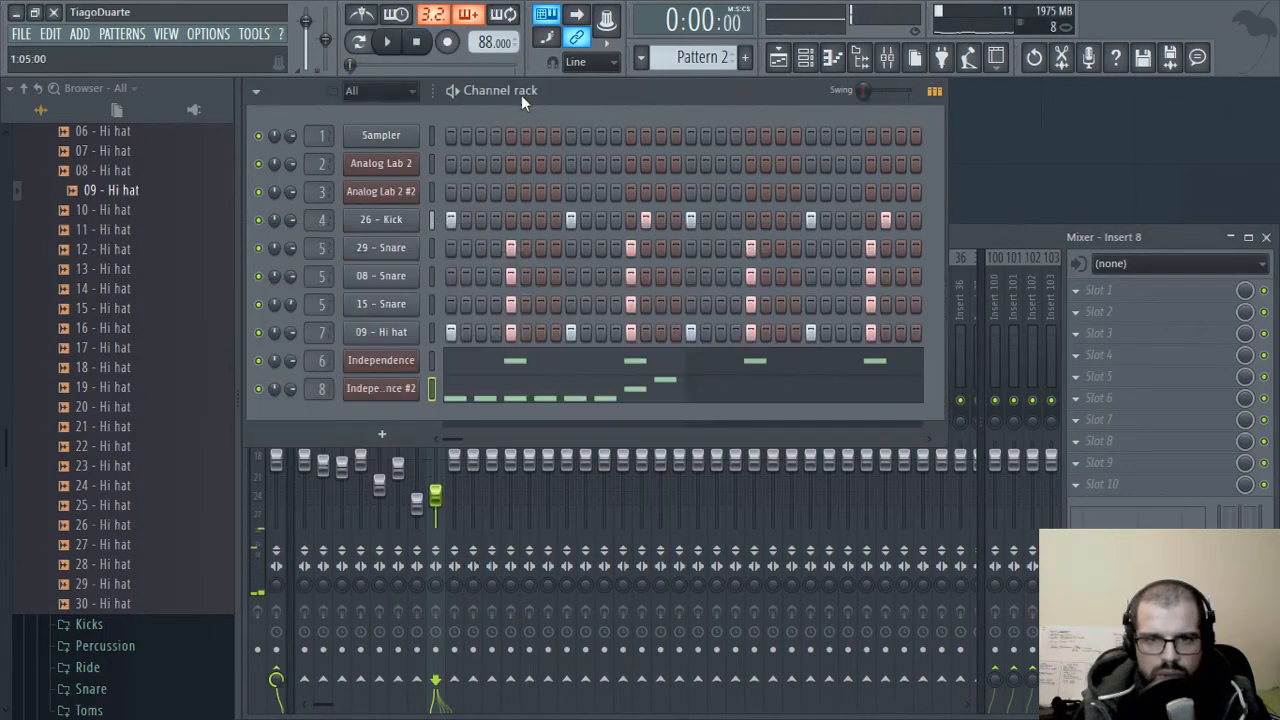
click(397, 394)
click(308, 95)
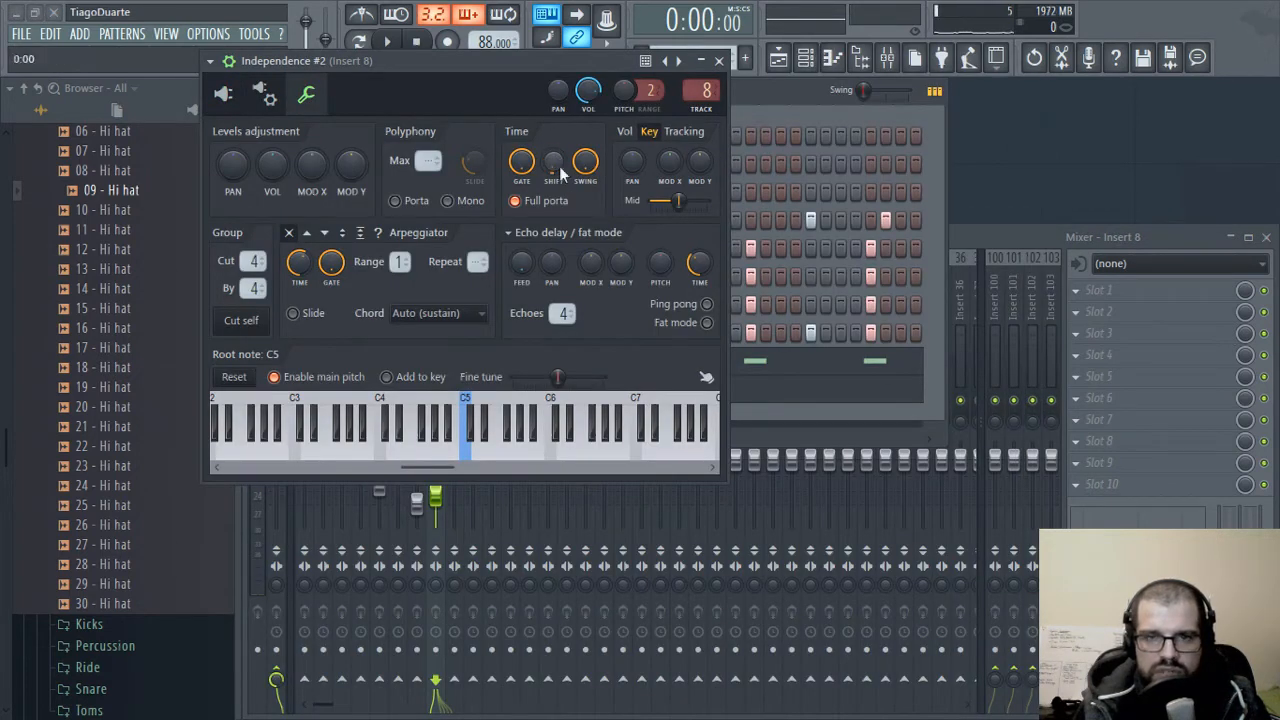
click(719, 61)
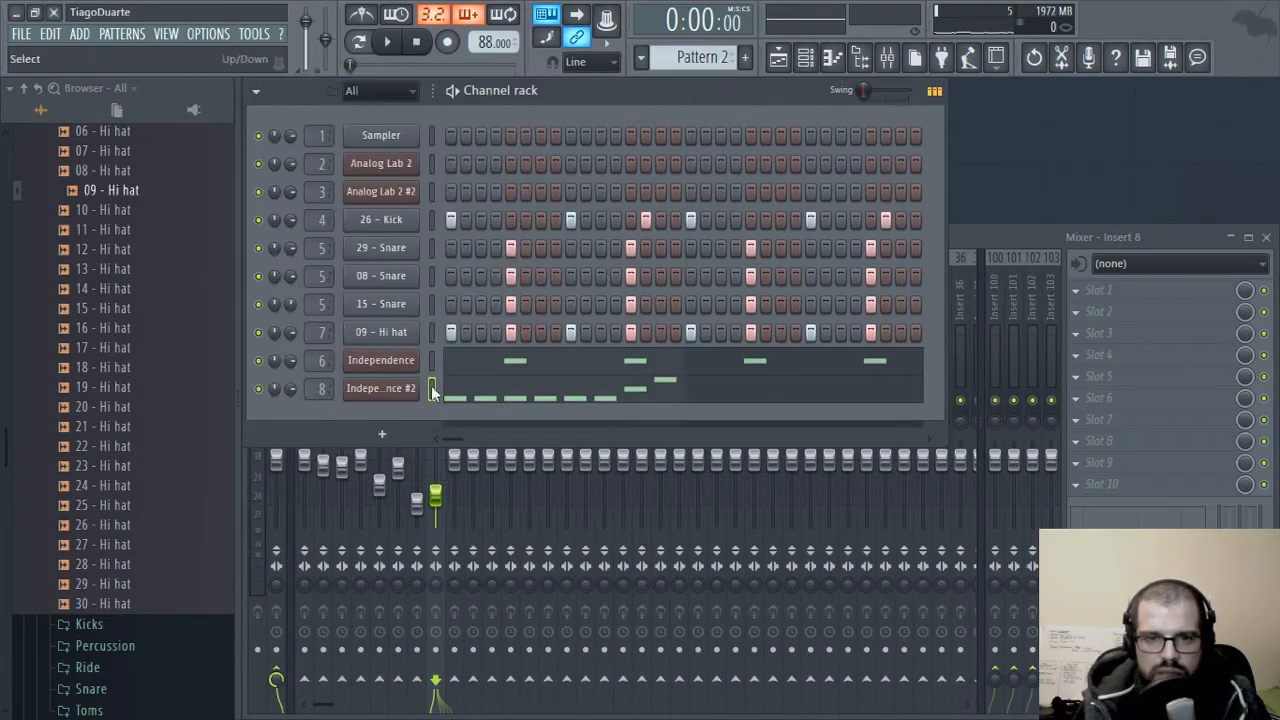
key(space)
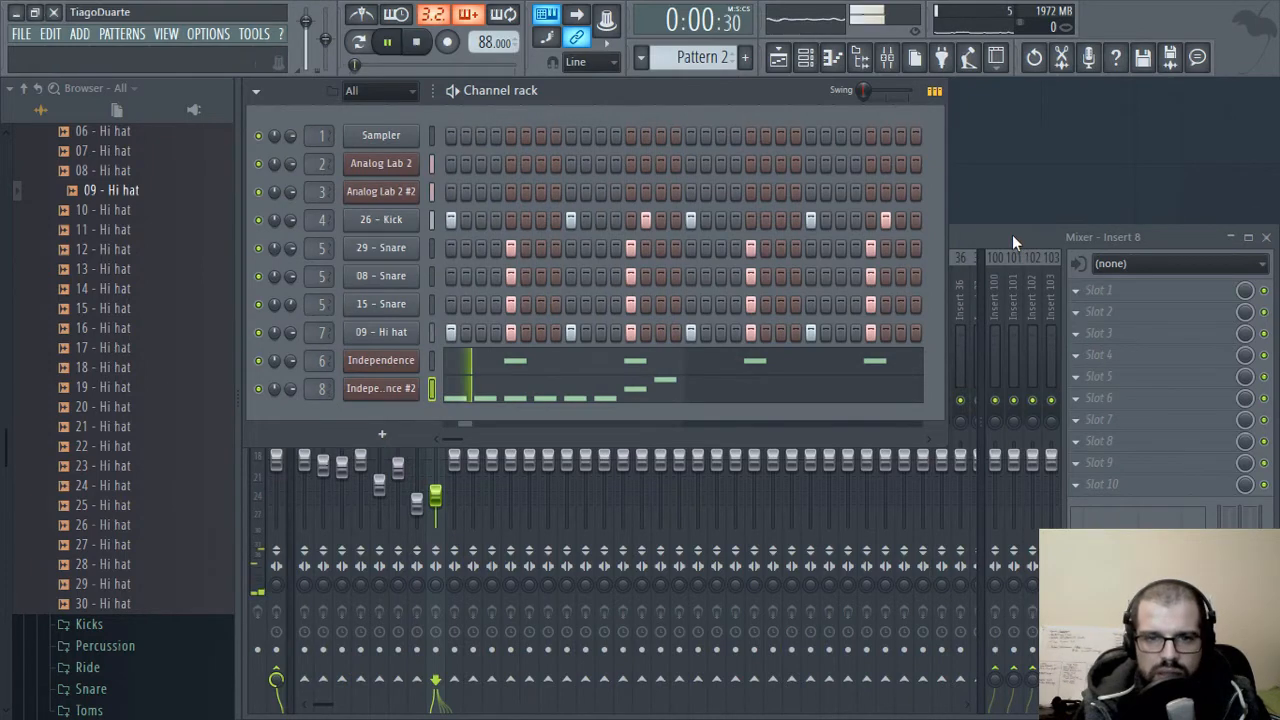
click(1010, 240)
click(700, 92)
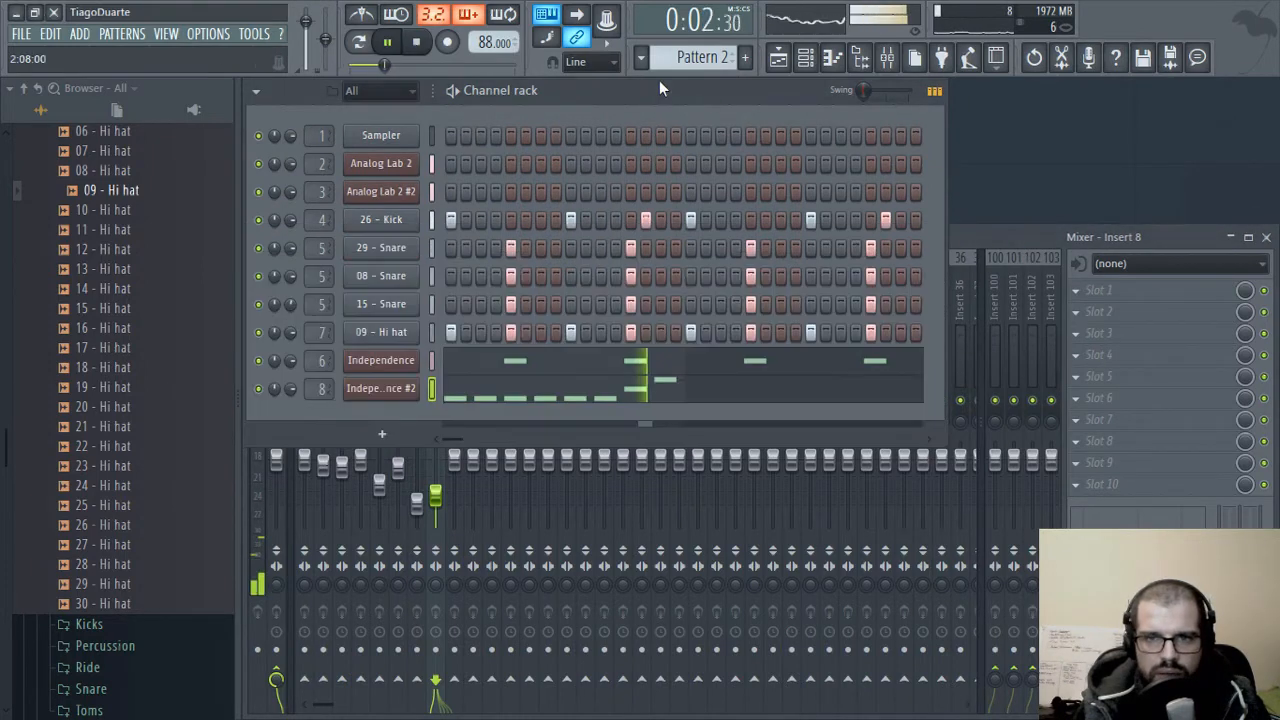
key(space)
- Delete the G#3 and A#3 notes from the Independence #2 piano roll and audition the remaining F#3 hi-hats
click(516, 400)
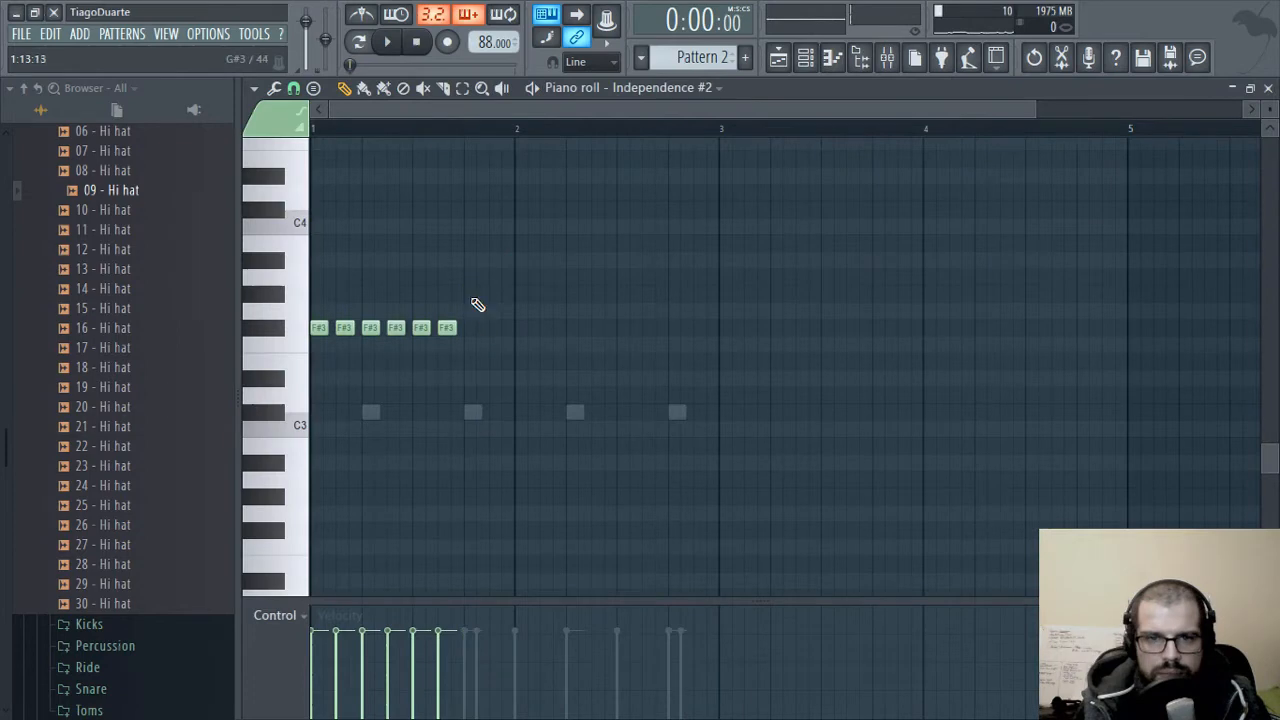
key(space)
key(space)
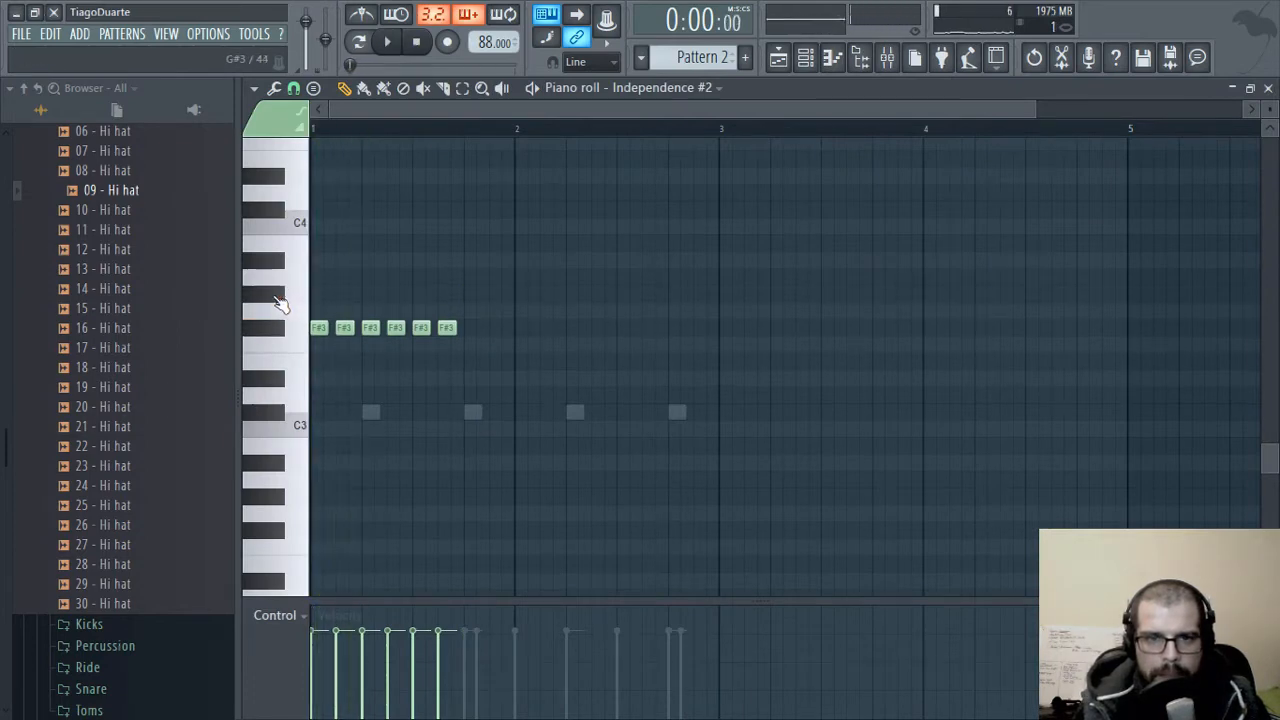
- Try the six F#3 hi-hat notes two semitones higher at G#3, return them to F#3 and compare by playing the pattern
key(shift+Up)
key(shift+Up)
key(space)
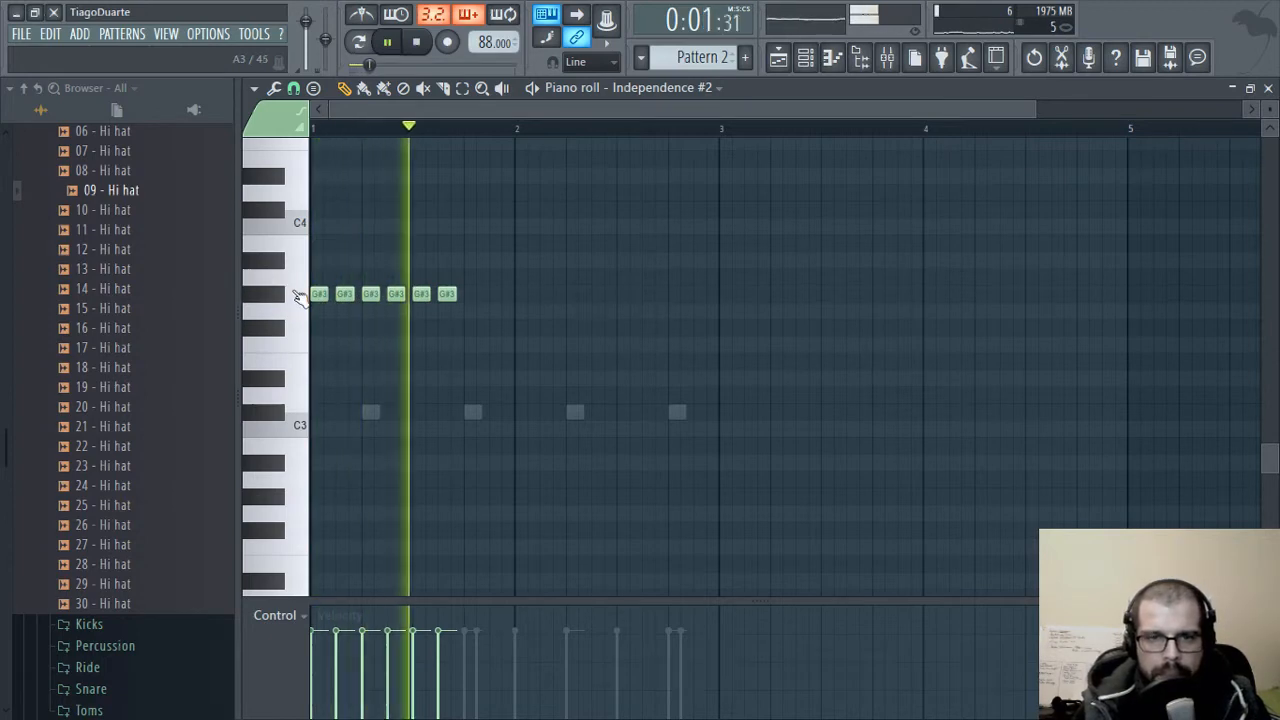
key(shift+Down)
key(shift+Down)
key(space)
key(space)
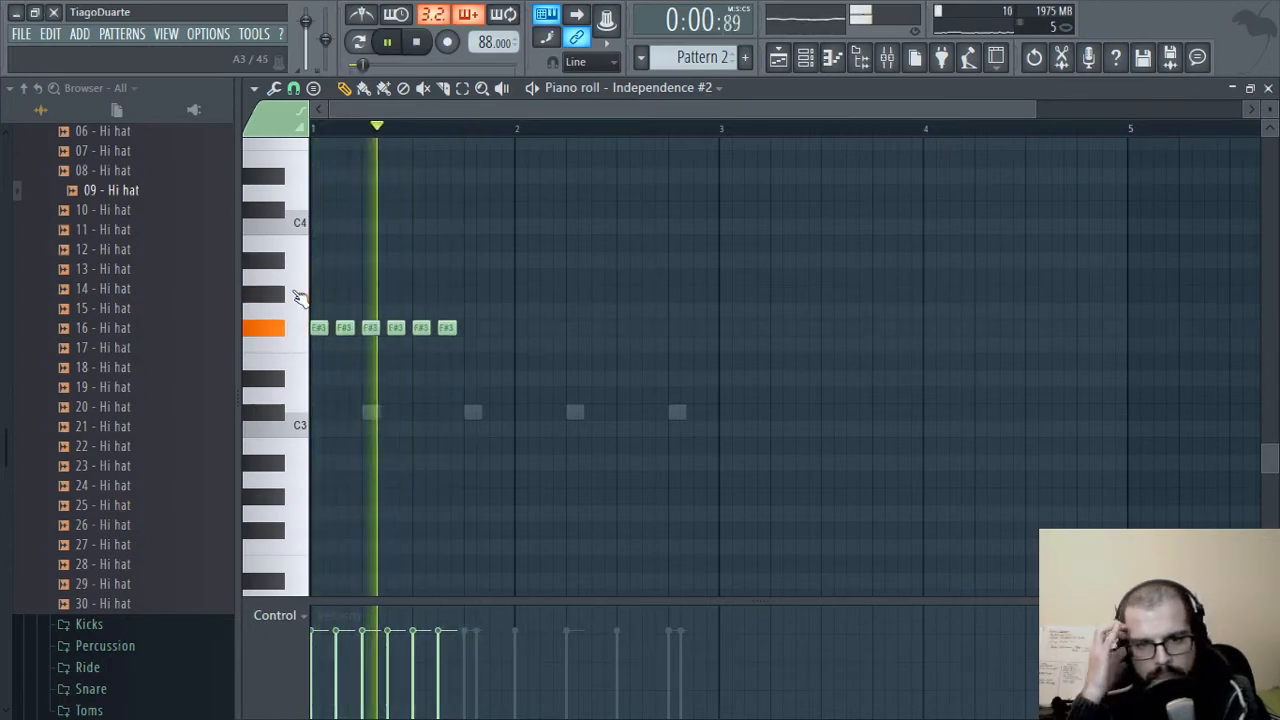
- Add two more F#3 hi-hat notes to complete the first bar's eighth-note row and play the pattern
key(space)
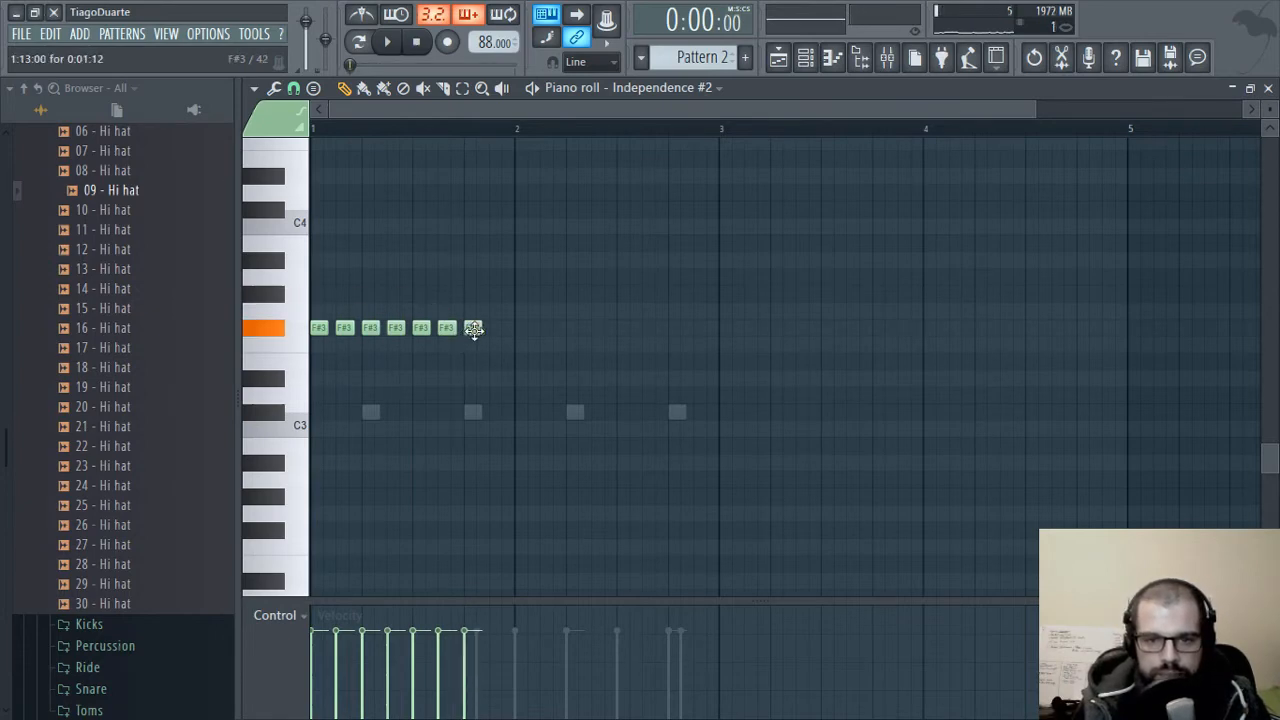
drag(489, 327, 494, 327)
key(space)
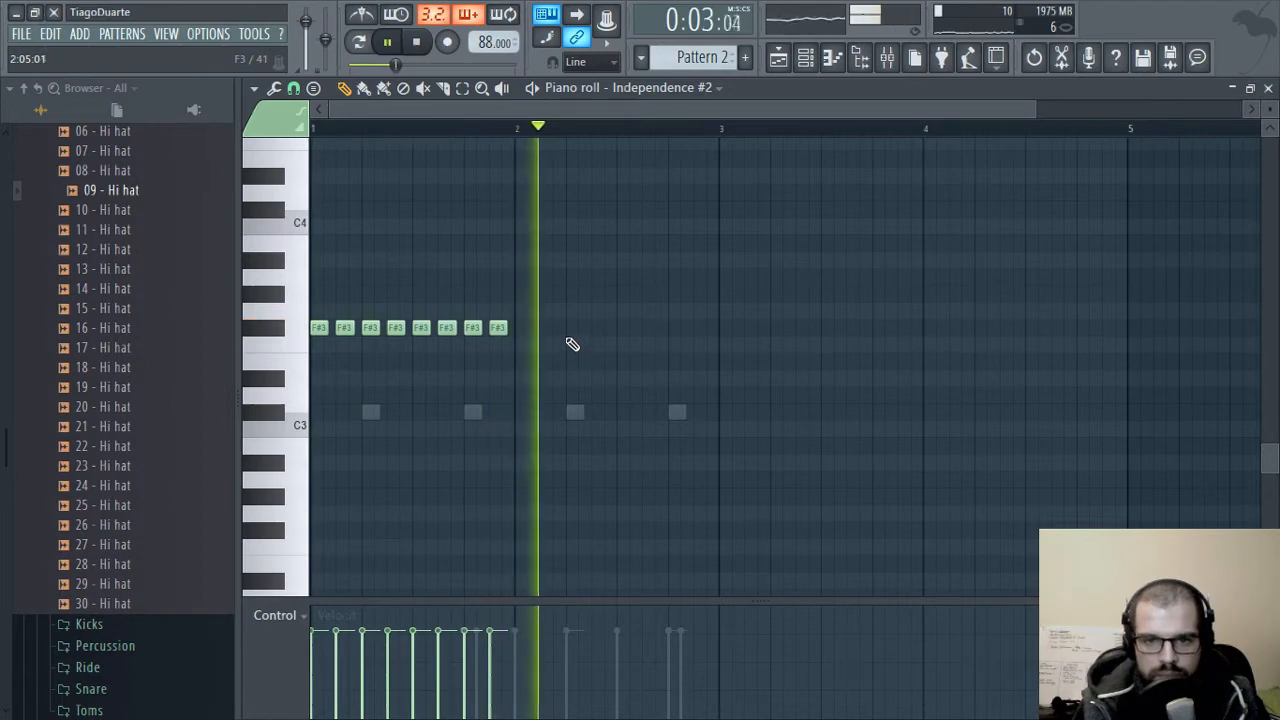
- Draw a long A#3 note at the start of bar 2, followed by a short G#3 note at its end
drag(521, 279, 566, 276)
key(space)
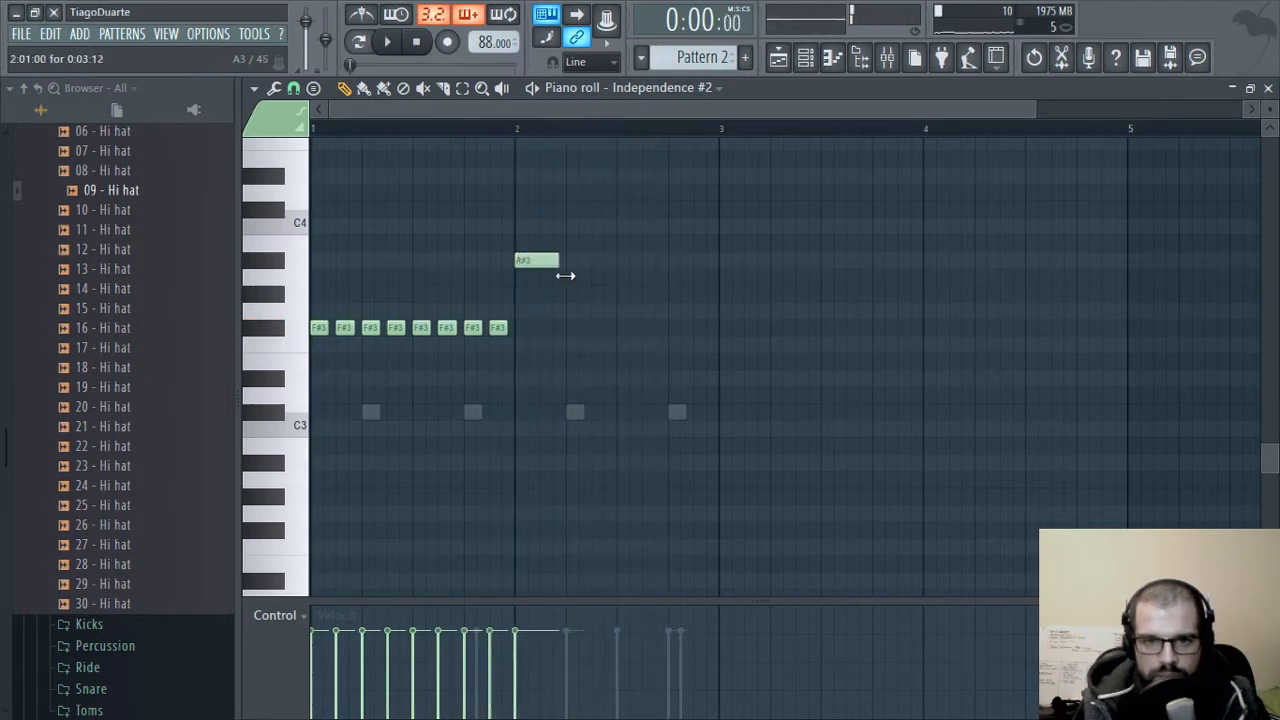
key(space)
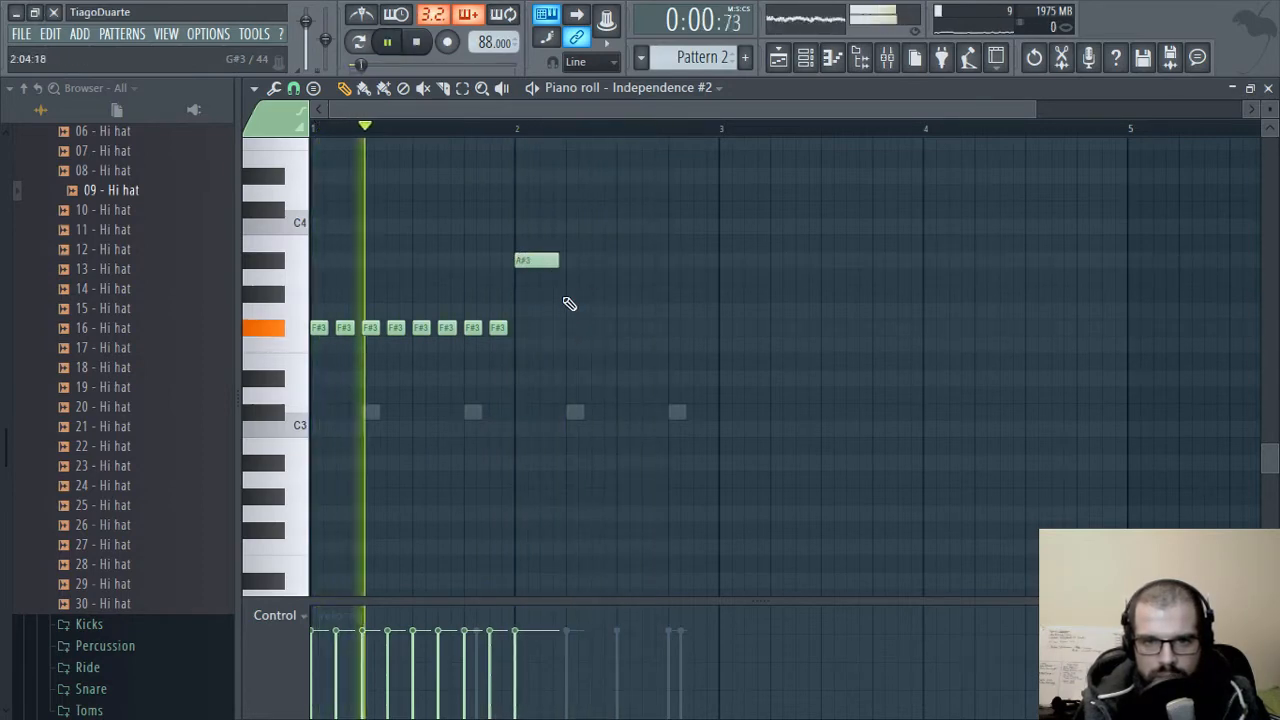
click(575, 293)
drag(595, 293, 571, 294)
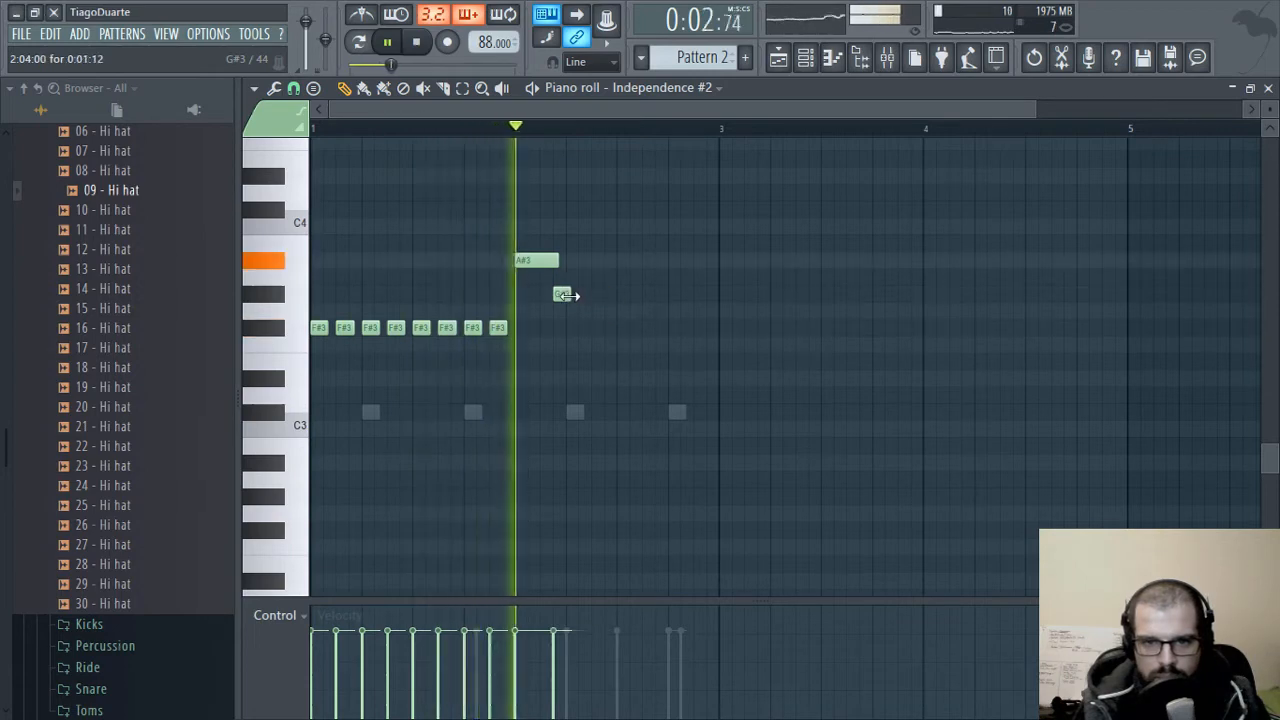
- Complete bar 2 with short F#3, G#3 and A#3 notes ending at bar 3, and remove the G#3 directly after the long A#3
key(space)
click(575, 328)
click(599, 328)
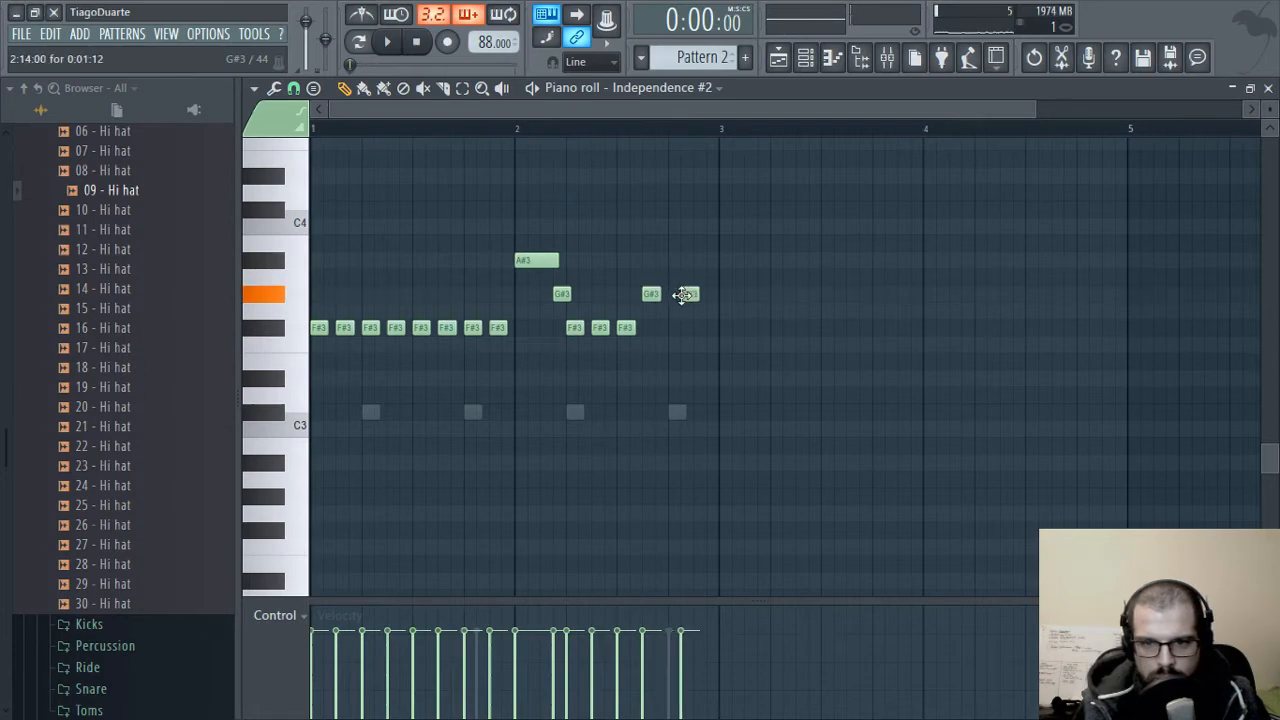
drag(683, 295, 680, 263)
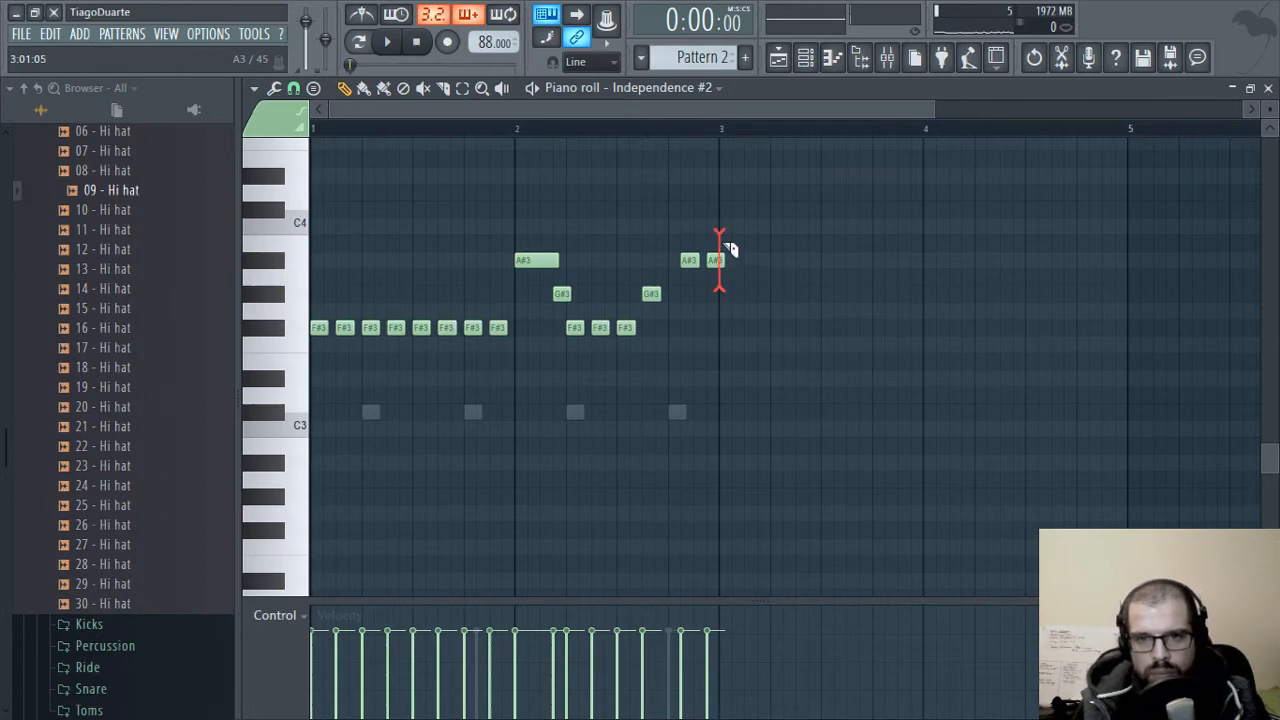
key(space)
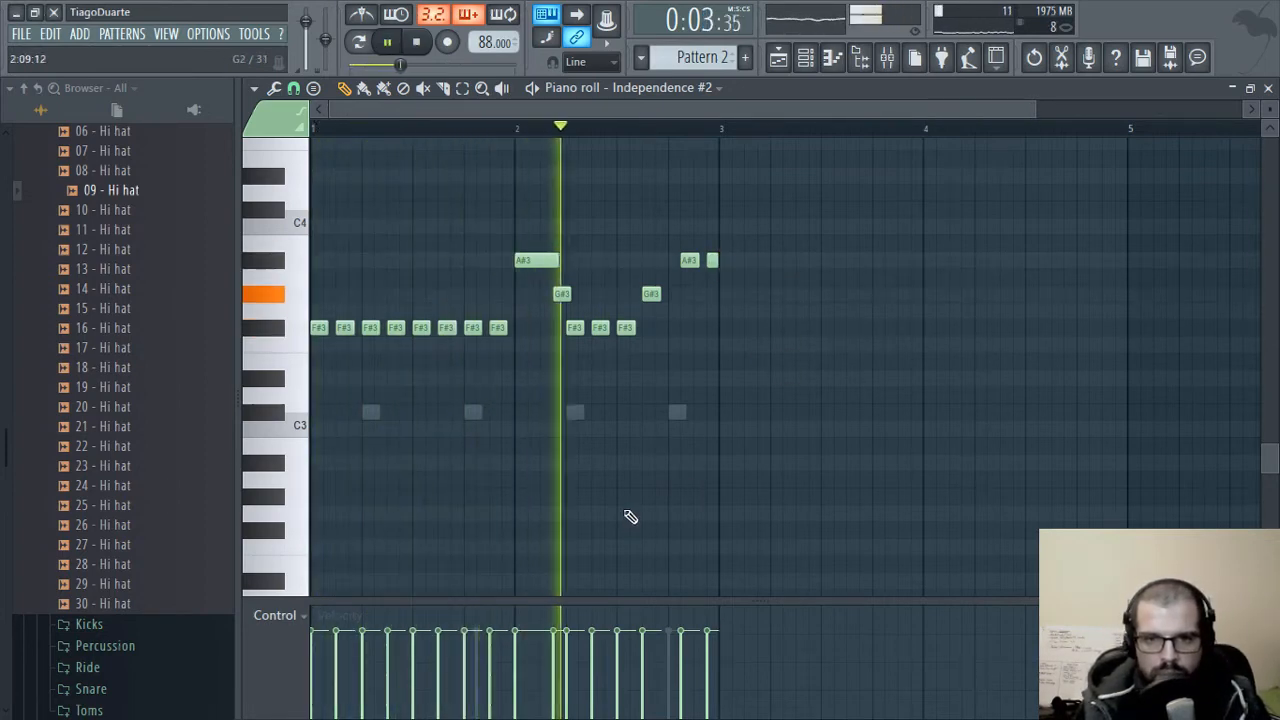
right_click(561, 293)
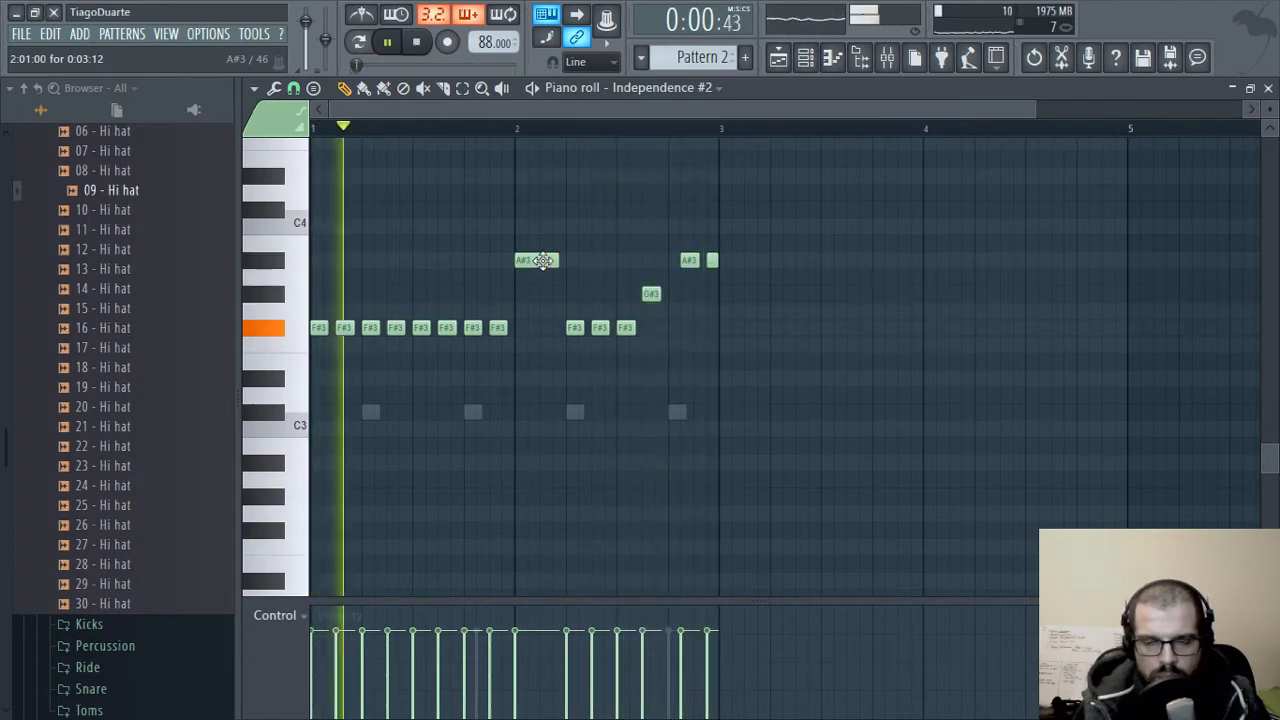
- Move all Independence #2 notes out of Pattern 2 into the same channel's piano roll in Pattern 3
drag(806, 206, 300, 386)
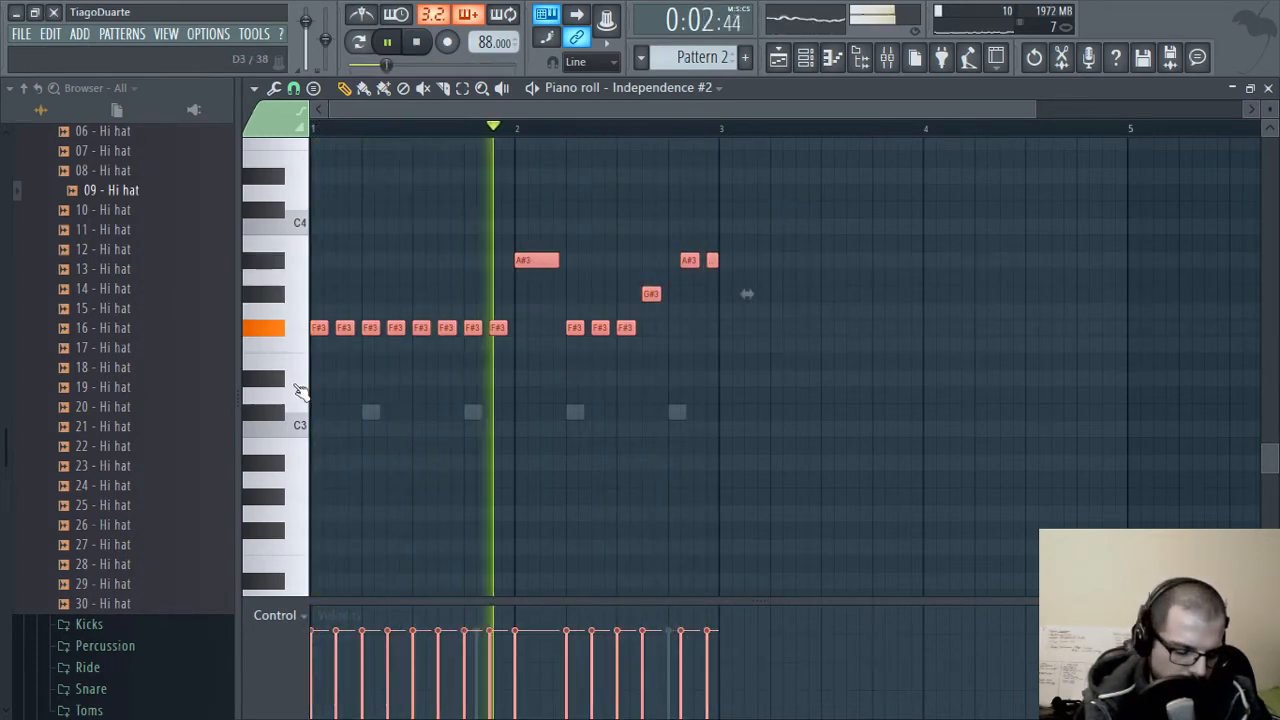
key(Delete)
key(space)
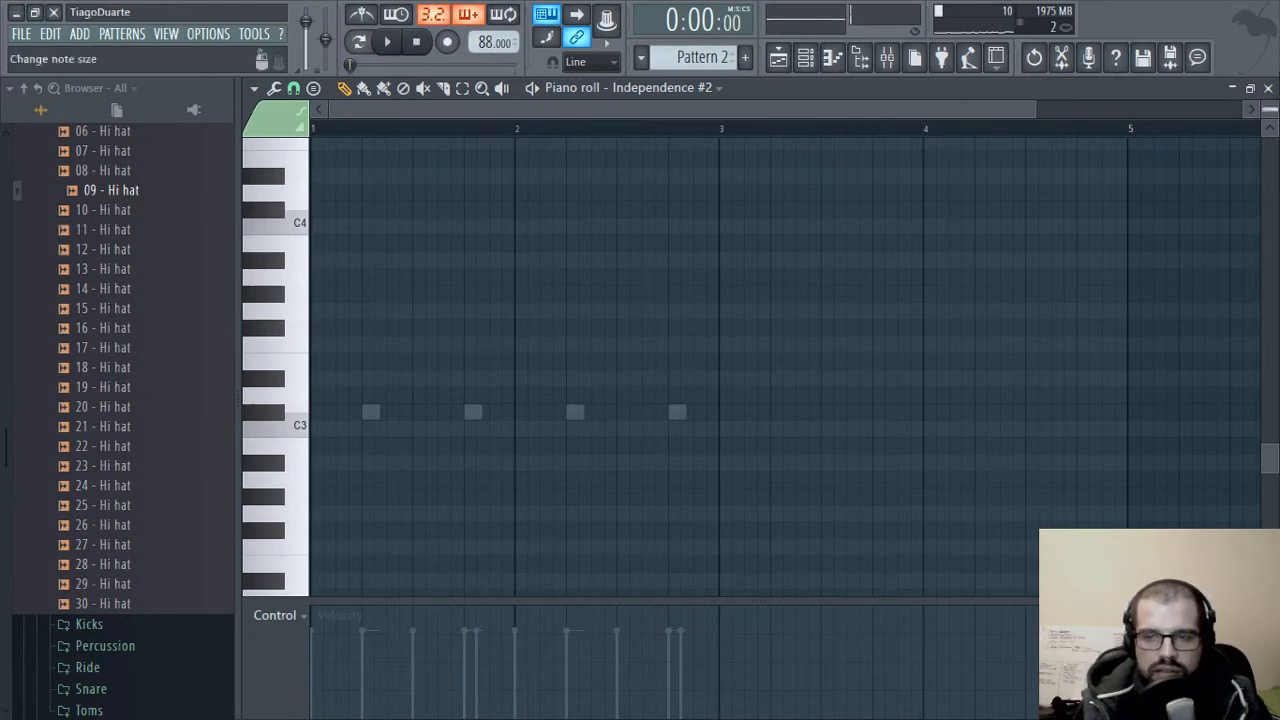
click(1268, 88)
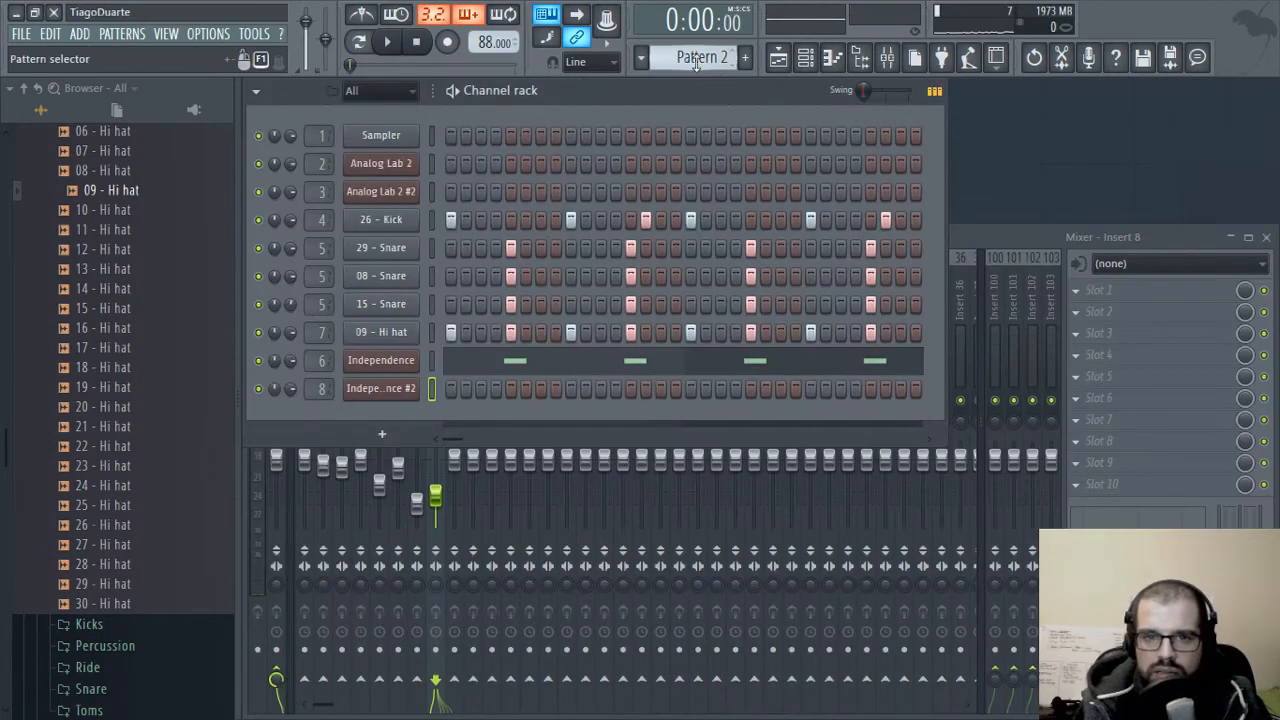
scroll(693, 62, up, 1)
right_click(372, 388)
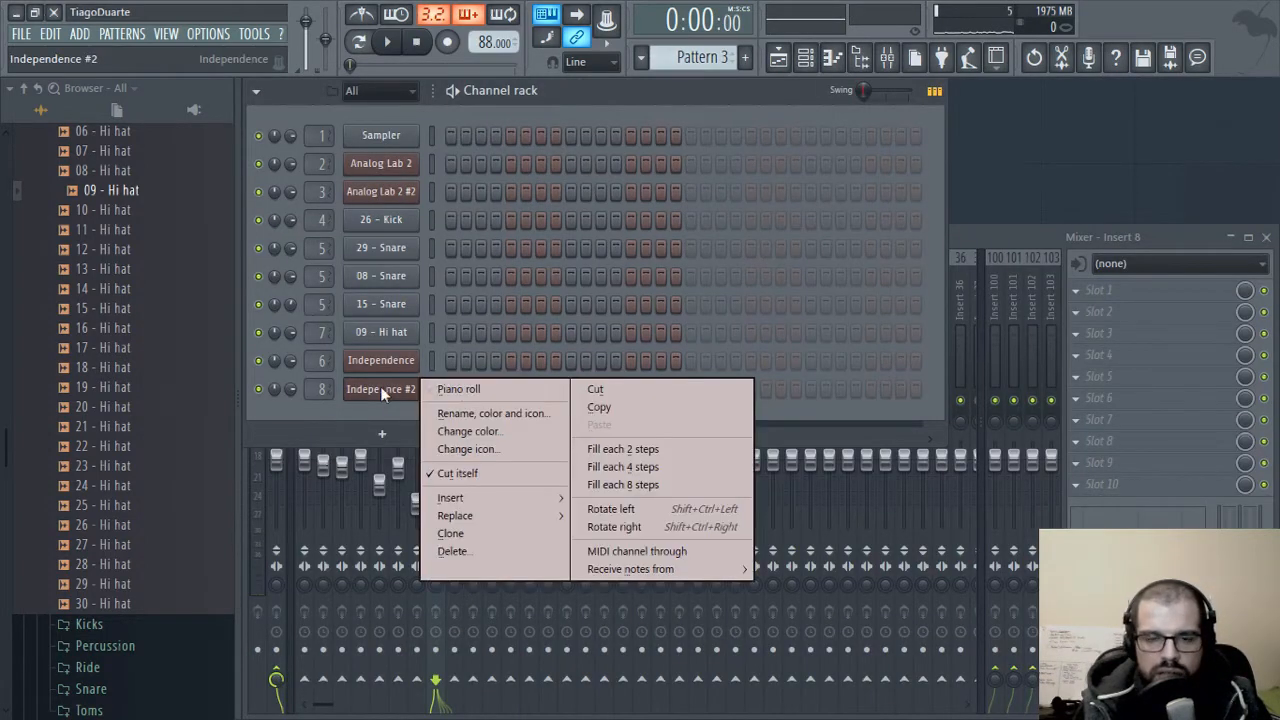
click(447, 397)
click(770, 437)
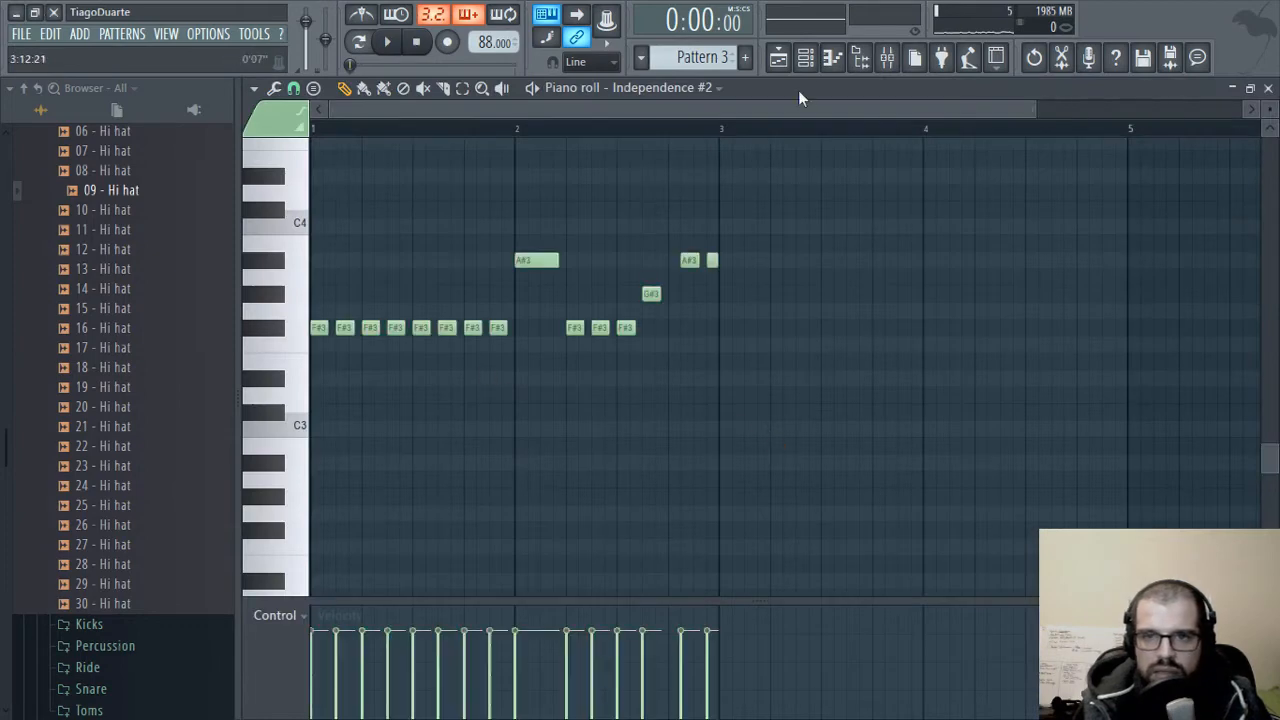
- Place a Pattern 3 clip at bar 1 on Track 3 of the playlist and extend it to four bars
click(782, 58)
click(386, 266)
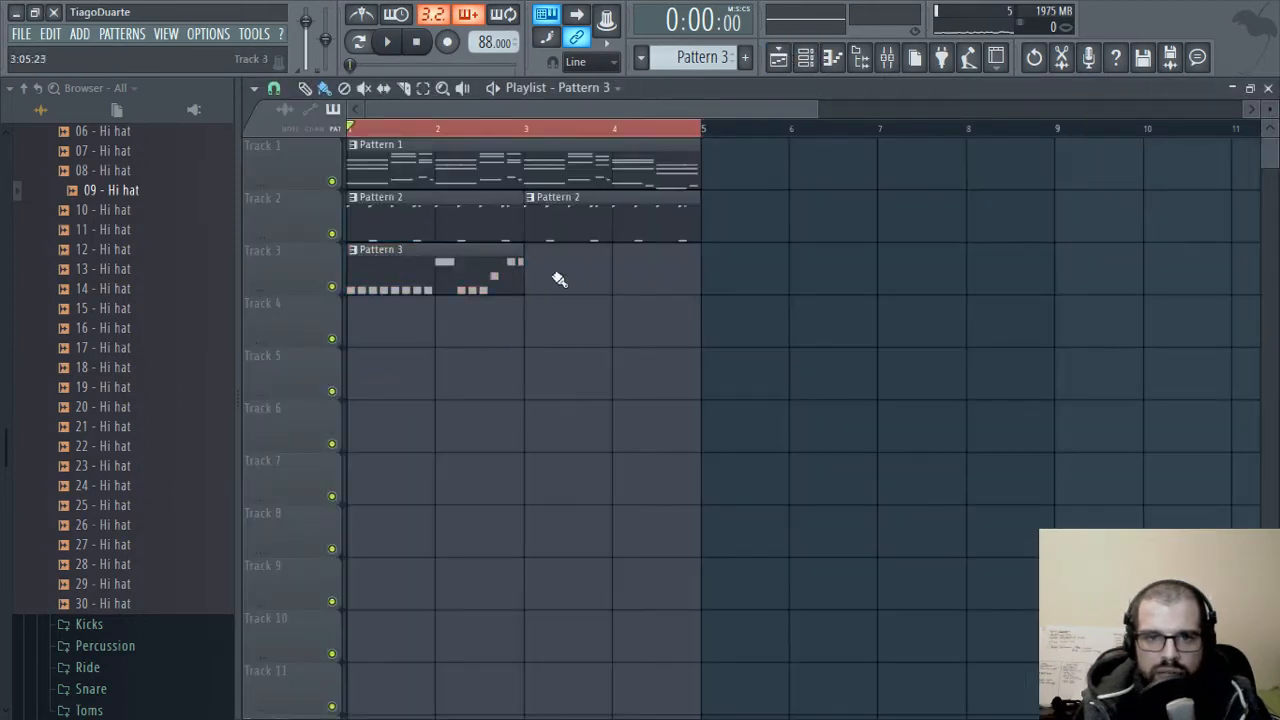
drag(519, 286, 704, 294)
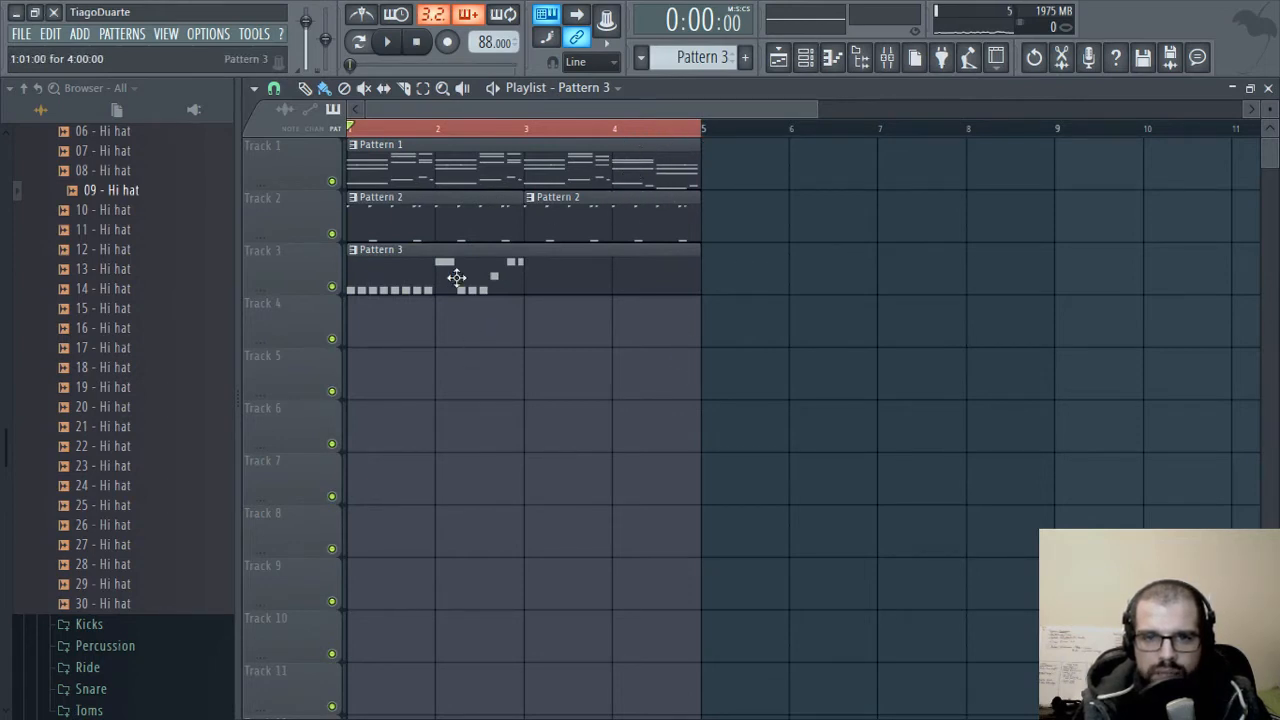
- Duplicate the two-bar Independence #2 melody into bars 3 and 4 of Pattern 3
click(1268, 88)
drag(758, 200, 305, 395)
drag(316, 328, 720, 328)
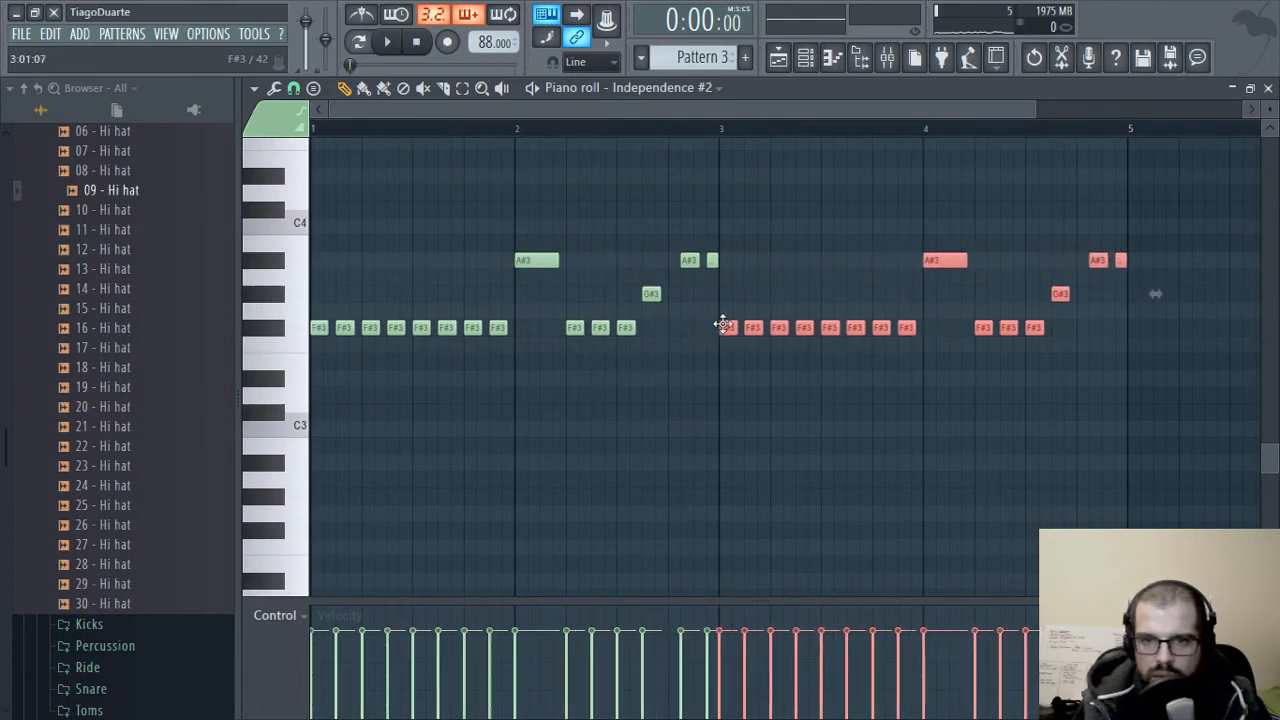
click(757, 425)
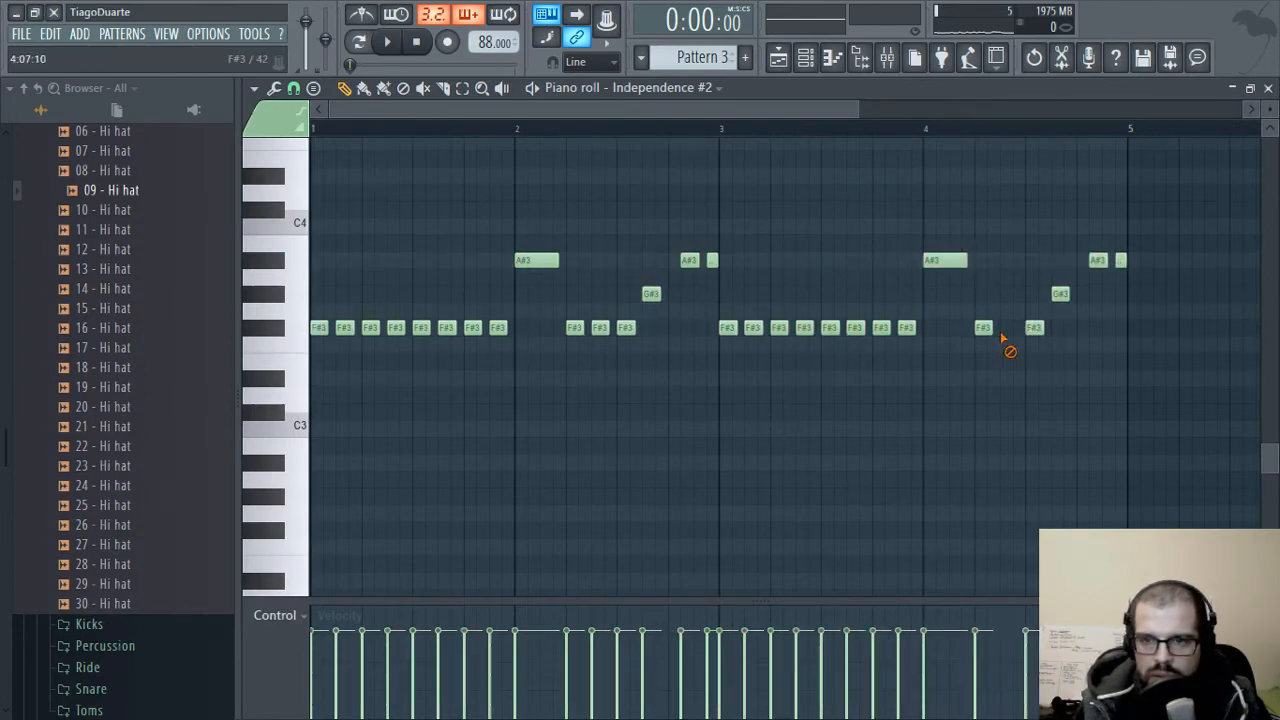
- Replace bar 2's long A#3 with short G#3 and F#3 notes, and in bar 4 raise the remaining F#3 to A#3 and lower the last note to G#3
drag(533, 258, 535, 290)
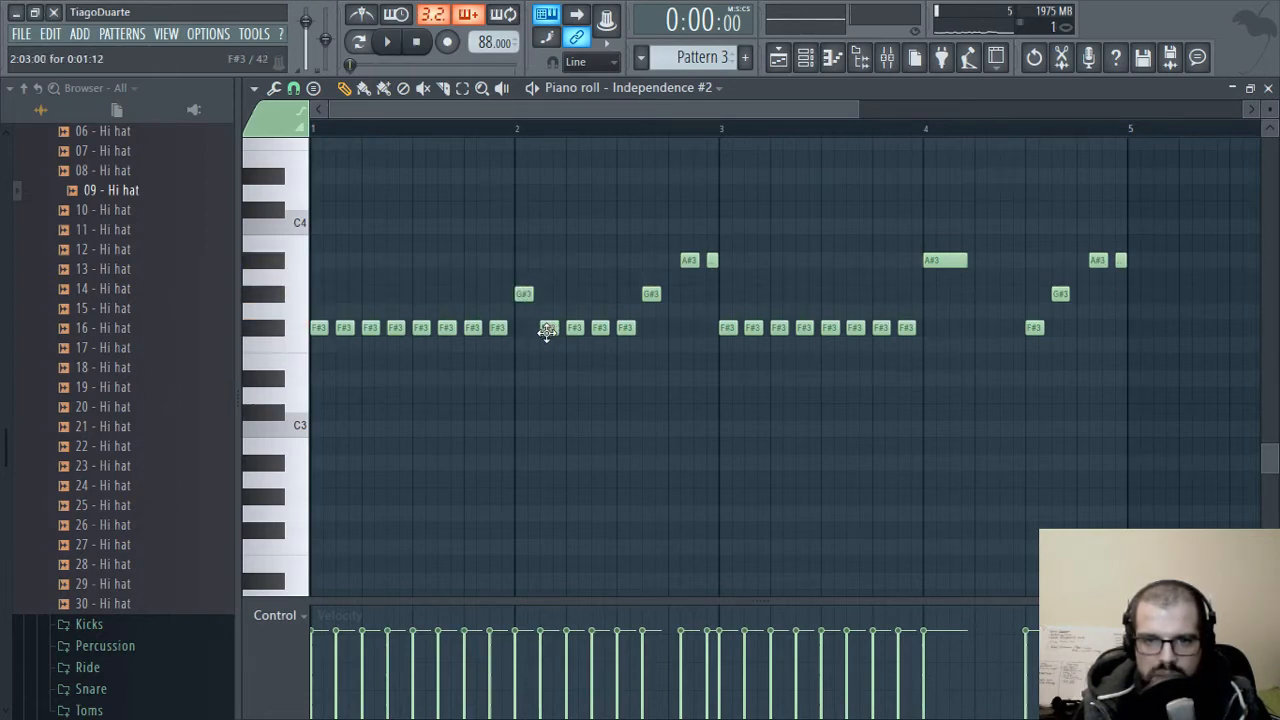
key(space)
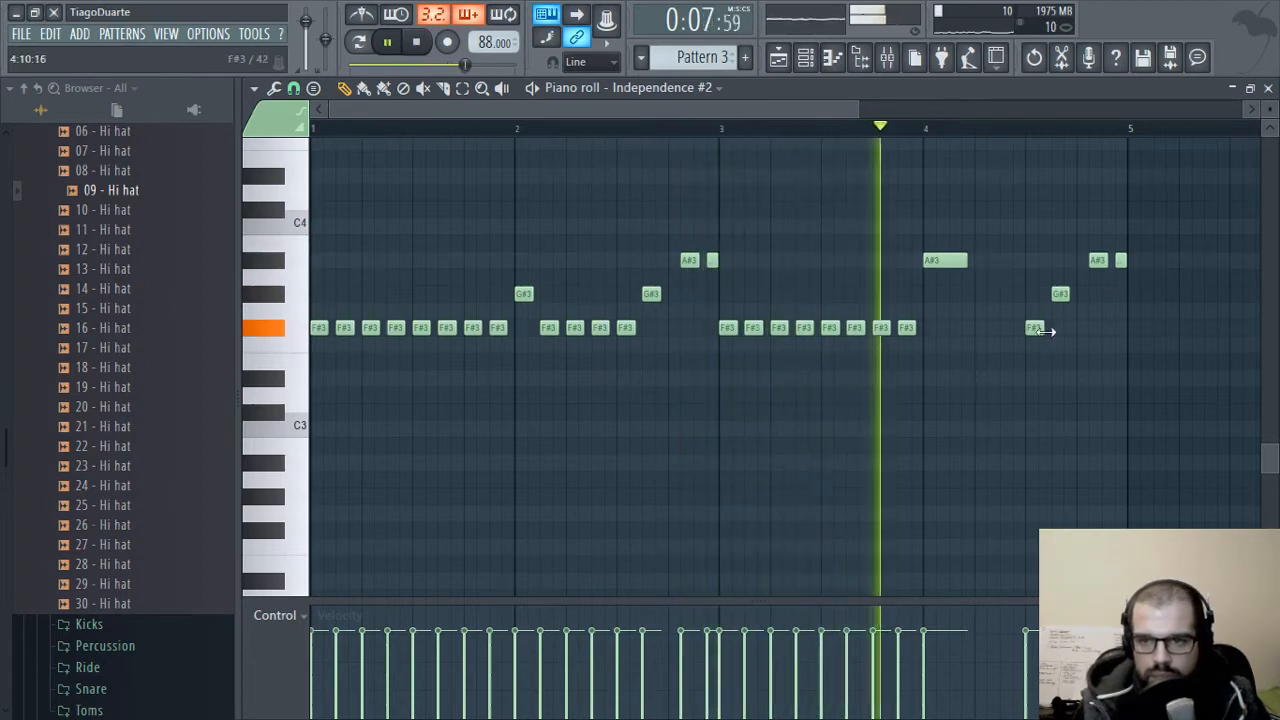
drag(1034, 327, 1034, 260)
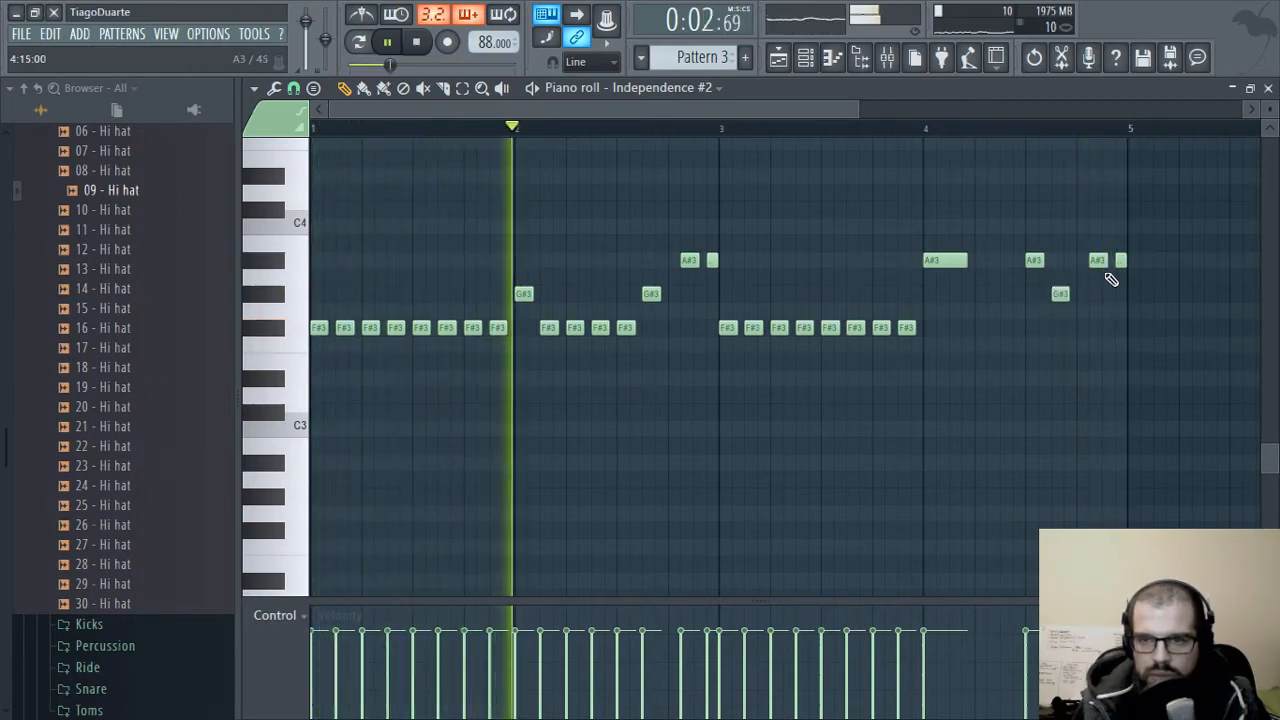
drag(1117, 264, 1115, 298)
- Add a C#4 note filling the last quarter of bar 4 and extend the A#3 below it to start at the same point
scroll(1100, 312, up, 1)
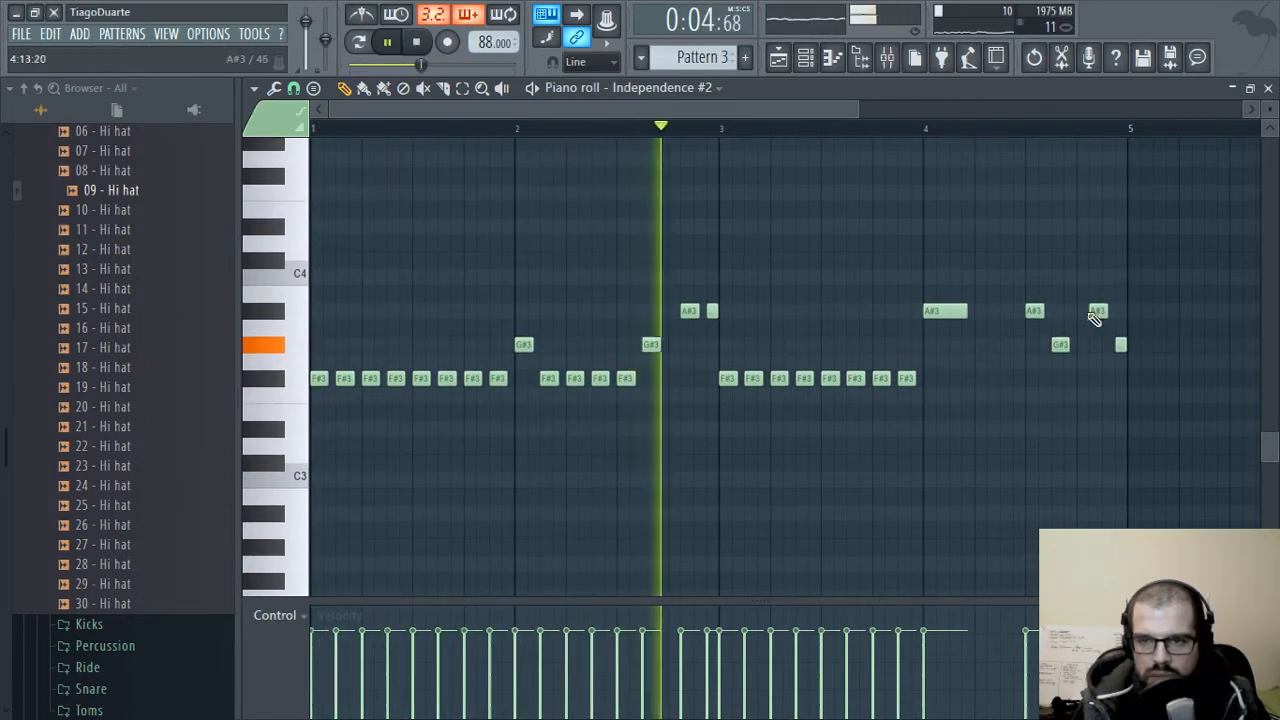
scroll(297, 334, up, 2)
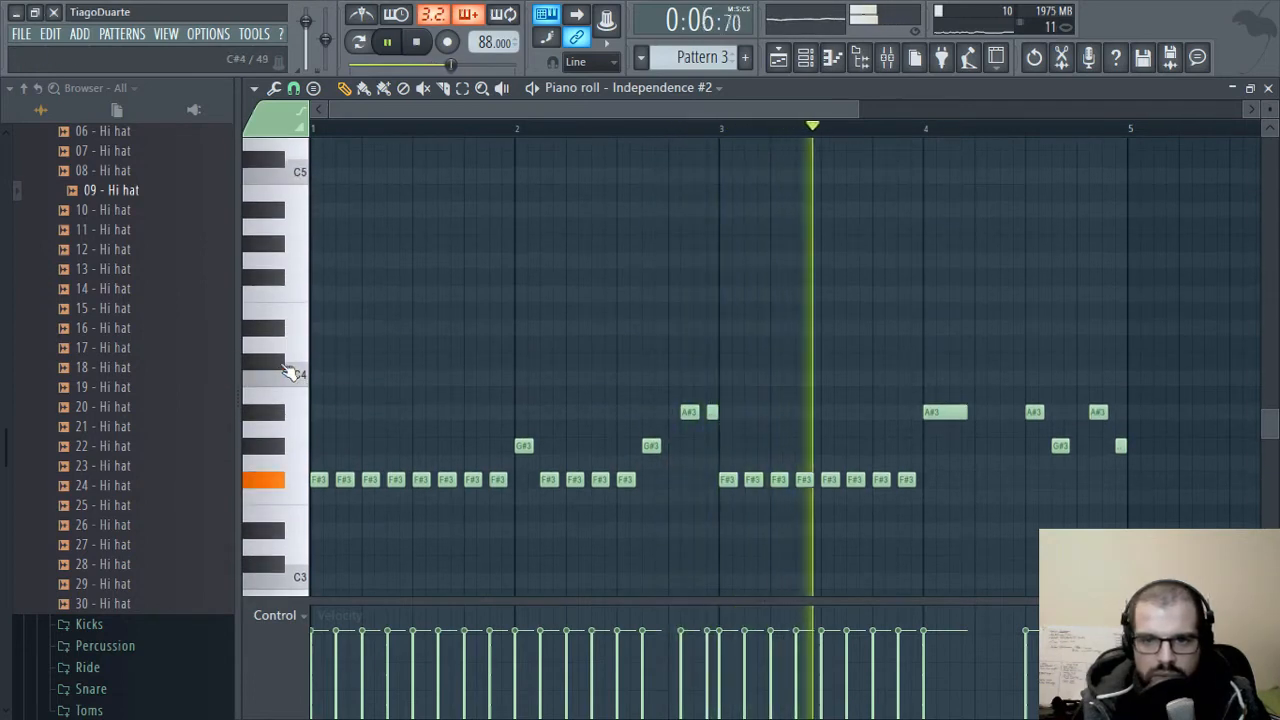
click(1082, 361)
drag(1090, 361, 1125, 363)
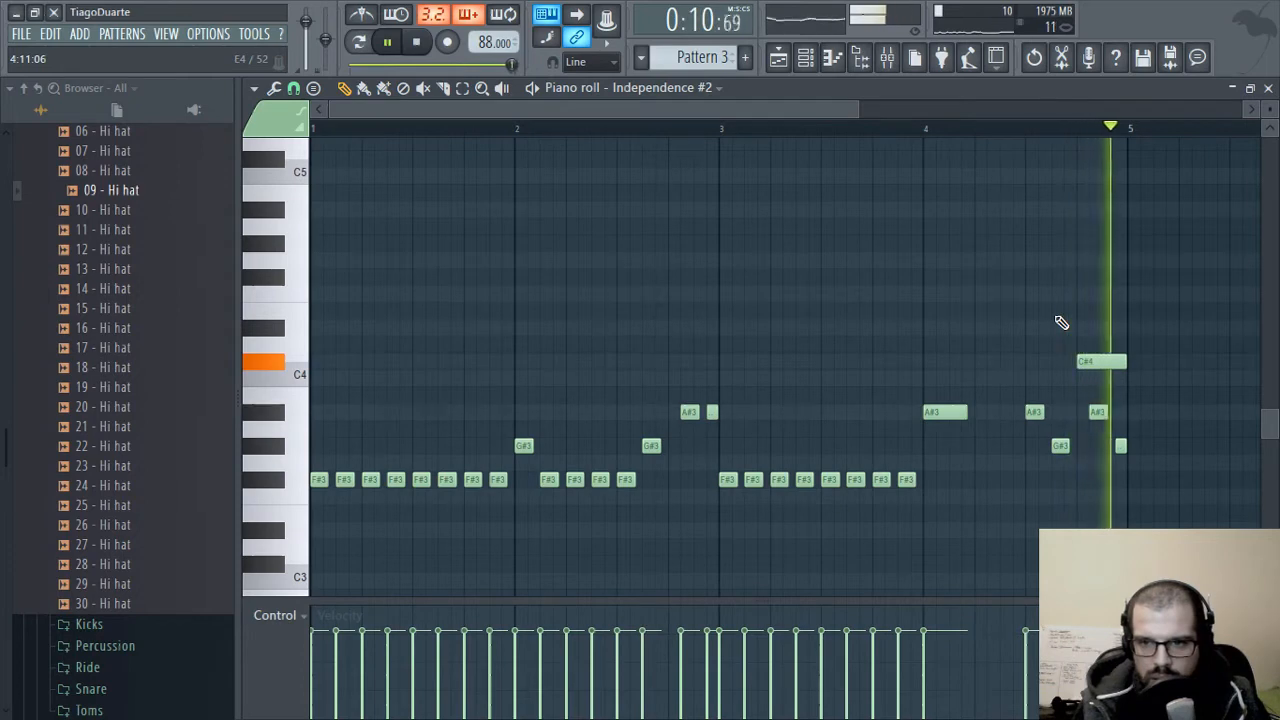
mouse_move(1098, 414)
mouse_down()
mouse_move(1087, 415)
mouse_move(1106, 412)
mouse_up()
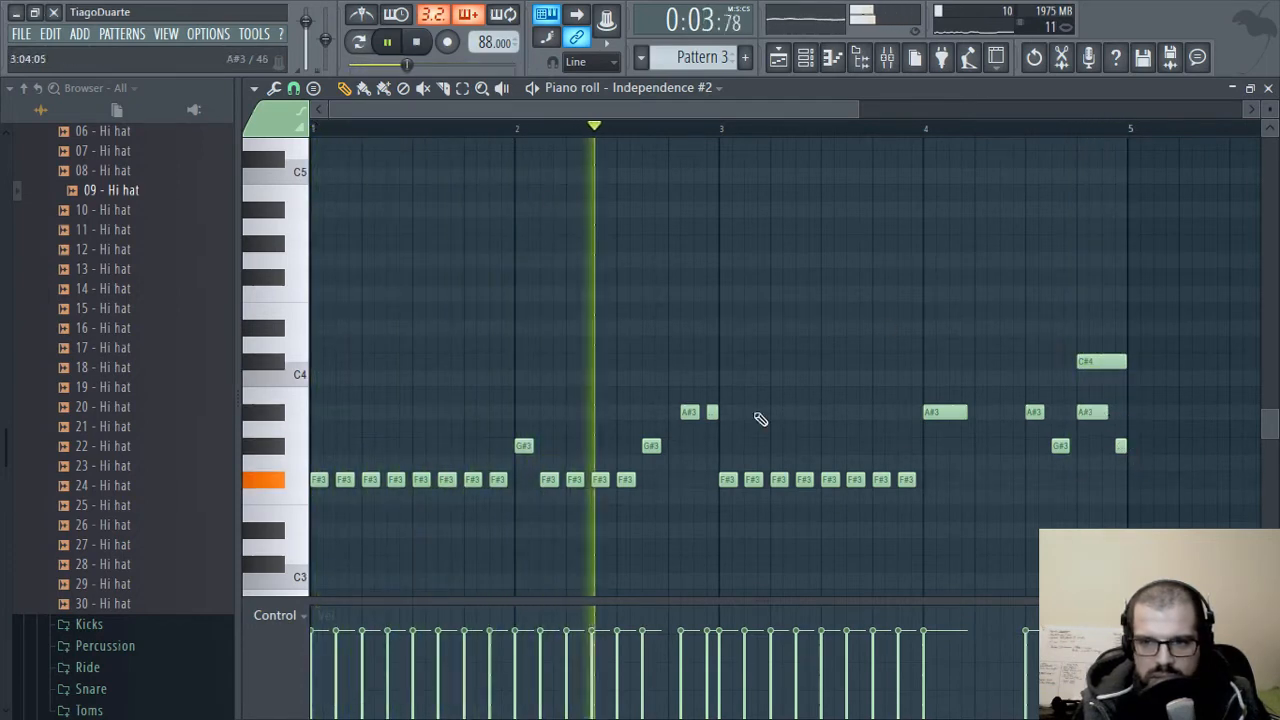
- Add a short E4 note at the start of bar 1 and slightly lower the velocity of the E4 and C#4 notes
click(271, 366)
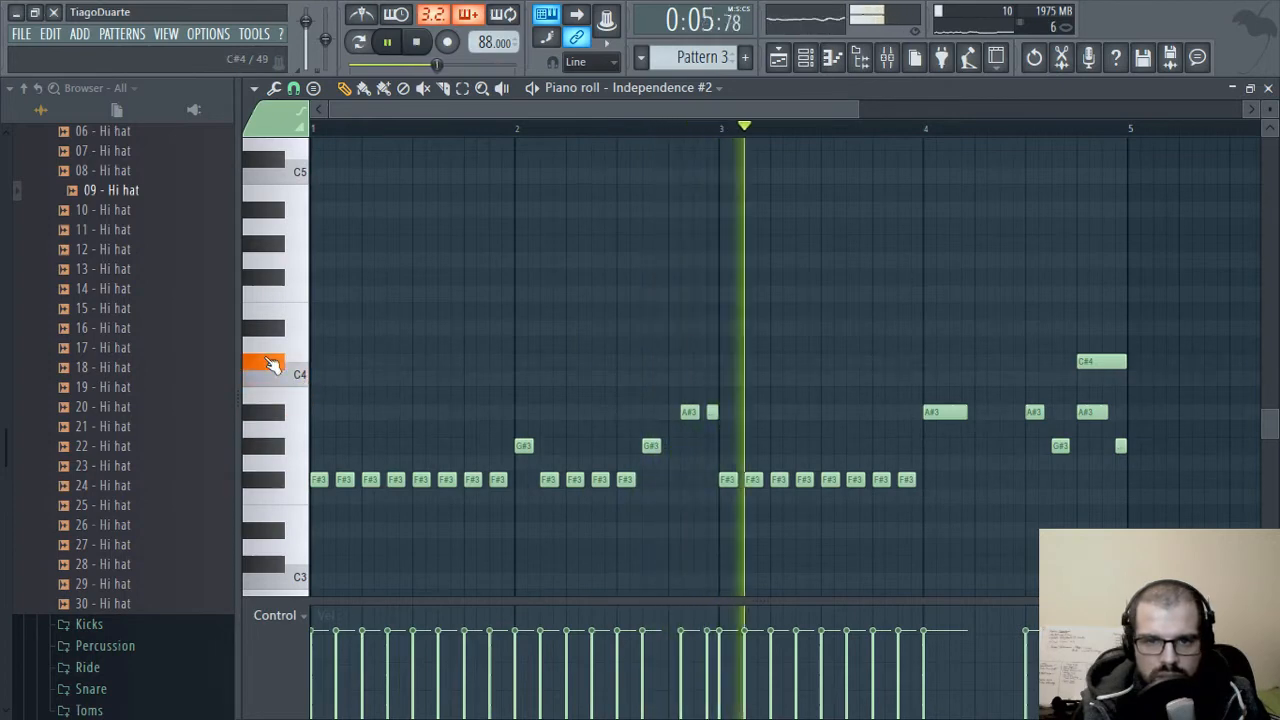
click(320, 310)
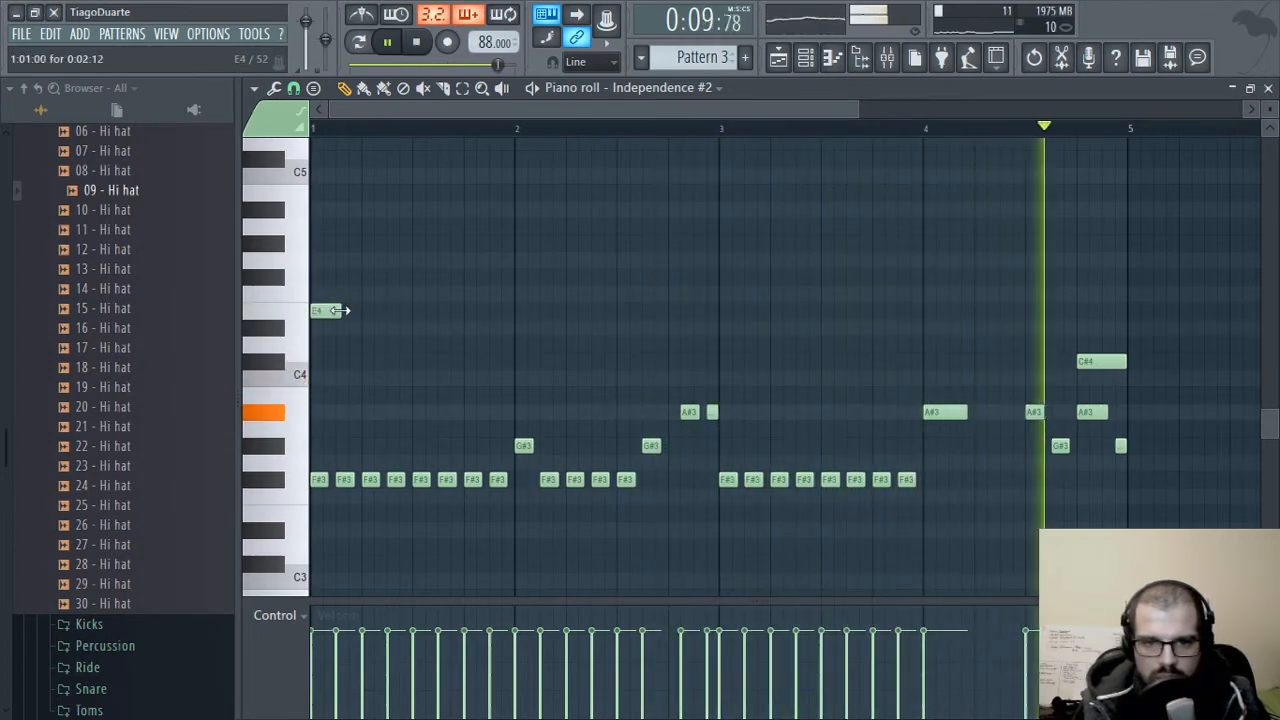
drag(330, 272, 1150, 372)
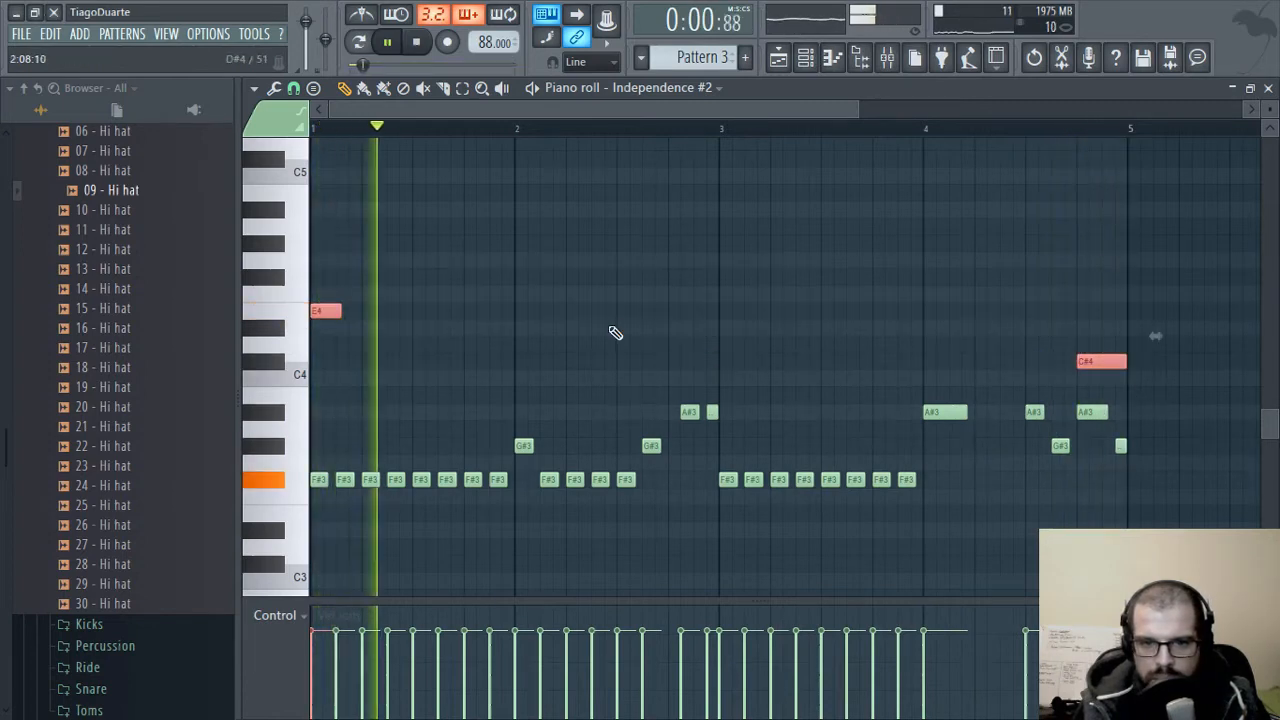
ctrl+click(603, 304)
- Randomize the velocities of the Independence #2 notes with a velocity level of -20%
scroll(603, 304, down, 3)
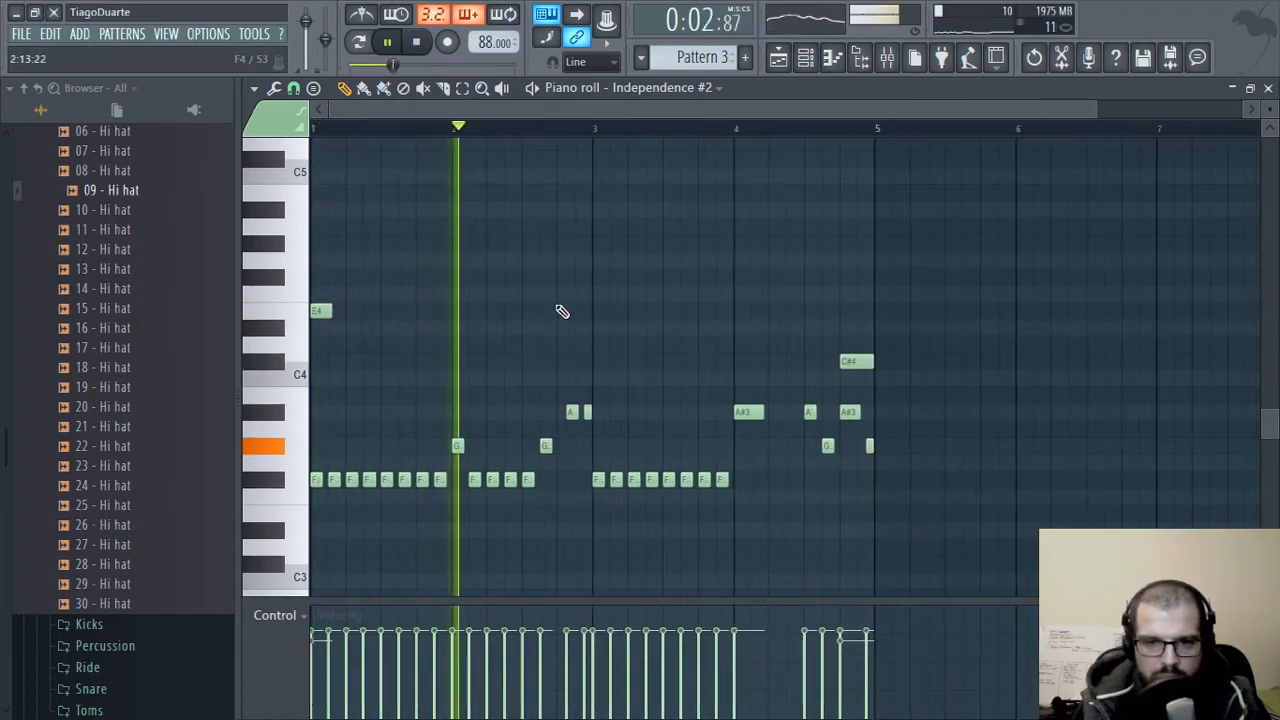
scroll(530, 310, down, 4)
scroll(500, 312, up, 2)
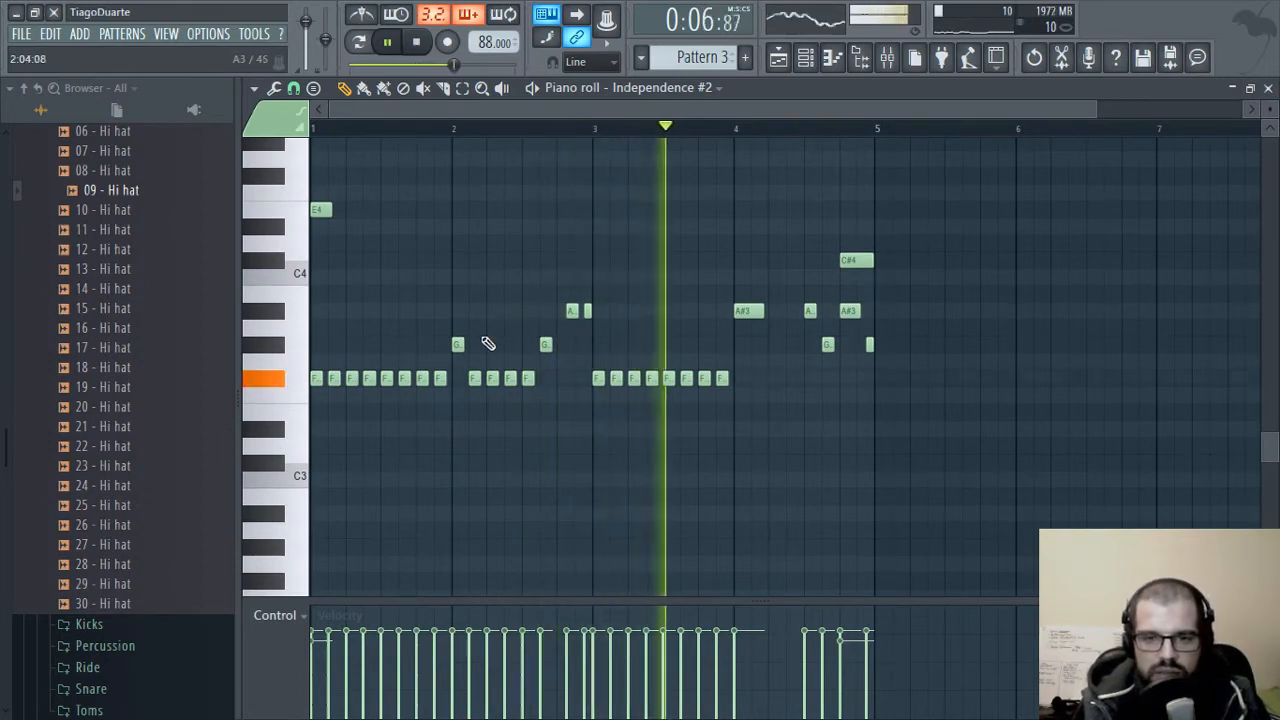
key(alt+r)
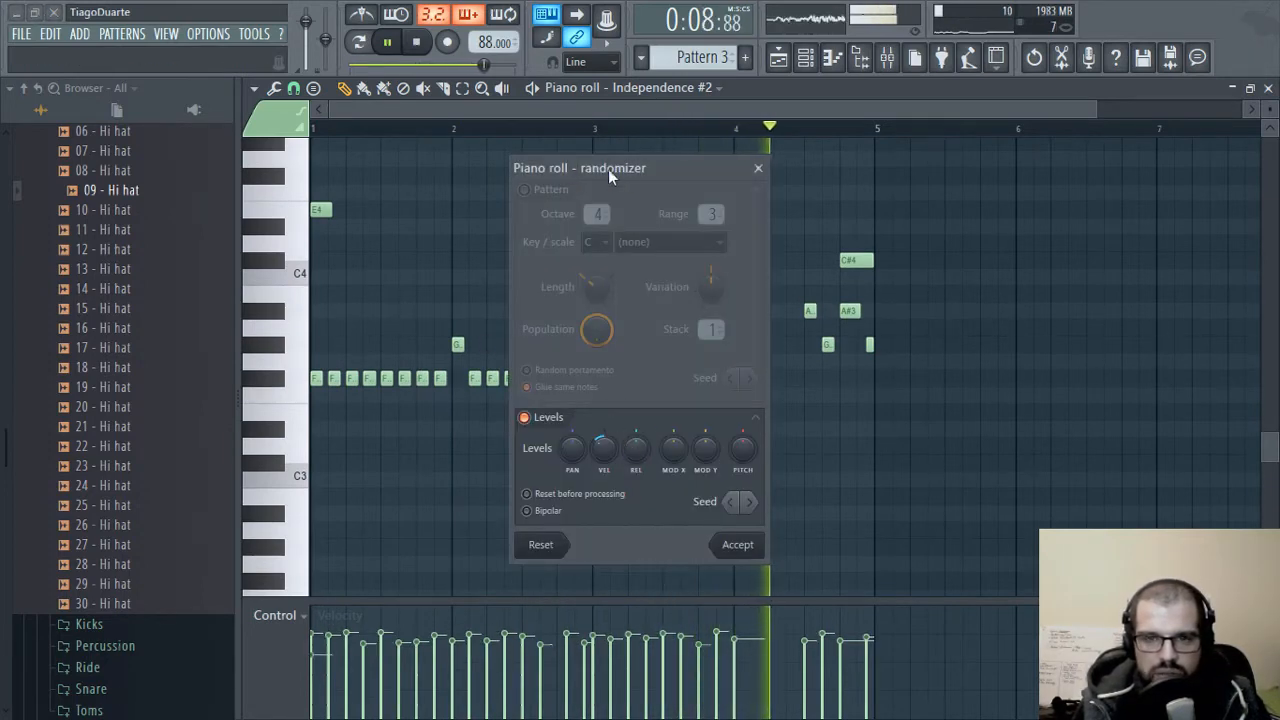
drag(604, 456, 604, 451)
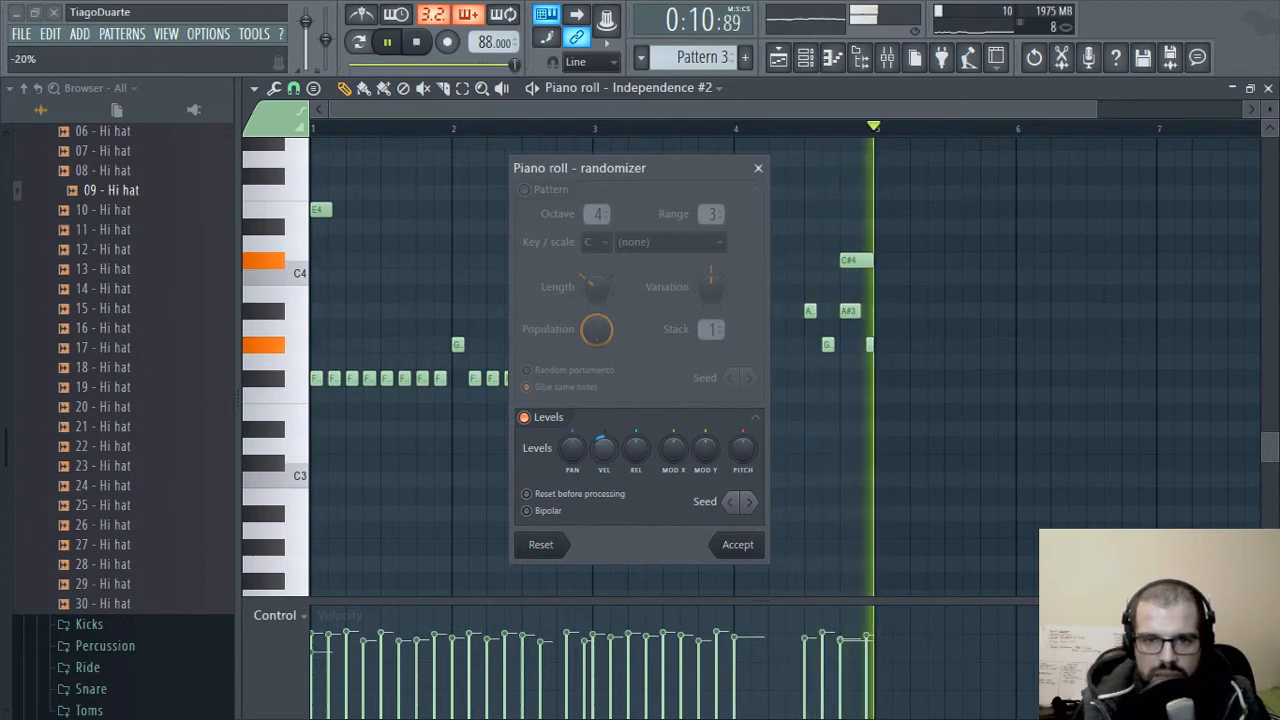
click(745, 548)
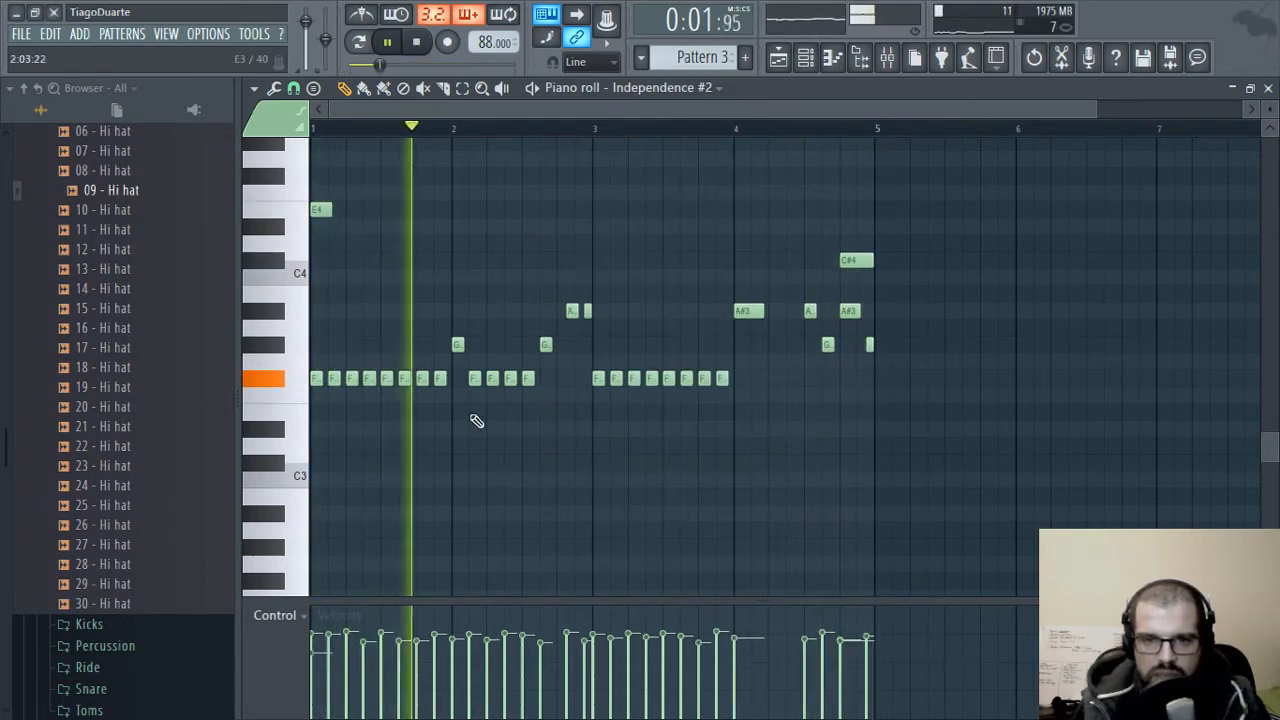
- Check the channel settings of Independence #2 during playback
click(1268, 88)
click(398, 393)
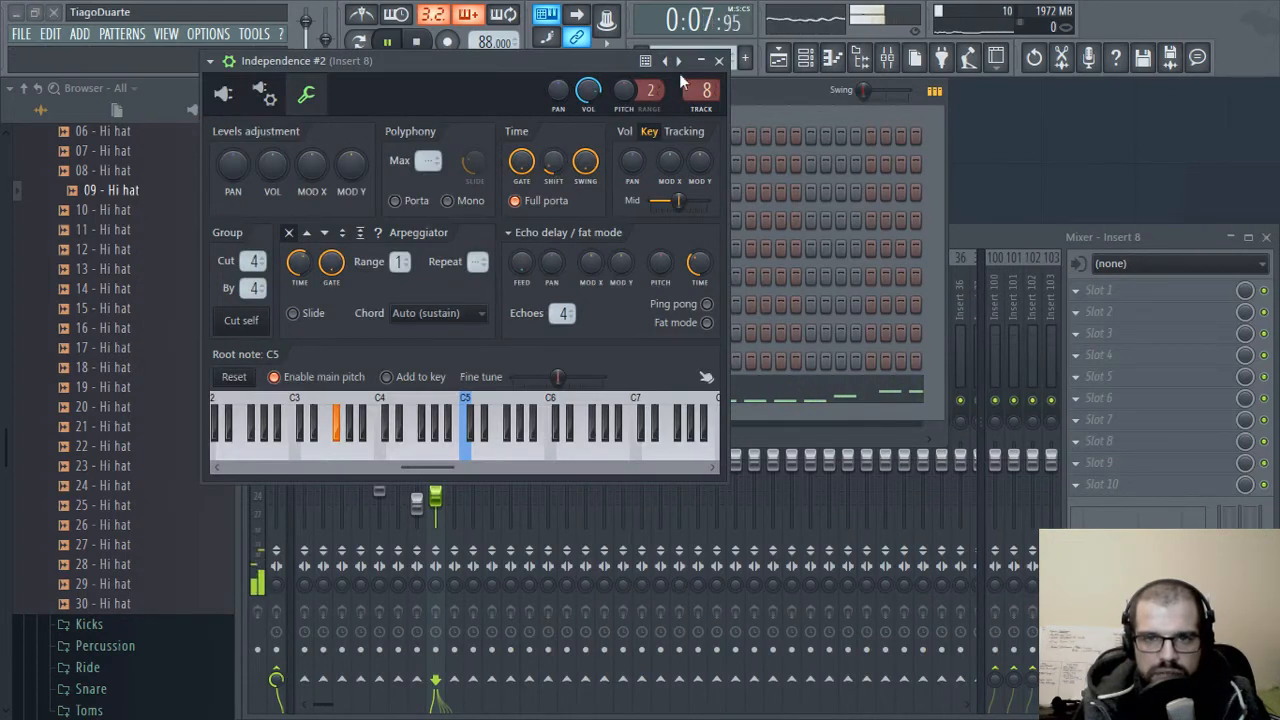
click(720, 61)
- Lower the volume of mixer track Insert 8 slightly
click(1003, 245)
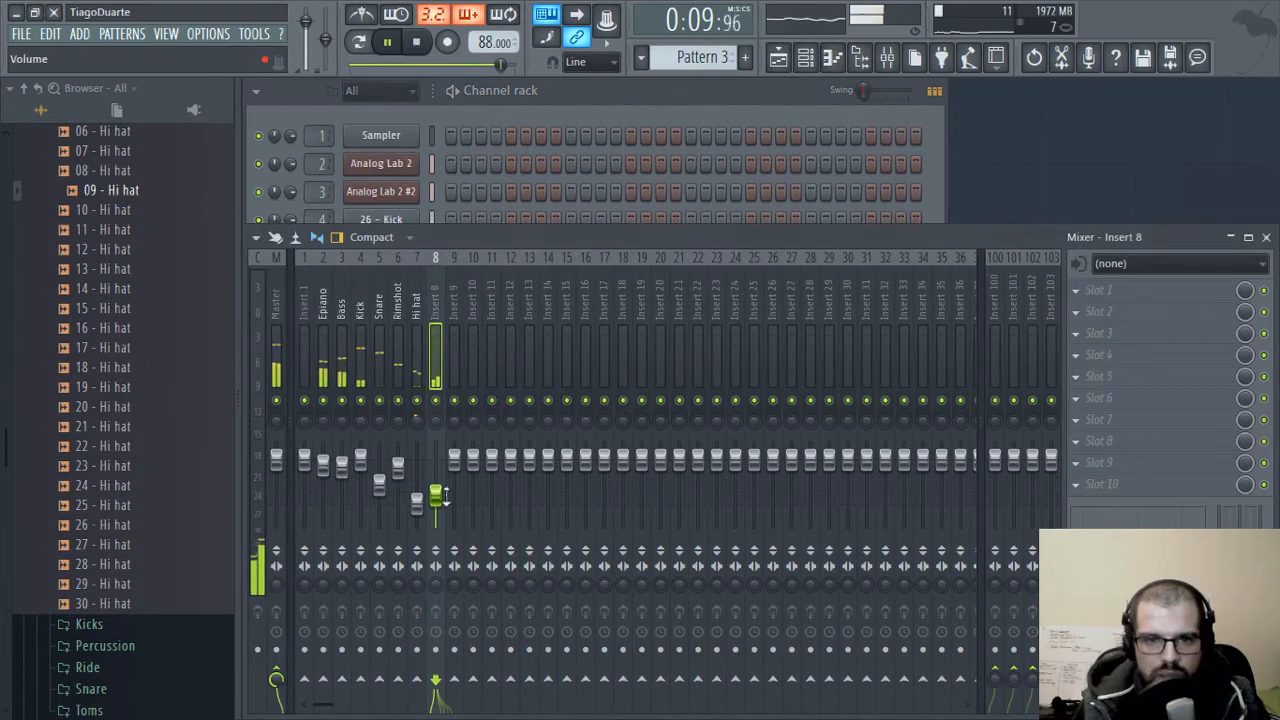
click(443, 497)
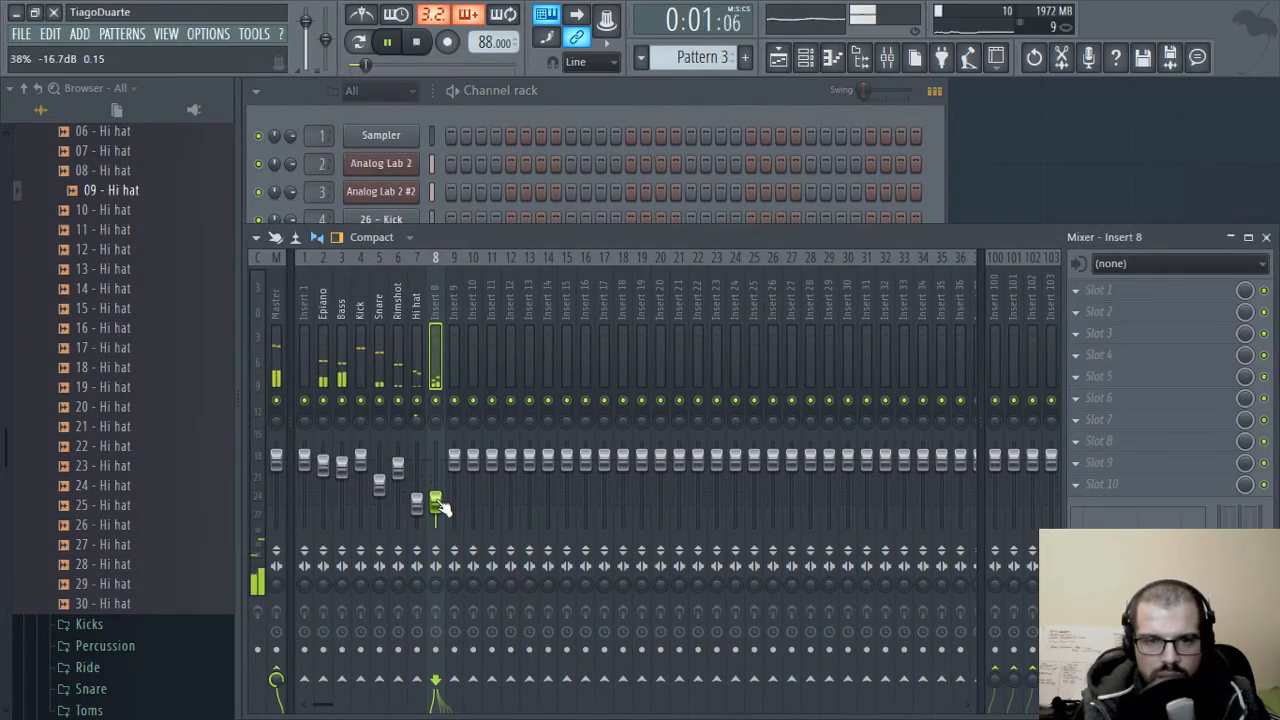
- Rename mixer track Insert 8 as Cymbals
double_click(436, 293)
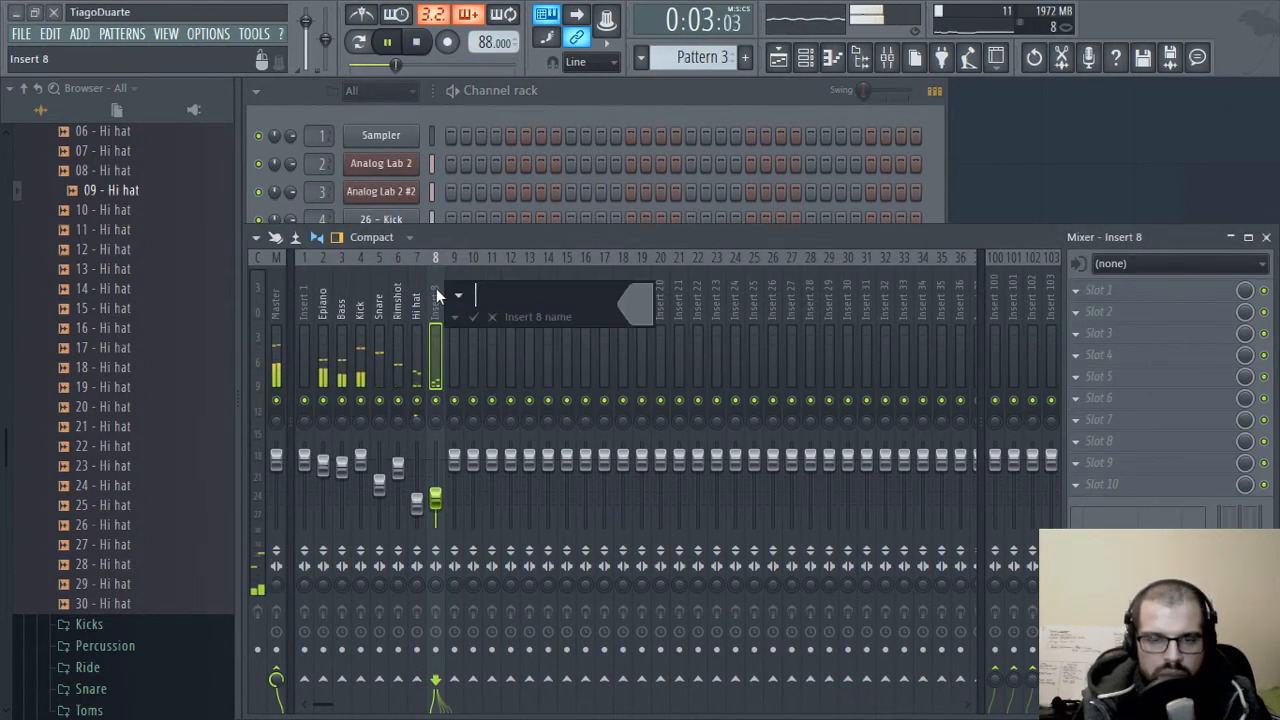
text(Cymbals)
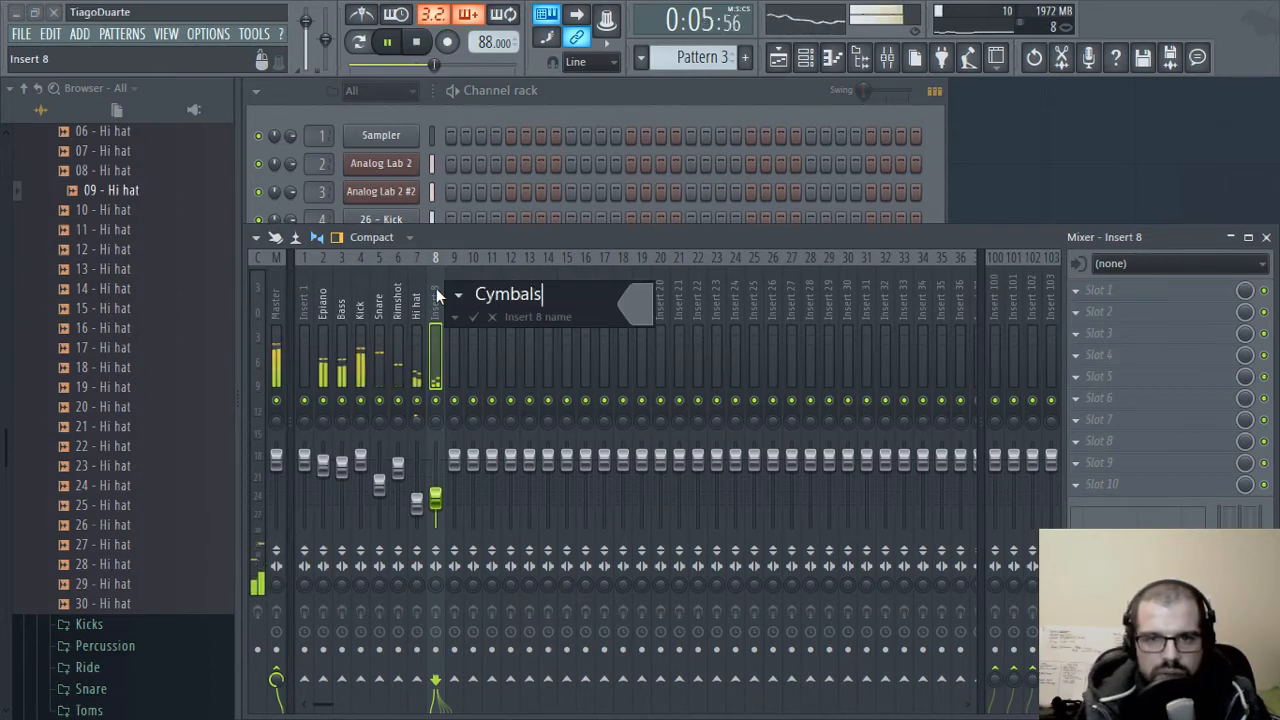
key(Return)
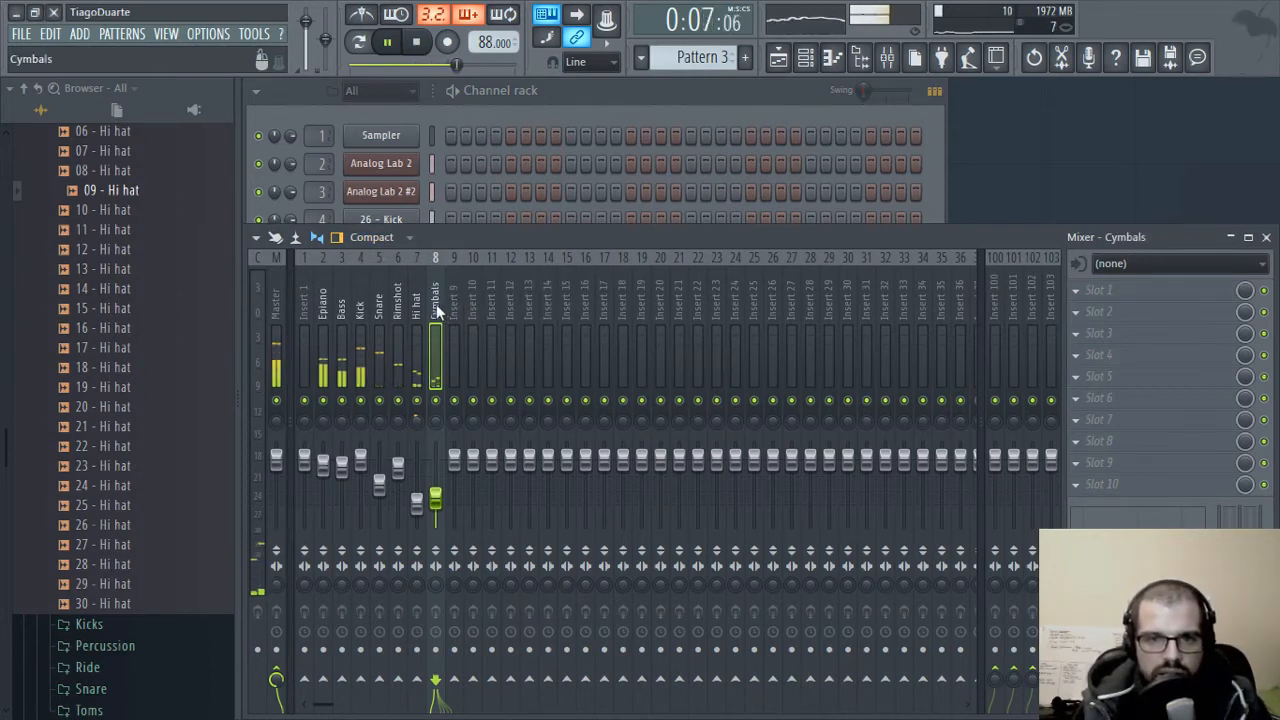
- Select the mixer tracks from Epiano through Cymbals and route them all to Insert 1
drag(437, 312, 323, 306)
right_click(305, 680)
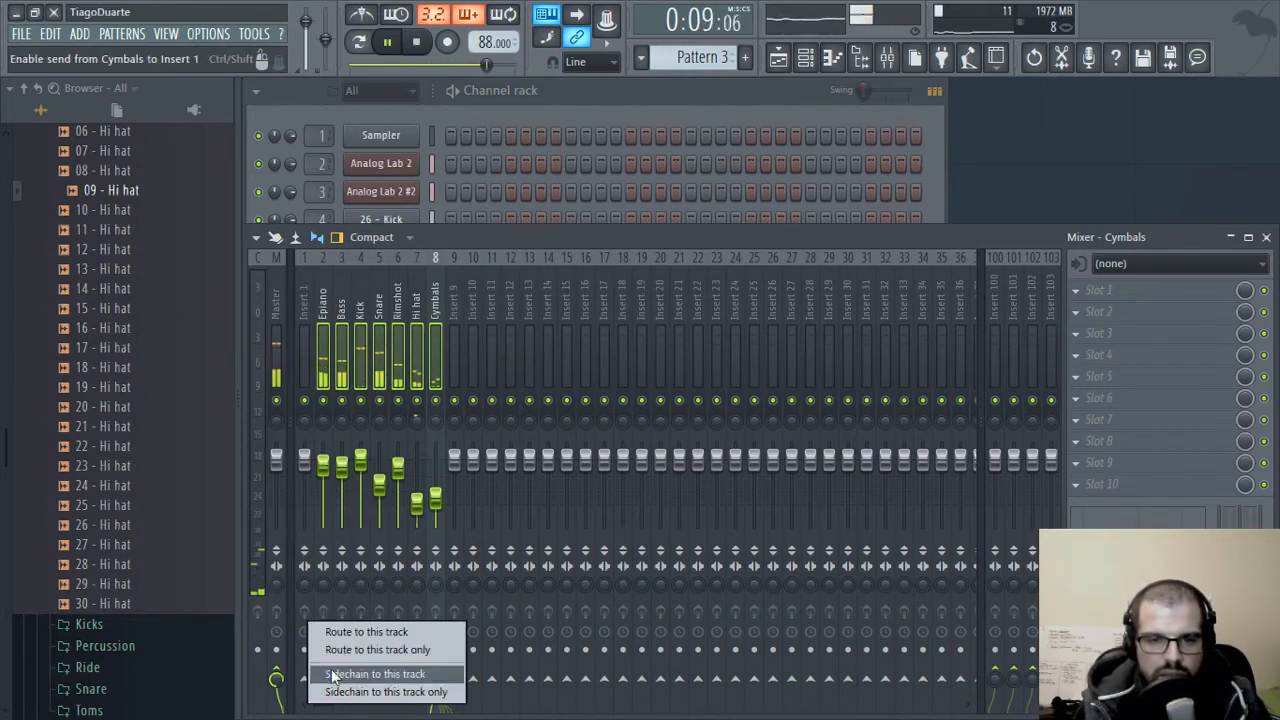
click(333, 677)
- Rename mixer track Insert 1 as Mx
click(300, 296)
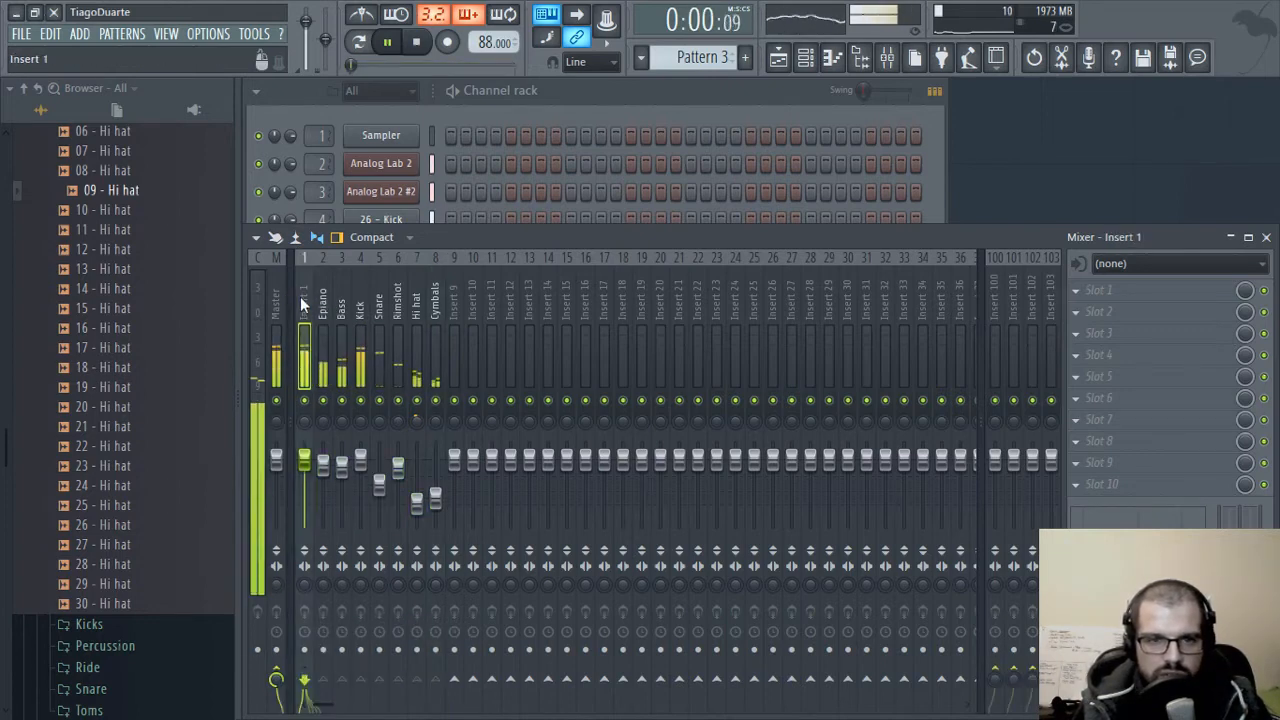
key(F2)
text(Mizx)
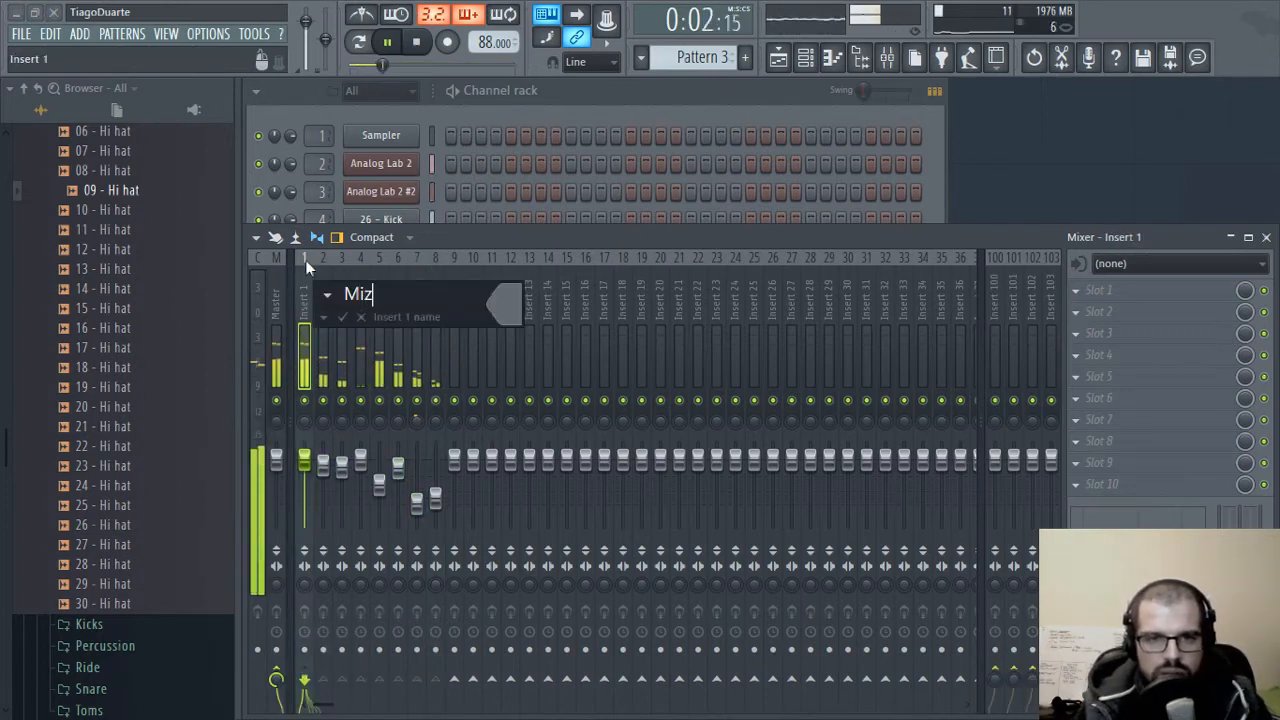
key(BackSpace)
key(BackSpace)
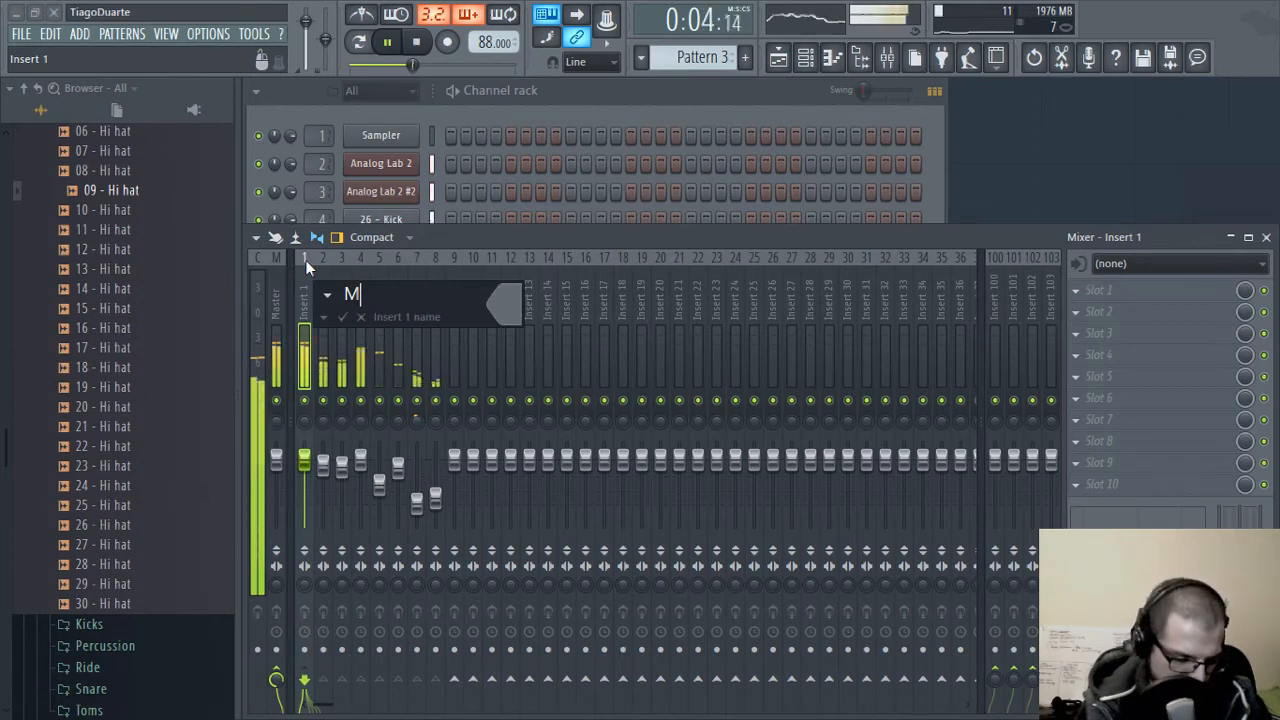
key(Return)
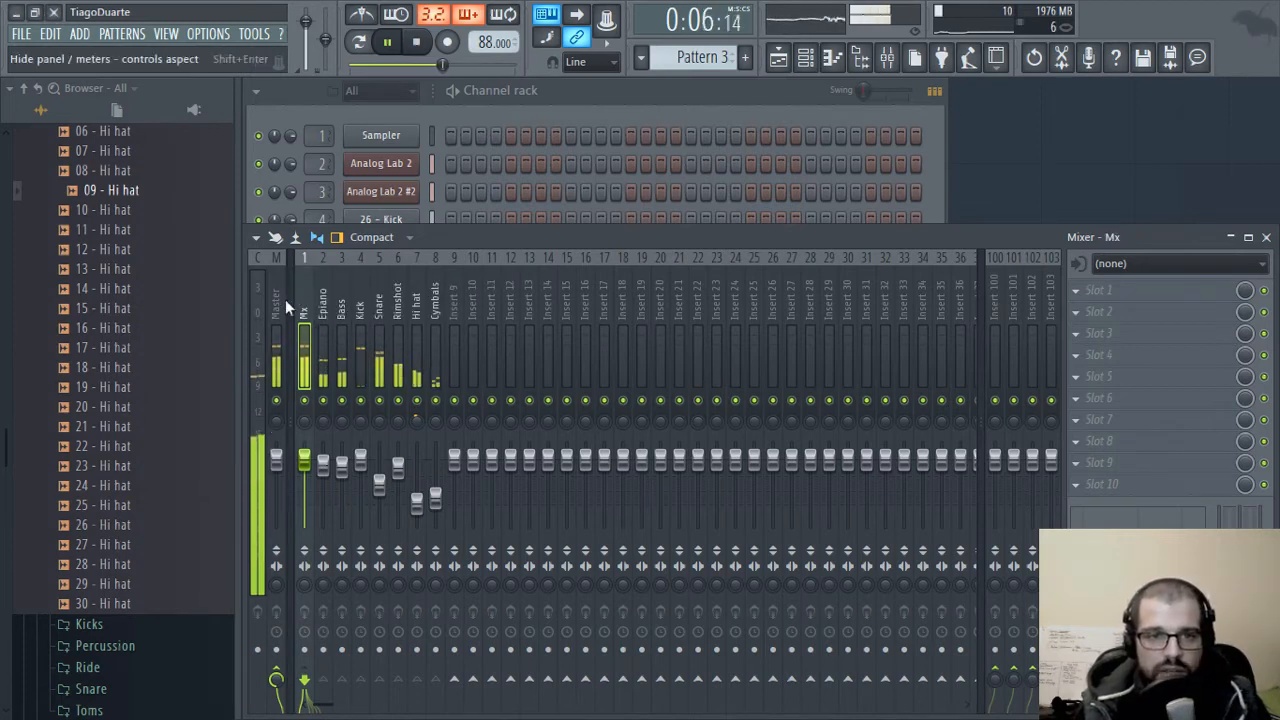
- Load the saved mixer track state My Master Track onto the Master track
click(283, 301)
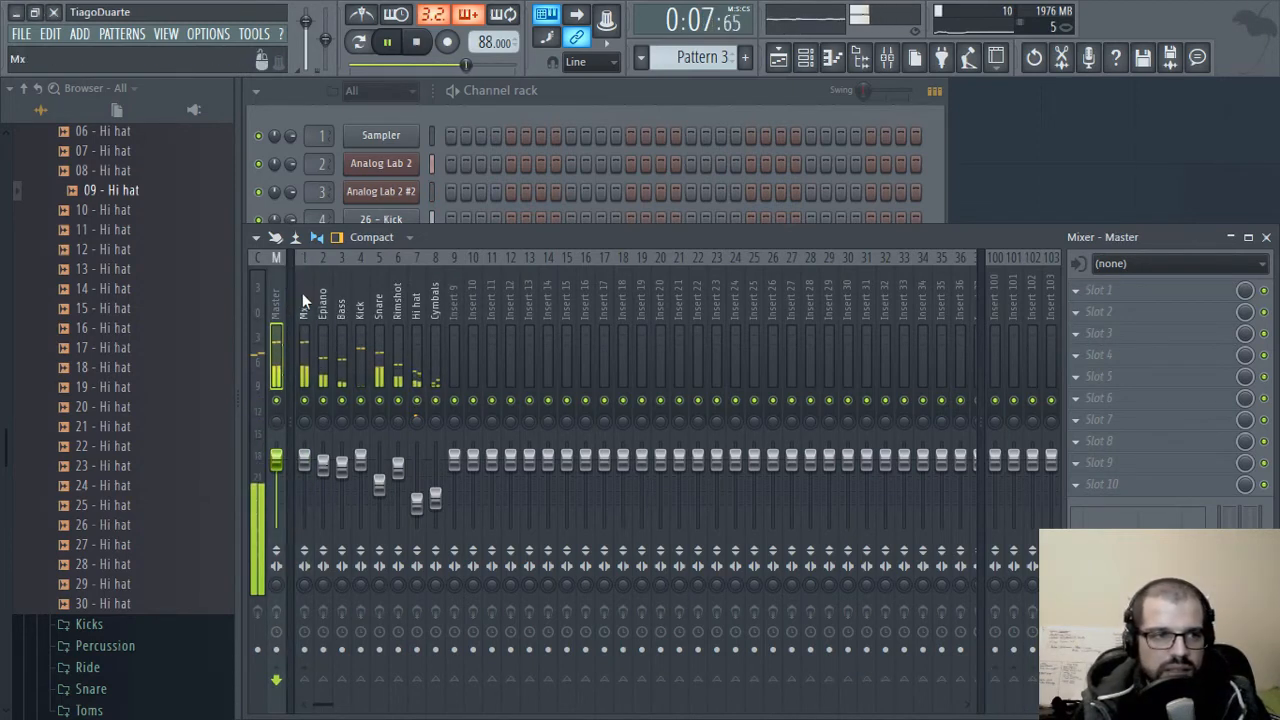
click(255, 237)
mouse_move(321, 379)
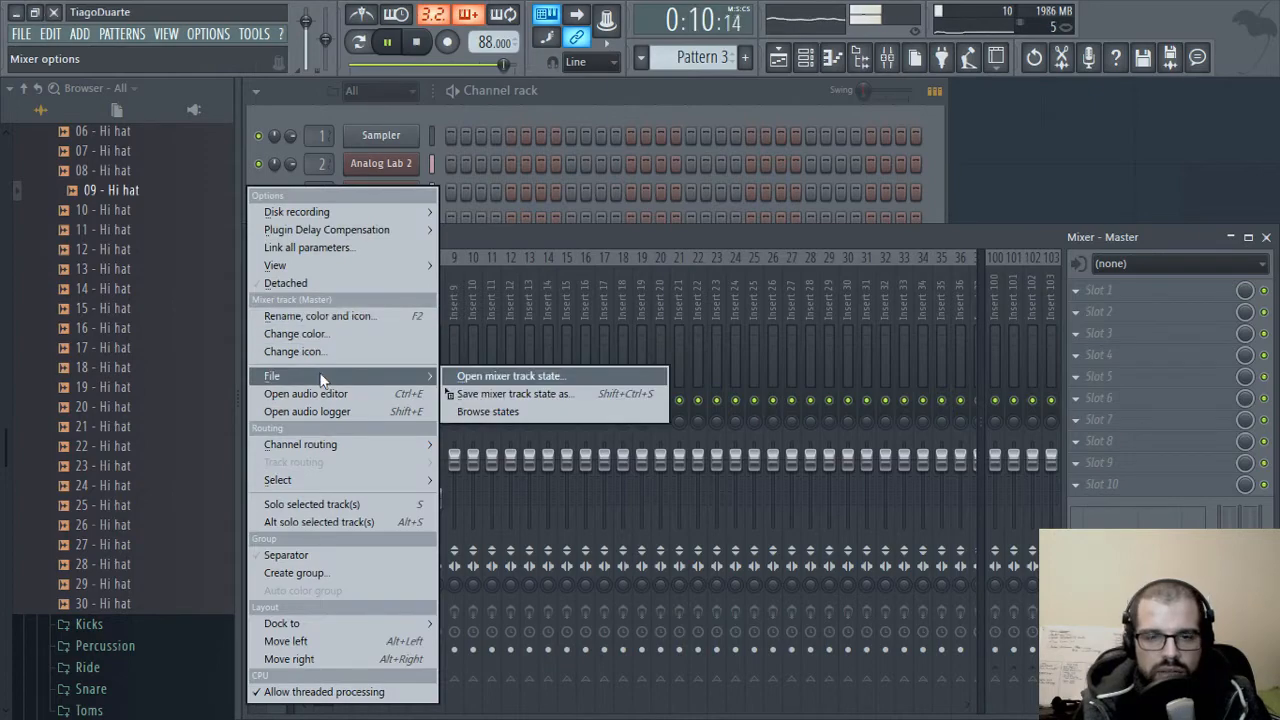
click(511, 377)
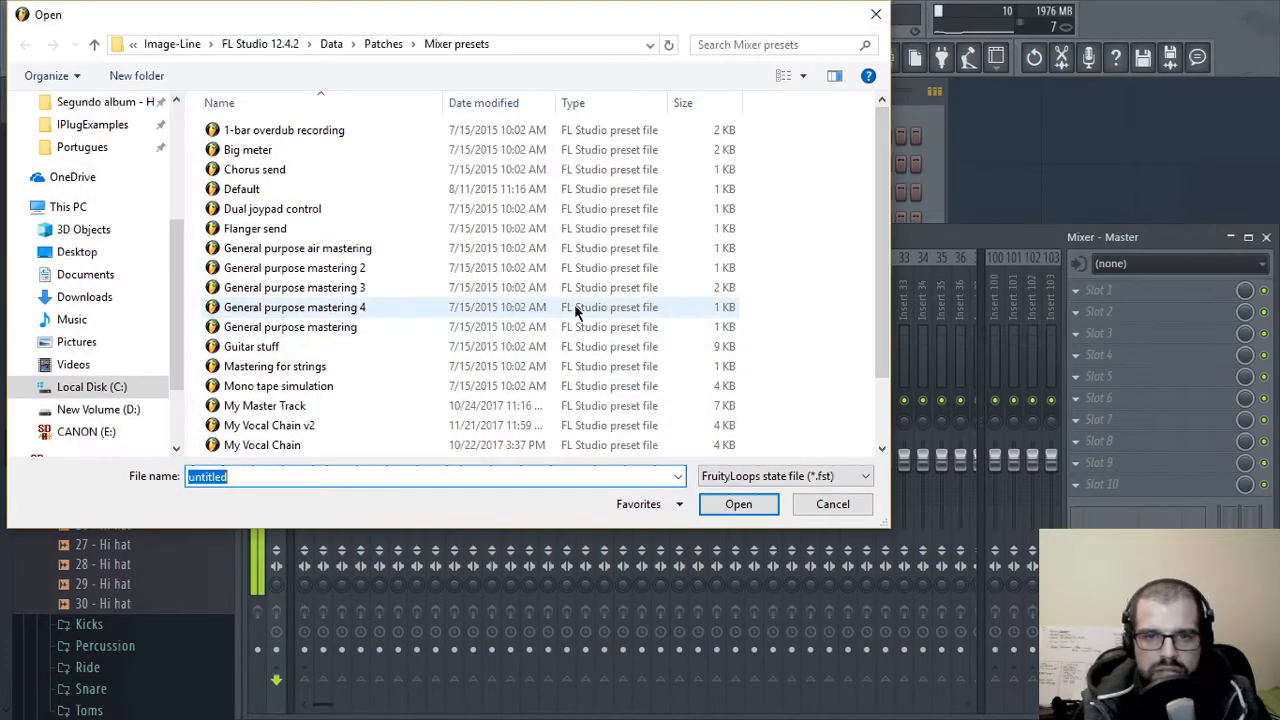
scroll(340, 360, down, 2)
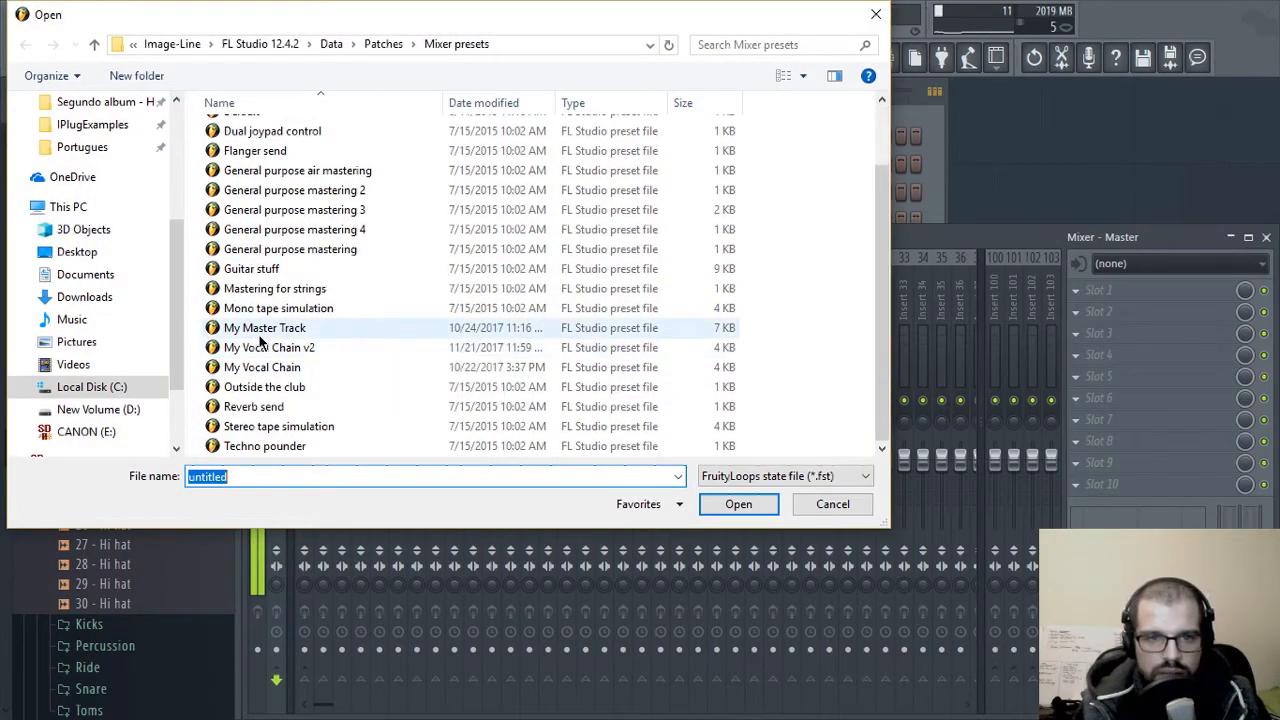
click(267, 334)
double_click(298, 335)
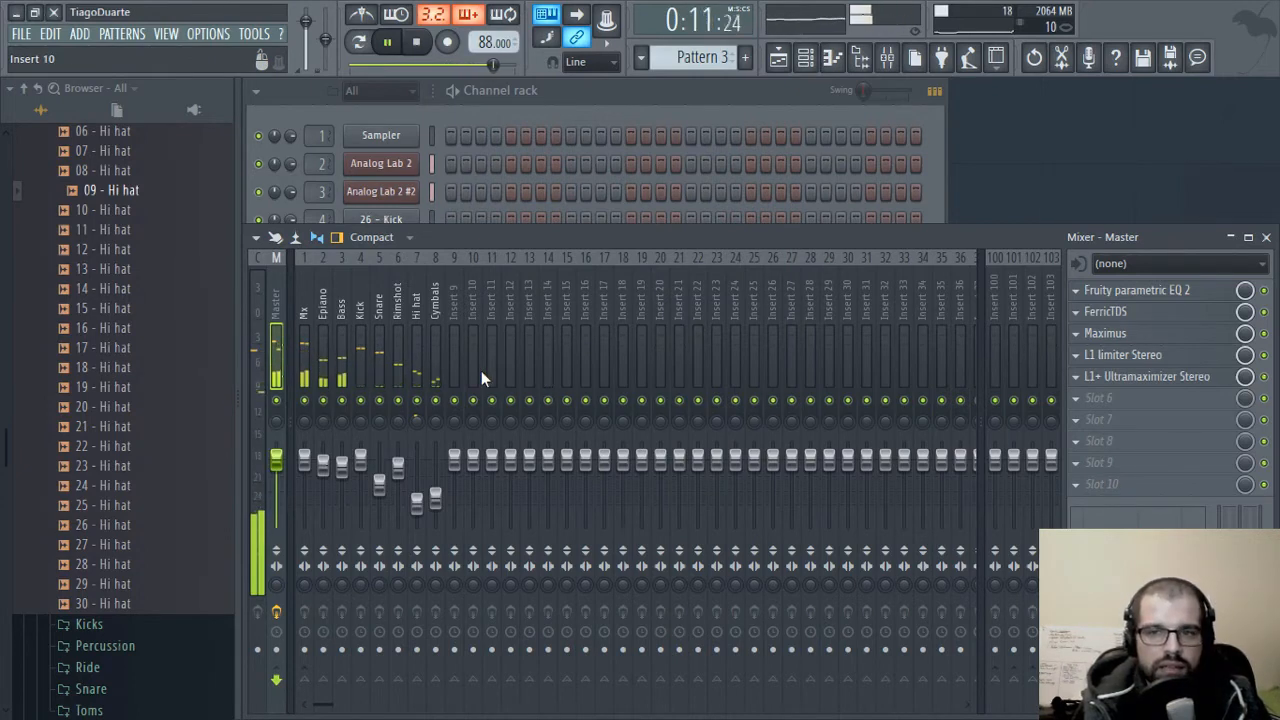
- Send the Mx track to Insert 100 at 35% and rename Insert 100 as Aux rev
click(306, 298)
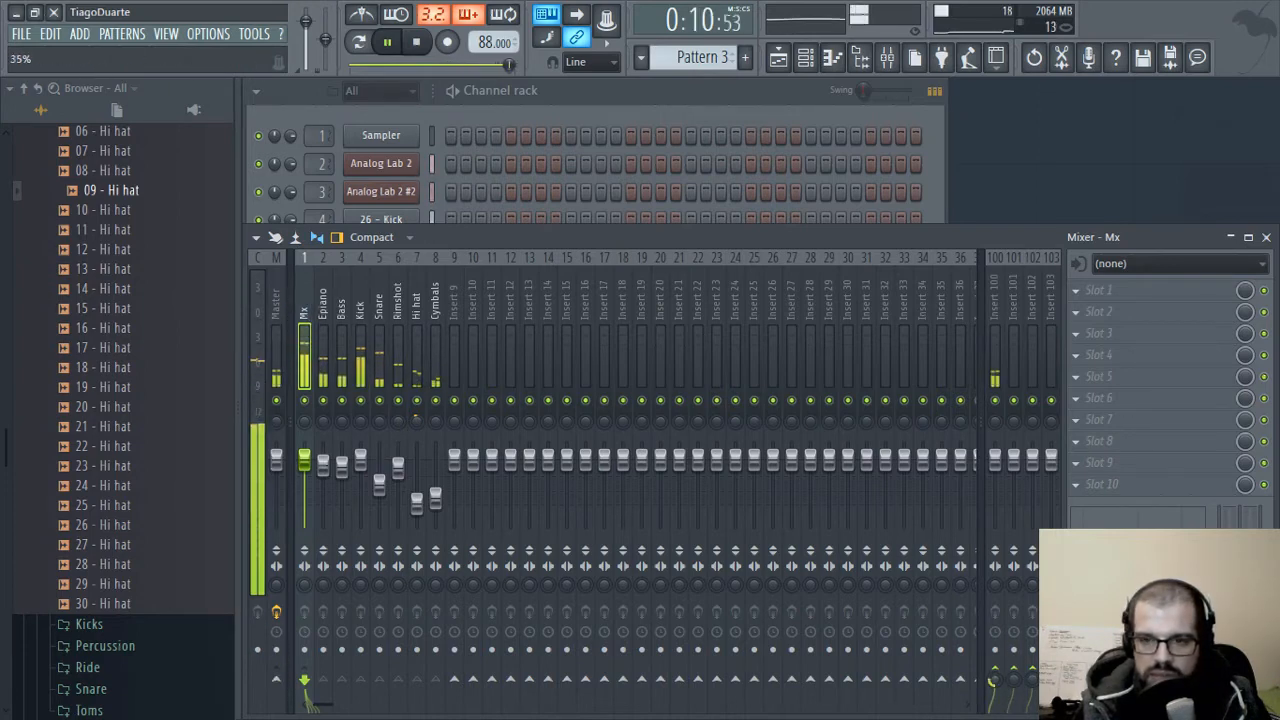
double_click(994, 290)
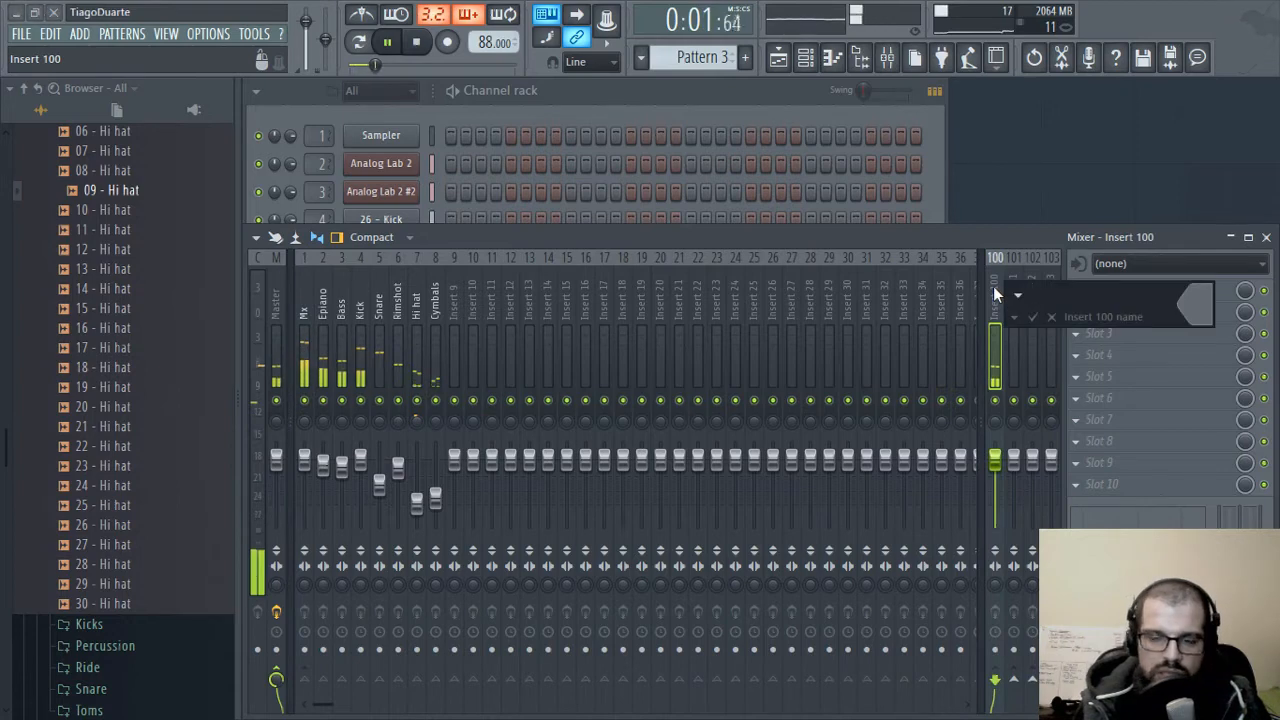
text(Aucx)
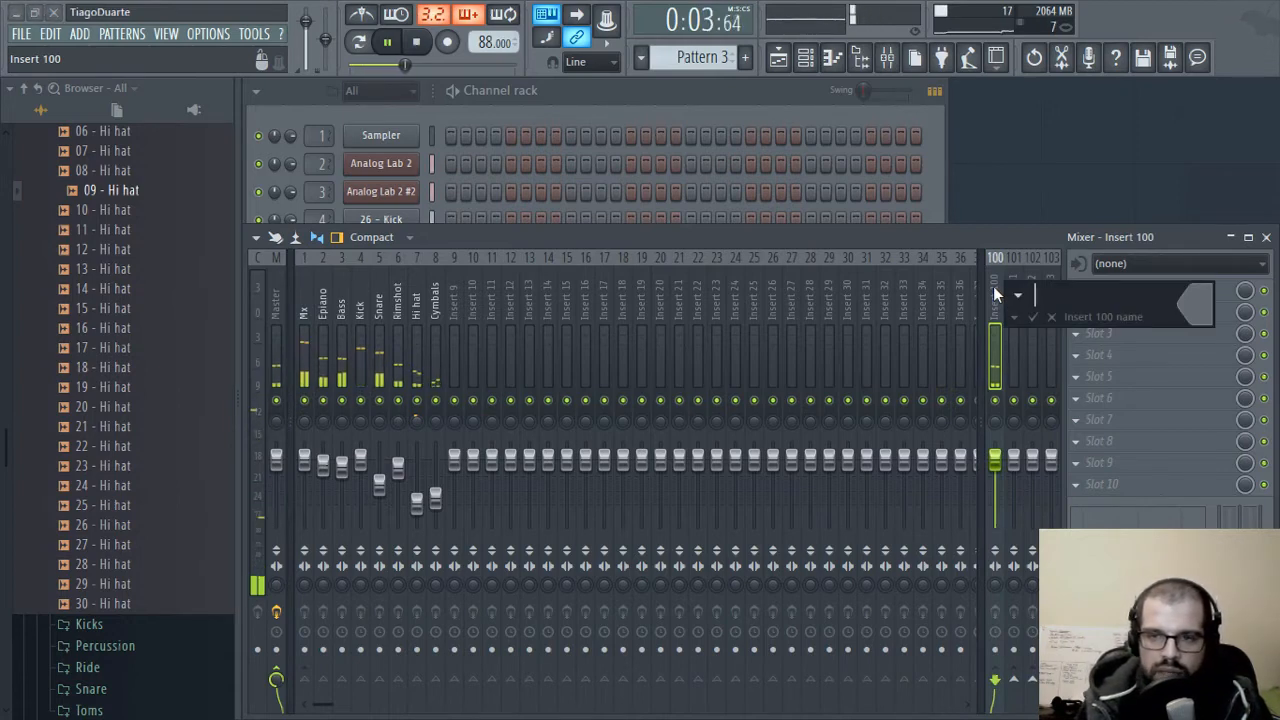
key(BackSpace)
key(BackSpace)
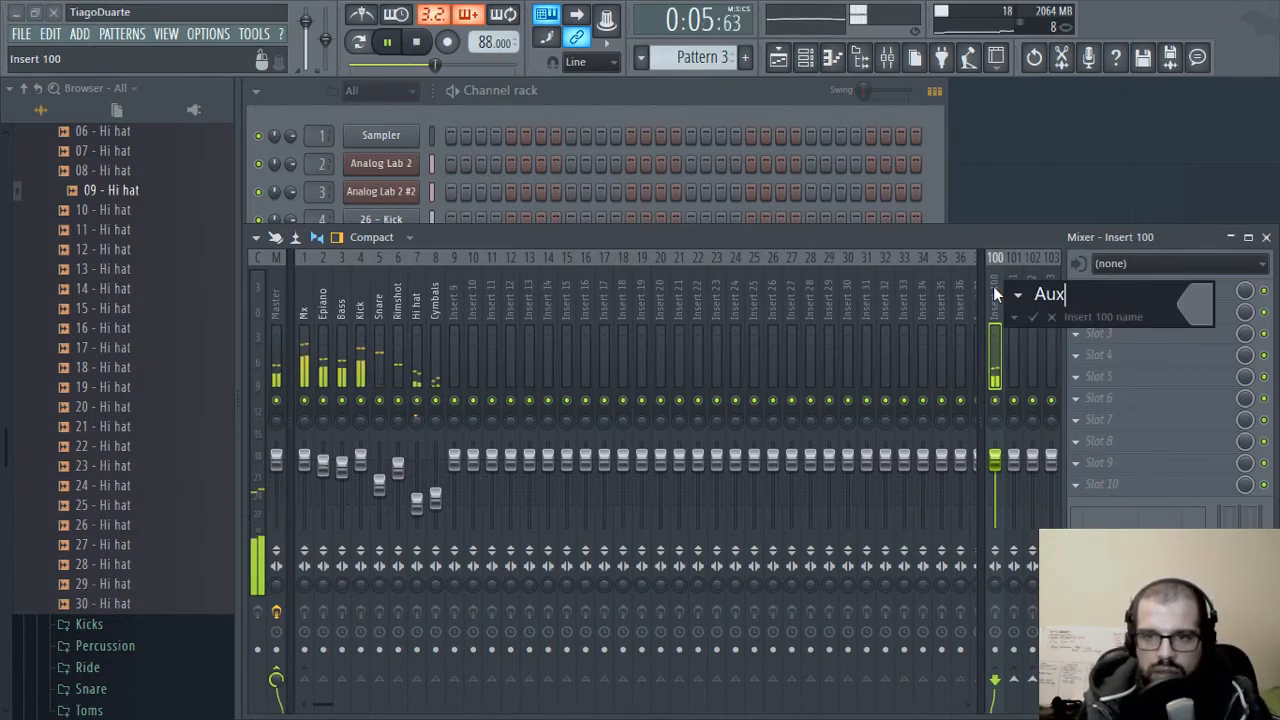
text(x rev)
key(Return)
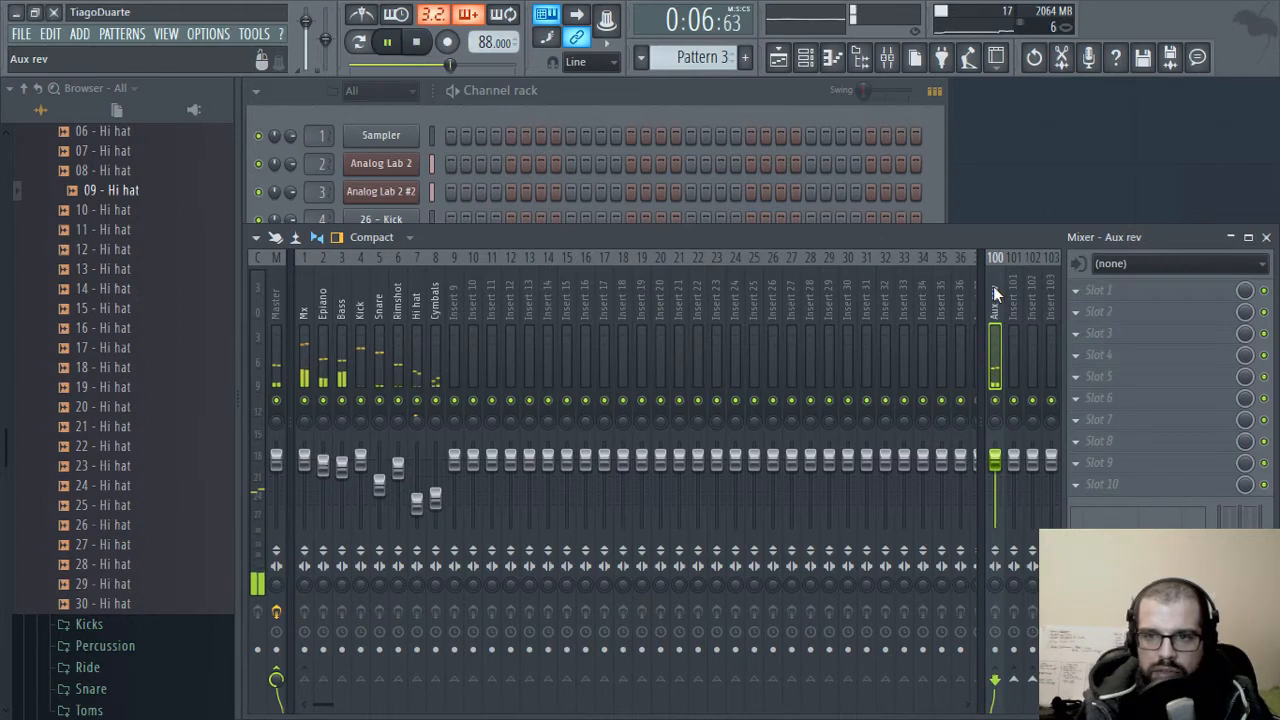
- Add the Waves IR-L full Stereo reverb to the first effect slot of Aux rev
click(1123, 292)
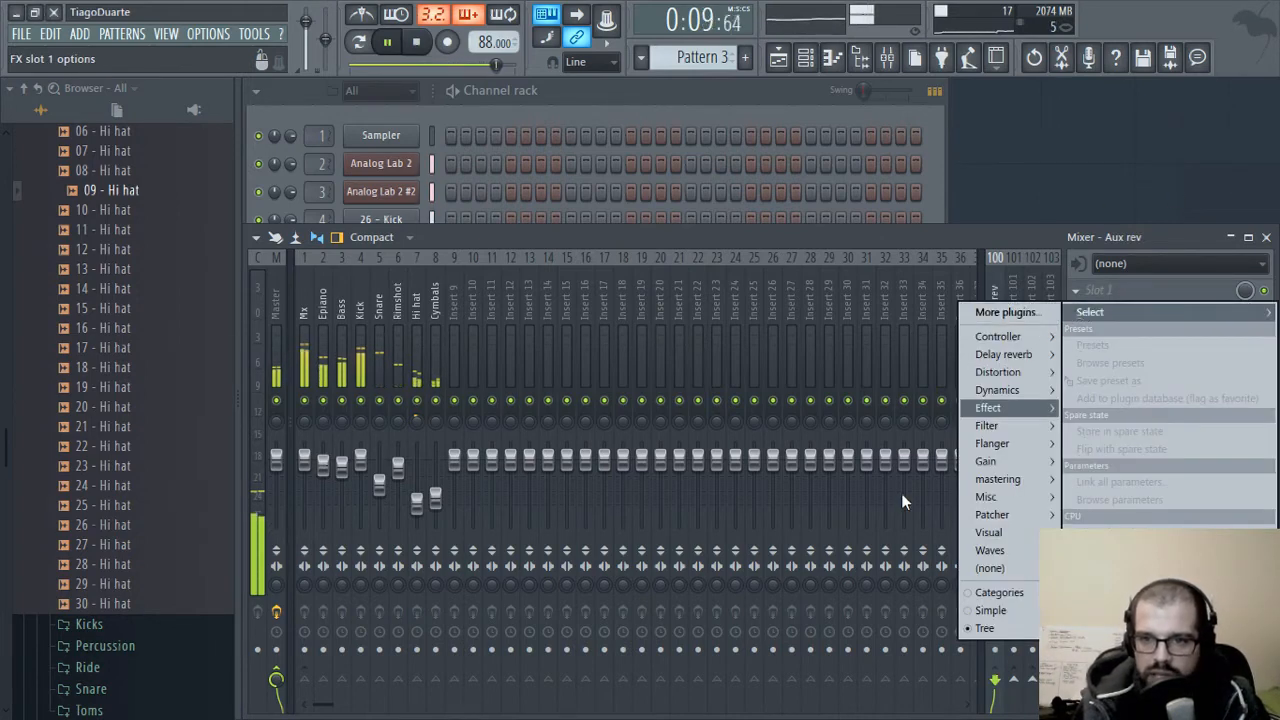
mouse_move(1004, 556)
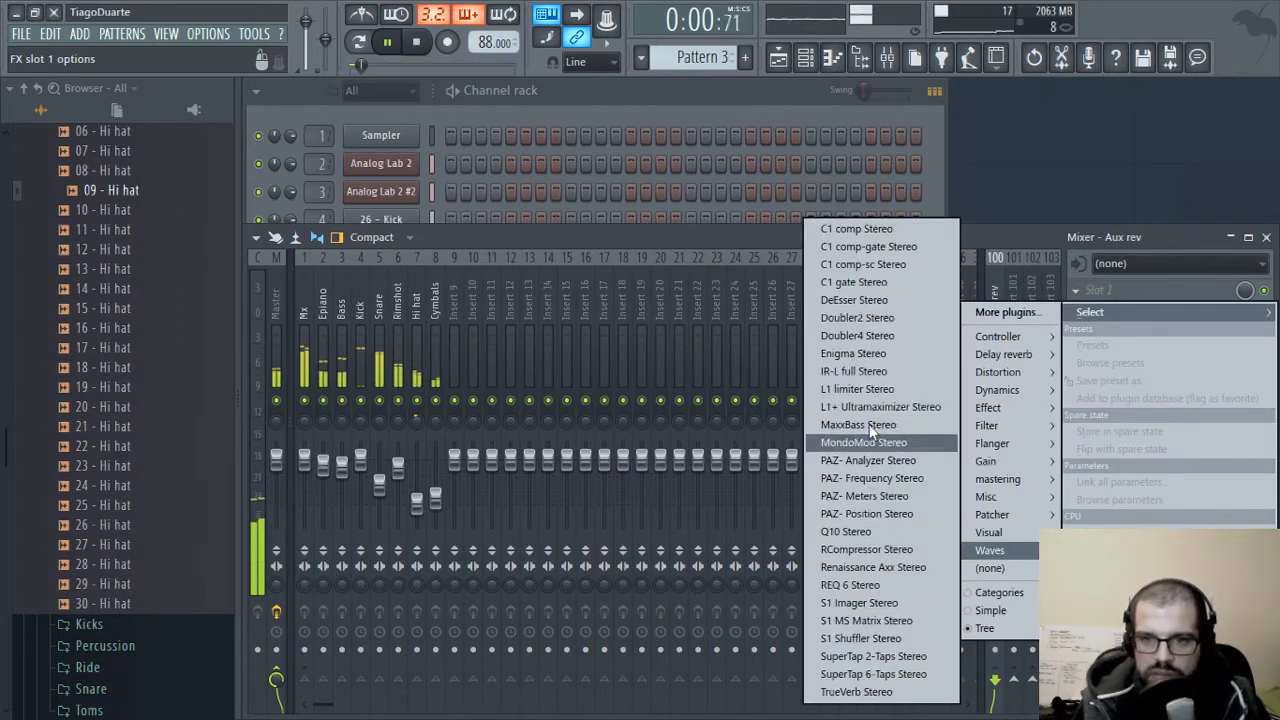
click(853, 373)
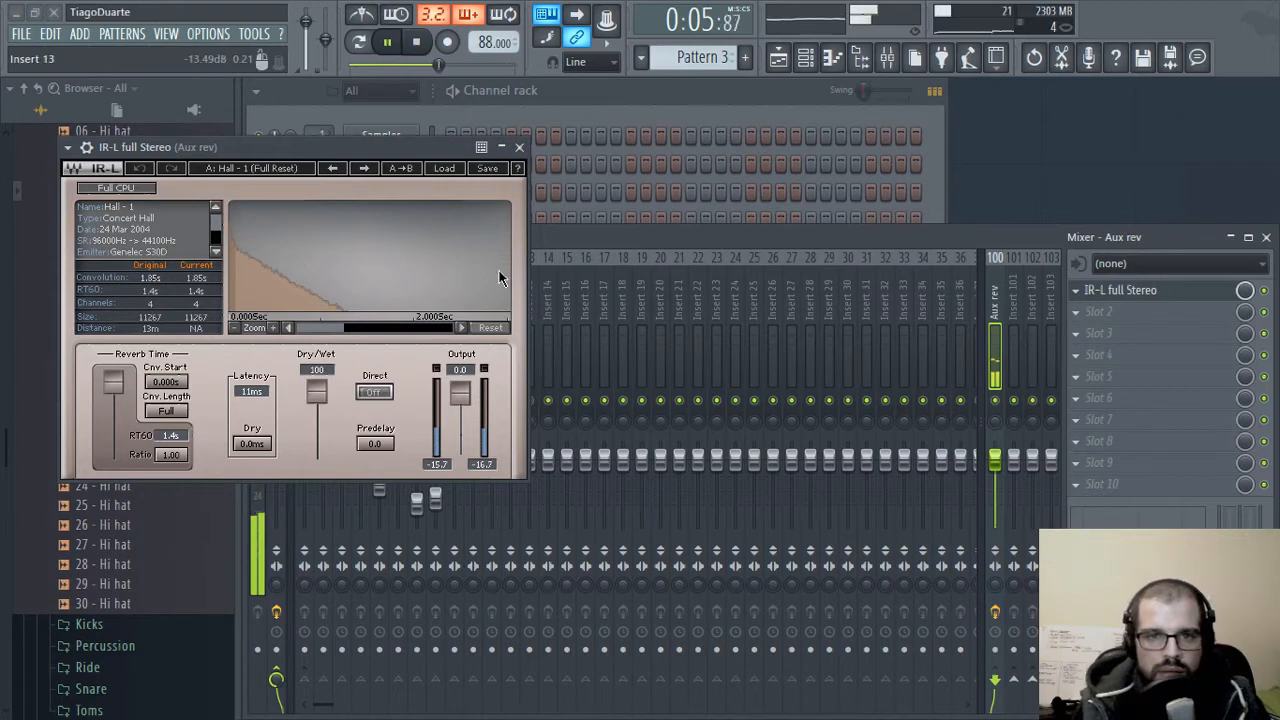
- Load the Plate - 1 factory preset in IR-L with Impulse Response and Reset
click(441, 168)
mouse_move(538, 322)
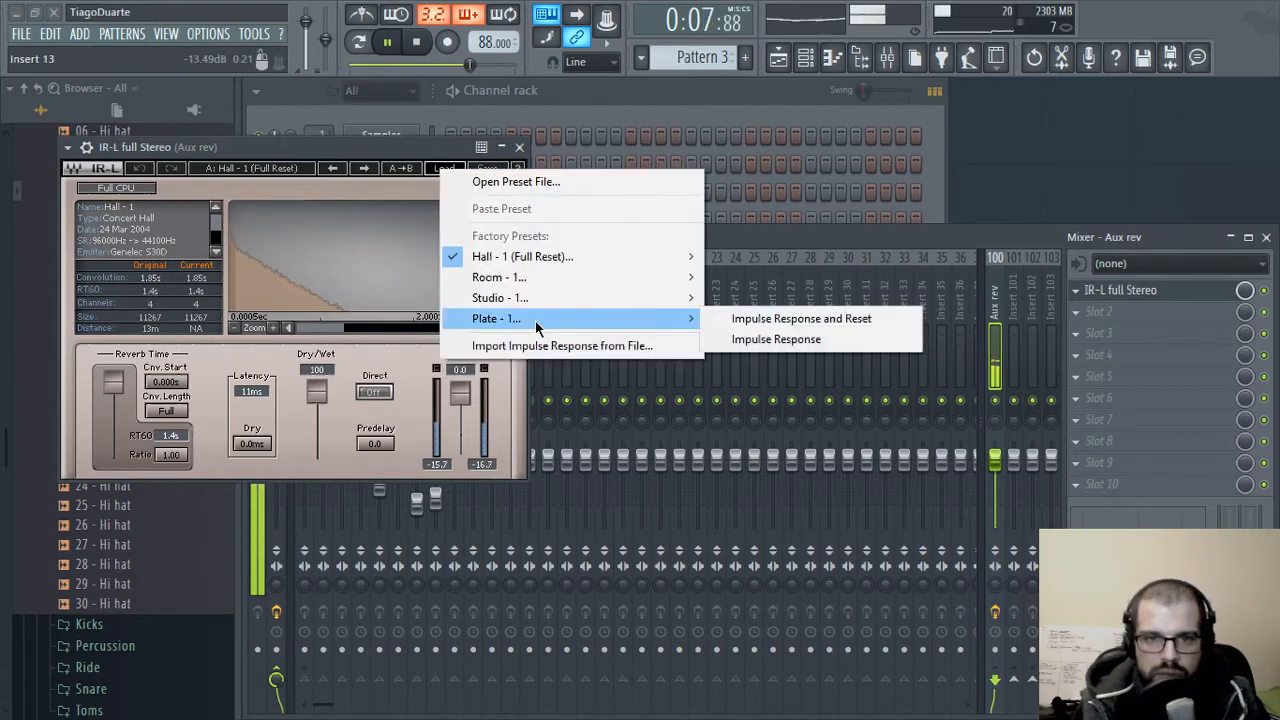
click(746, 320)
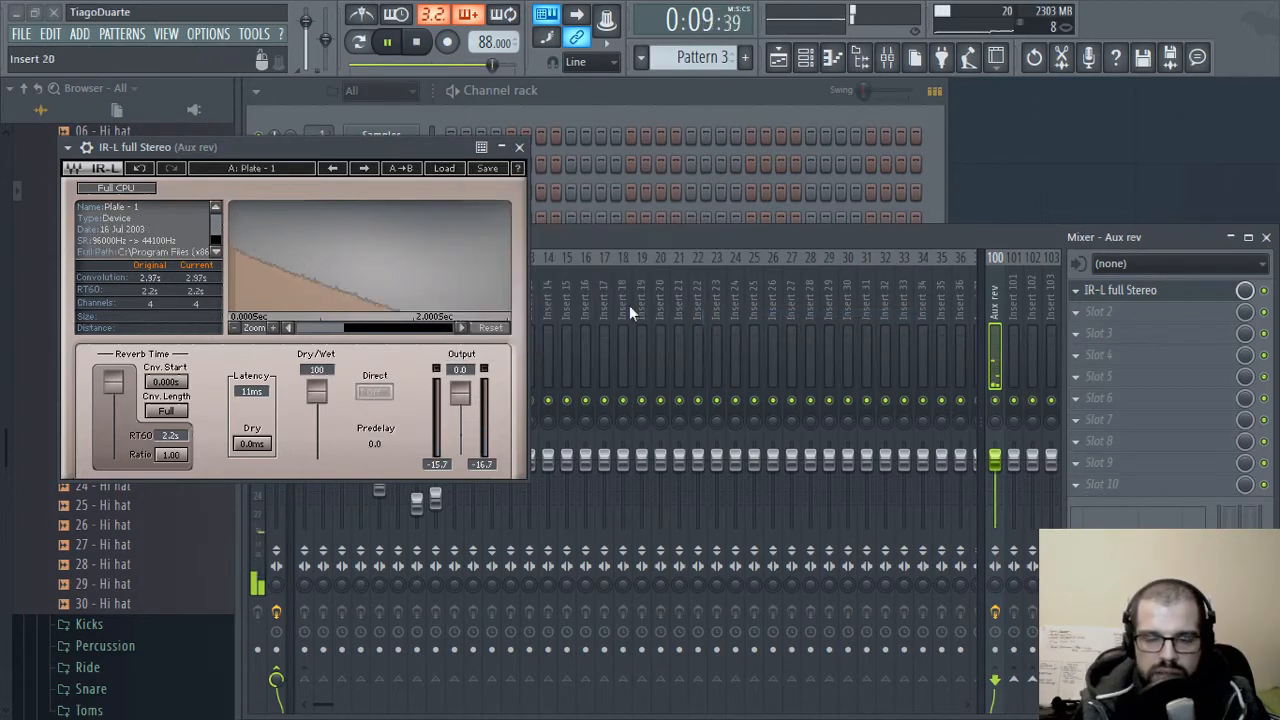
- Add Fruity Convolver to the second effect slot of Aux rev and disable that slot
click(1115, 314)
mouse_move(1013, 376)
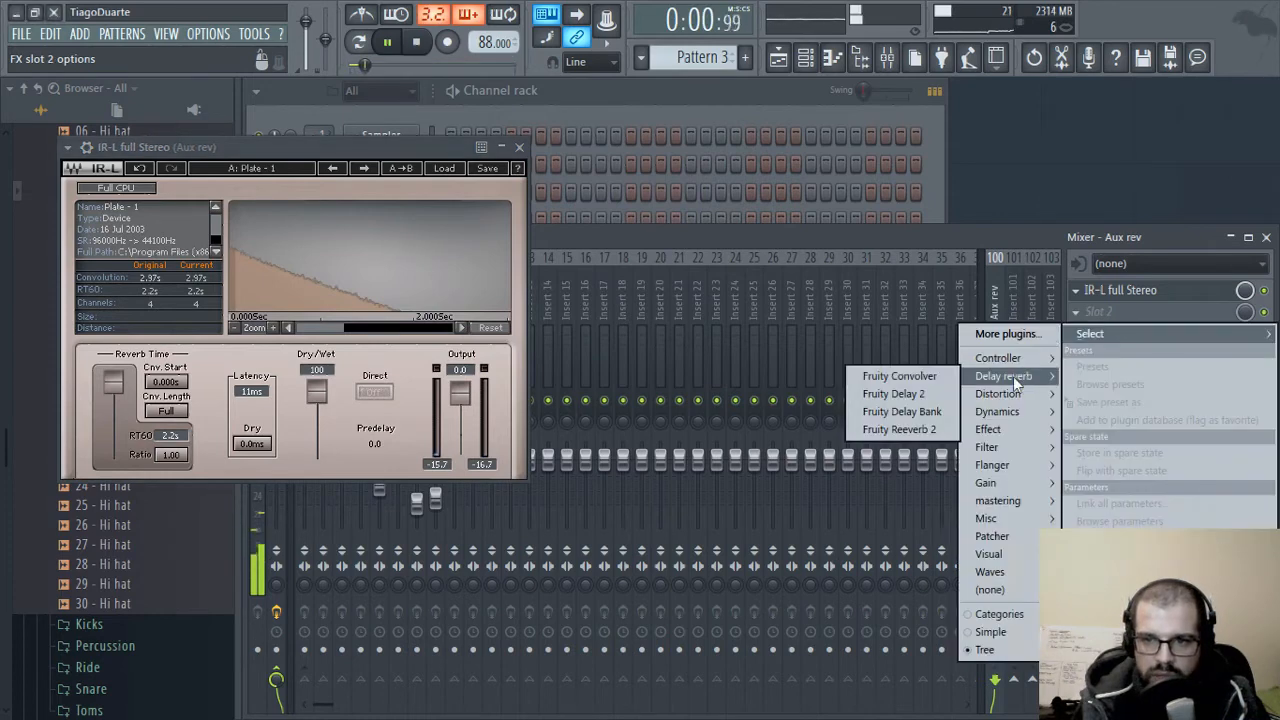
click(898, 376)
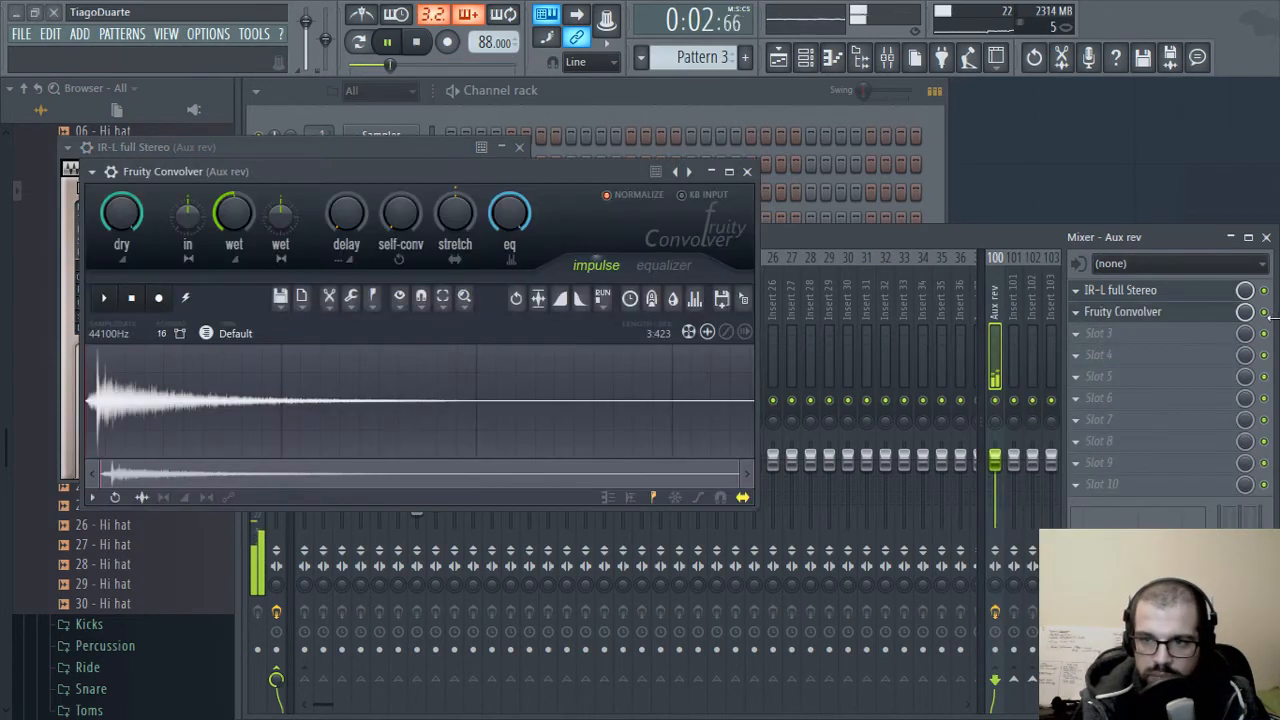
drag(600, 170, 680, 177)
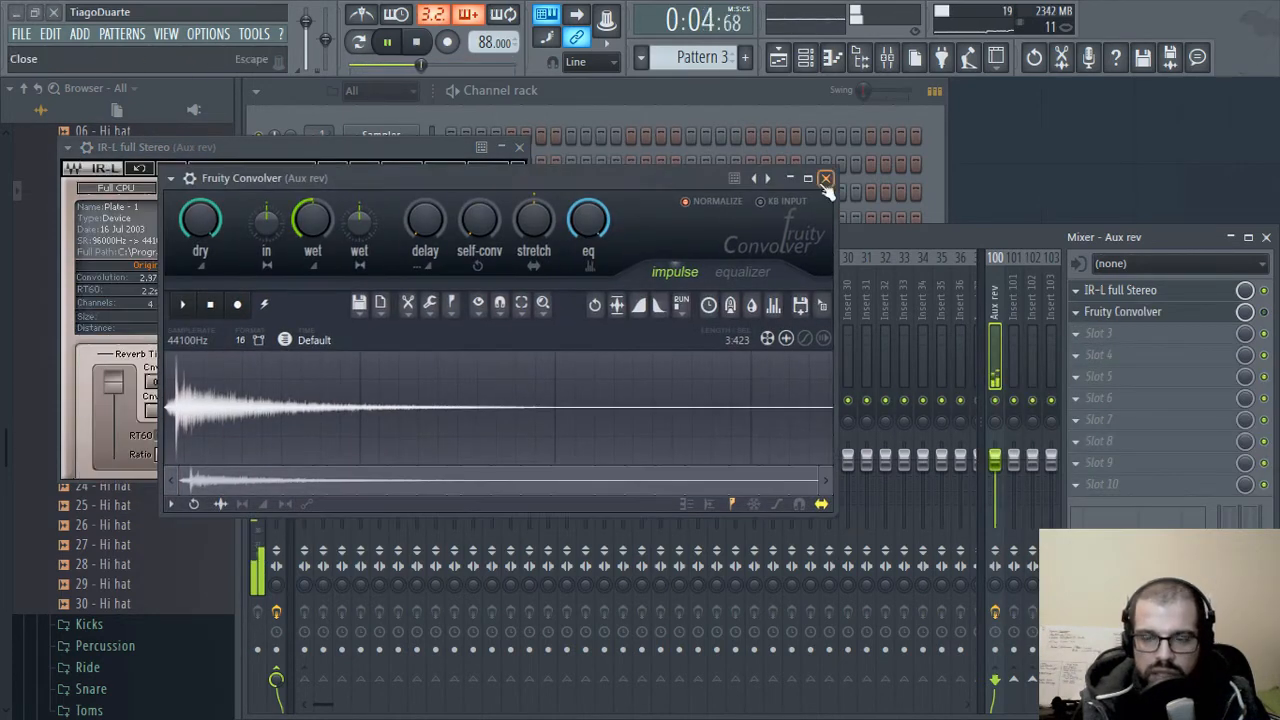
- Load the Large Hall preset in Fruity Convolver
right_click(767, 178)
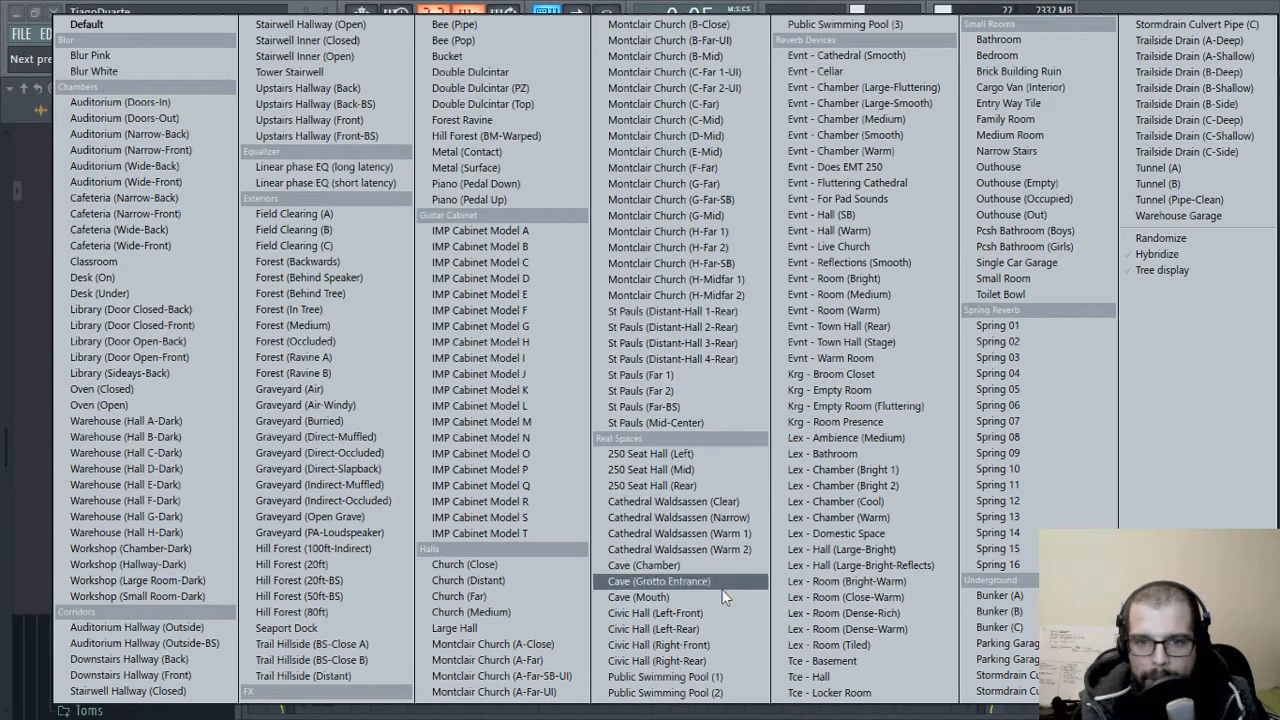
click(471, 632)
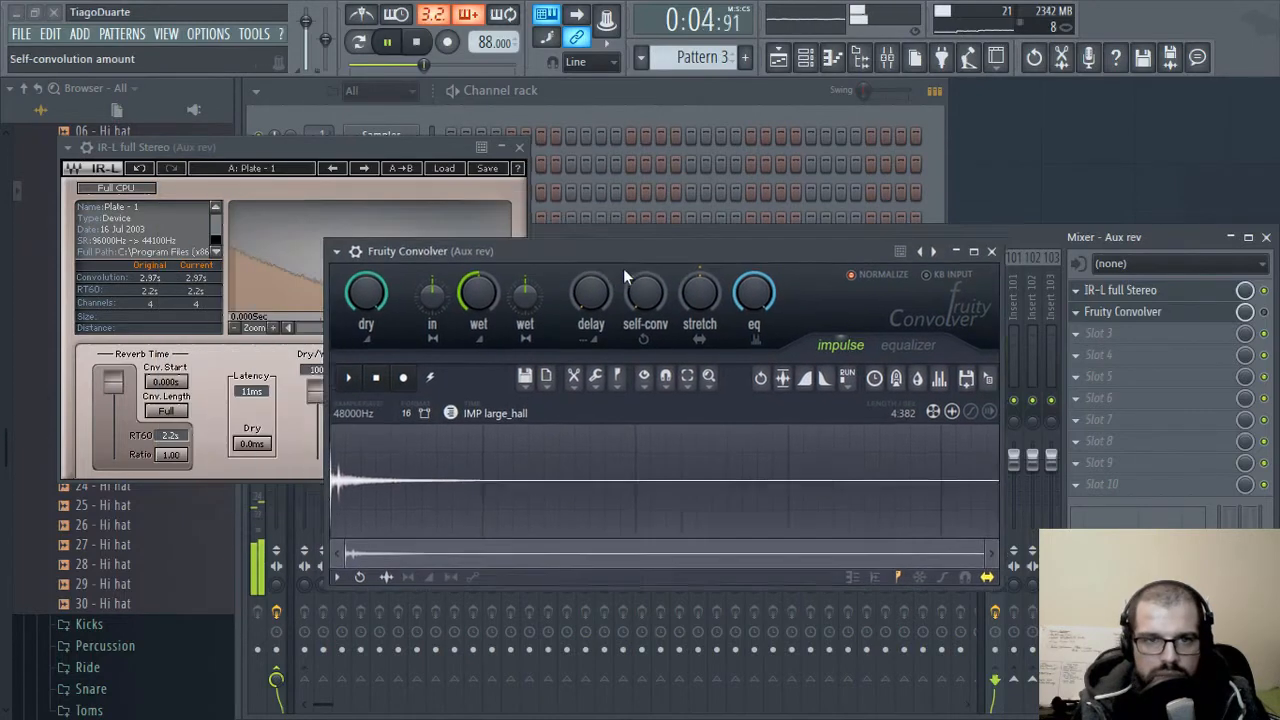
drag(603, 257, 677, 336)
- Load the Hall - 1 factory preset in IR-L with Impulse Response and Reset, and rearrange both reverb windows
drag(351, 147, 533, 127)
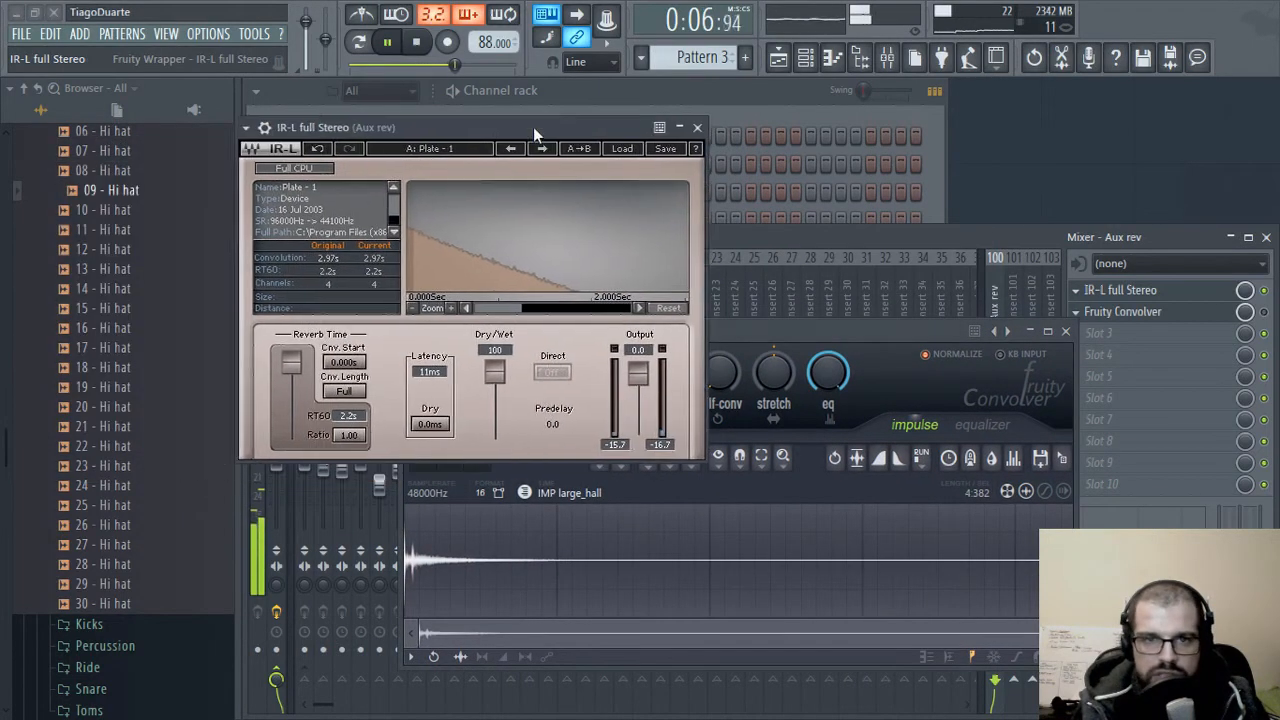
click(625, 149)
mouse_move(640, 238)
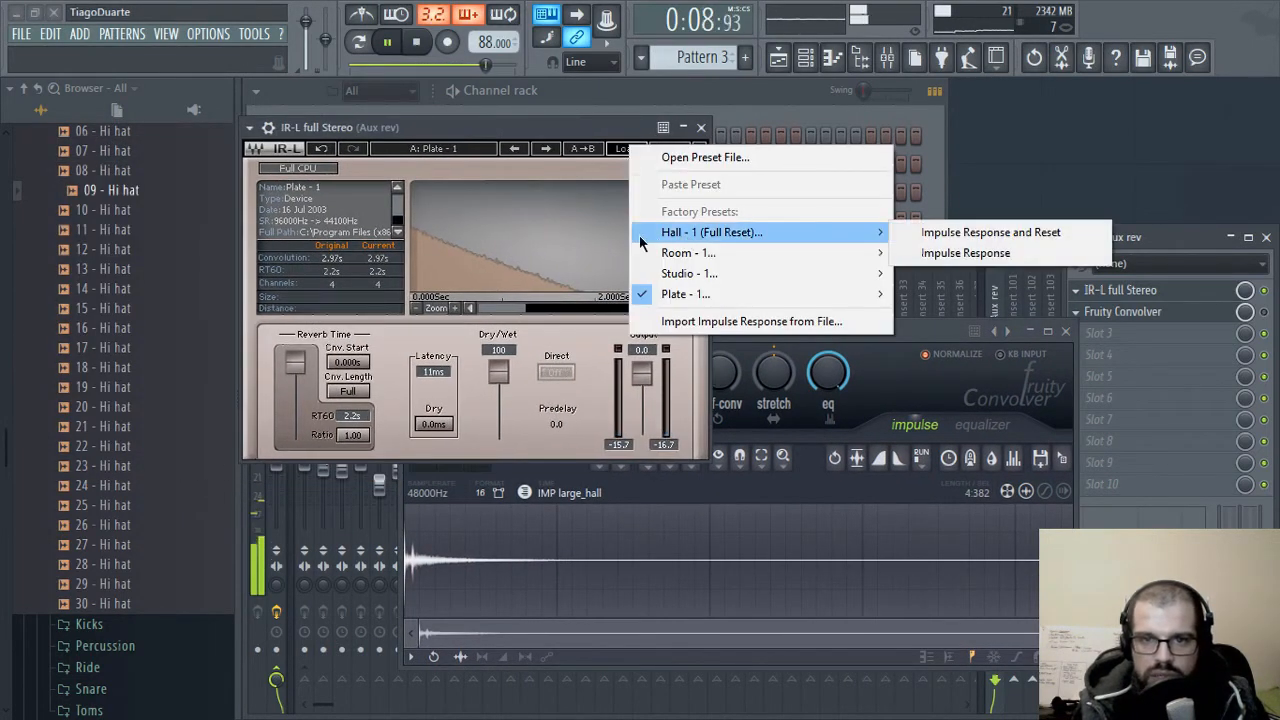
click(1004, 240)
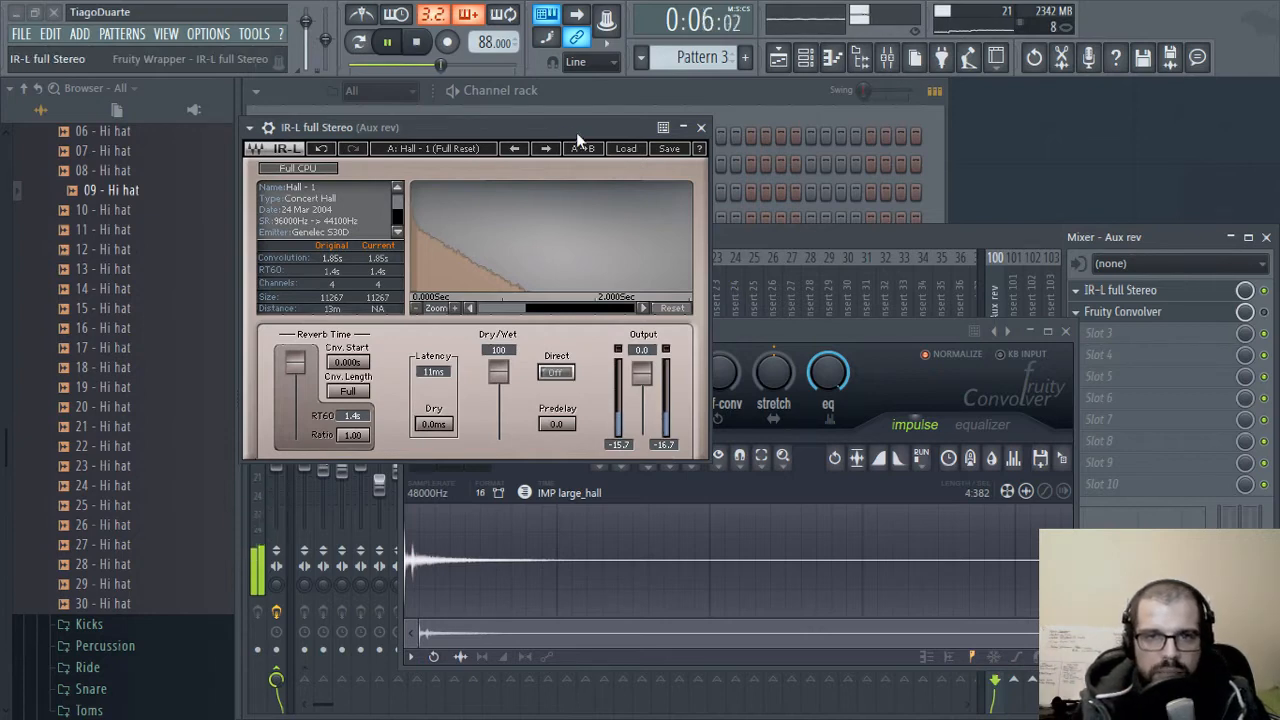
drag(576, 132, 401, 40)
drag(506, 331, 359, 316)
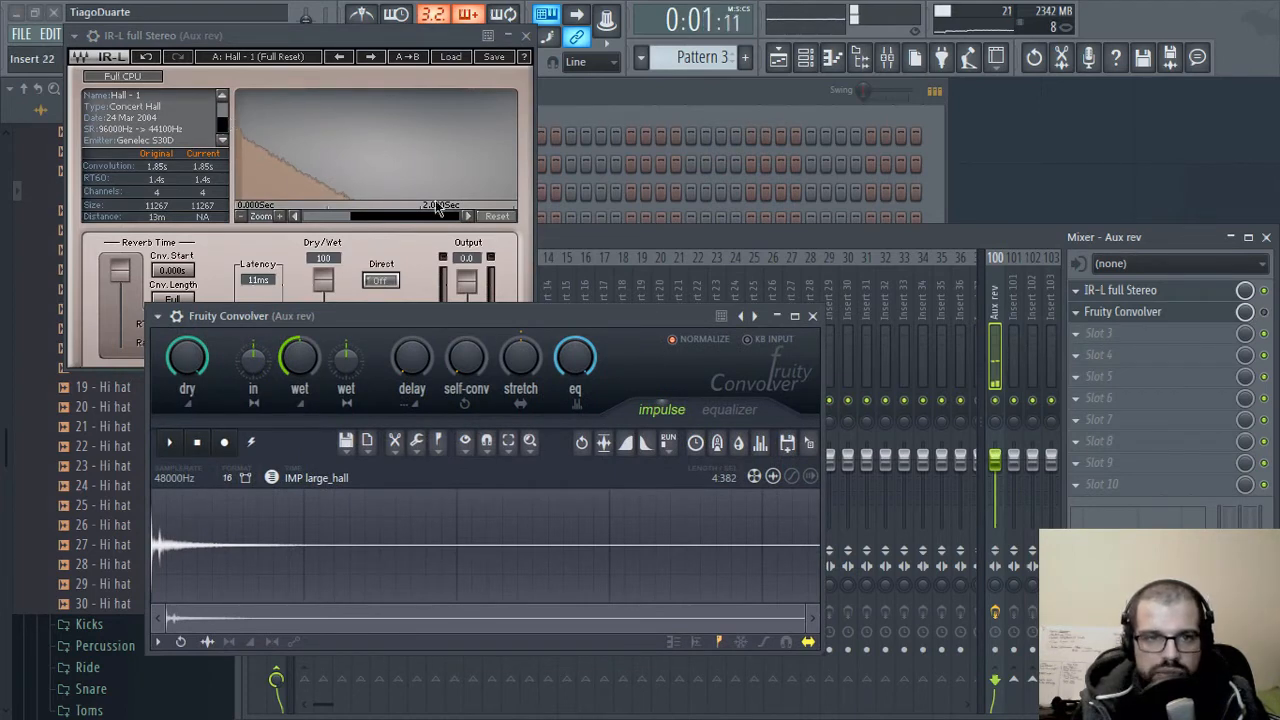
- Enable Fruity Convolver on Aux rev in place of IR-L and switch it to the montclair_church_a_03_far impulse preset
click(1265, 291)
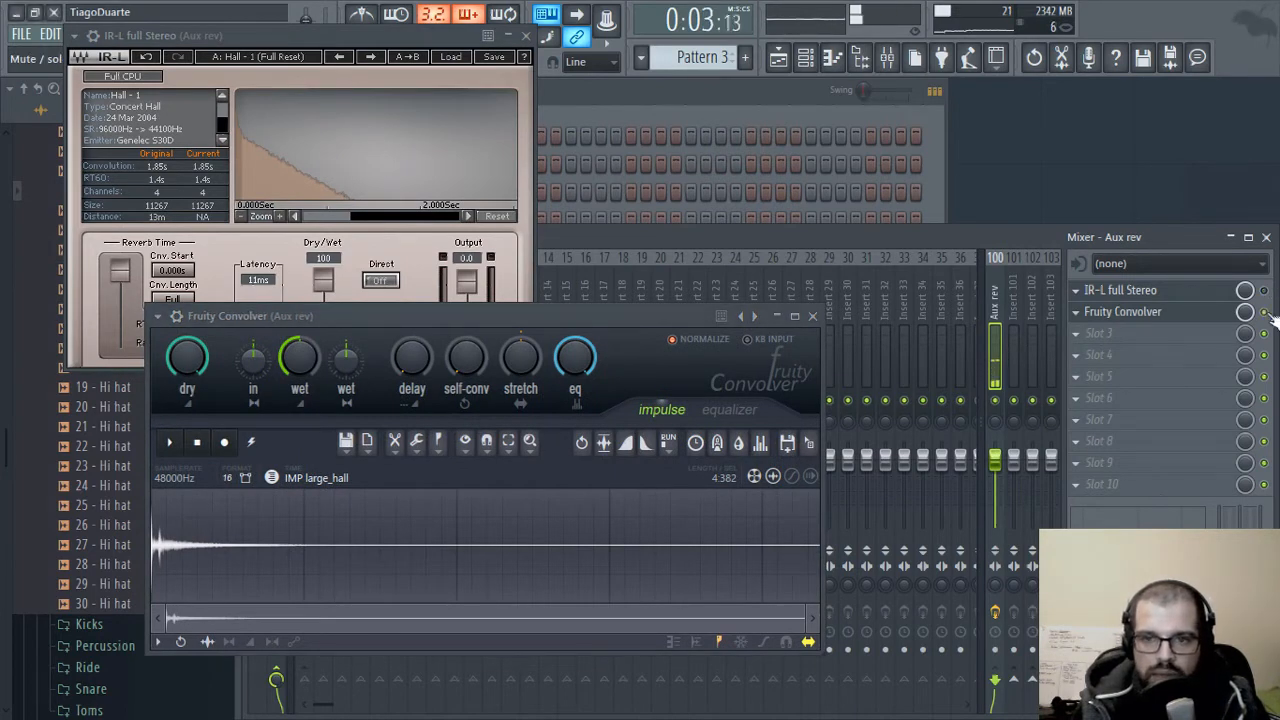
drag(565, 324, 689, 201)
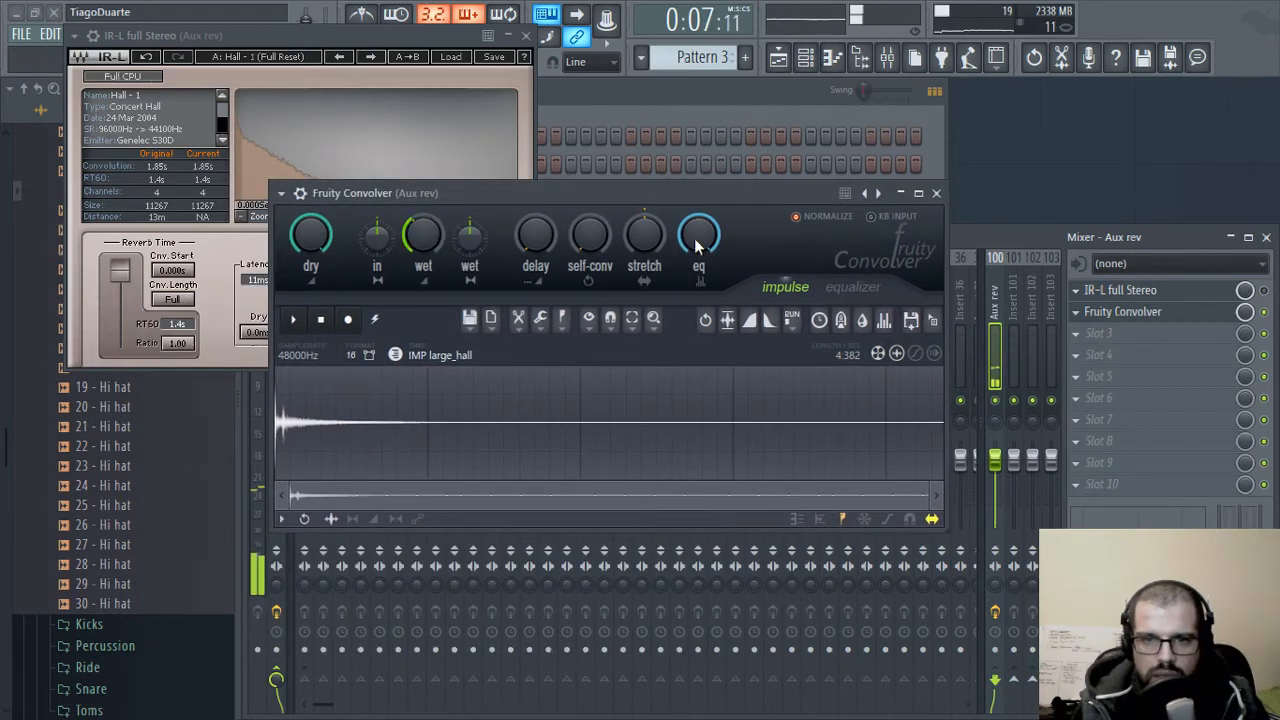
click(879, 194)
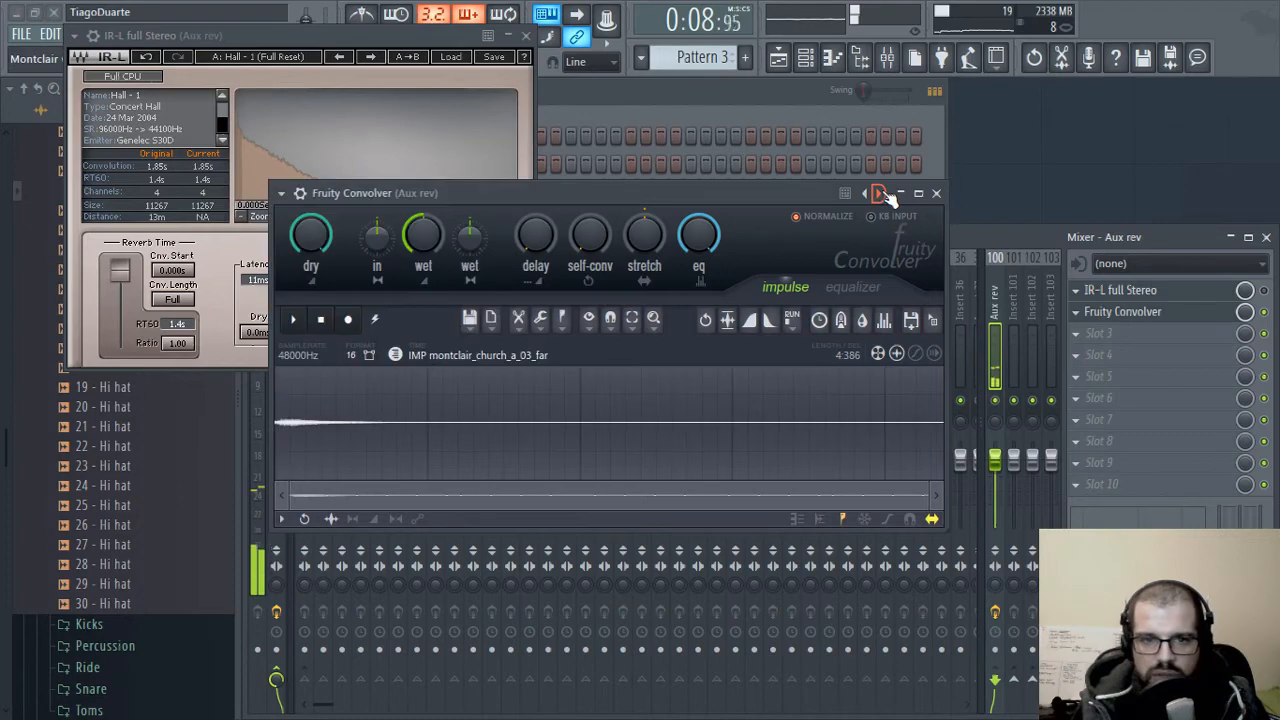
- Audition further Montclair Church presets in Fruity Convolver, ending on montclair_church_c_03_far_ui
click(879, 194)
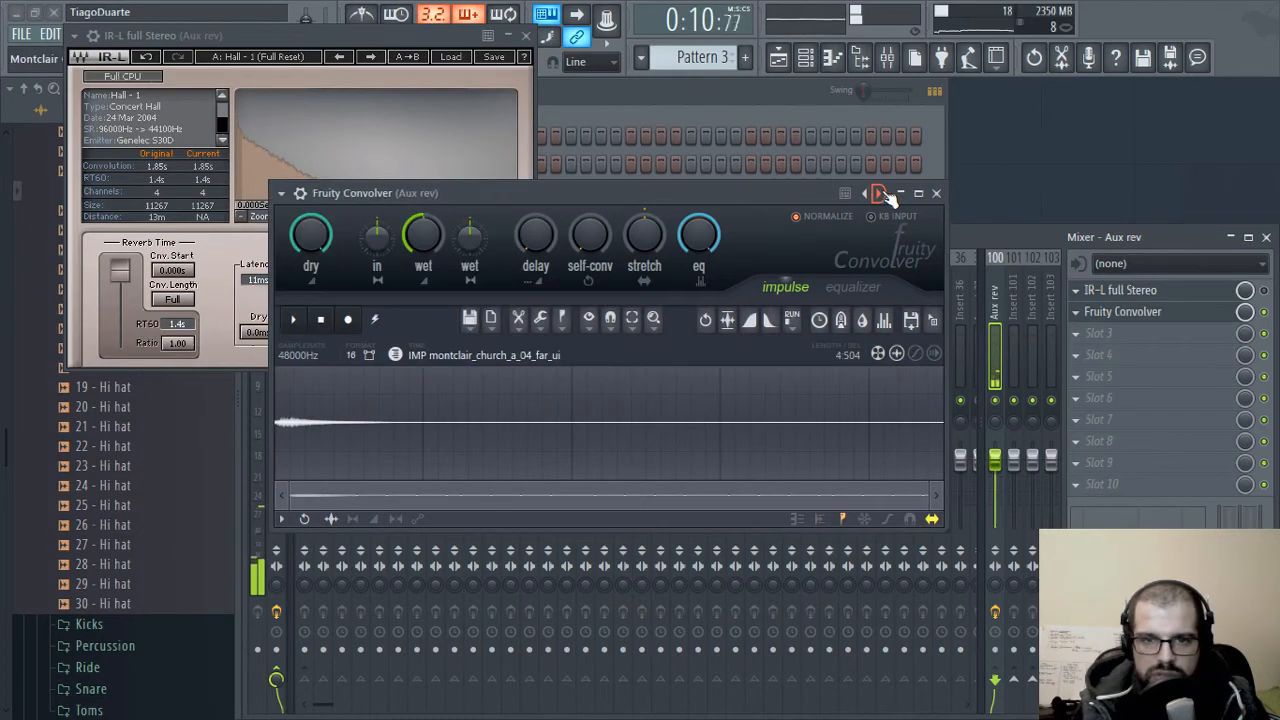
click(880, 194)
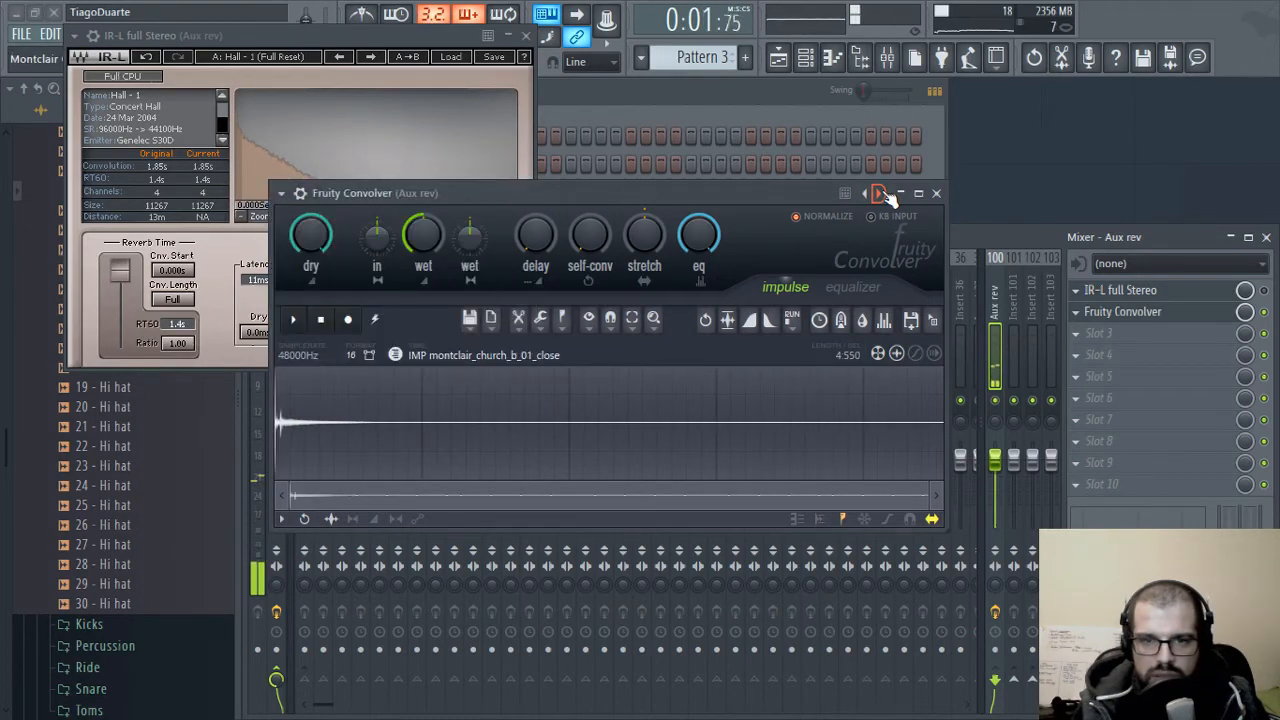
click(880, 194)
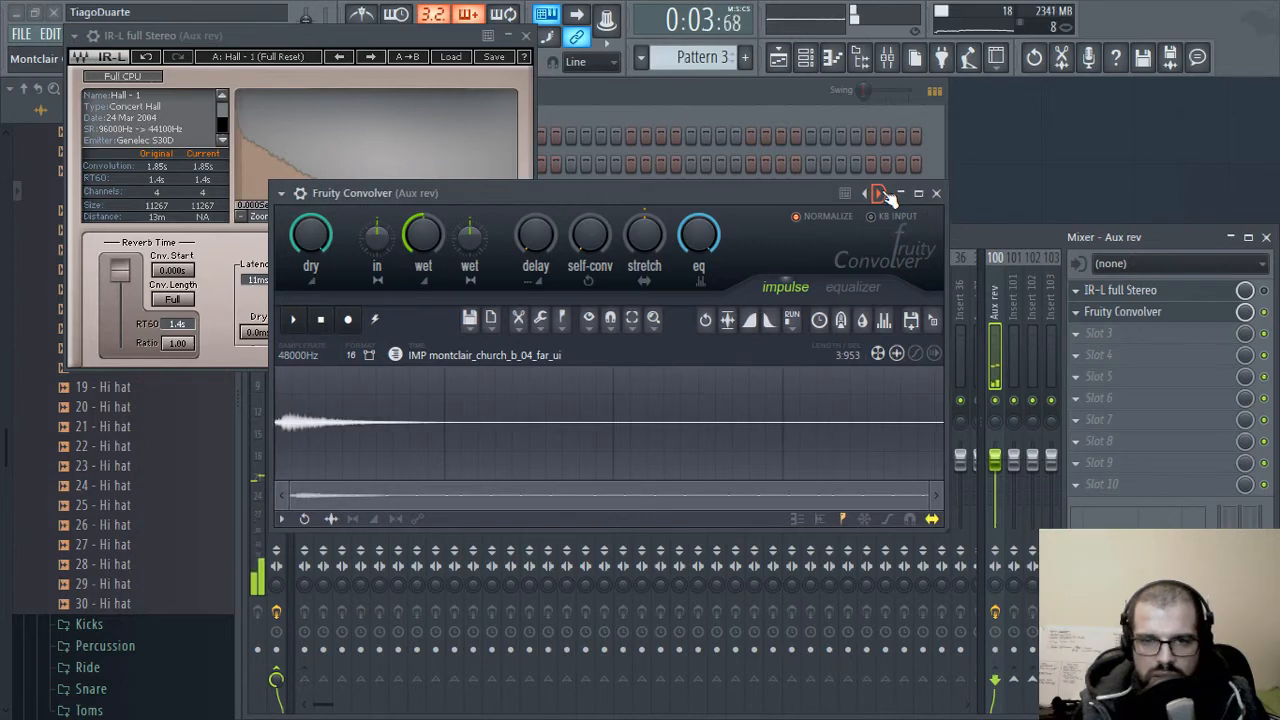
click(880, 194)
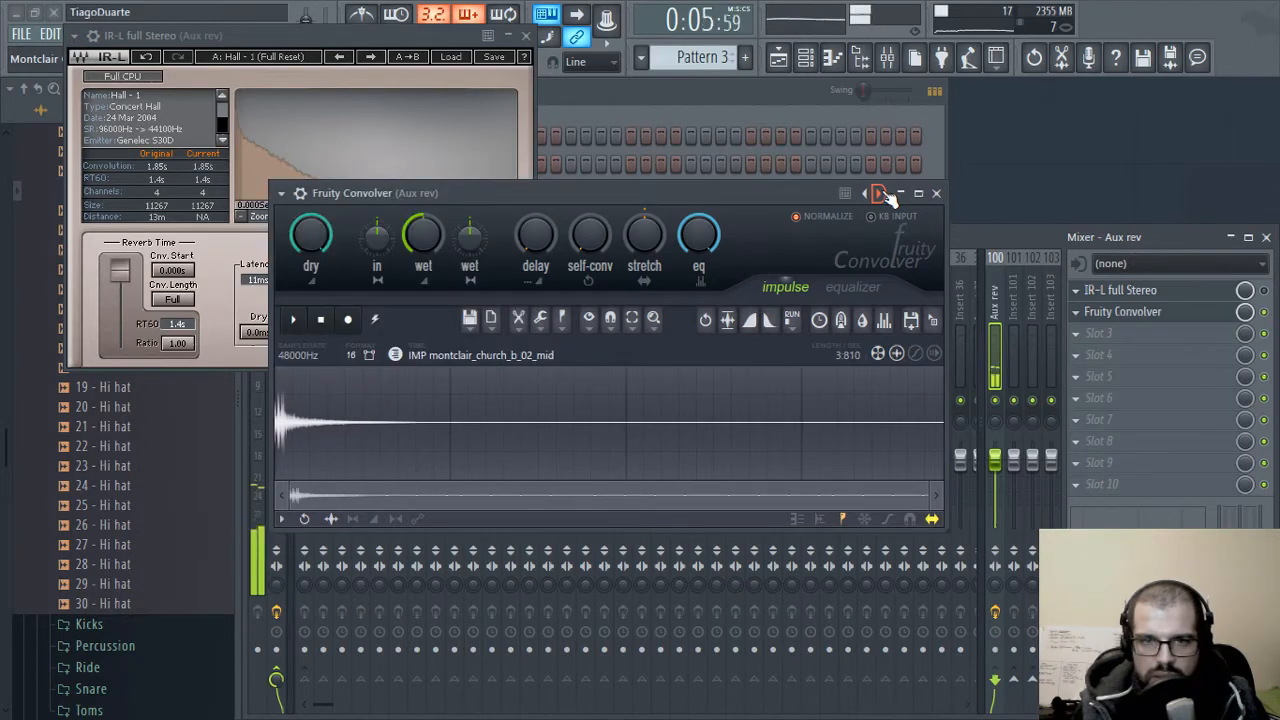
click(880, 194)
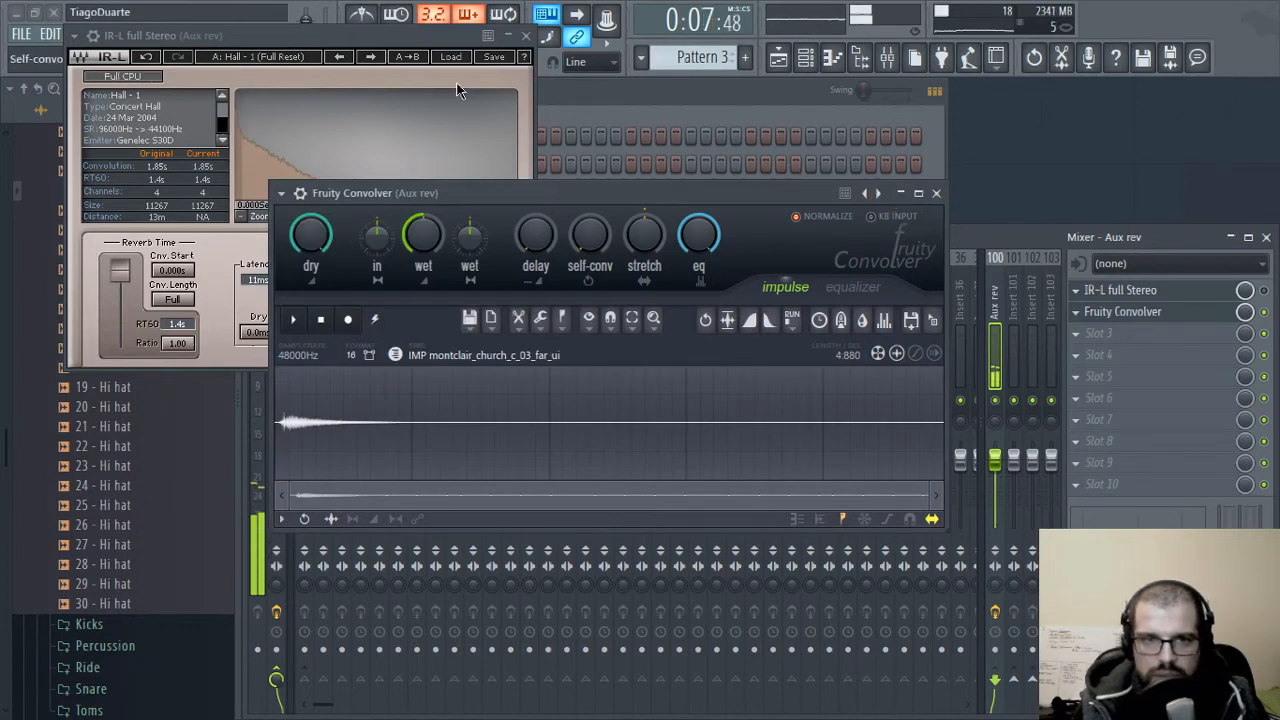
- Rearrange the IR-L and Fruity Convolver windows and restart playback
drag(433, 33, 470, 94)
key(space)
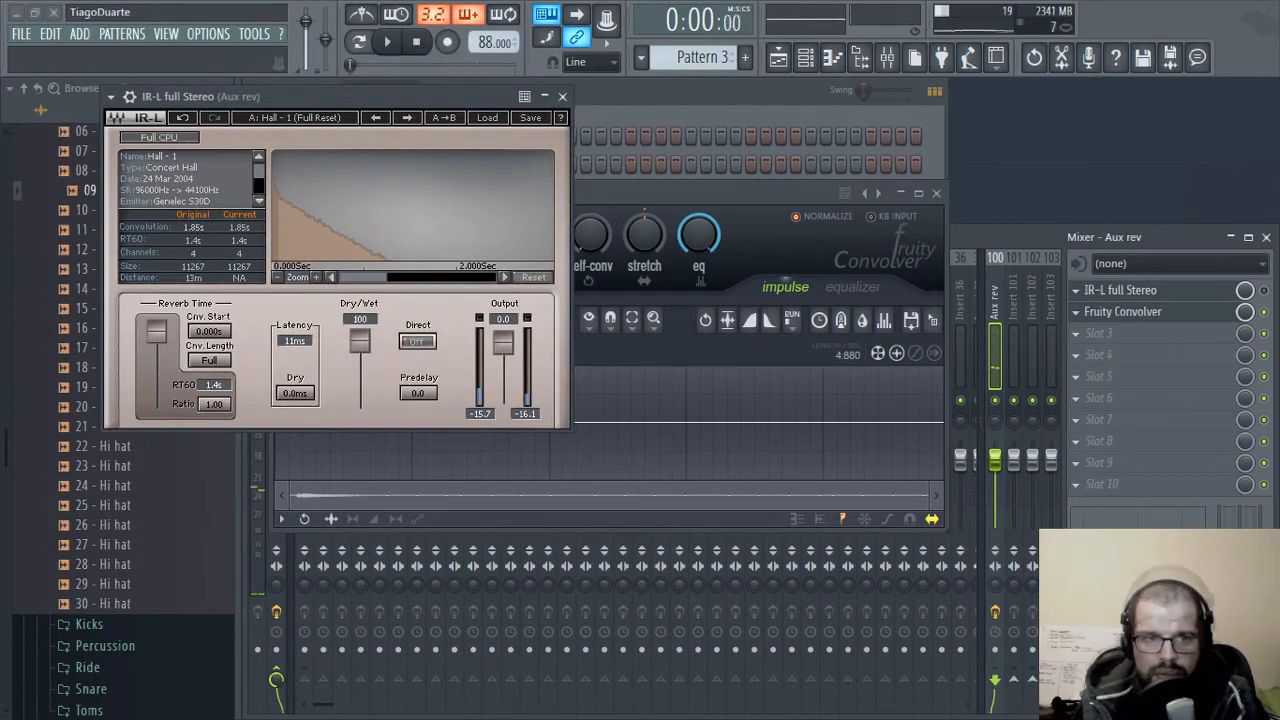
drag(530, 96, 665, 92)
key(space)
drag(794, 198, 820, 249)
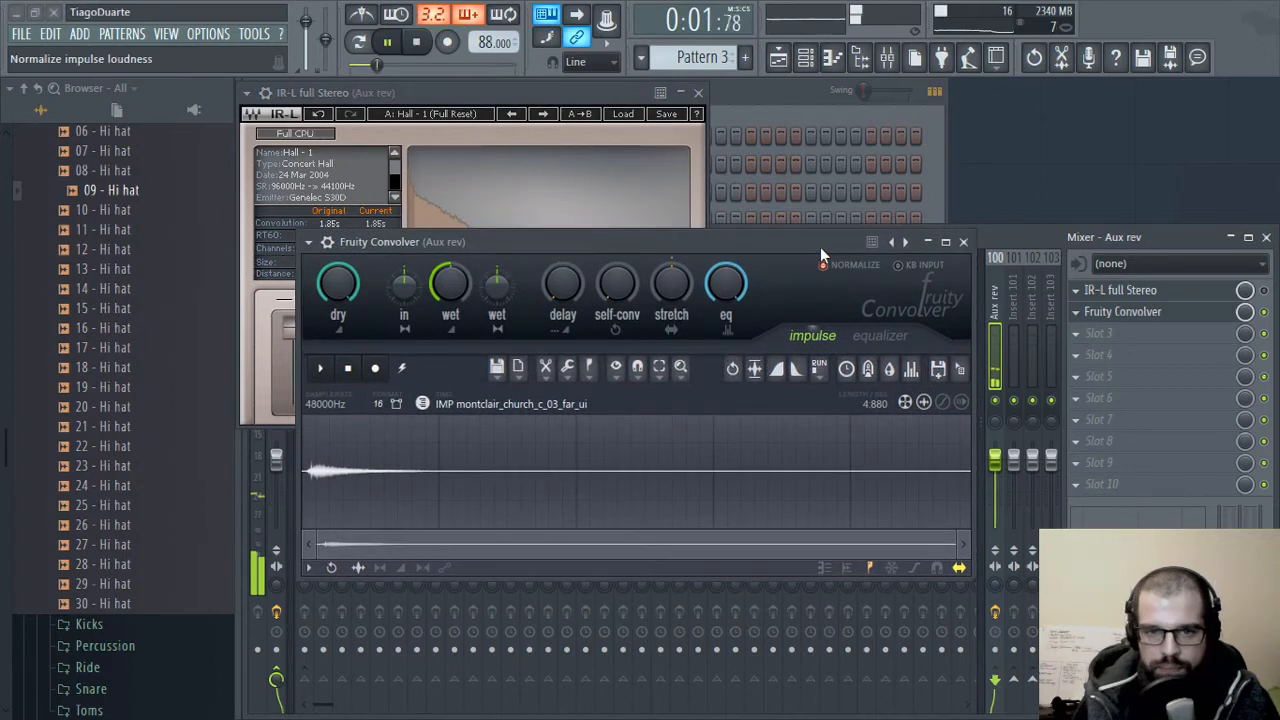
- Audition the next Montclair Church C presets in Fruity Convolver and load its Default preset
click(905, 242)
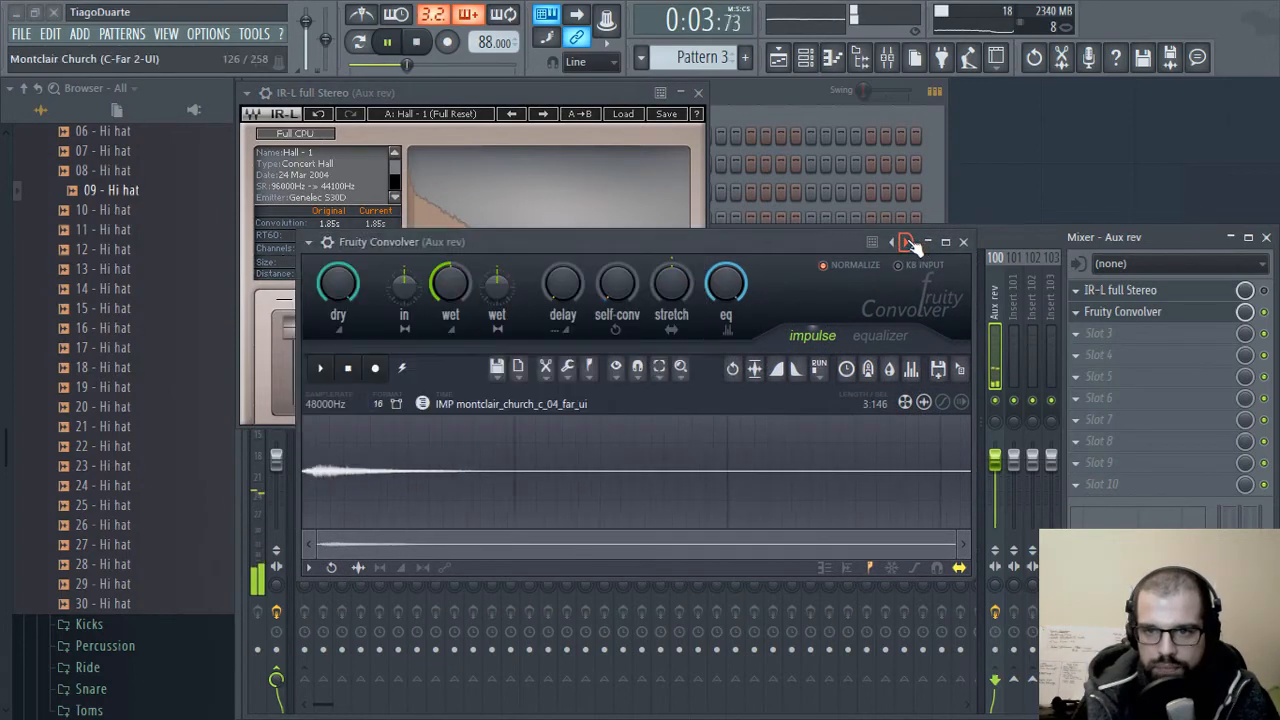
click(906, 242)
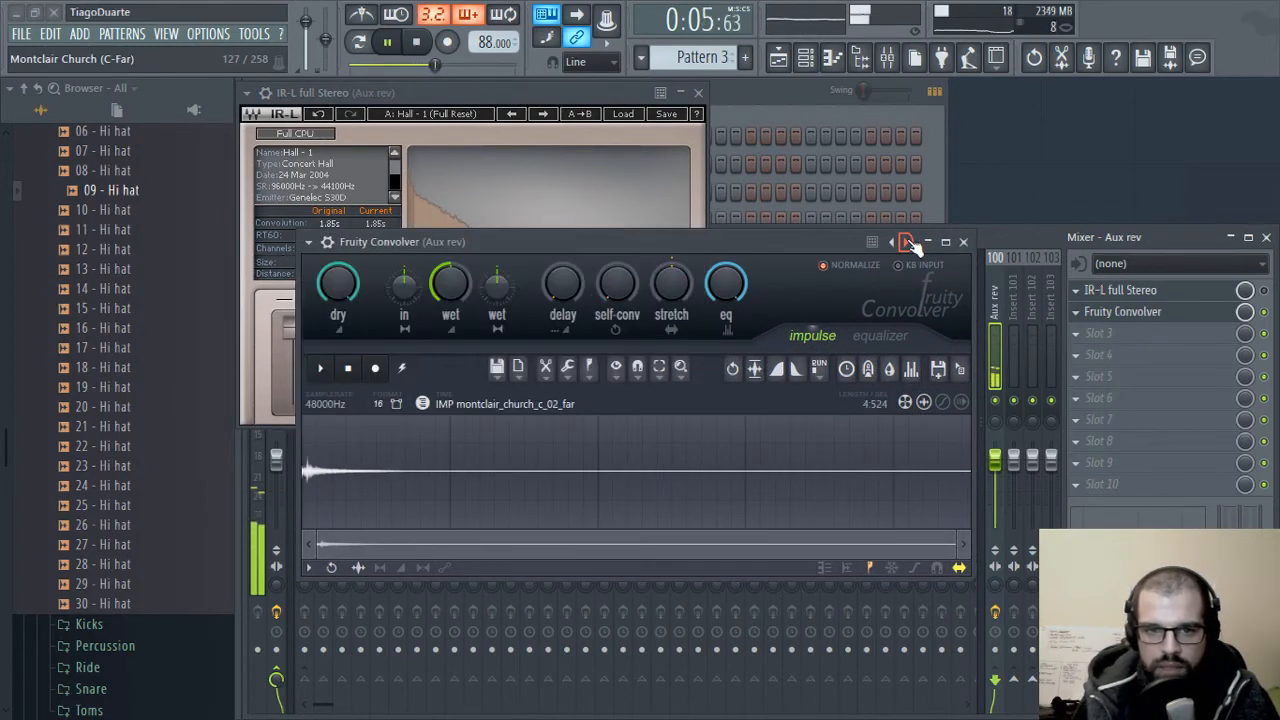
click(906, 242)
right_click(905, 242)
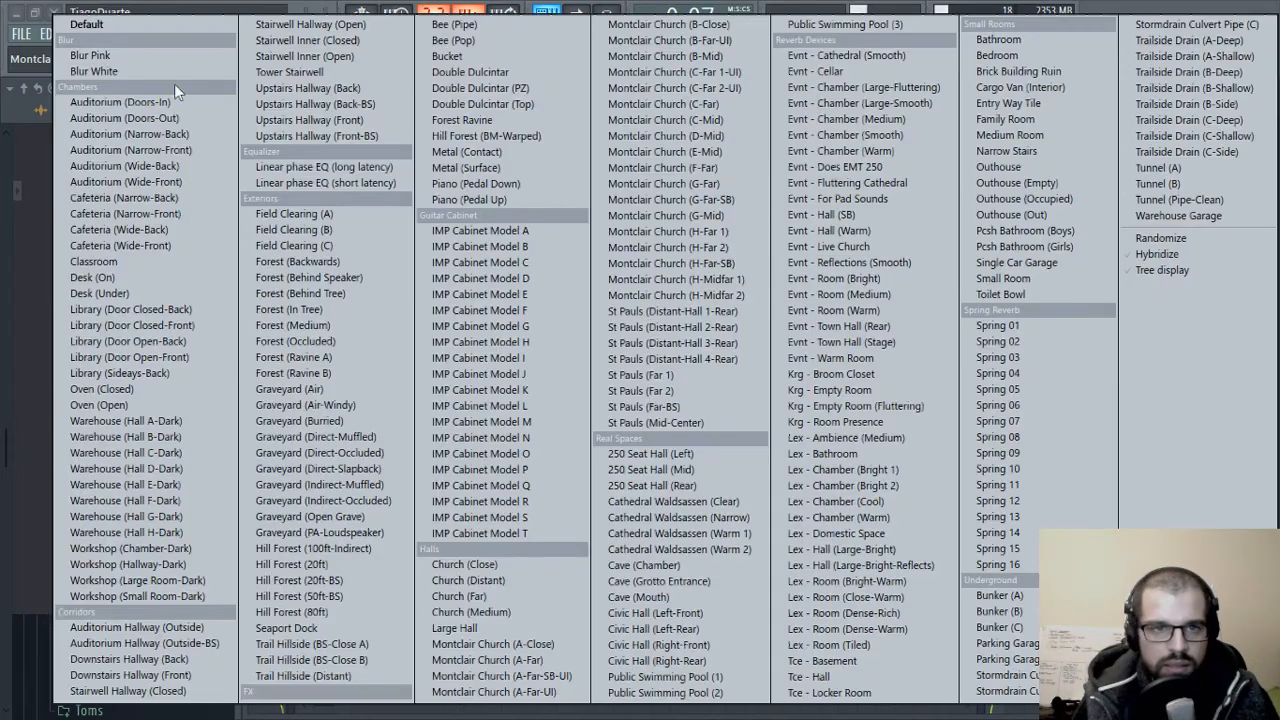
click(132, 27)
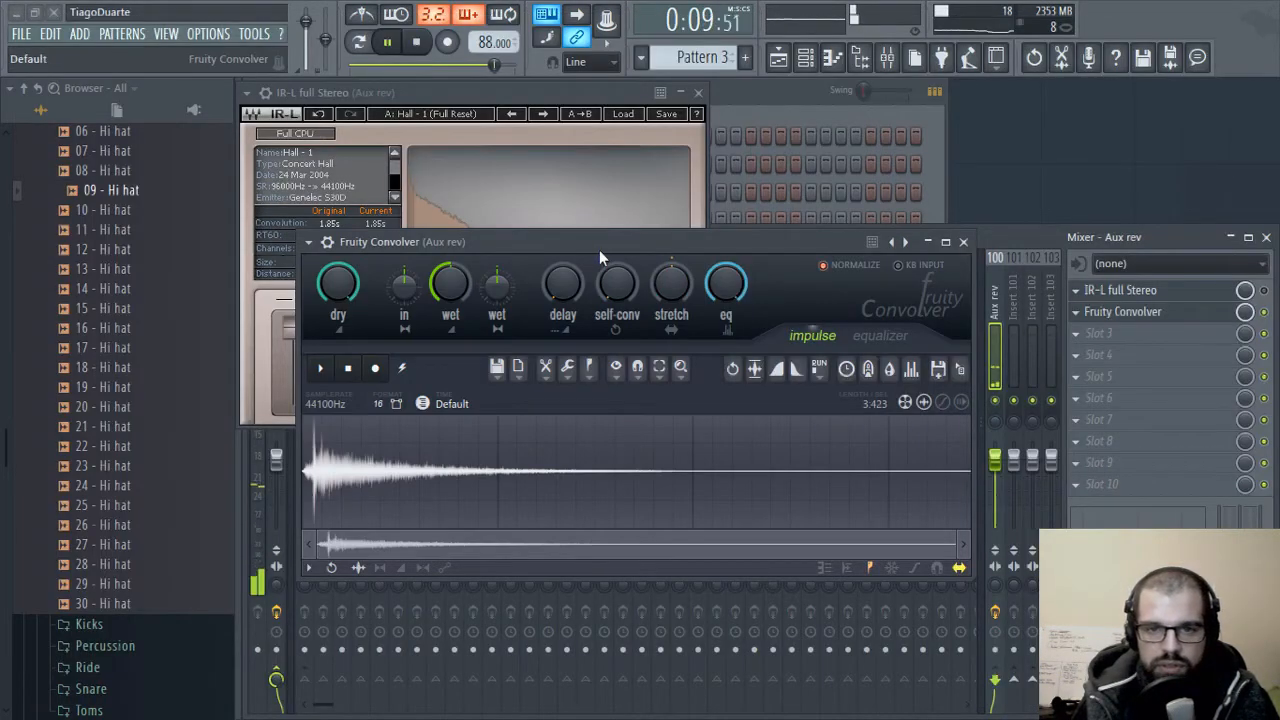
- Reposition the Fruity Convolver and IR-L windows to compare their impulse responses
drag(599, 250, 634, 252)
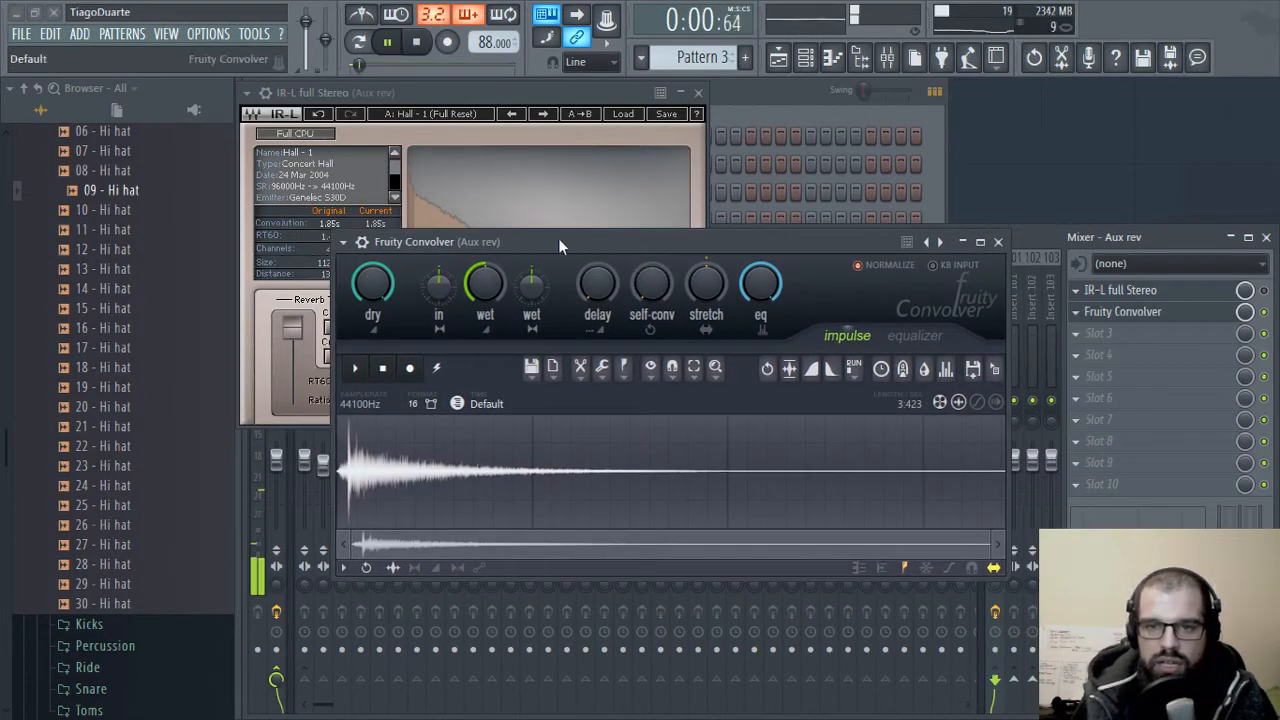
drag(490, 92, 376, 44)
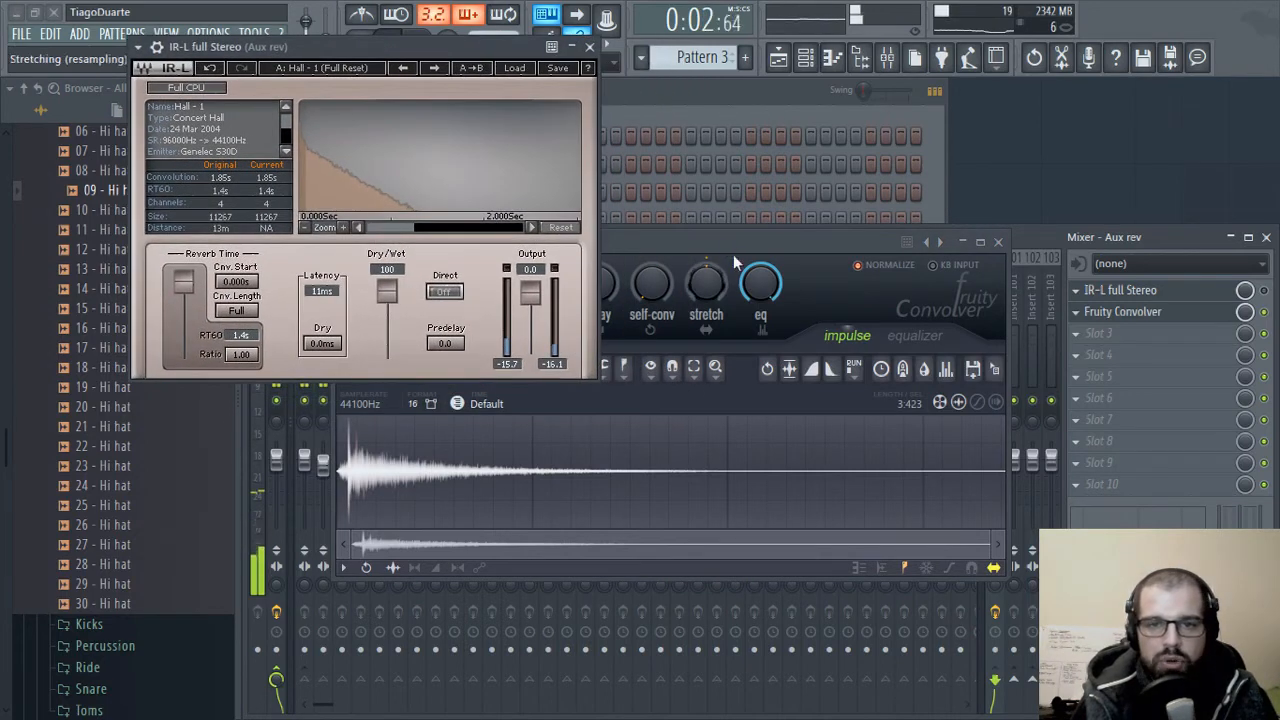
click(715, 258)
drag(717, 259, 701, 281)
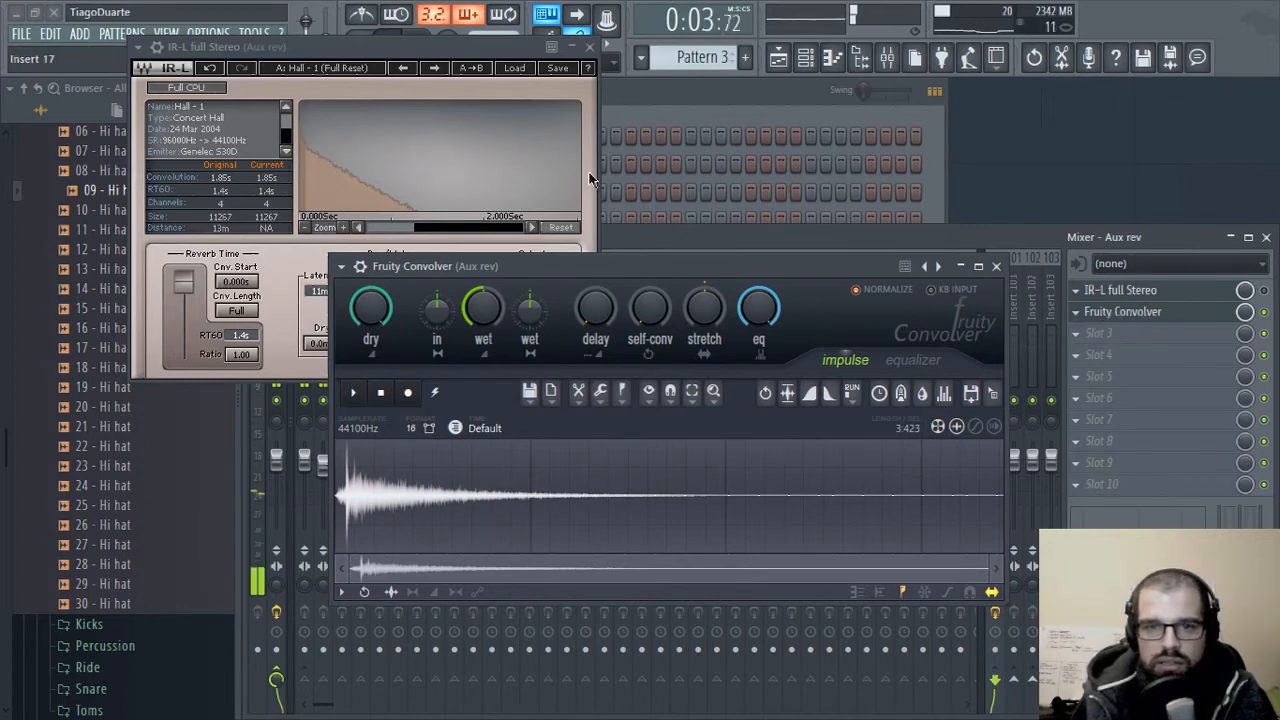
click(467, 40)
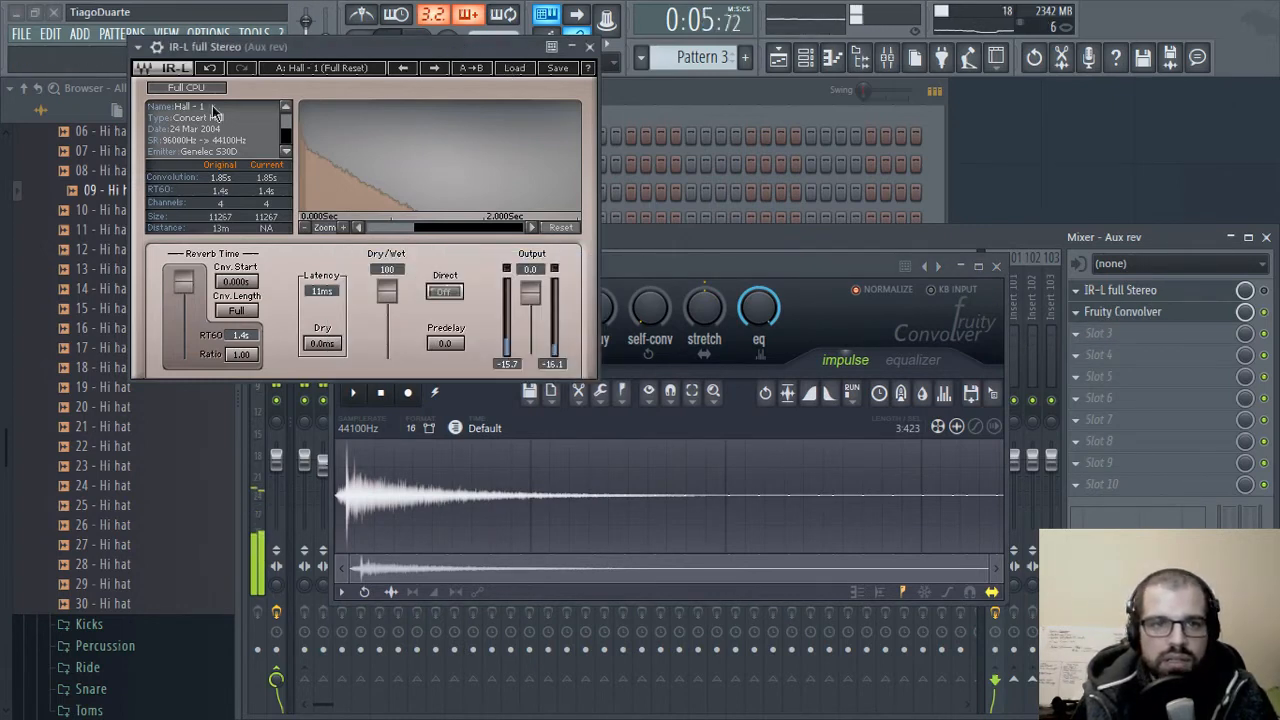
drag(258, 50, 550, 73)
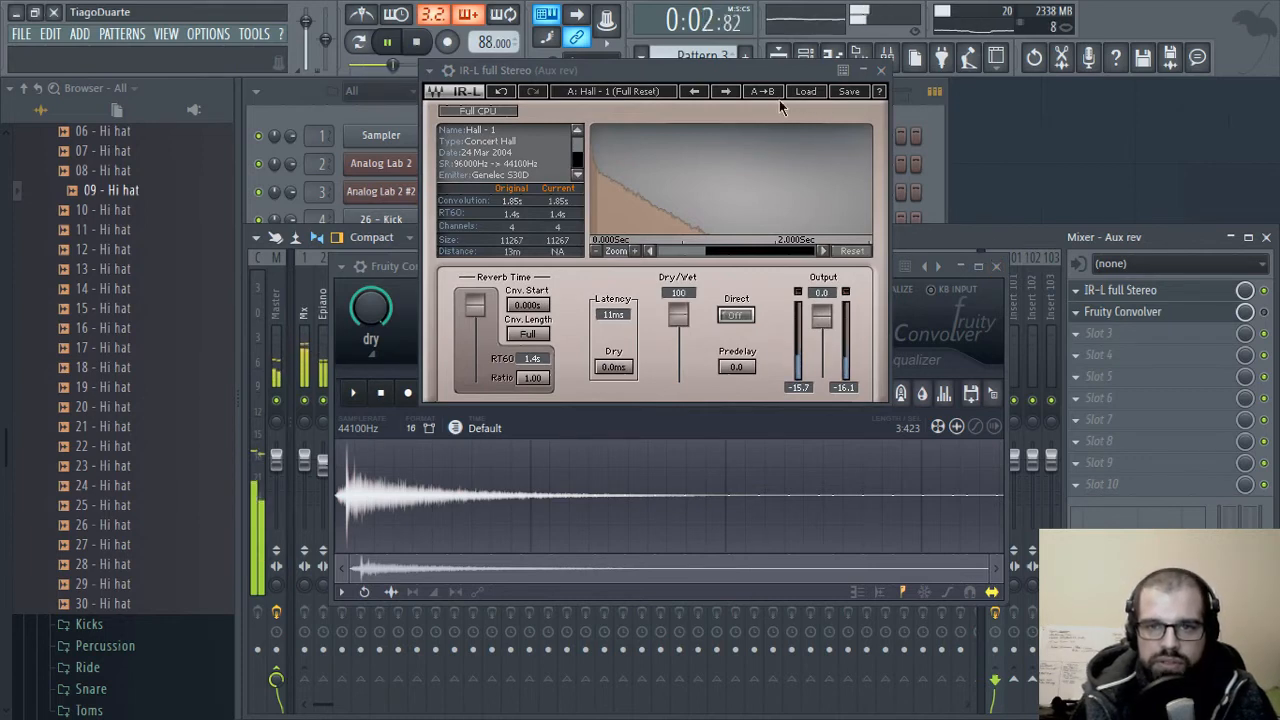
- Close the IR-L window and replace Fruity Convolver with FidelityEQ in the second effect slot of Aux rev
click(880, 70)
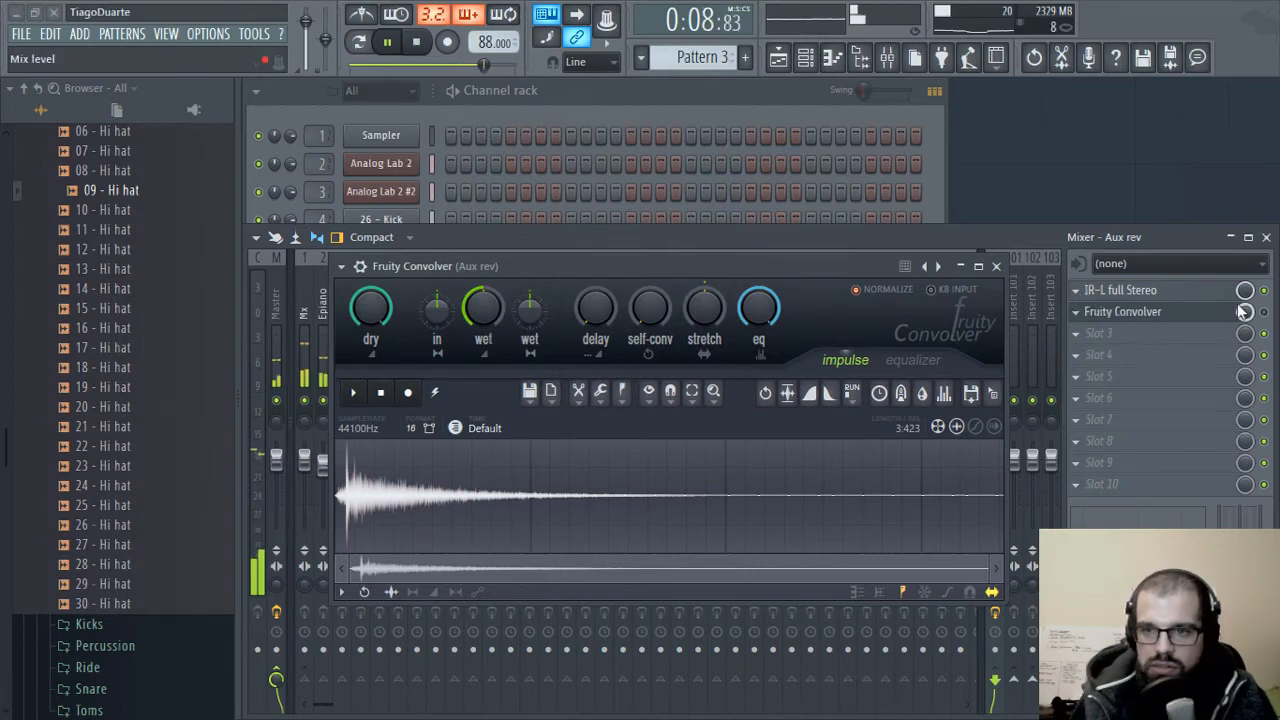
click(1076, 312)
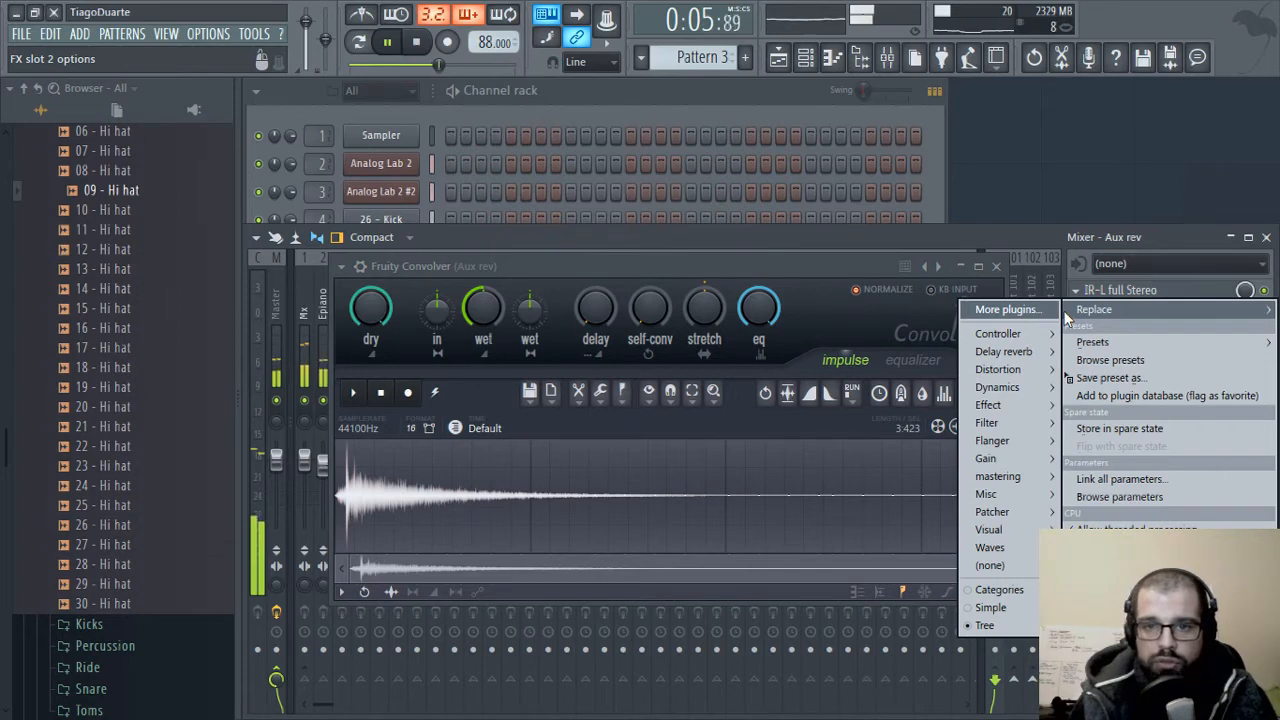
mouse_move(995, 335)
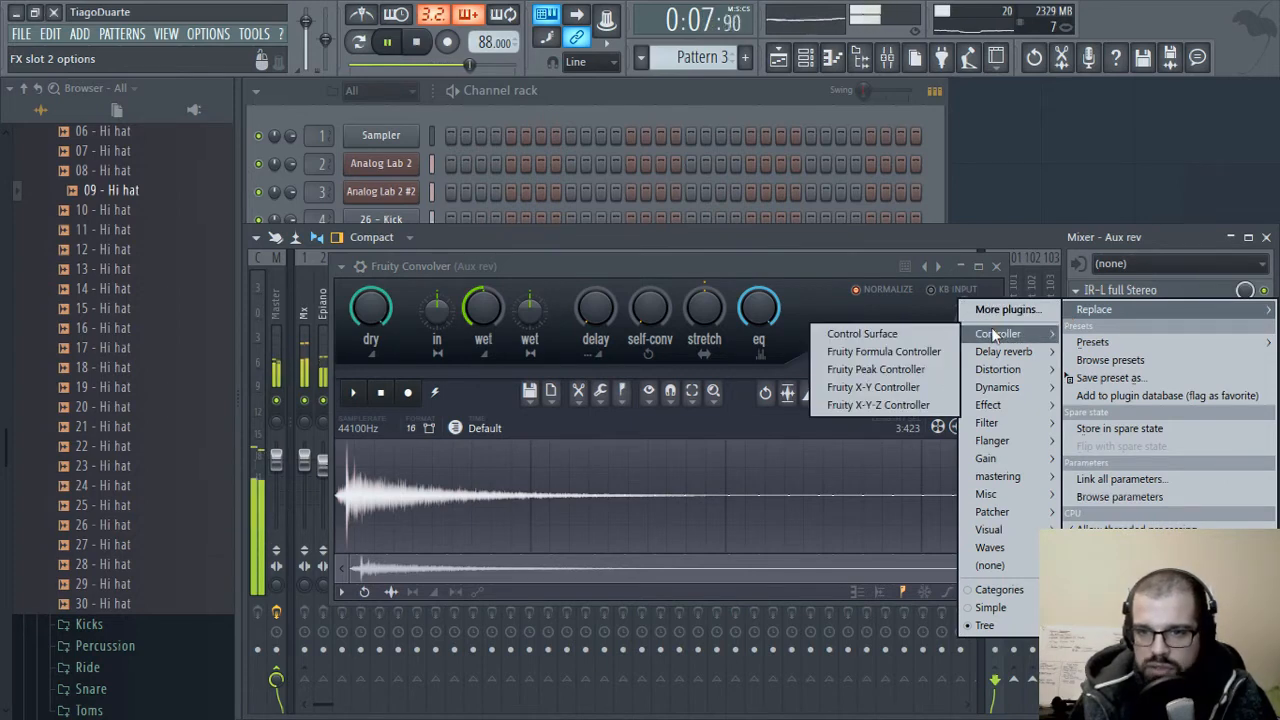
mouse_move(993, 405)
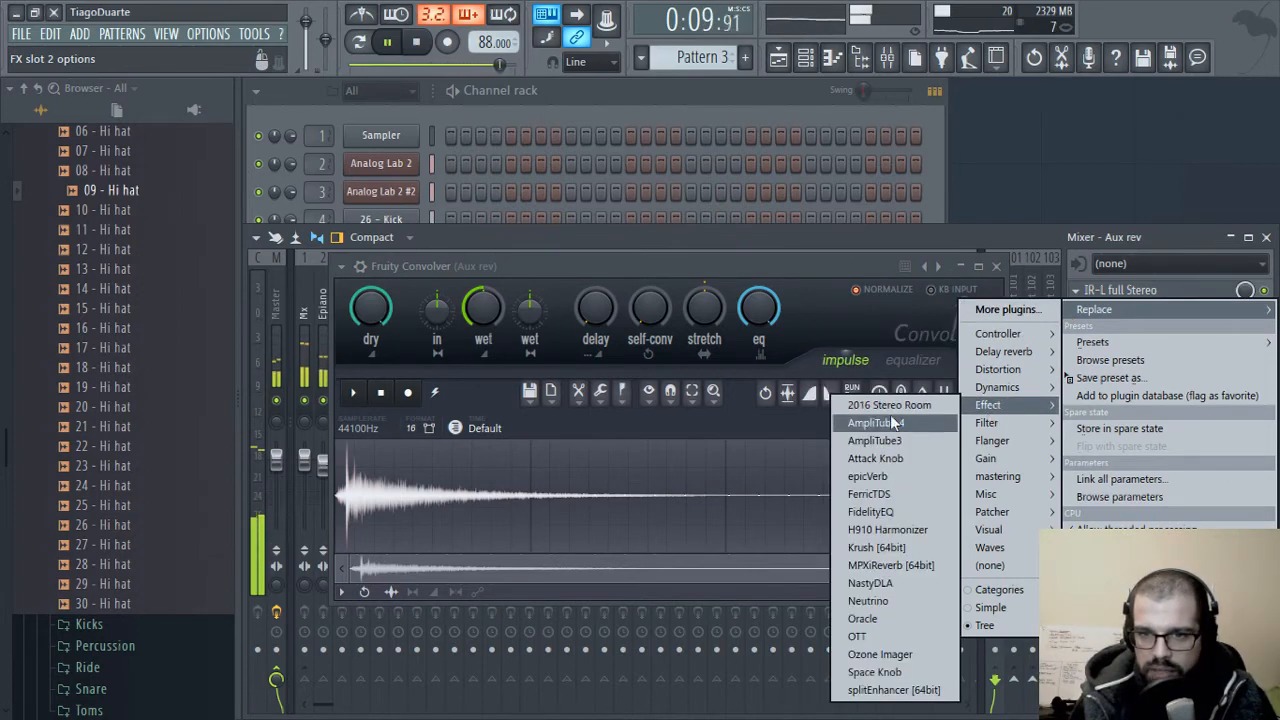
click(871, 512)
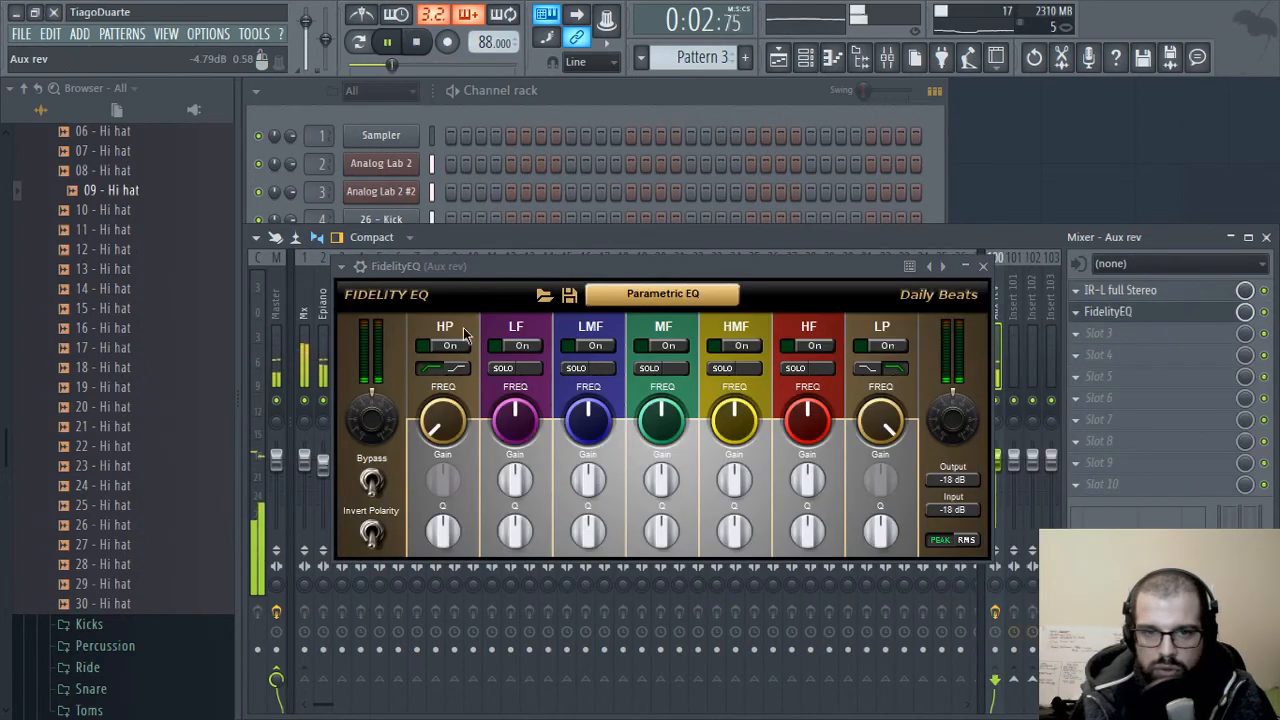
- Enable FidelityEQ's high-pass filter on Aux rev, set its frequency to 559 Hz and close the plugin window
click(455, 346)
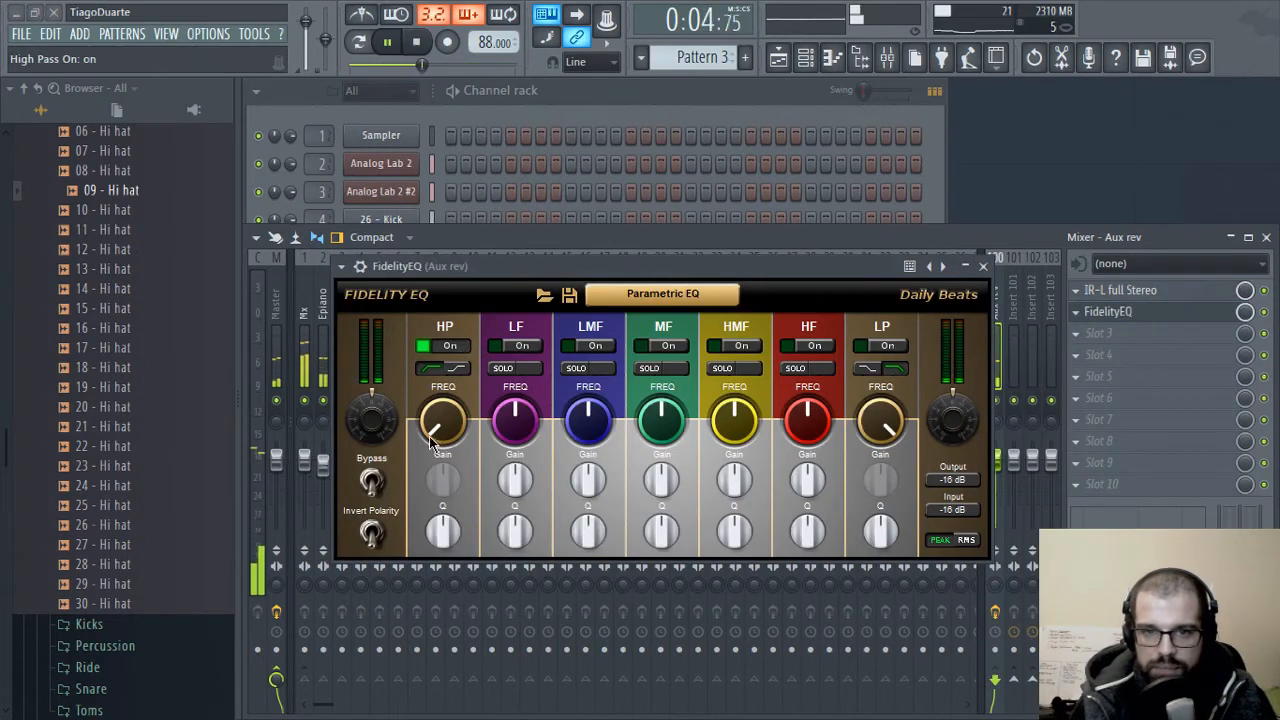
drag(455, 442, 450, 407)
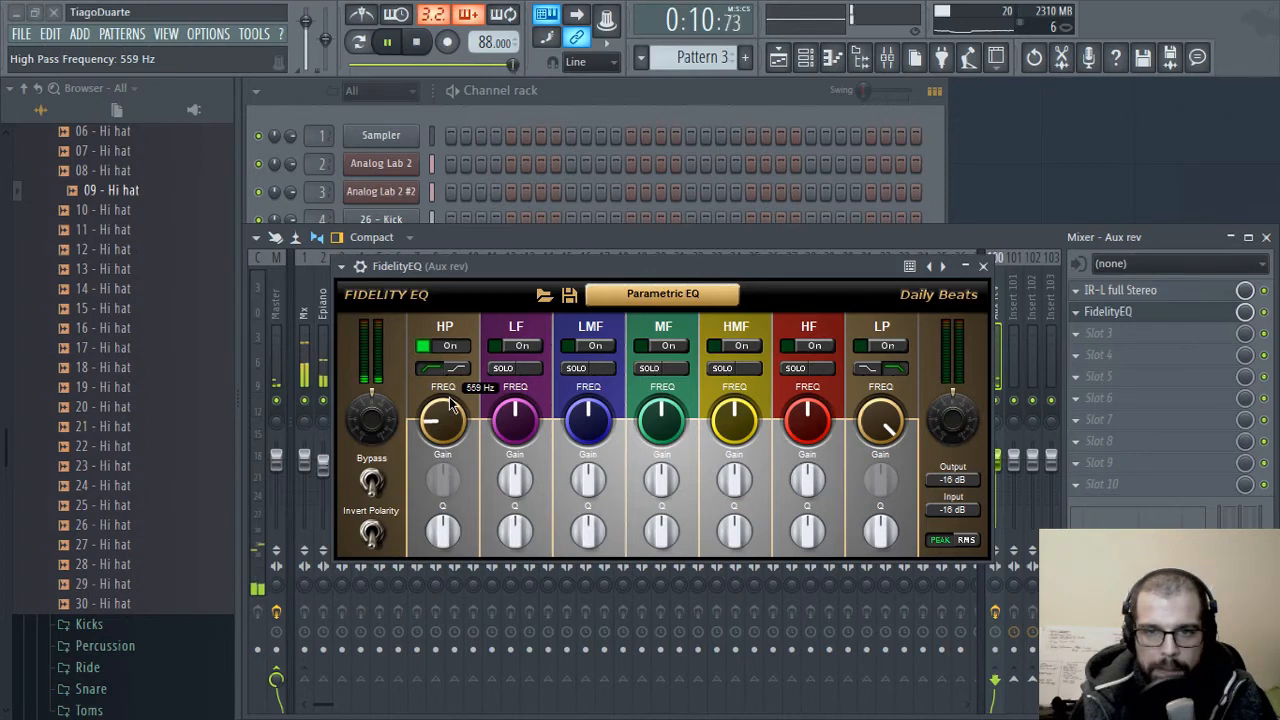
click(983, 266)
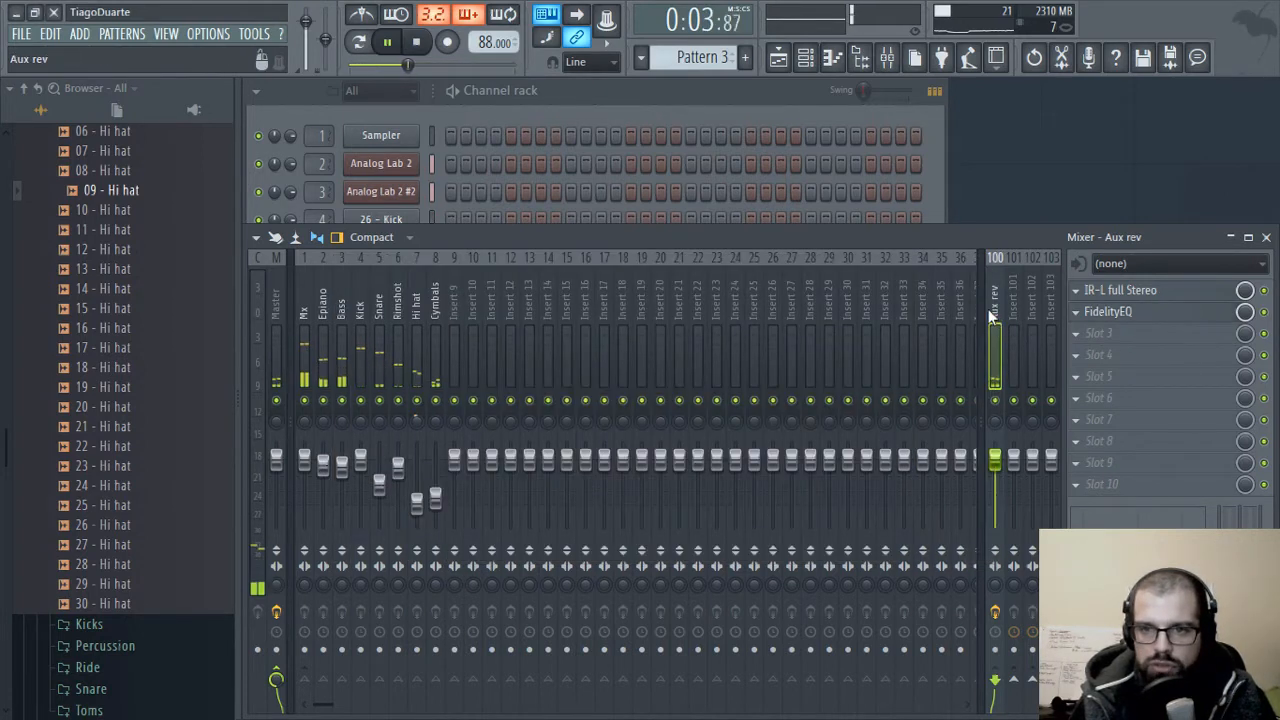
- Review the Mx track and the IR-L and FidelityEQ settings on Aux rev
click(307, 313)
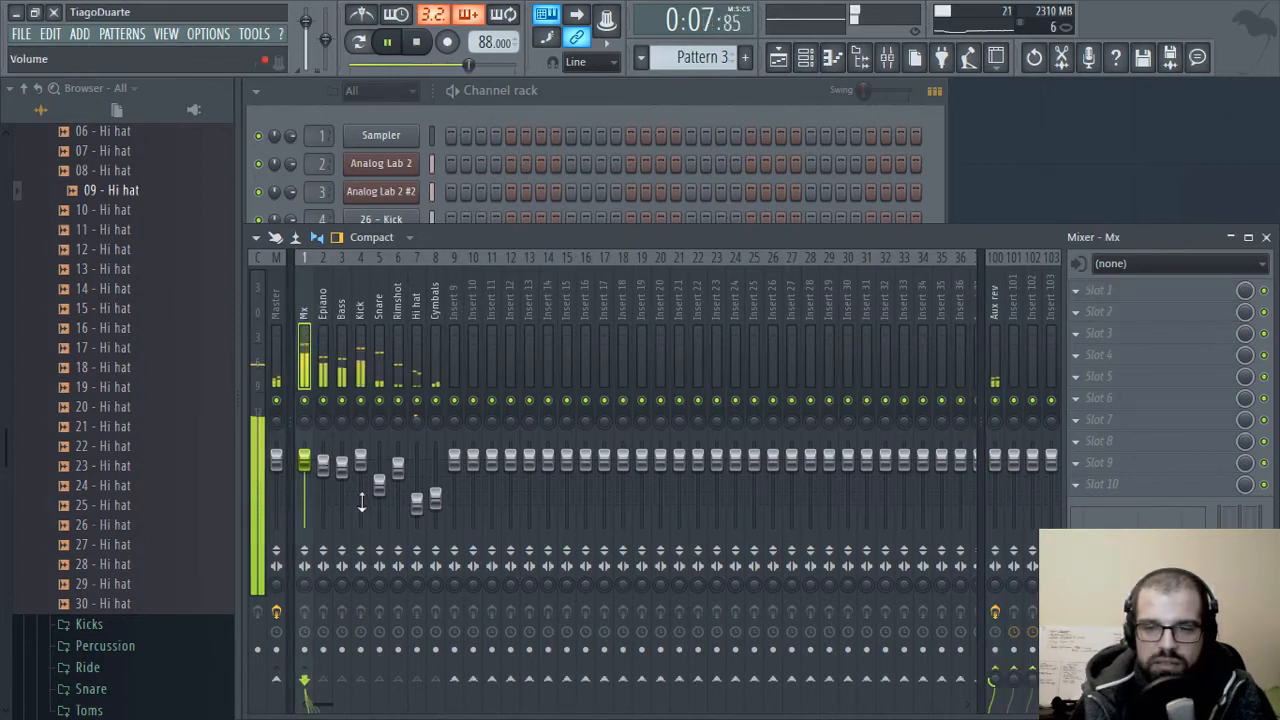
click(999, 278)
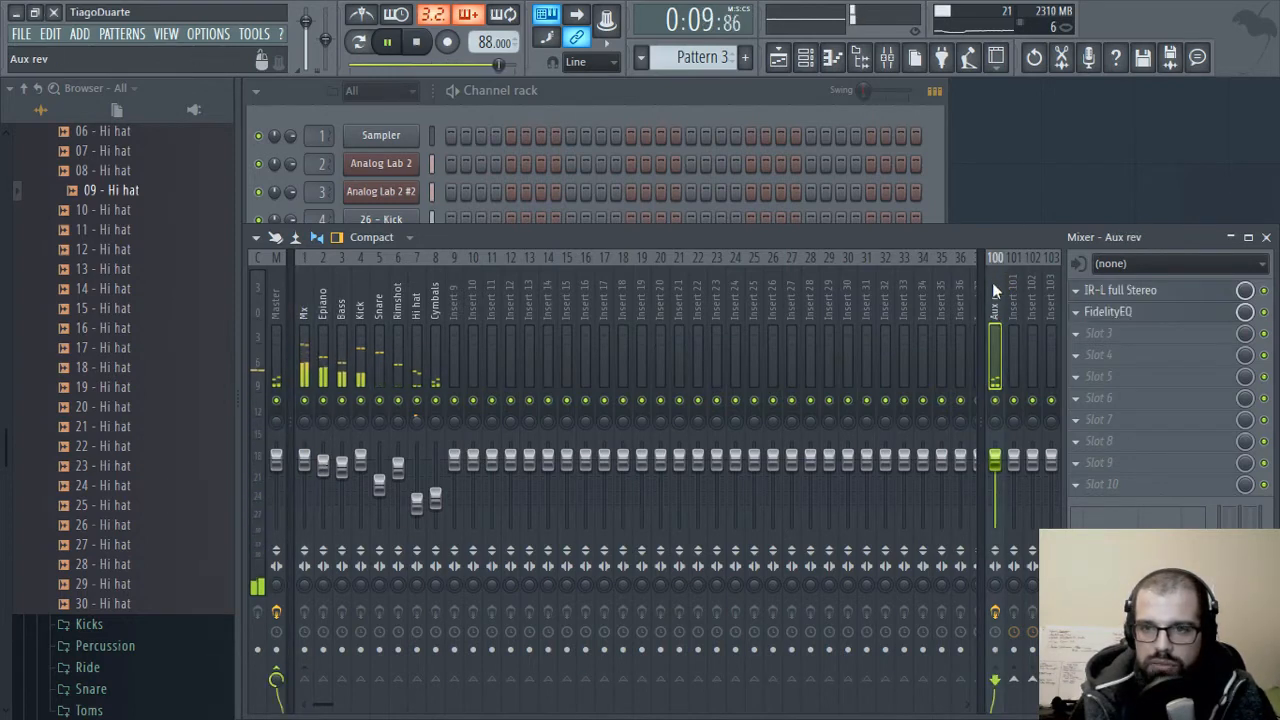
click(1150, 292)
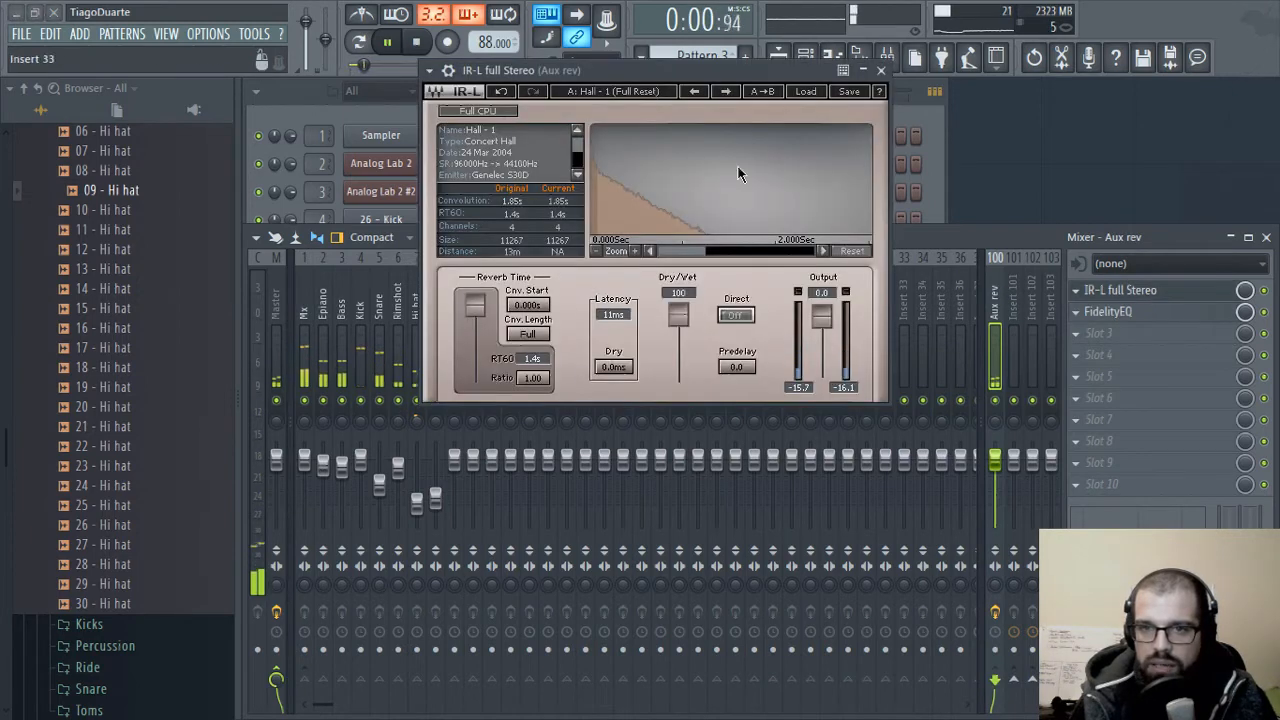
click(1120, 312)
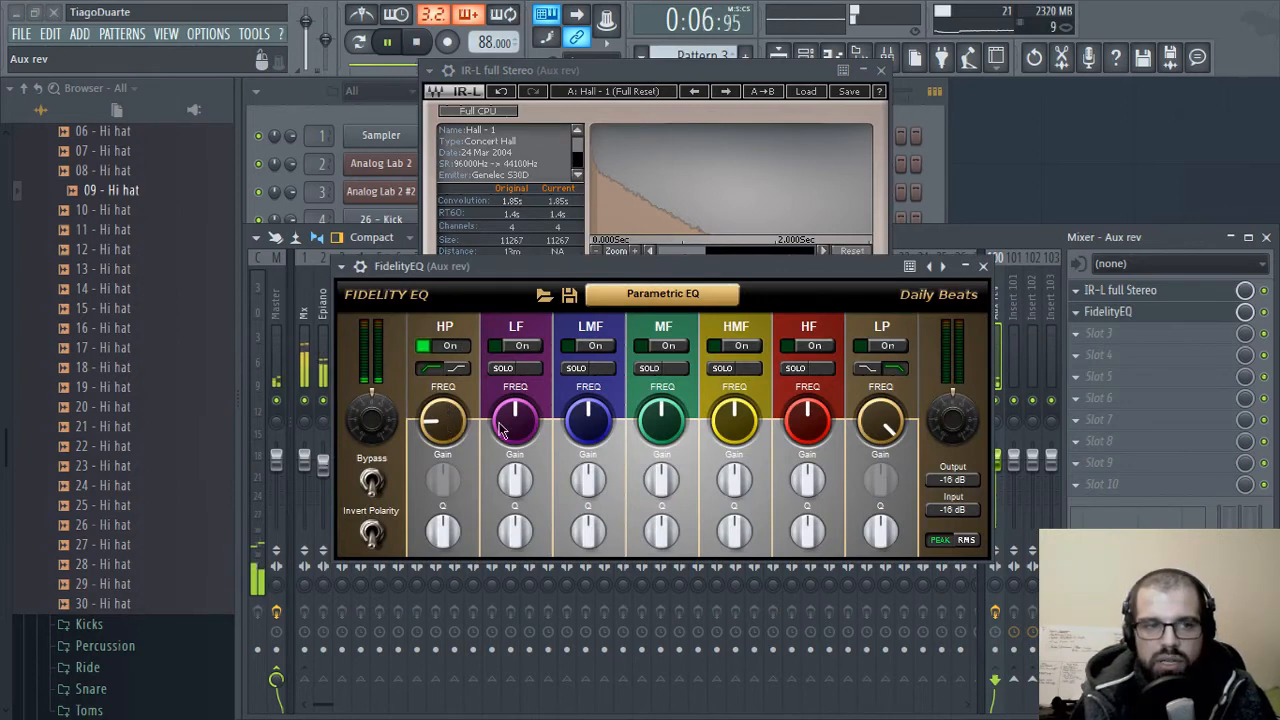
click(983, 266)
click(881, 70)
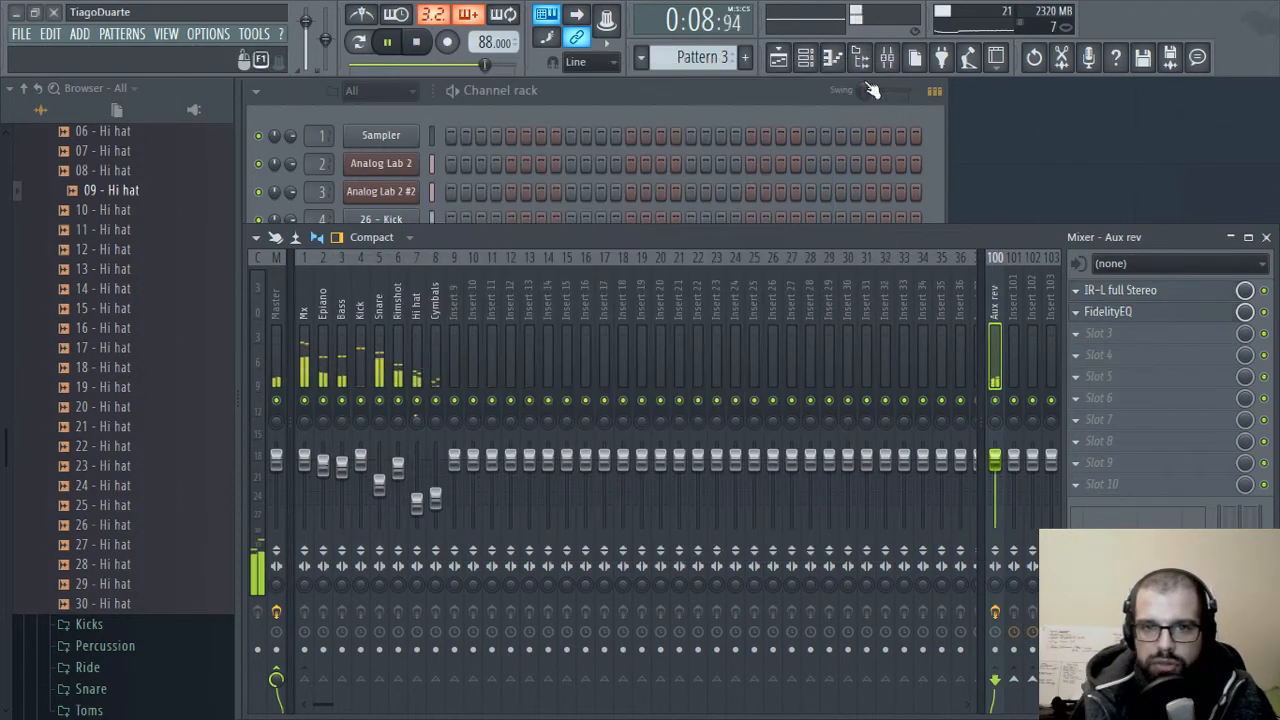
- Route the Mx track to the Master
click(306, 312)
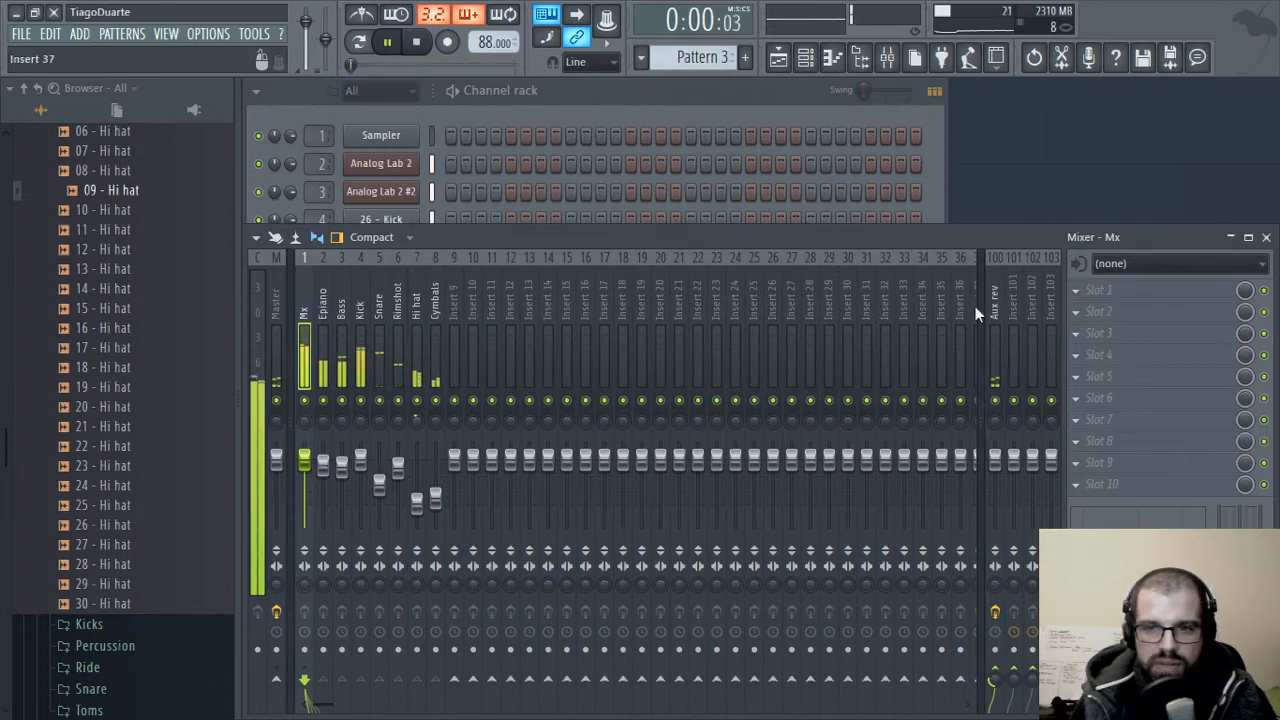
click(276, 680)
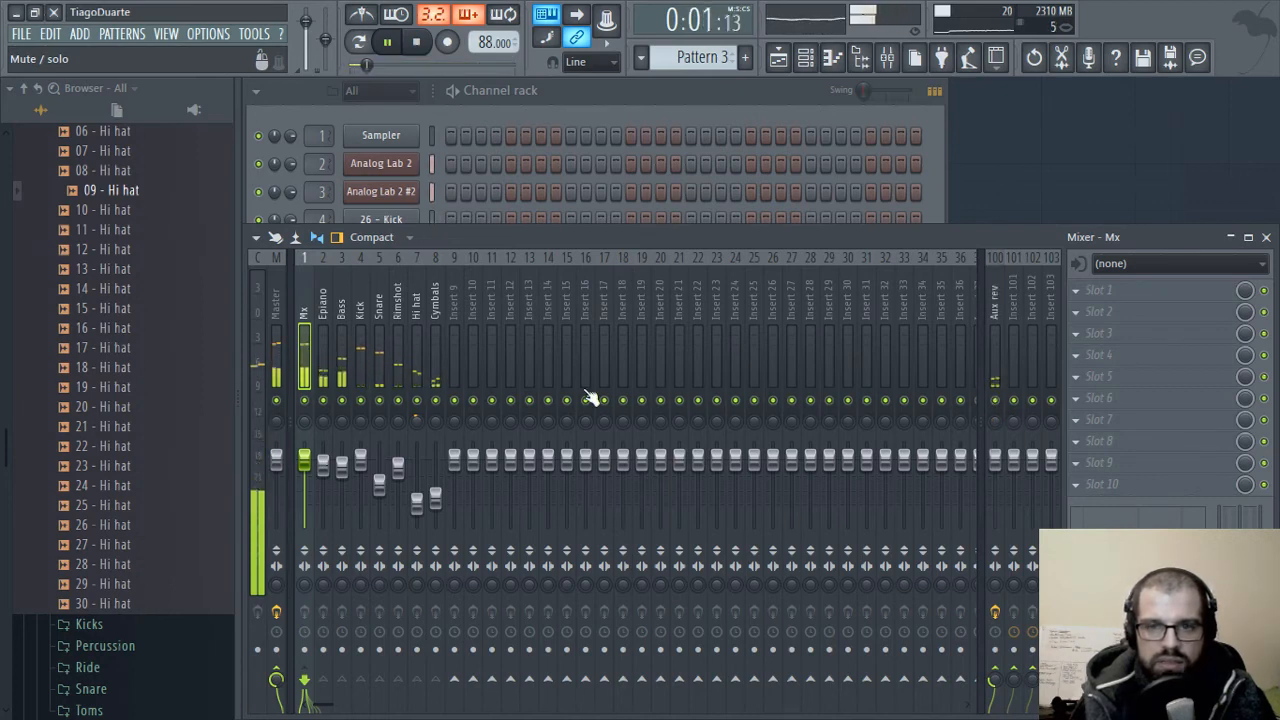
- Raise the band 1 low-cut frequency in the Master's Fruity parametric EQ 2 and close the plugin window
click(276, 306)
click(1152, 290)
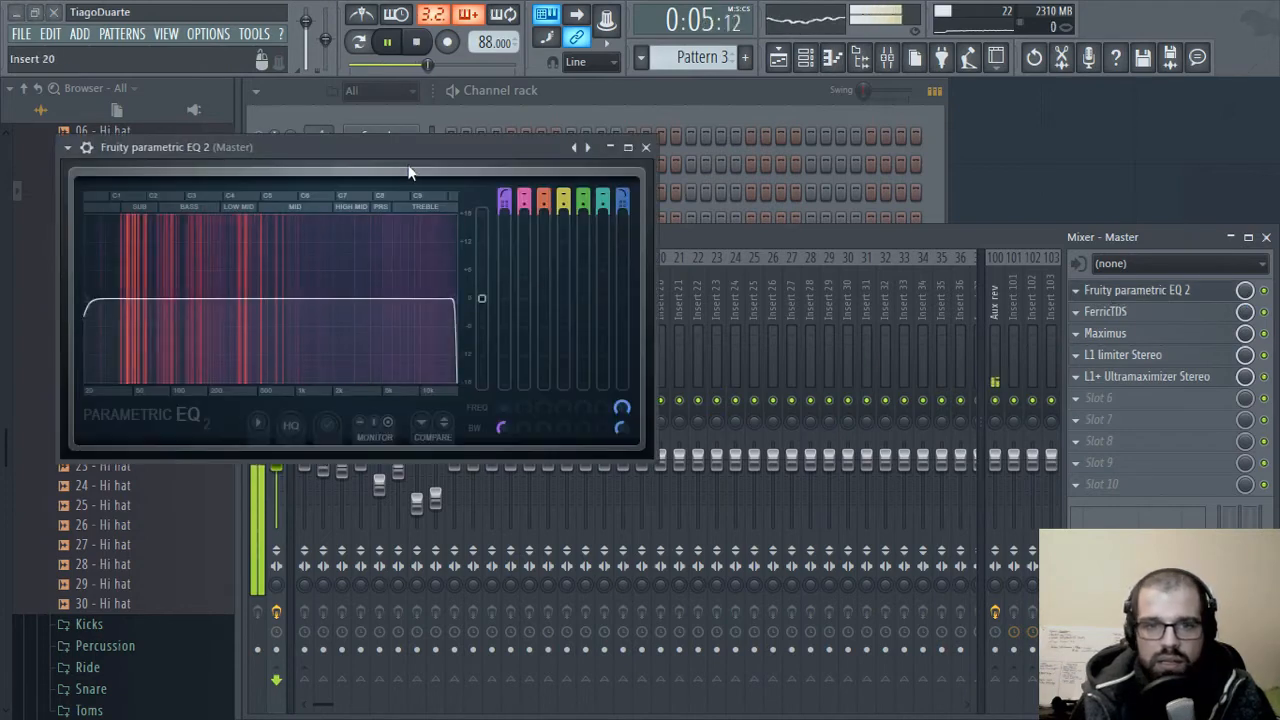
drag(416, 138, 707, 147)
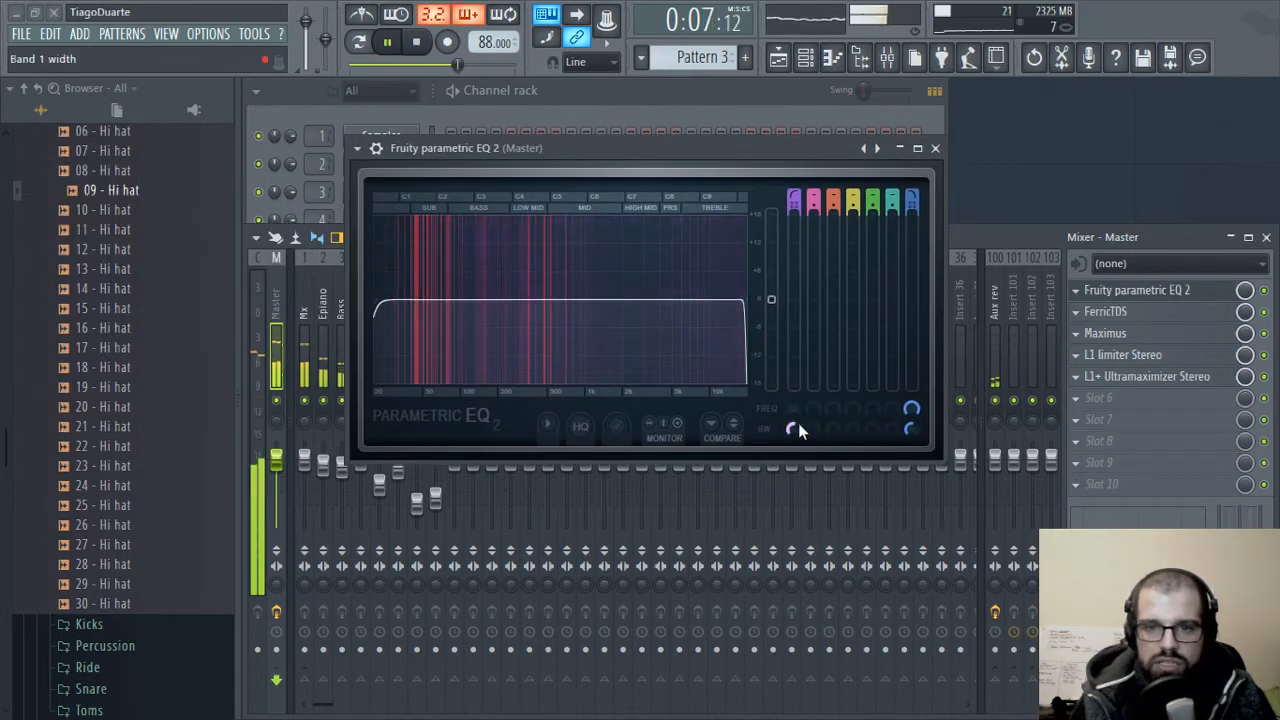
drag(792, 412, 792, 396)
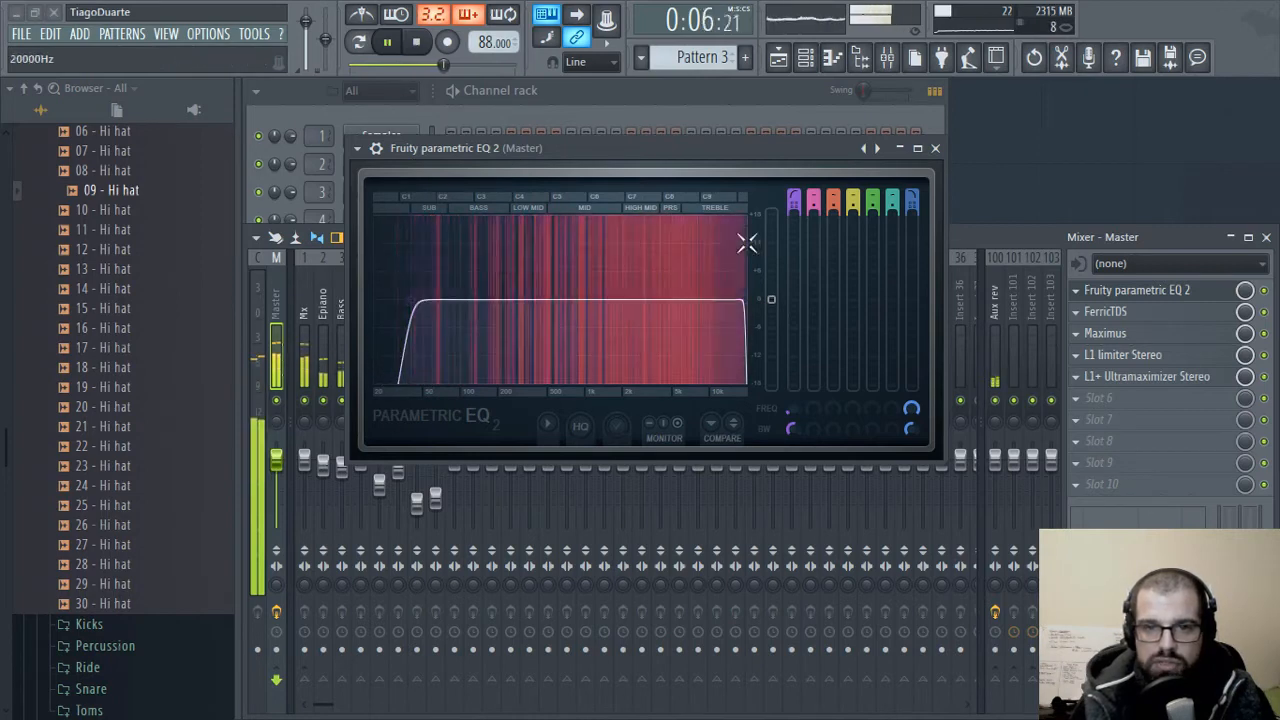
click(936, 150)
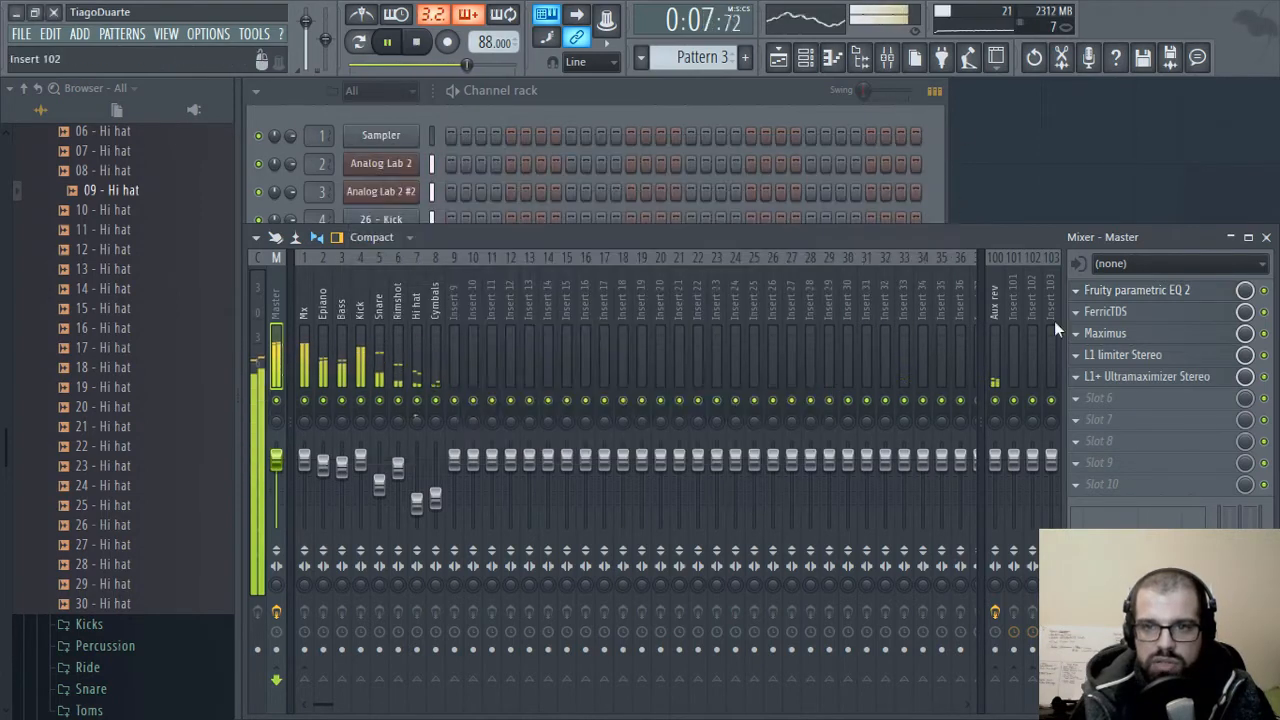
- Raise the Dynamics and Saturation amounts in the Master's FerricTDS and close the plugin window
click(1125, 316)
drag(285, 283, 285, 225)
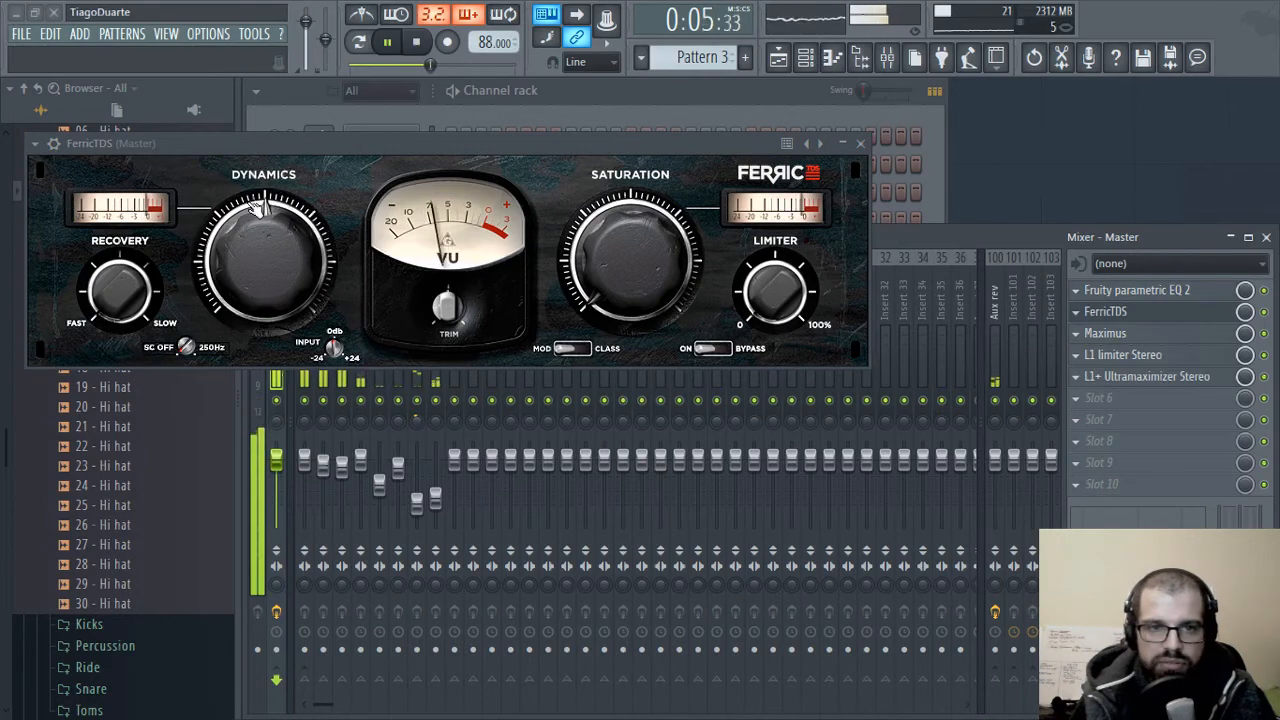
drag(632, 285, 632, 240)
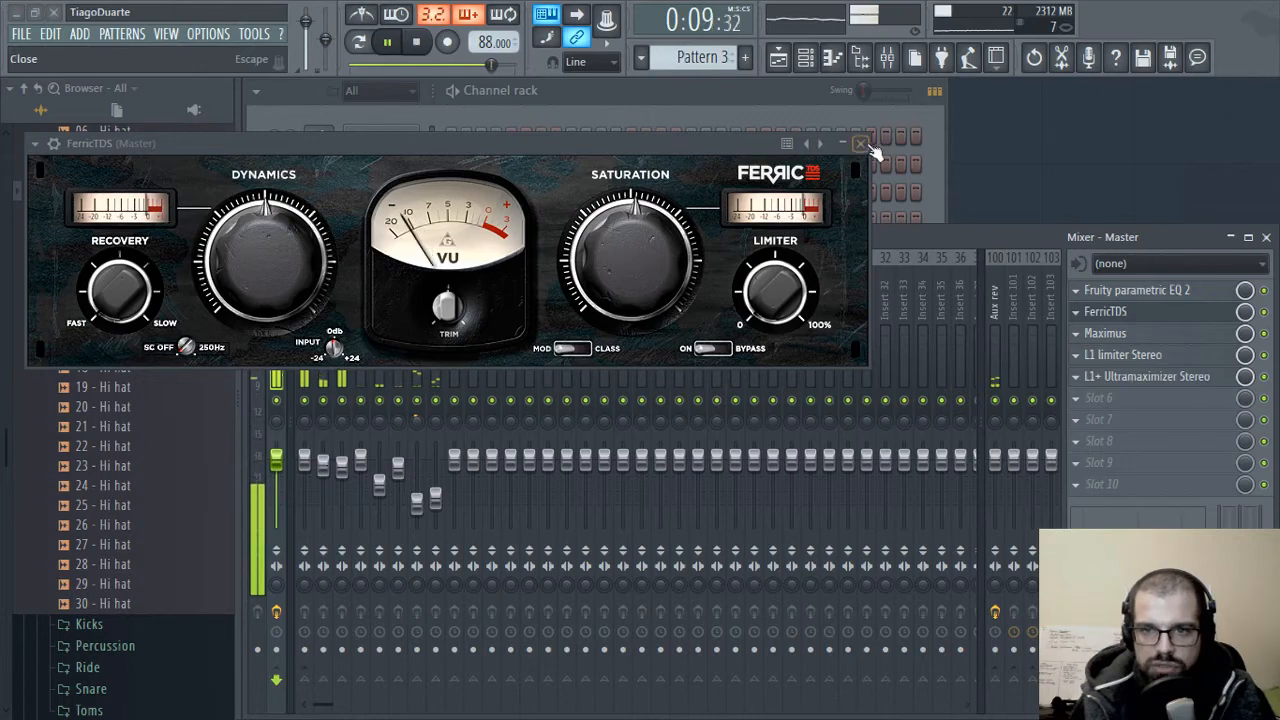
click(868, 144)
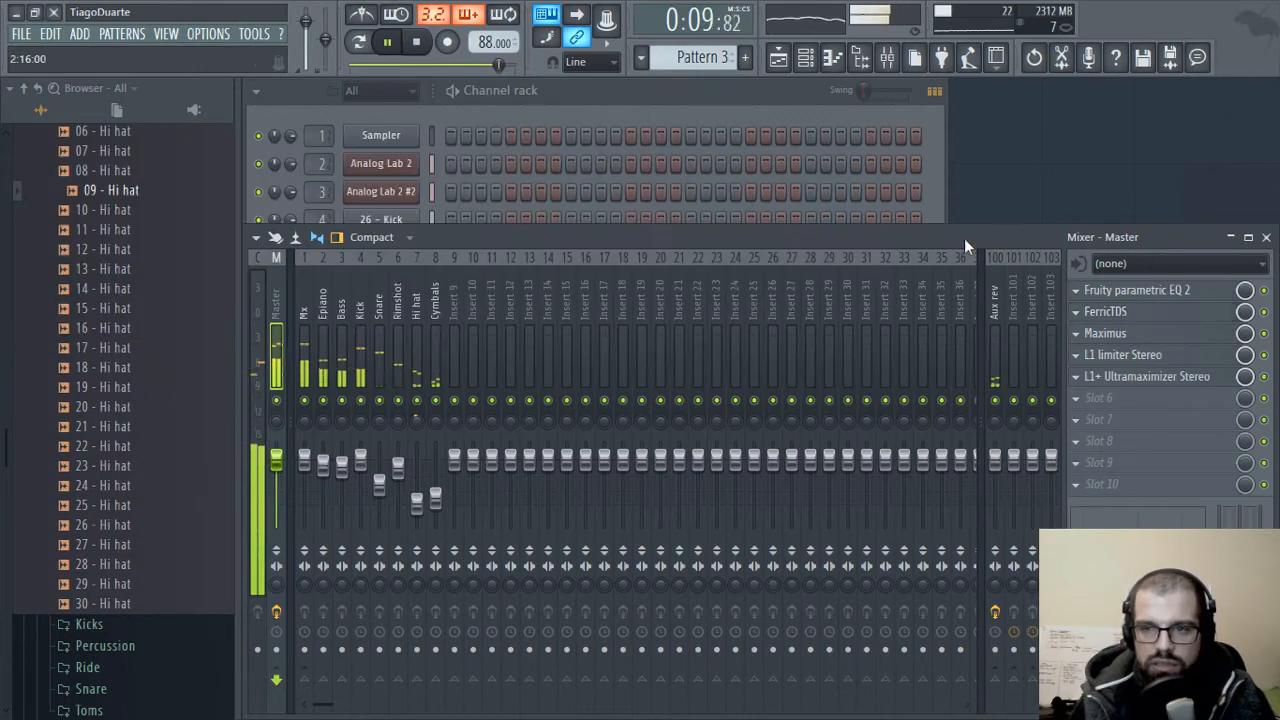
- In the Master's Maximus, solo the low band and set its stereo separation to 100% merged
click(1110, 334)
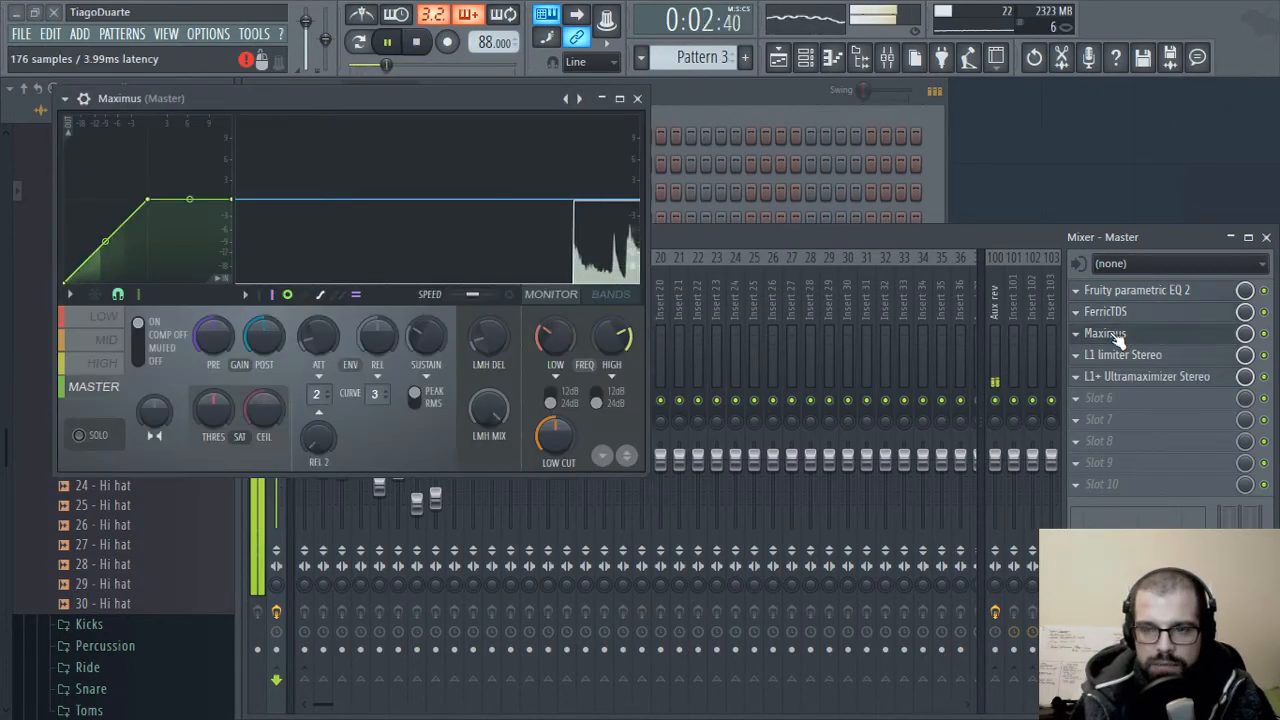
drag(407, 94, 599, 98)
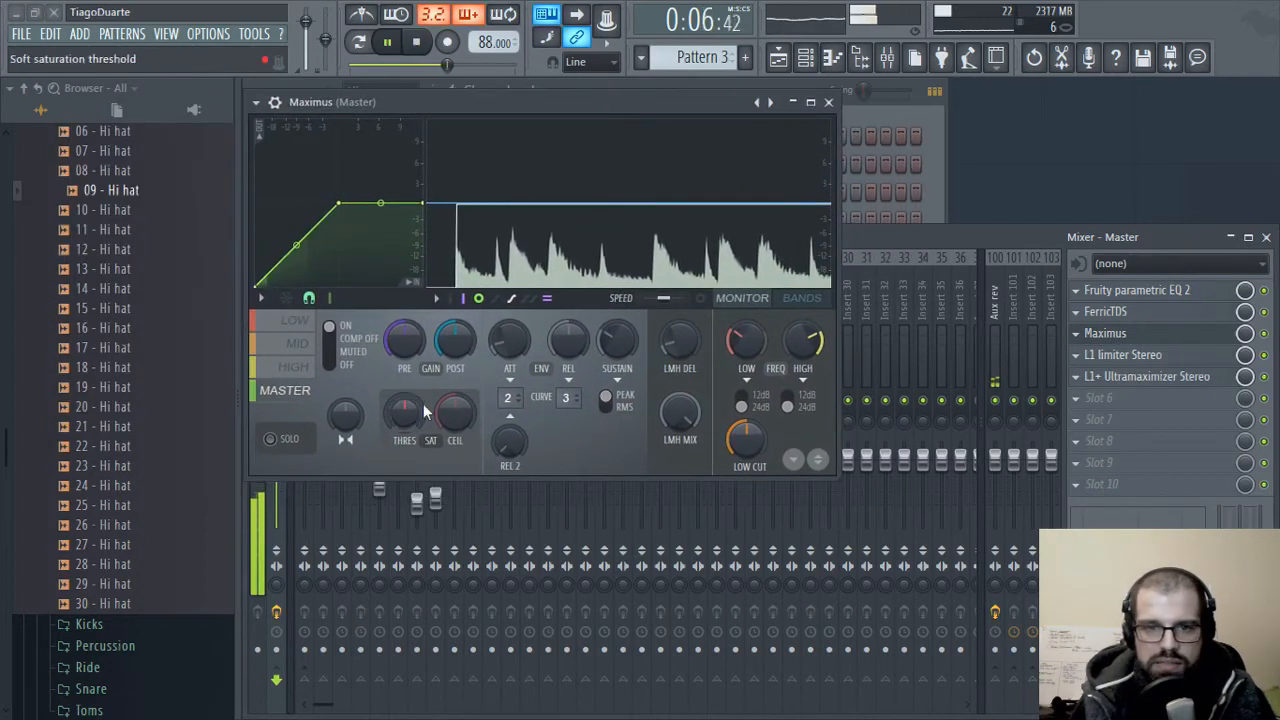
click(296, 320)
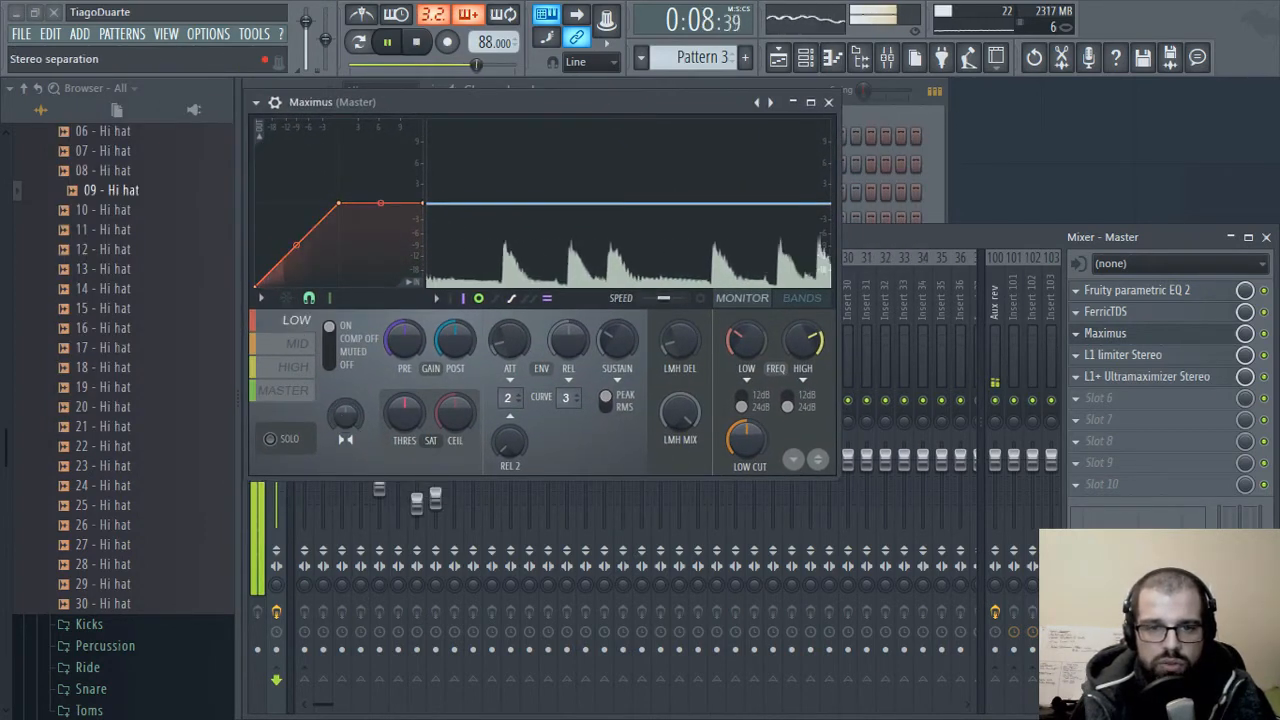
drag(345, 423, 345, 442)
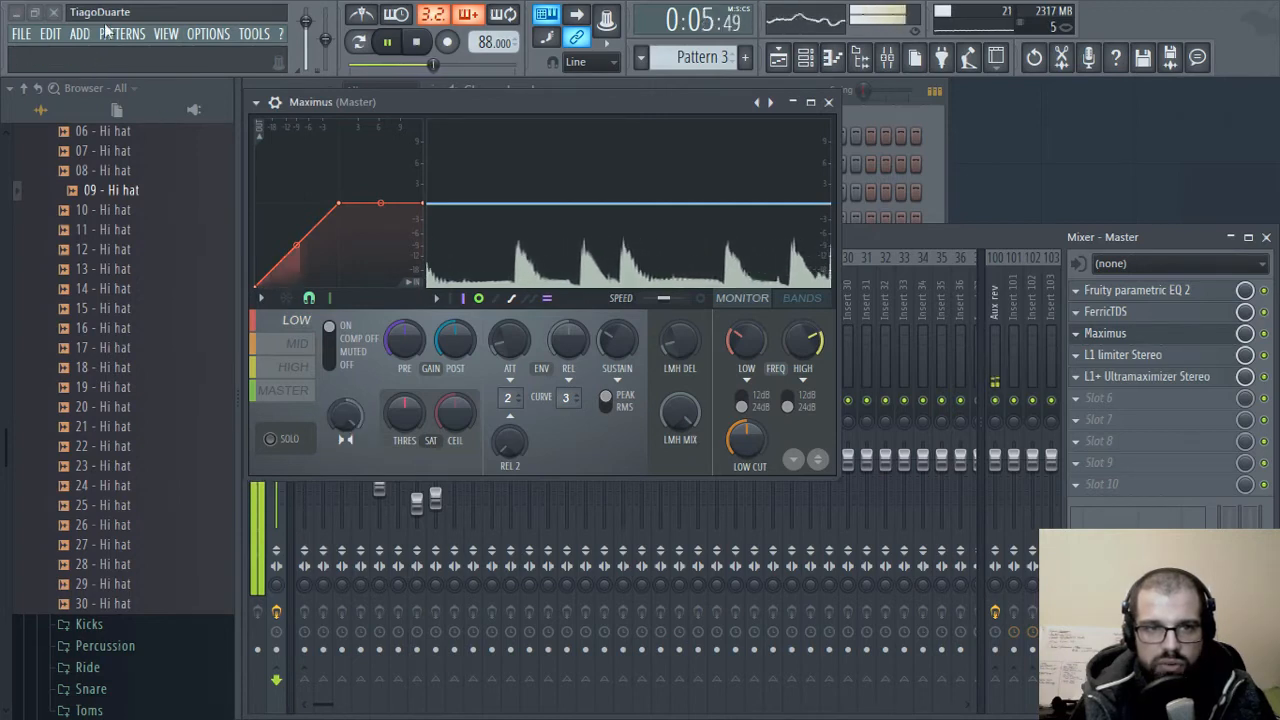
click(304, 444)
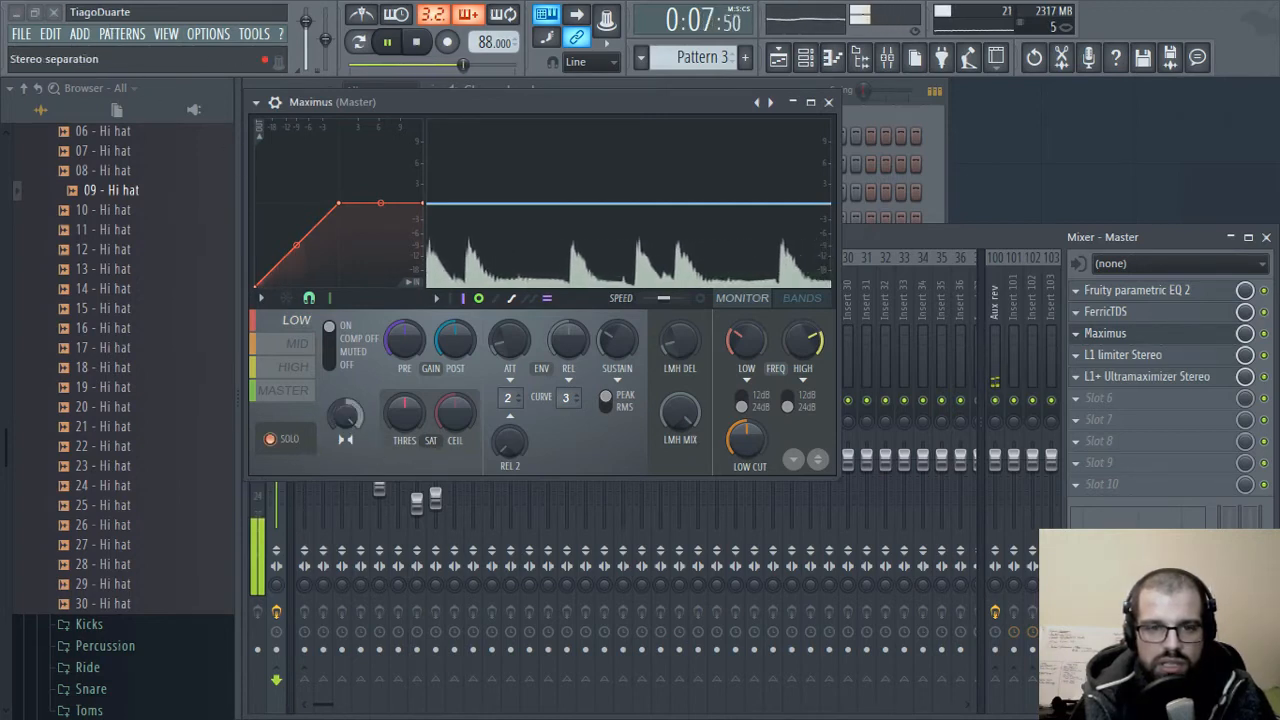
drag(345, 412, 345, 440)
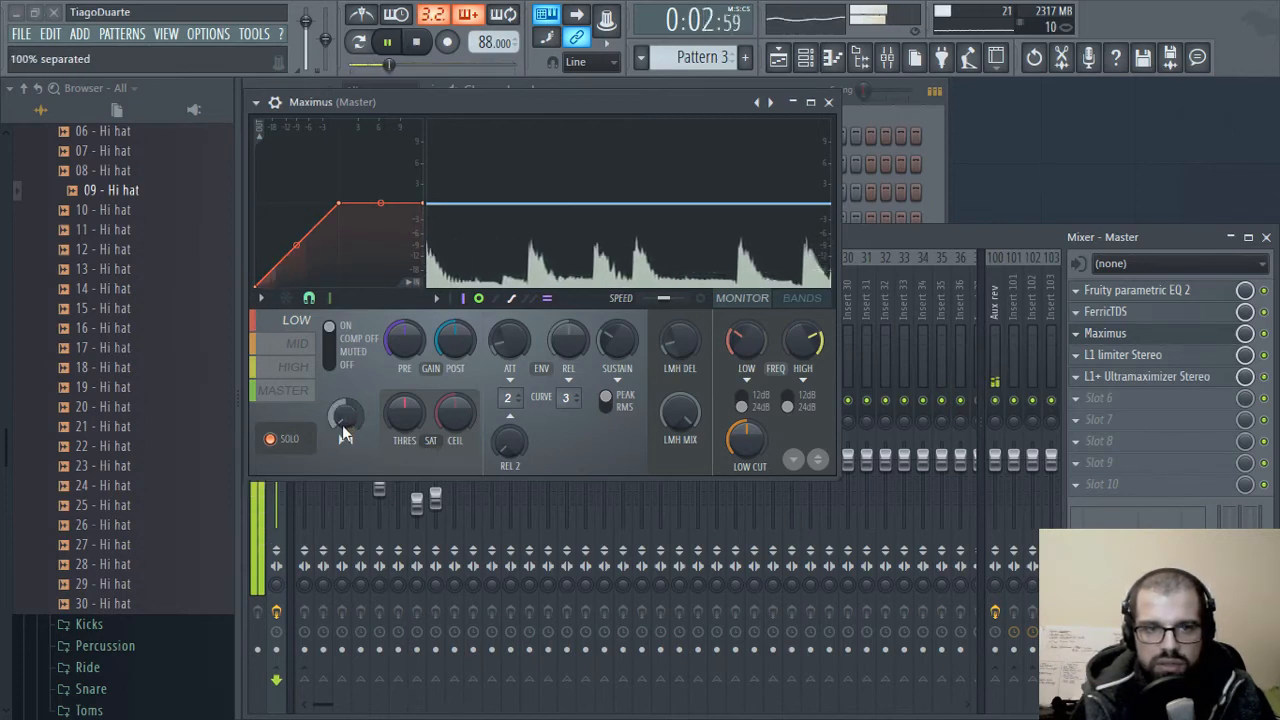
drag(342, 425, 342, 470)
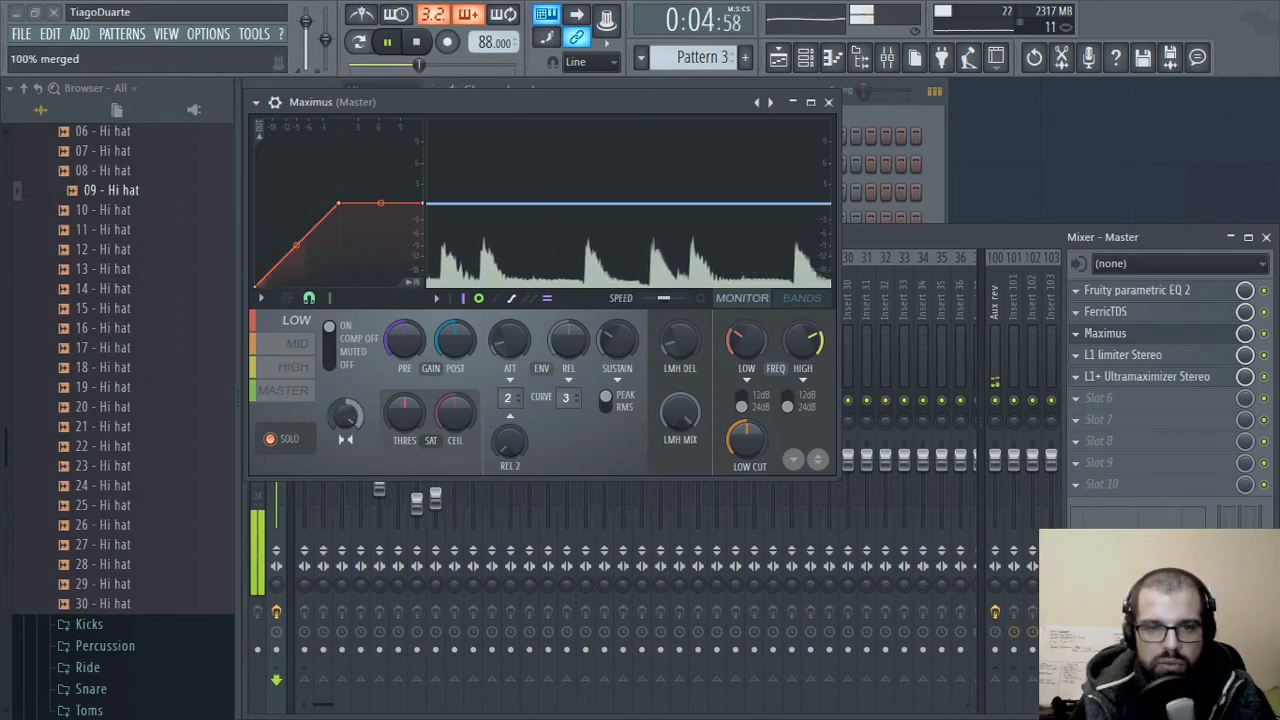
- Widen the stereo separation of Maximus's mid and high bands and close the plugin window
click(308, 347)
drag(344, 420, 344, 432)
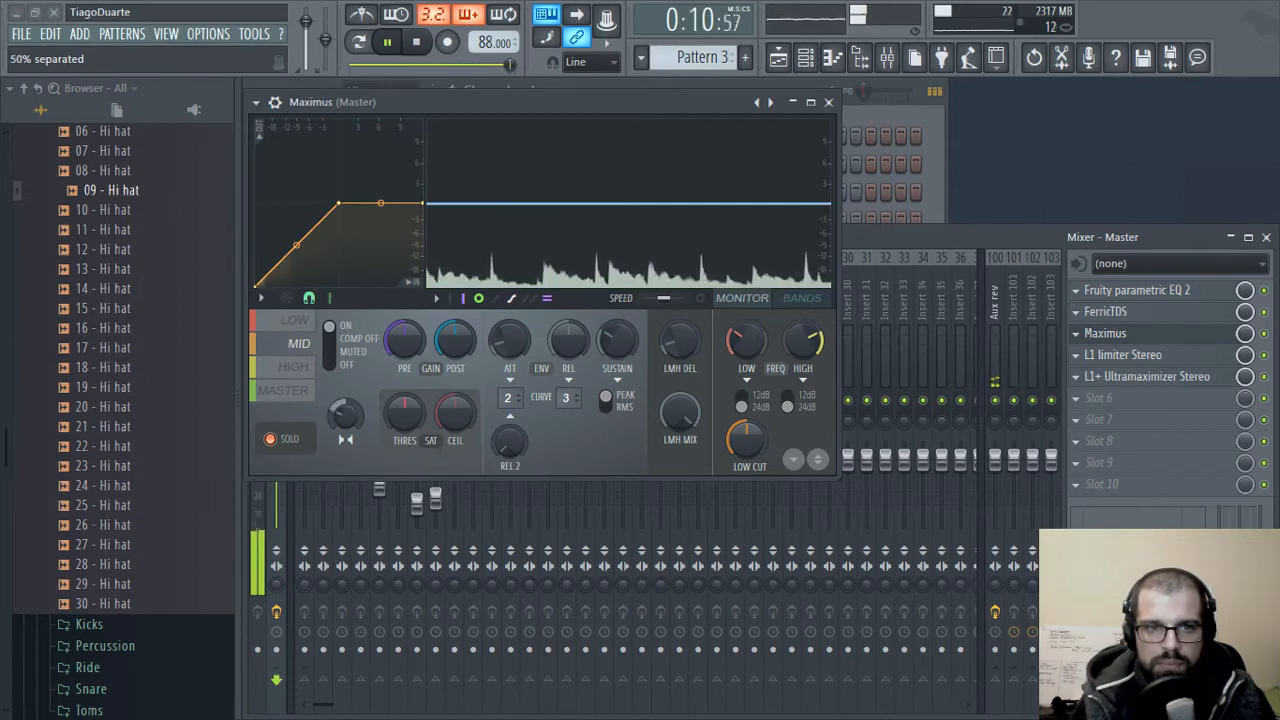
drag(345, 415, 345, 409)
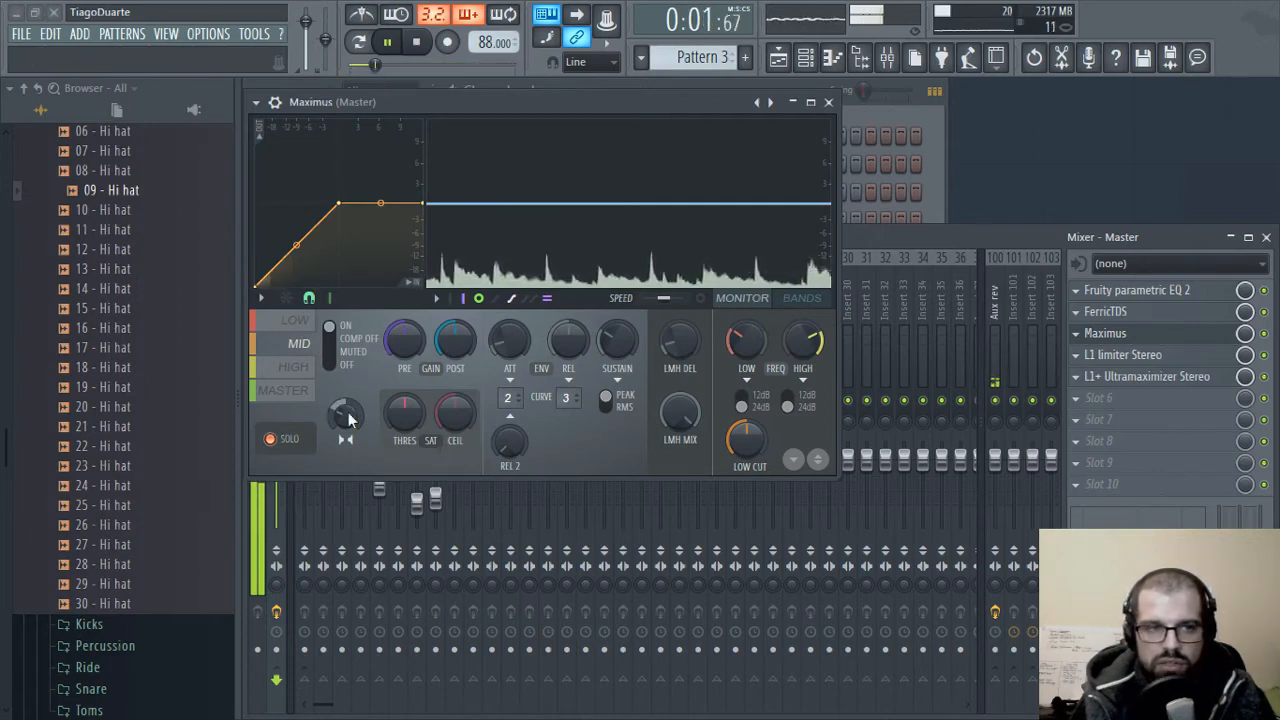
click(305, 374)
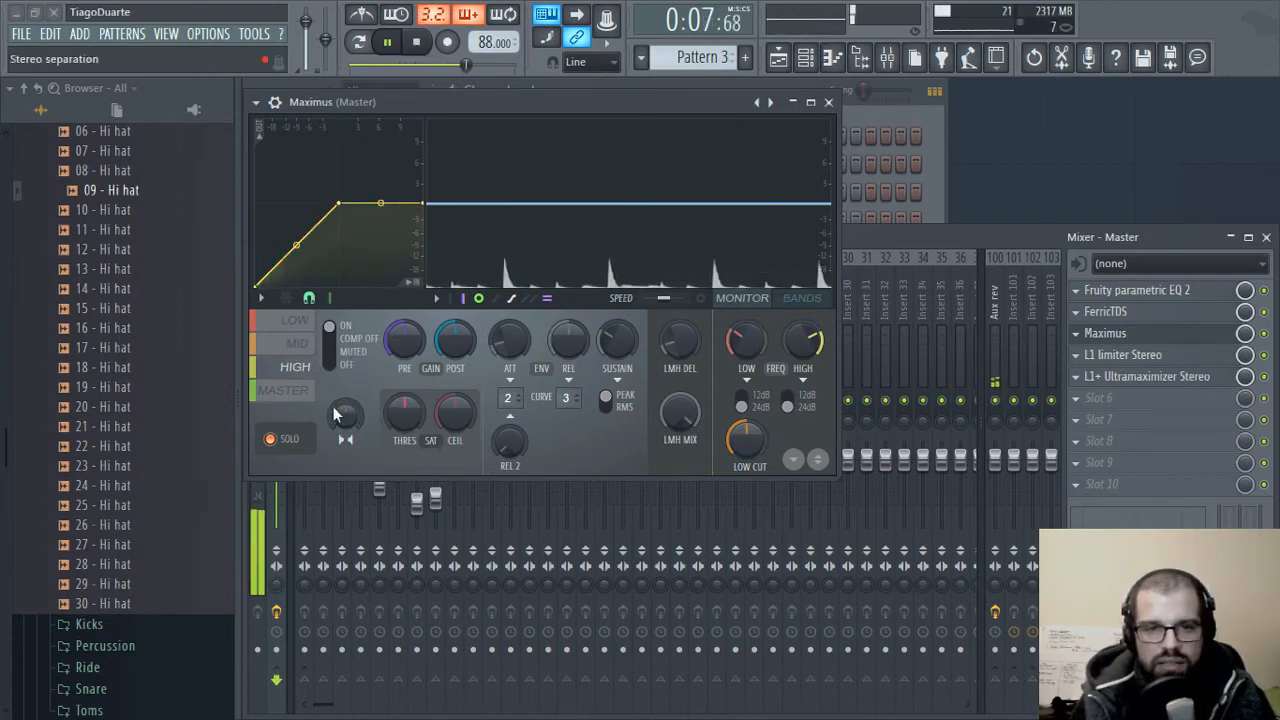
drag(348, 418, 345, 411)
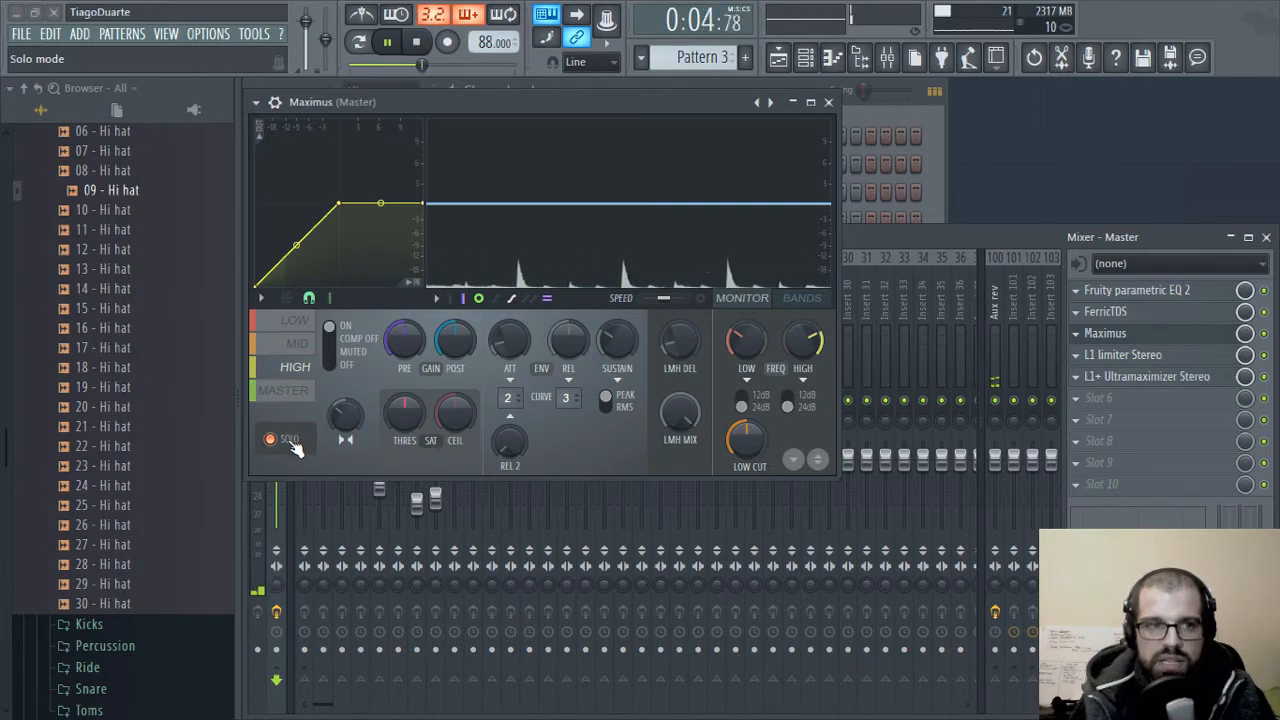
click(828, 102)
- Lower the threshold of the Master's L1 limiter Stereo to -5.3 dB and close the plugin window
click(1200, 357)
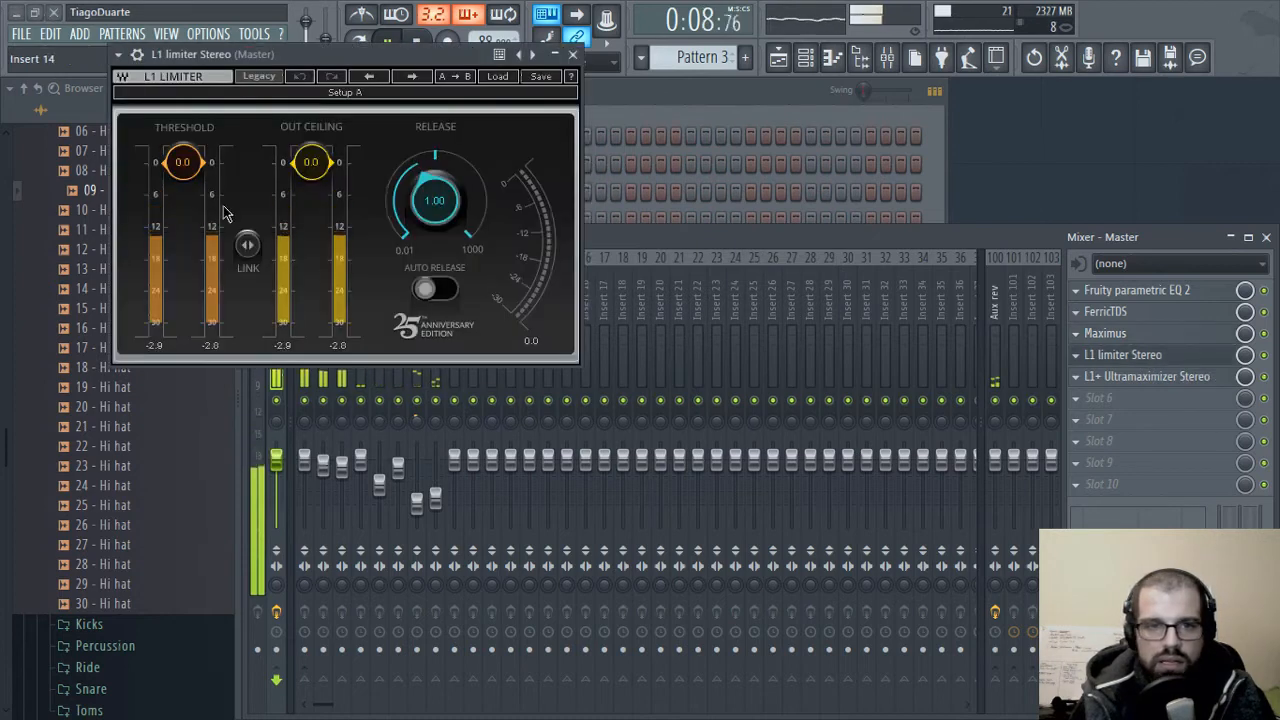
drag(183, 163, 183, 184)
drag(283, 57, 686, 150)
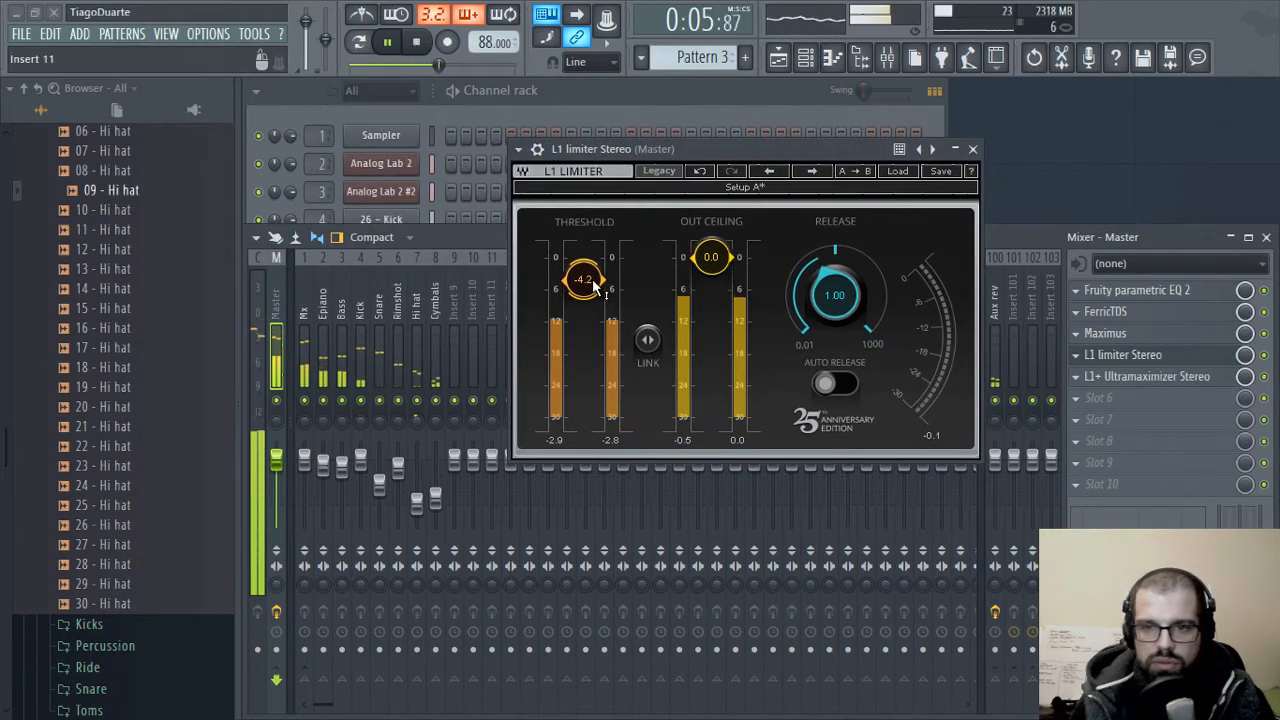
drag(584, 281, 584, 290)
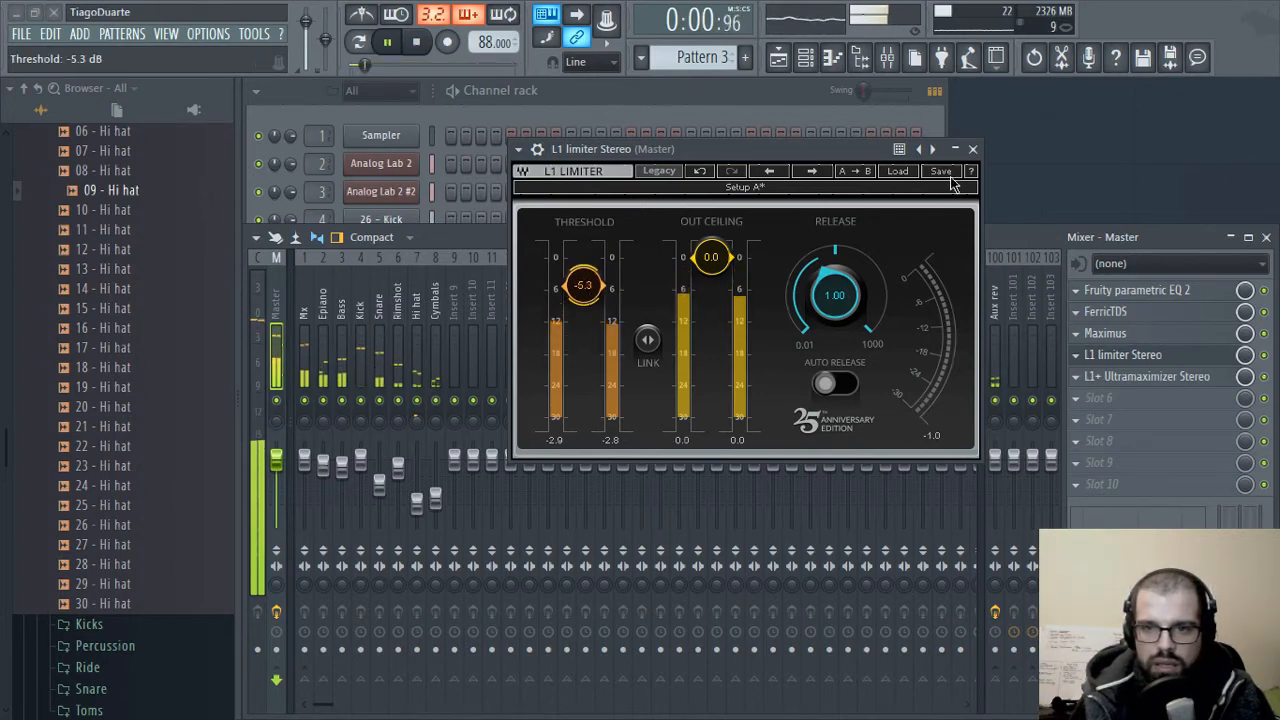
click(972, 149)
- Add a new Analog Lab 2 instrument channel to the channel rack and close its plugin window
click(306, 300)
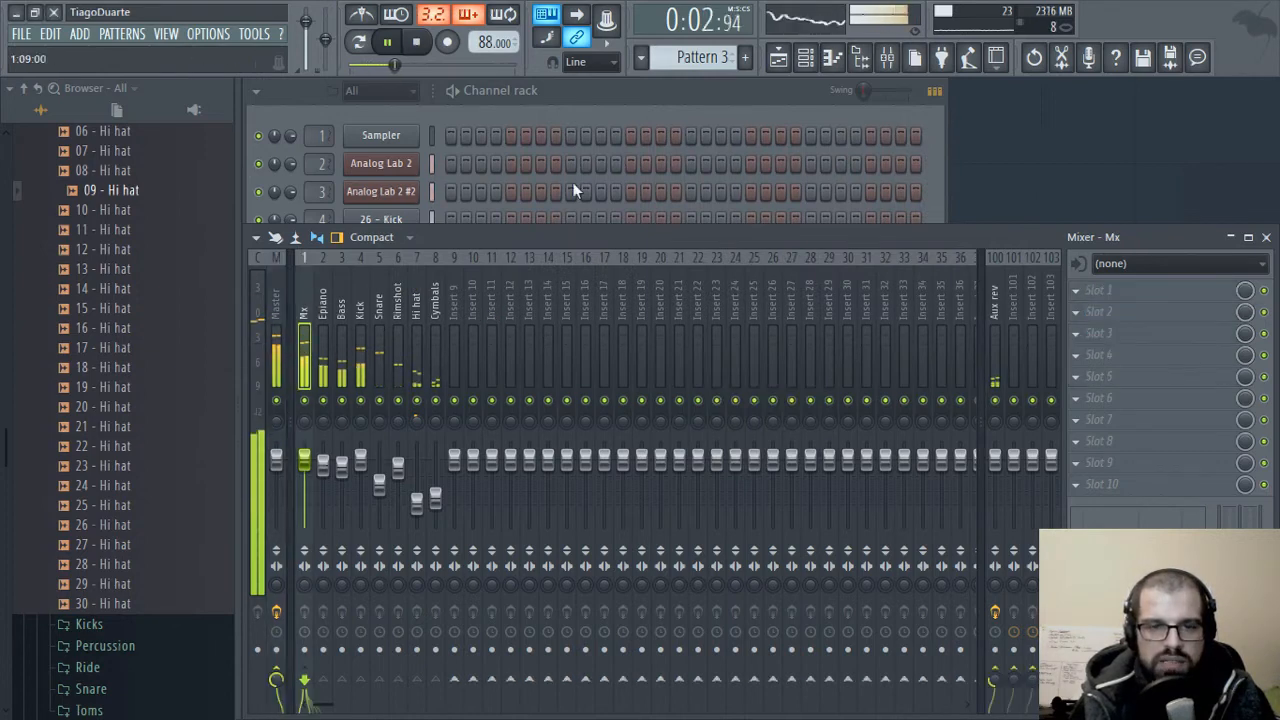
click(595, 100)
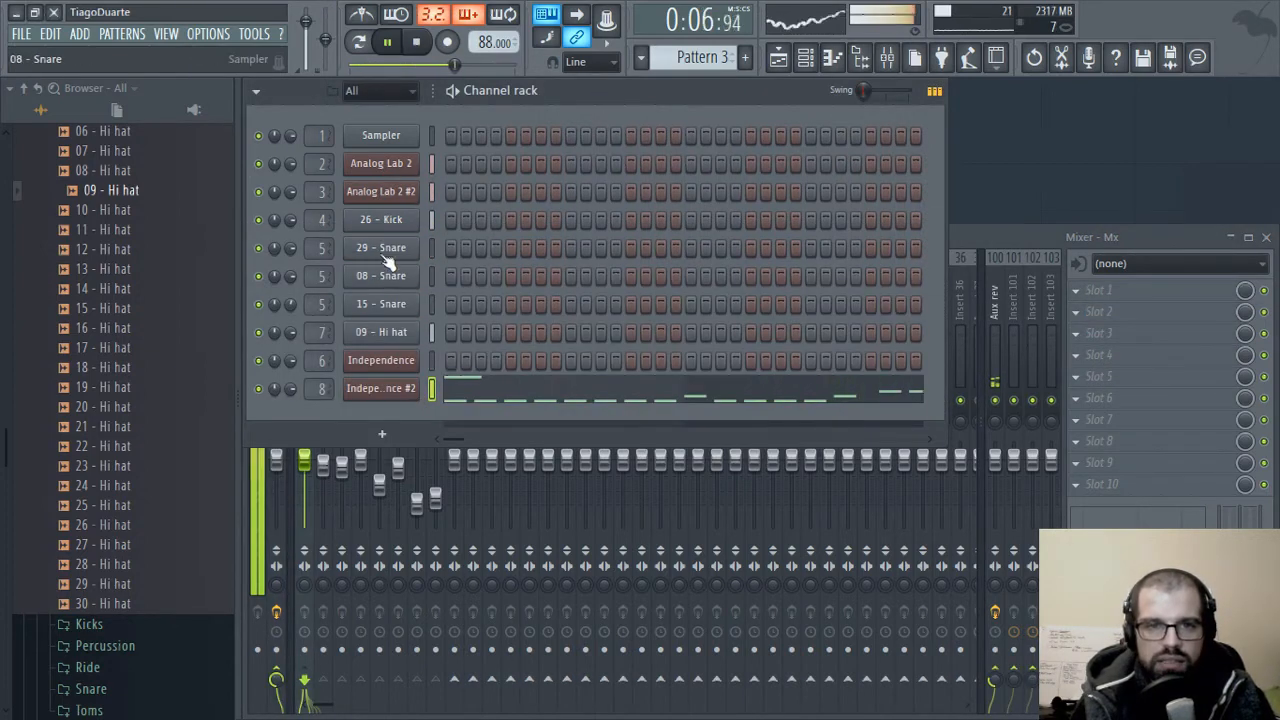
click(380, 434)
mouse_move(431, 458)
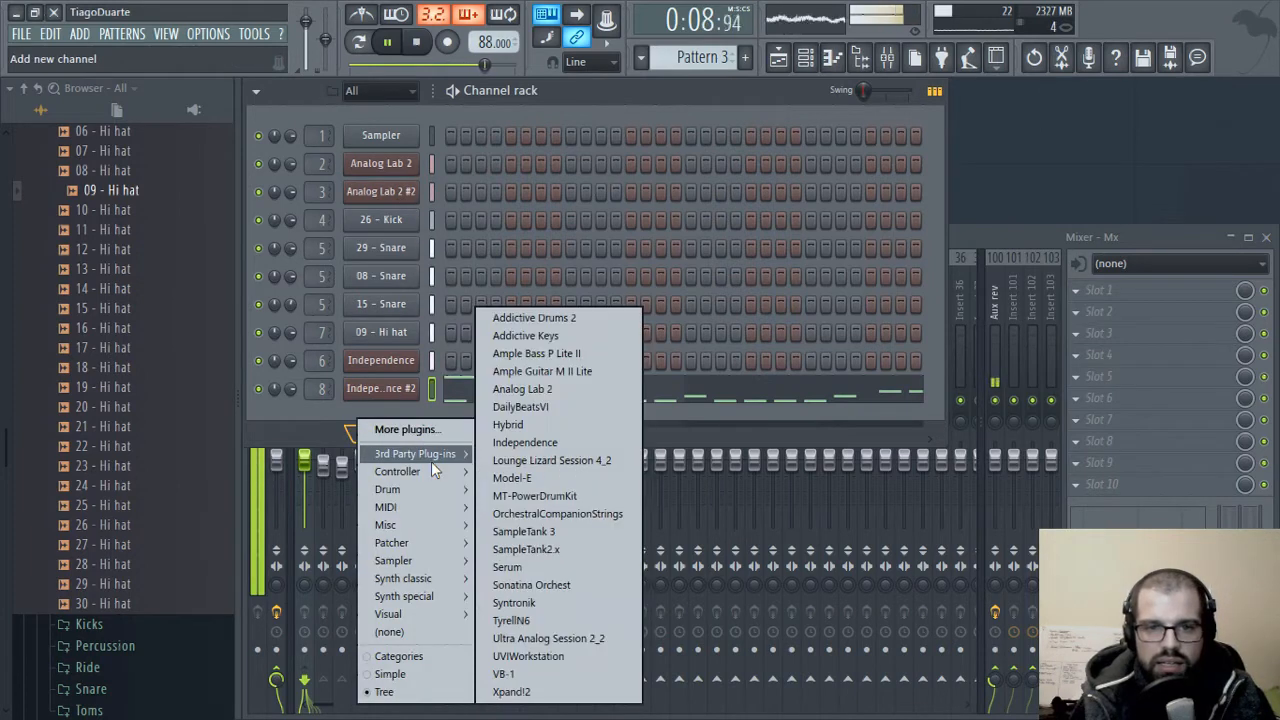
click(532, 389)
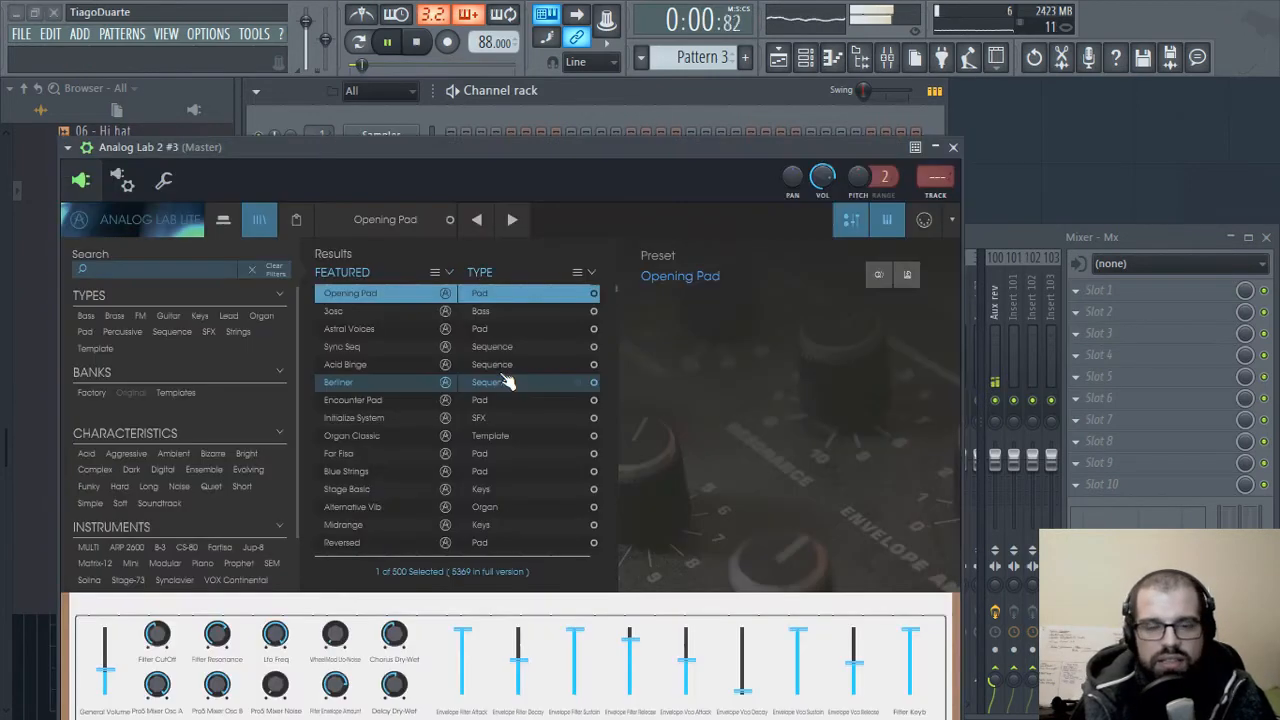
click(953, 148)
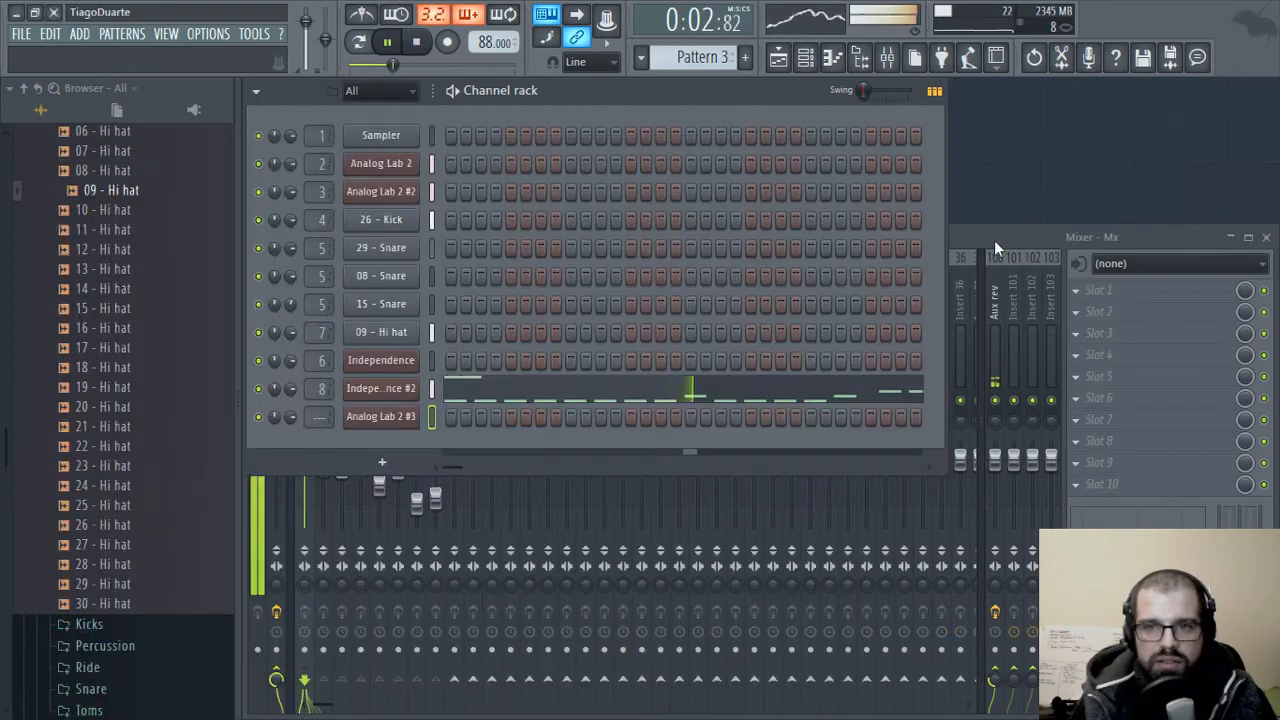
- Route the Analog Lab 2 #3 channel to mixer track 9 and lower that track's fader to about -3.1 dB
click(994, 240)
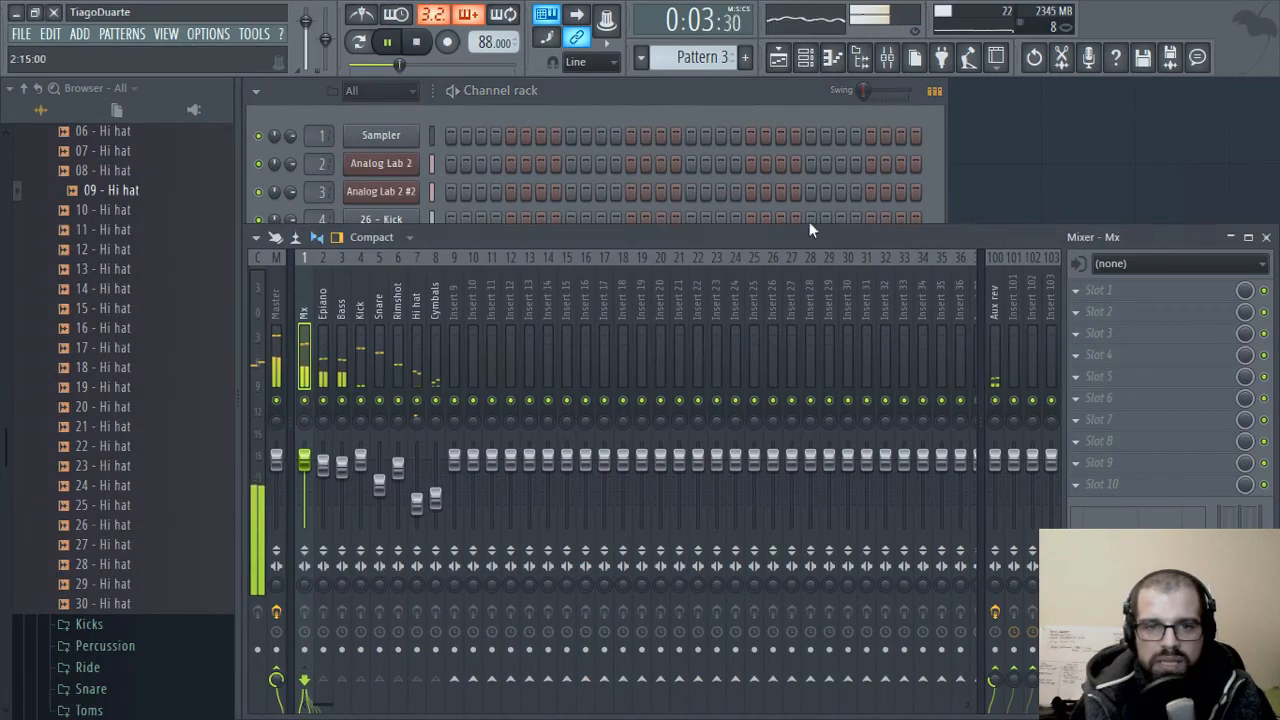
click(276, 298)
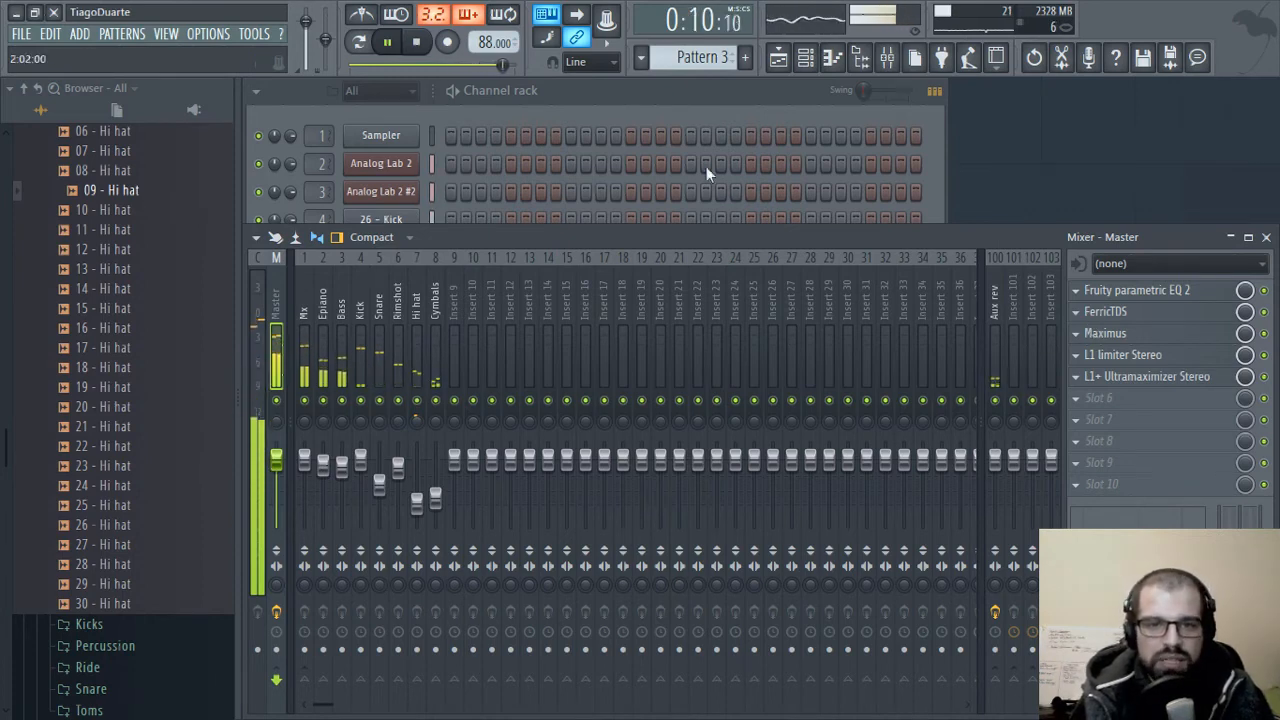
click(653, 98)
click(395, 427)
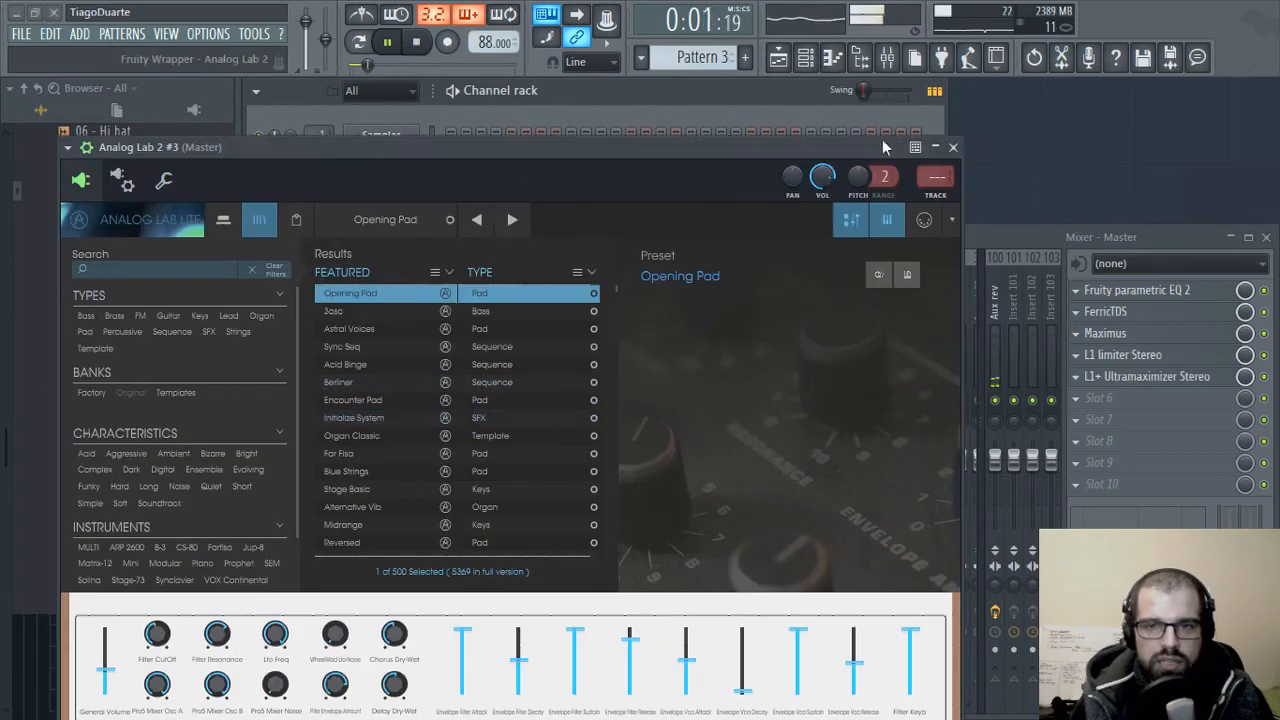
click(955, 146)
scroll(320, 417, up, 9)
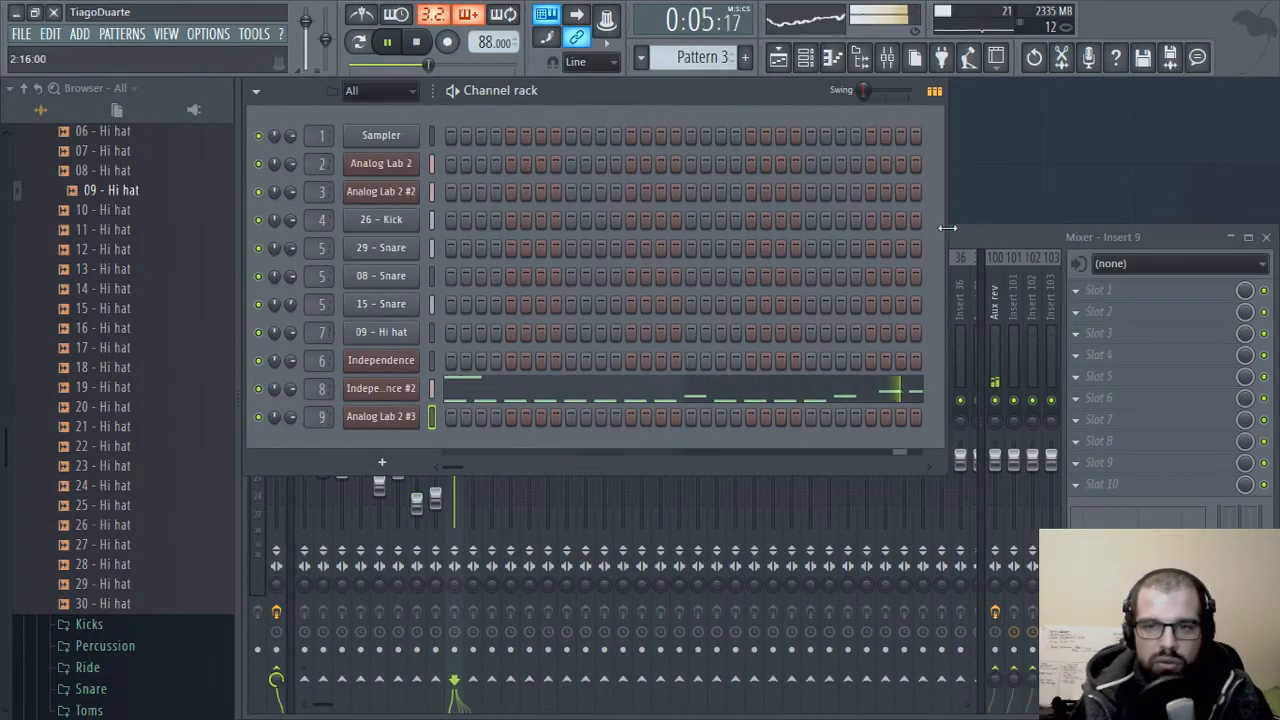
click(1010, 238)
drag(456, 463, 456, 465)
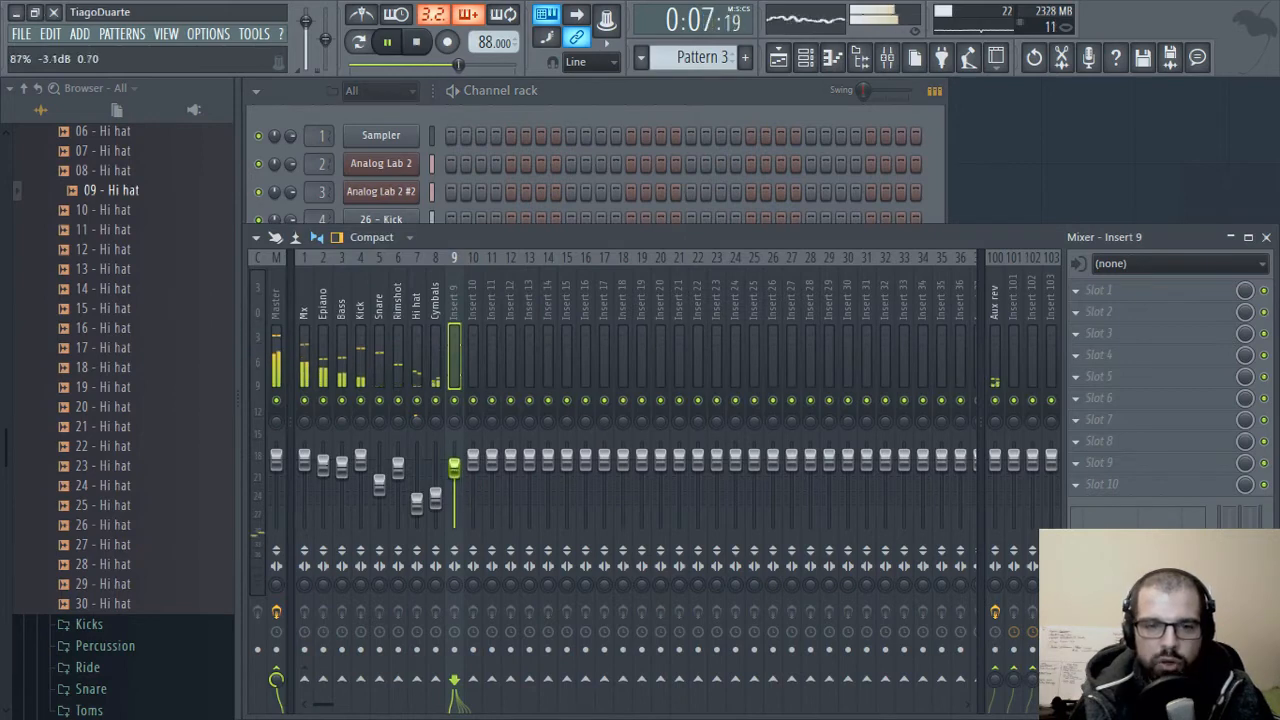
- Filter the Analog Lab 2 #3 presets by the Guitar type, try India and load Acoust Pluck
click(583, 126)
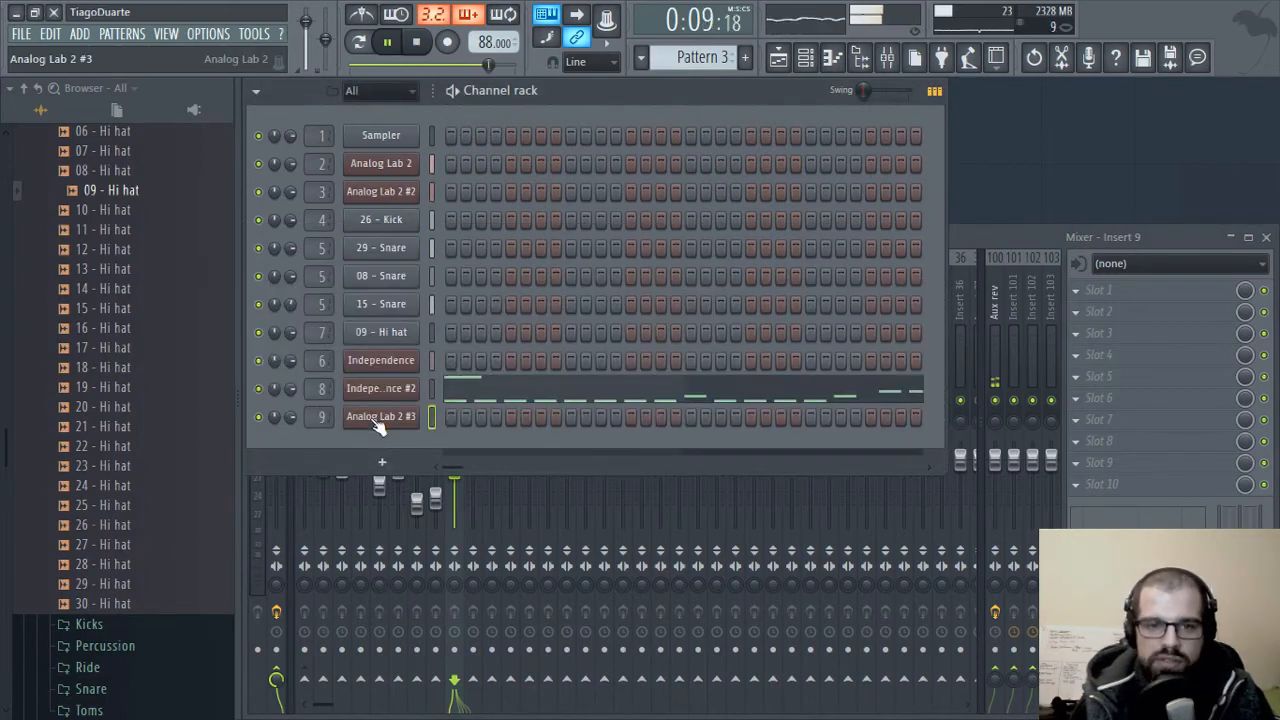
click(383, 422)
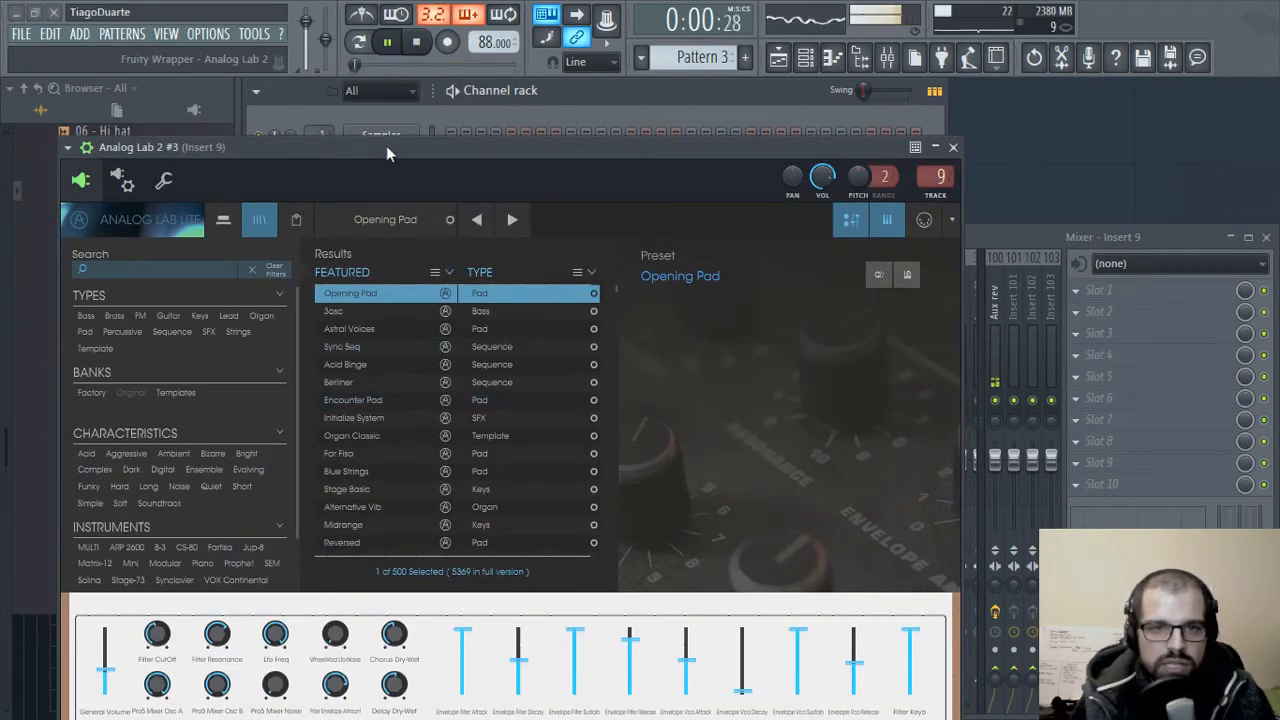
drag(386, 149, 613, 54)
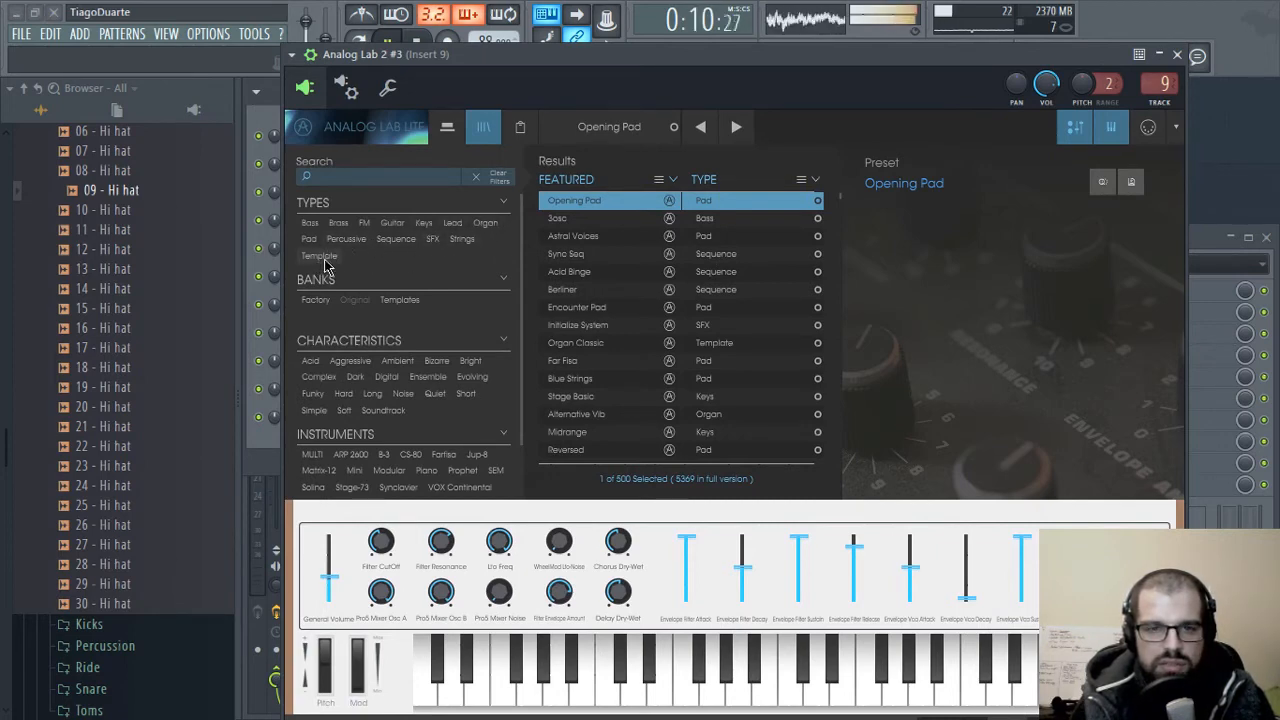
click(393, 223)
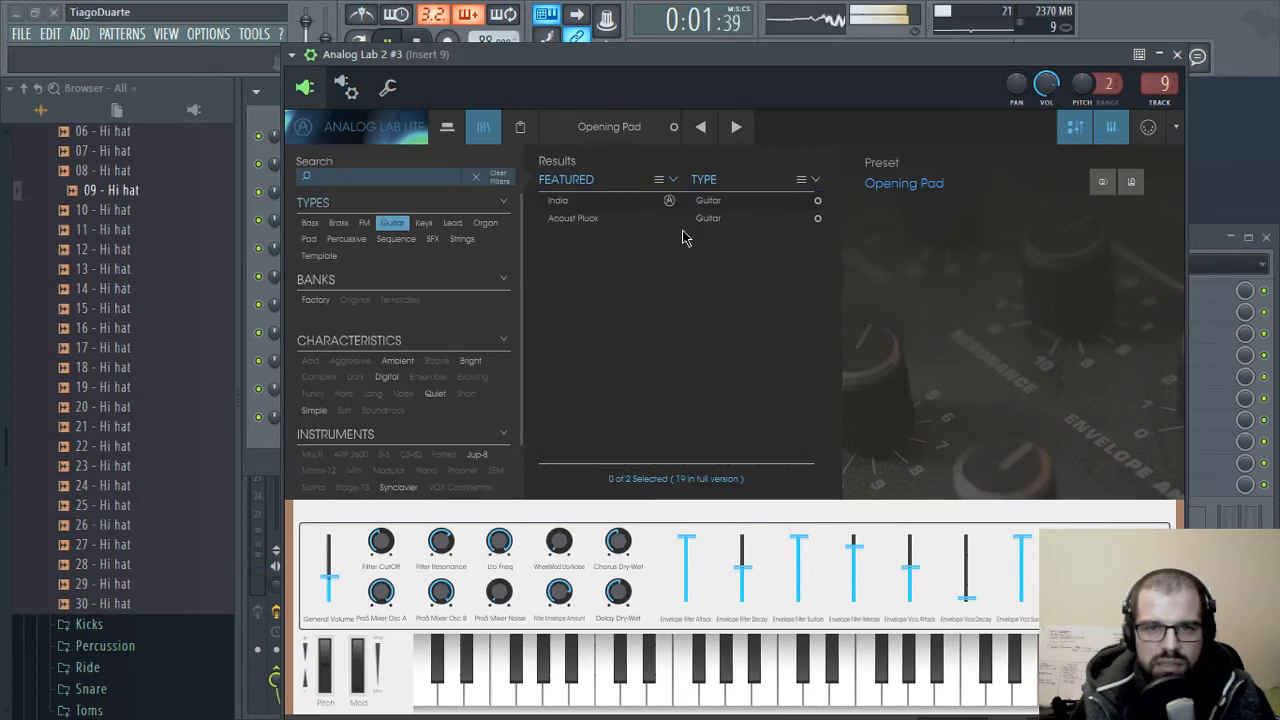
click(560, 200)
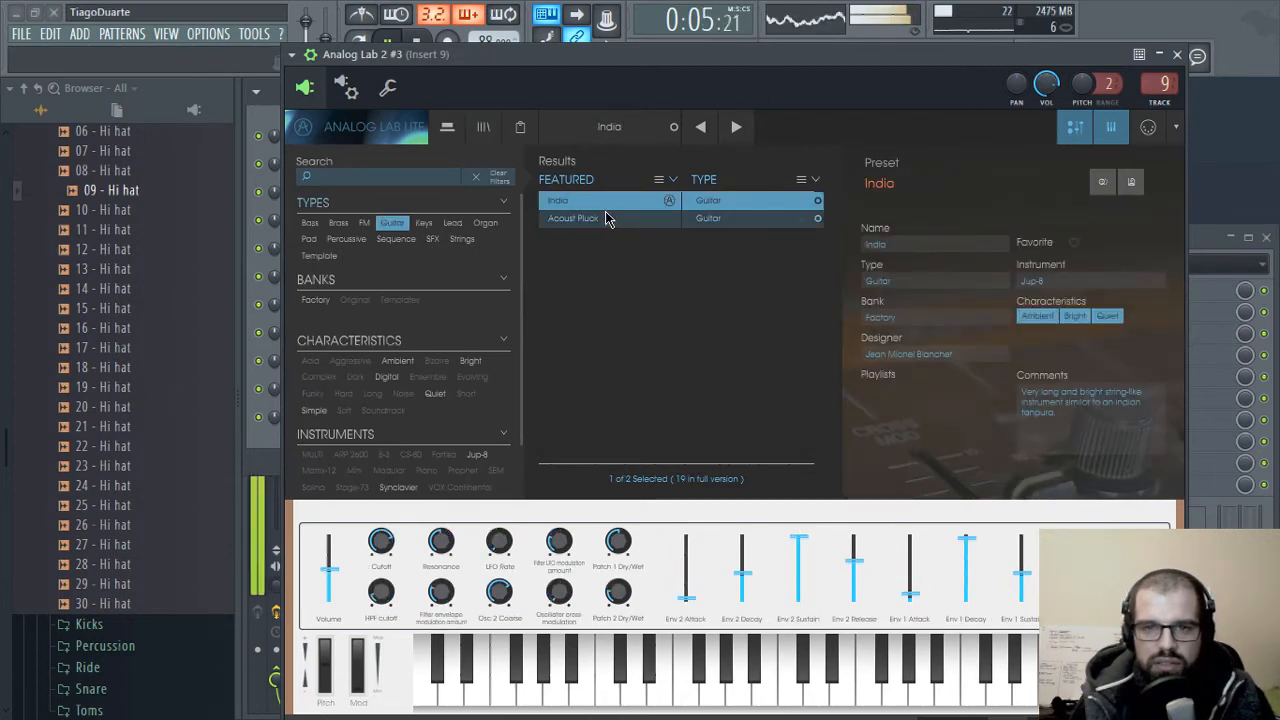
click(575, 220)
- Play several notes to audition the Acoust Pluck guitar preset over the looping beat
key(z)
key(d)
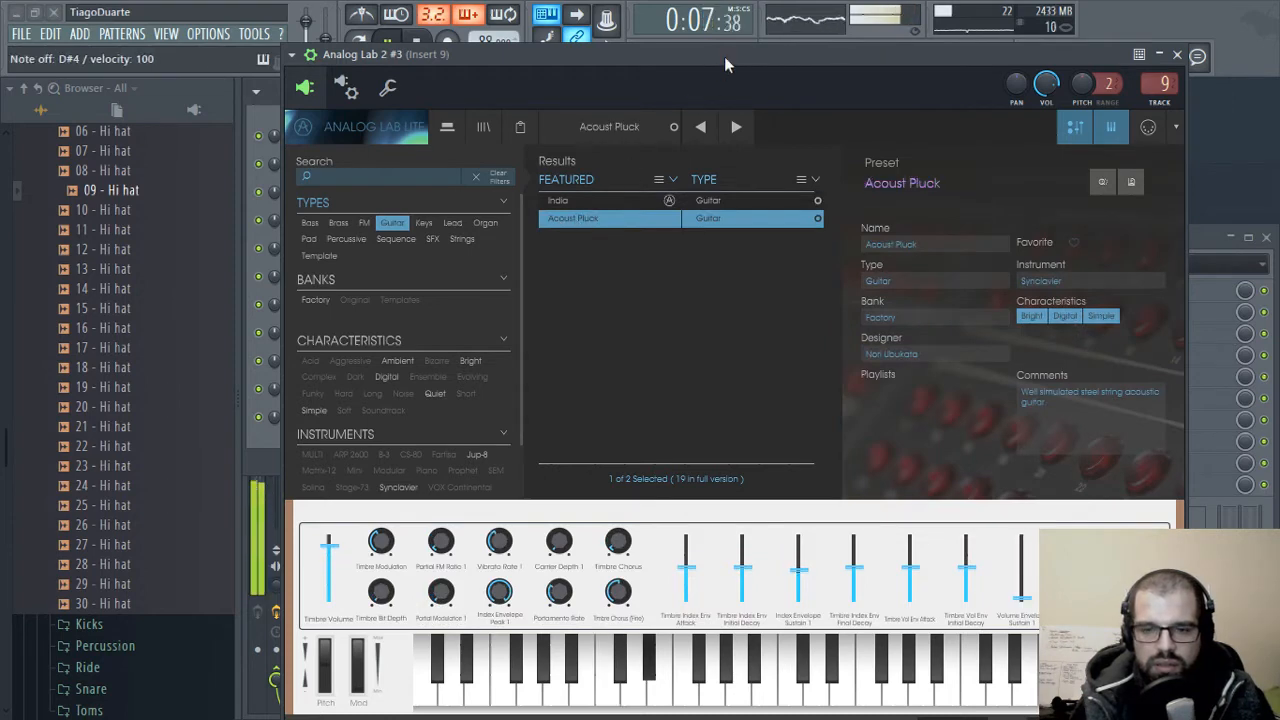
key(b)
key(z)
key(v)
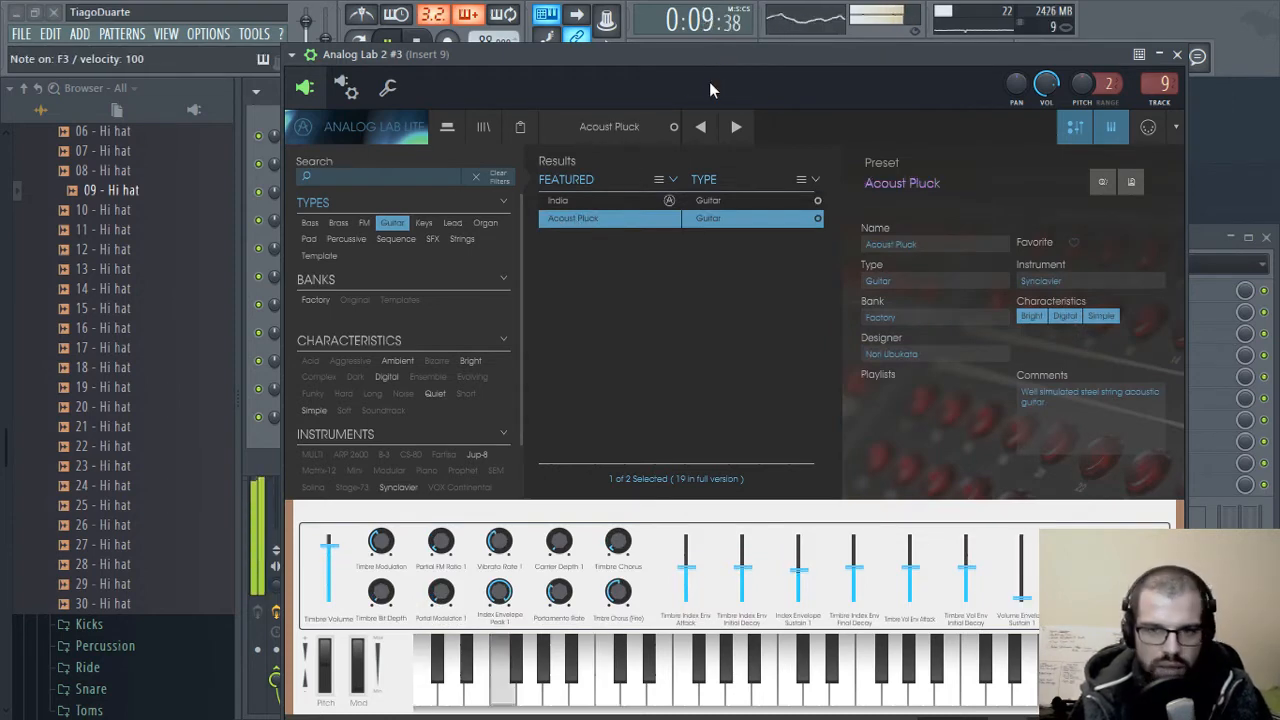
key(d)
key(z)
click(564, 64)
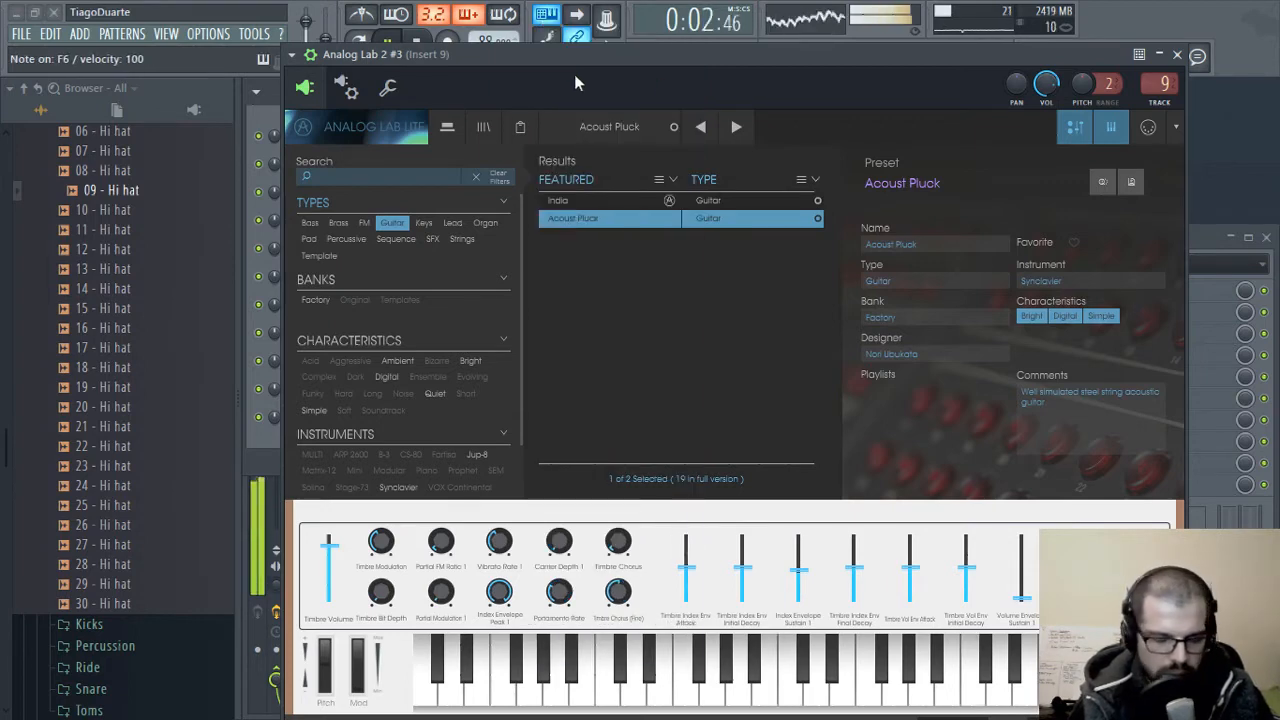
- Close the plugin window, lower mixer track 9's fader to about -11 dB and route the track only to the Mx bus
click(1177, 54)
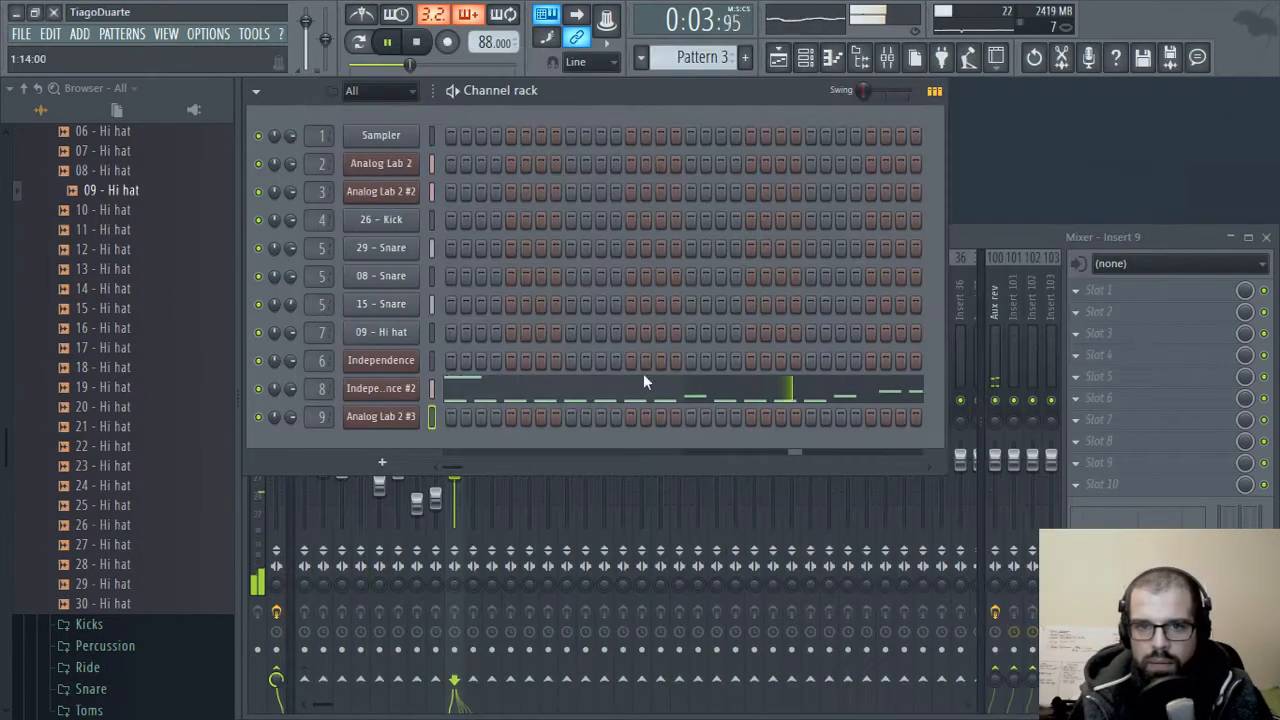
click(964, 247)
drag(454, 470, 454, 490)
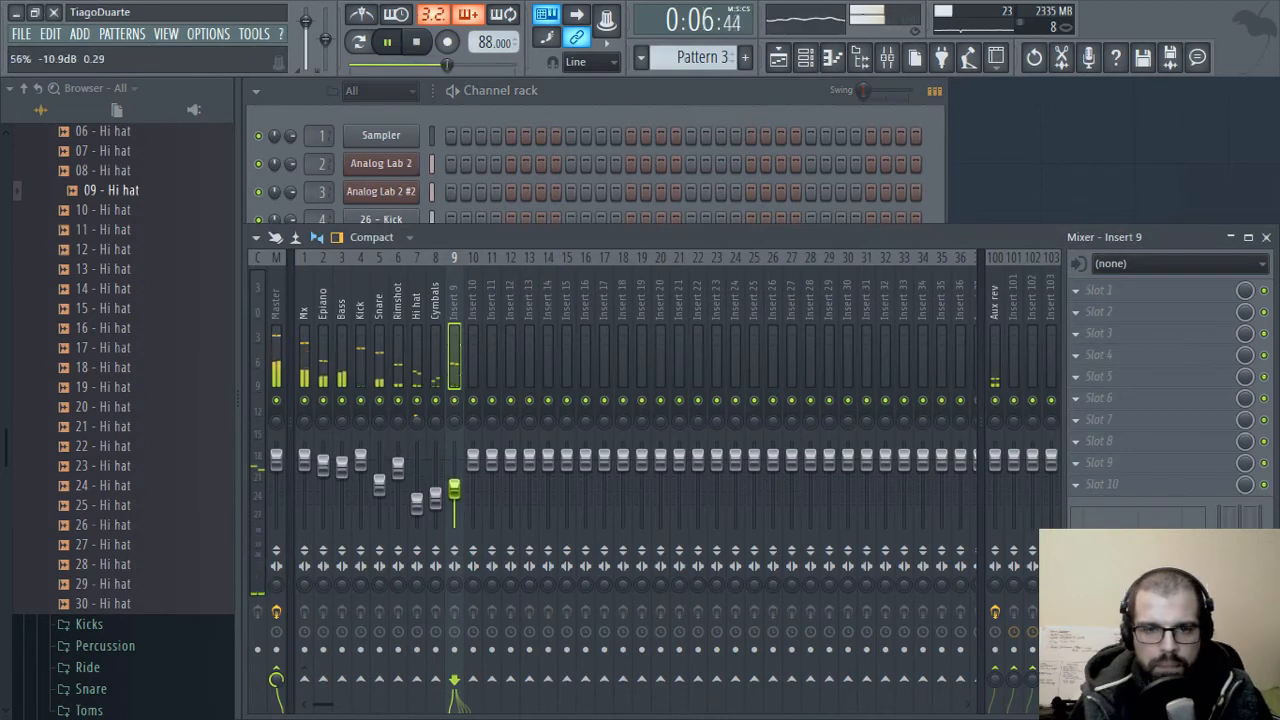
right_click(307, 684)
click(362, 648)
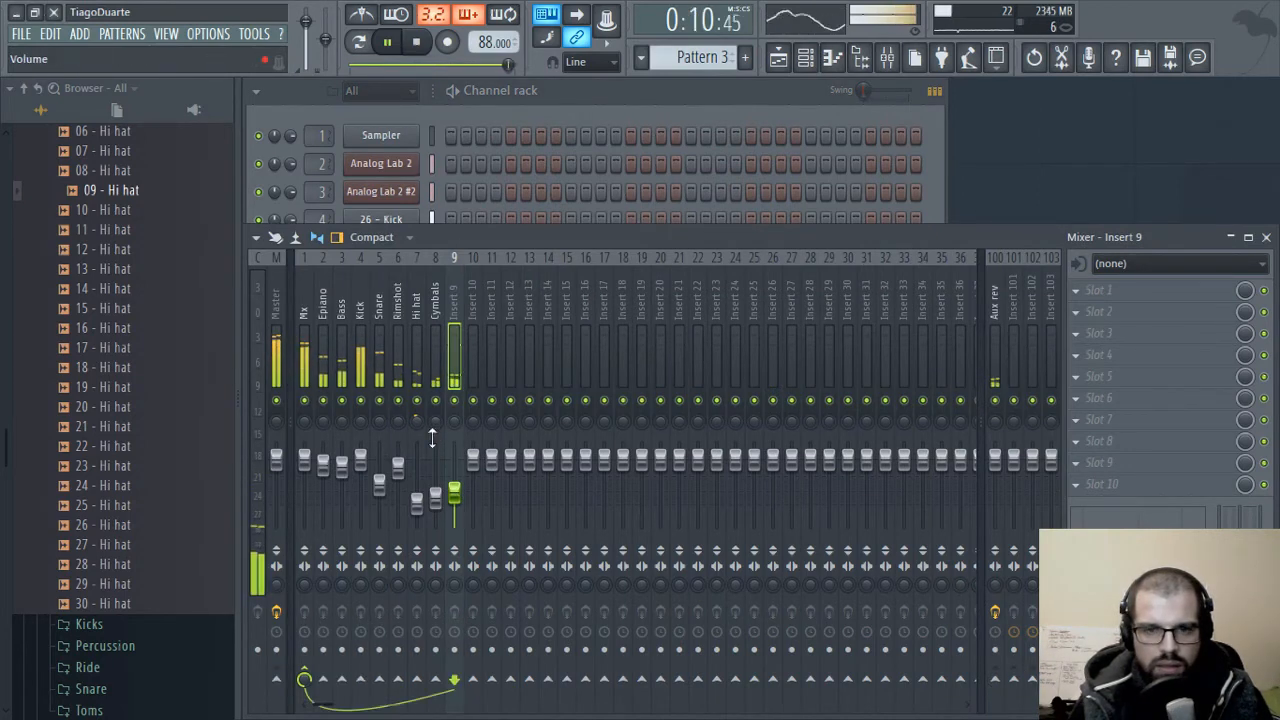
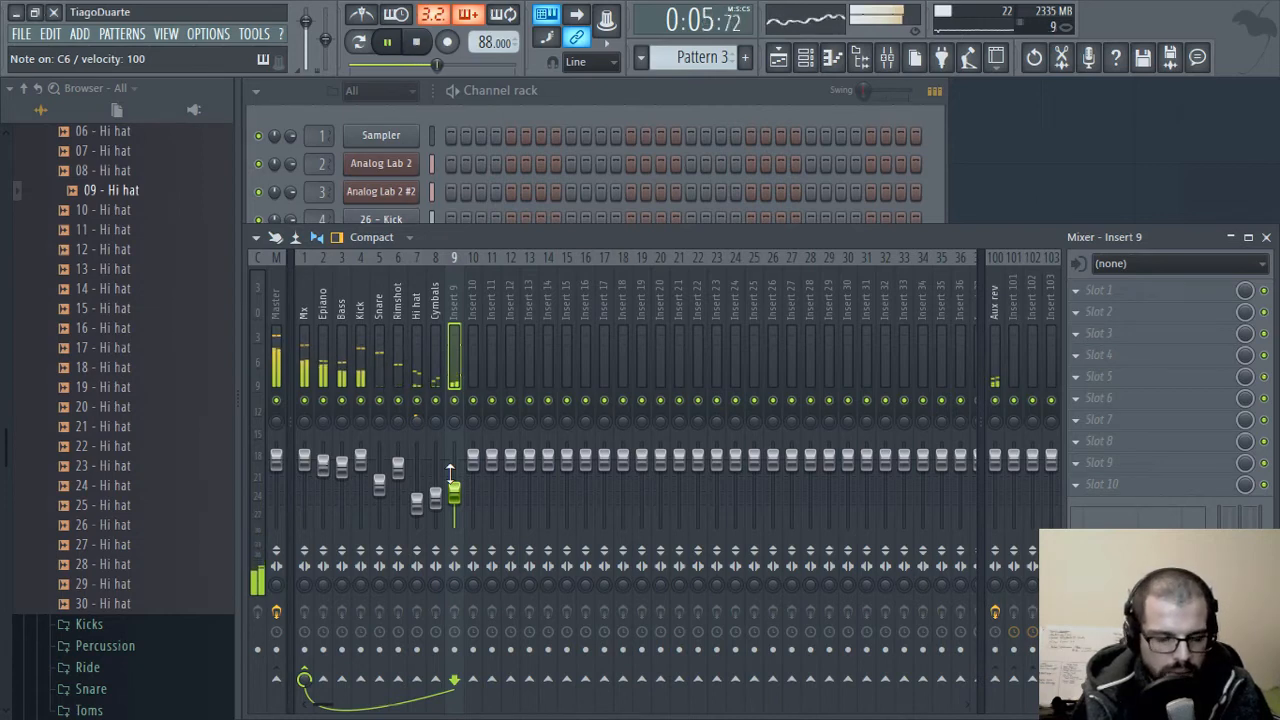
- Stop playback, switch to the empty Pattern 4 and dump the score log into it
key(space)
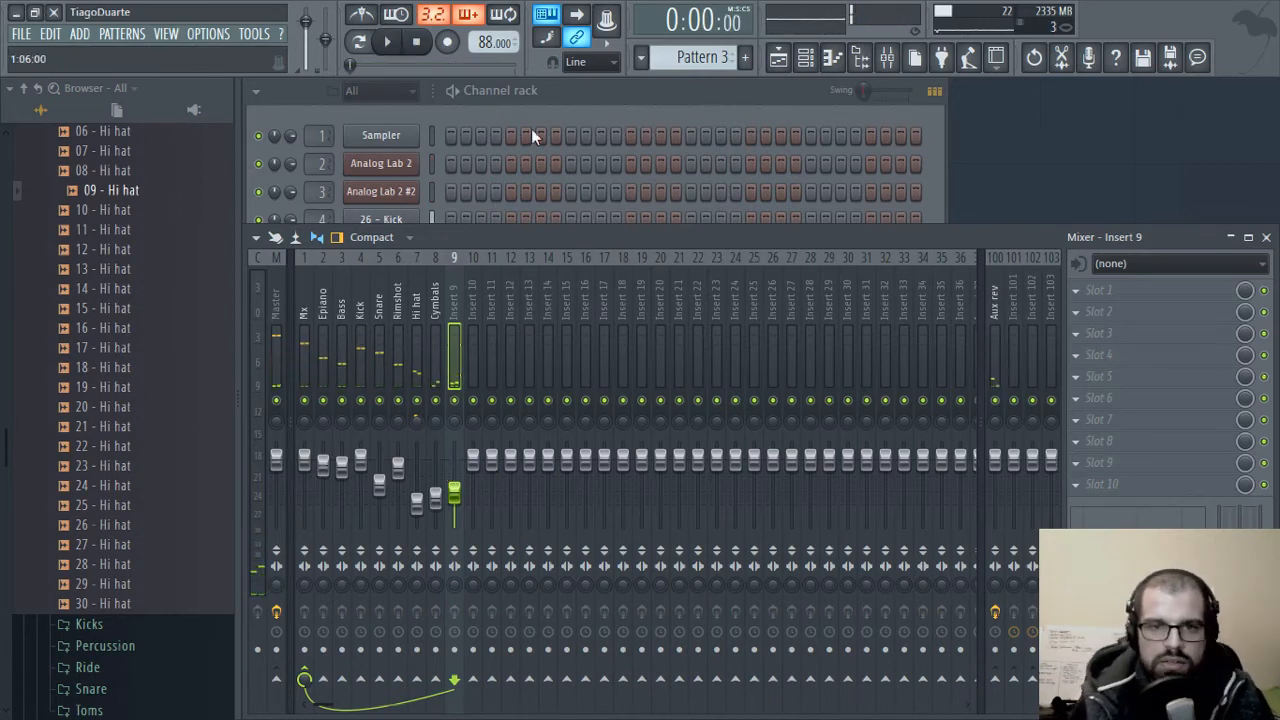
click(571, 90)
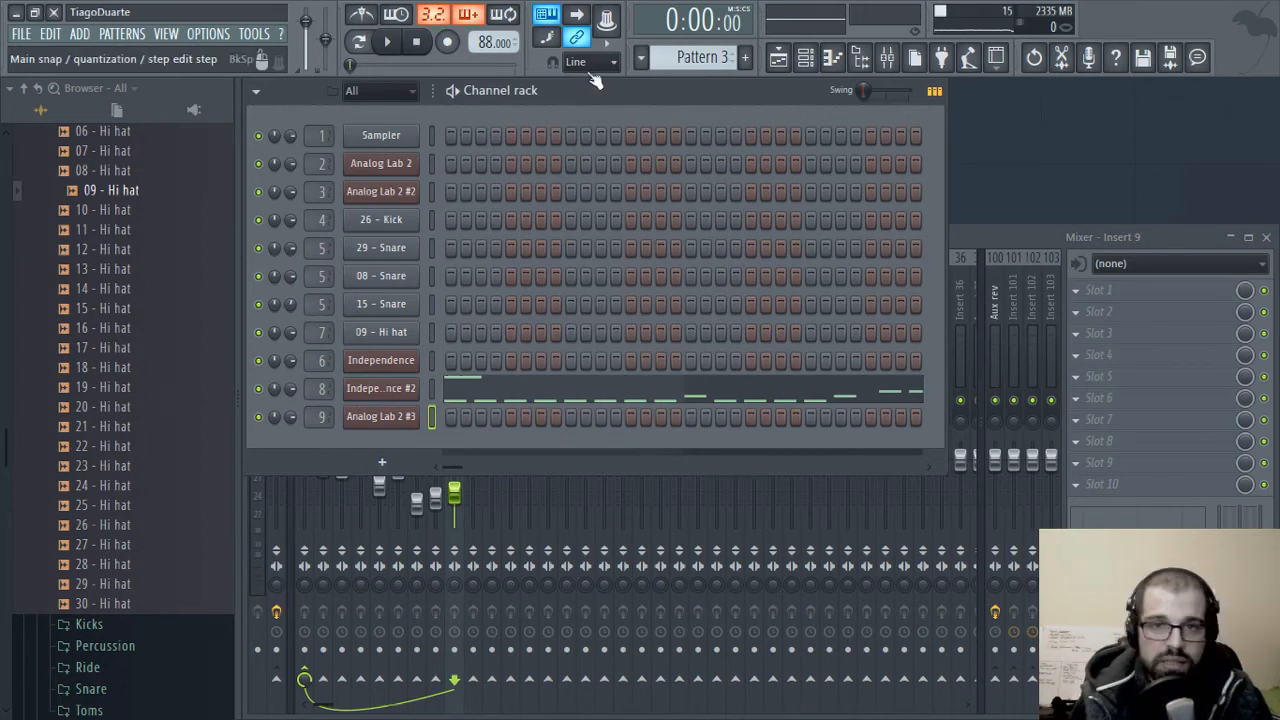
scroll(684, 60, down, 1)
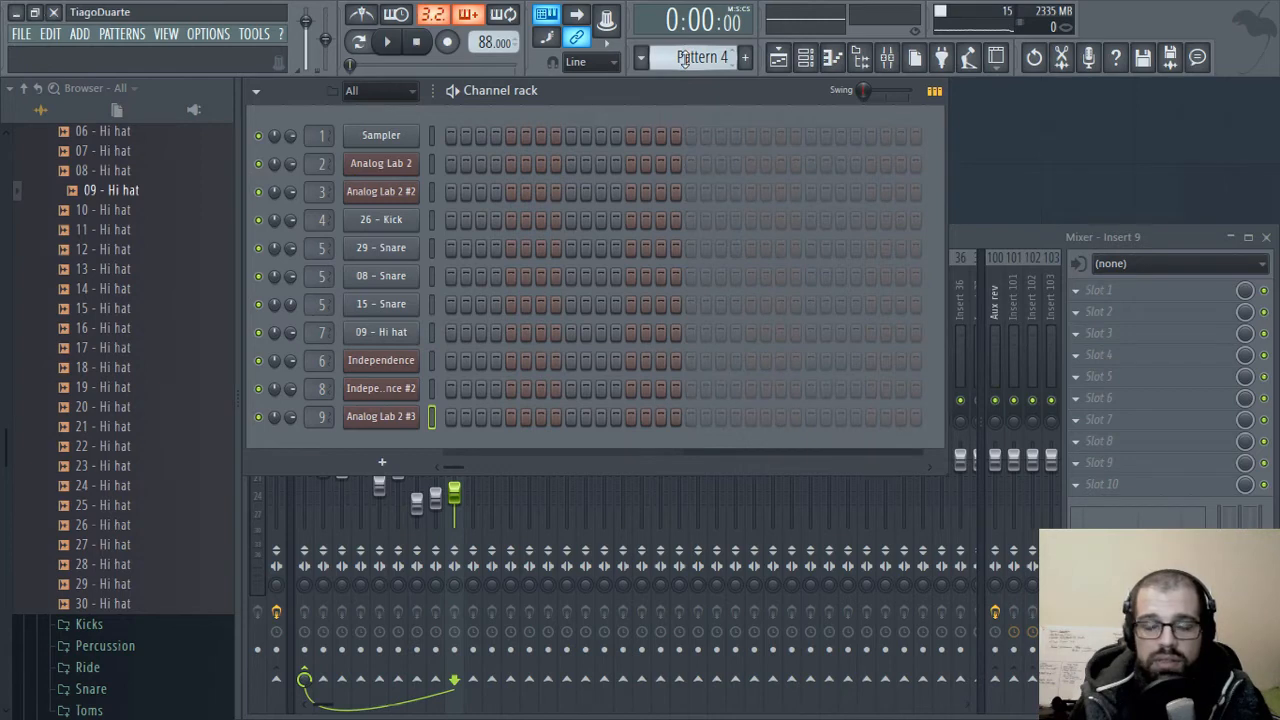
right_click(418, 417)
click(506, 419)
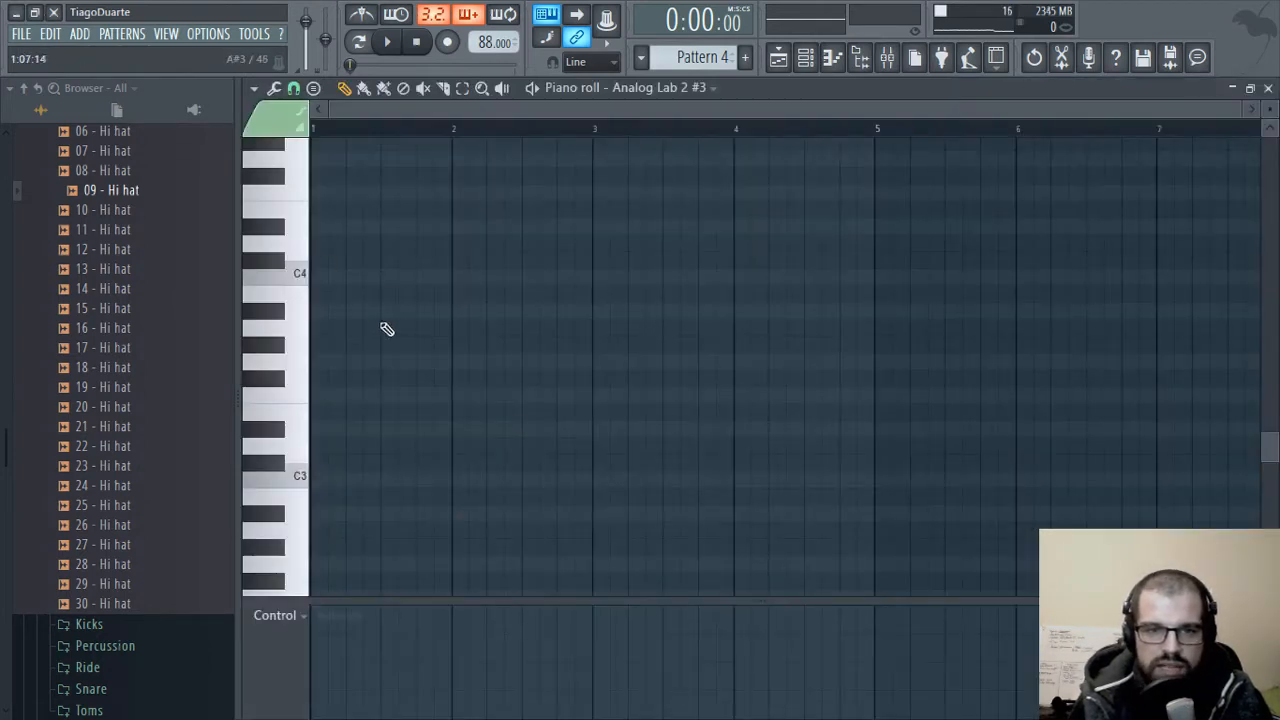
click(1268, 88)
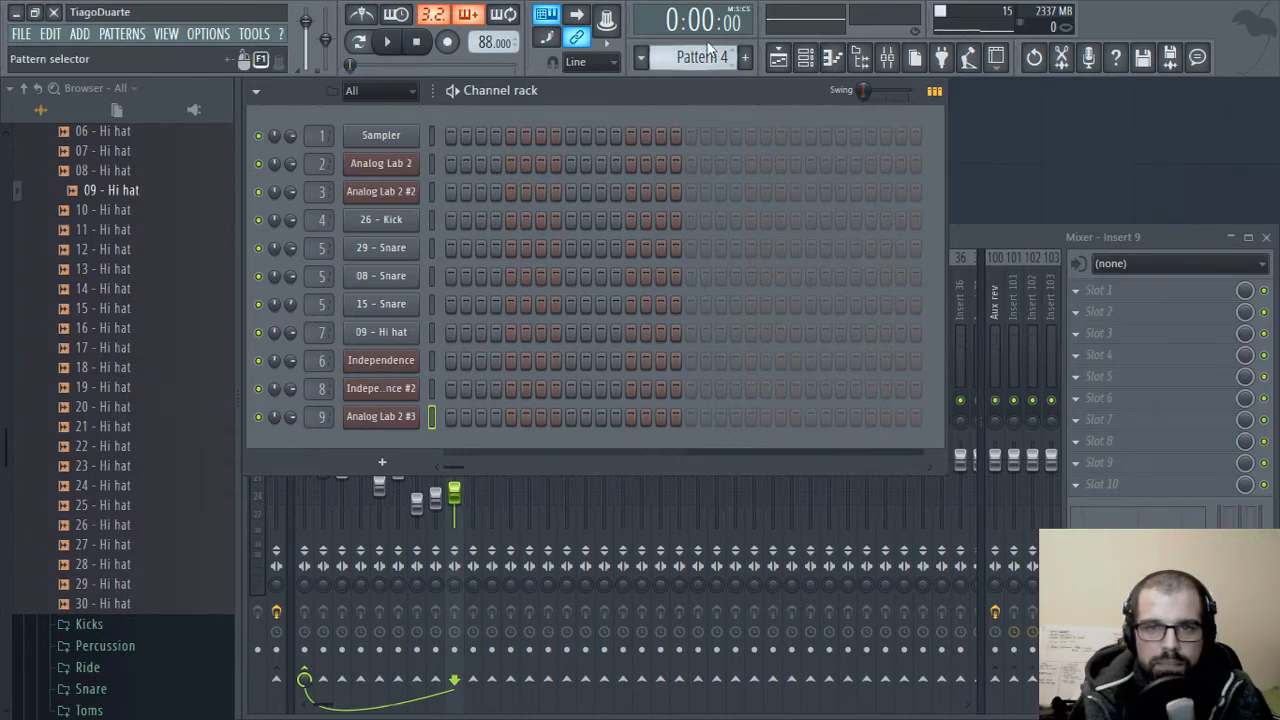
click(254, 34)
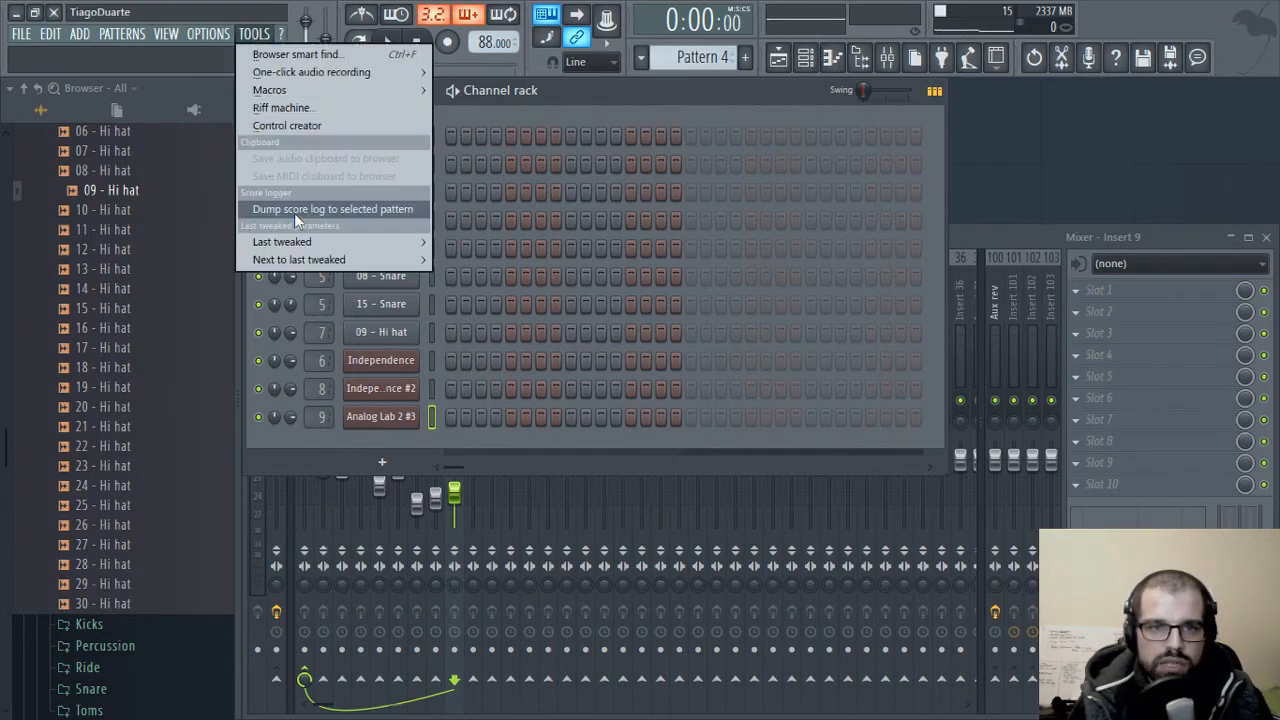
click(332, 209)
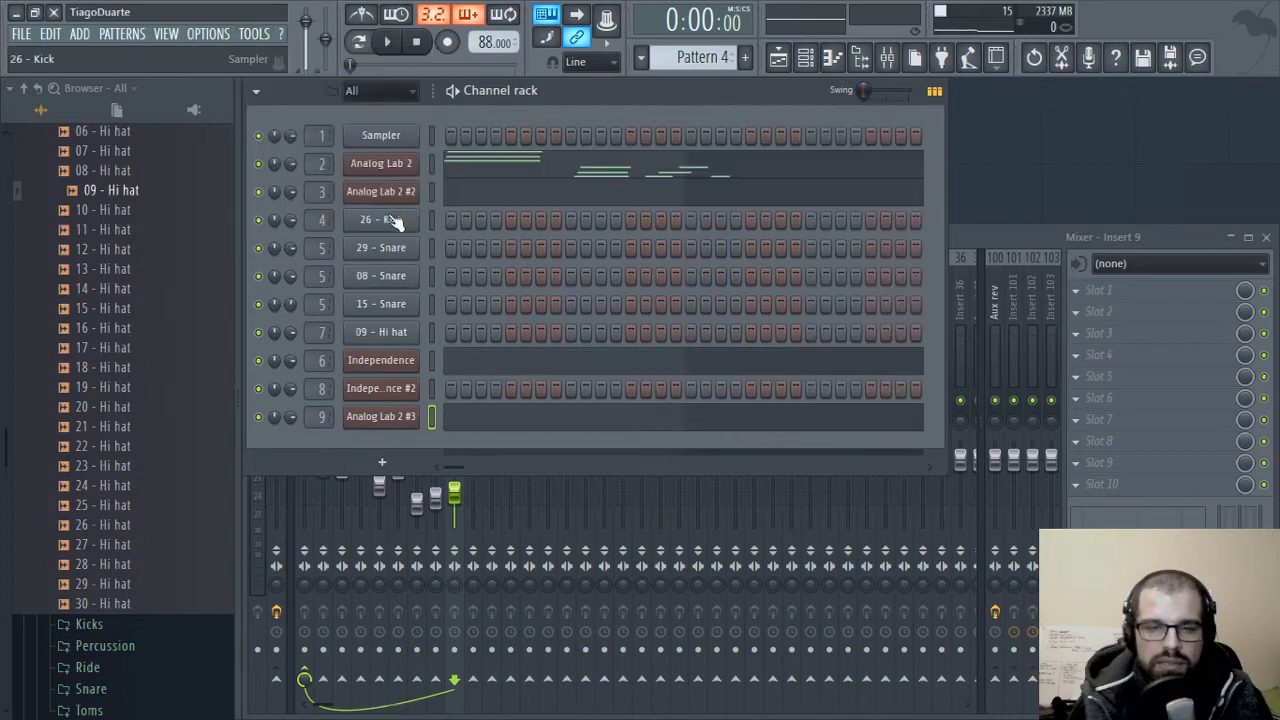
- Find the played guitar notes in the Analog Lab 2 #3 piano roll and select those from bar 39 to bar 53
key(F7)
scroll(829, 457, down, 9)
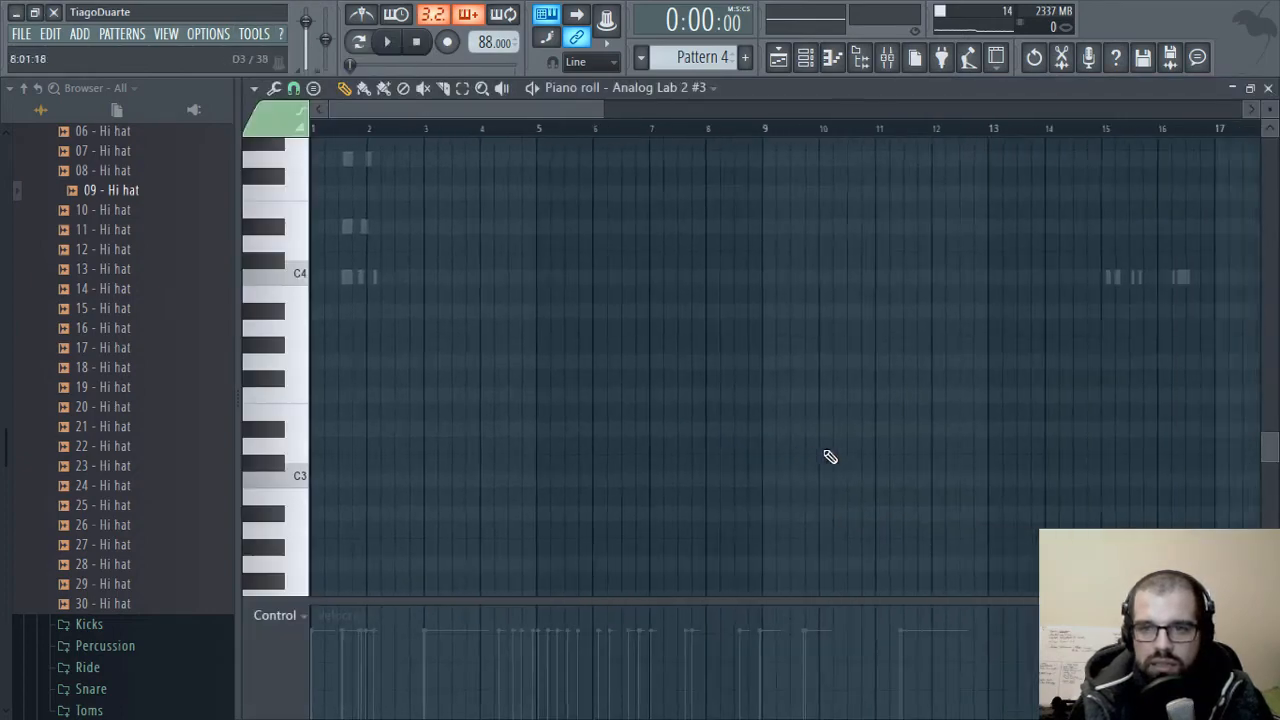
scroll(992, 487, up, 1)
scroll(906, 489, up, 5)
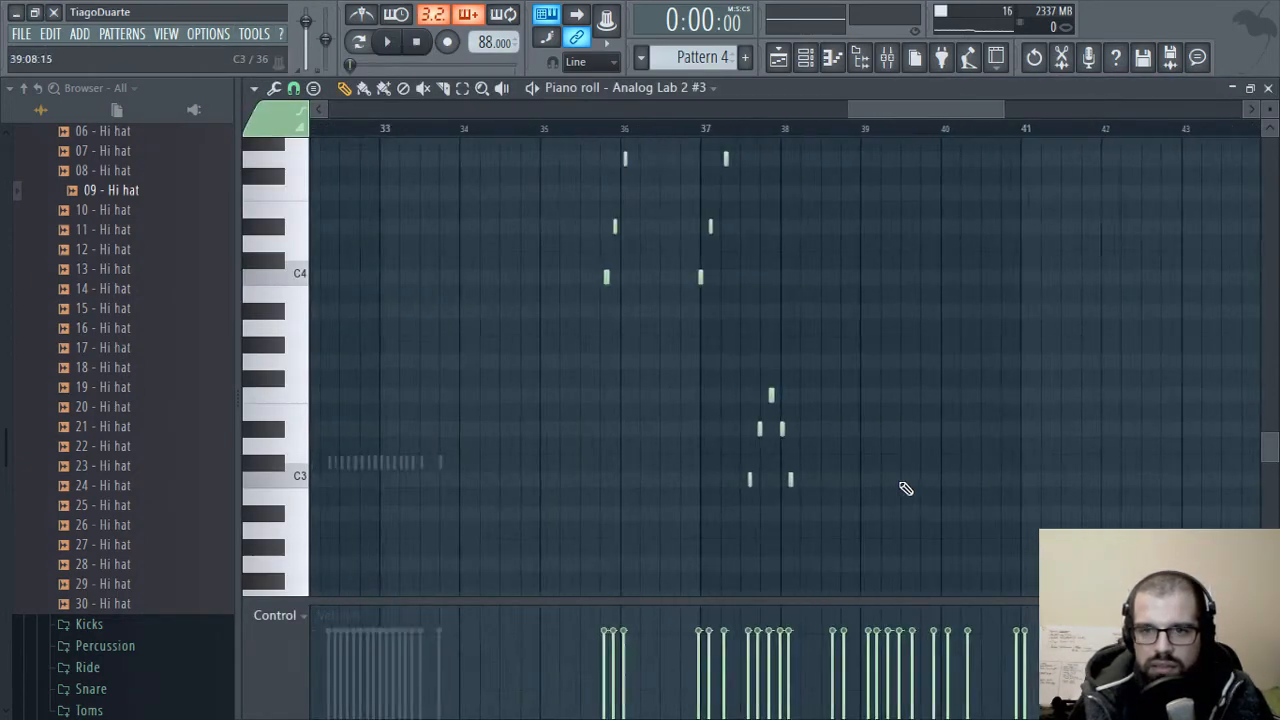
scroll(663, 420, up, 6)
drag(1106, 455, 374, 486)
scroll(820, 460, down, 4)
drag(805, 430, 540, 462)
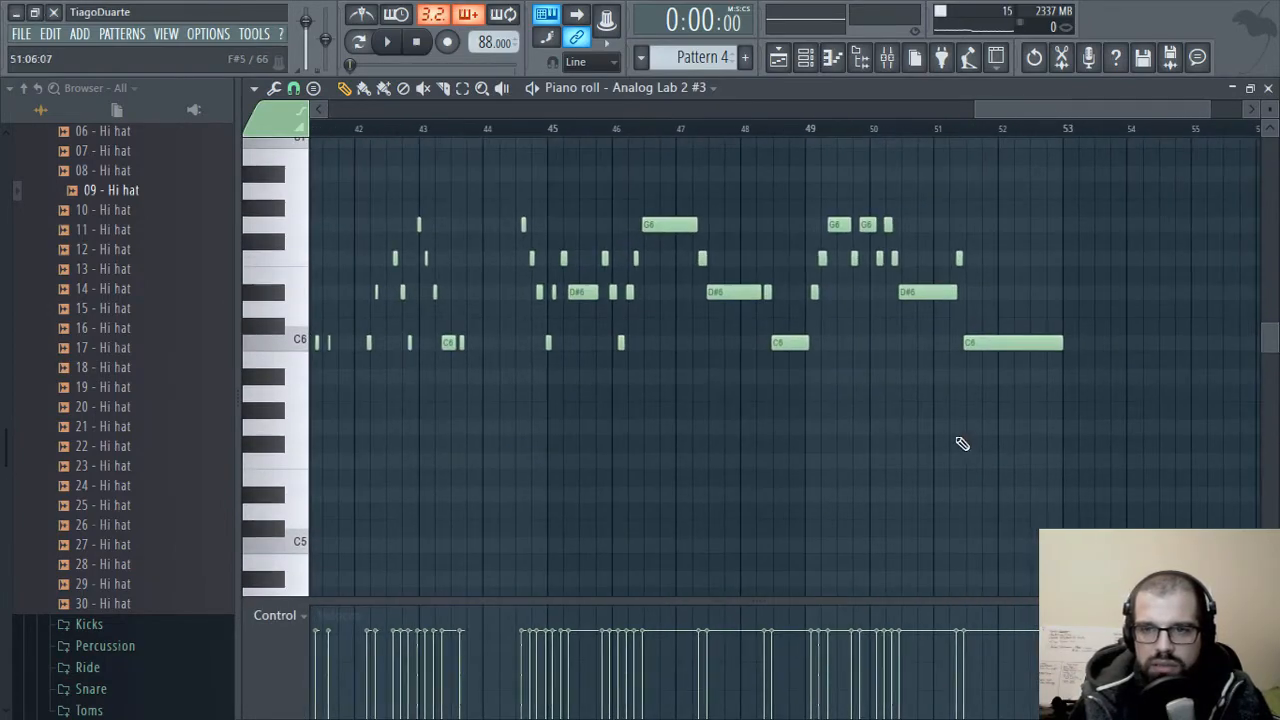
drag(452, 391, 634, 386)
scroll(634, 386, down, 1)
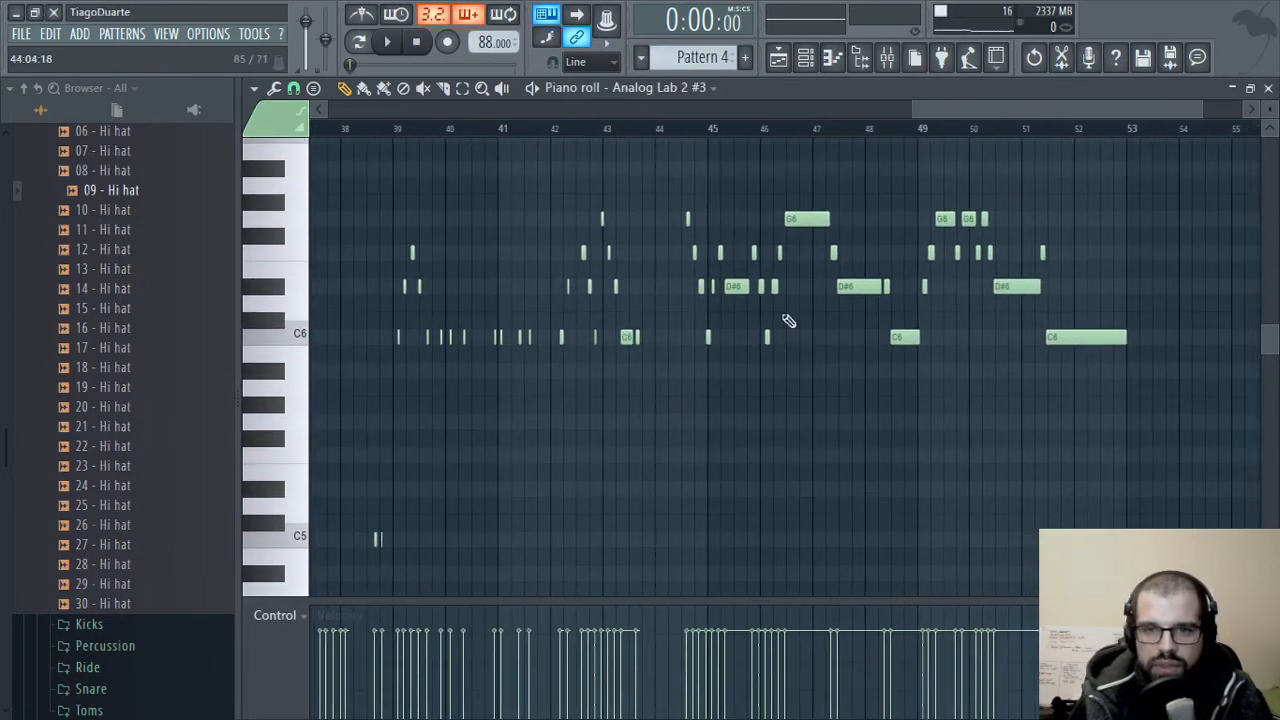
drag(1187, 146, 383, 374)
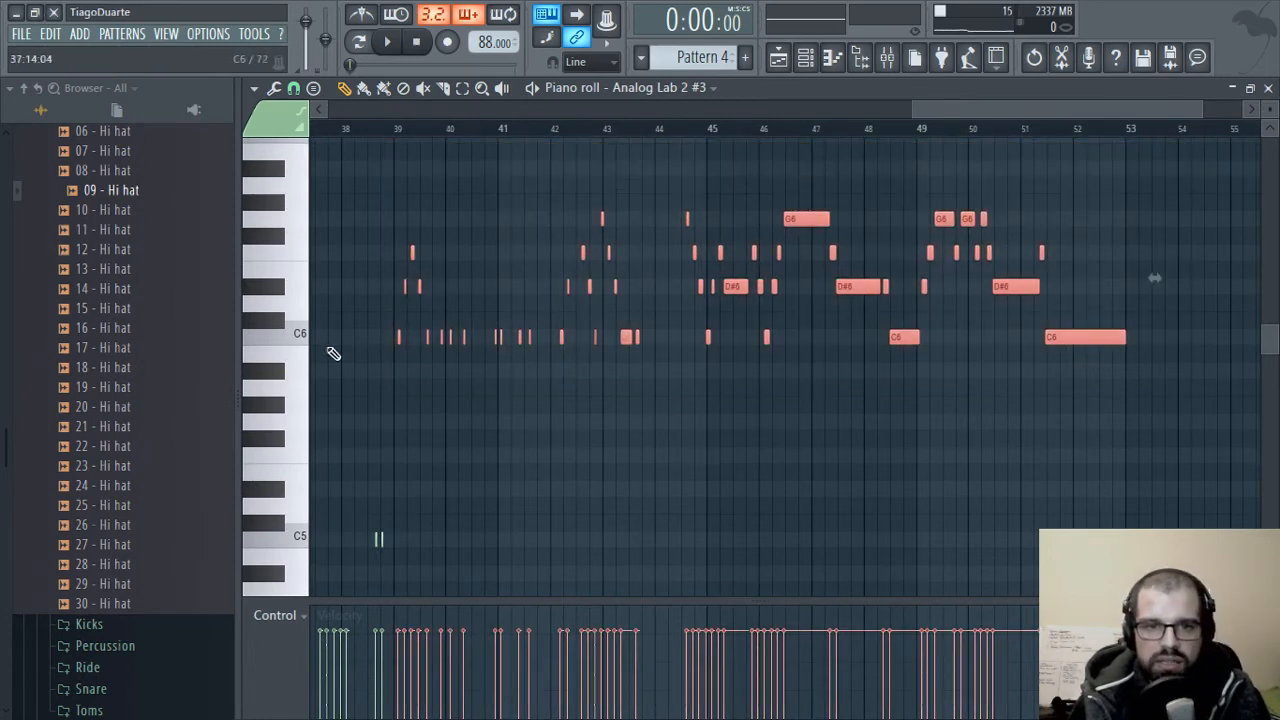
- Play the guitar melody around C6, D#6 and F6 to audition it against the selected notes
click(304, 330)
click(304, 330)
key(3)
key(r)
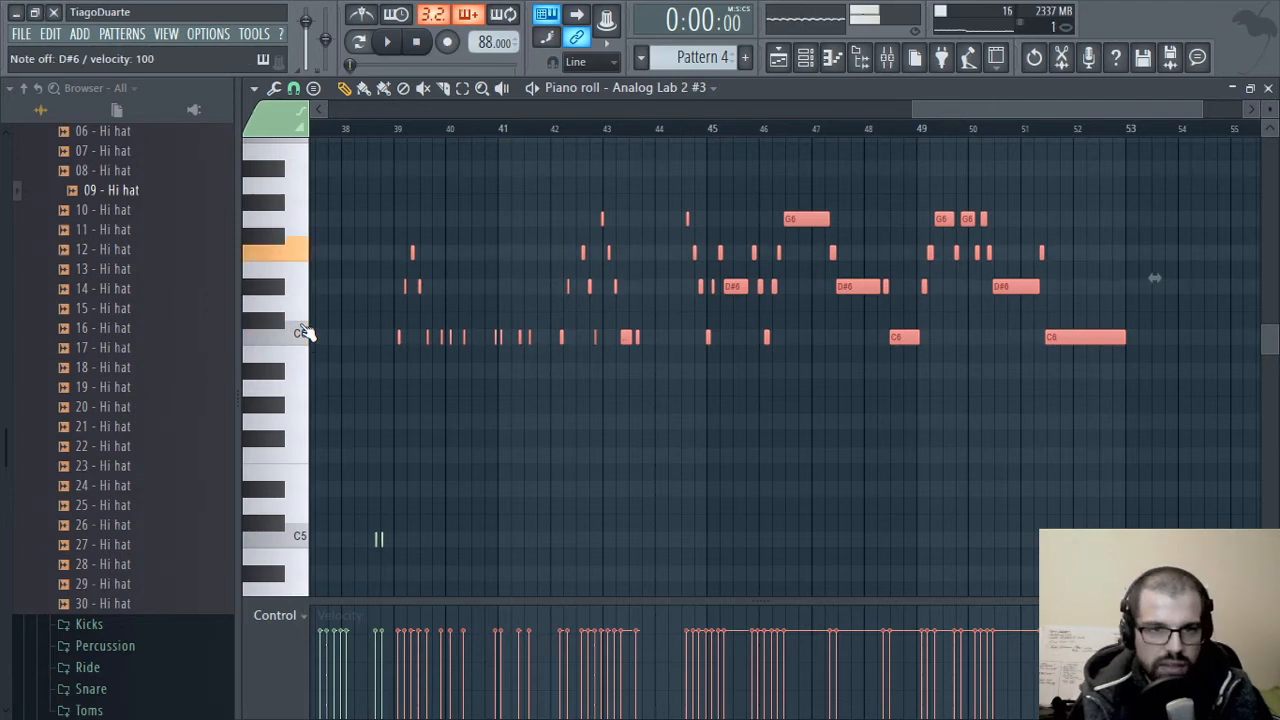
key(3)
key(q)
key(3)
key(r)
key(t)
key(r)
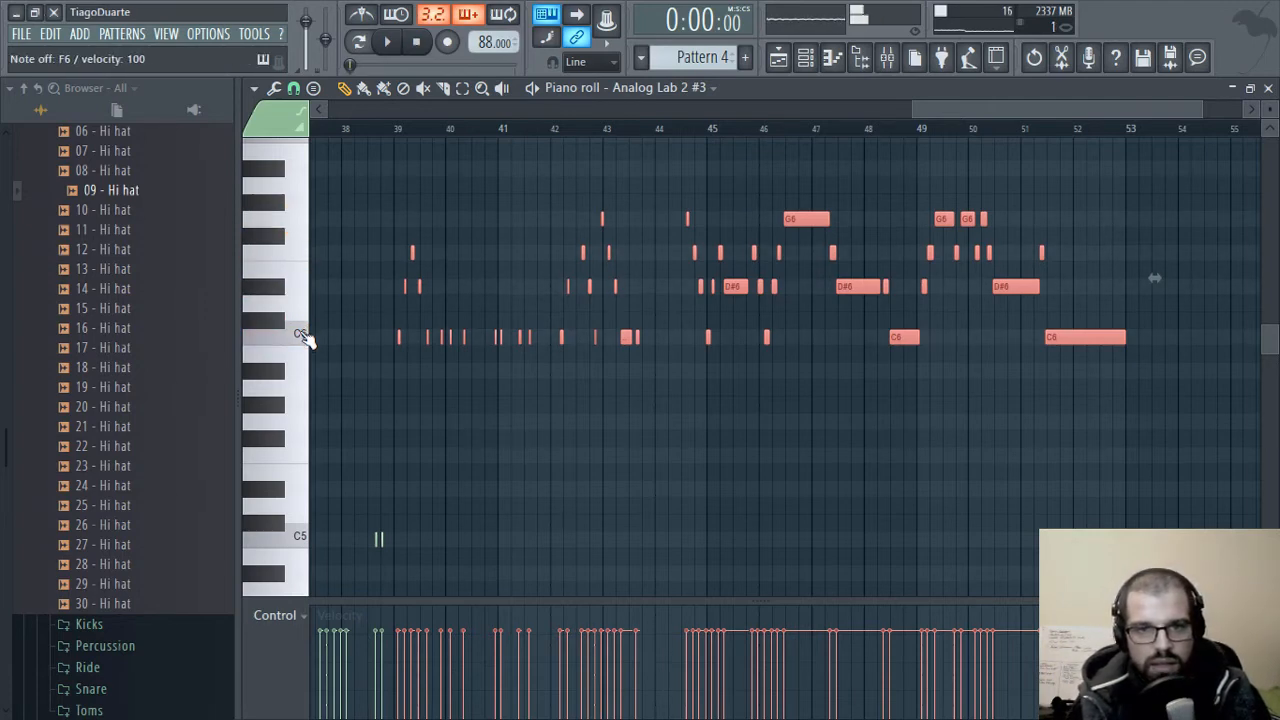
key(3)
key(q)
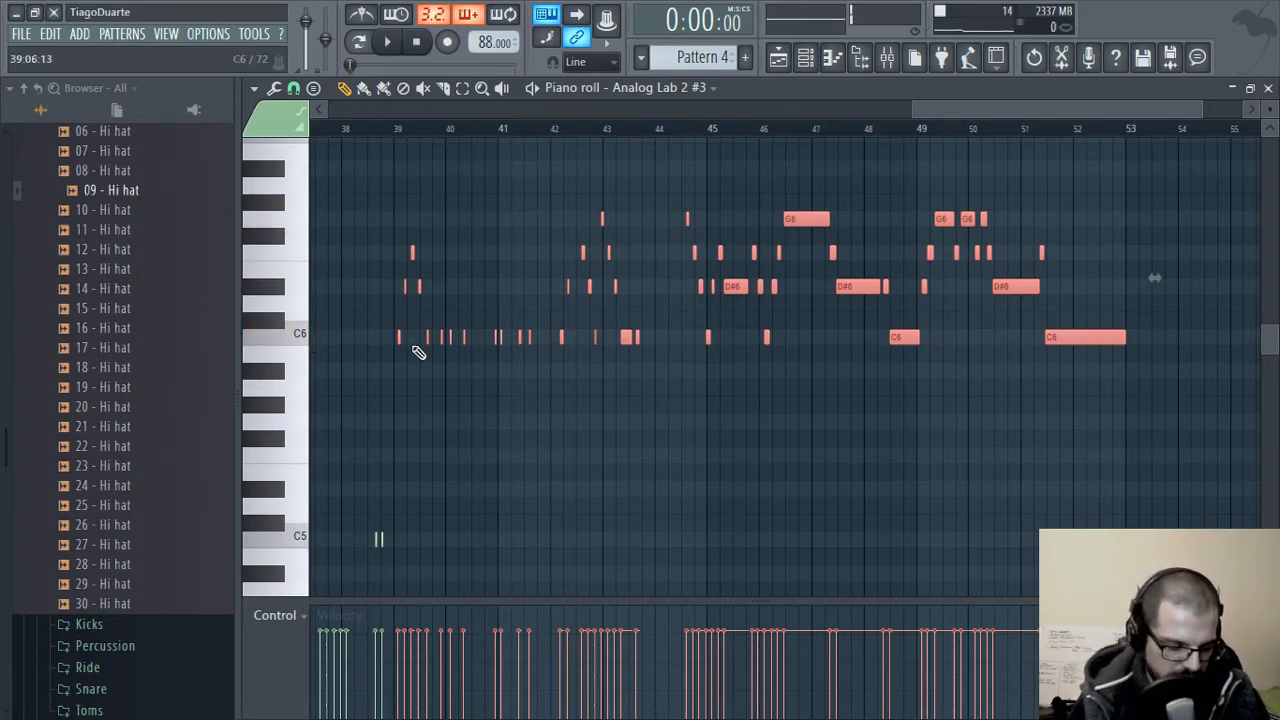
- Cut the selected notes from Pattern 4 and paste them into the Analog Lab 2 #3 piano roll of Pattern 3
key(ctrl+x)
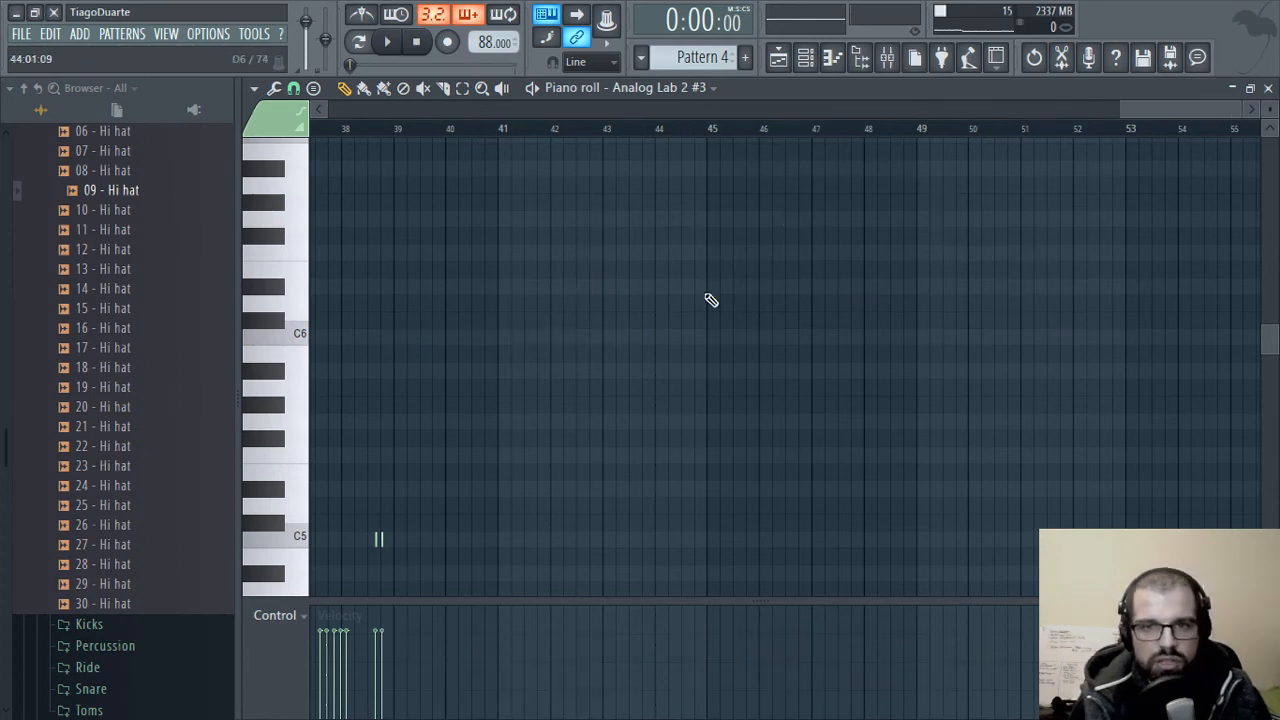
click(1268, 89)
scroll(682, 62, up, 1)
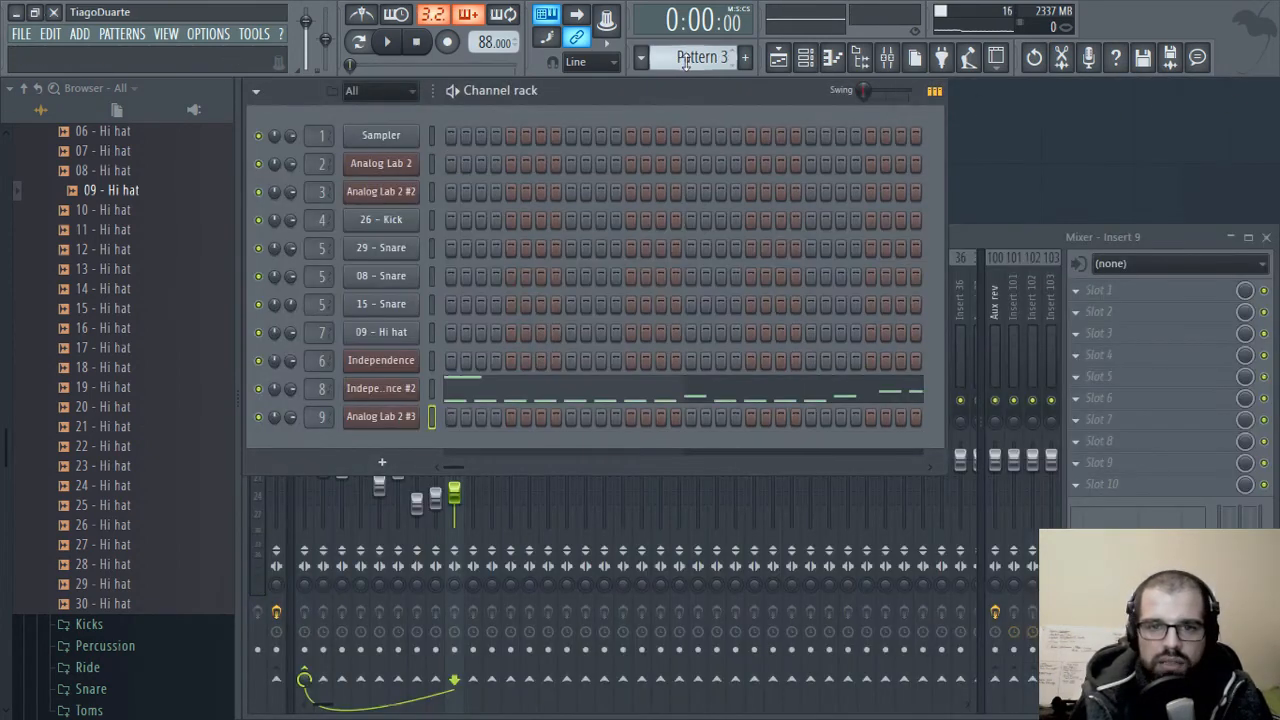
right_click(417, 420)
click(447, 414)
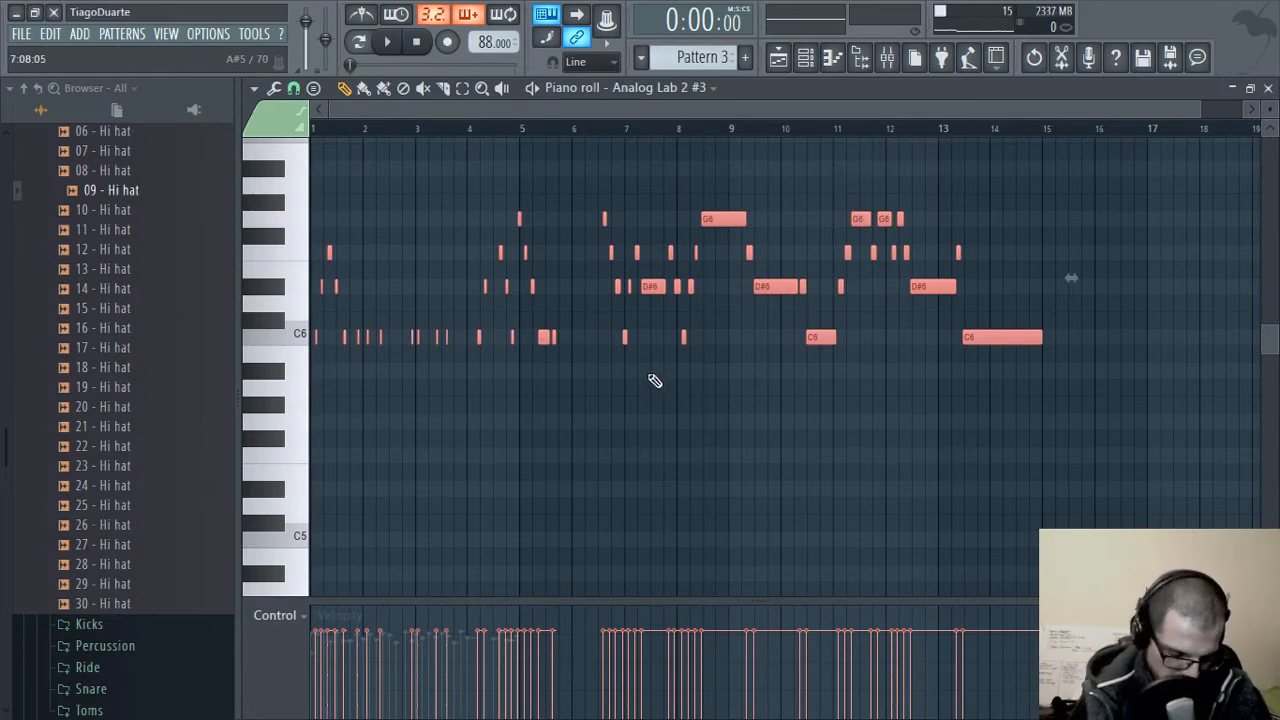
- Cut the guitar notes out of Pattern 3 and paste them into the Analog Lab 2 #3 piano roll of Pattern 5
key(ctrl+x)
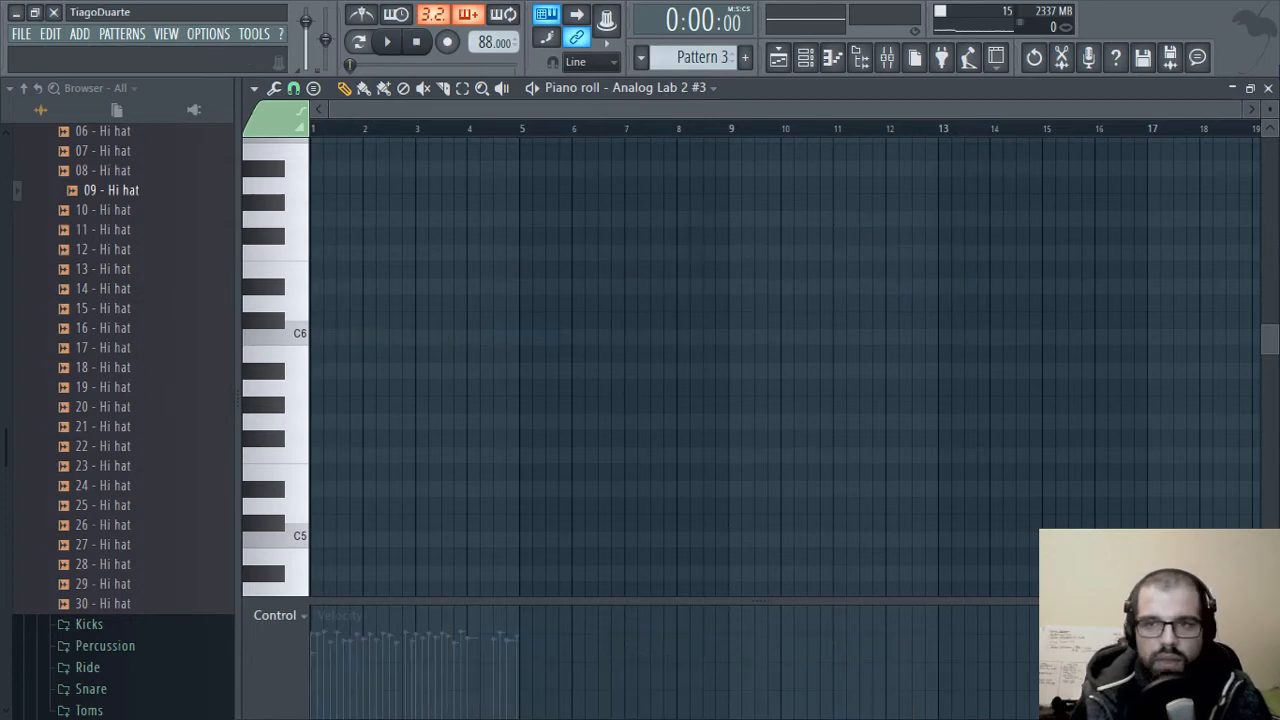
click(1268, 88)
scroll(694, 62, down, 1)
scroll(694, 62, down, 1)
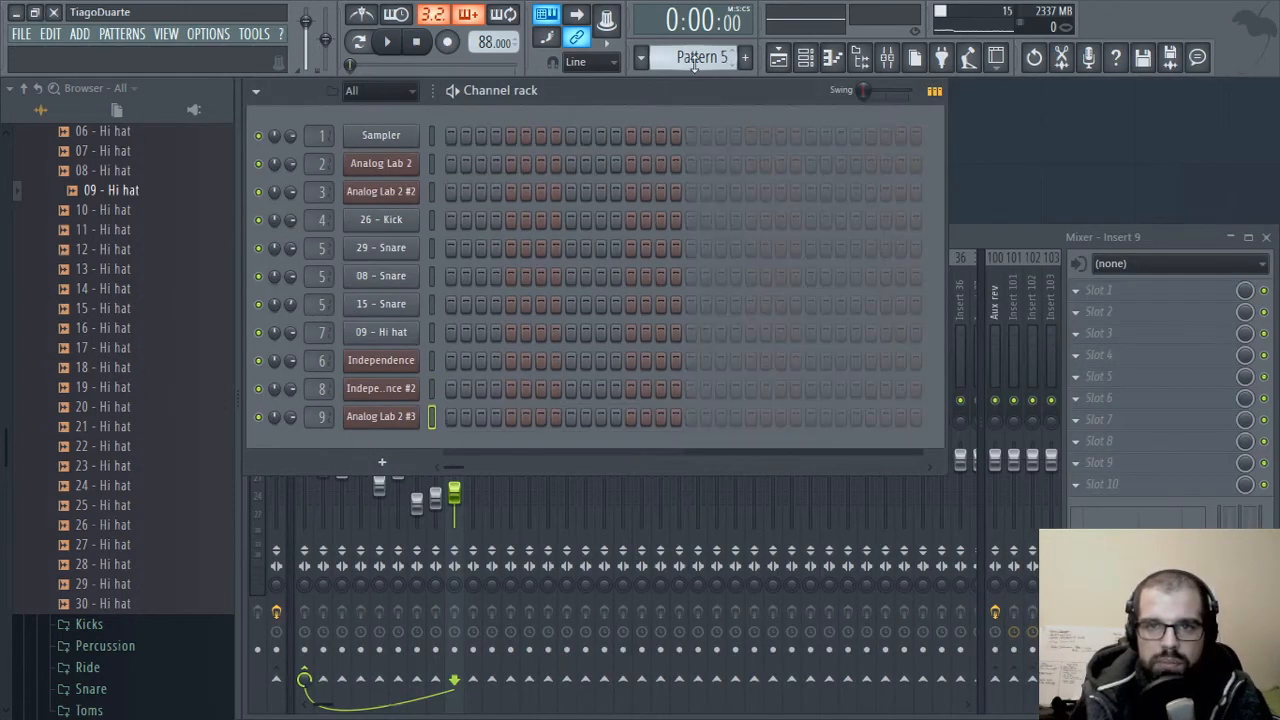
right_click(414, 414)
click(430, 420)
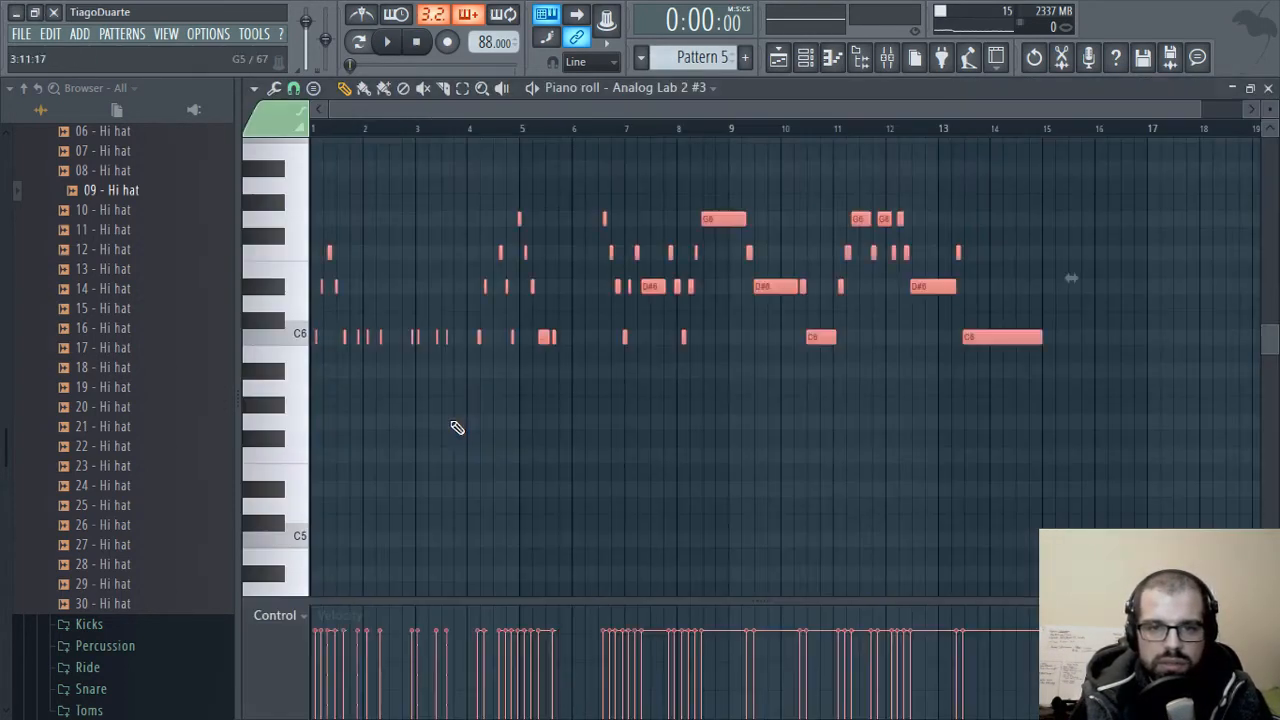
- Place a Pattern 5 clip at the start of Track 4 in the playlist
click(778, 57)
click(395, 330)
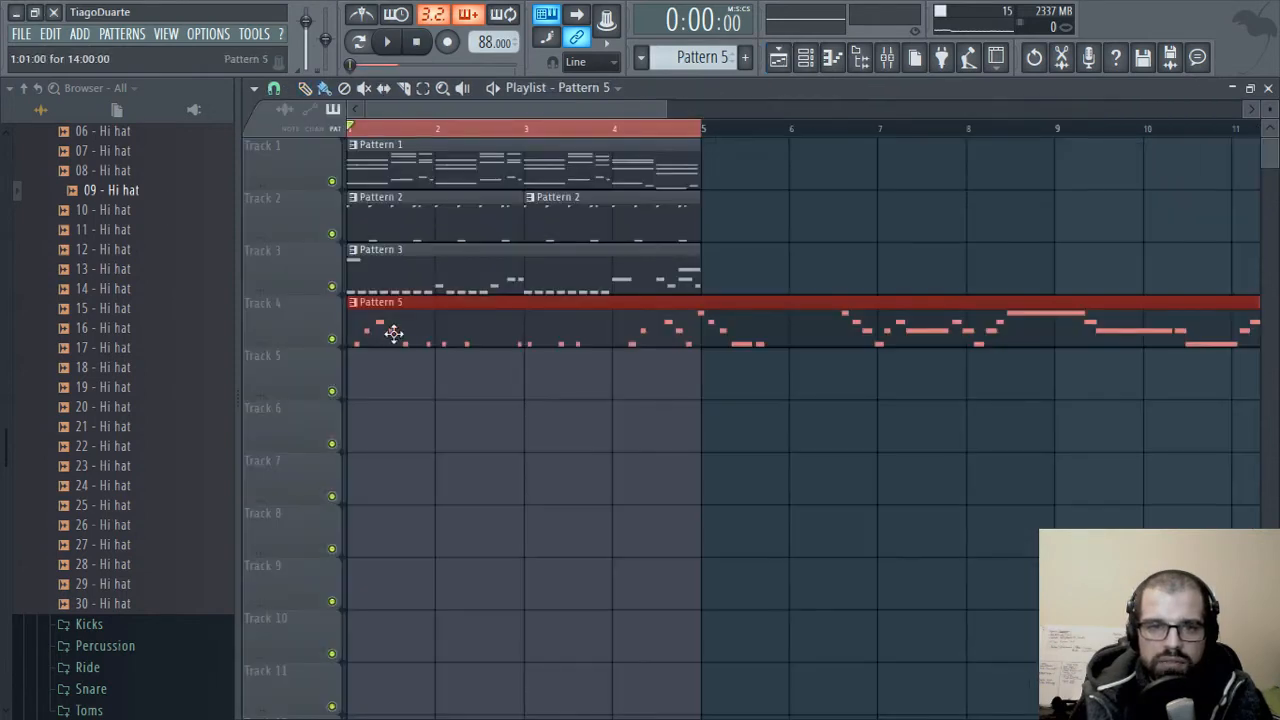
scroll(791, 266, down, 5)
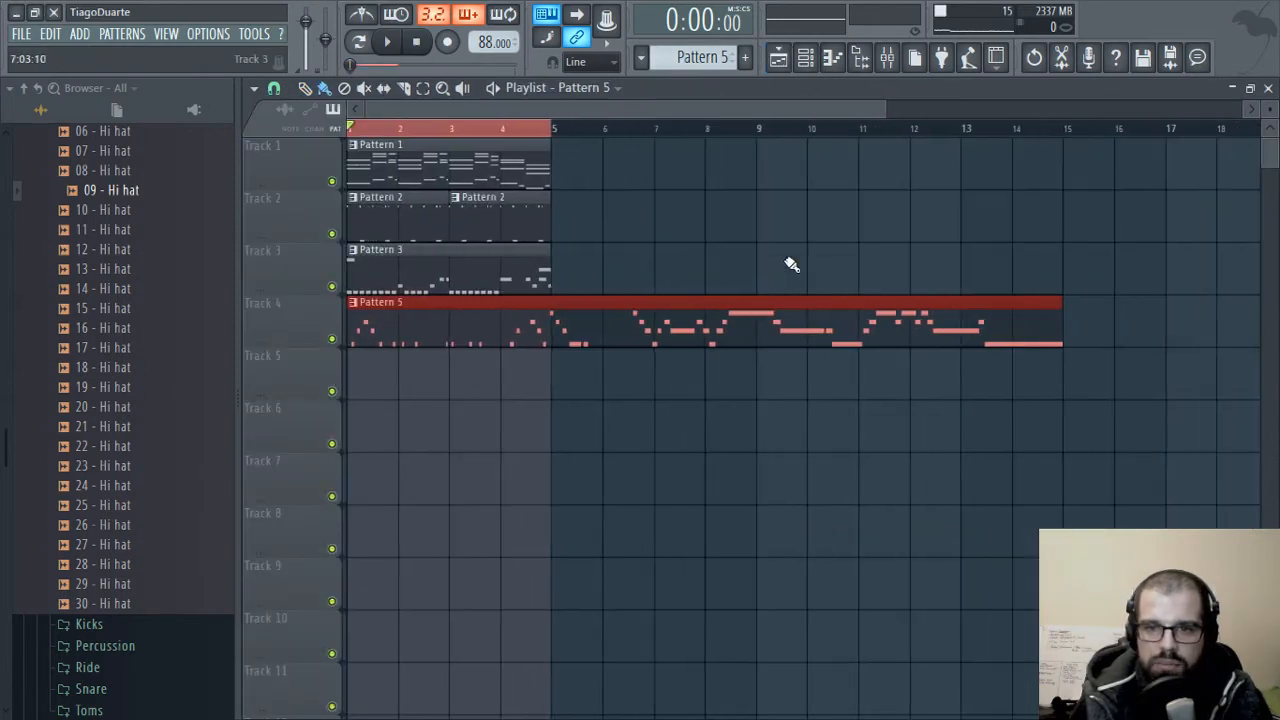
scroll(840, 275, left, 3)
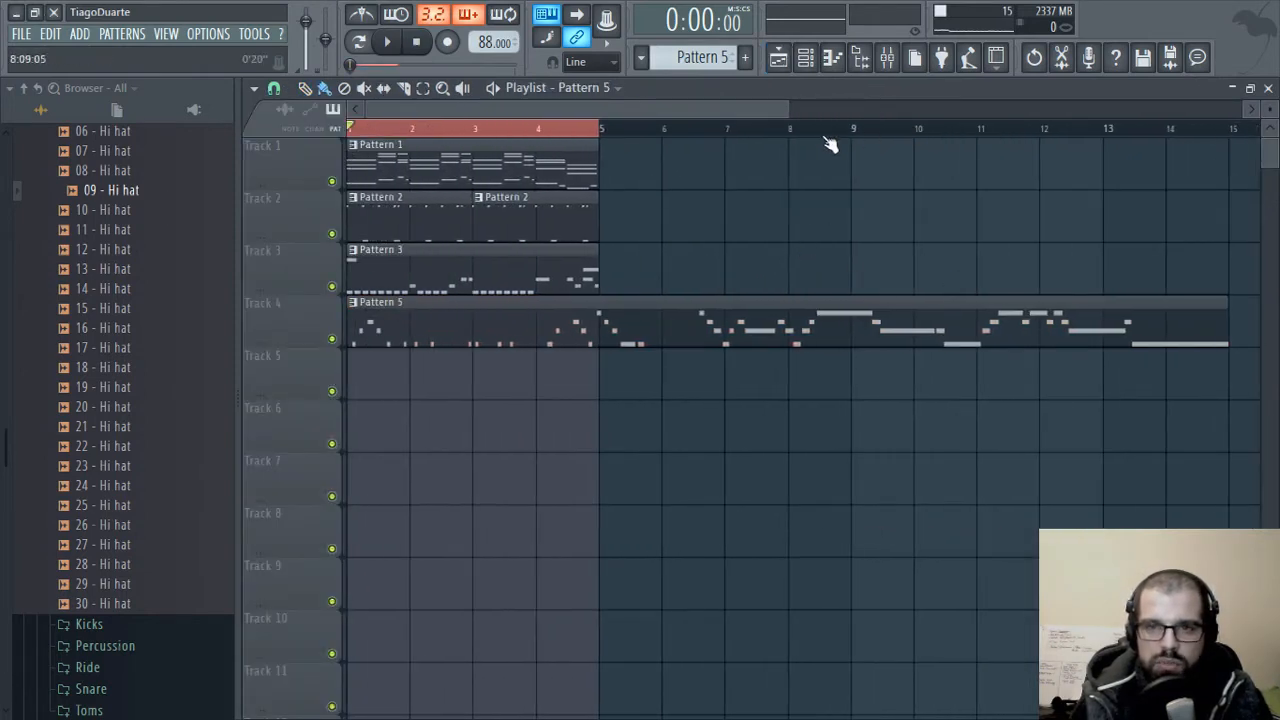
- Fill bars 5 to 8 with copies of the Pattern 1, 2 and 3 clips and trim the Pattern 5 clip at bar 9
drag(854, 132, 348, 136)
drag(632, 290, 294, 173)
drag(447, 172, 699, 172)
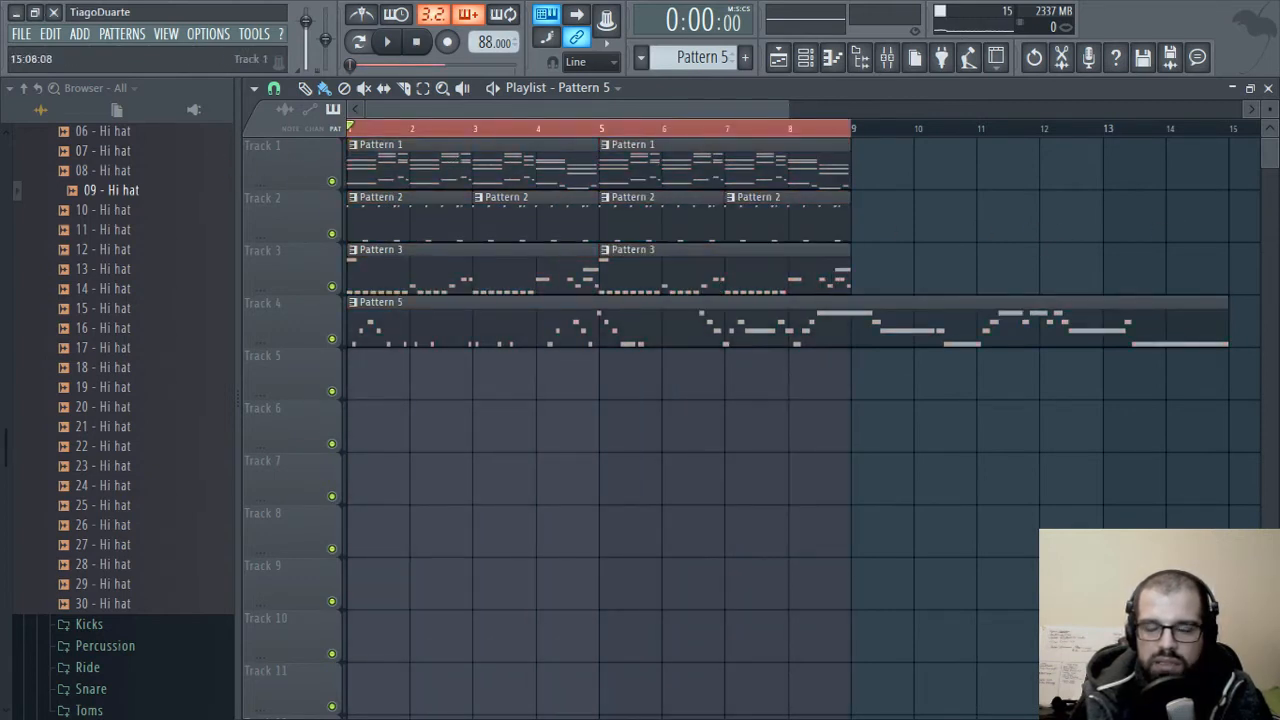
drag(1229, 330, 853, 326)
click(1268, 88)
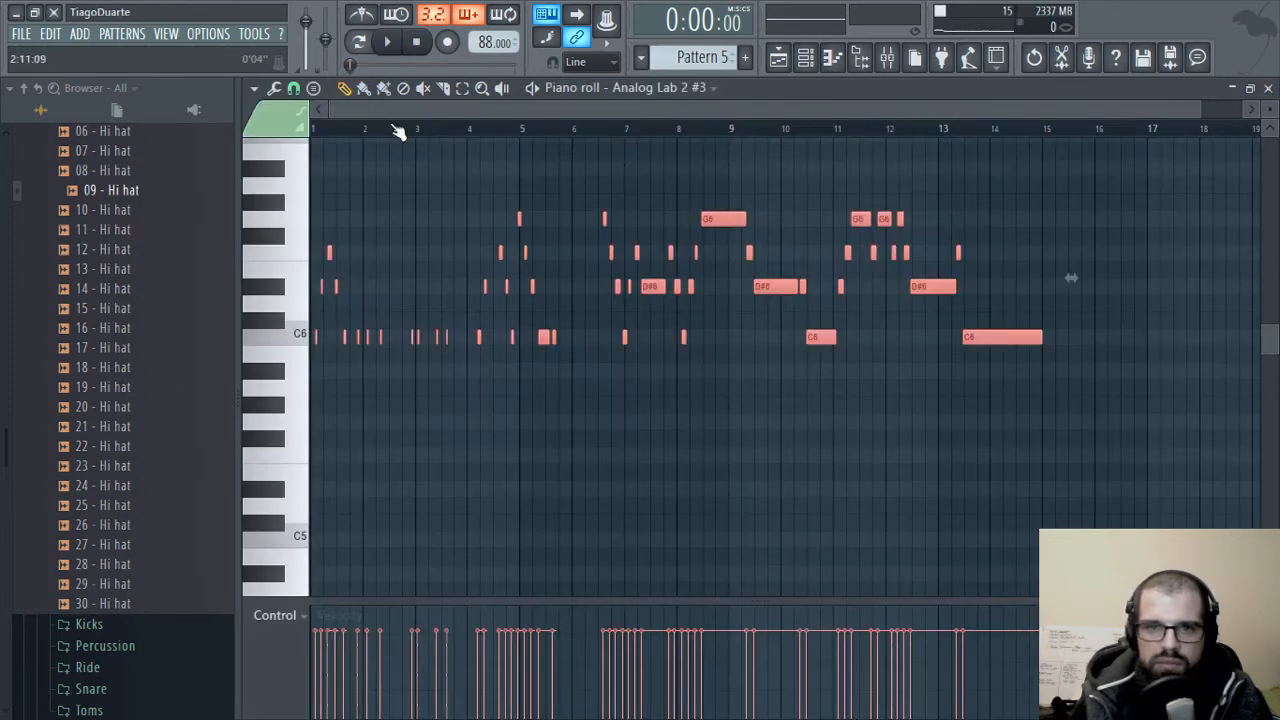
- Listen to Pattern 5 and delete its stray guitar notes in bars 1 to 4 of the piano roll
click(387, 42)
click(395, 224)
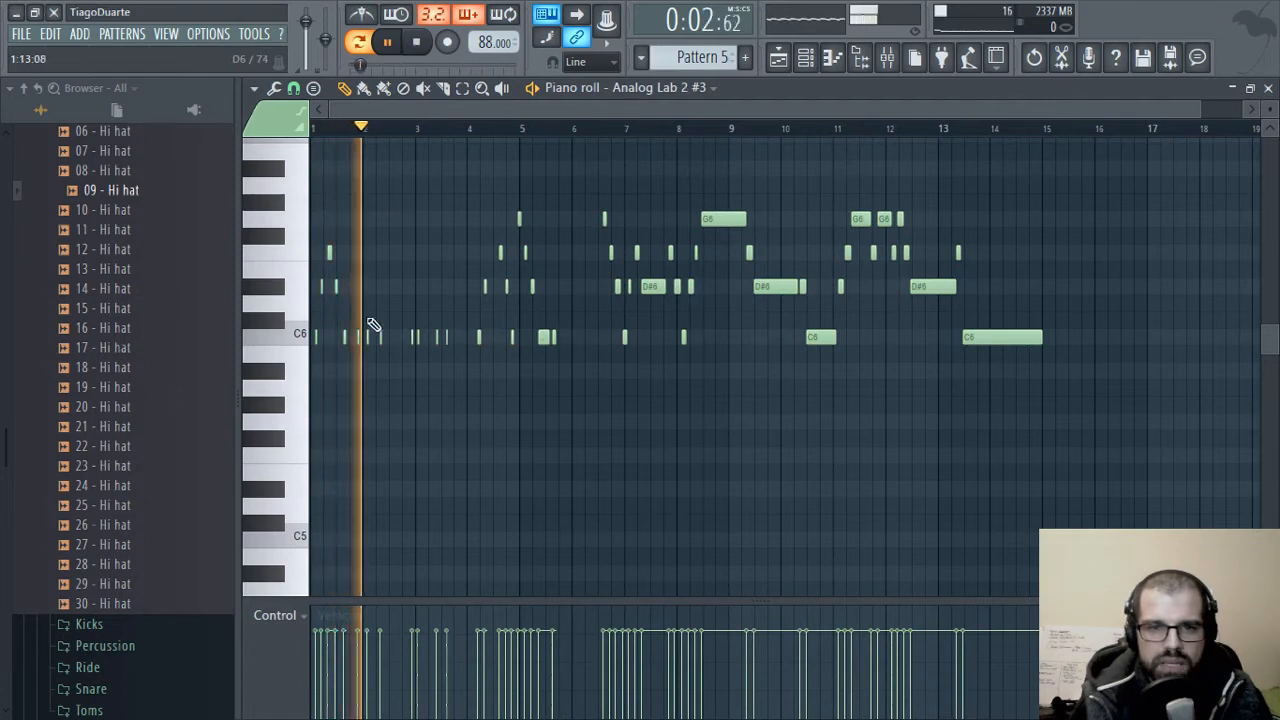
drag(457, 197, 297, 443)
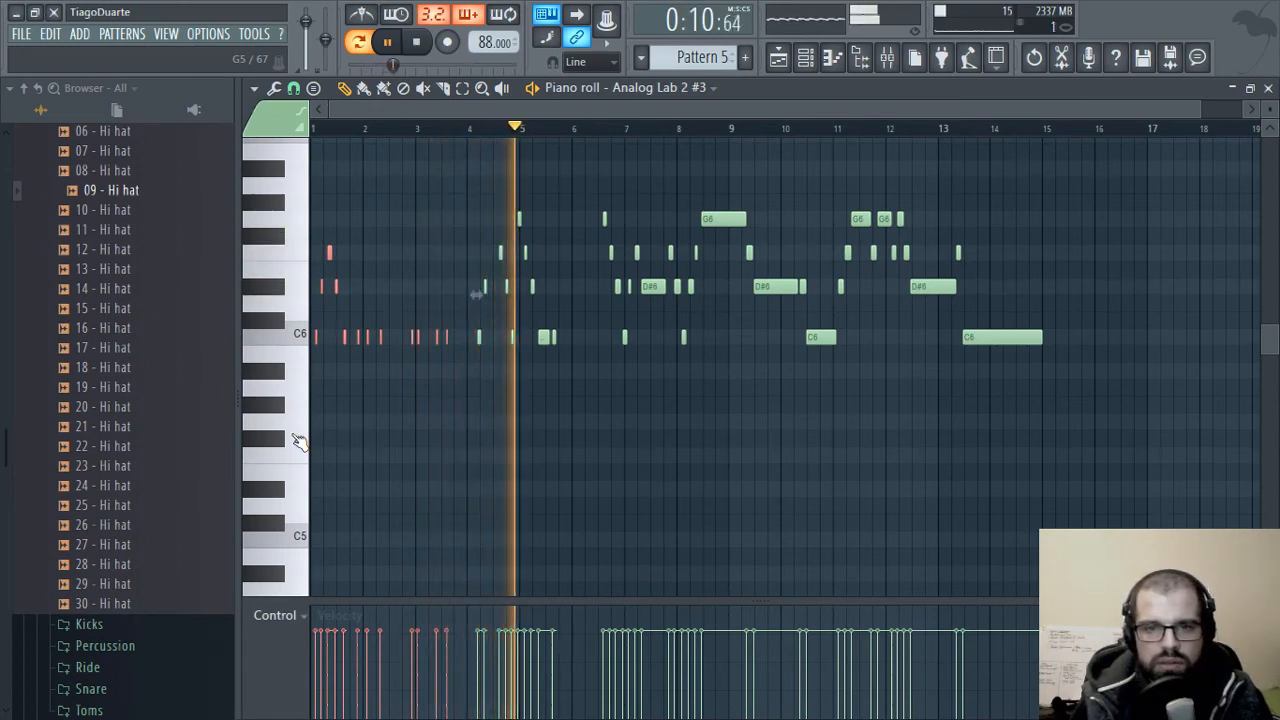
key(Delete)
key(space)
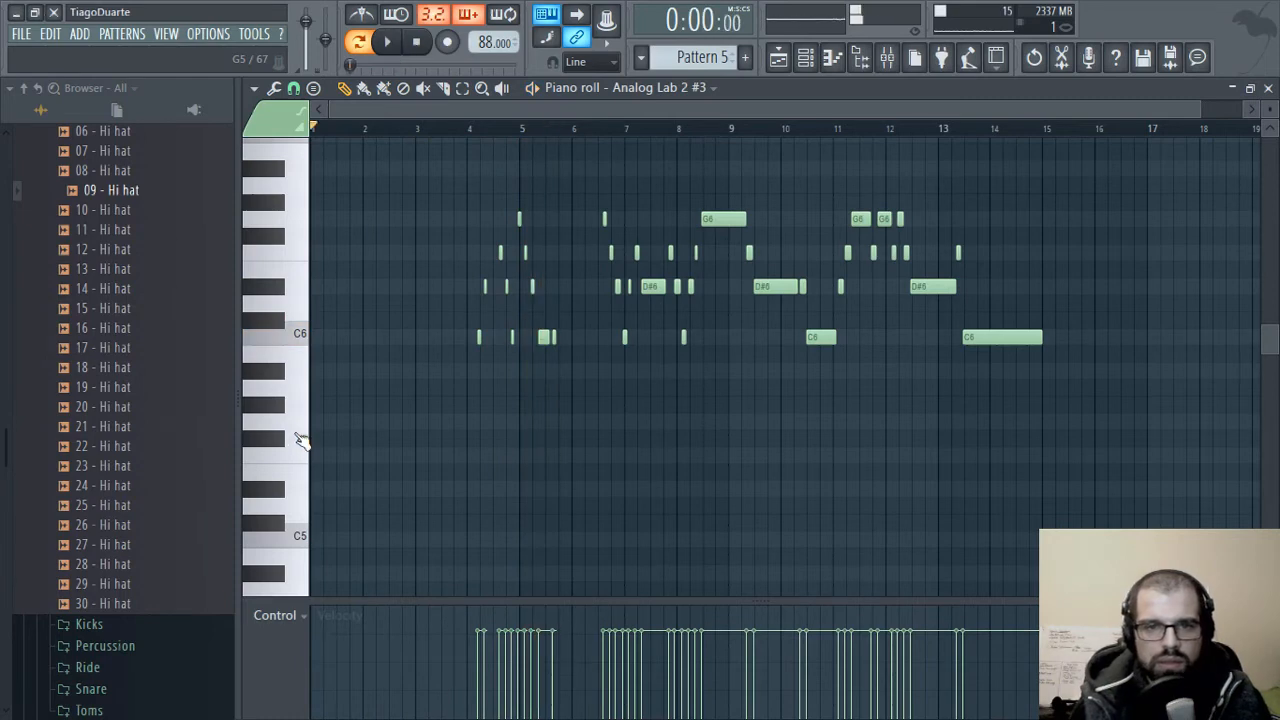
drag(455, 232, 521, 394)
key(Delete)
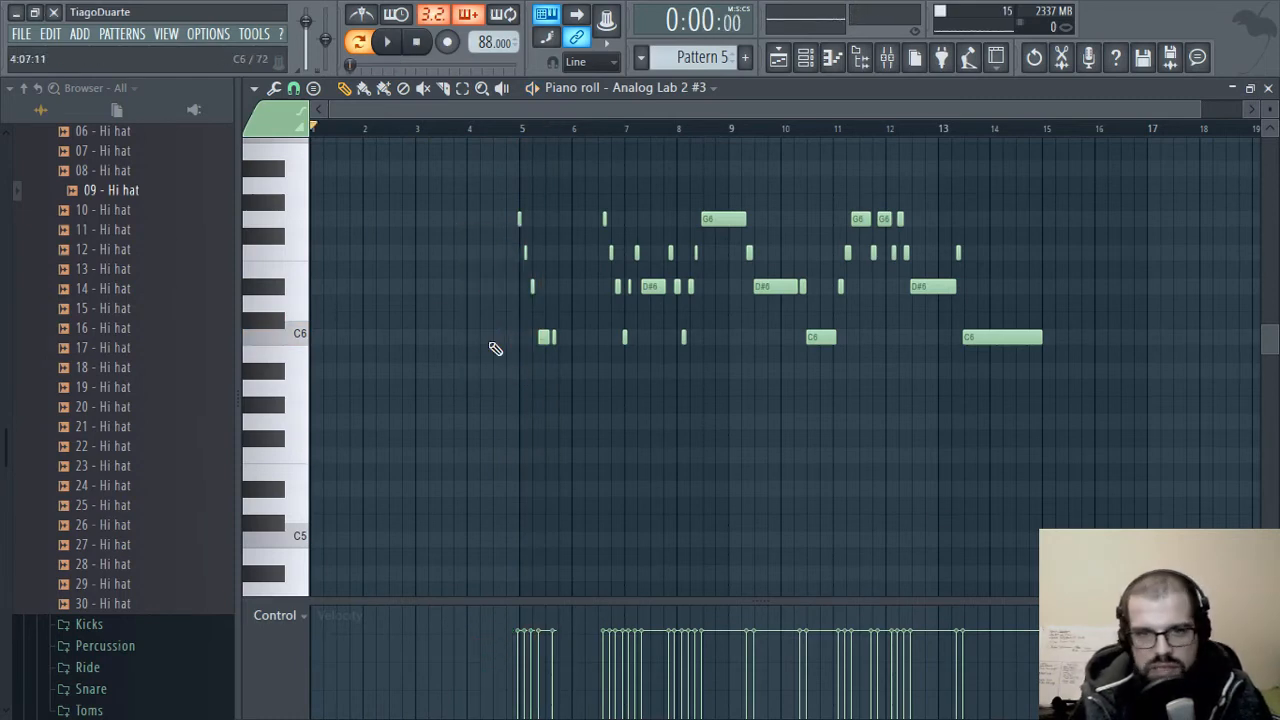
- Move all the guitar notes four bars earlier so the phrase starts at bar 1, and play them back
key(ctrl+a)
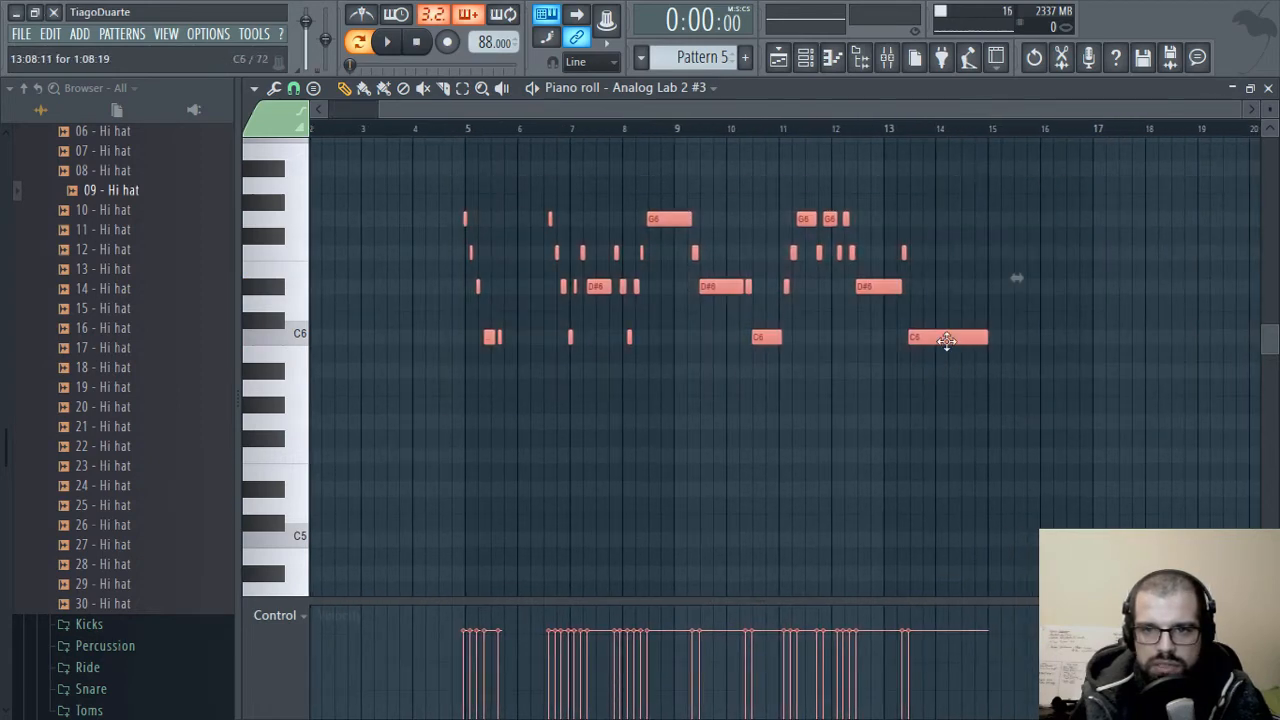
drag(945, 343, 906, 449)
right_click(536, 500)
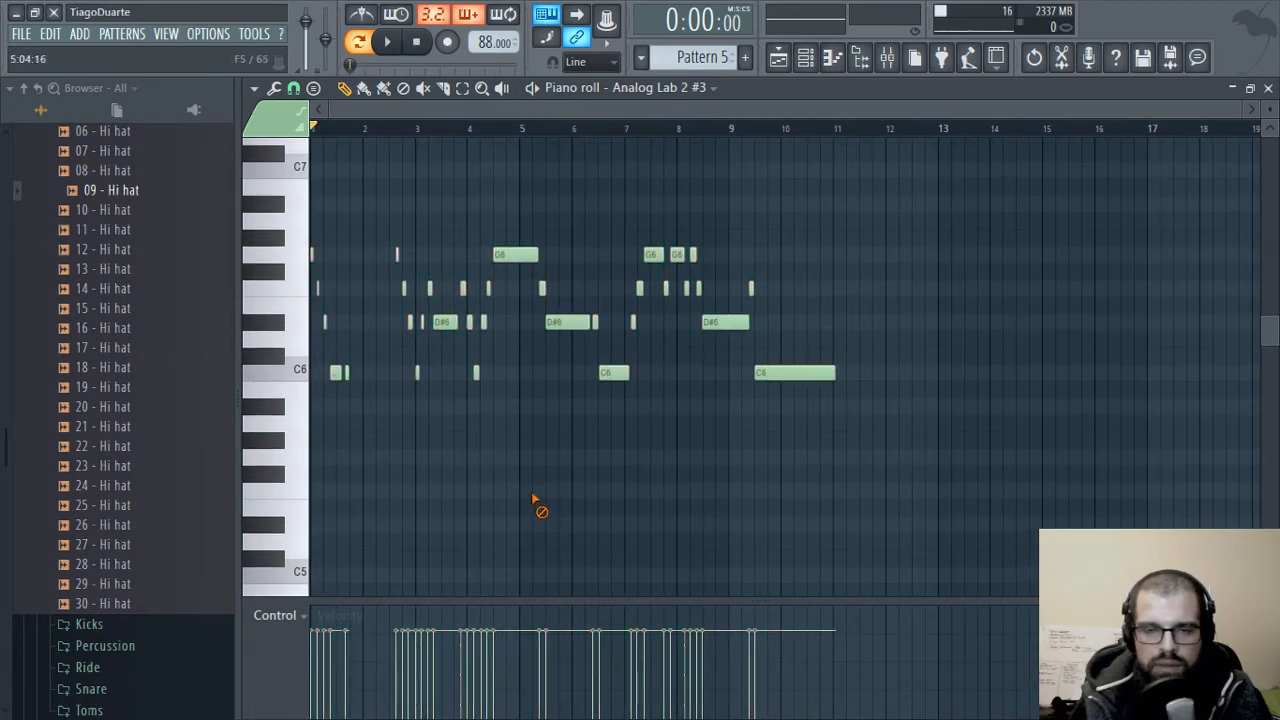
scroll(333, 428, up, 1)
scroll(336, 426, up, 2)
scroll(814, 457, up, 2)
key(space)
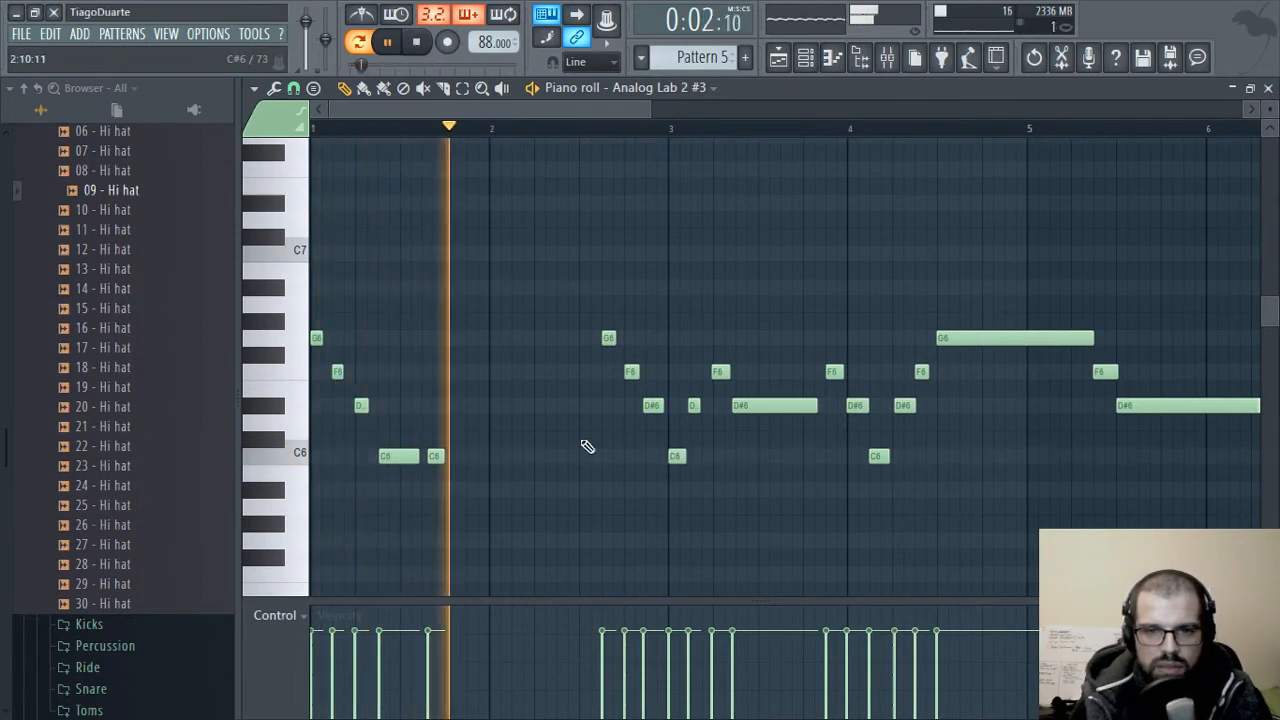
scroll(531, 340, down, 3)
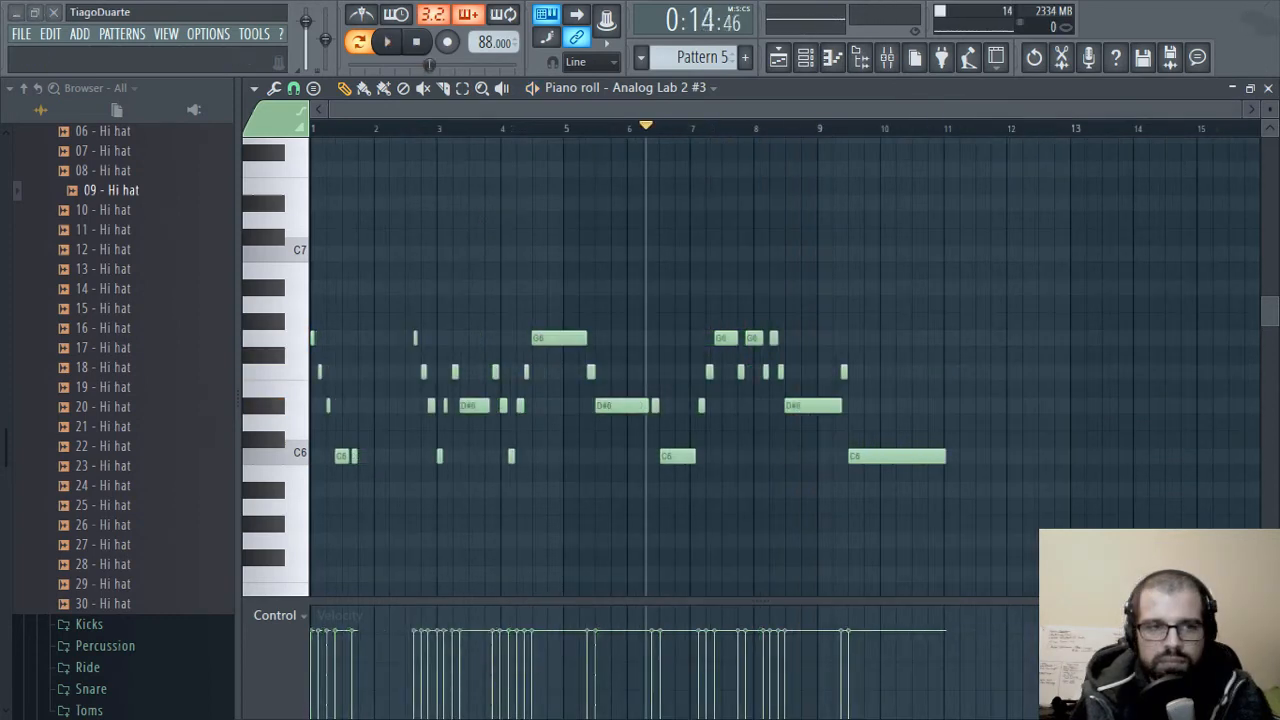
- Shift all the guitar notes half a bar later so that the last long C6 note starts at bar 10
drag(970, 212, 212, 535)
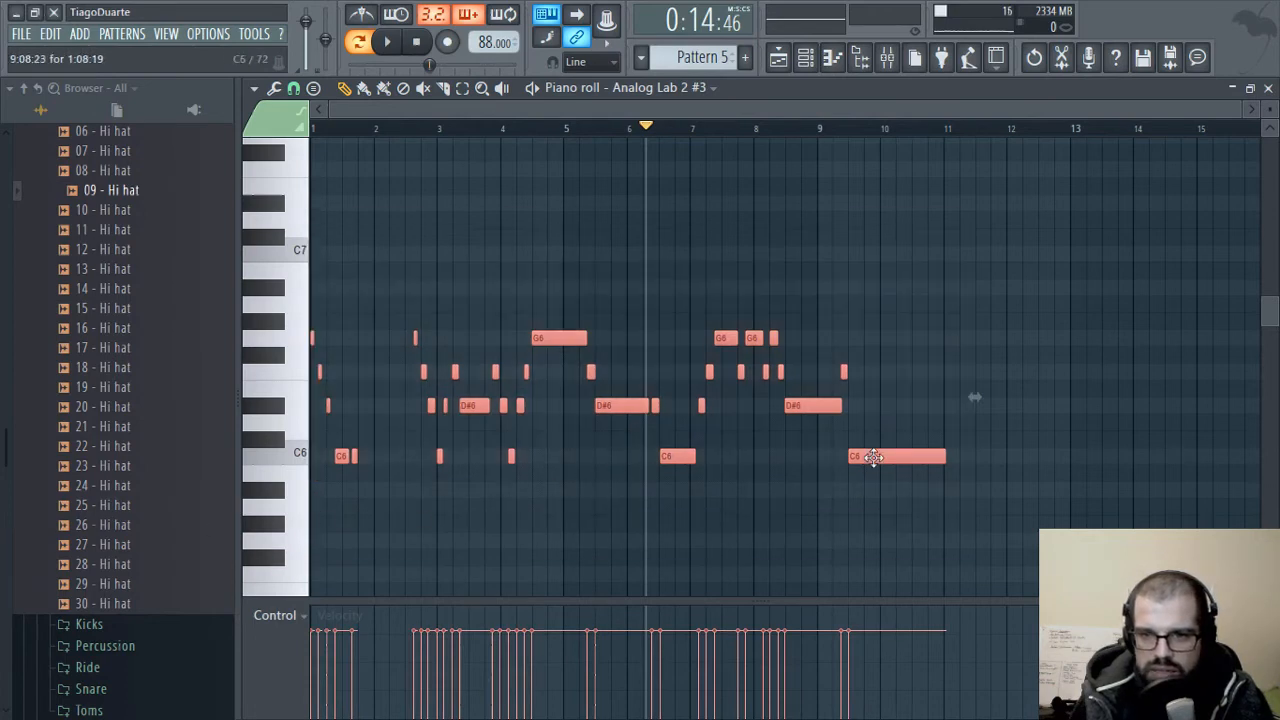
drag(873, 457, 906, 456)
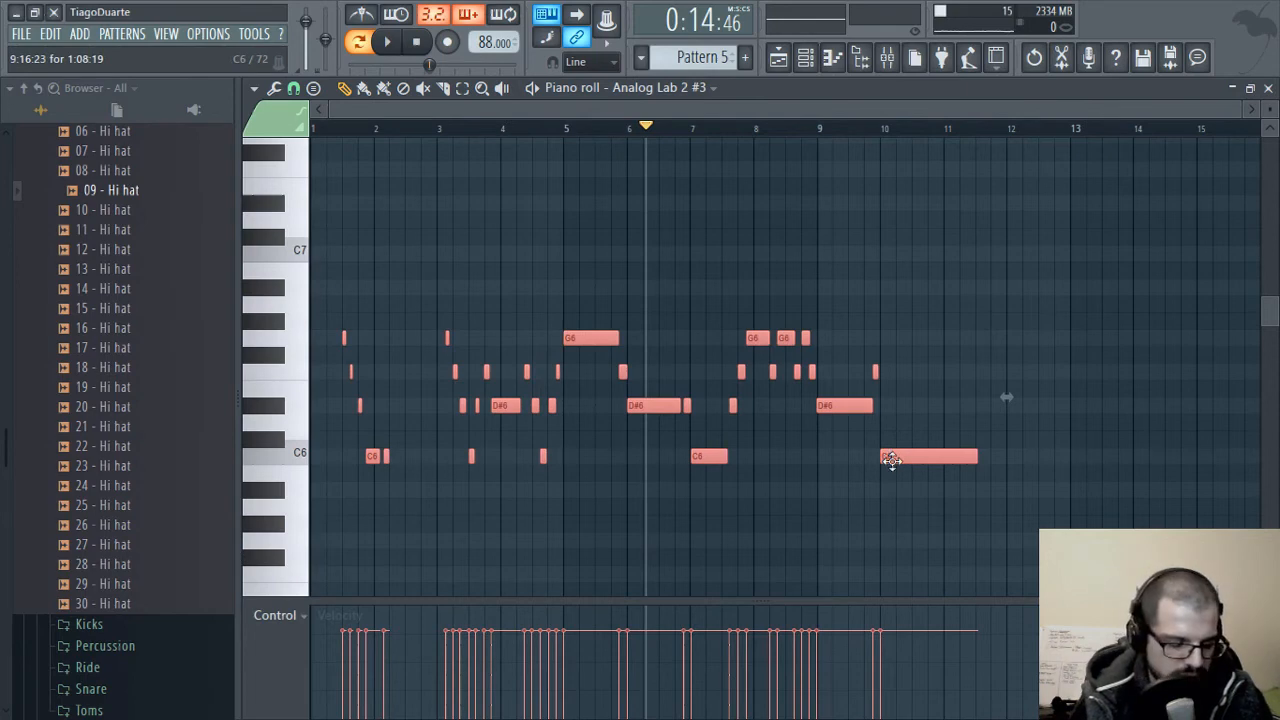
key(q)
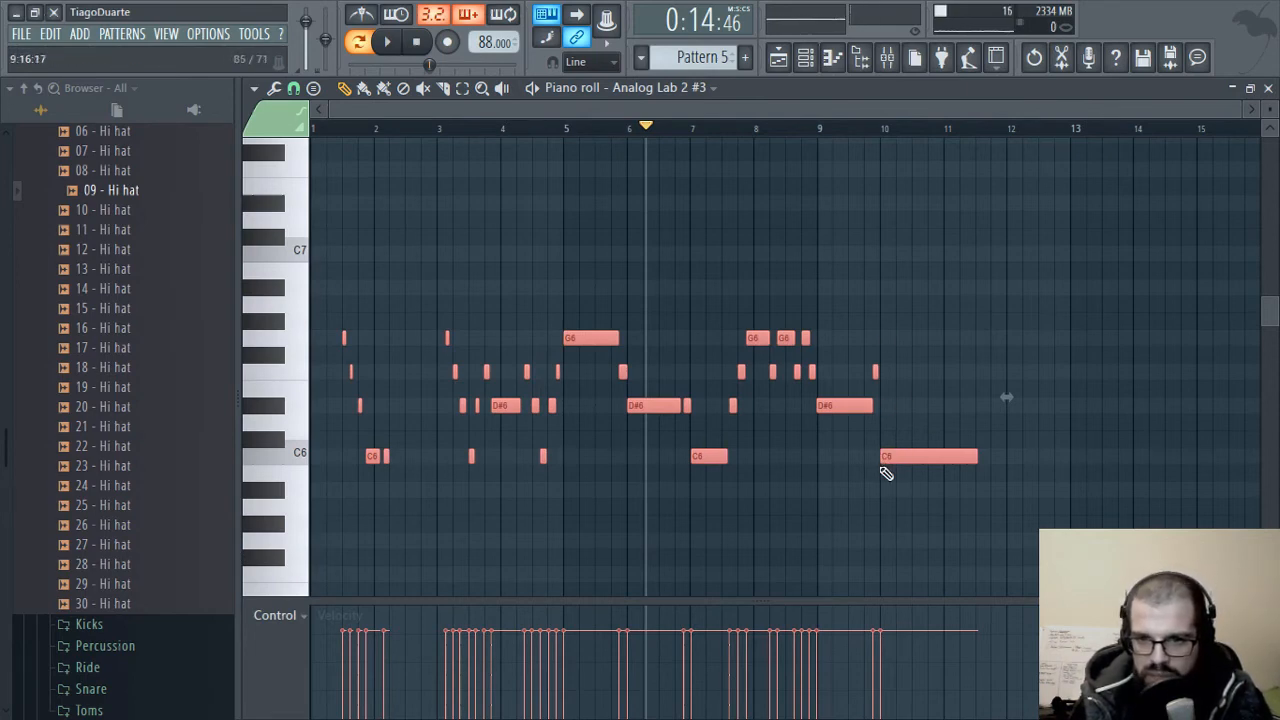
right_click(897, 387)
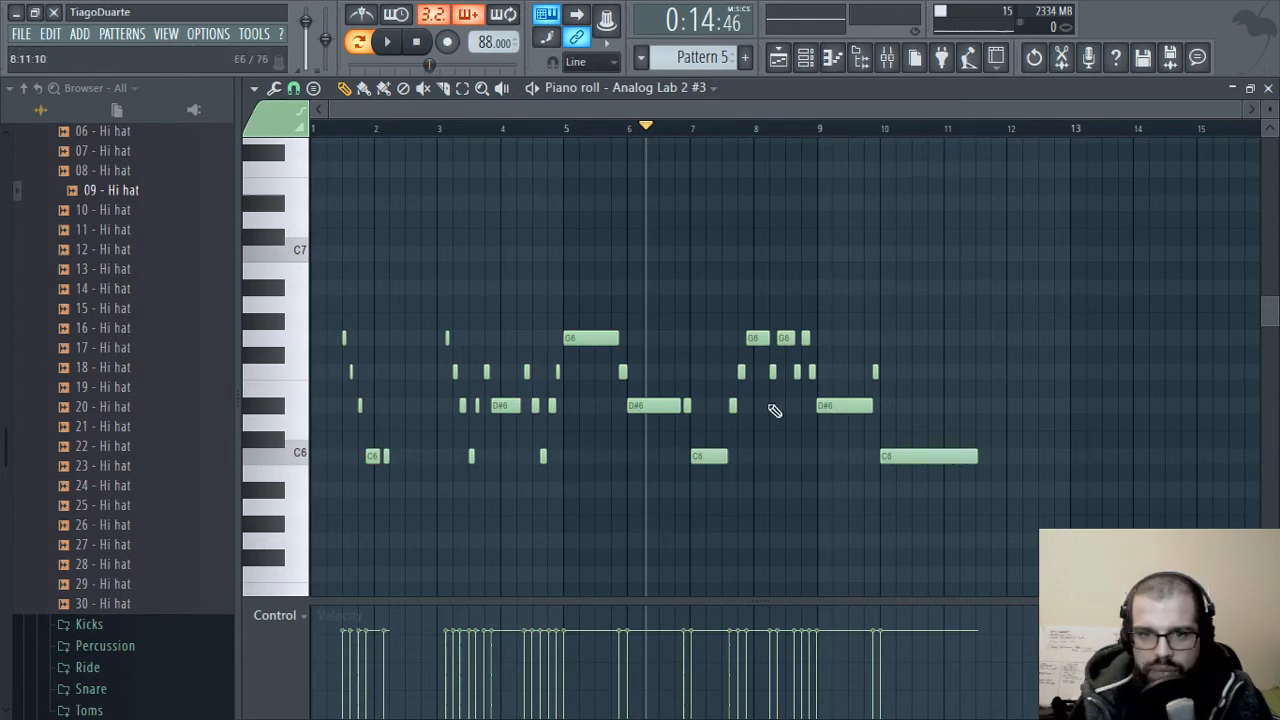
- Delete the opening run of notes in bars 1 and 2 and move all remaining notes two bars earlier
drag(417, 281, 335, 535)
key(Delete)
key(ctrl+a)
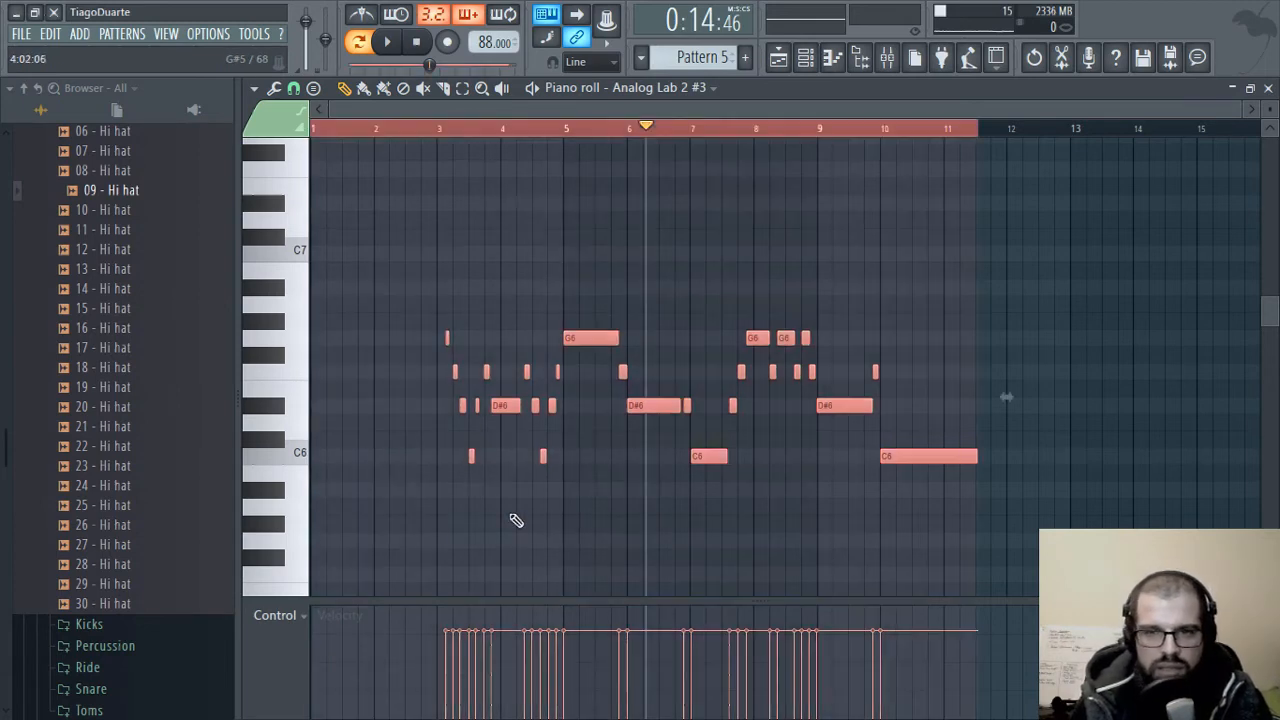
drag(643, 406, 518, 405)
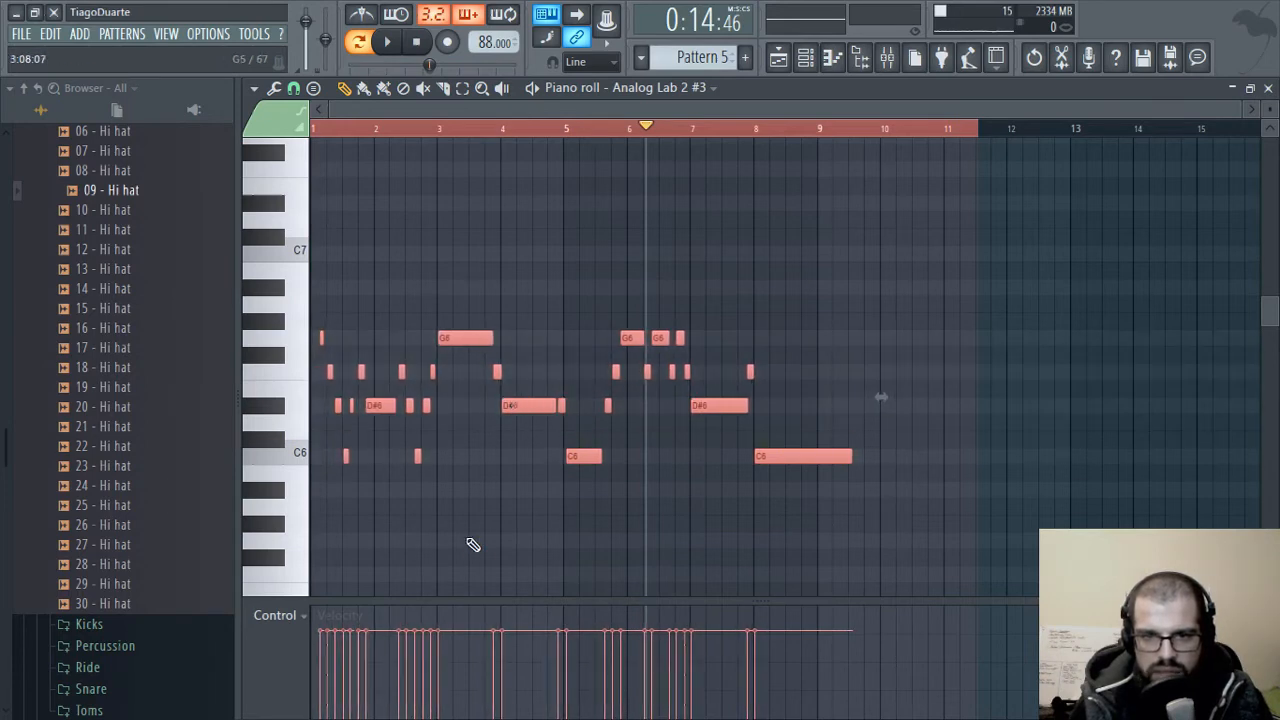
click(473, 544)
- Play the playlist arrangement in song mode and follow the guitar notes in the Analog Lab 2 #3 piano roll
click(417, 43)
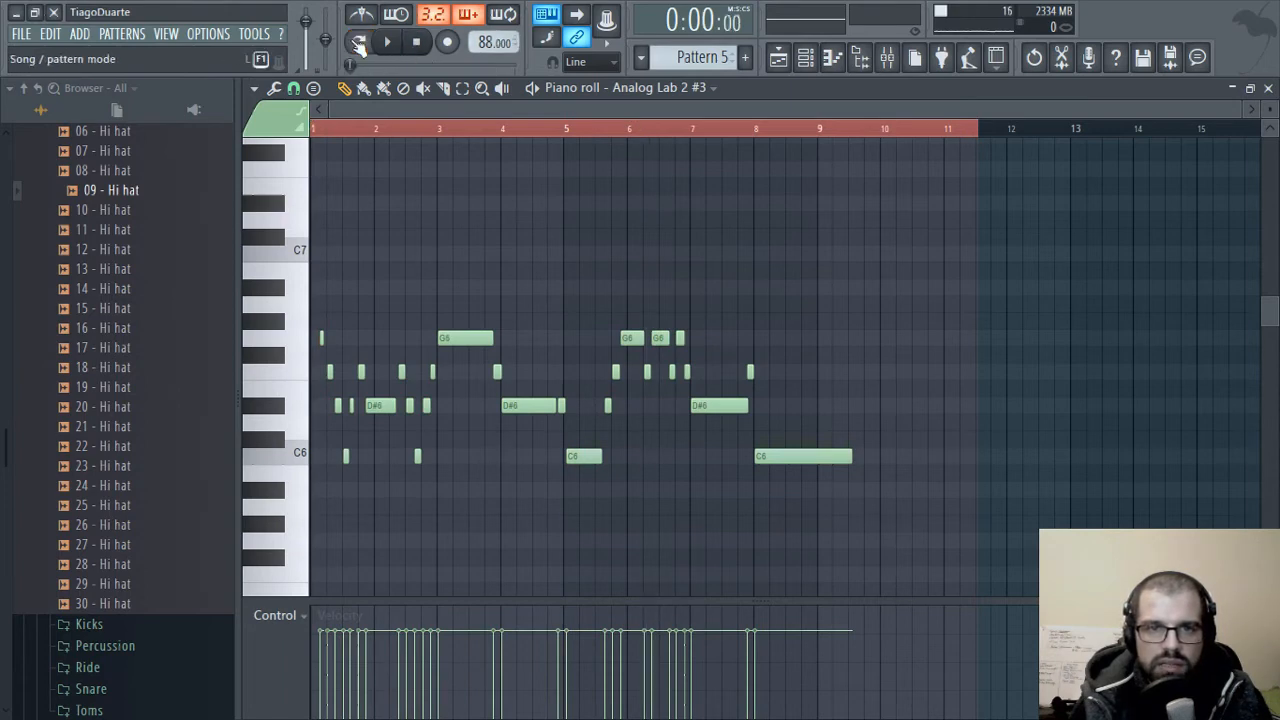
click(778, 57)
key(space)
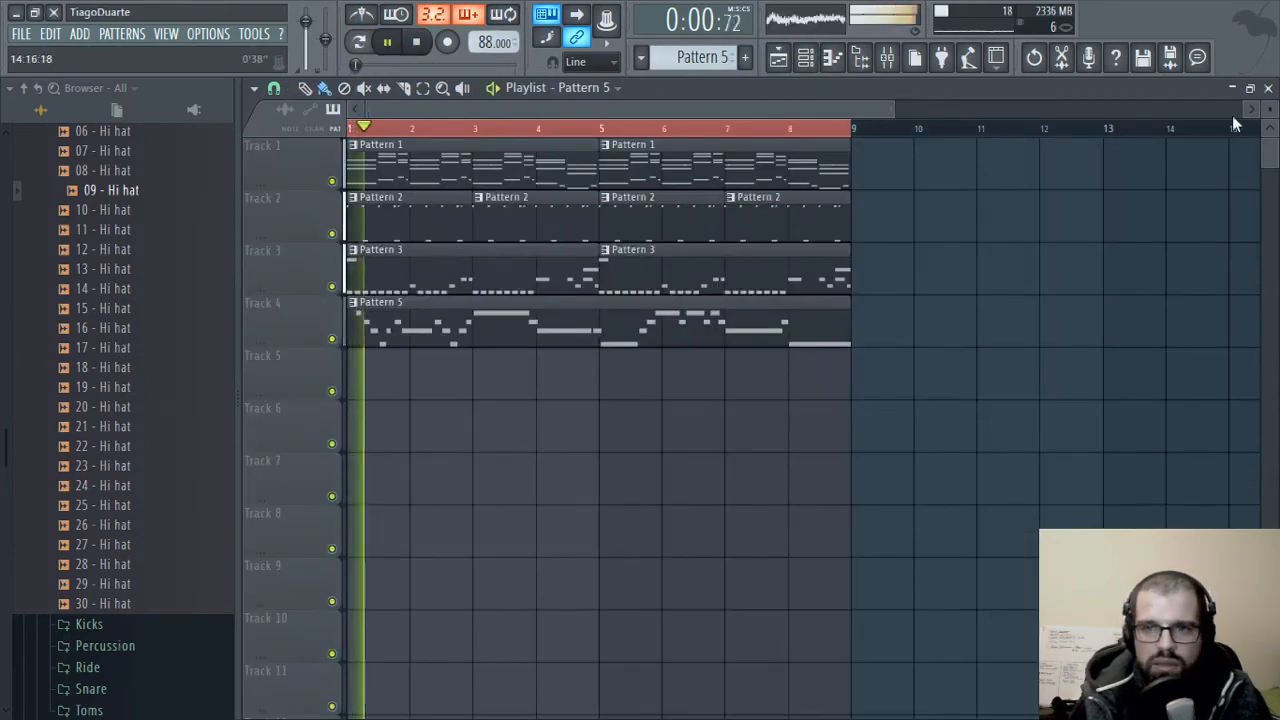
click(1267, 88)
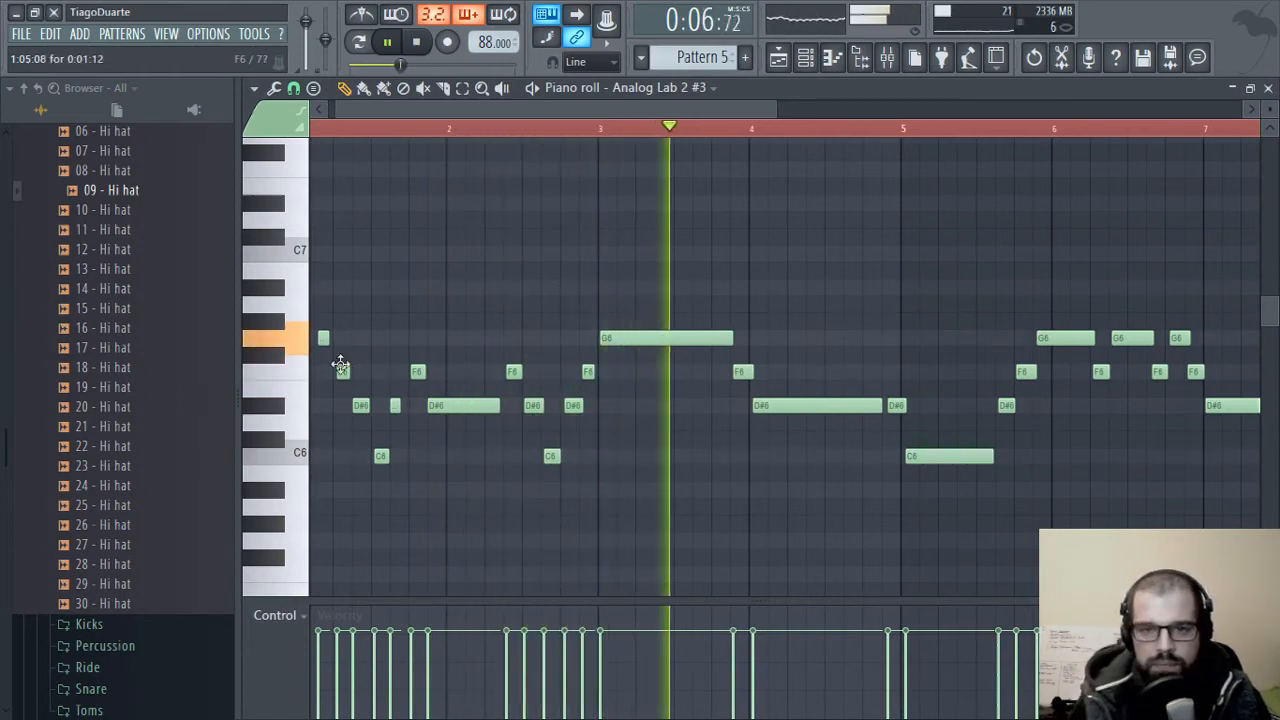
drag(520, 266, 535, 234)
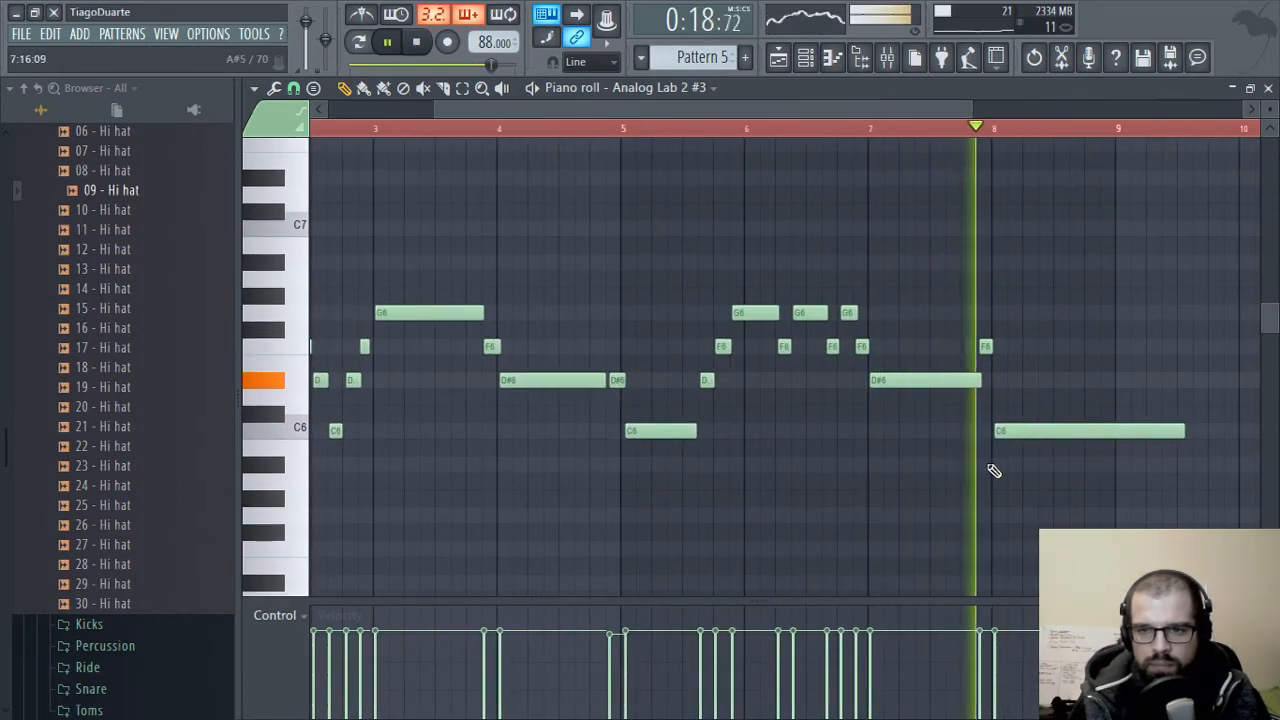
- Clear the timeline selection and shorten the final C6 note so it ends at bar 9
right_click(1122, 130)
drag(885, 333, 1060, 357)
scroll(846, 368, down, 1)
scroll(849, 371, down, 1)
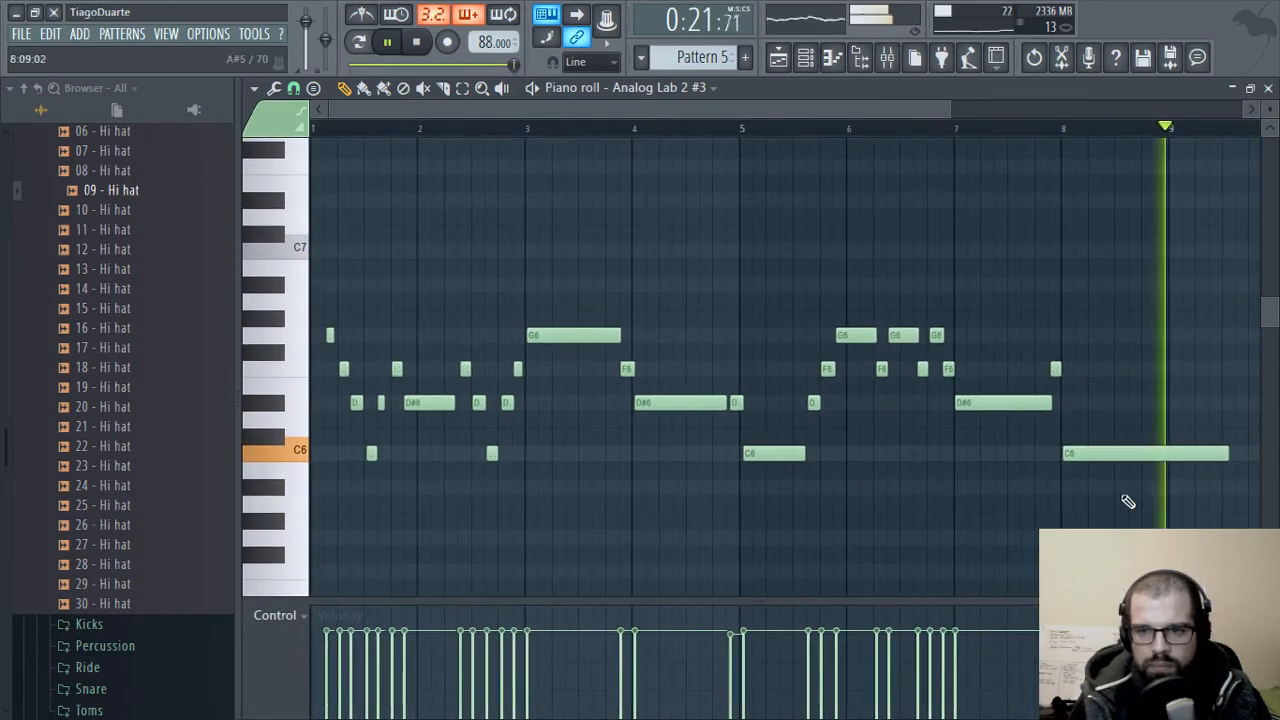
right_click(1169, 458)
key(ctrl+z)
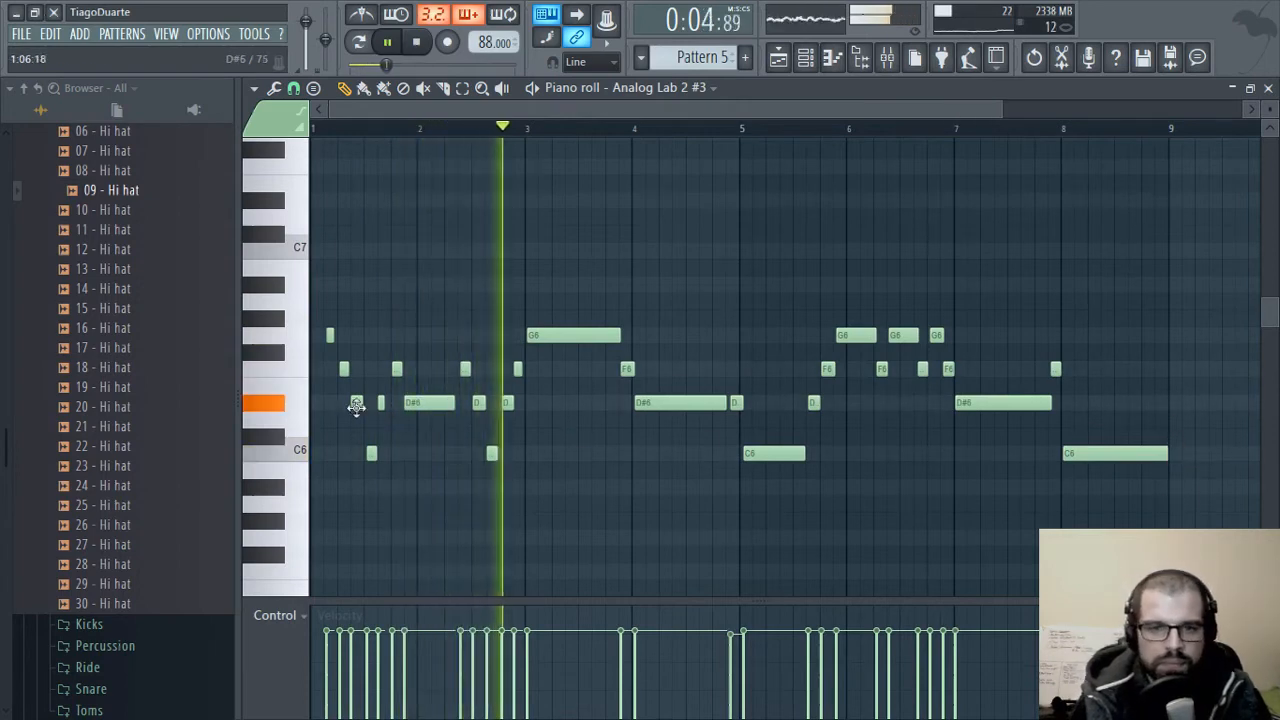
- Move the first G6 note to the start of bar 1 and the following F6 and D#6 notes slightly earlier
scroll(394, 425, up, 1)
scroll(420, 412, up, 1)
key(space)
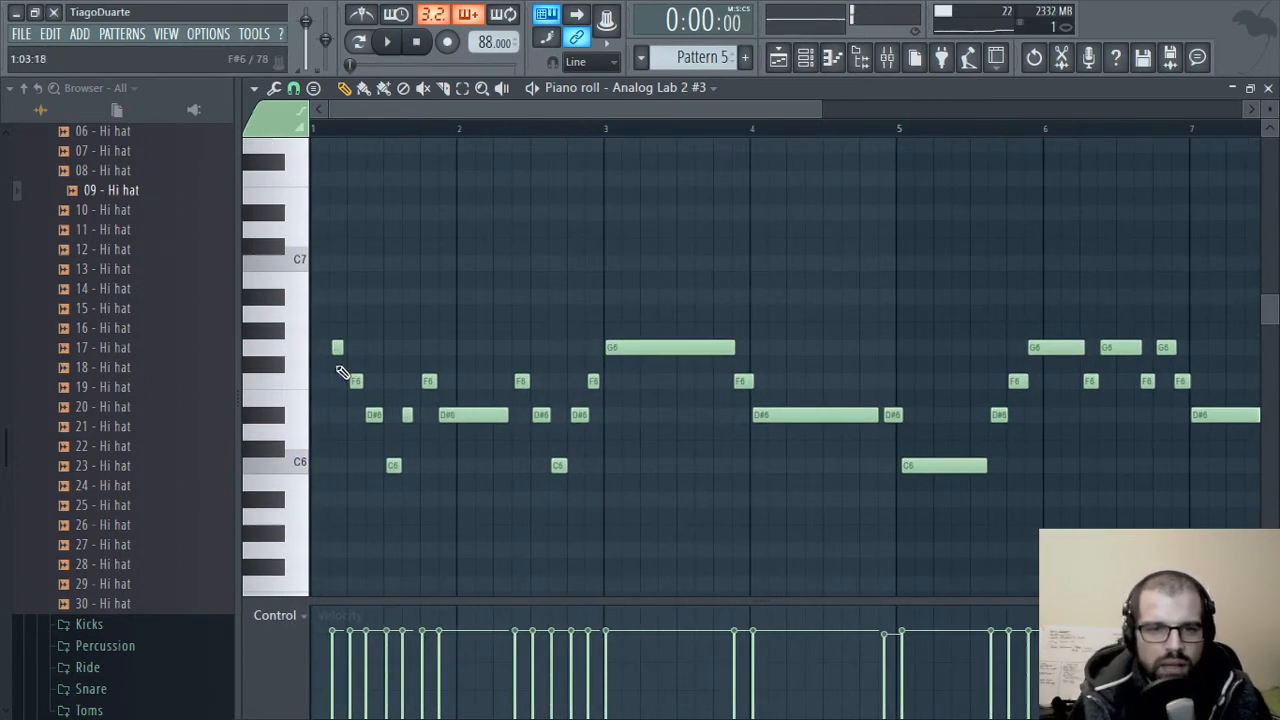
drag(336, 348, 341, 390)
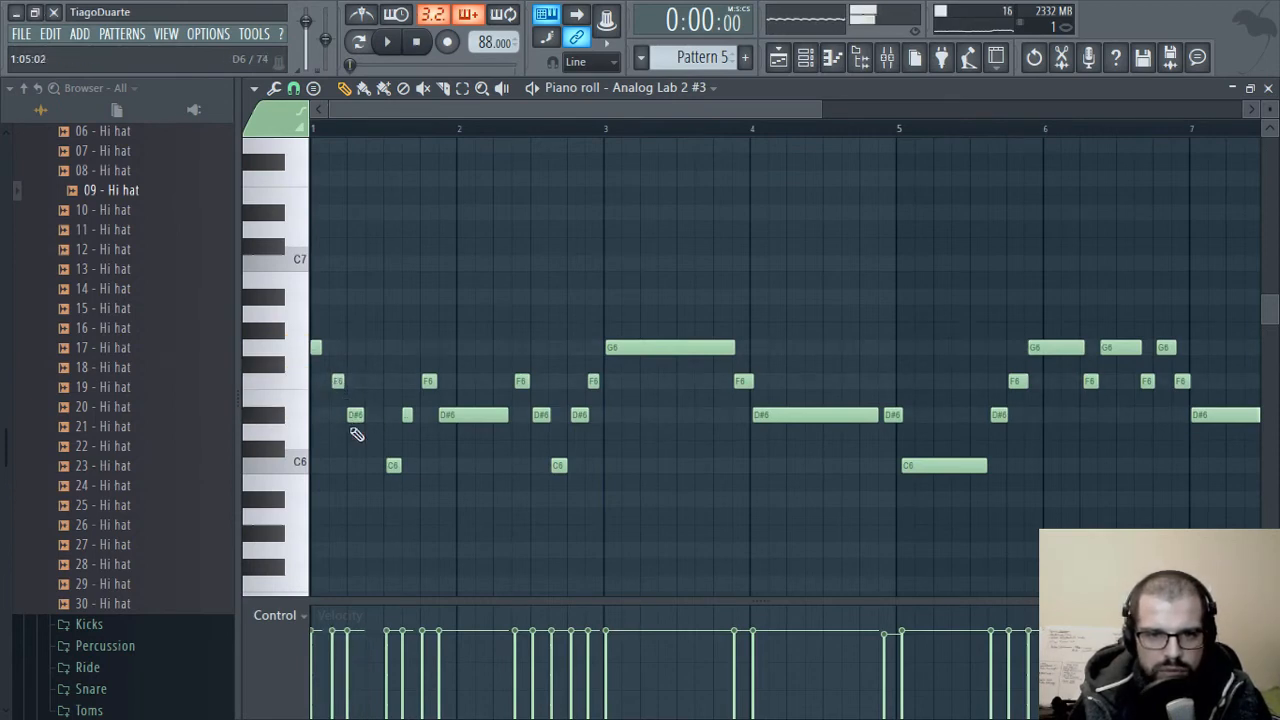
key(space)
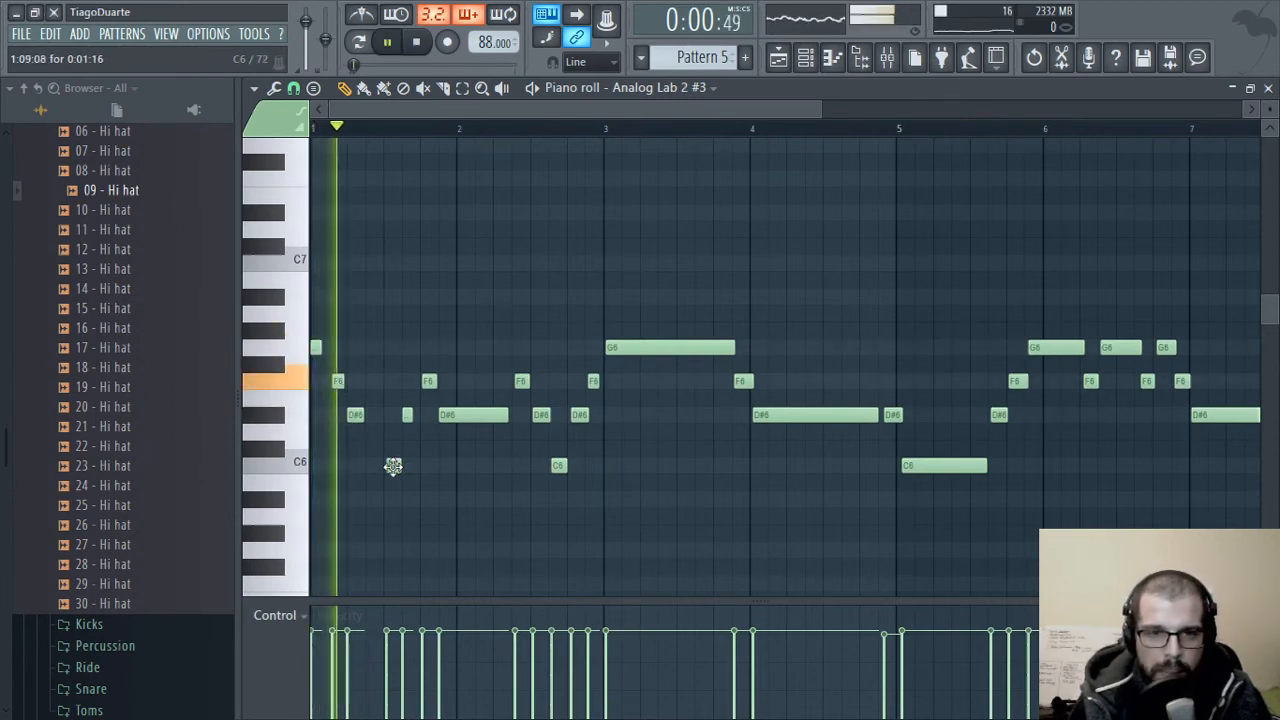
key(space)
- Move the first C6 note in bar 1 earlier to follow the D#6 note, and listen to the phrase
drag(391, 466, 374, 466)
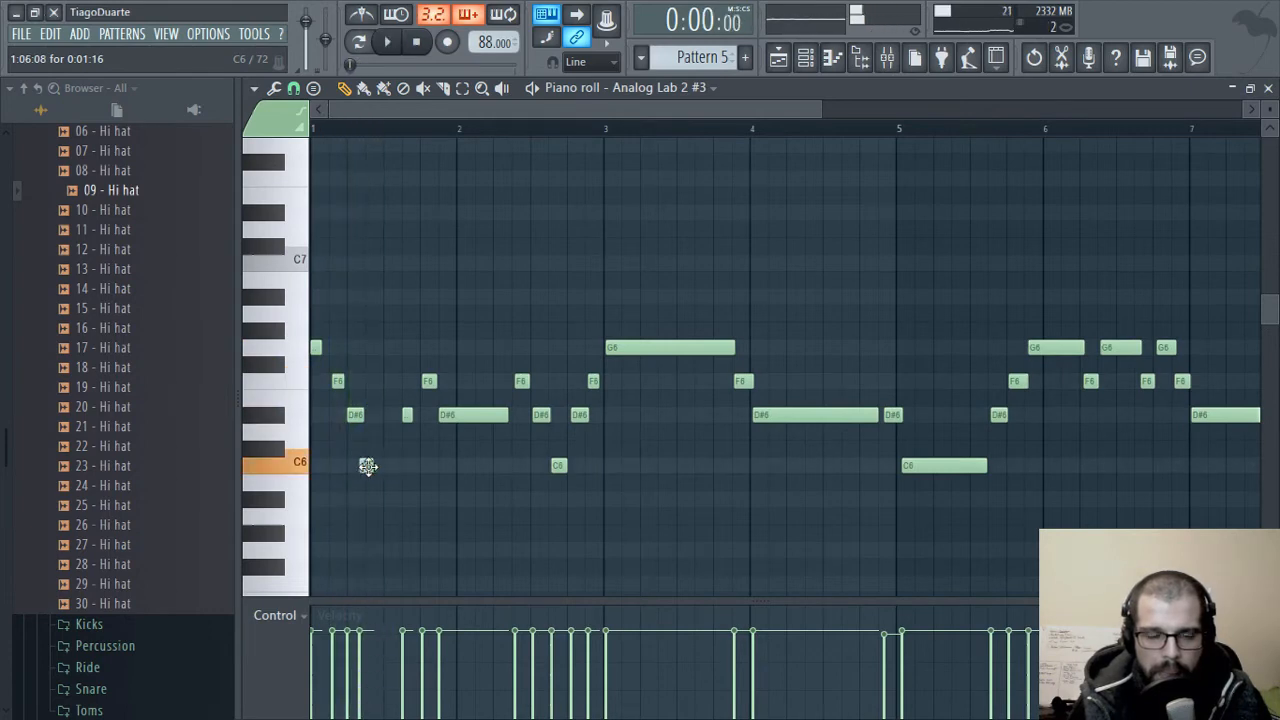
key(space)
scroll(330, 422, up, 4)
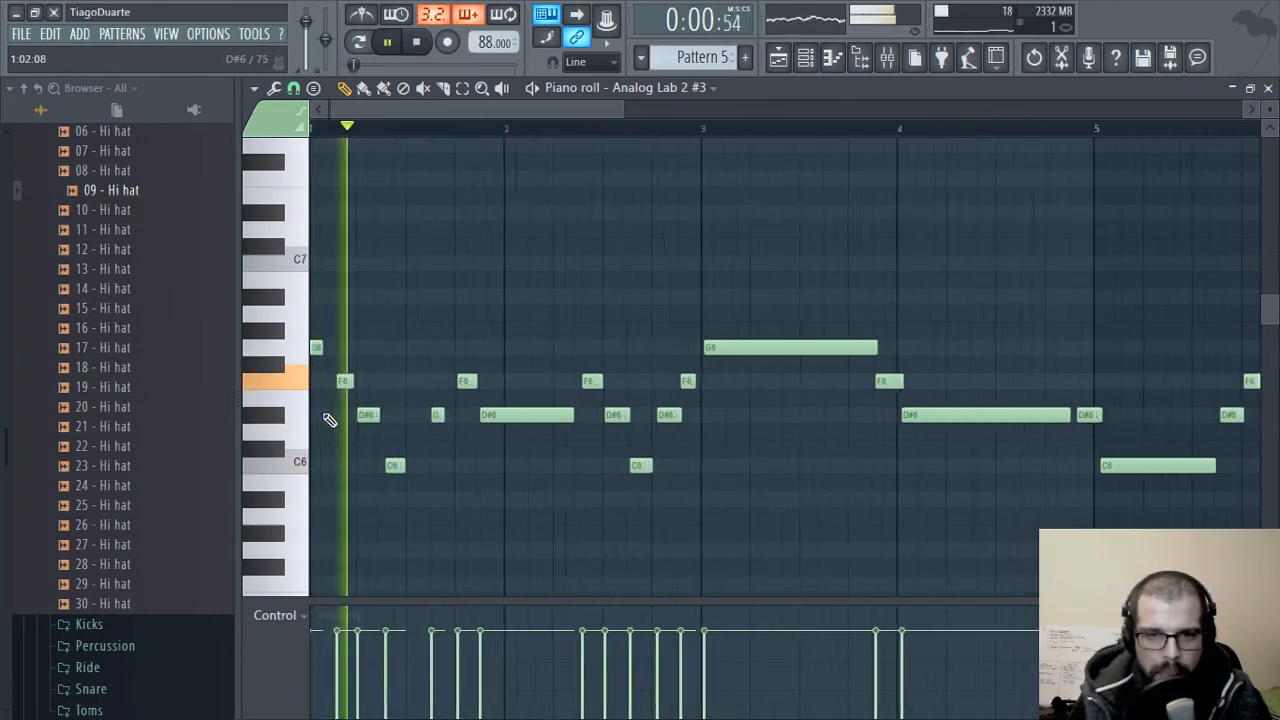
drag(345, 416, 565, 436)
key(space)
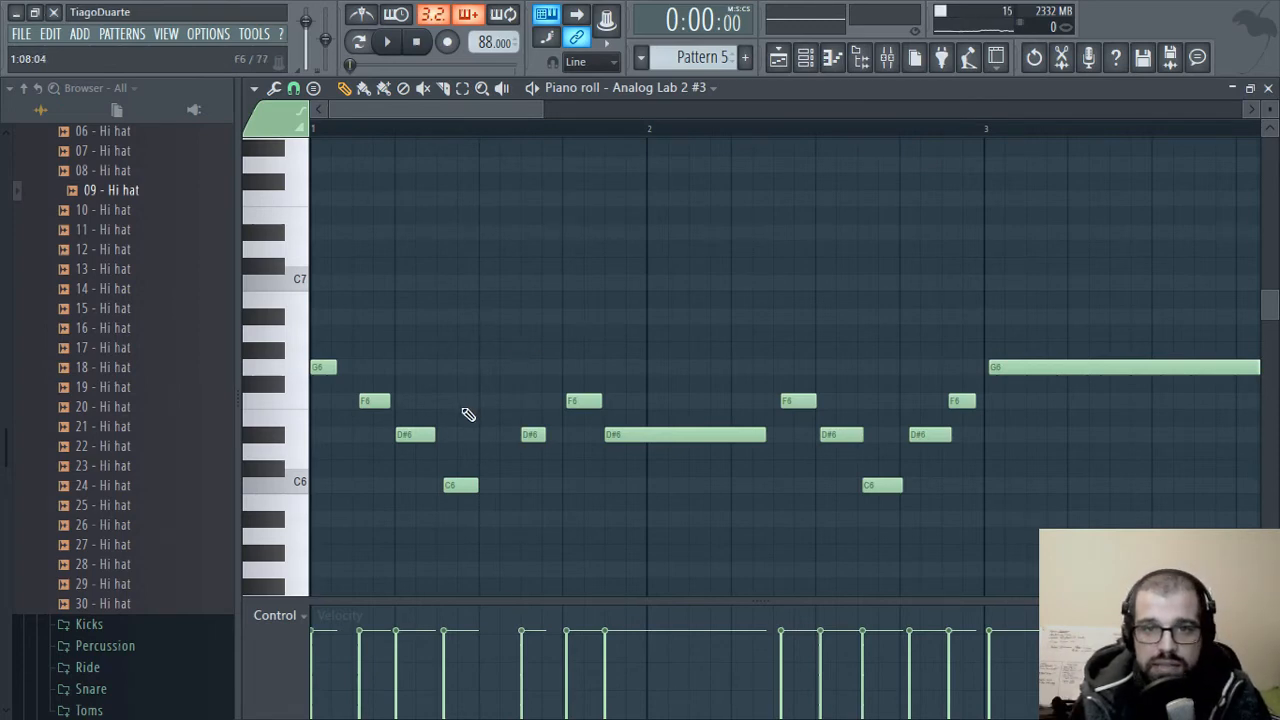
- Quantize the guitar notes with the Default template and Quantize end time, and play the start of the result
key(alt+q)
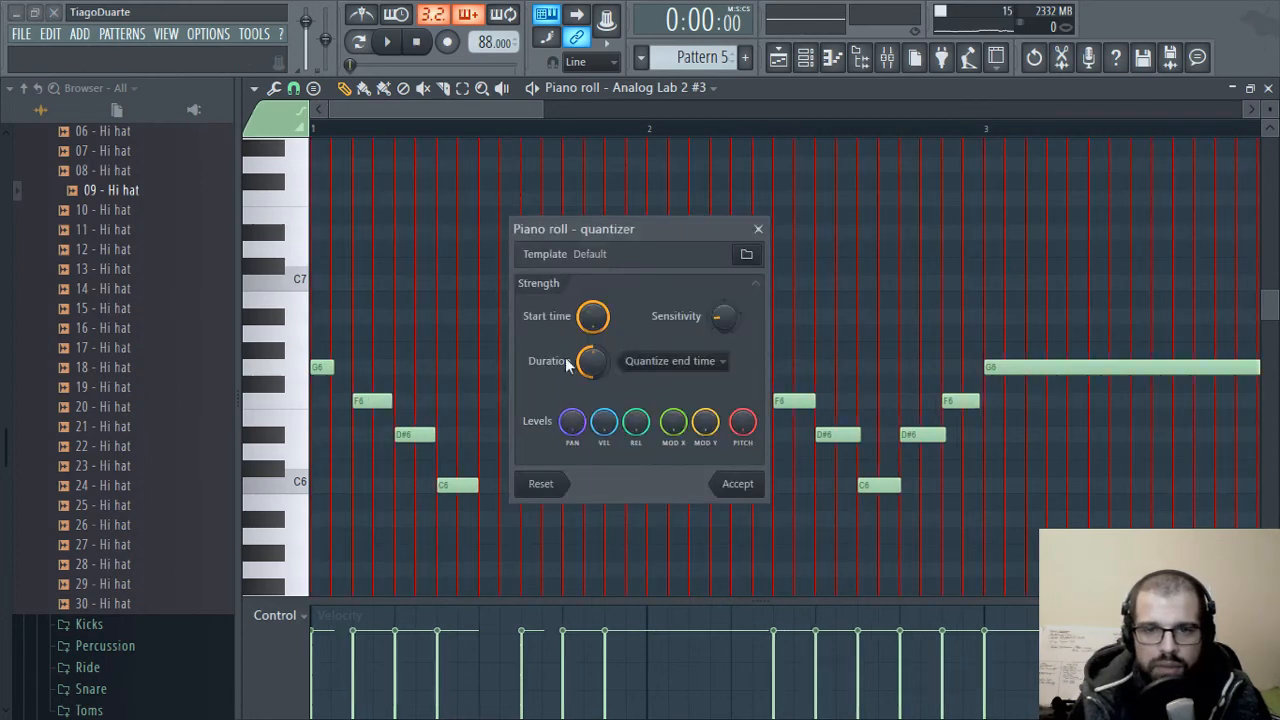
click(738, 484)
scroll(420, 330, down, 2)
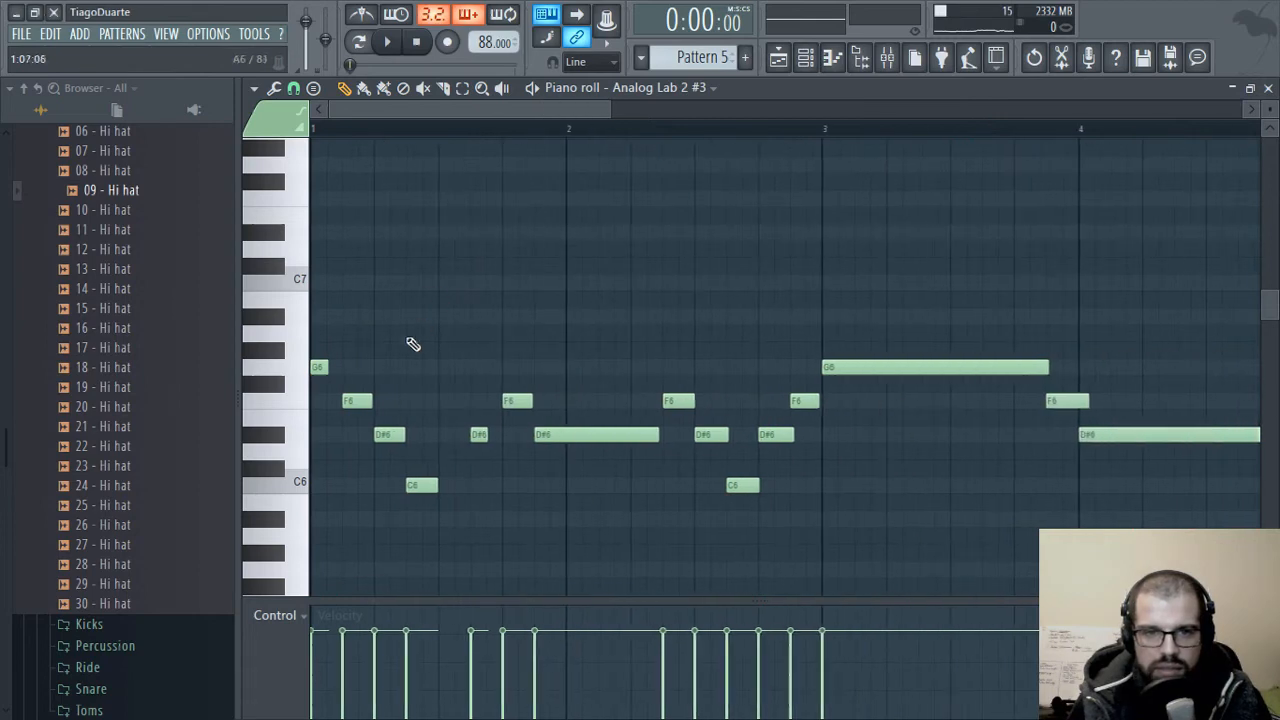
scroll(414, 343, down, 2)
key(space)
key(space)
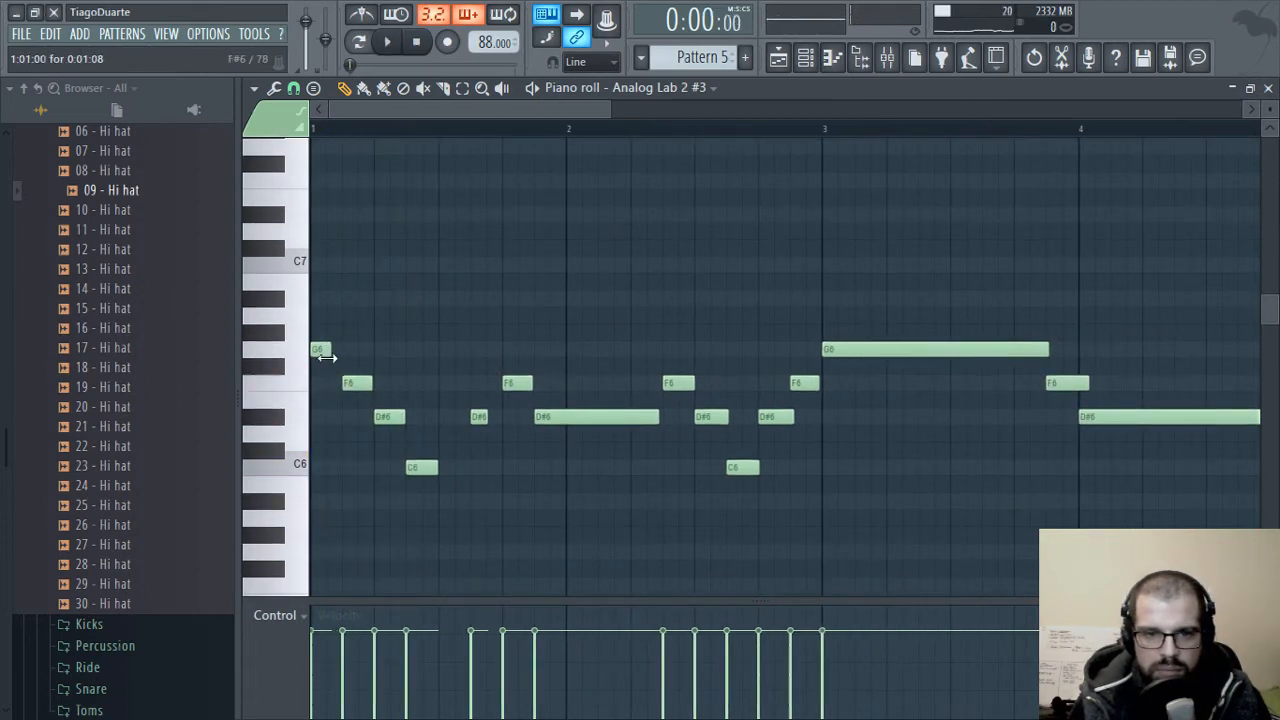
- Set the Insert 9 mixer level to about -14 dB and play the song with the guitar piano roll showing
click(887, 57)
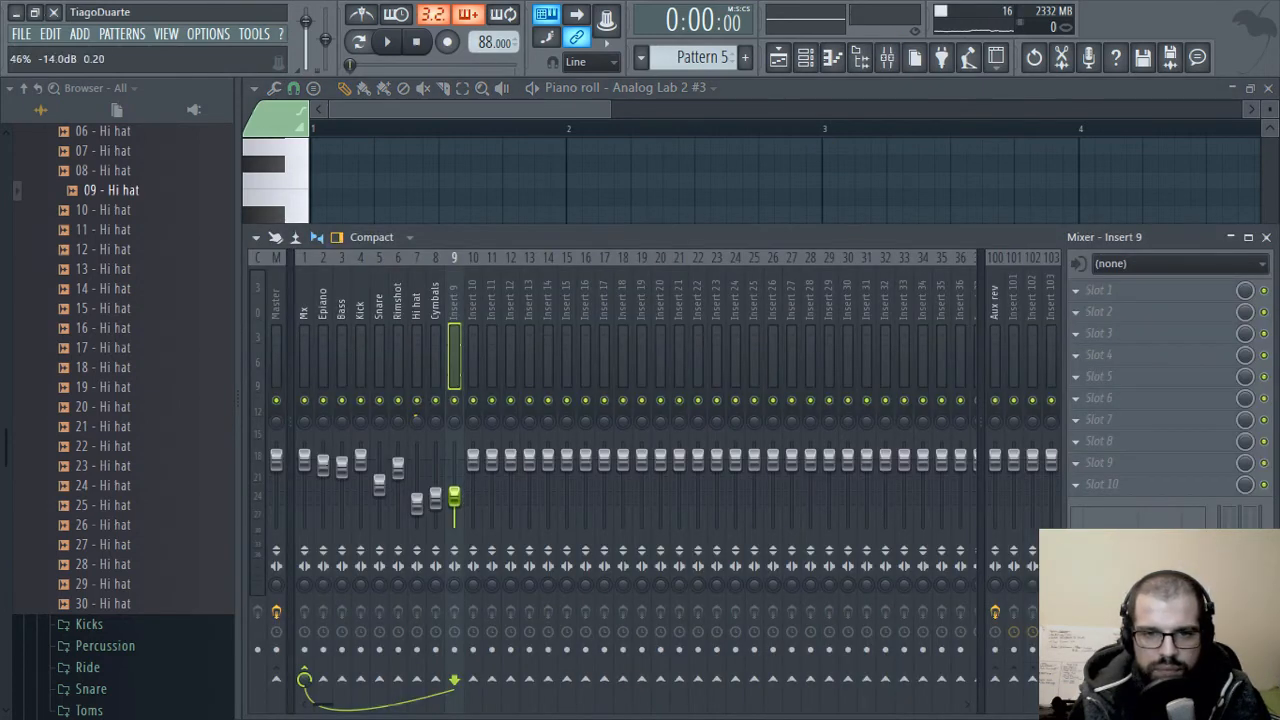
click(502, 111)
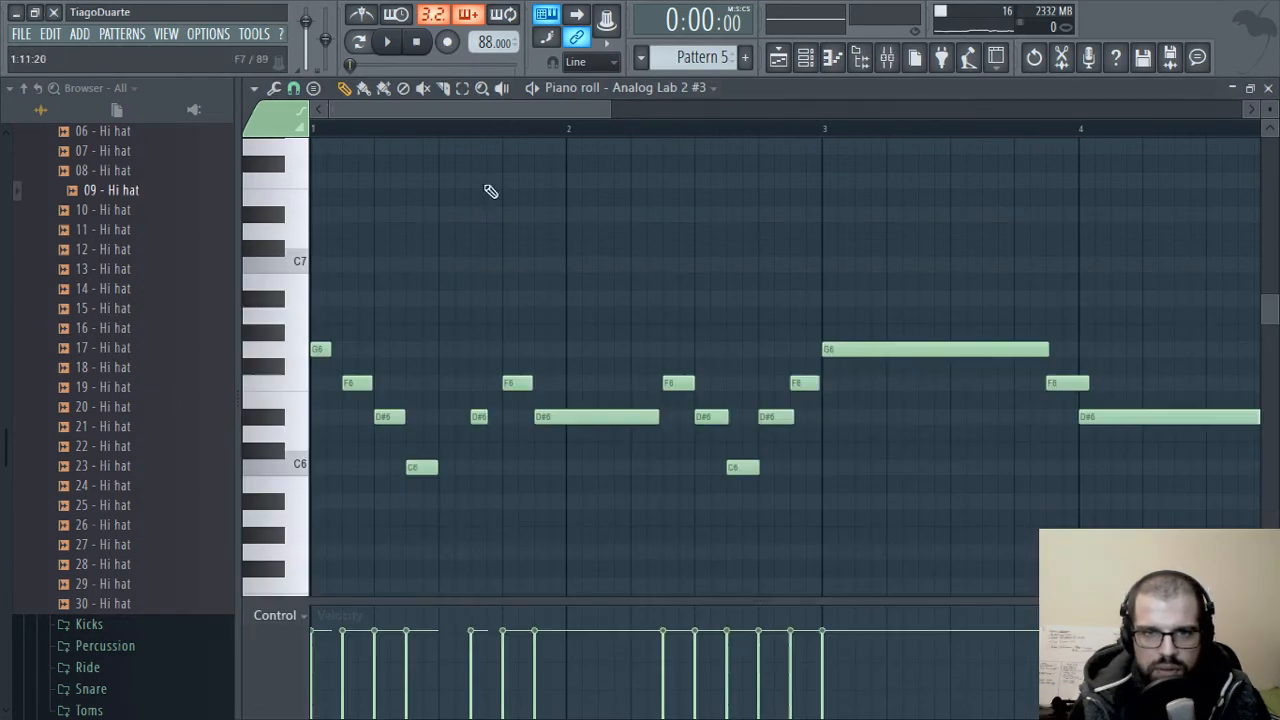
key(space)
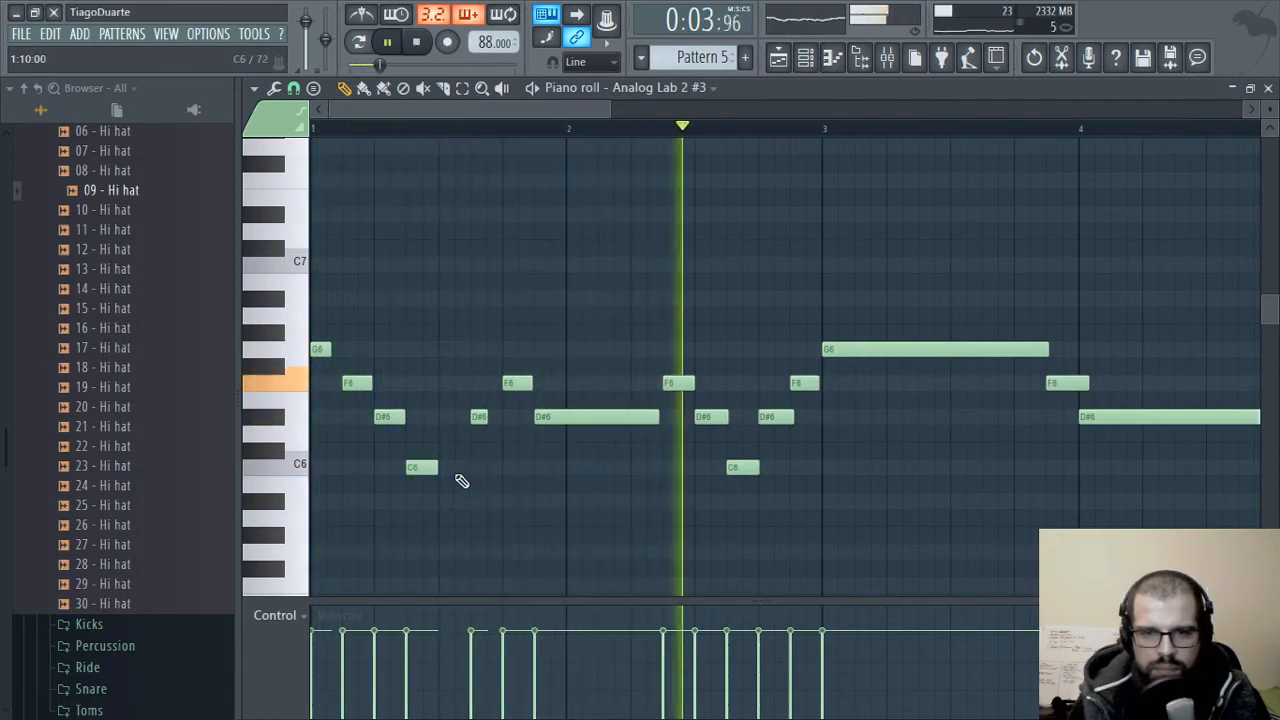
- Extend the first C6 note to reach the following D#6 note and apply Quick legato to the guitar notes
drag(436, 467, 470, 482)
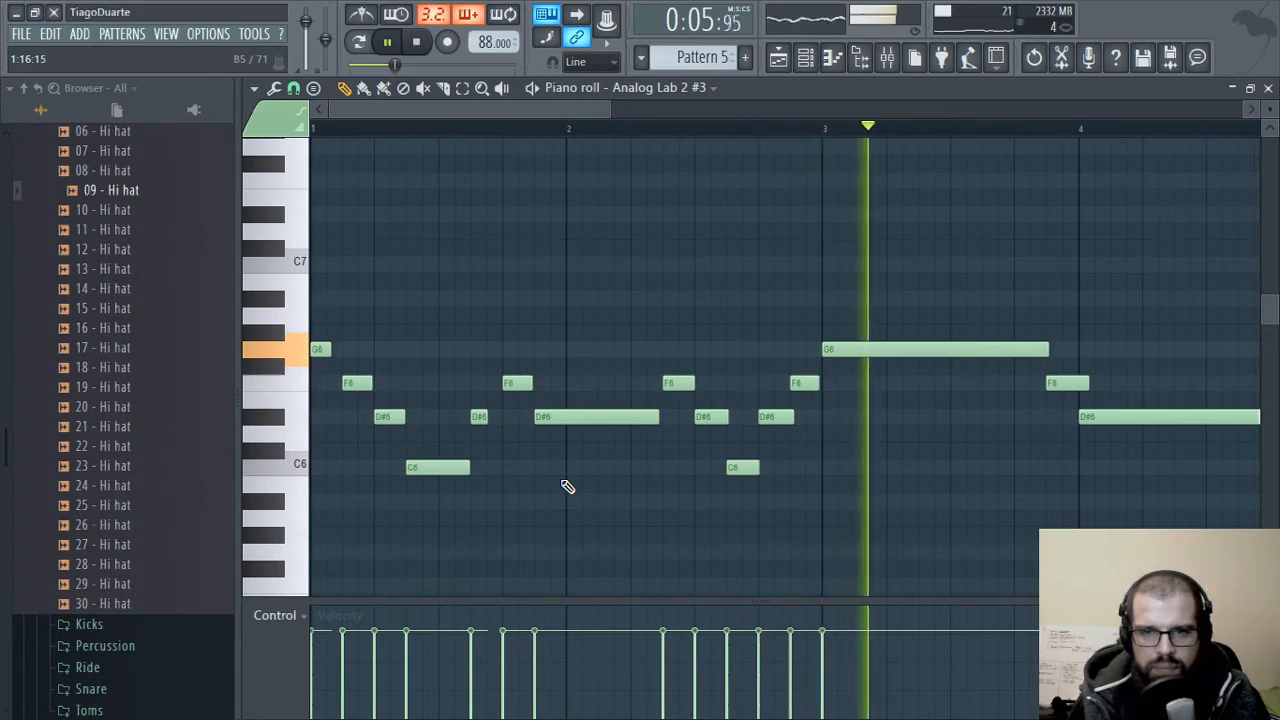
key(space)
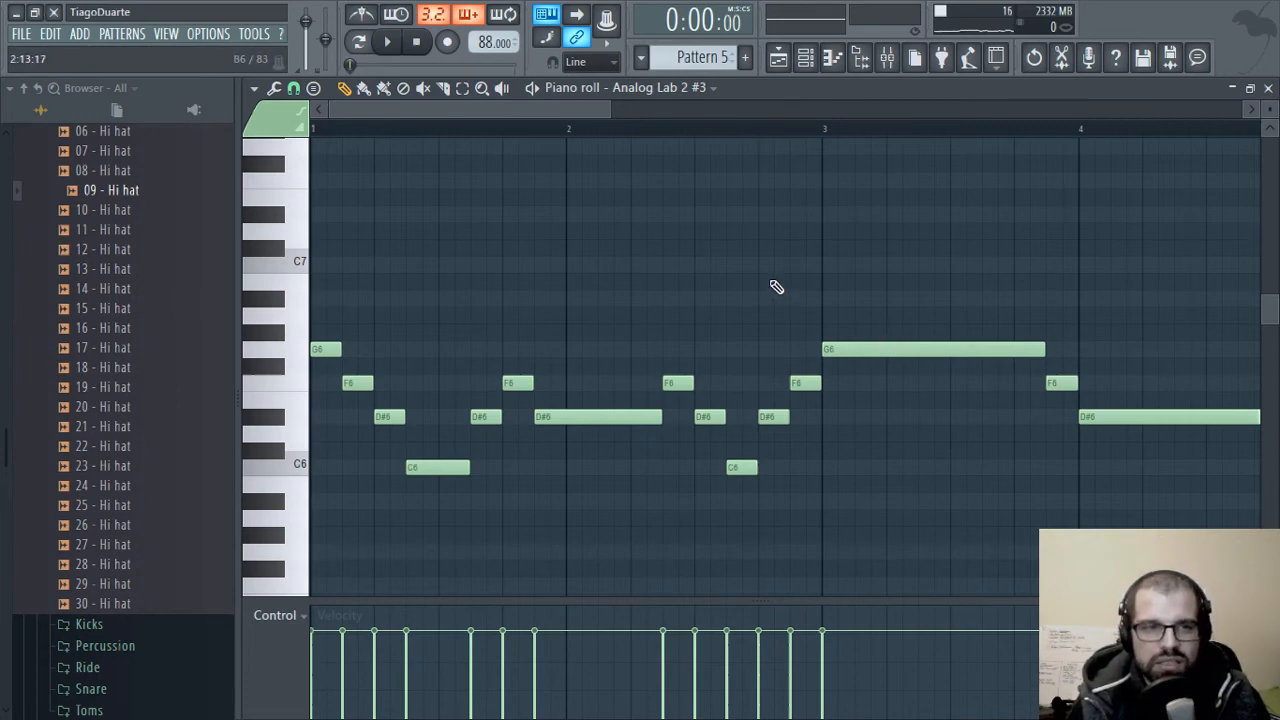
click(254, 88)
mouse_move(287, 147)
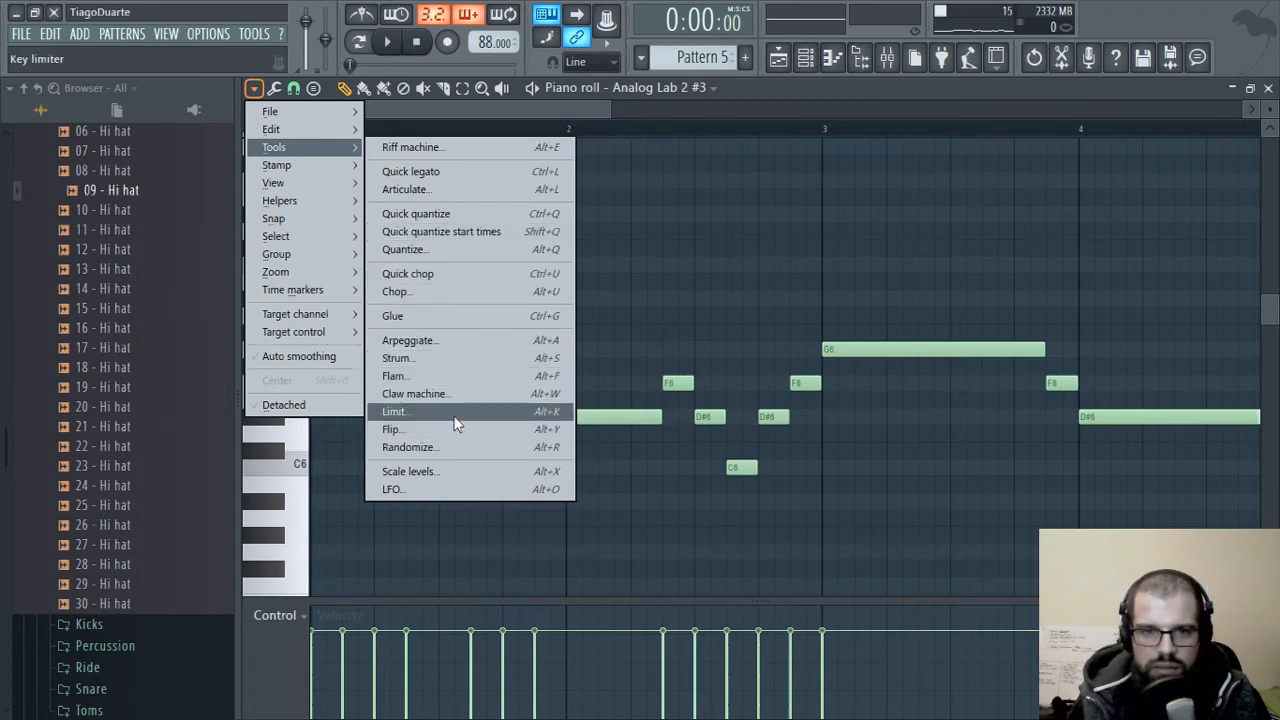
click(454, 172)
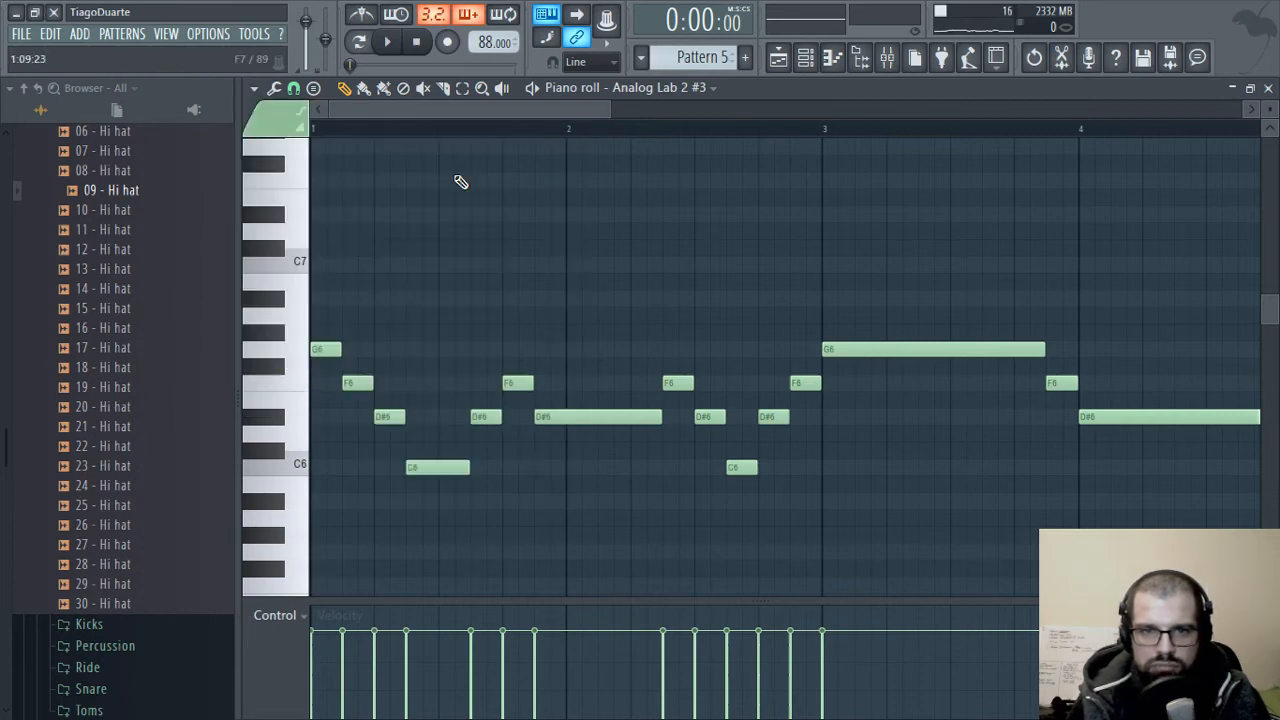
- Apply the Articulator with Multiply at 100% to the guitar notes and play the result from the start
click(275, 90)
click(255, 88)
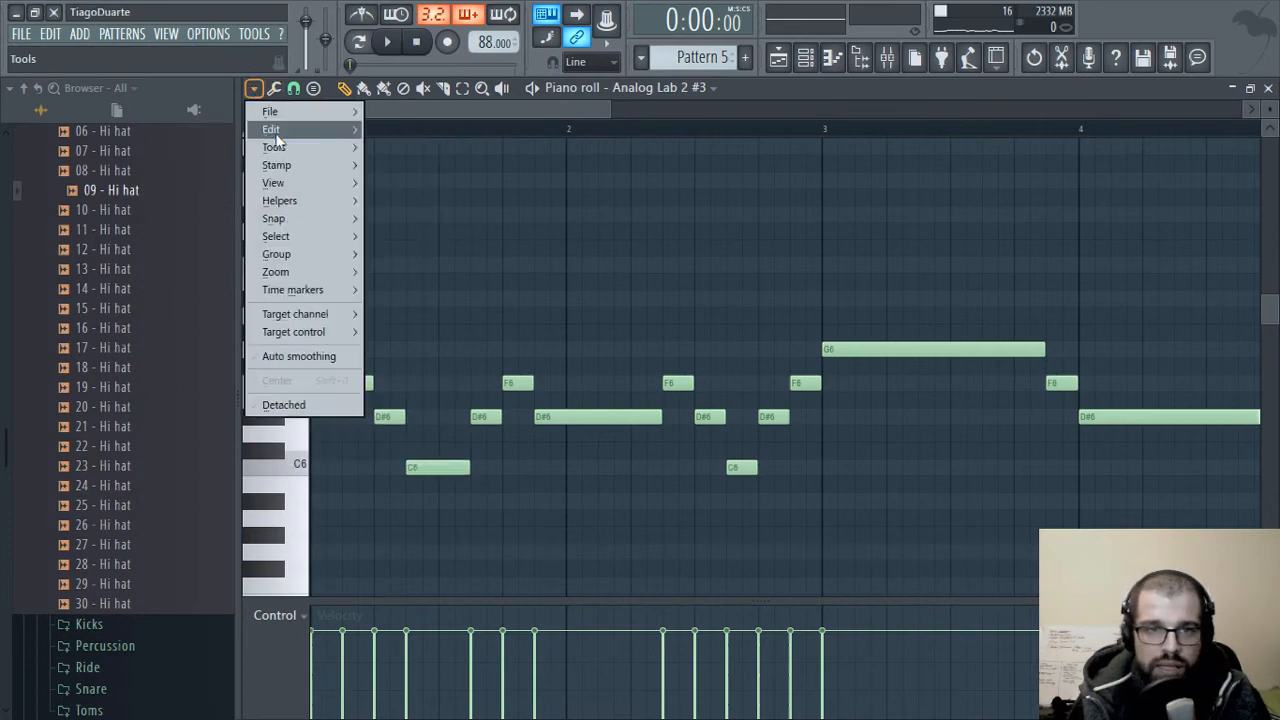
click(443, 188)
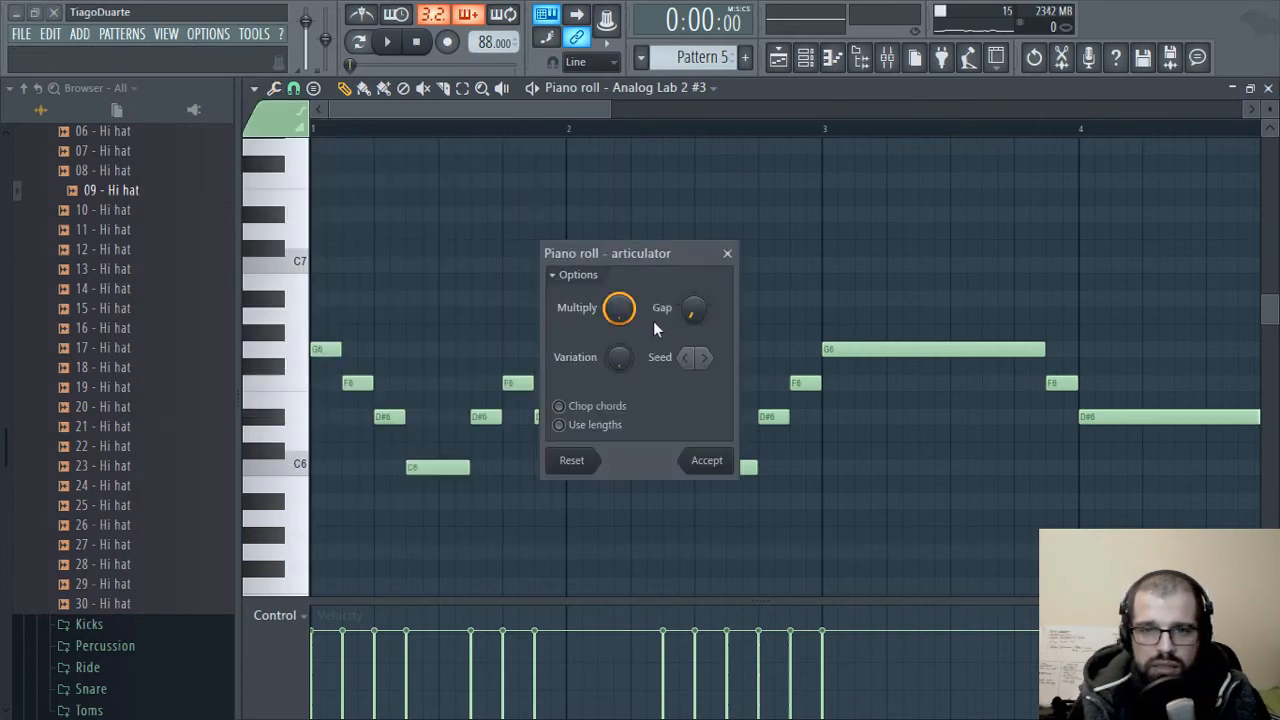
mouse_move(615, 318)
mouse_down()
mouse_move(615, 366)
mouse_move(615, 305)
mouse_up()
key(space)
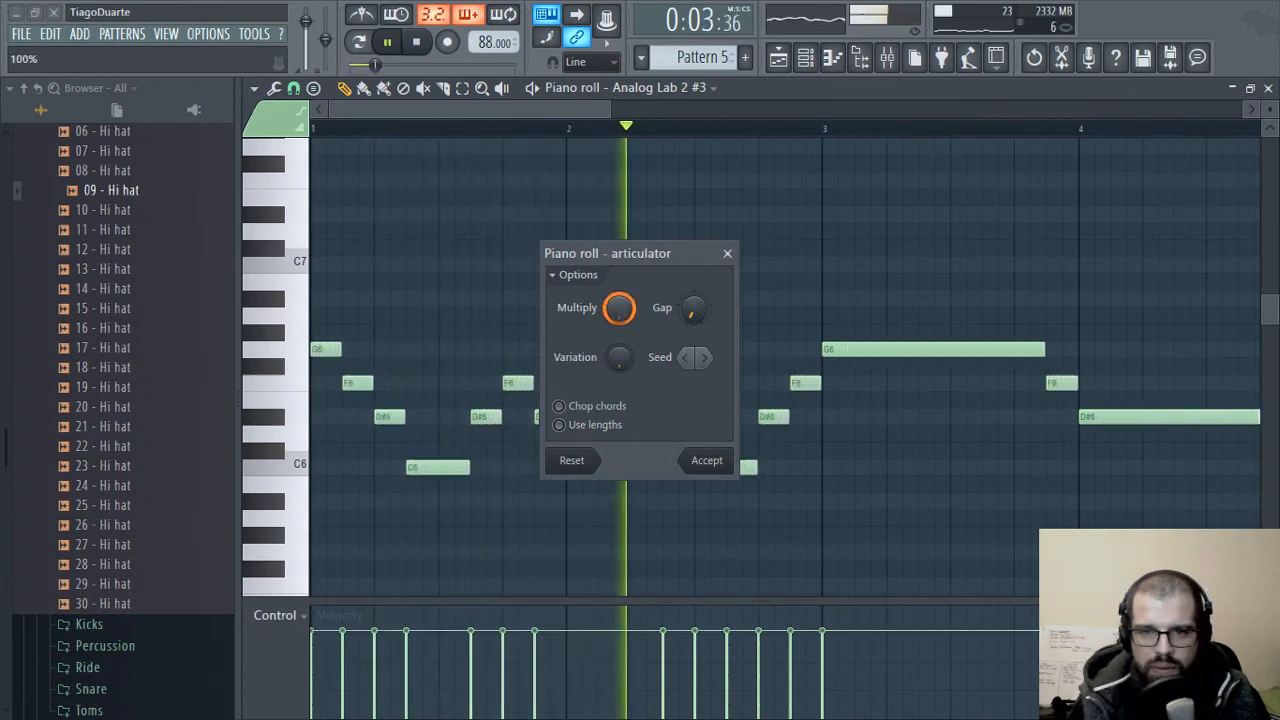
click(706, 460)
key(space)
key(space)
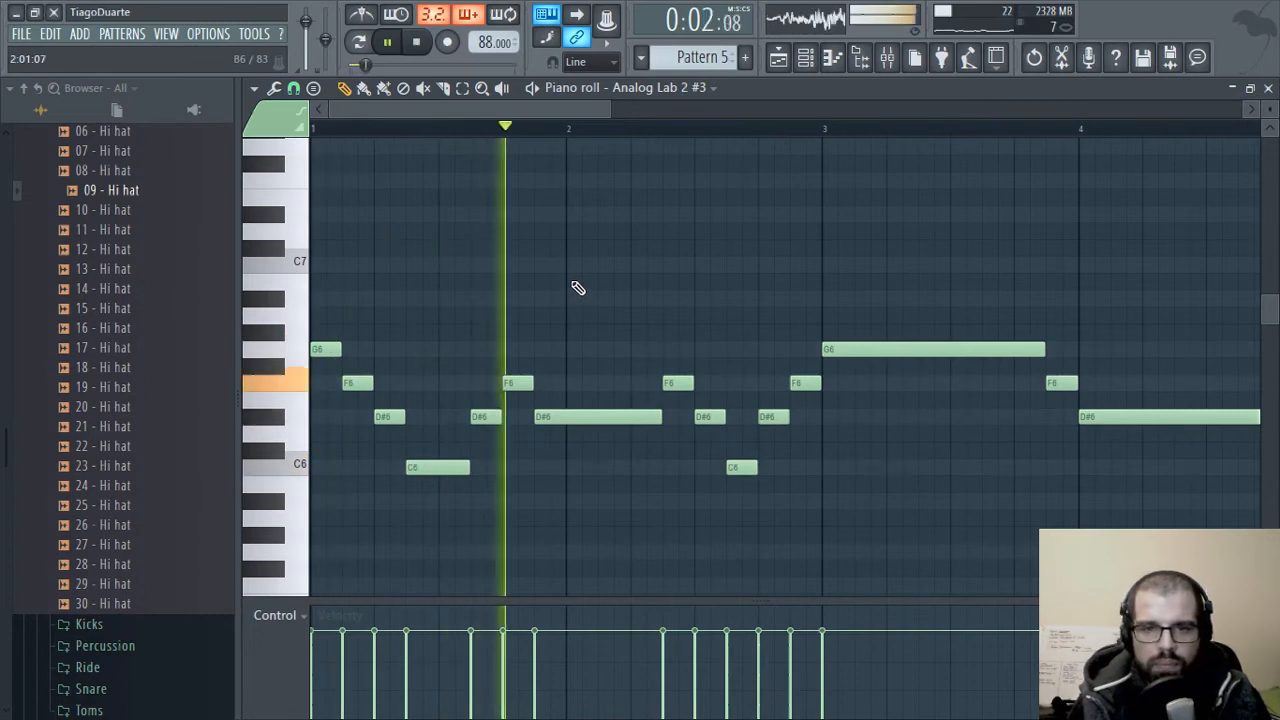
- Turn the short D#6 before bar 5 into an F6 ending at bar 5, and make the C6 span from bar 5 to the next D#6
scroll(568, 288, down, 1)
scroll(566, 288, down, 1)
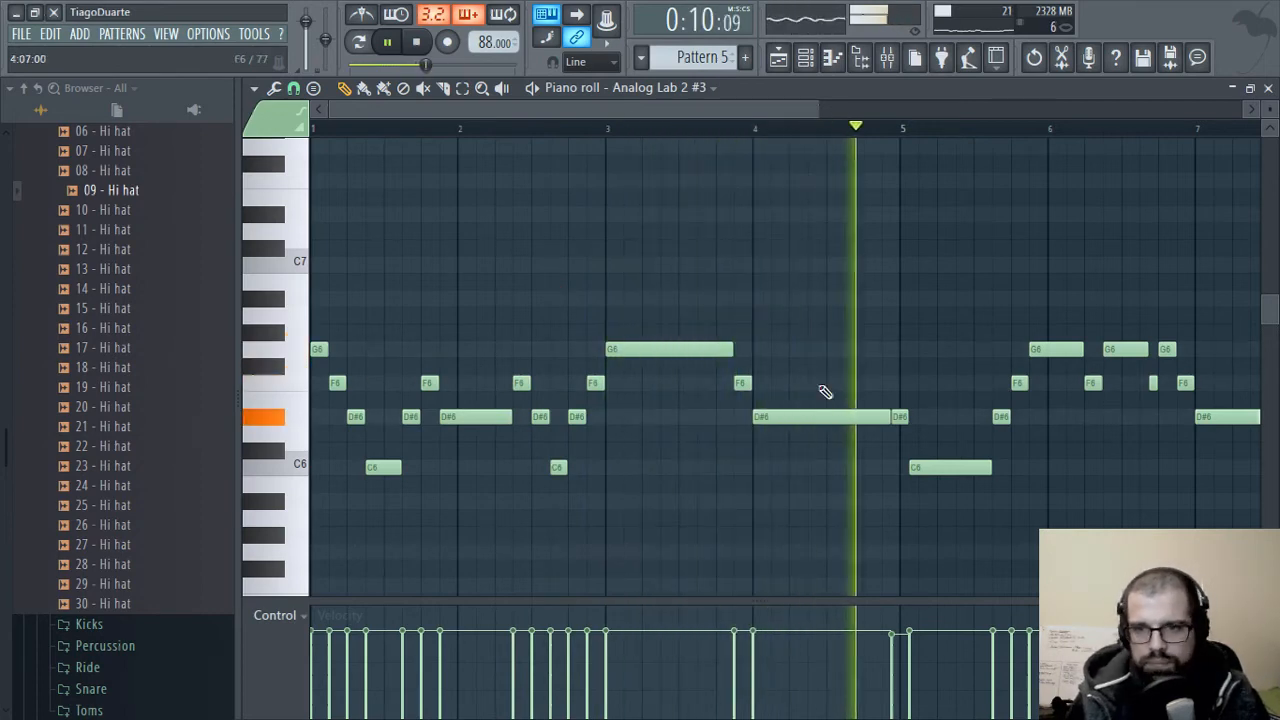
scroll(1031, 437, up, 1)
scroll(1031, 437, up, 1)
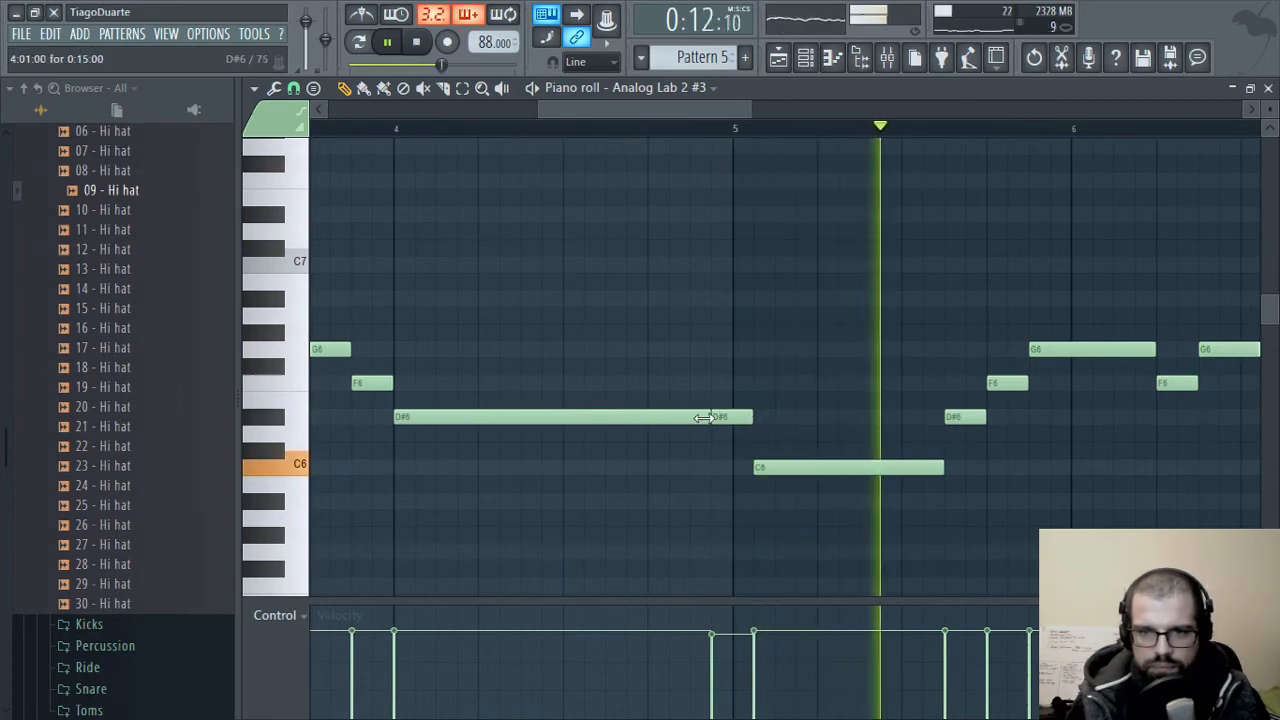
drag(709, 417, 699, 383)
drag(799, 468, 771, 471)
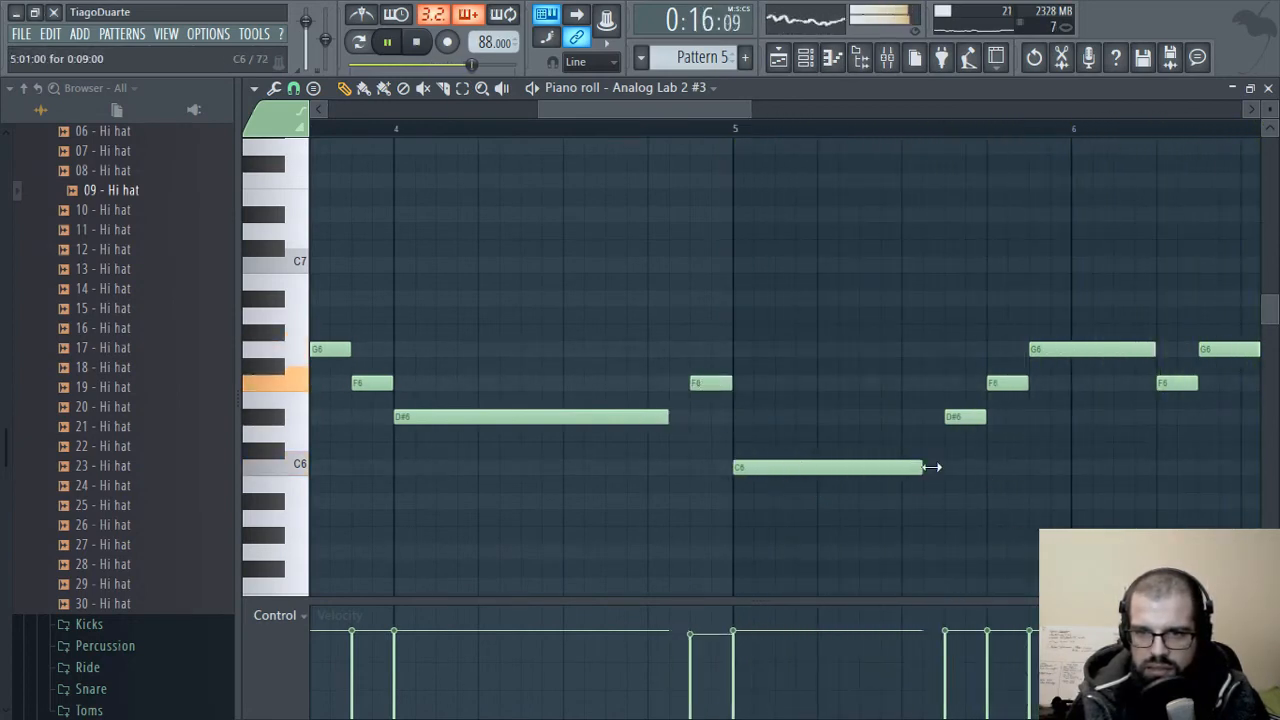
drag(932, 466, 945, 467)
key(space)
key(space)
- Shorten the second G6 in bar 6, start the short F6 after it earlier to fill the space, and listen to the phrase
drag(1093, 437, 670, 430)
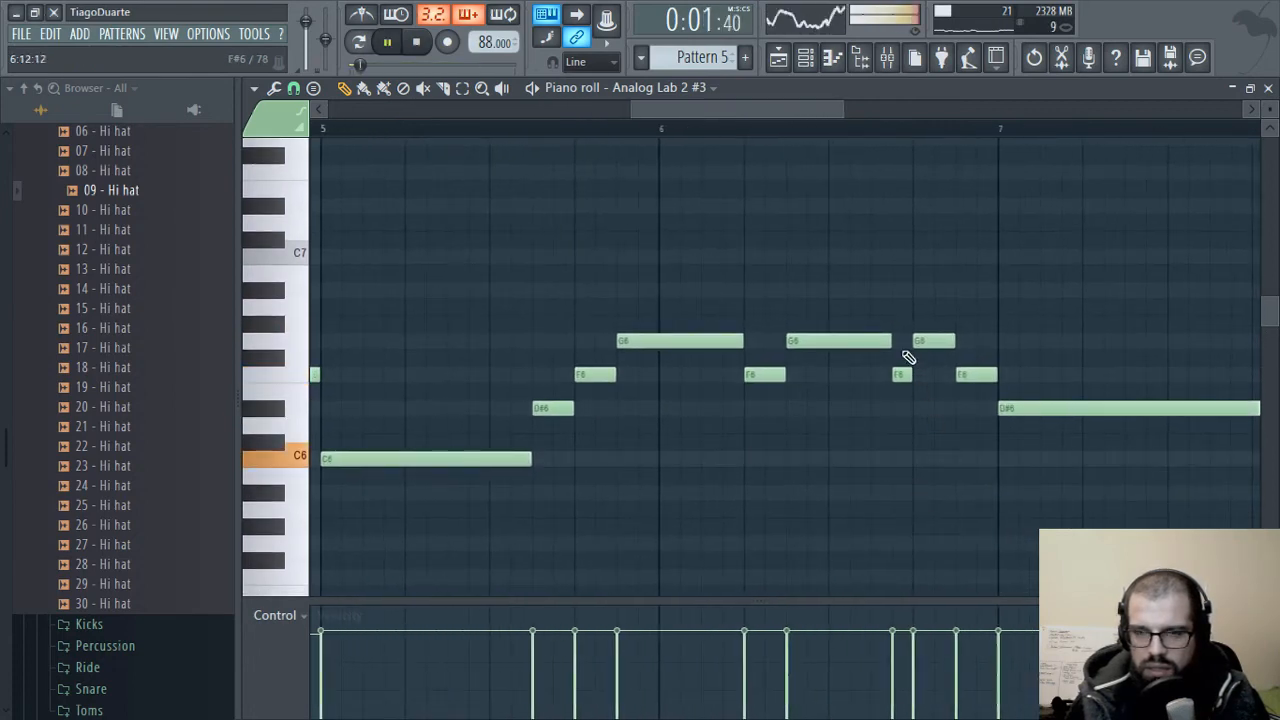
drag(880, 346, 909, 377)
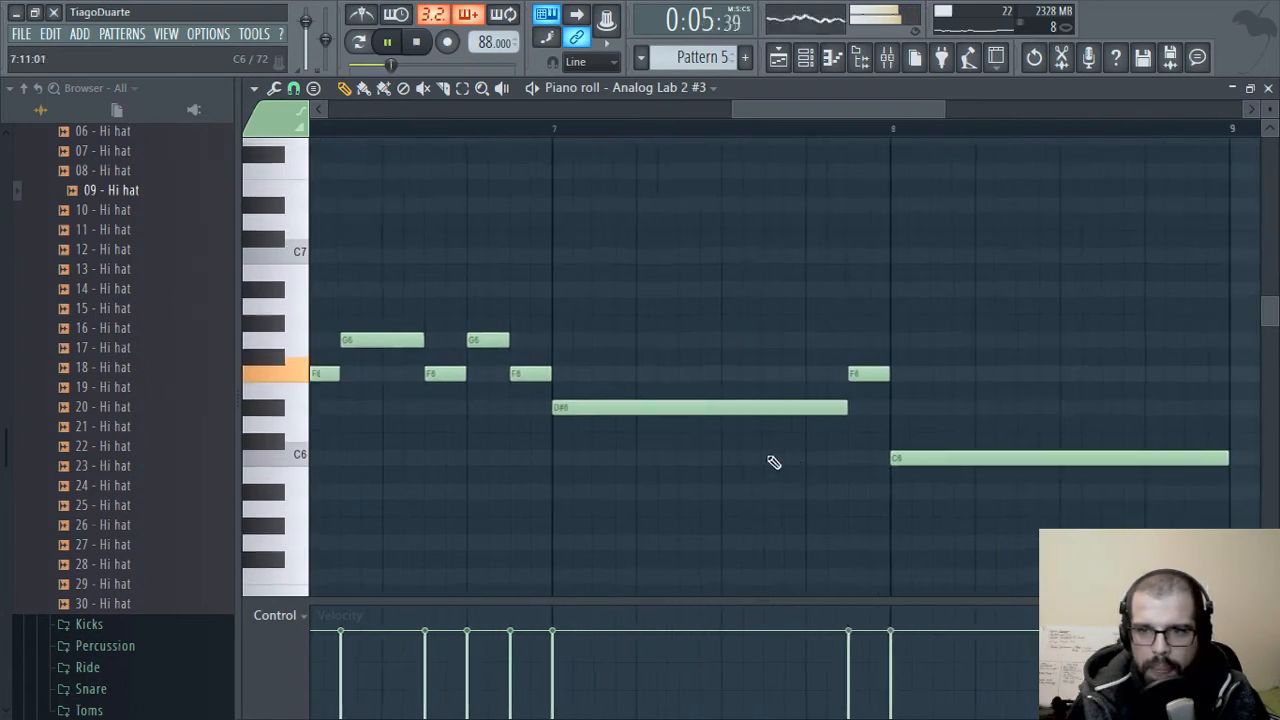
ctrl+scroll(686, 451, down, 5)
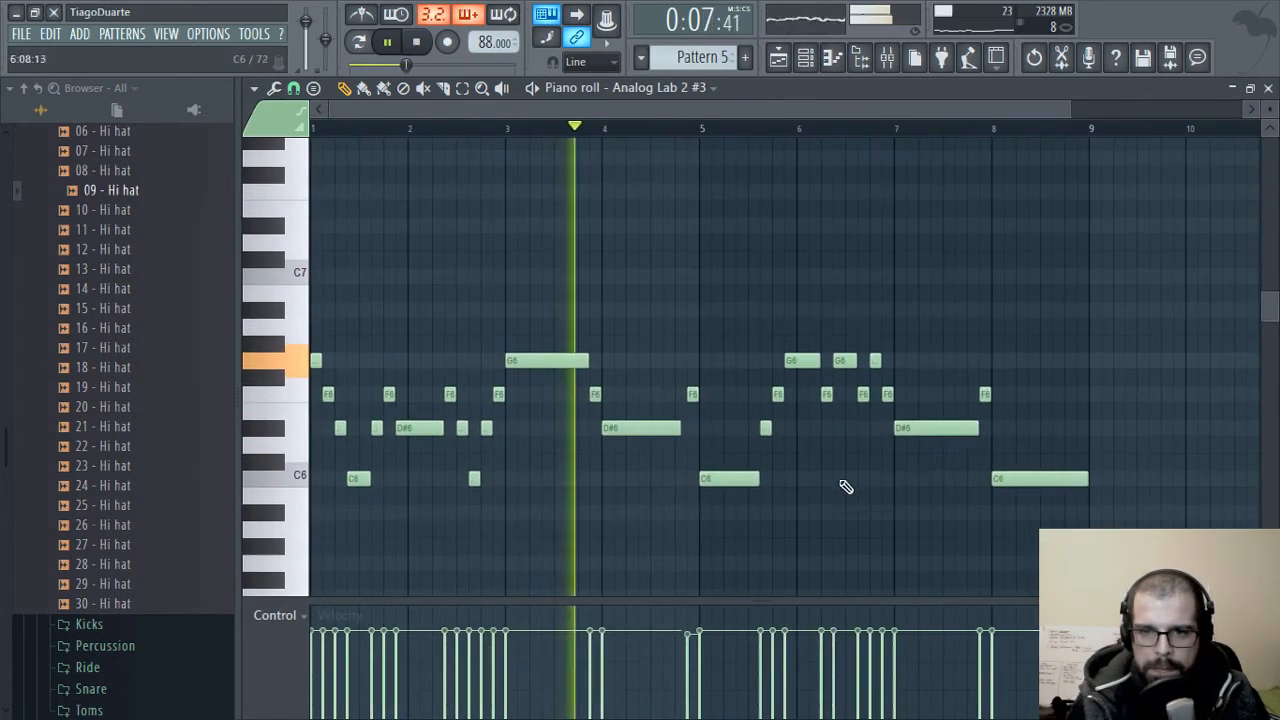
ctrl+scroll(845, 487, down, 1)
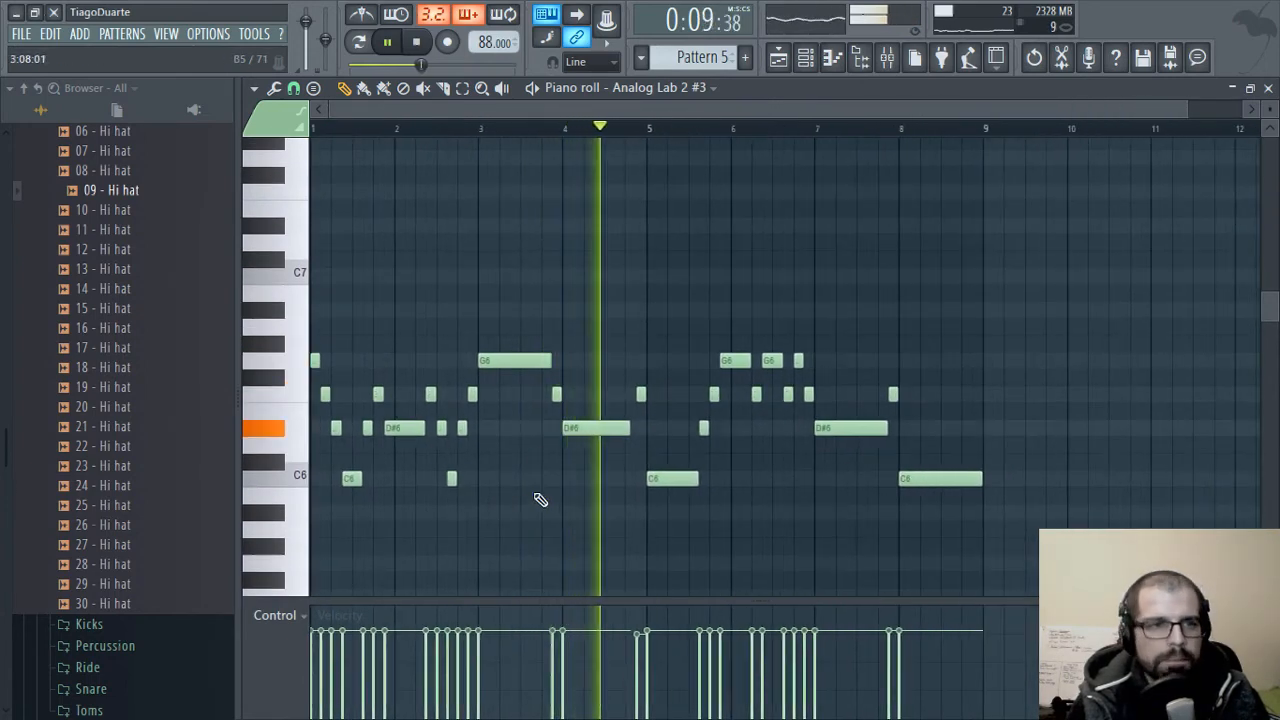
- Lower the Insert 9 mixer level to about -21.7 dB and rename the track Synth
click(1268, 89)
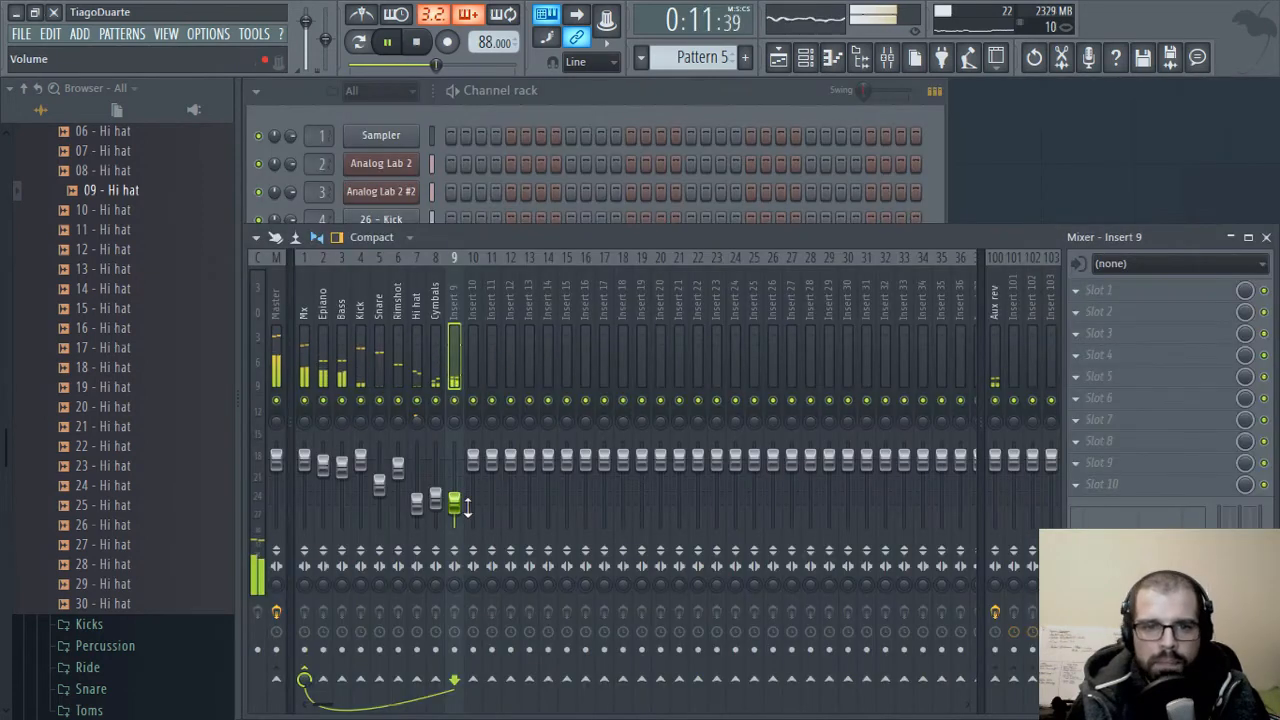
drag(466, 510, 466, 518)
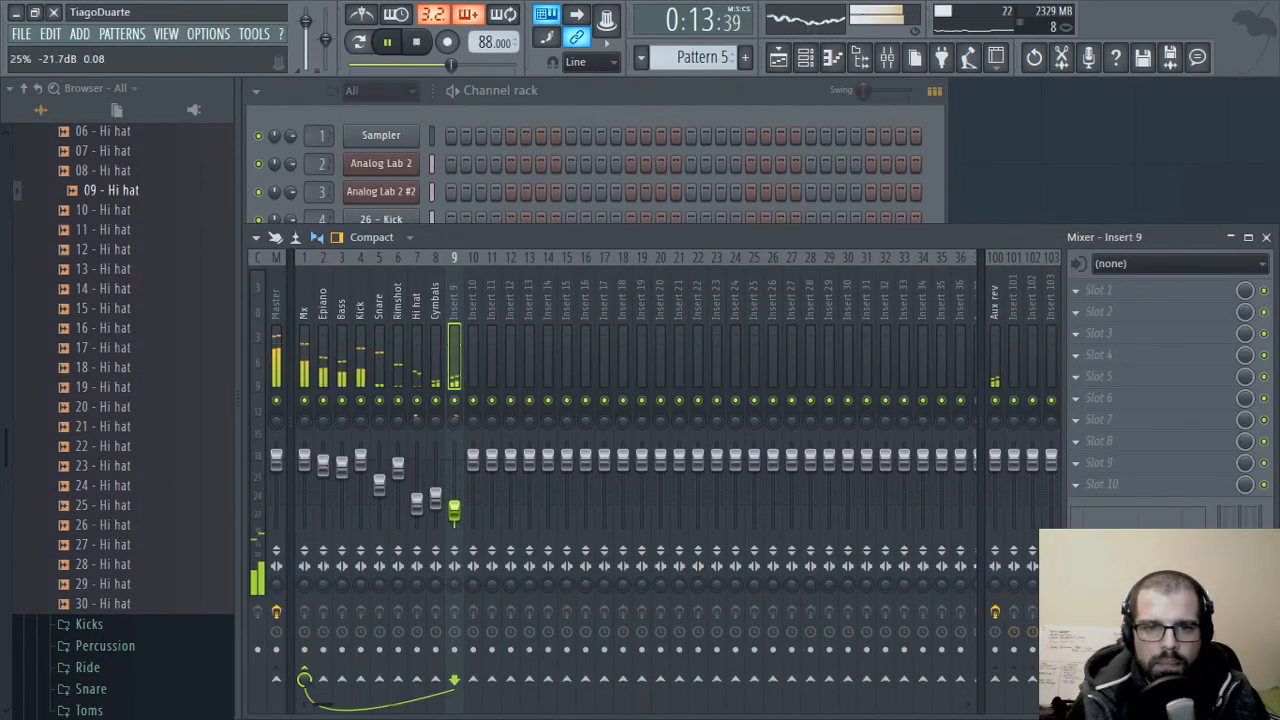
double_click(449, 317)
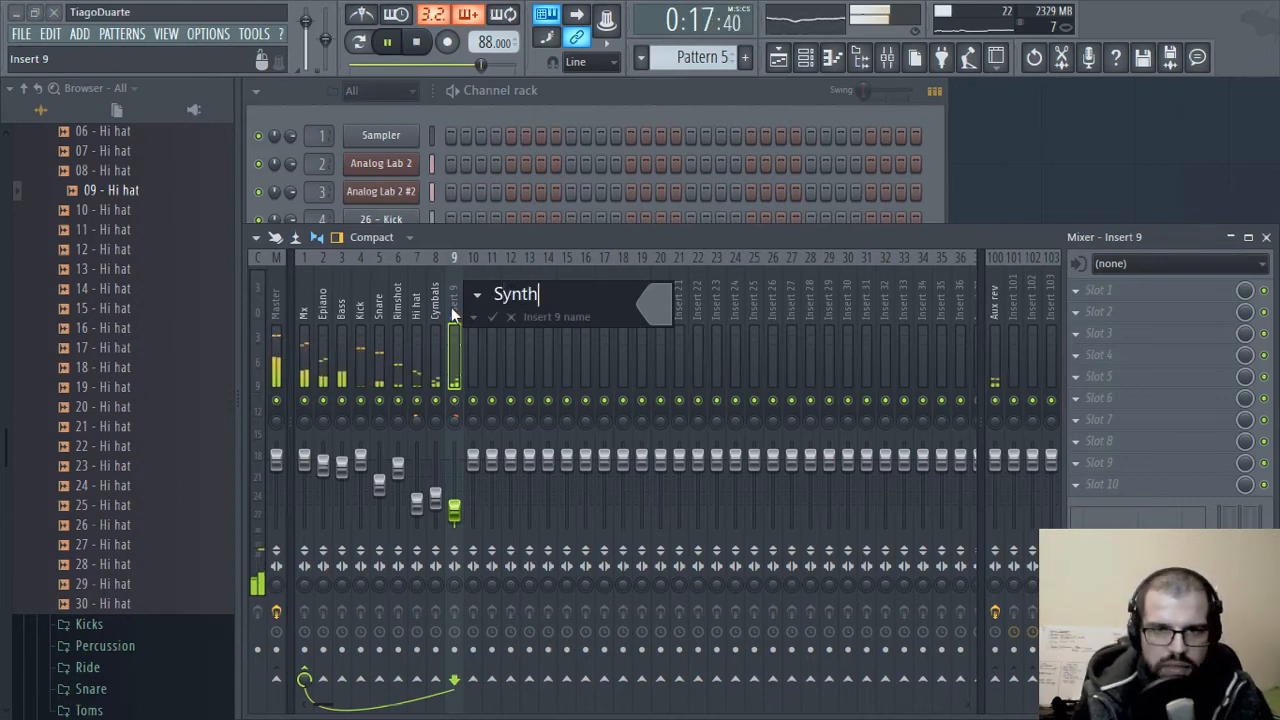
text(Synth)
key(Return)
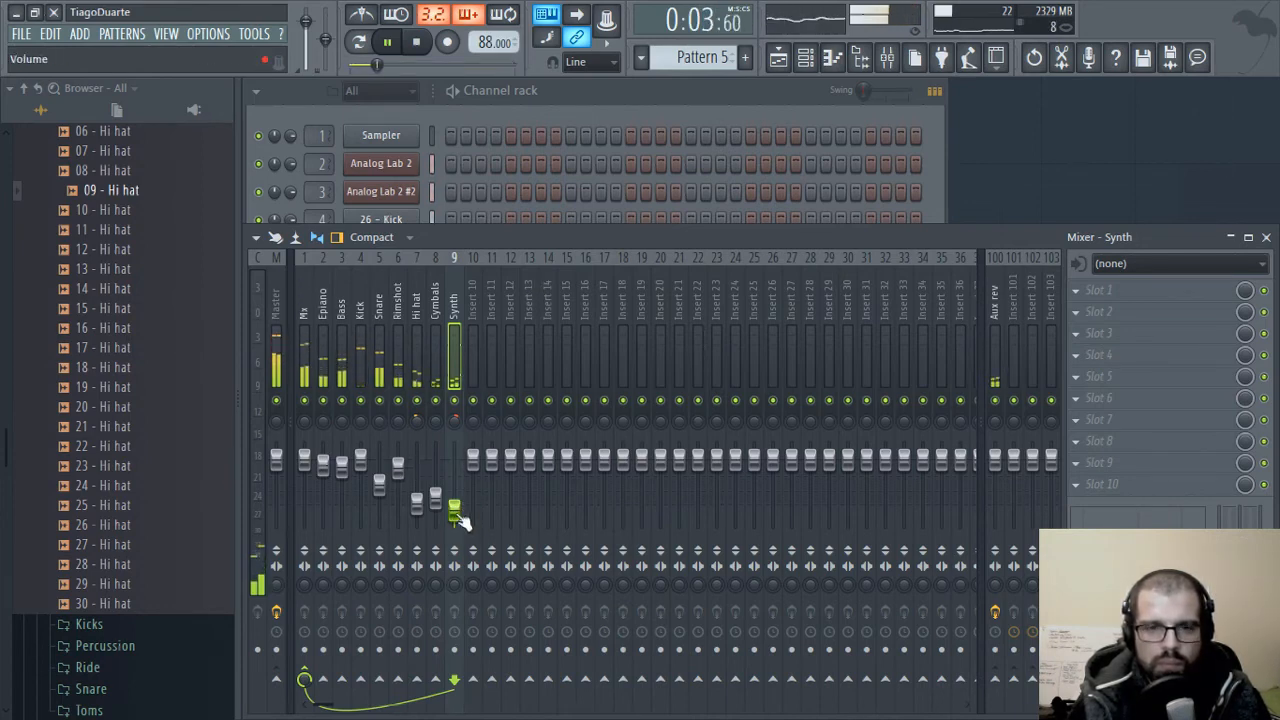
- Set the Epiano mixer level to about -3.4 dB and solo it briefly to check it against the other tracks
click(331, 470)
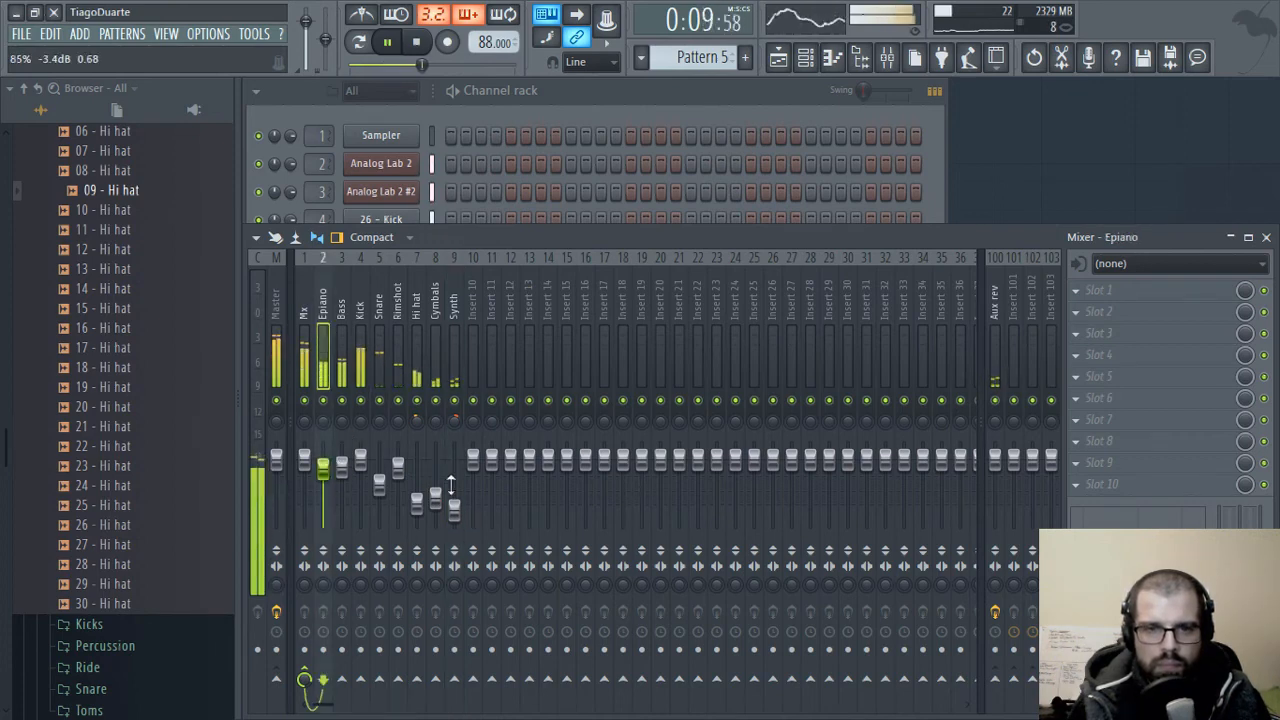
right_click(323, 401)
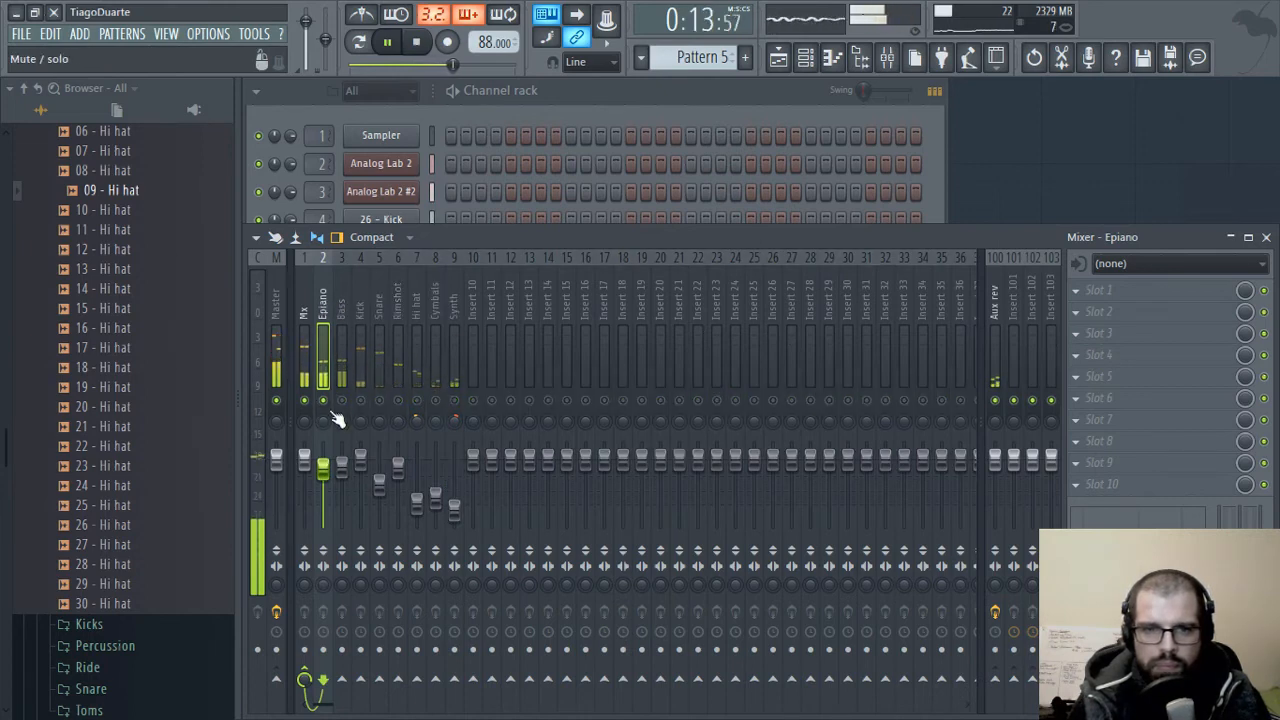
right_click(325, 401)
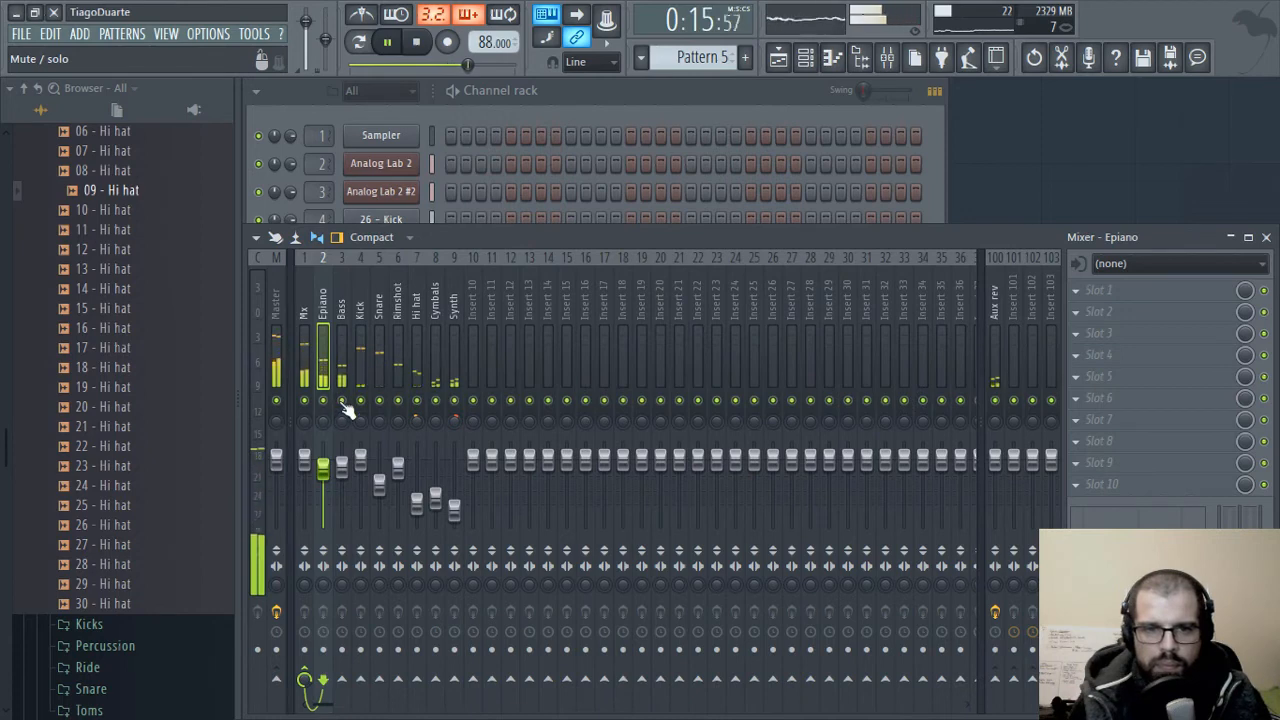
click(343, 300)
click(364, 315)
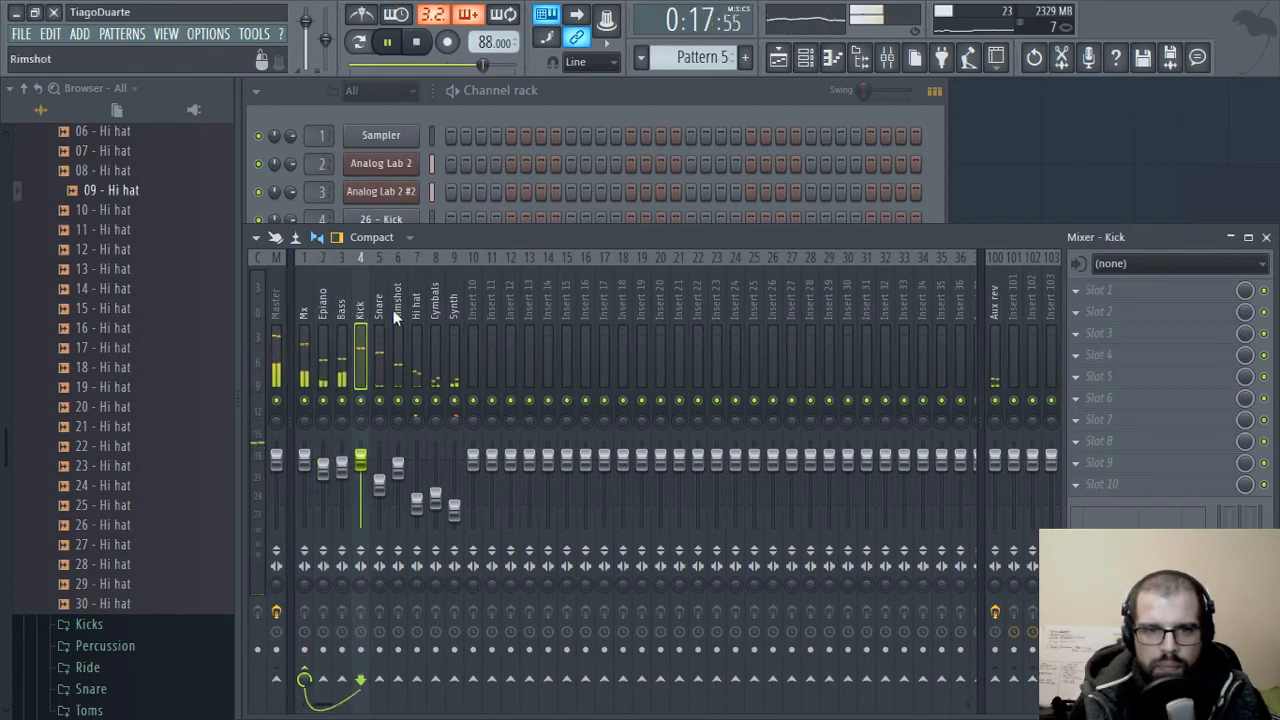
click(458, 295)
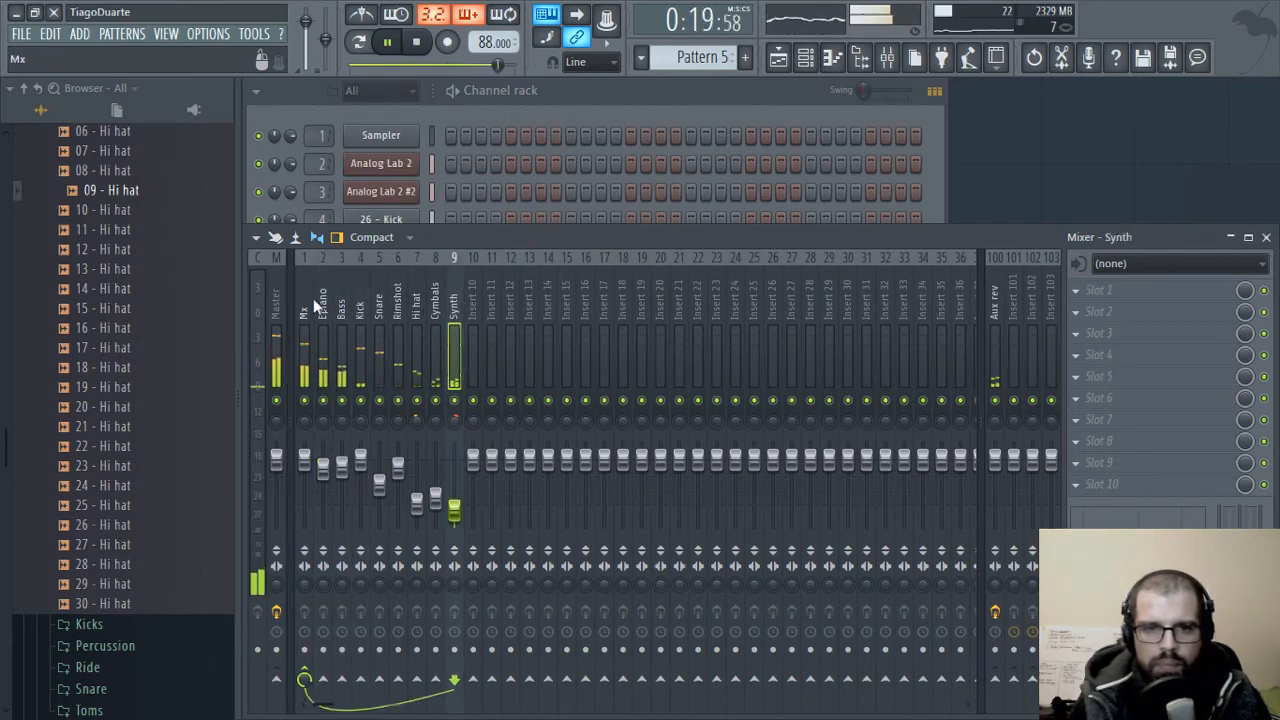
- Add the Close Grand keyboard instrument from the Packs library as a new channel and close its plugin window
click(484, 93)
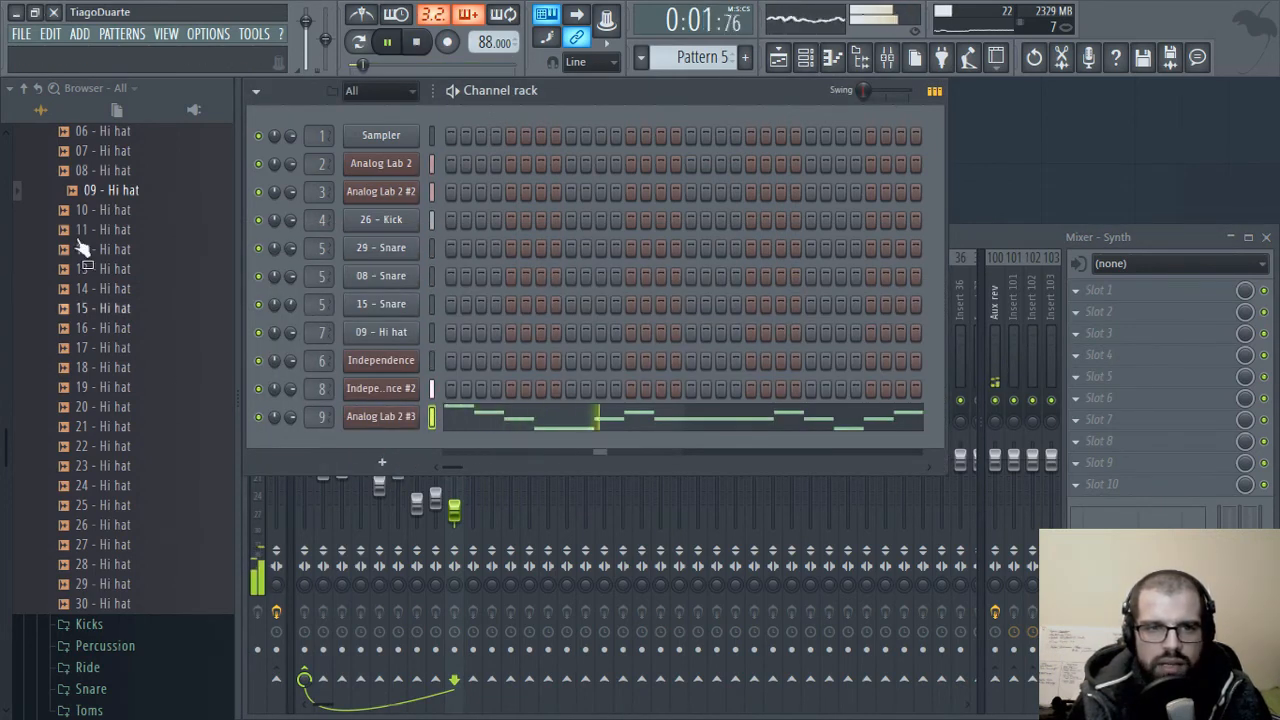
click(40, 108)
click(47, 103)
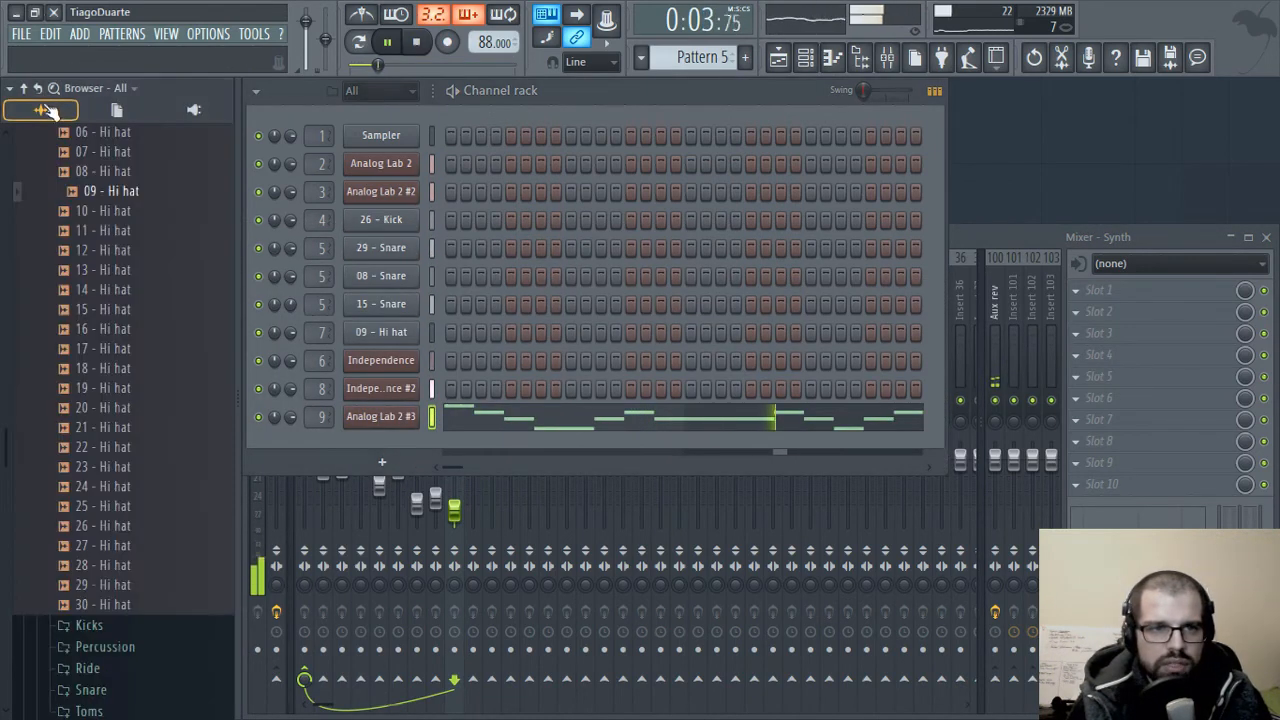
click(24, 90)
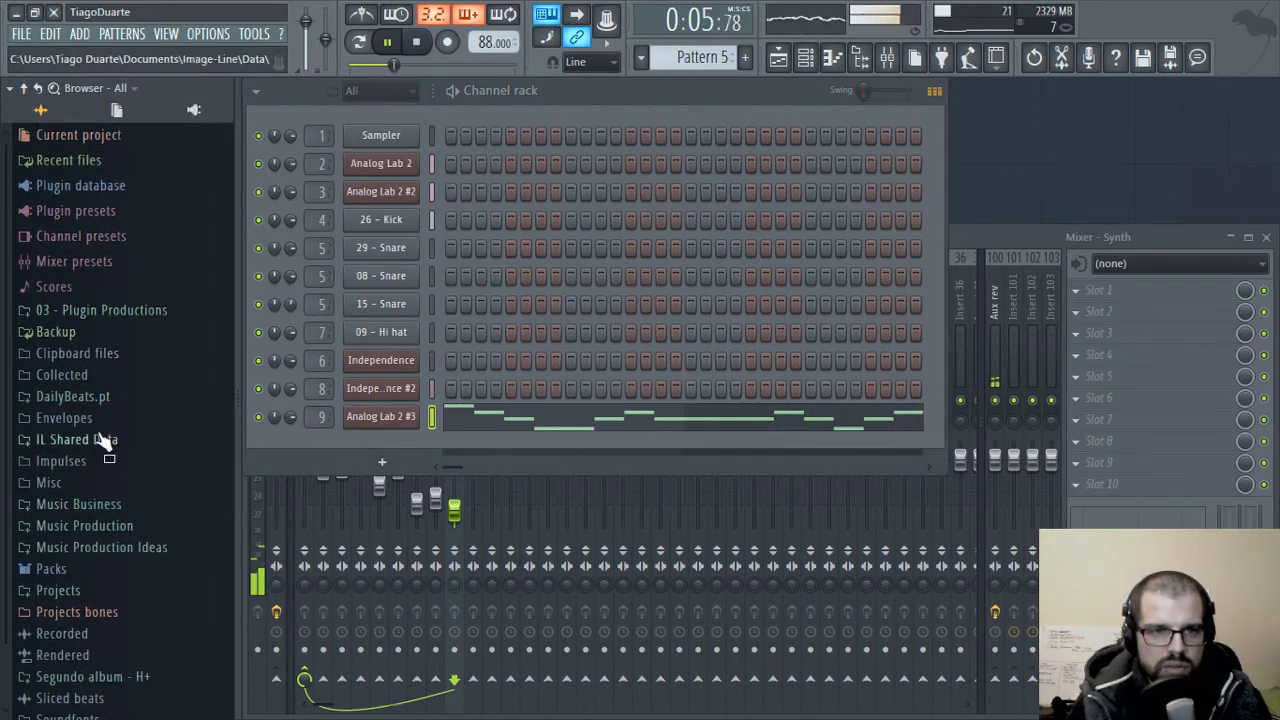
click(105, 568)
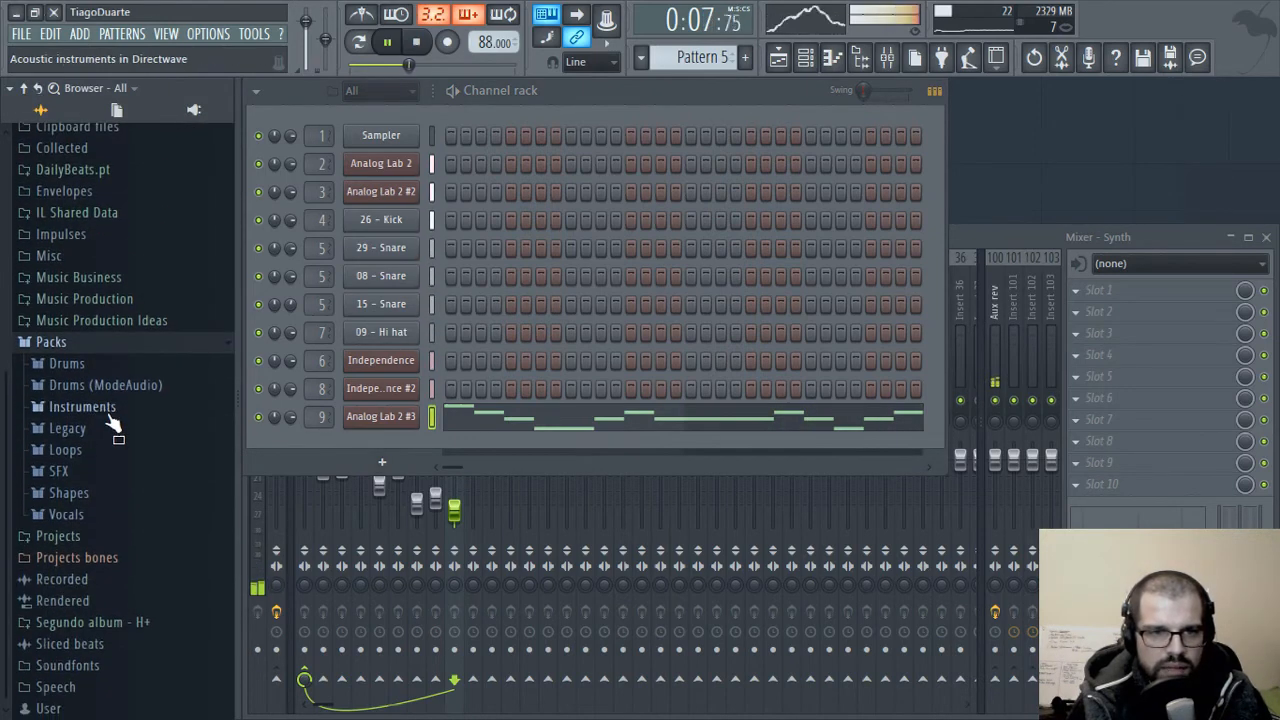
click(106, 419)
click(99, 387)
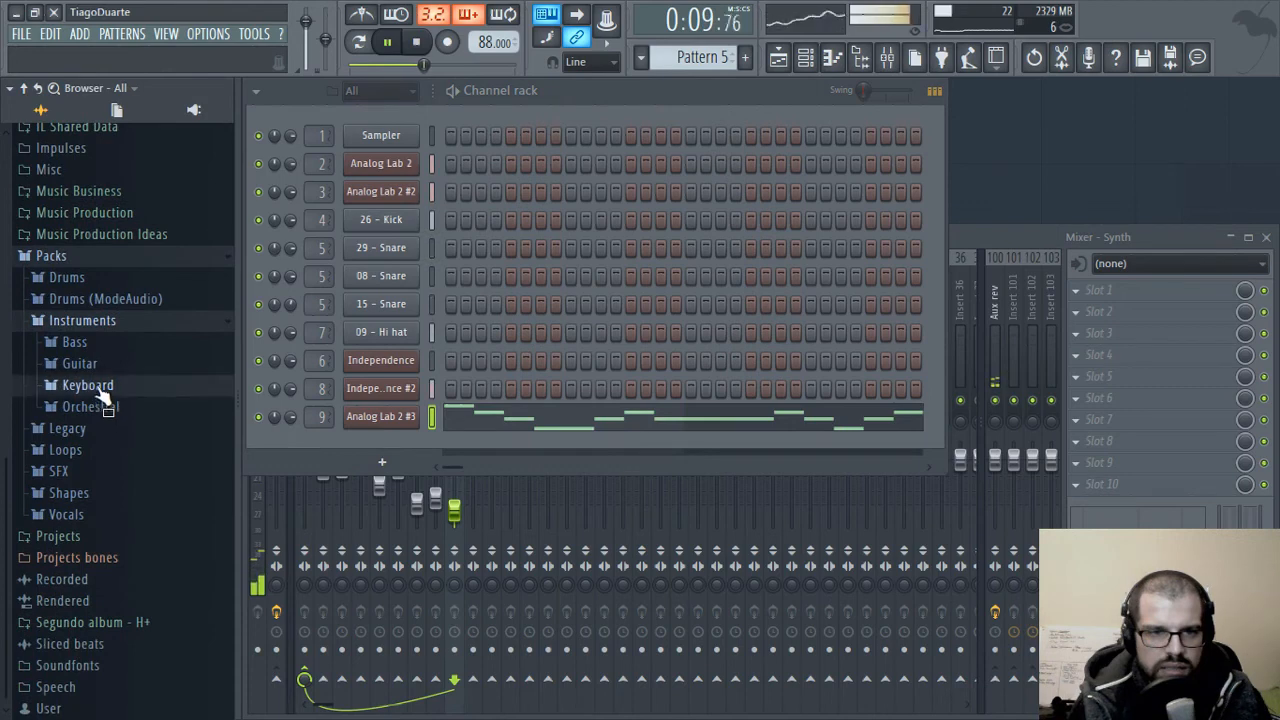
drag(352, 426, 365, 443)
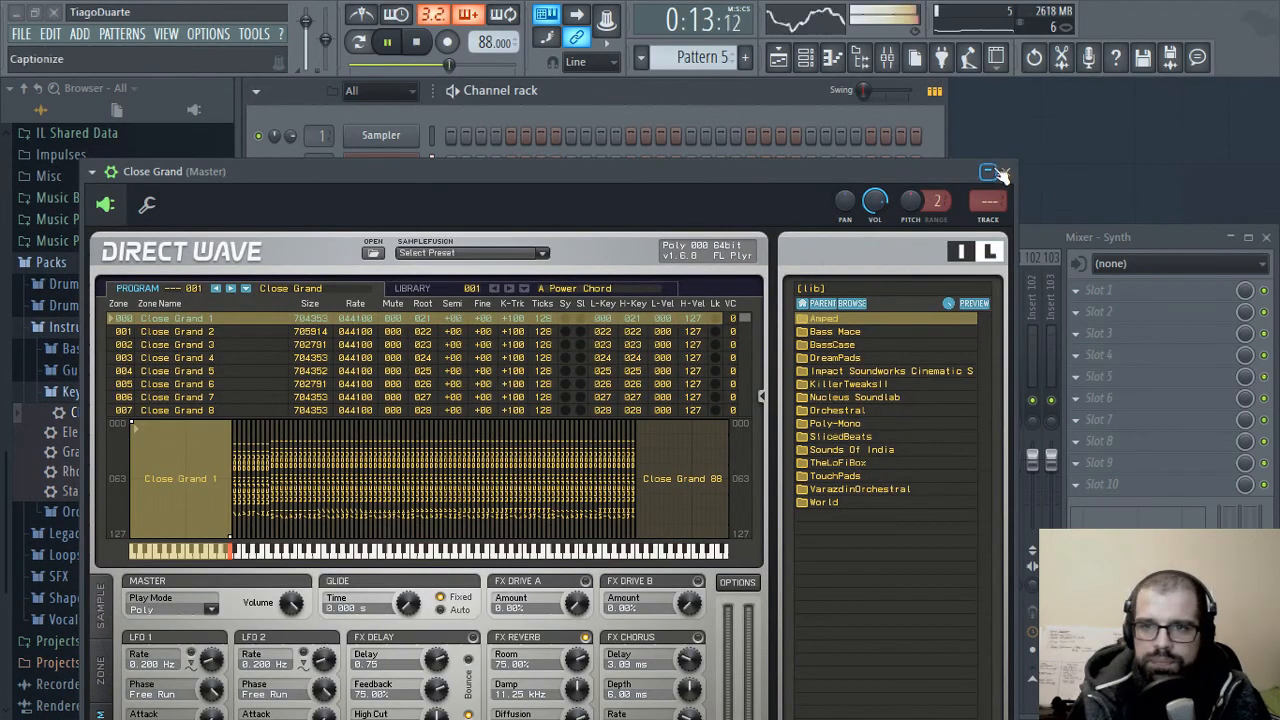
click(1002, 173)
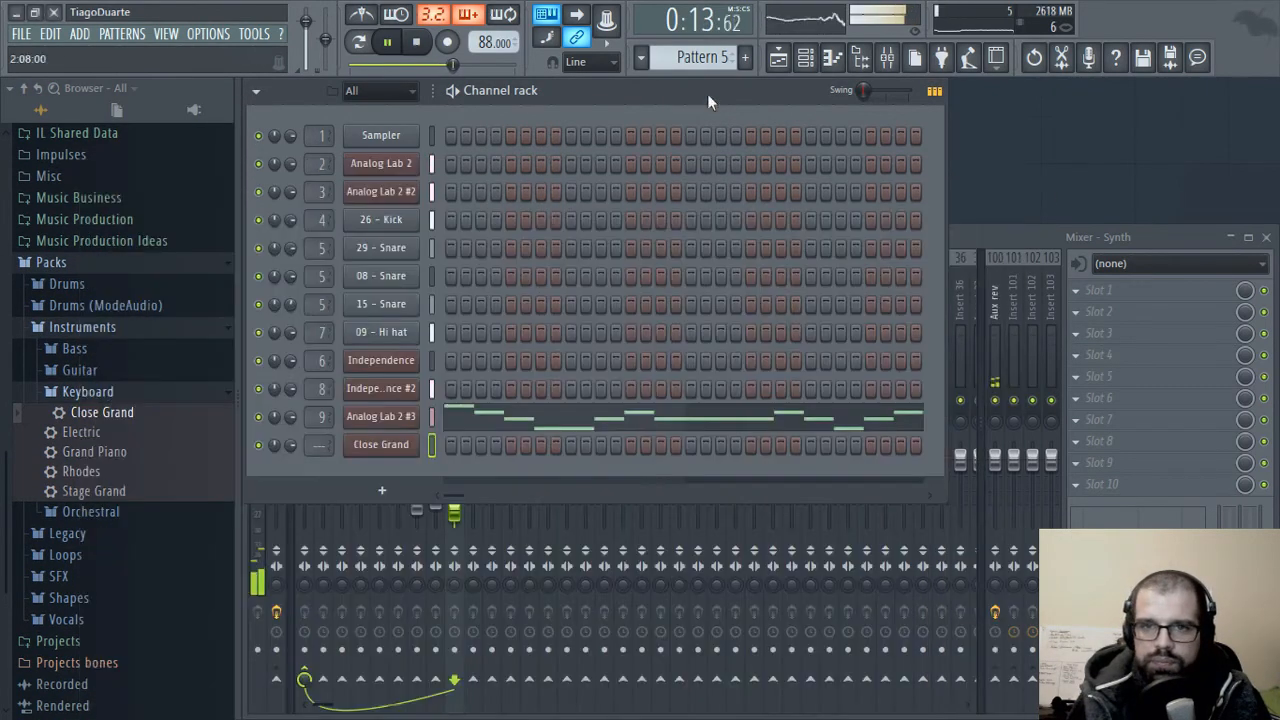
- With Pattern 3 selected, assign Close Grand to mixer Insert 10, lower that track's level and route it only to the Mx track
scroll(690, 58, up, 2)
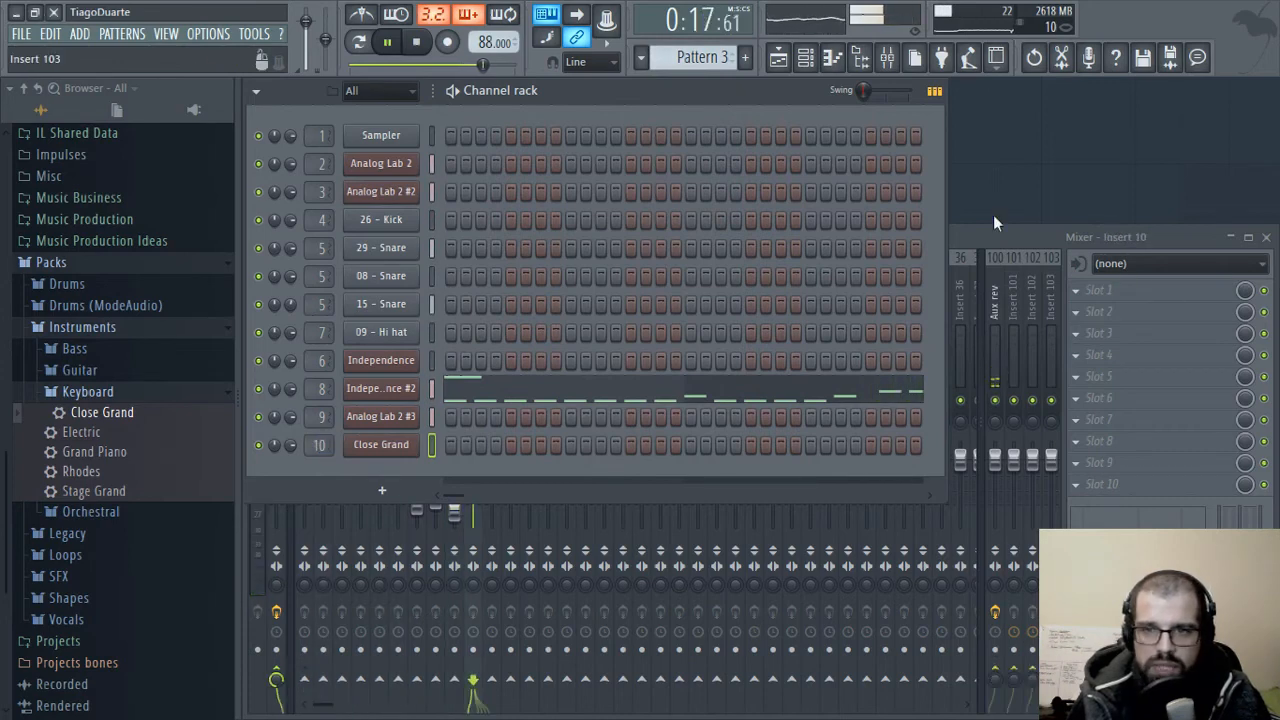
click(995, 240)
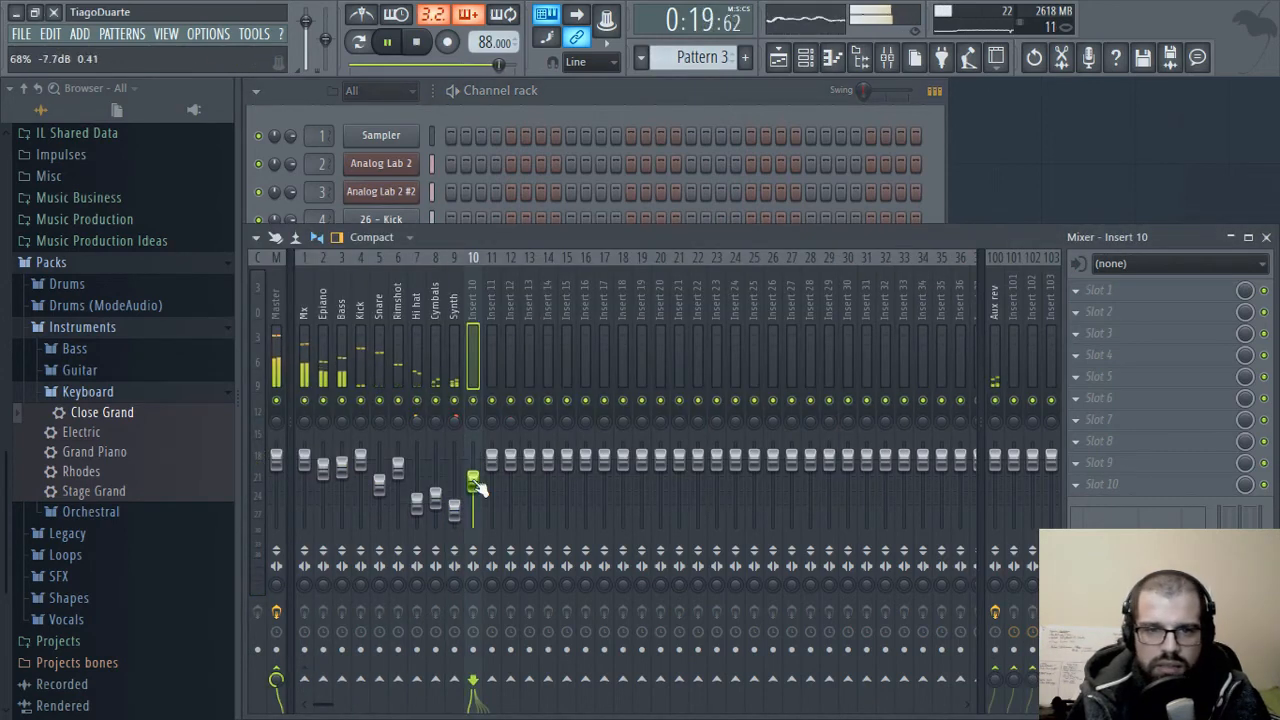
right_click(305, 680)
click(362, 650)
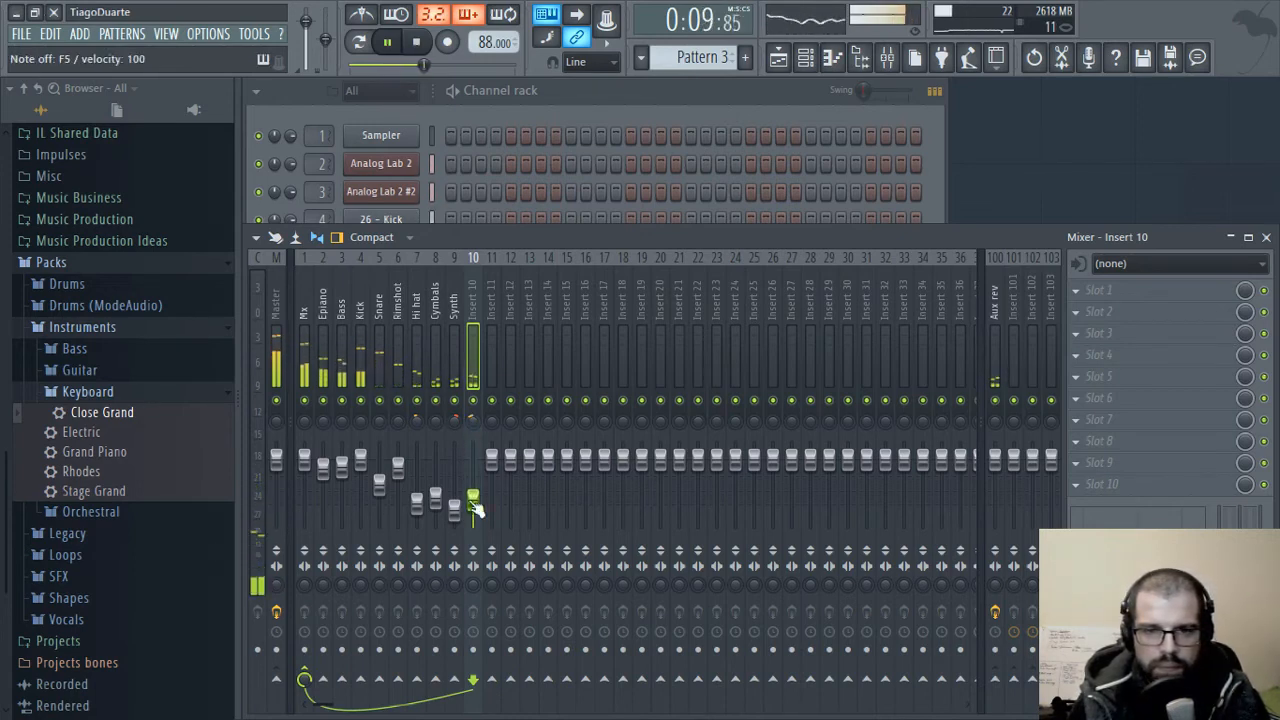
- Draw a two-step C6, D#6 and G6 chord near the end of bar 4 in Close Grand's Pattern 3 piano roll and select its notes
click(589, 105)
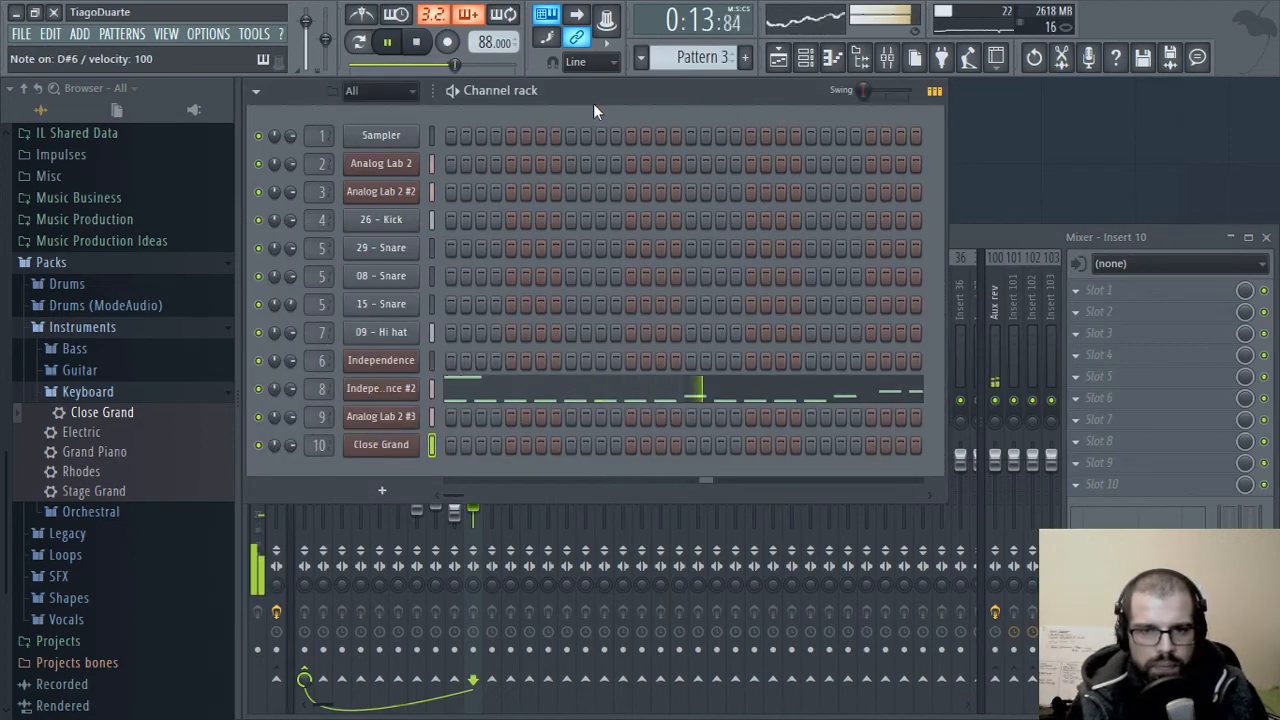
right_click(414, 440)
click(456, 446)
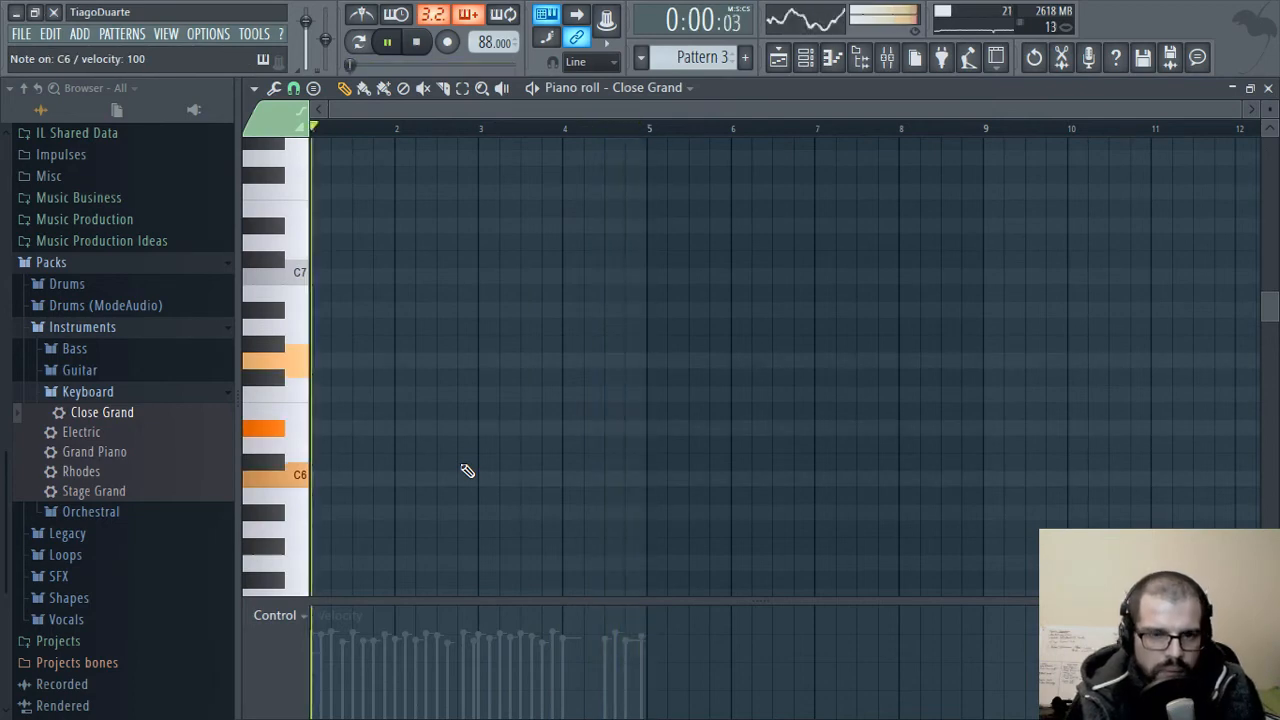
click(630, 478)
click(628, 428)
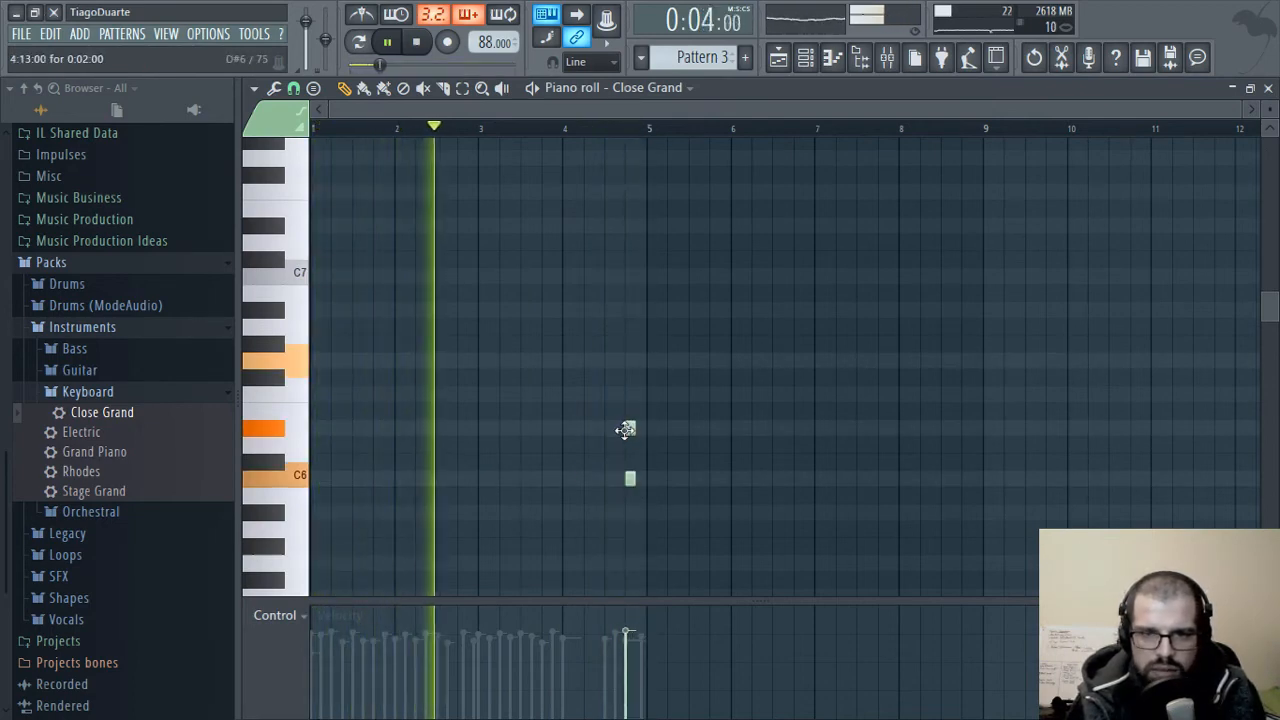
click(630, 360)
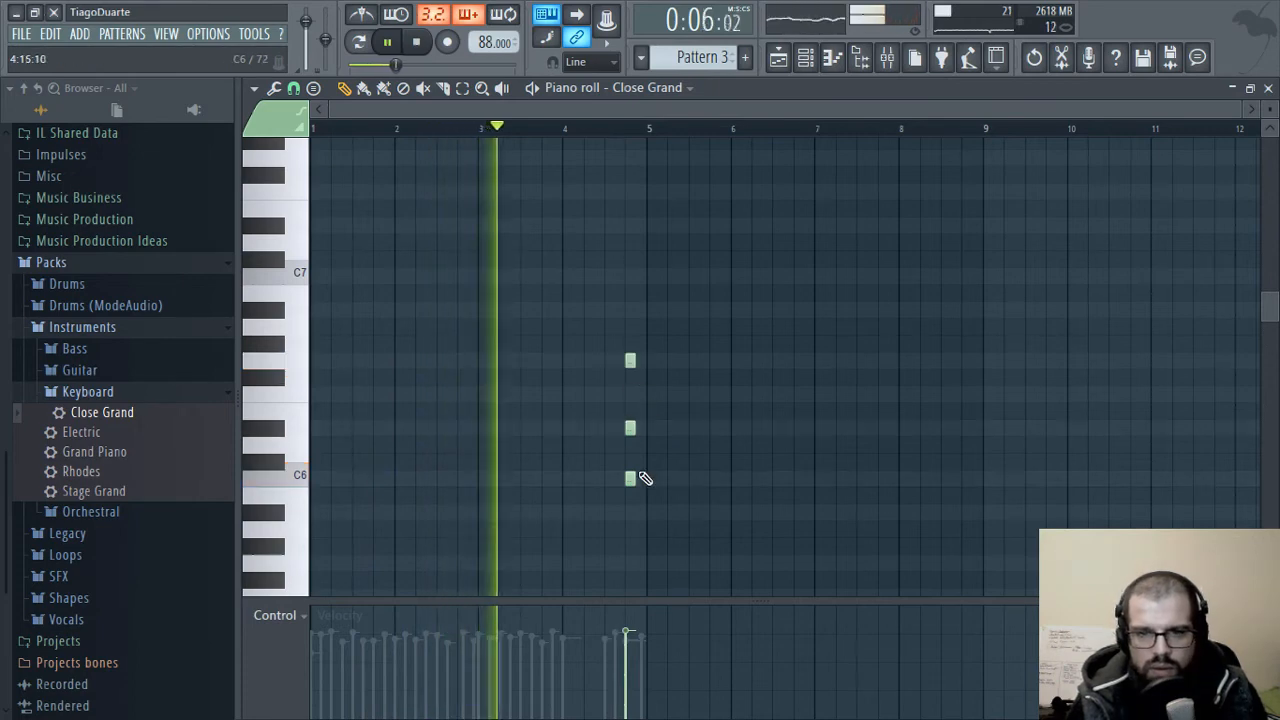
ctrl+scroll(700, 530, up, 5)
ctrl+drag(1042, 345, 898, 550)
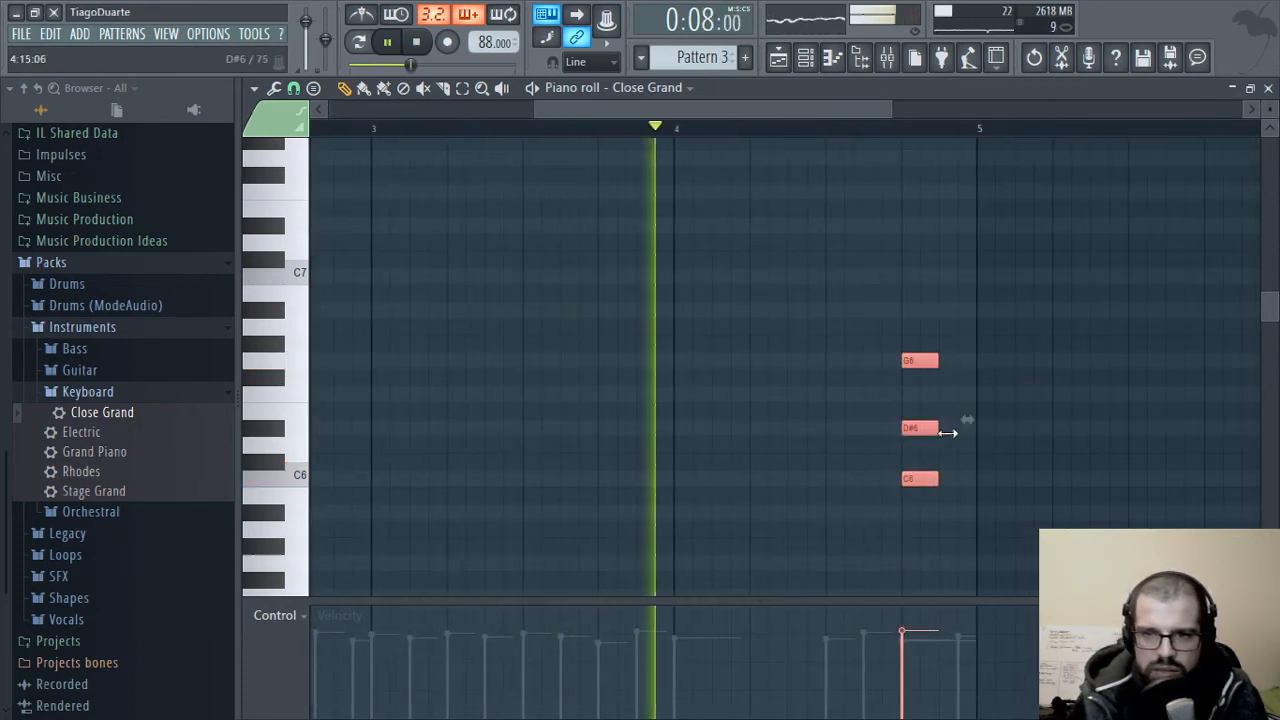
- Extend the C6, D#6 and G6 chord notes to the start of bar 5 and deselect them
drag(937, 429, 972, 432)
ctrl+click(966, 442)
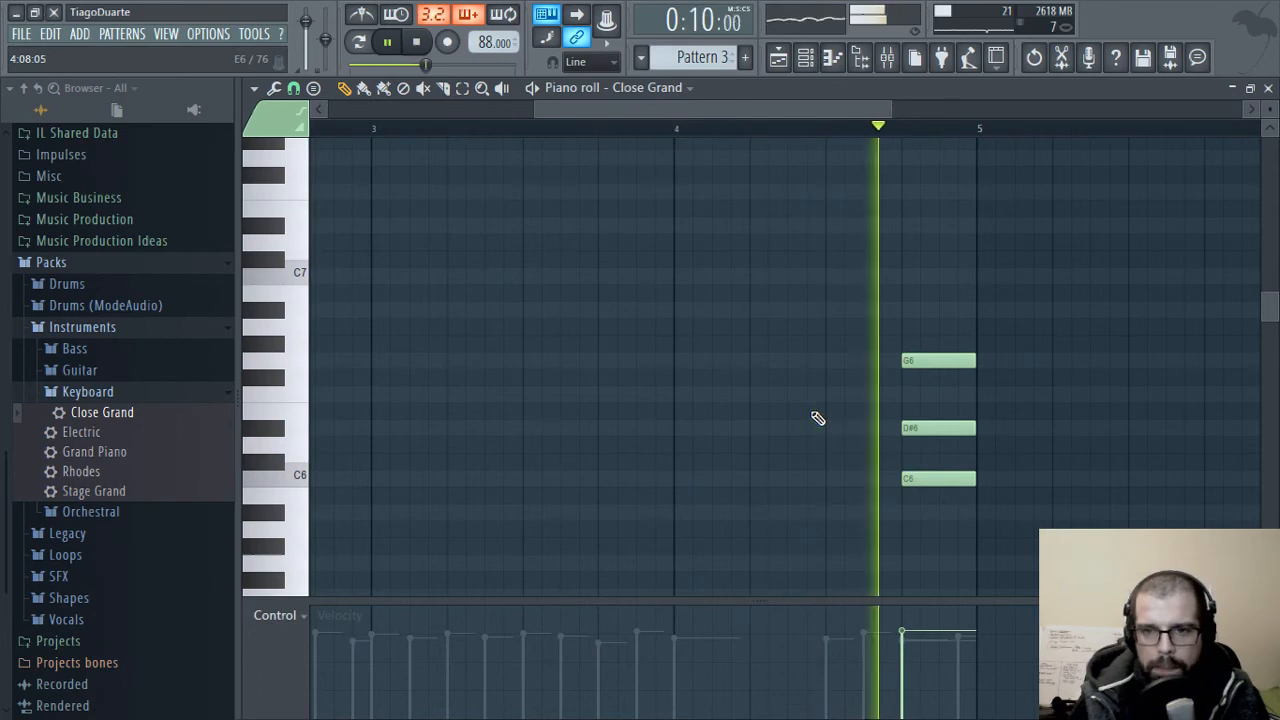
- Place a C6 note filling bar 1 and lower its velocity below that of the chord
ctrl+scroll(534, 402, down, 2)
drag(731, 382, 1015, 356)
ctrl+scroll(469, 354, down, 1)
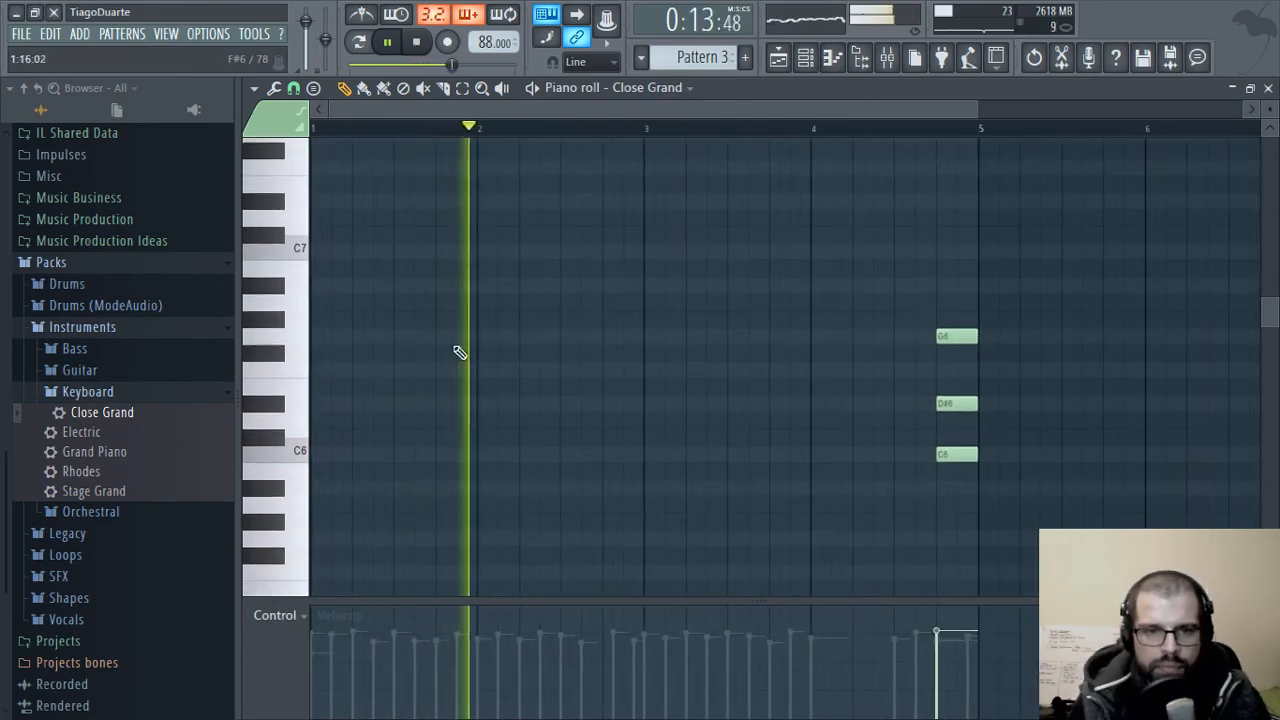
click(304, 455)
drag(358, 454, 476, 468)
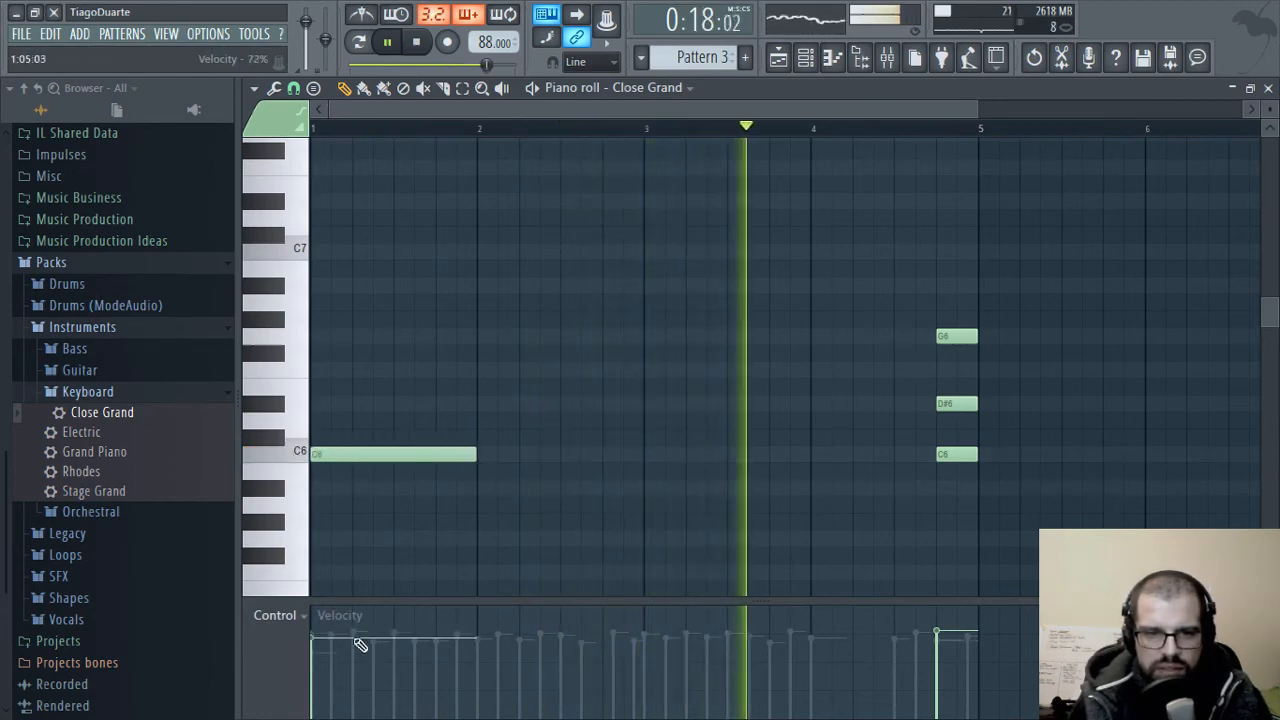
click(355, 660)
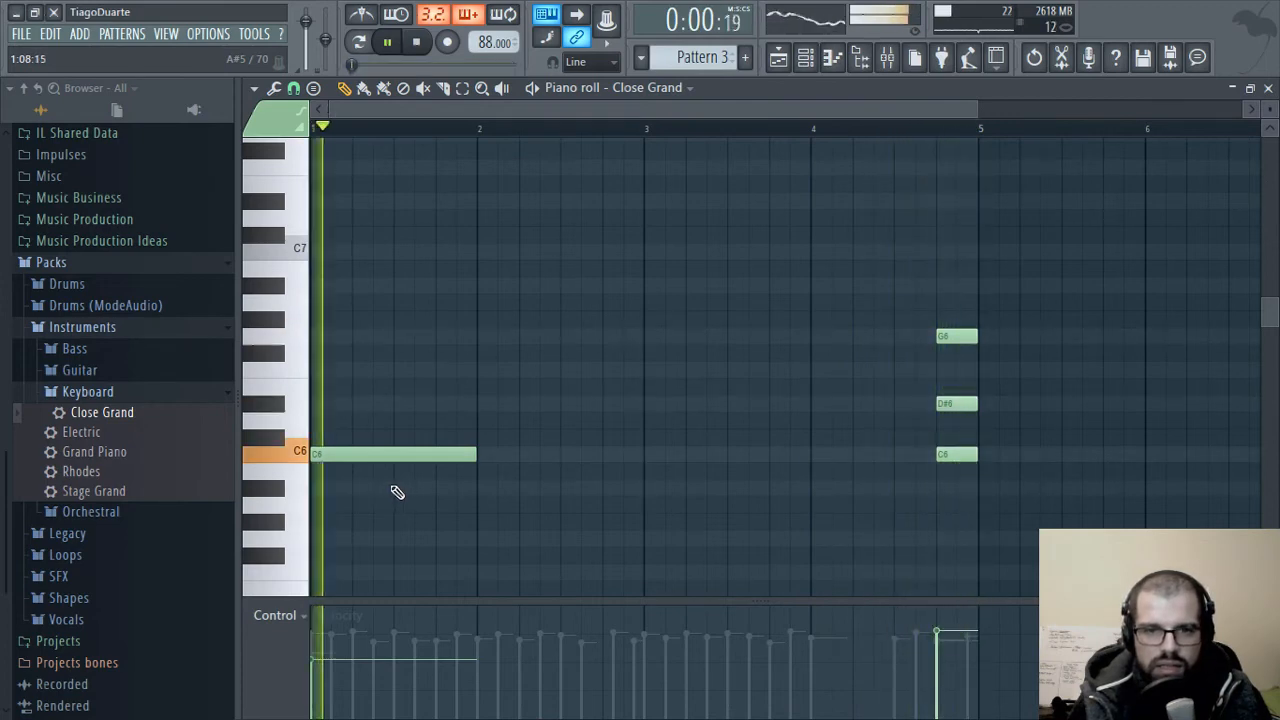
- Add overlapping one-bar notes D#6, F6, G6, F6 and D#6 in sequence, from late bar 1 through bar 4
click(416, 403)
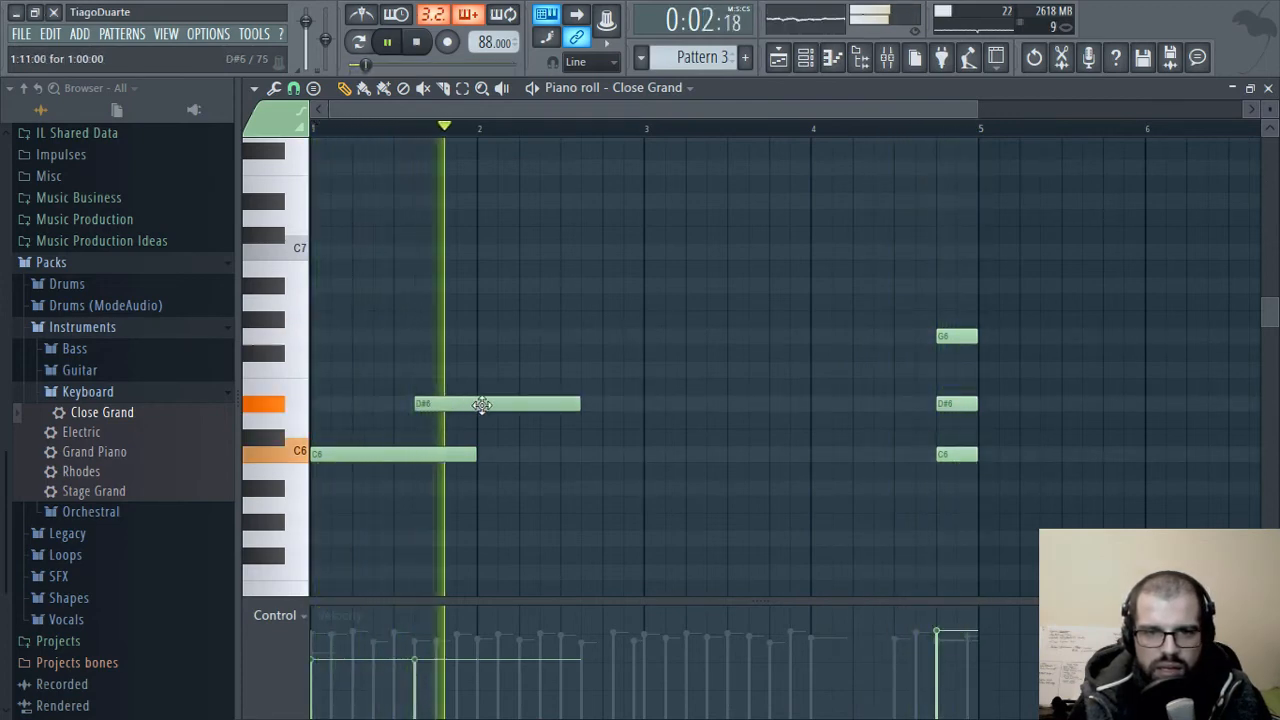
click(530, 370)
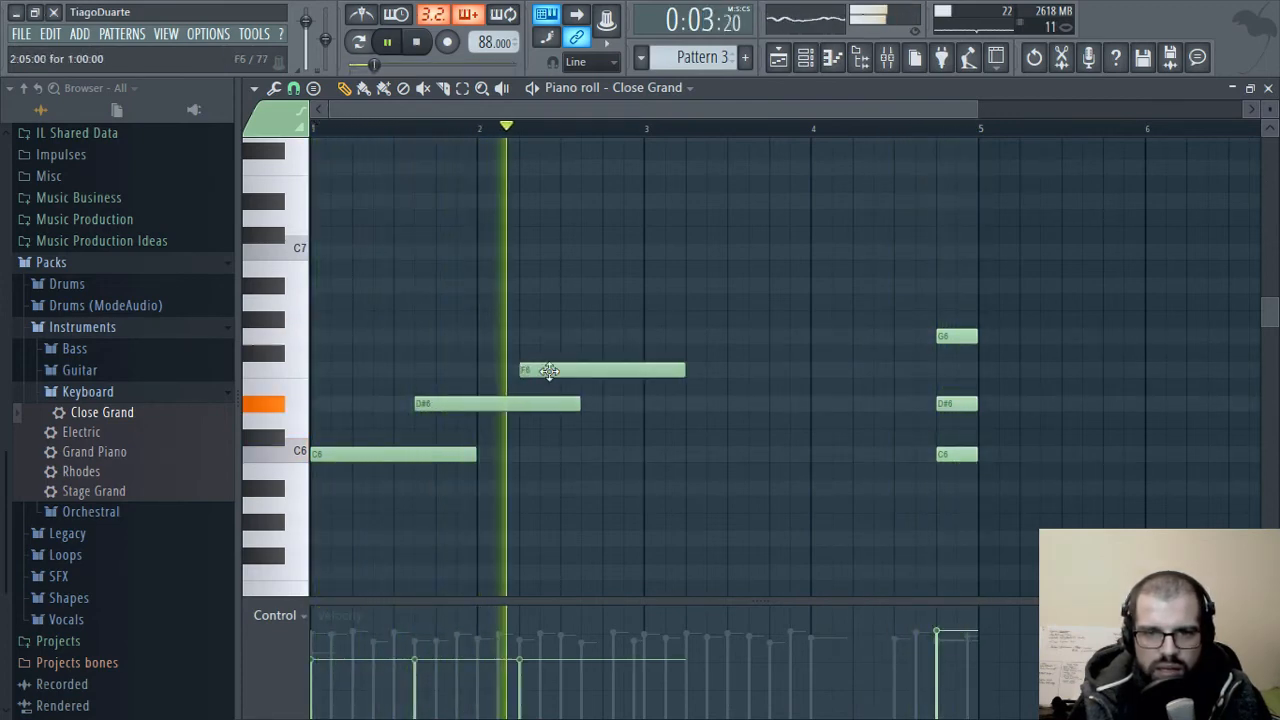
click(612, 337)
click(735, 370)
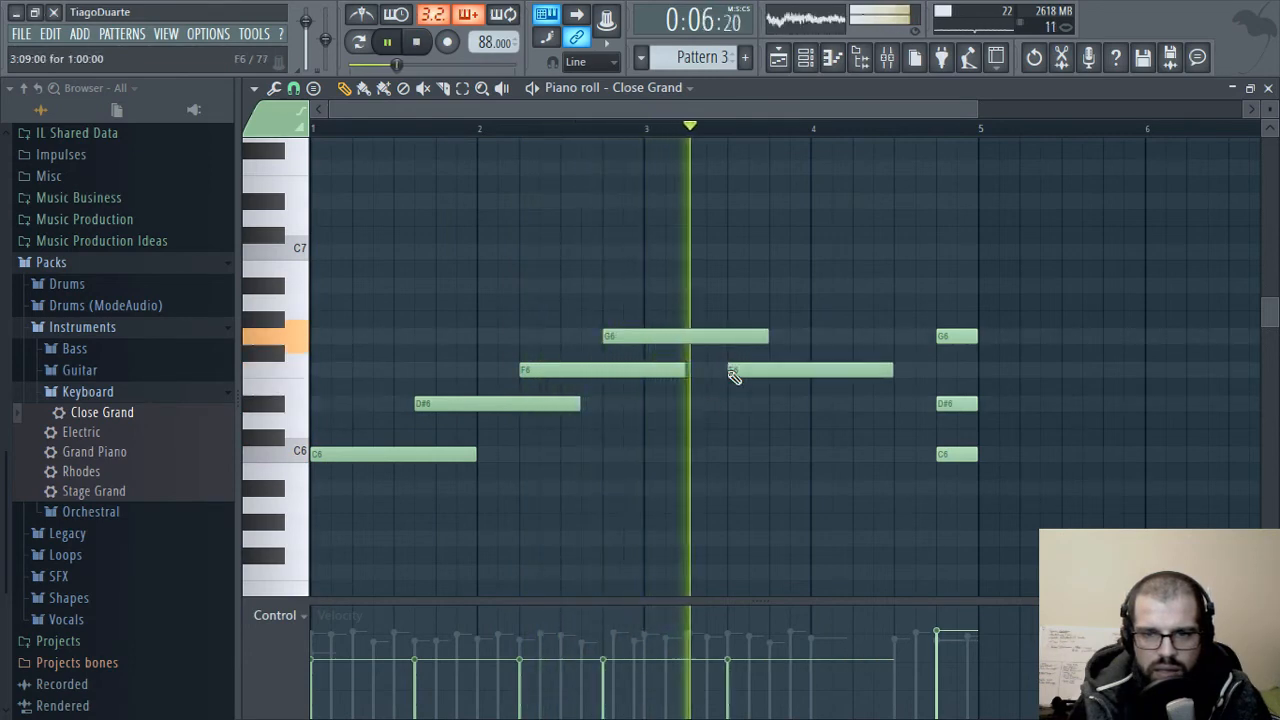
click(805, 404)
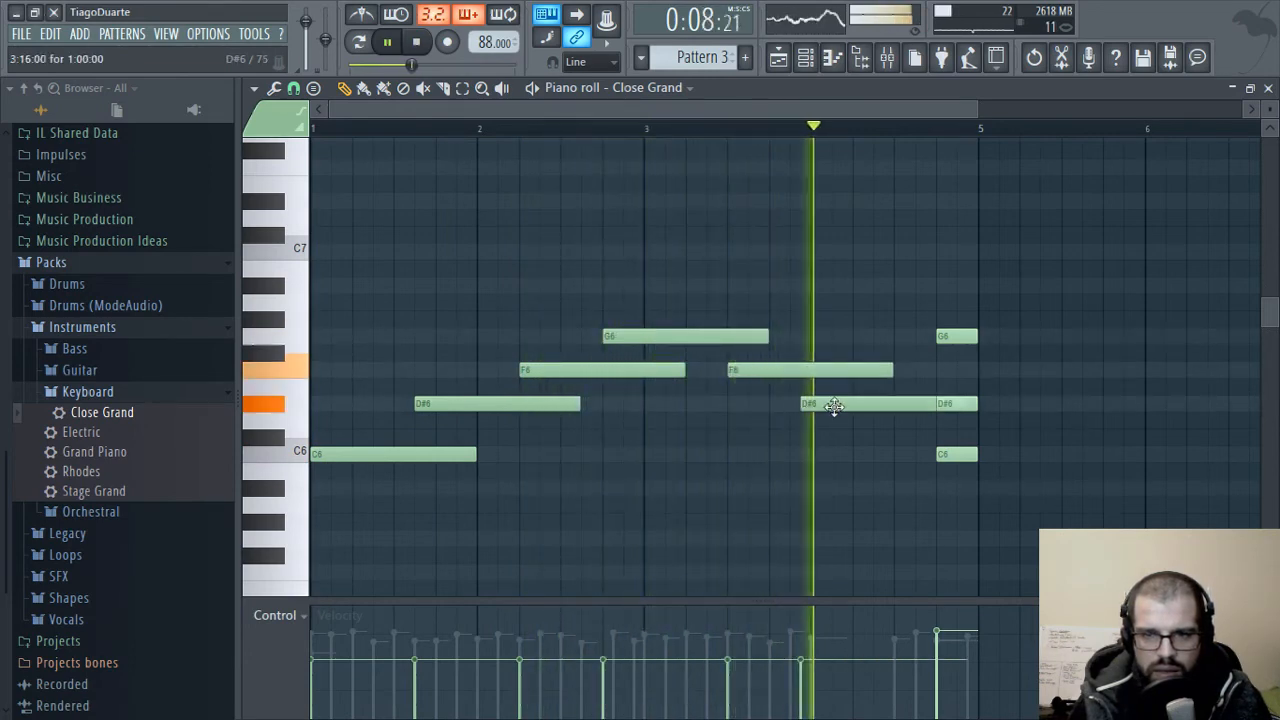
- Shift the last long D#6 note slightly earlier and trim its end to meet the chord's D#6 note
drag(833, 405, 824, 405)
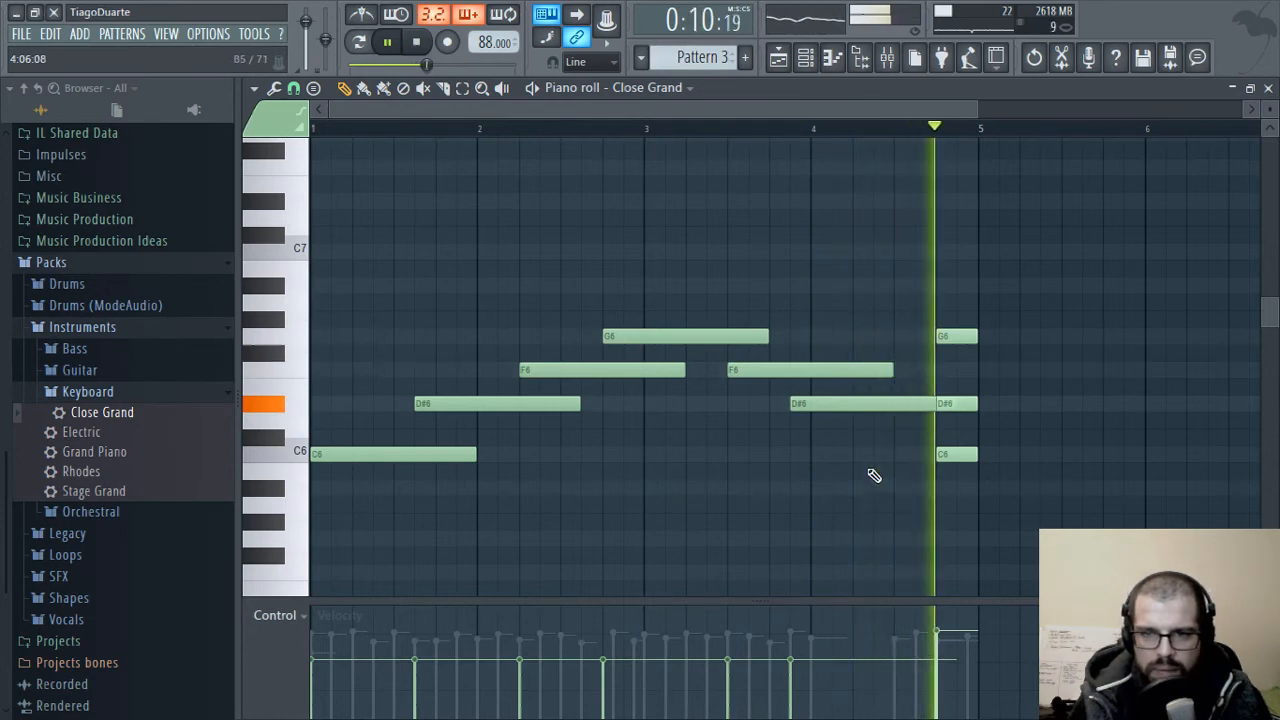
ctrl+click(946, 405)
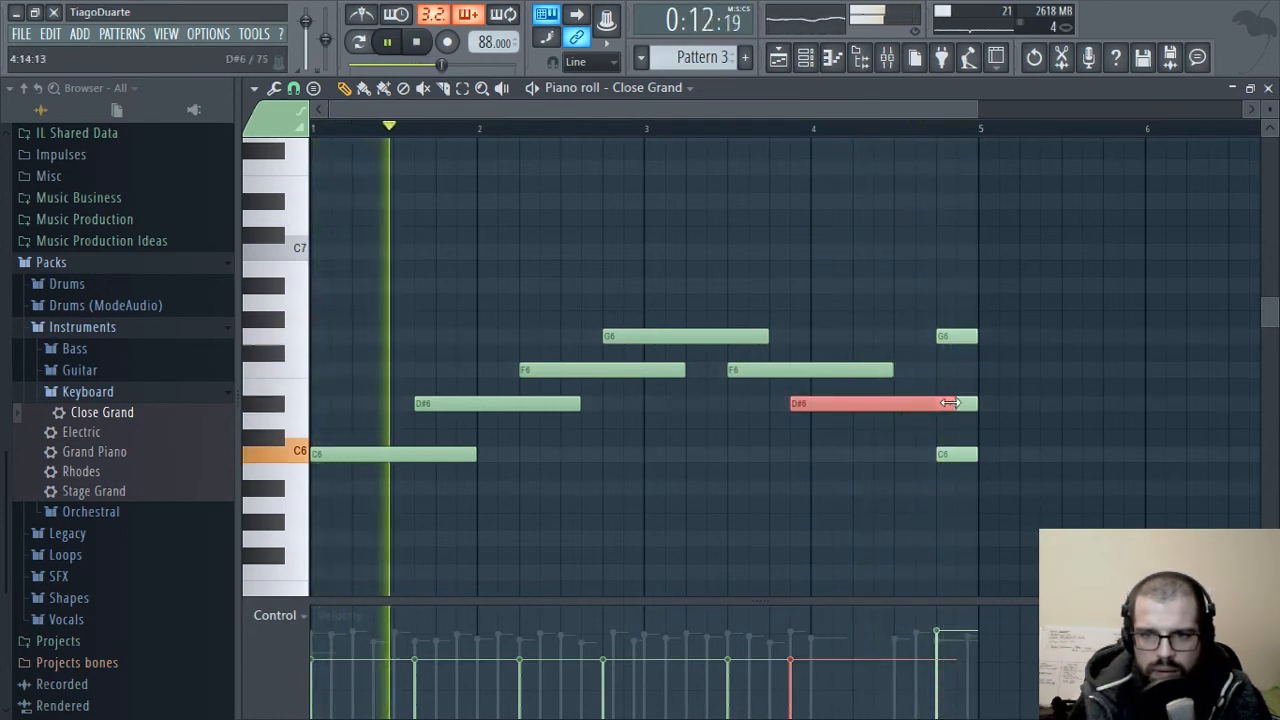
drag(958, 405, 936, 405)
click(703, 491)
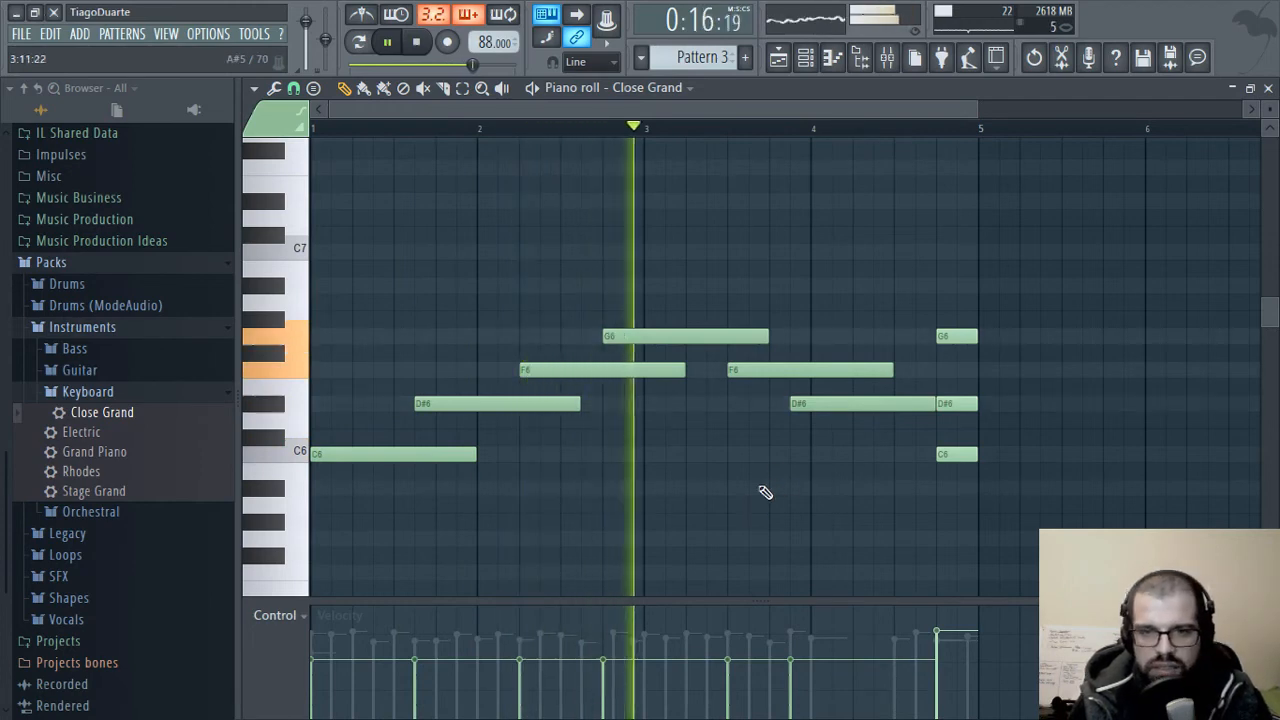
- Randomize the velocities of the Close Grand notes and close the piano roll
key(alt+r)
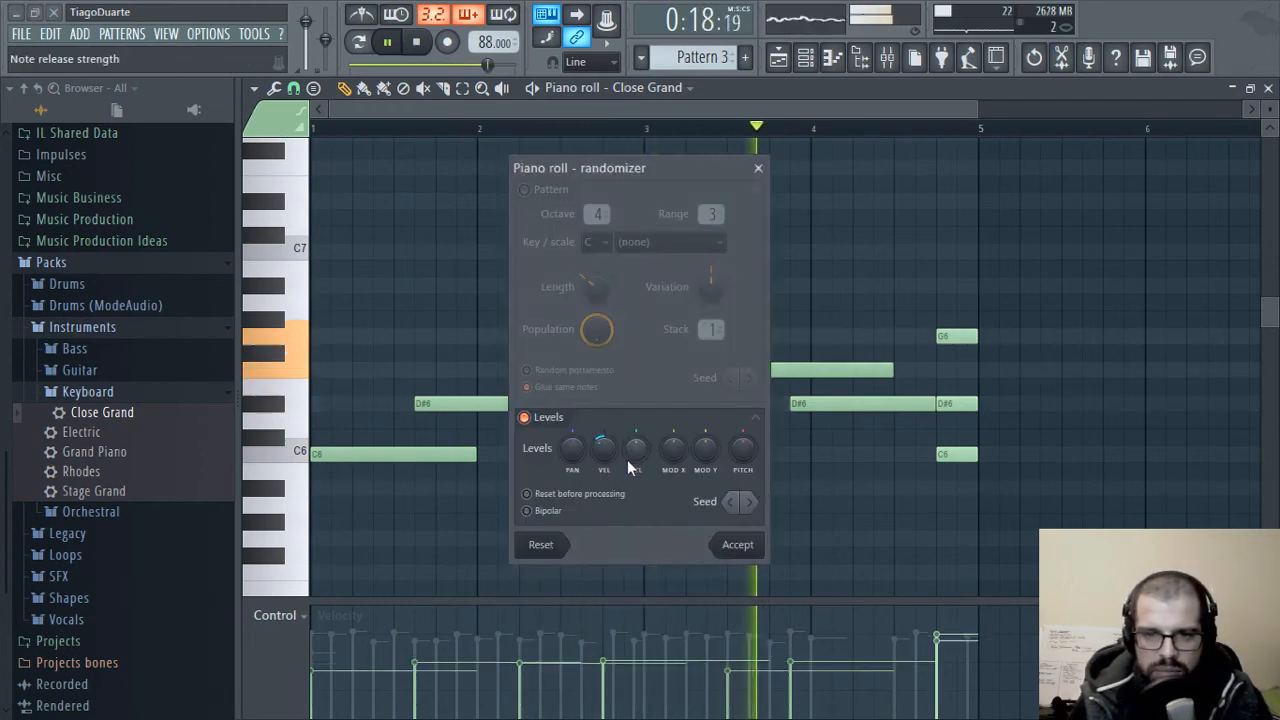
click(737, 544)
click(1267, 88)
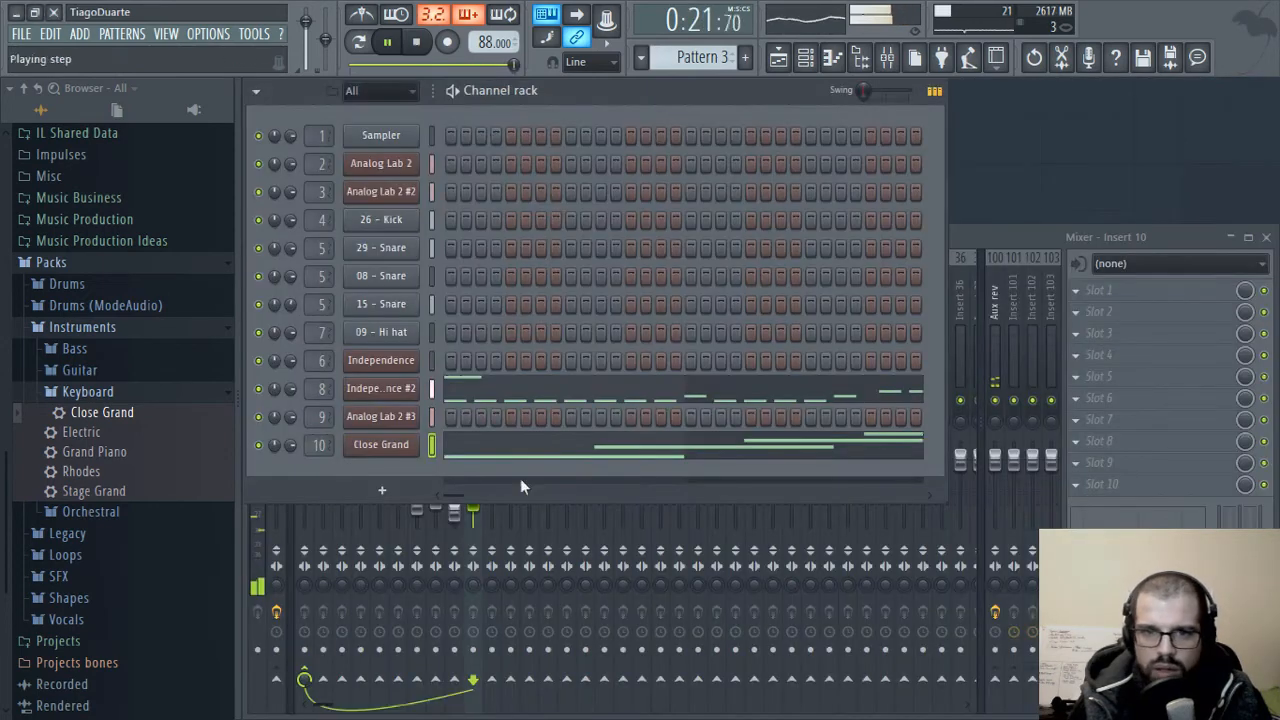
- Rename mixer Insert 10 as Piano and set its level to about -14.0 dB
click(968, 258)
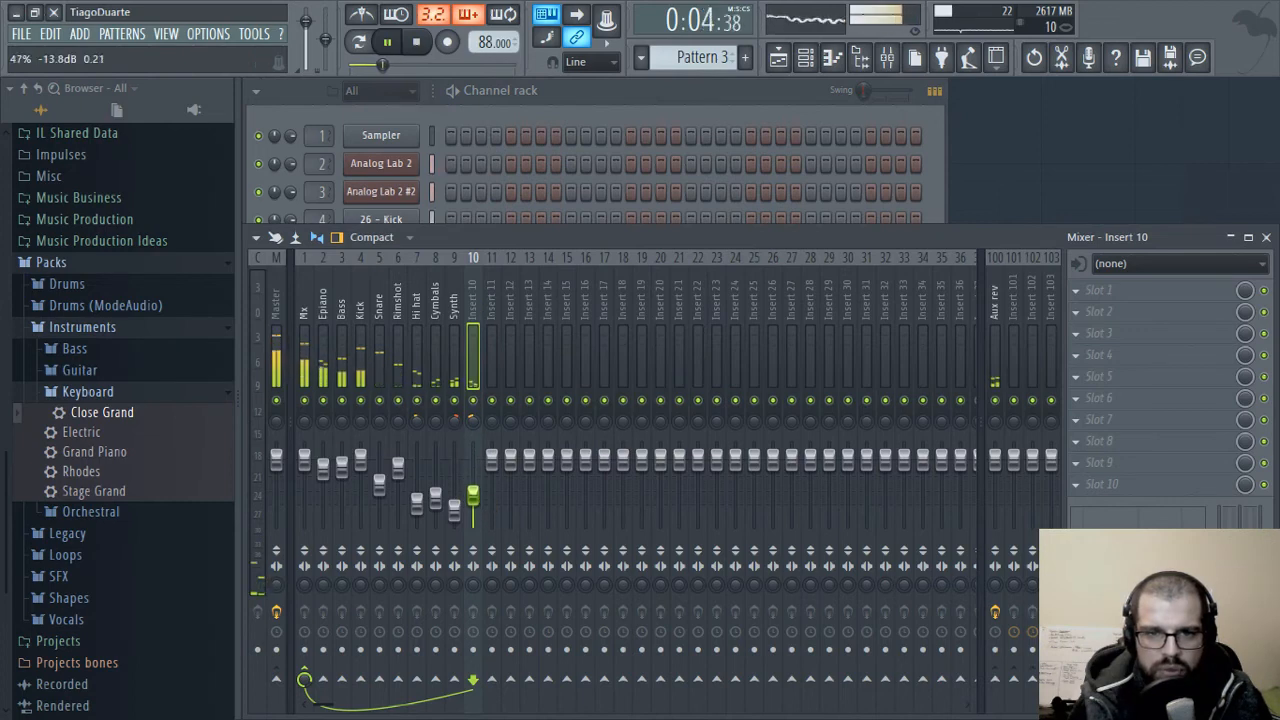
double_click(473, 294)
text(P)
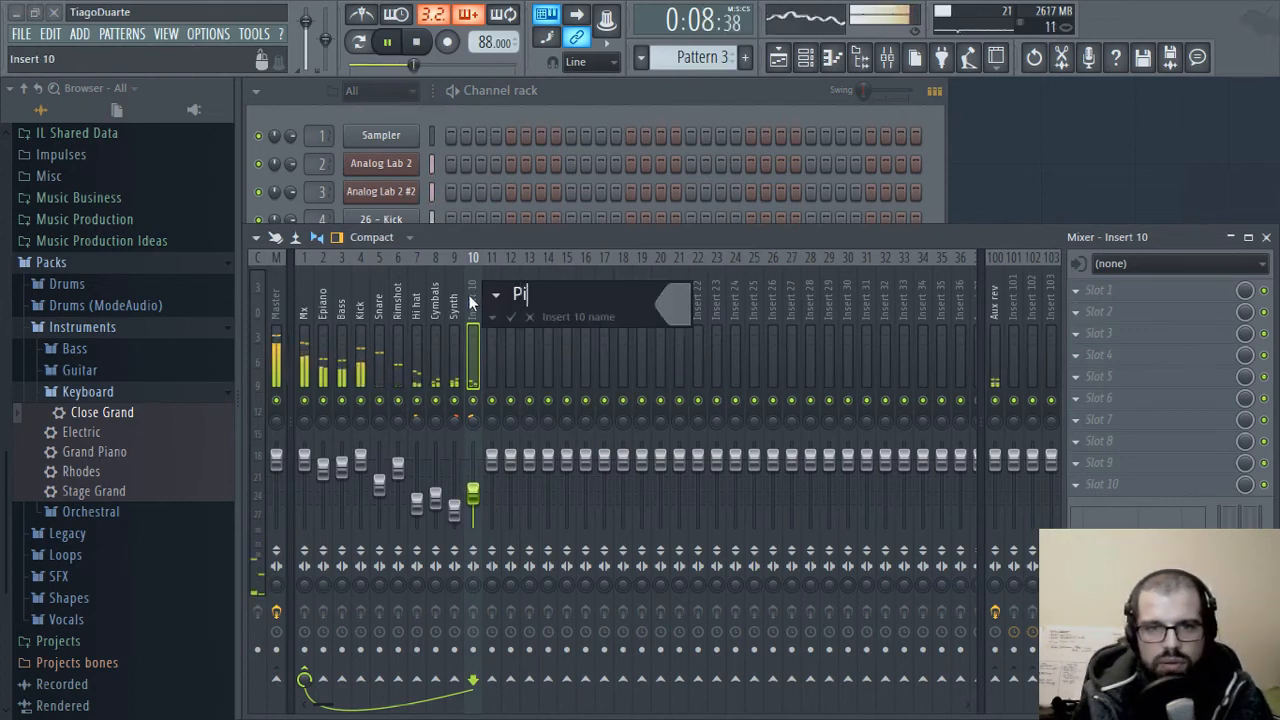
text(iano)
key(Return)
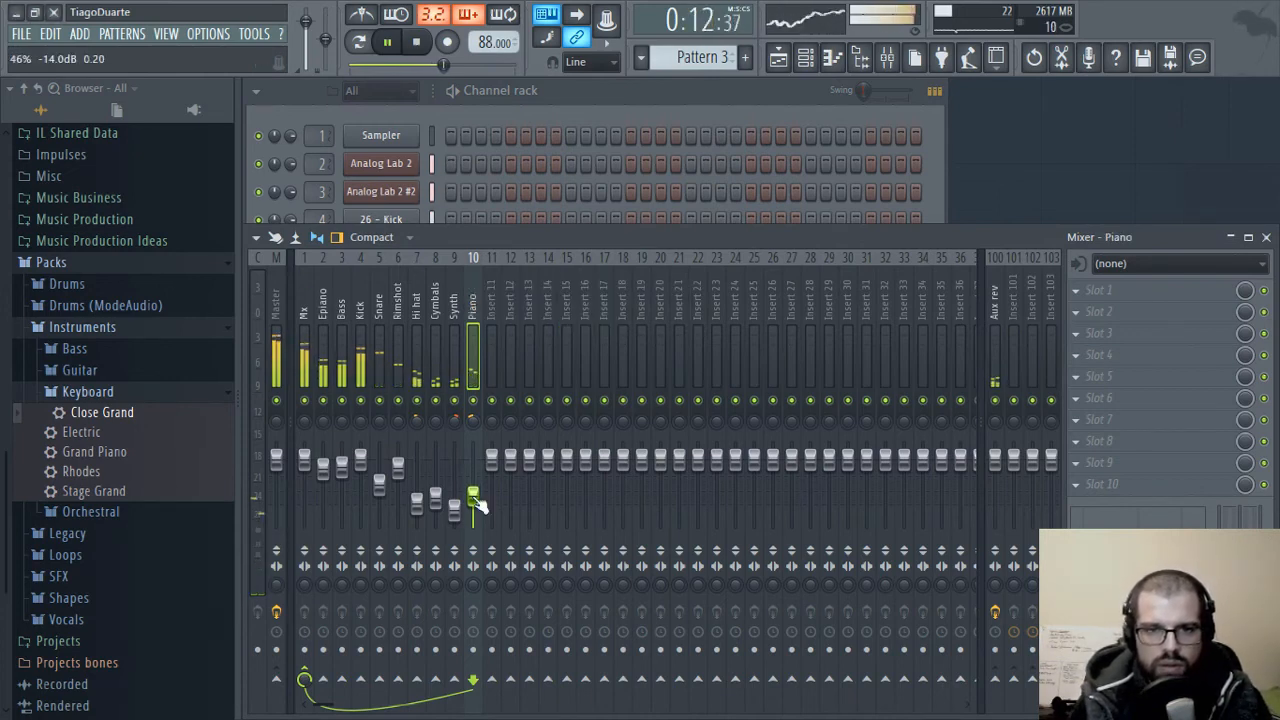
- Select all mixer tracks from Mx through Piano
click(276, 300)
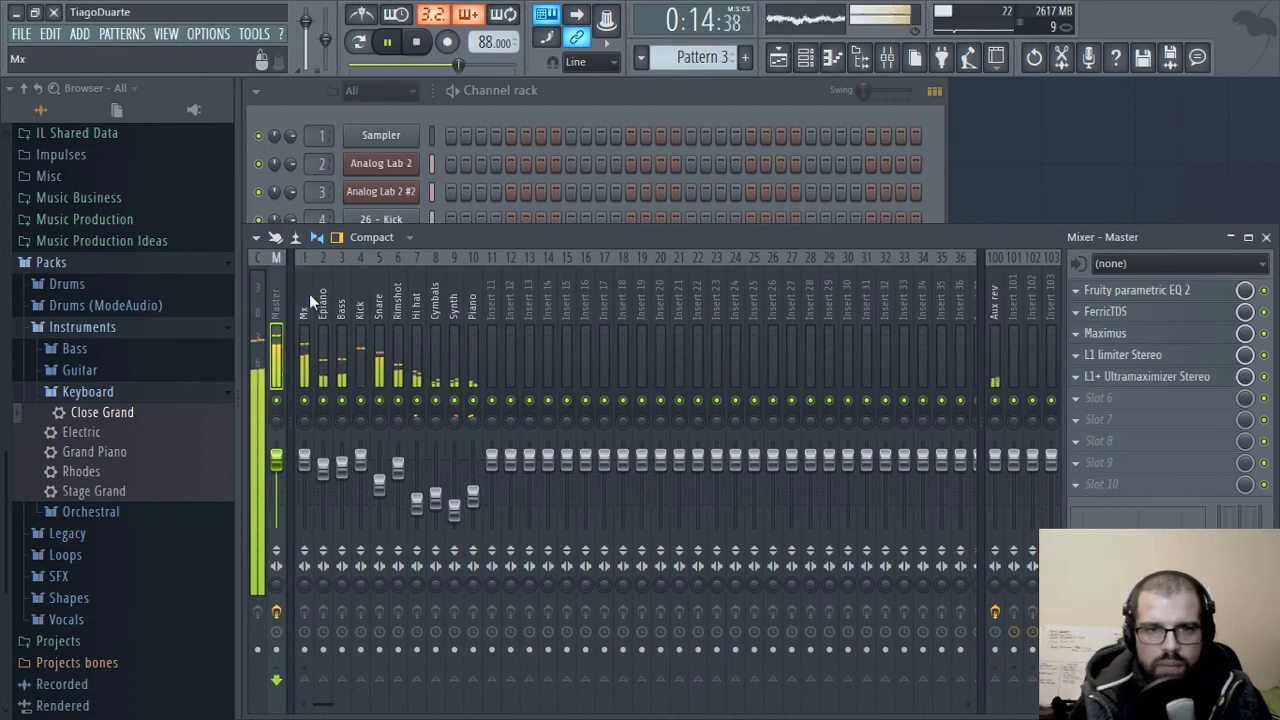
click(309, 298)
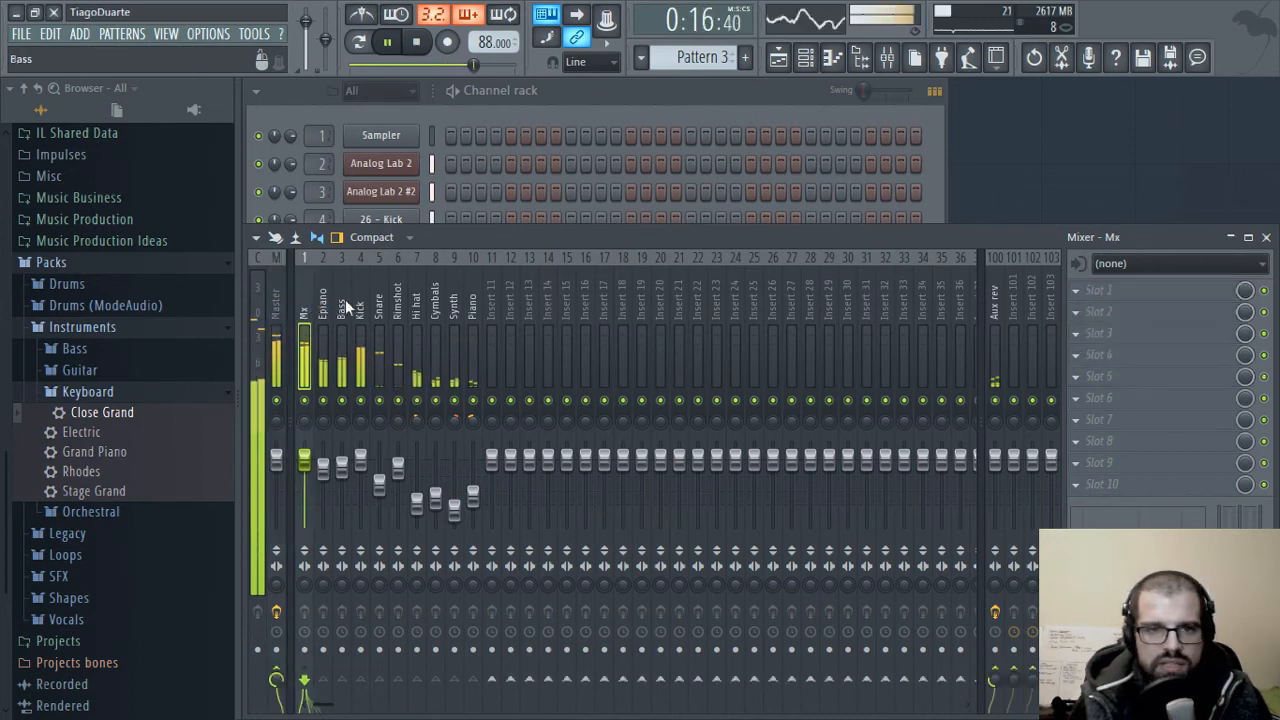
shift+click(475, 300)
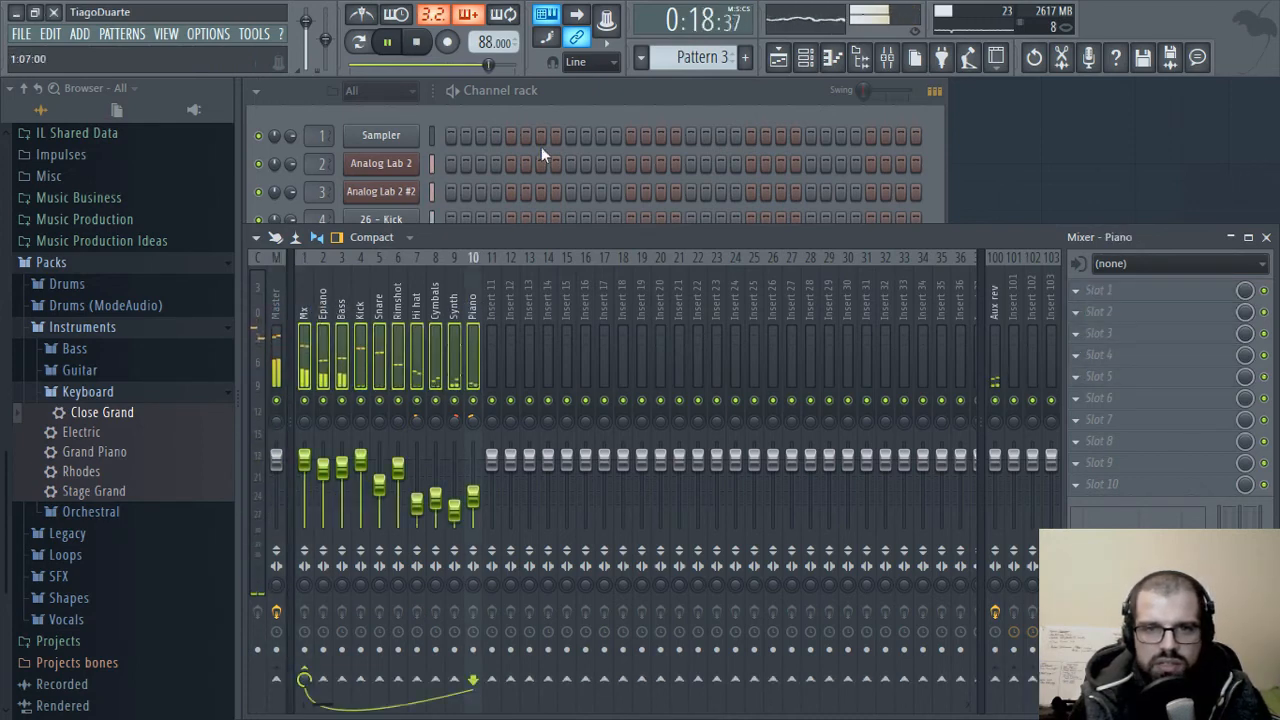
- Rename the Independence #2 channel as Cymbals in the channel rack
click(541, 148)
shift+click(390, 391)
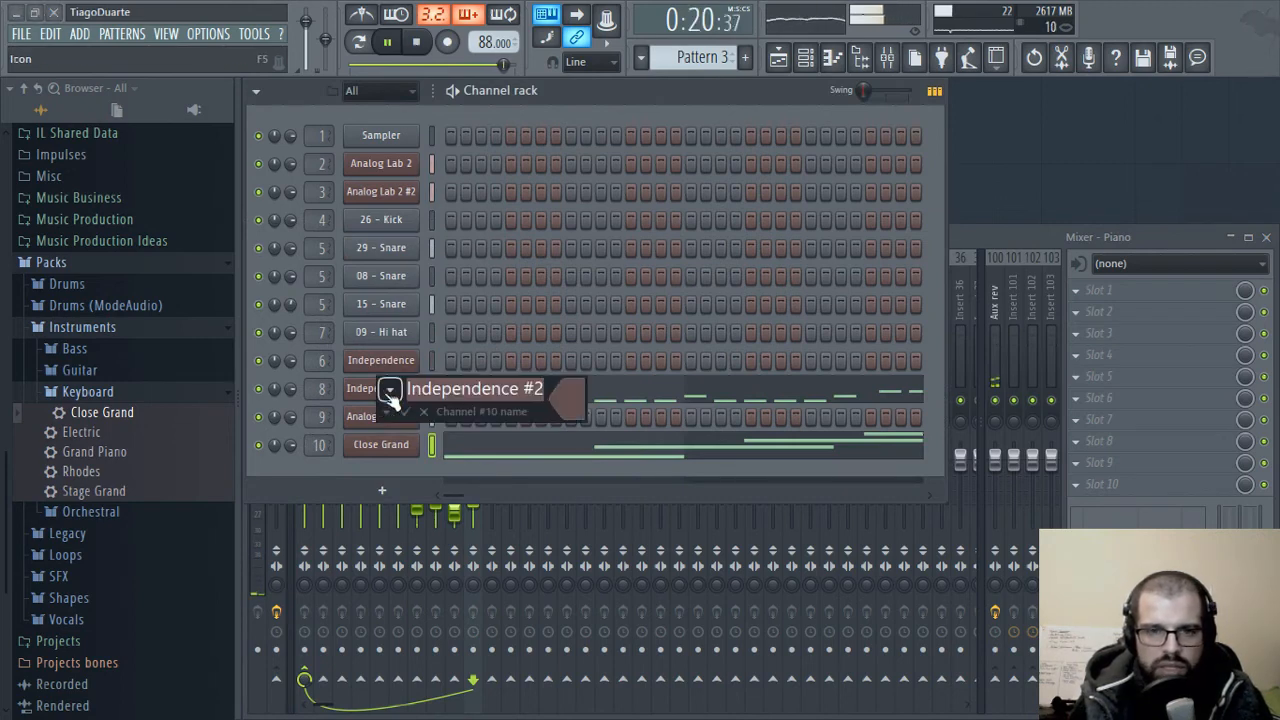
text(Cymb)
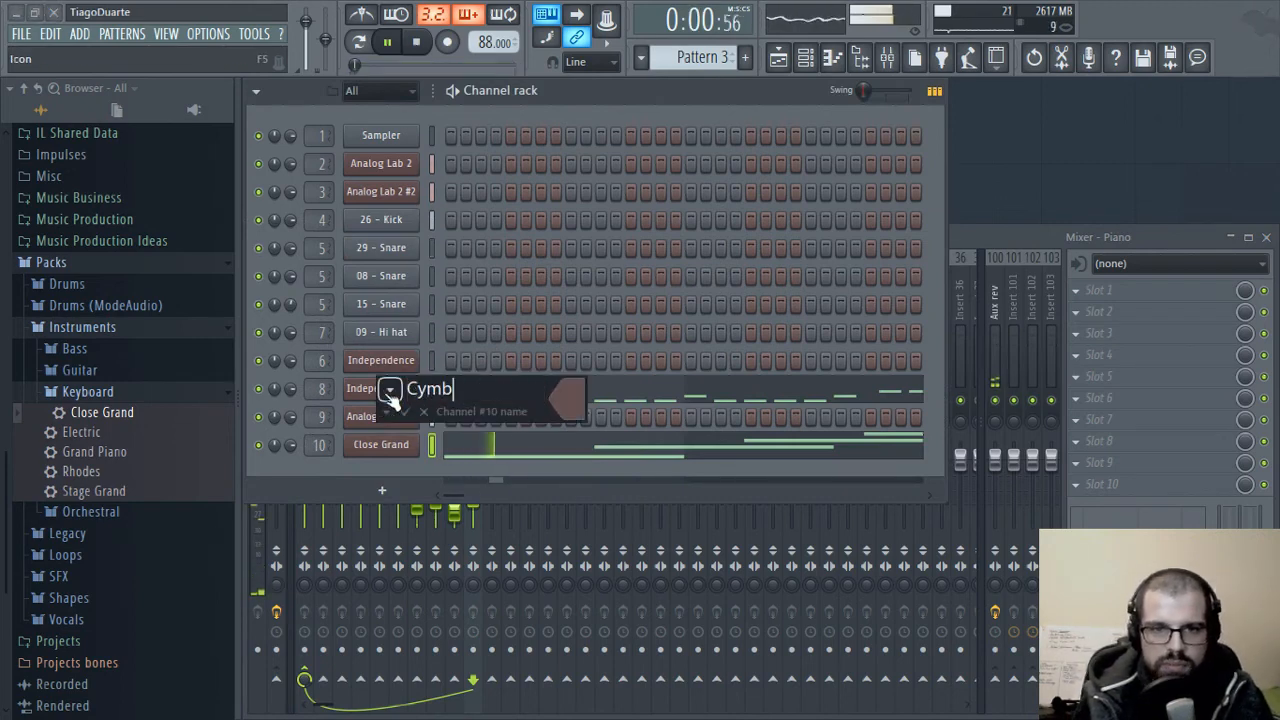
text(als)
key(Return)
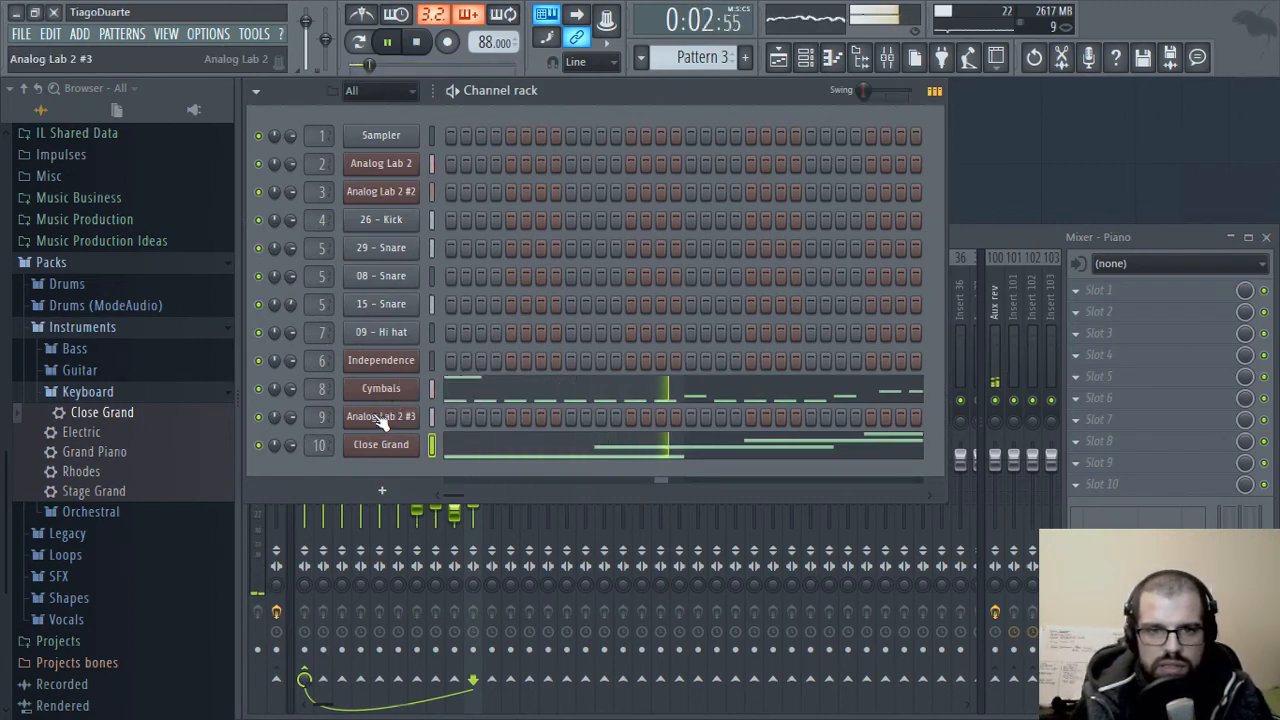
- Rename the Analog Lab 2 #3 channel as Synth and the Close Grand channel as Piano
shift+click(383, 418)
text(Synth)
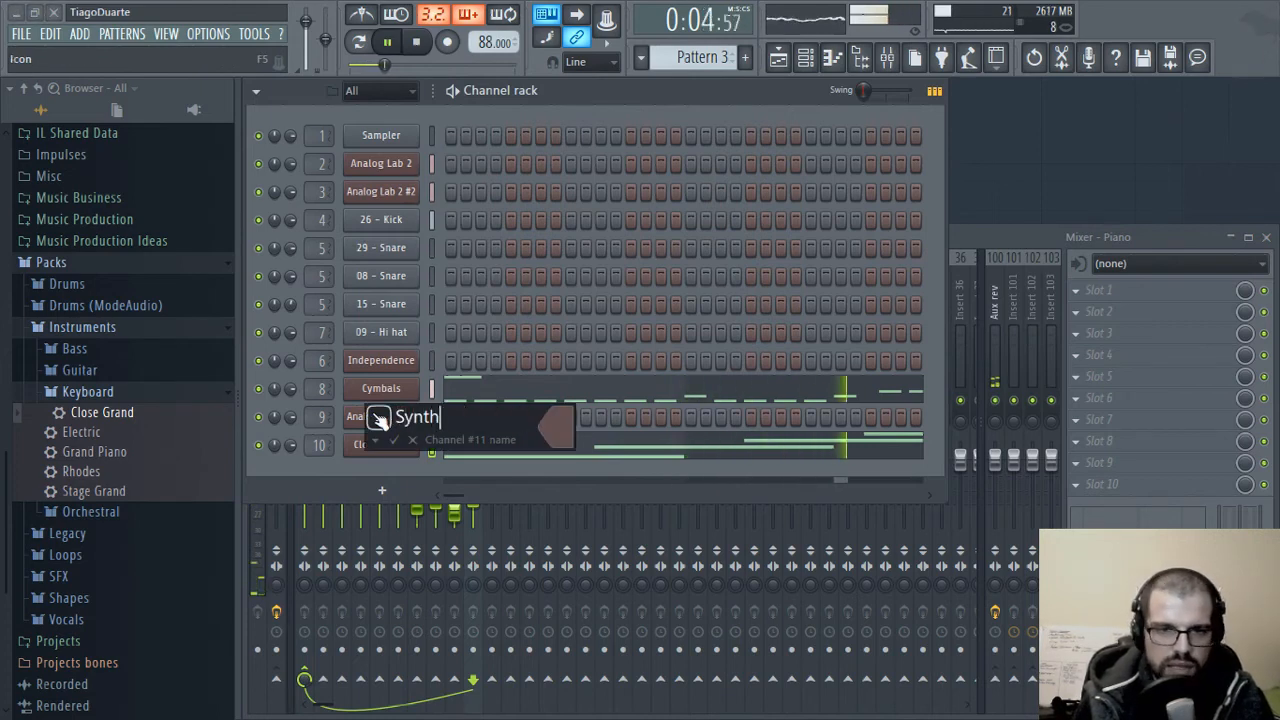
key(Return)
shift+click(381, 440)
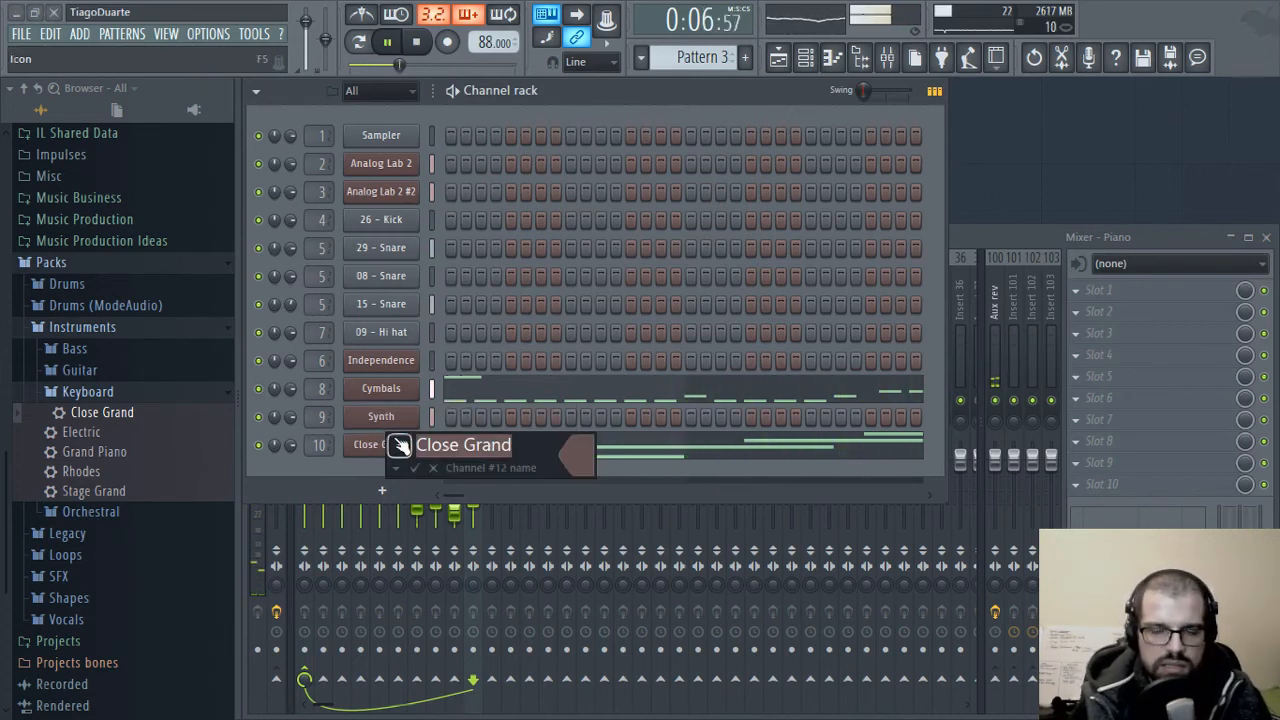
key(Return)
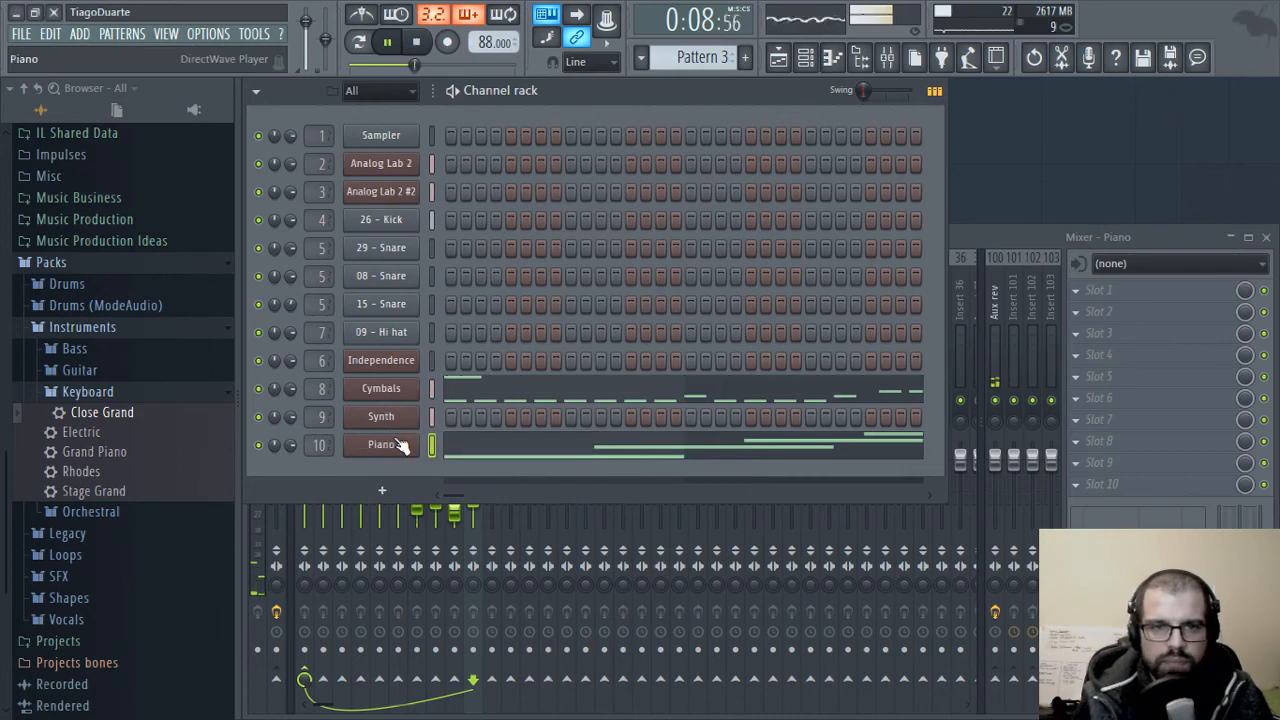
- Rename the Analog Lab 2 channel as EPiano and the Analog Lab 2 #2 channel as Bass
shift+click(396, 168)
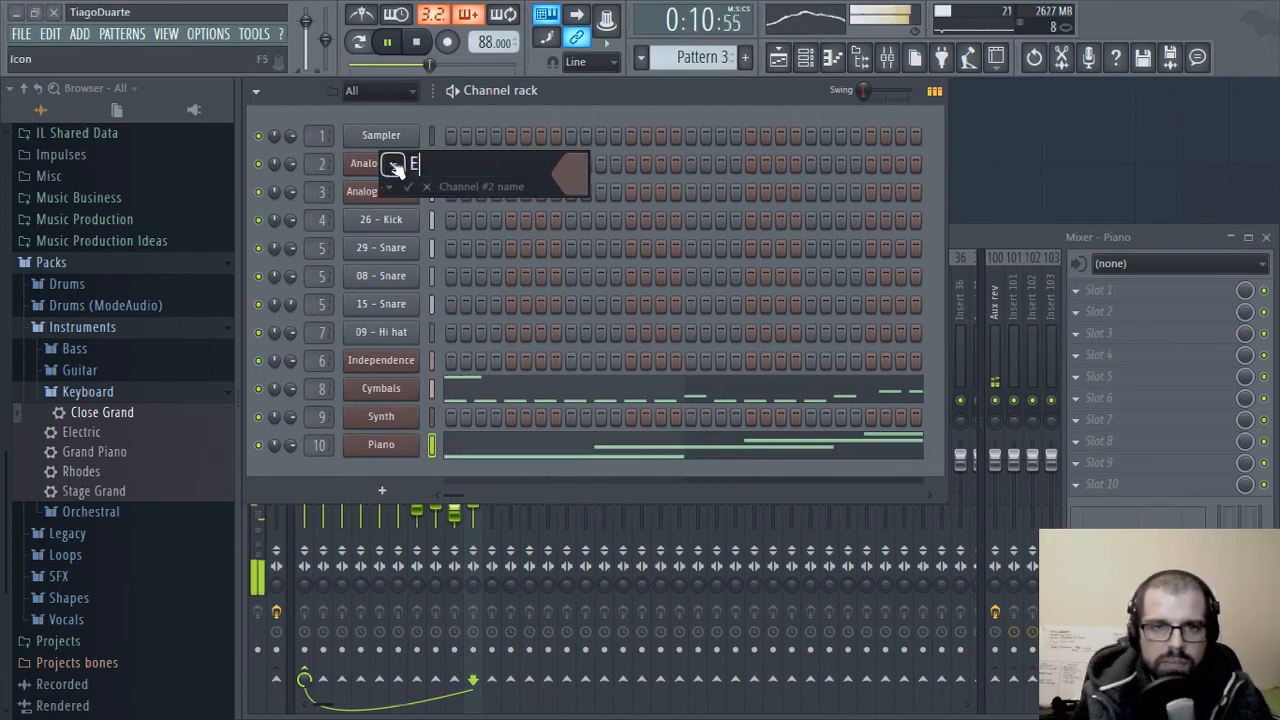
key(Return)
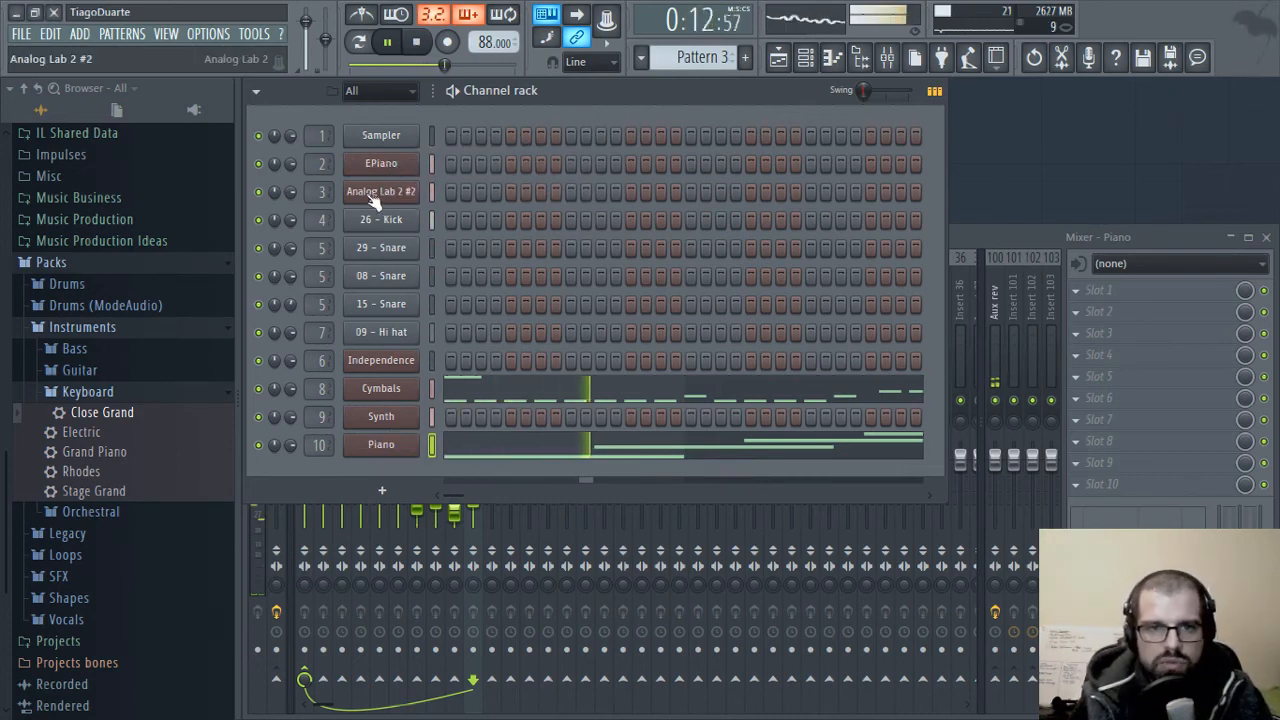
shift+click(375, 196)
text(Bass)
key(Return)
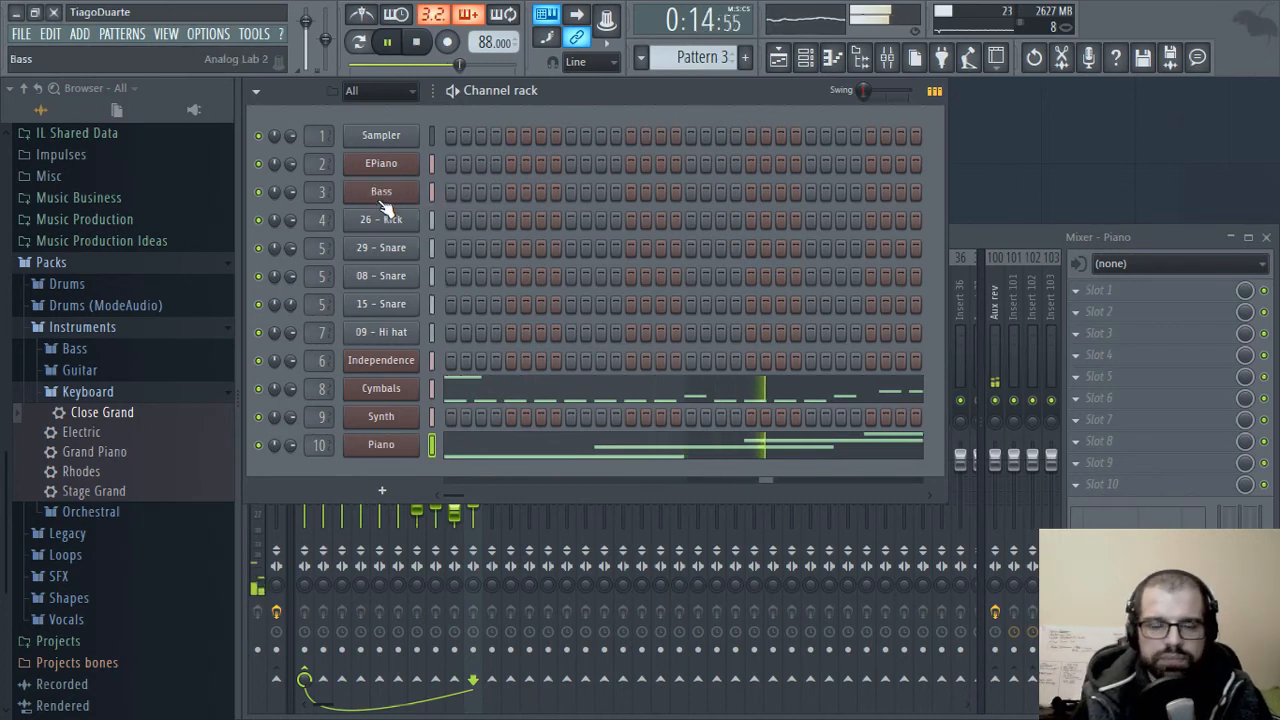
- Split Pattern 3 by channel into separate Cymbals and Piano patterns
click(693, 57)
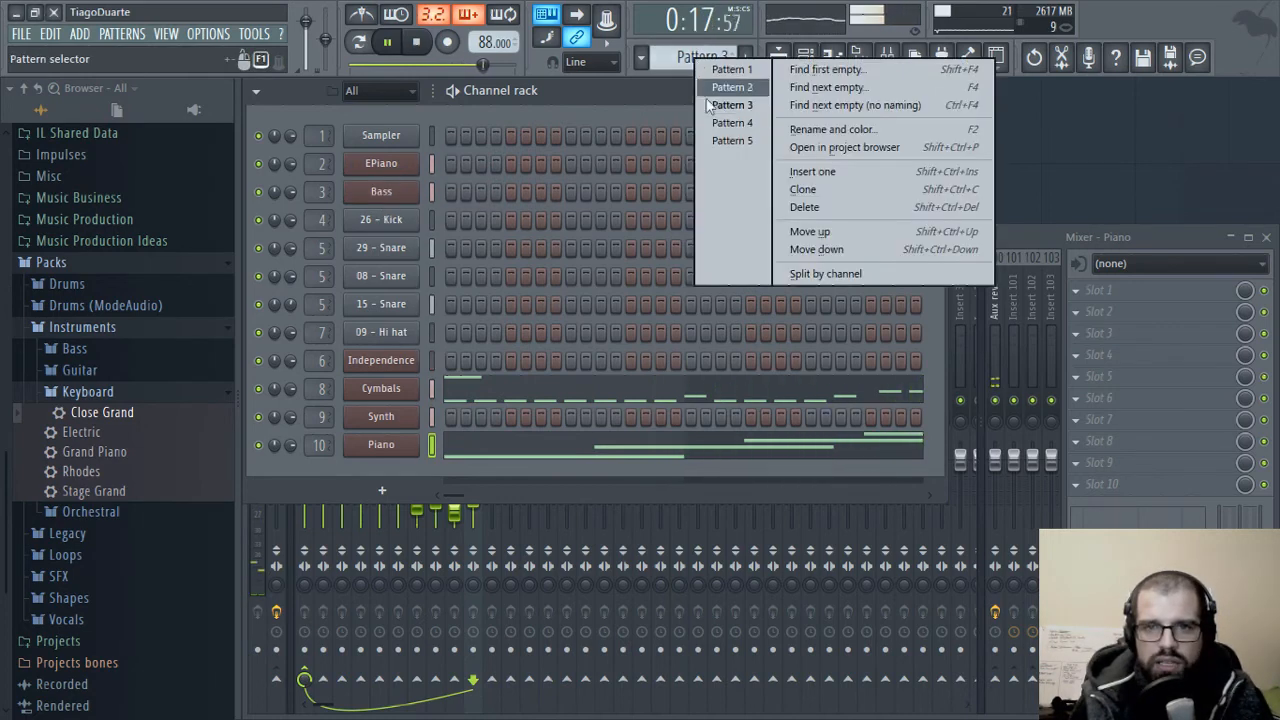
click(826, 276)
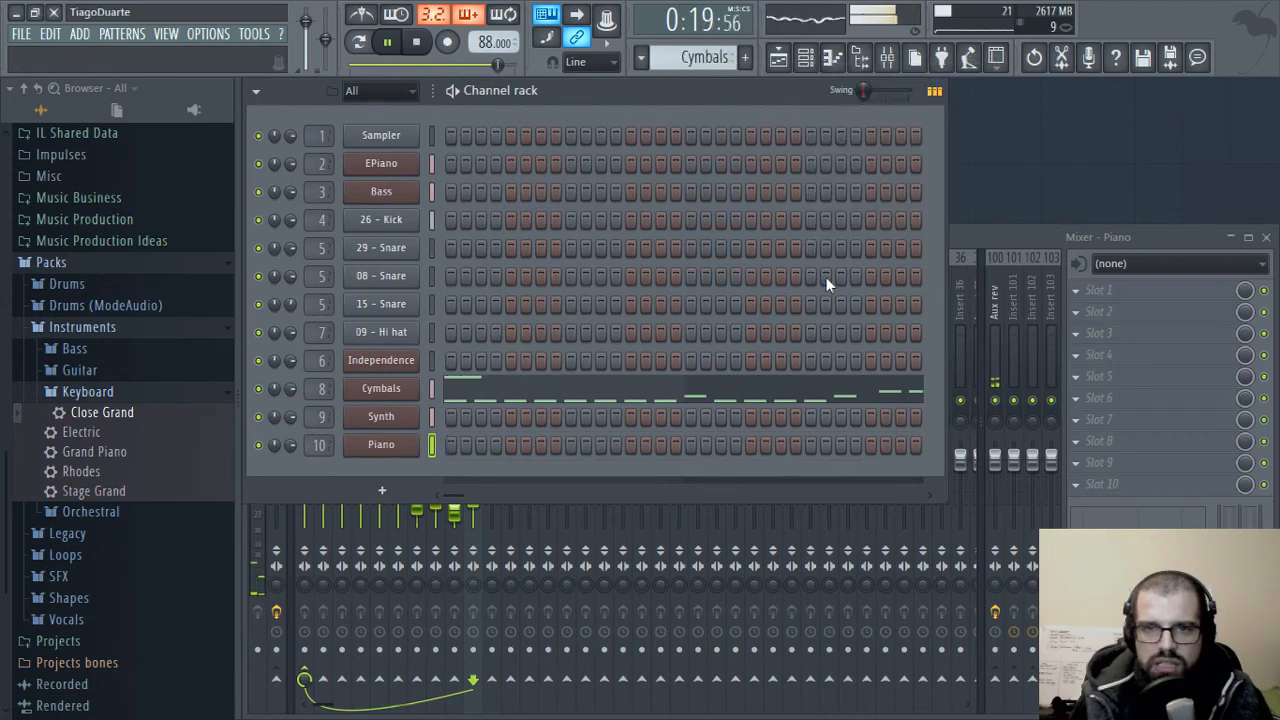
- Split Pattern 1 by channel into separate EPiano and Bass patterns, and switch to the drum pattern
click(643, 57)
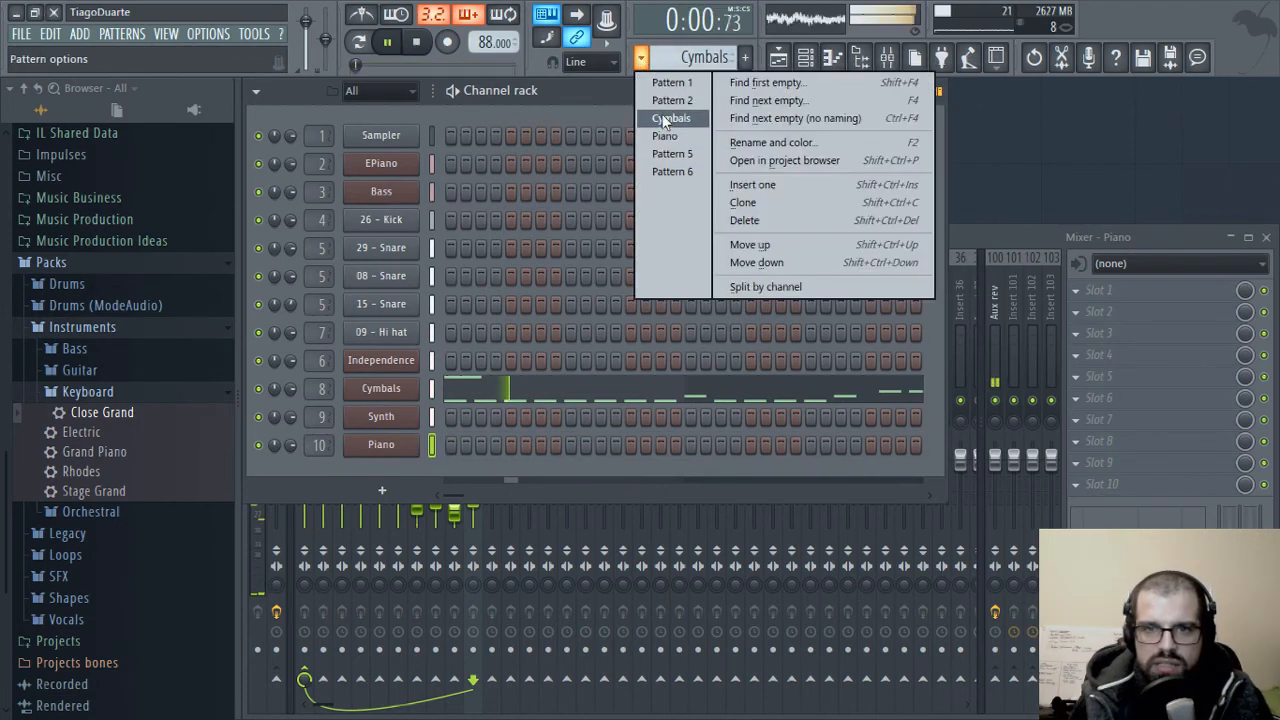
click(670, 83)
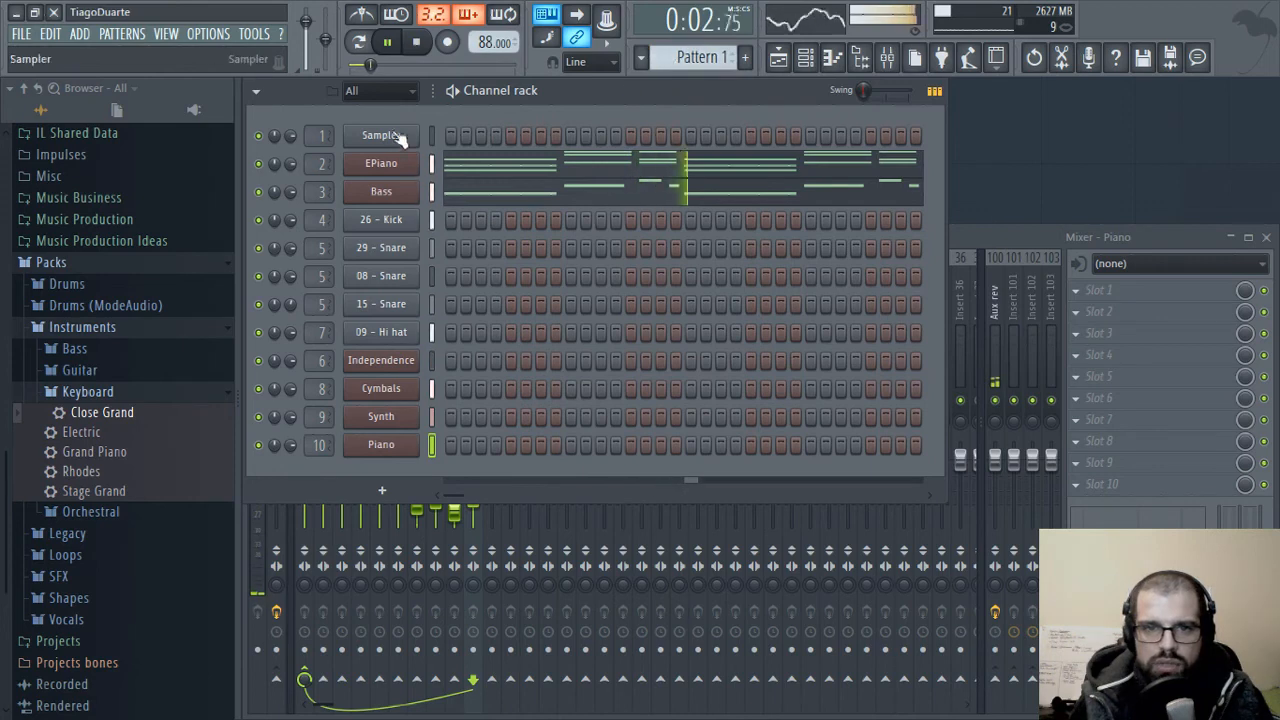
click(705, 60)
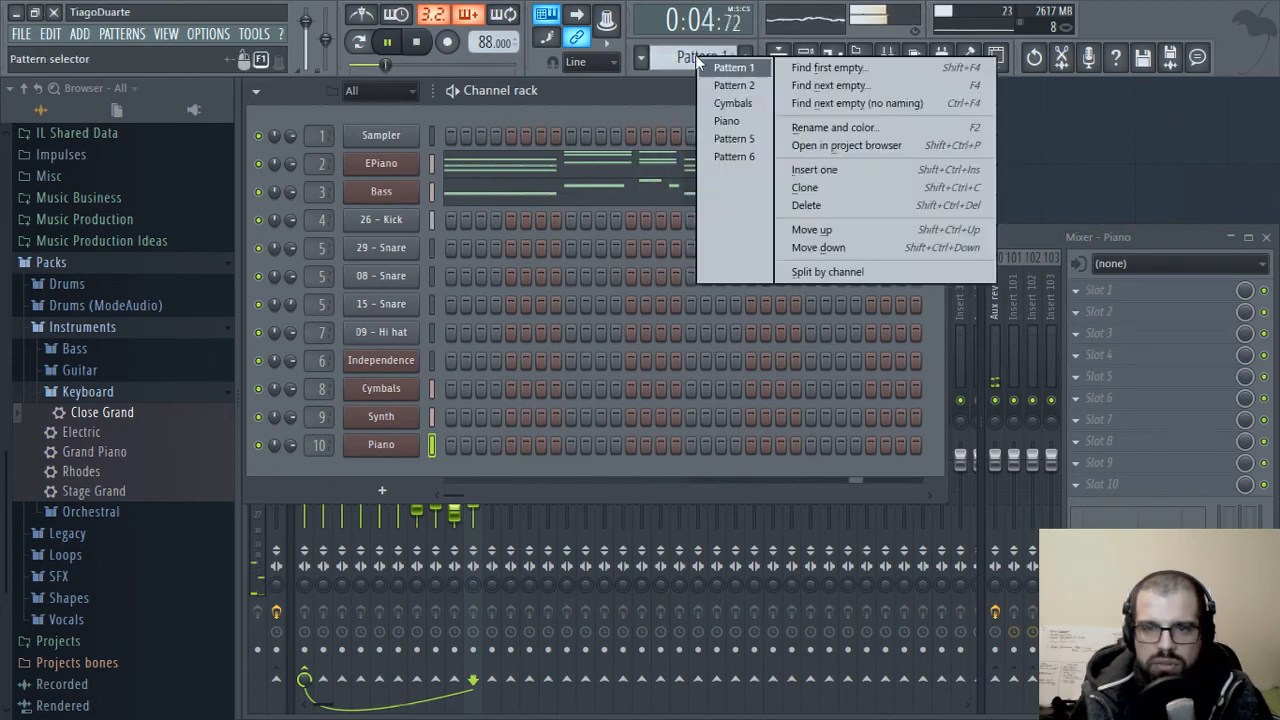
click(833, 272)
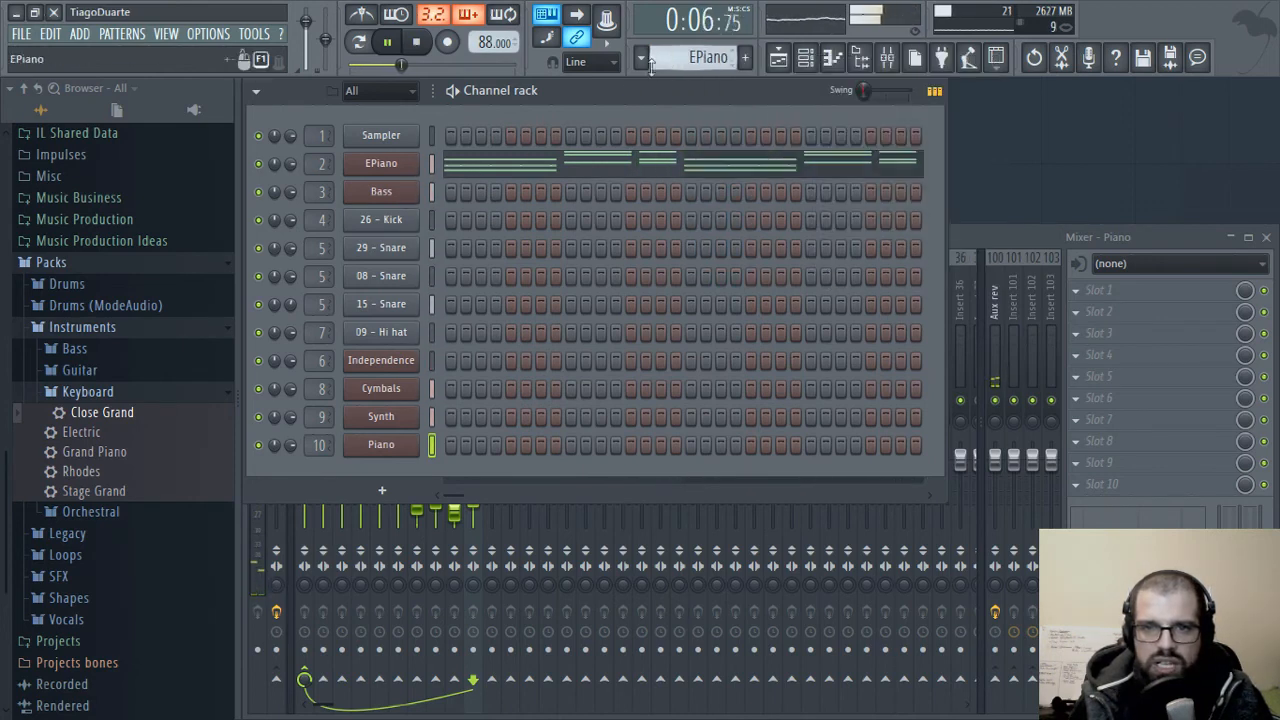
scroll(686, 60, up, 4)
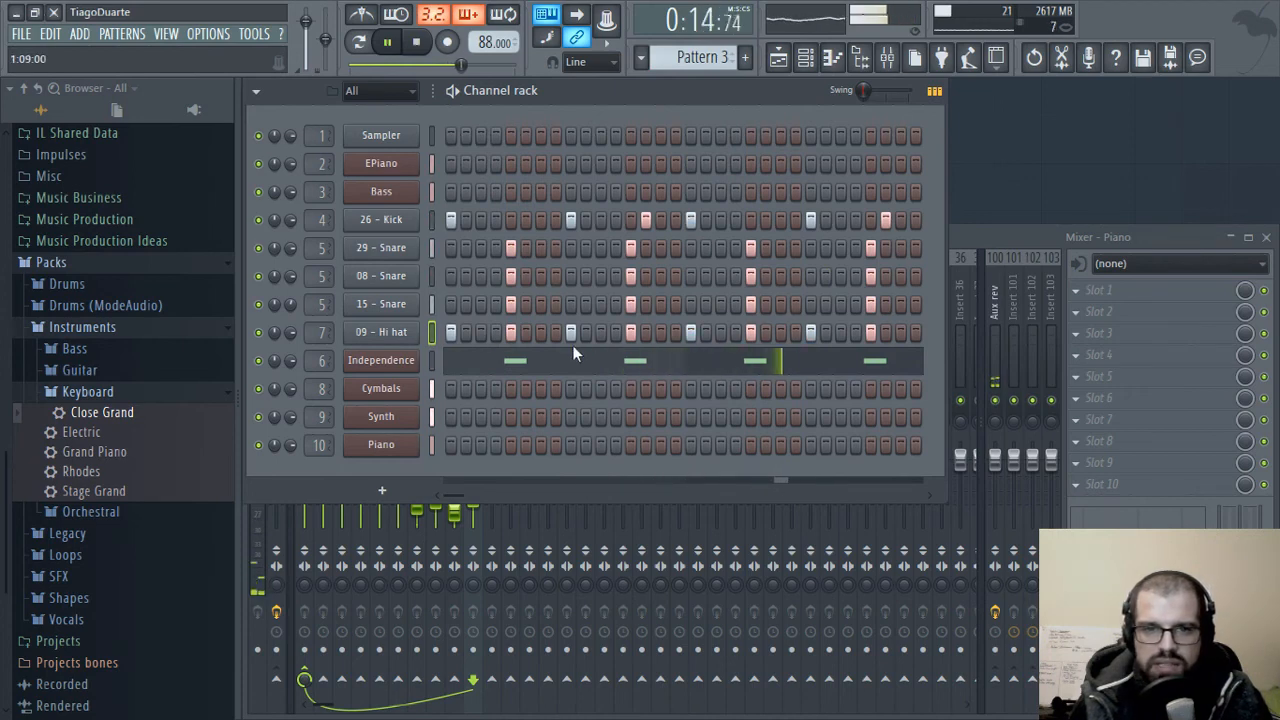
- Rename Pattern 3, which holds the kick, snare and hi-hat steps, as Drums
click(688, 55)
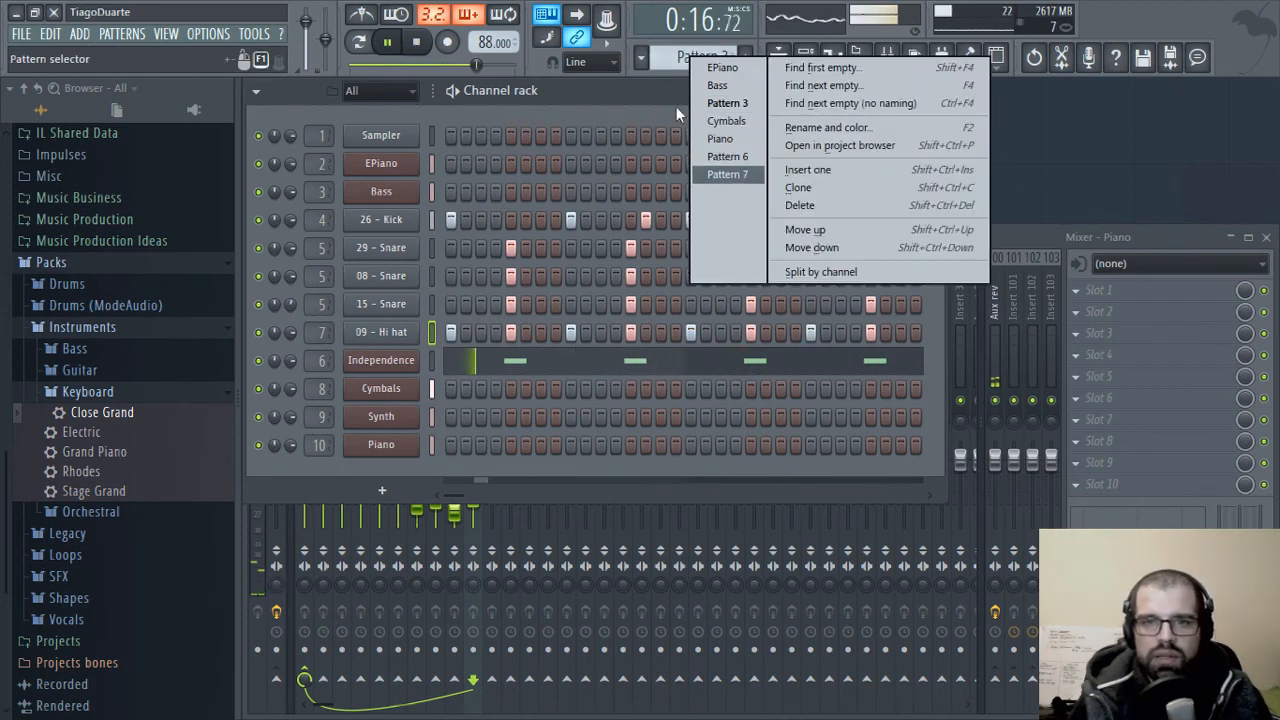
click(612, 63)
click(706, 54)
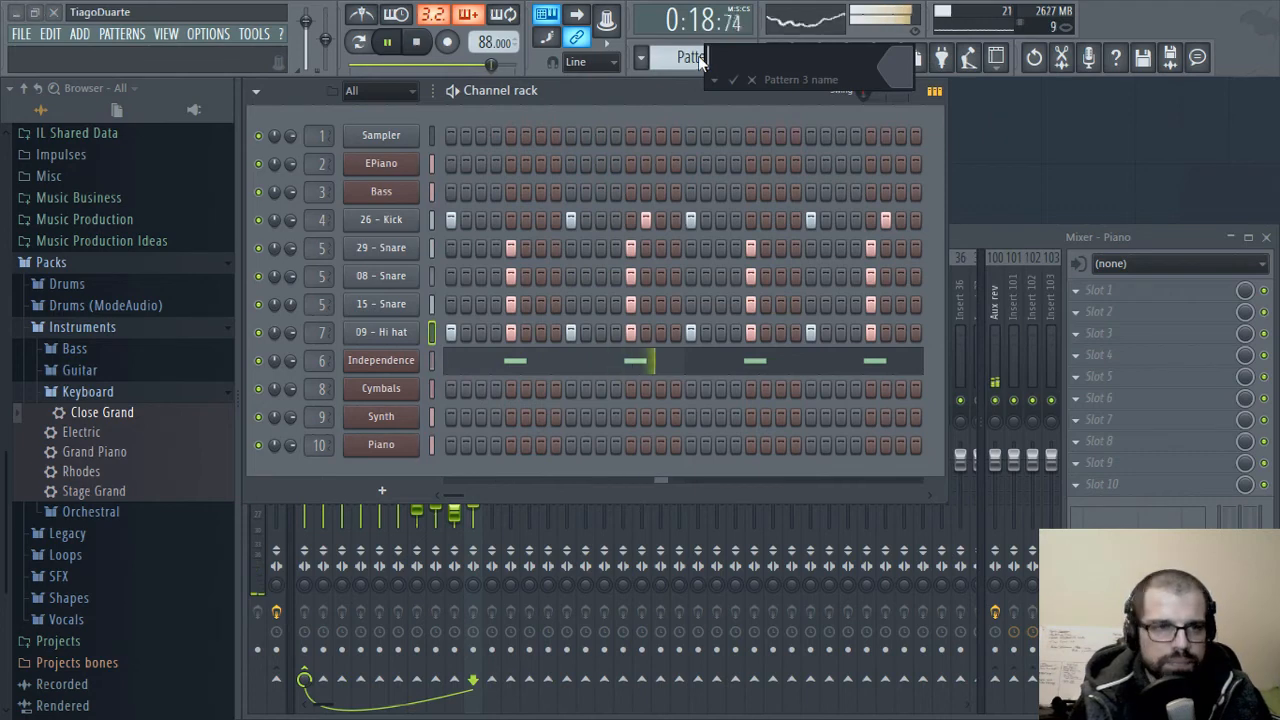
text(Drums)
key(Return)
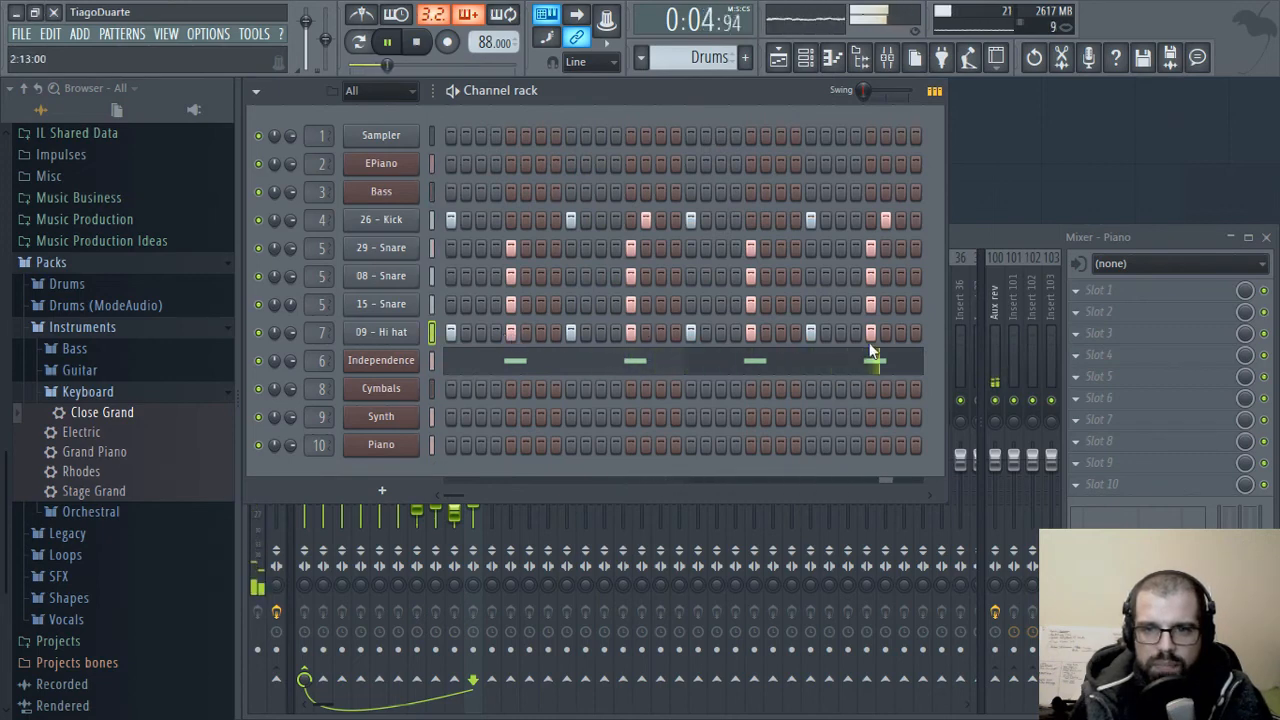
click(984, 249)
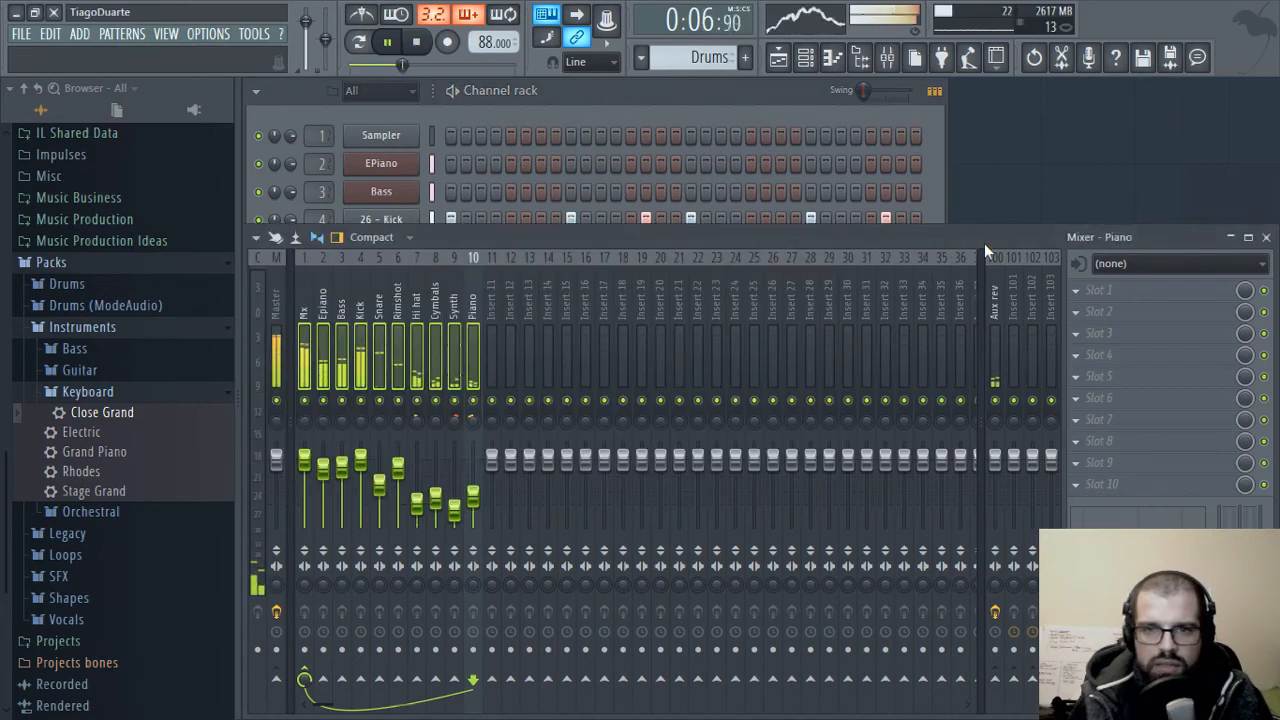
click(491, 330)
click(457, 255)
click(627, 92)
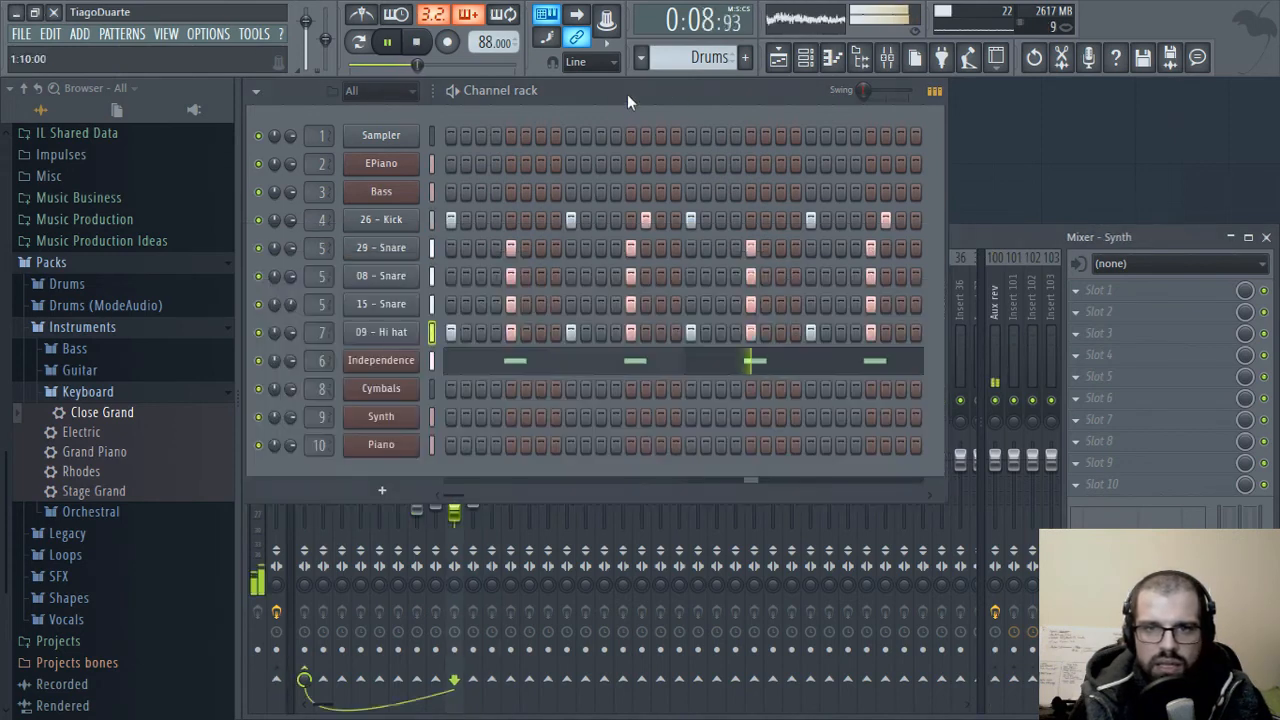
- Open the playlist and hide the browser to give the arrangement the full width
click(784, 58)
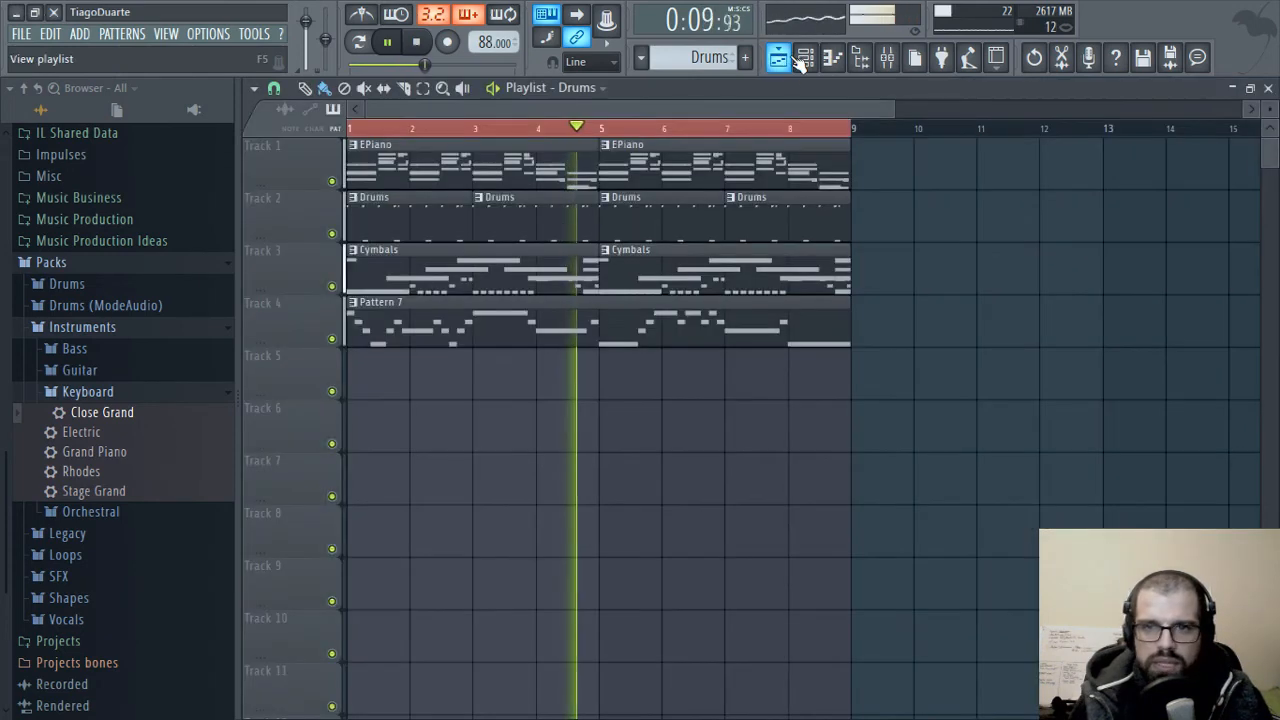
click(860, 58)
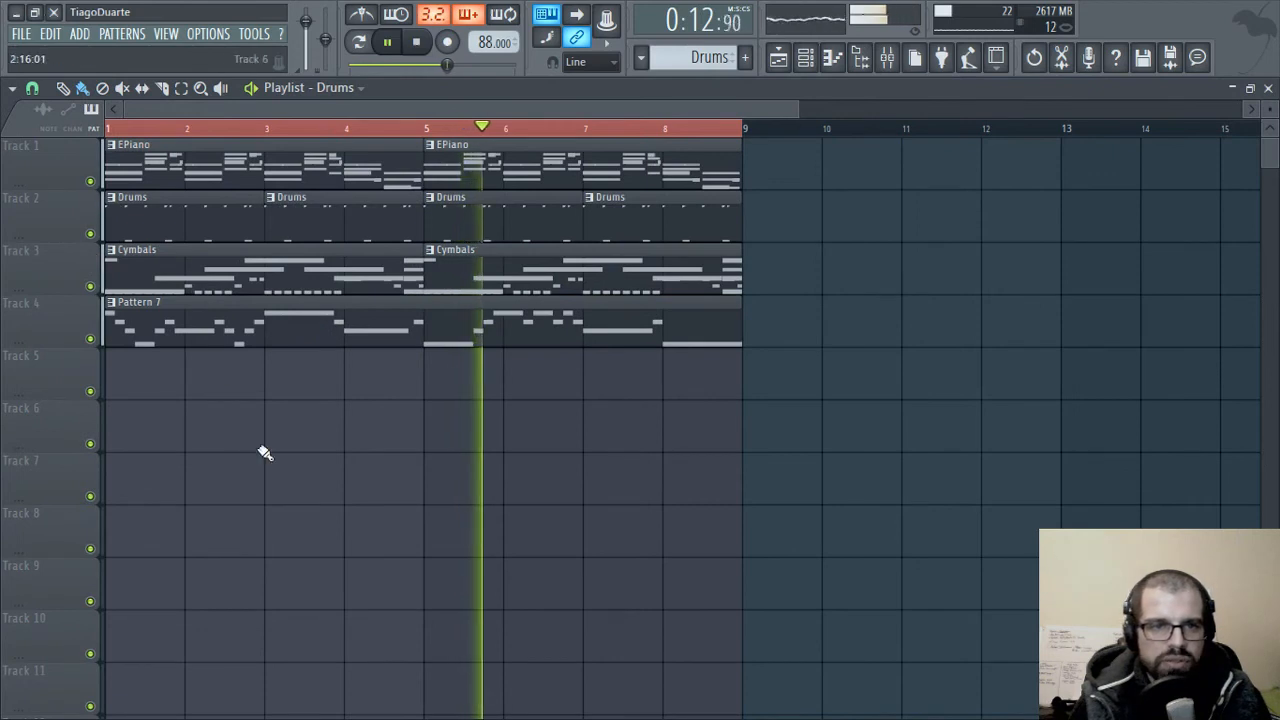
scroll(250, 455, up, 2)
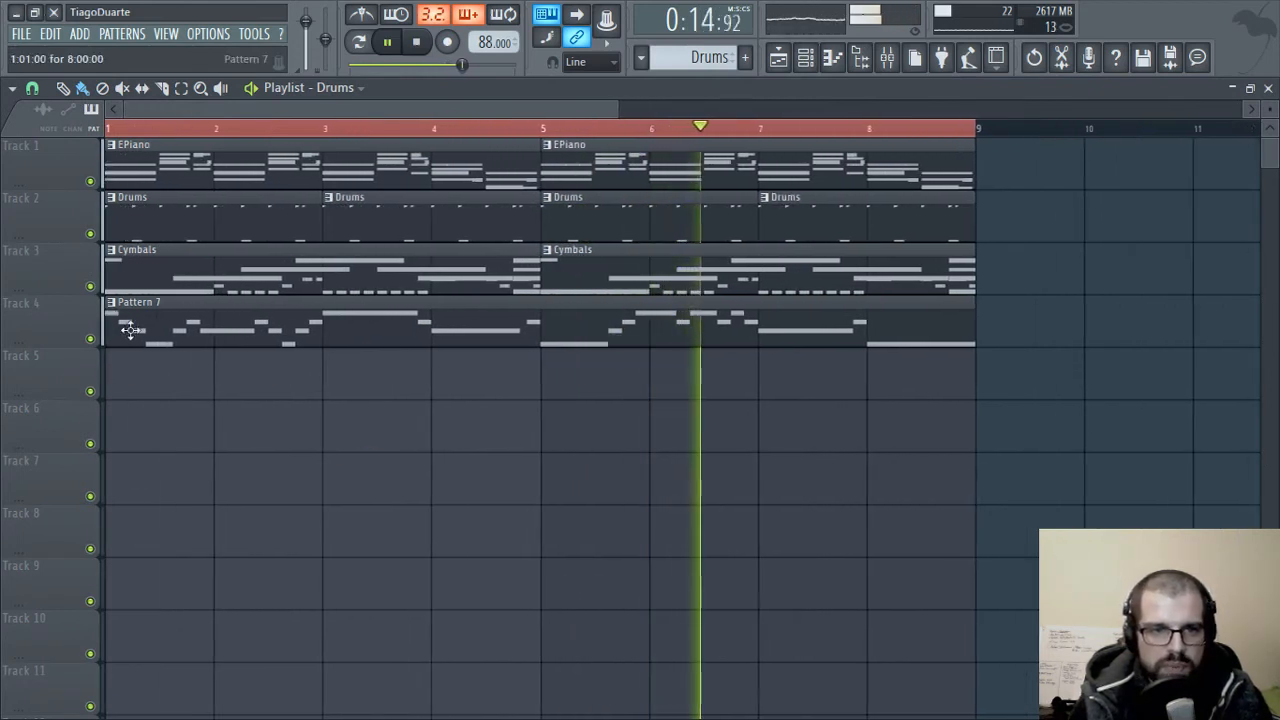
- Rename Pattern 7, the melody clip on Track 4, as Synth
mouse_move(131, 325)
mouse_down()
mouse_move(131, 375)
mouse_move(127, 302)
mouse_up()
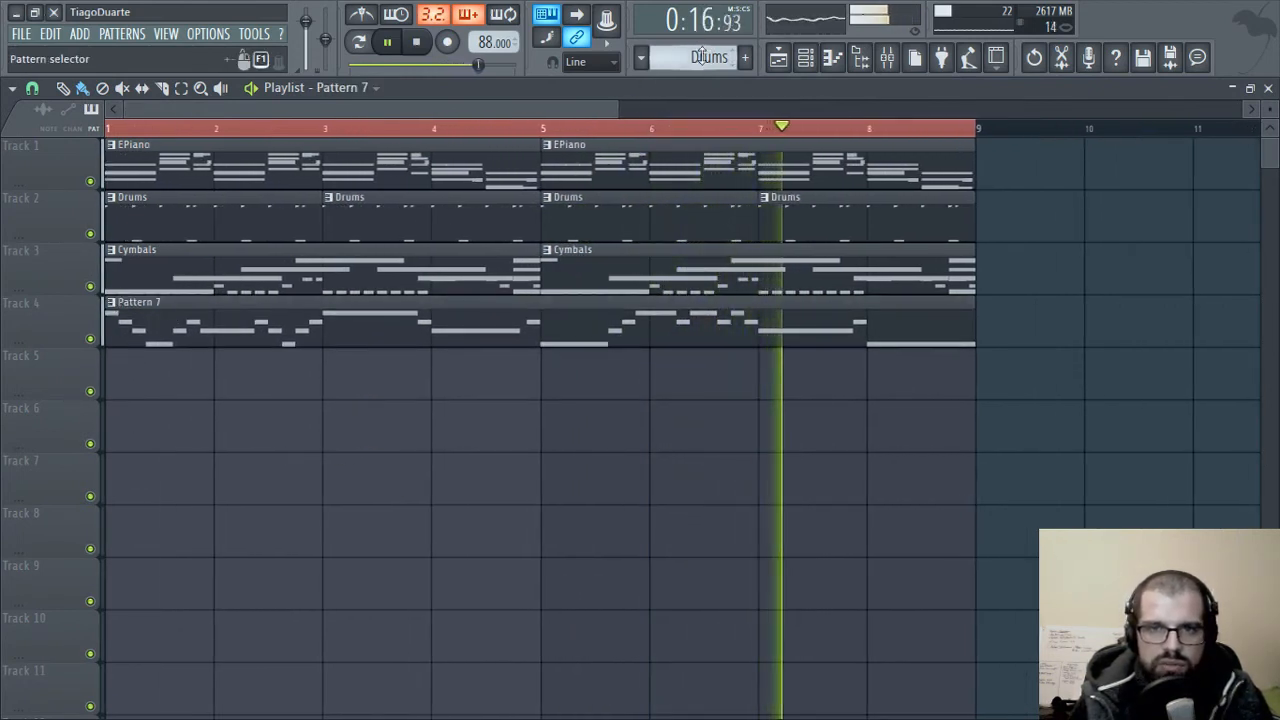
click(306, 309)
middle_click(693, 56)
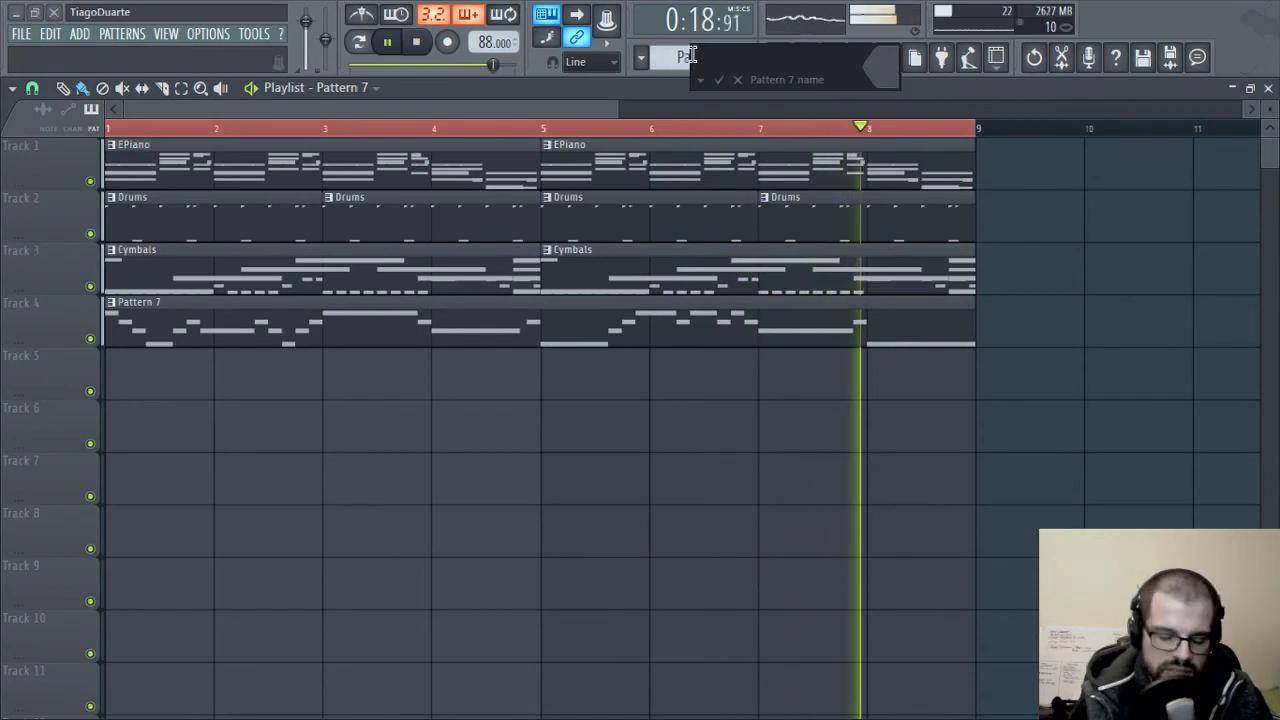
text(Synth)
key(Return)
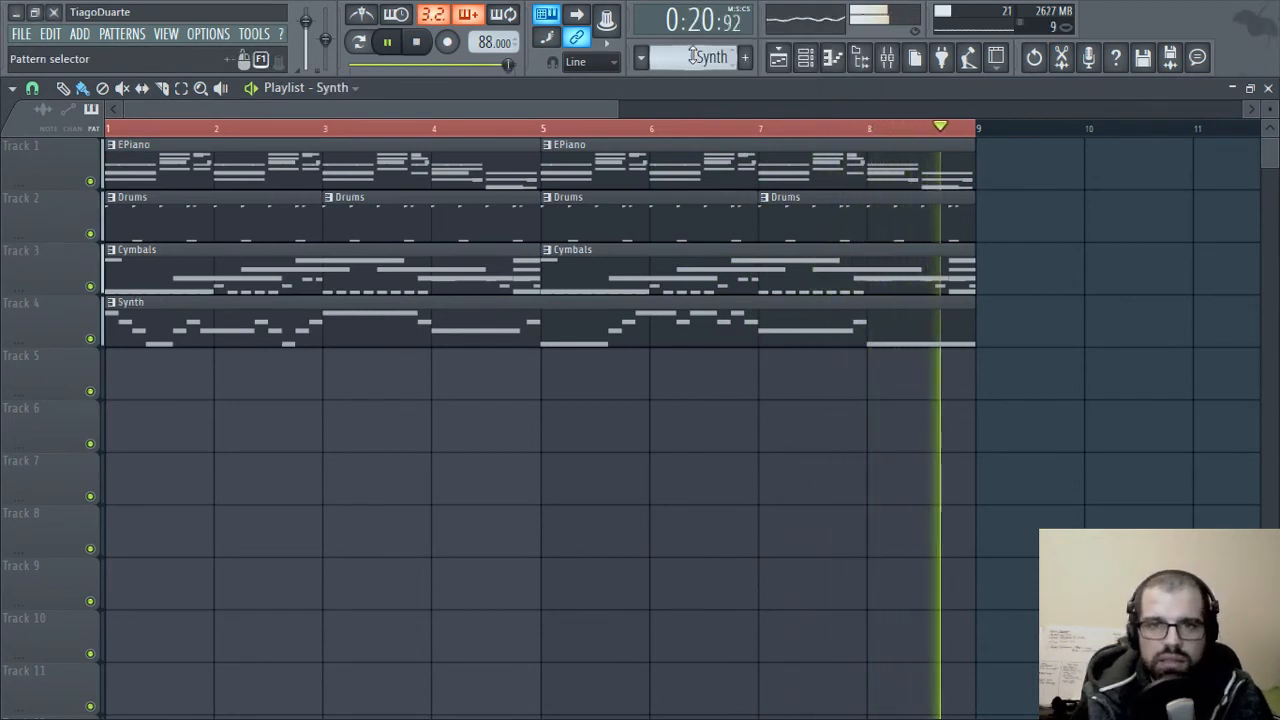
click(643, 57)
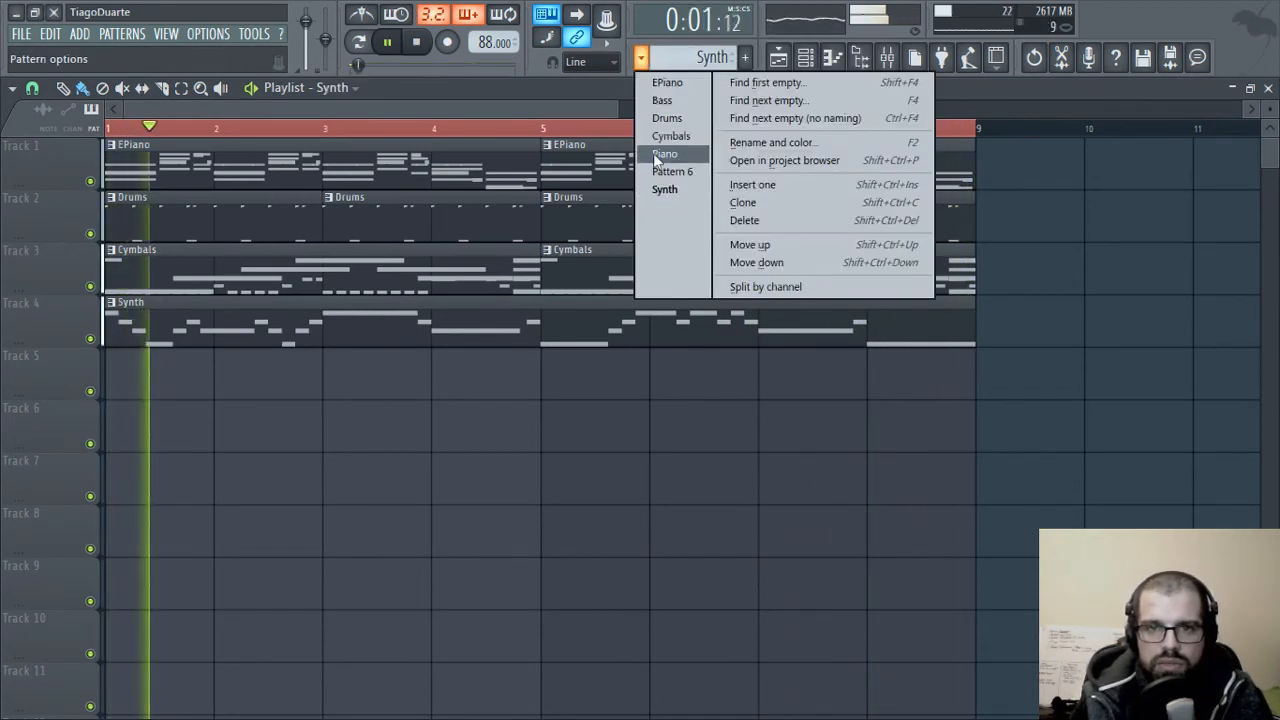
click(480, 95)
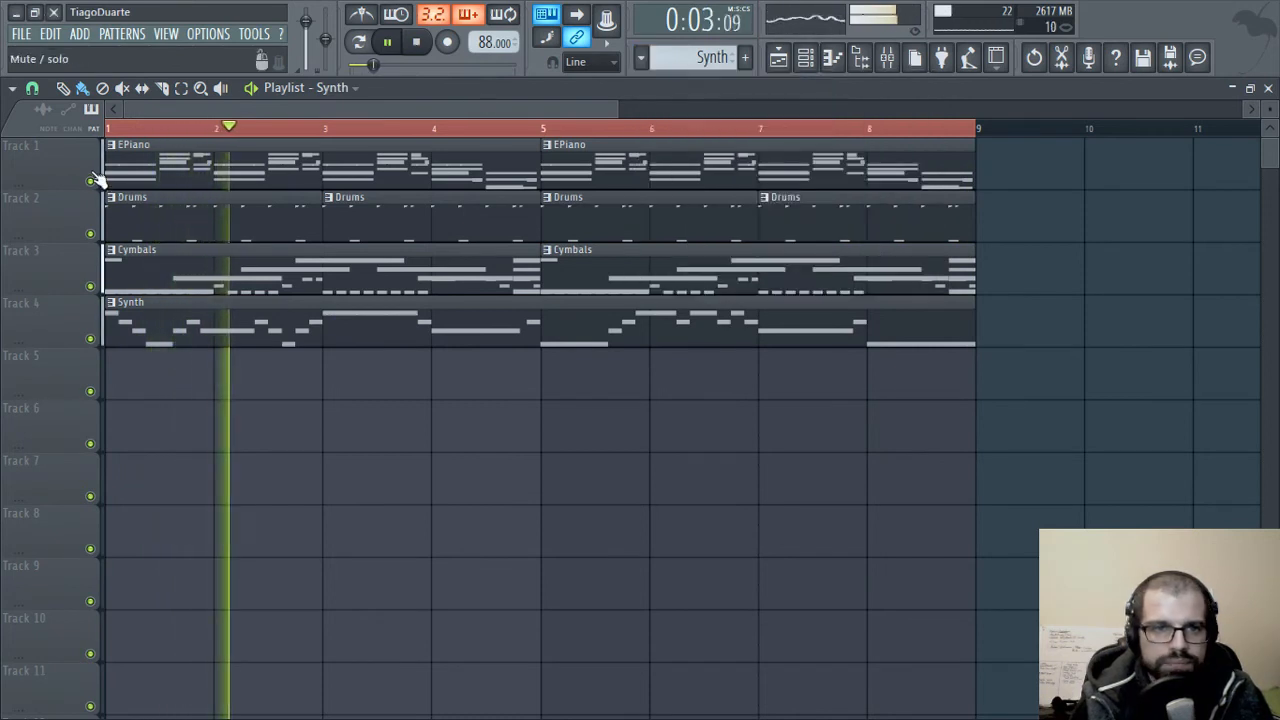
- Rearrange the playlist with Drums, Cymbals and Synth on Tracks 1 to 3, separating the overlapping EPiano and Bass clips onto Tracks 5 and 6
drag(52, 161, 54, 267)
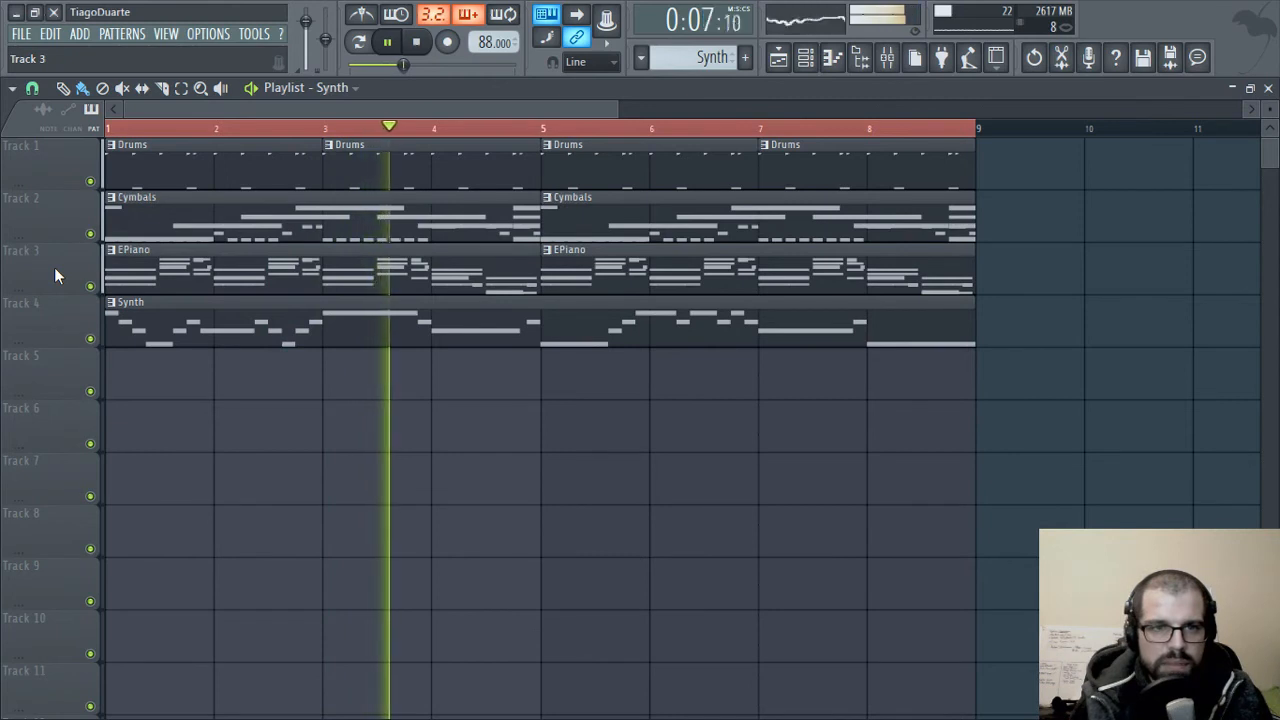
scroll(58, 275, down, 1)
drag(226, 318, 217, 453)
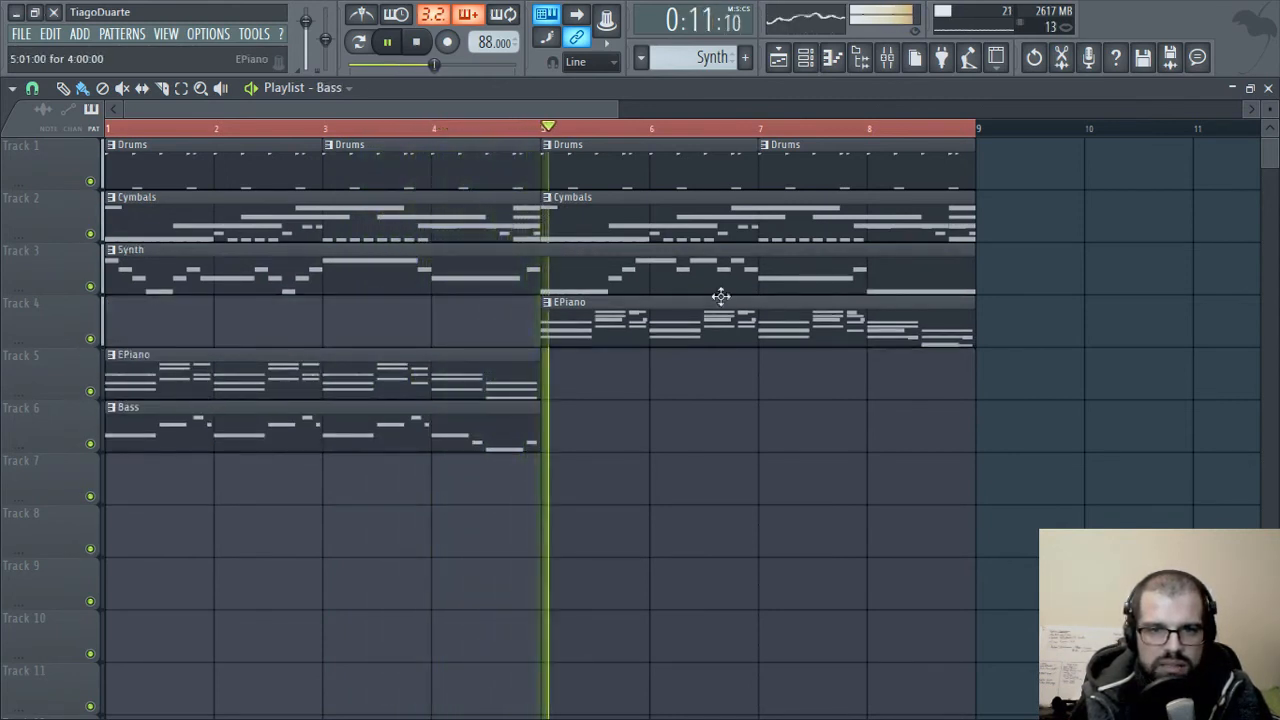
drag(720, 300, 704, 383)
drag(700, 322, 686, 437)
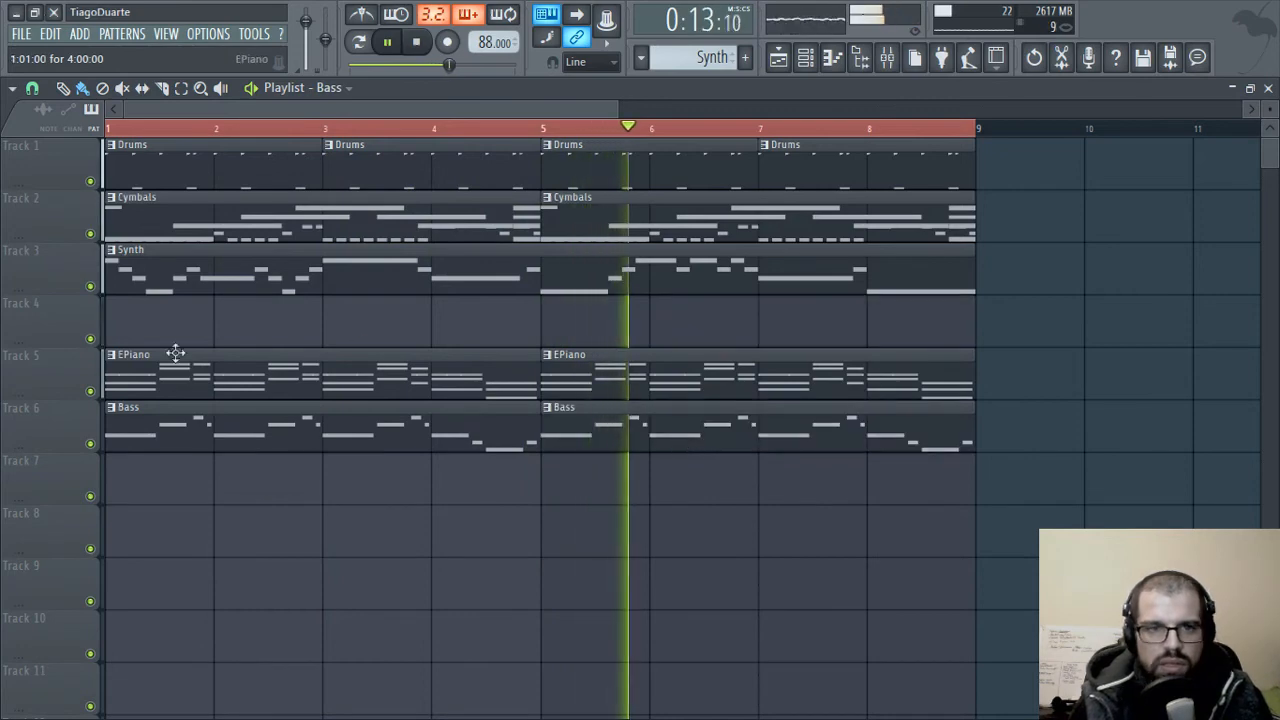
- Separate the overlapping Piano and Cymbals clips, putting the first Piano clip on Track 4 and the bar 5 Piano clip on Track 5
click(211, 161)
click(194, 226)
click(197, 278)
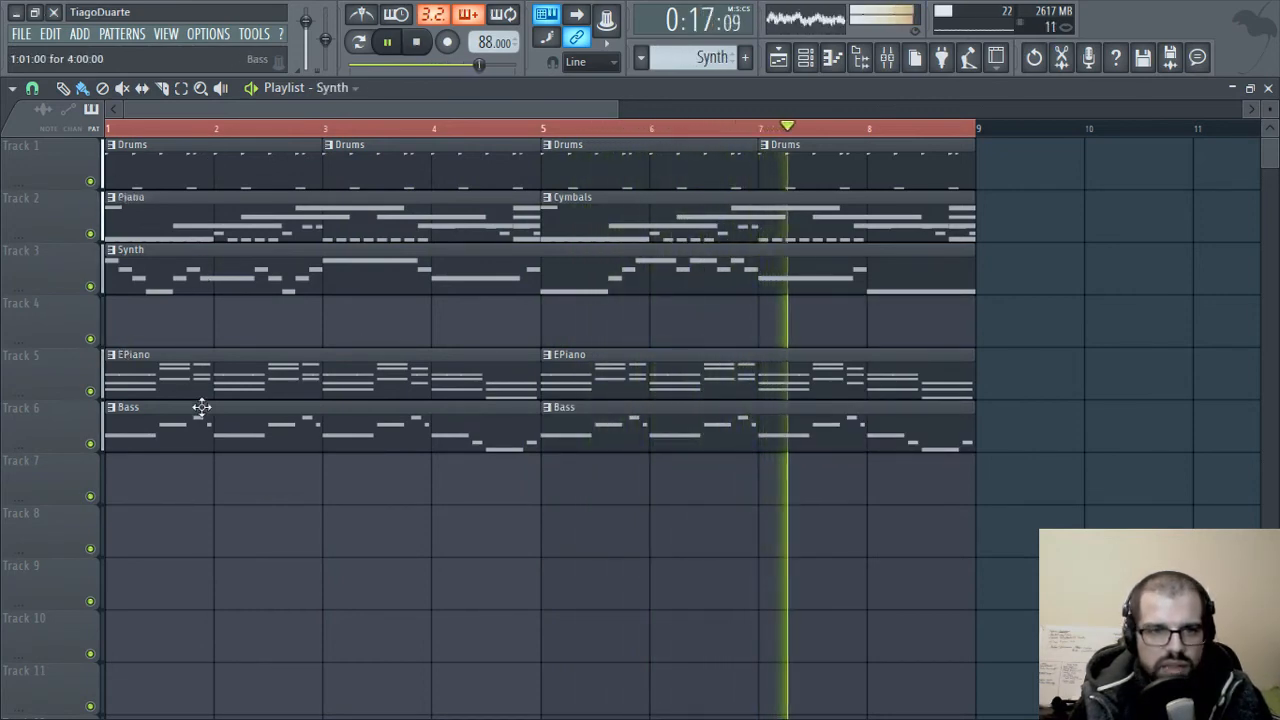
click(177, 438)
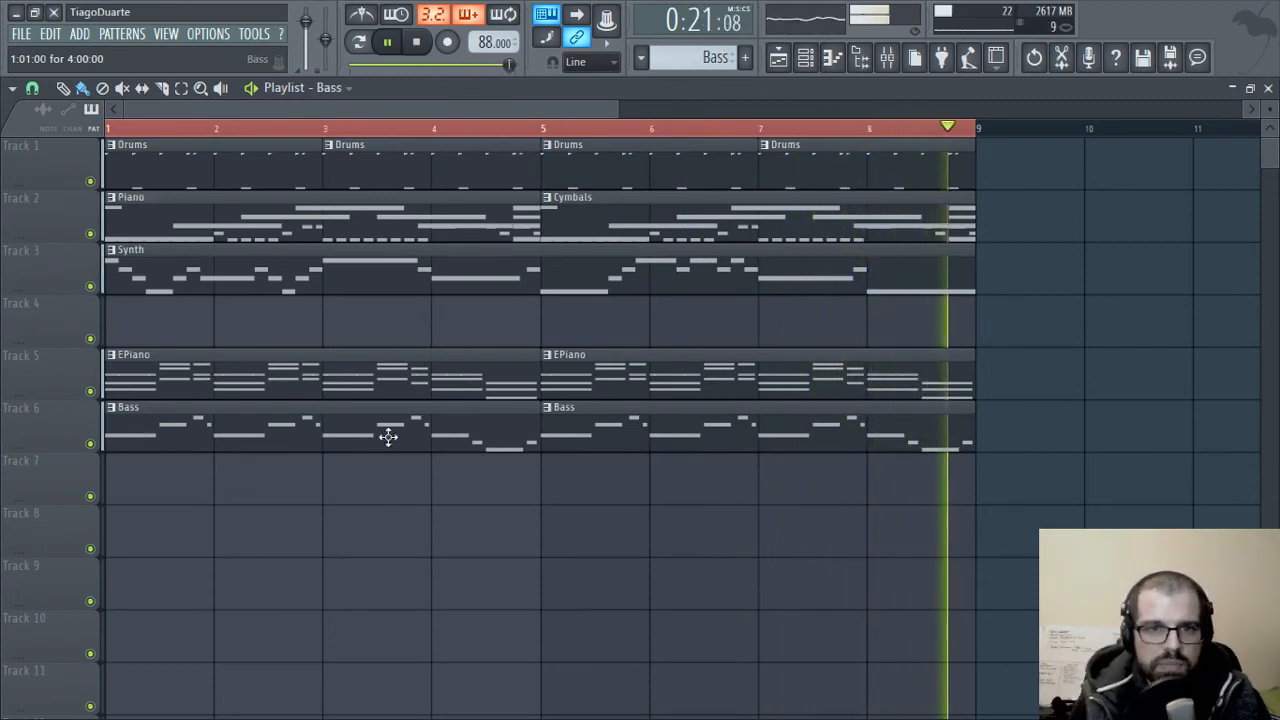
drag(225, 232, 215, 340)
drag(669, 241, 671, 346)
drag(663, 214, 667, 464)
drag(670, 372, 670, 215)
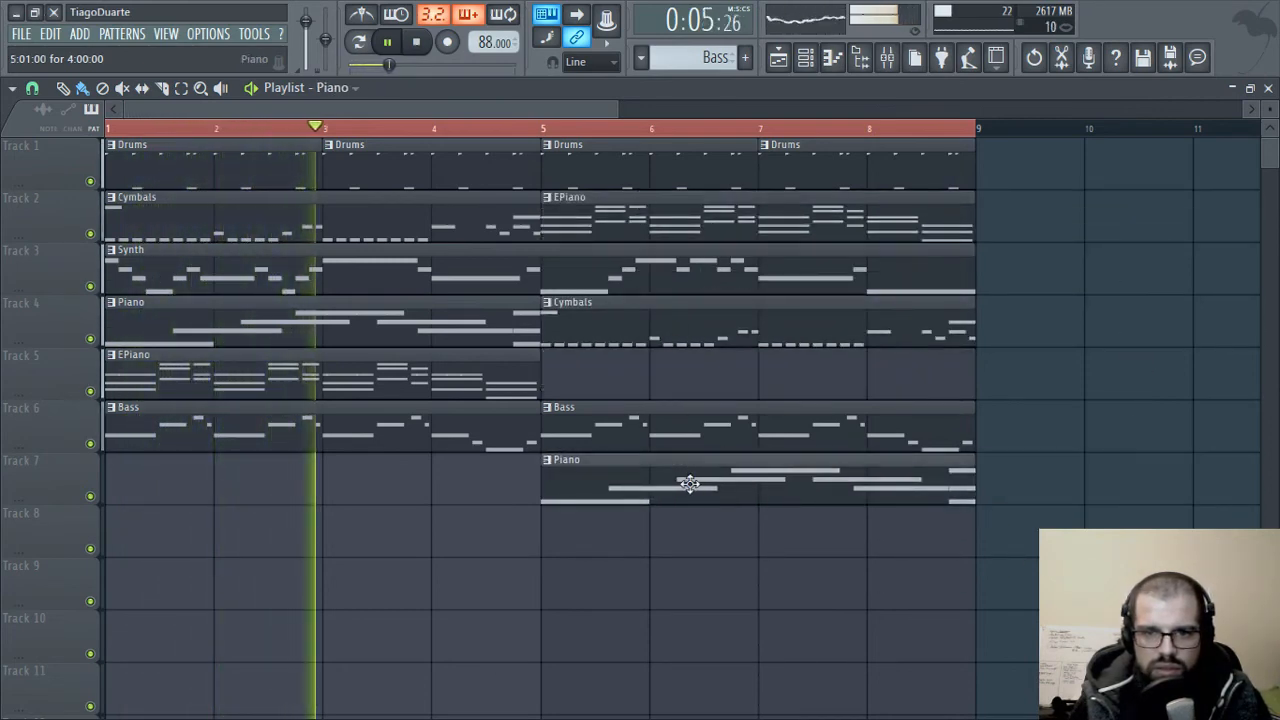
drag(689, 480, 696, 361)
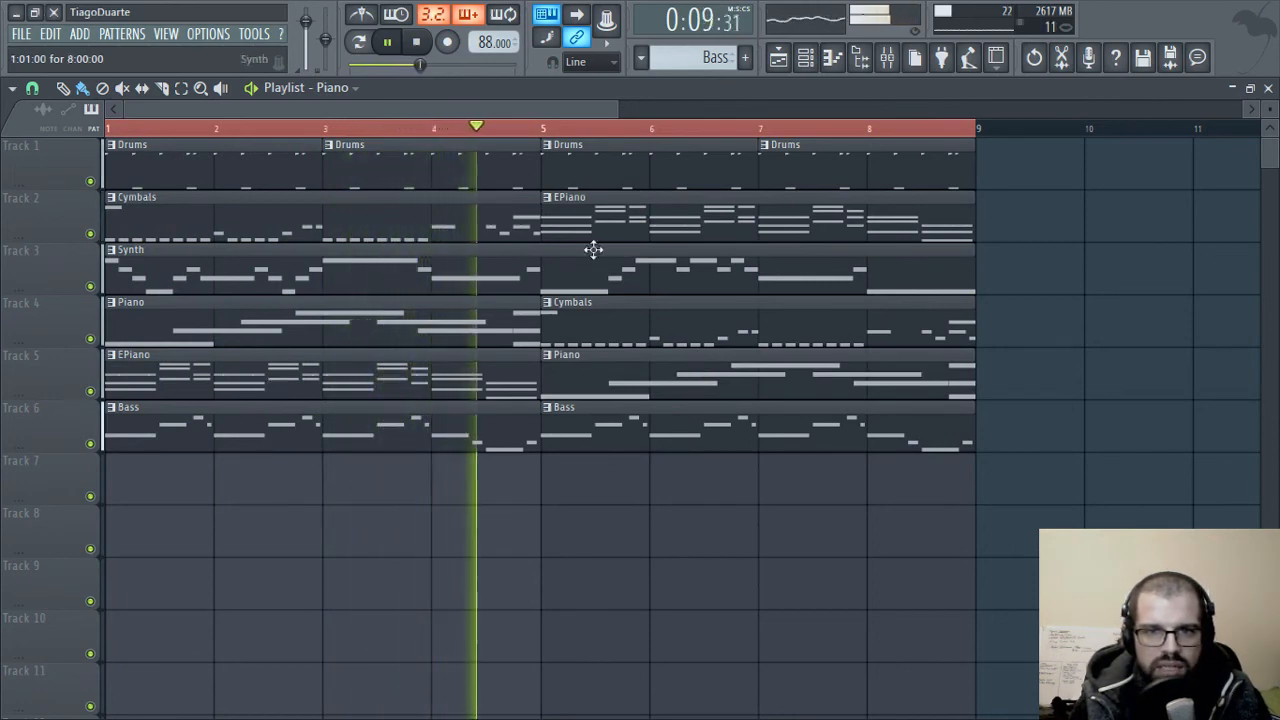
- Realign the clips so Drums, Cymbals, Synth, Piano, Bass and EPiano each fill their own track, from Track 1 to Track 6
drag(595, 222, 604, 474)
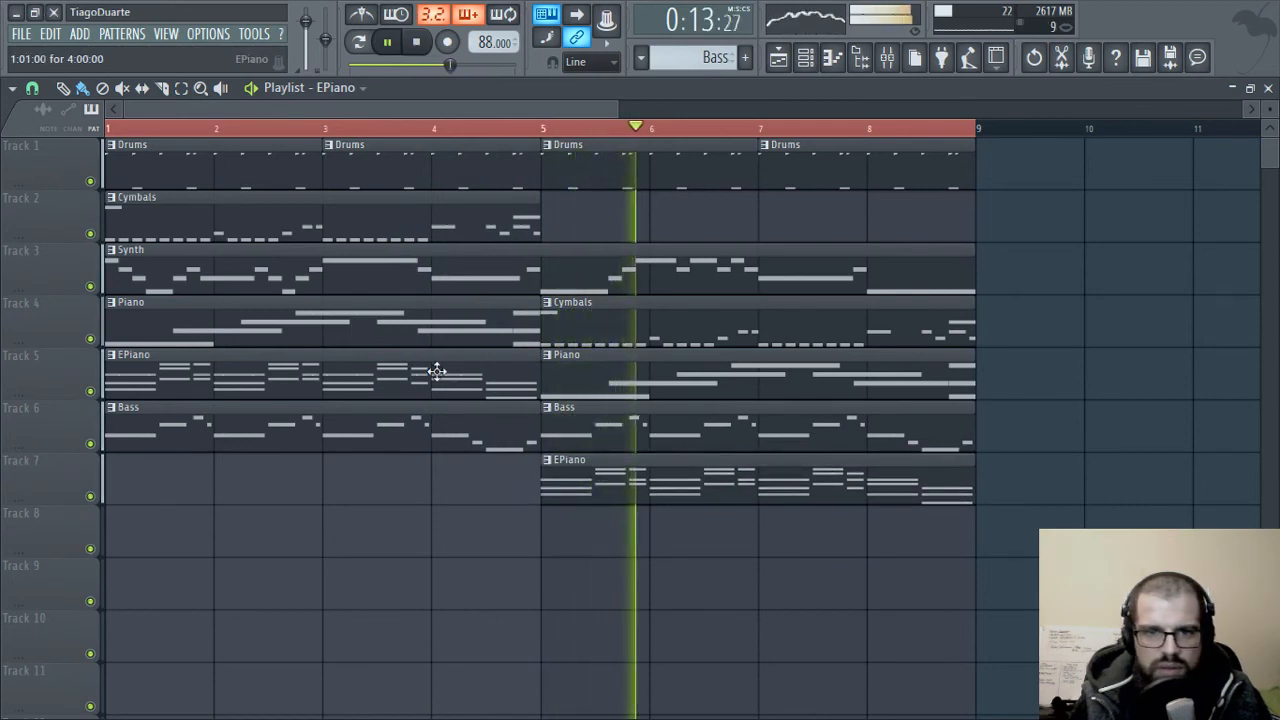
drag(432, 371, 417, 523)
click(362, 222)
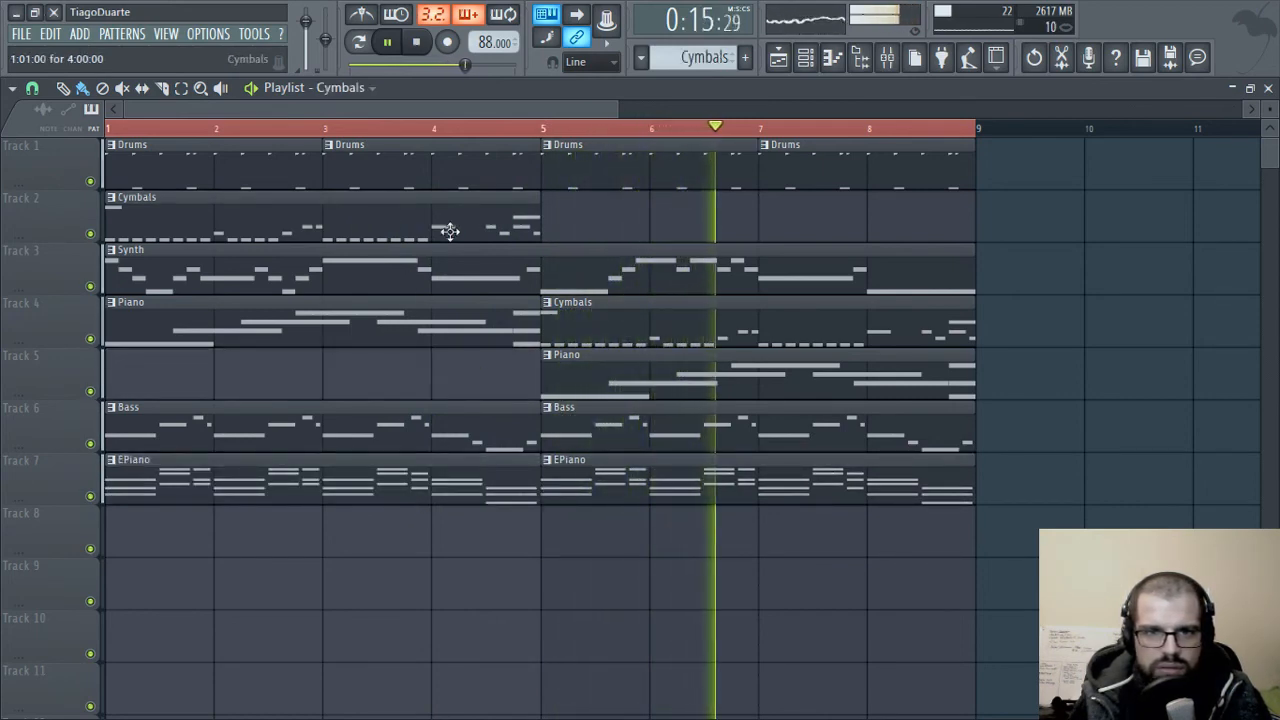
drag(597, 323, 603, 214)
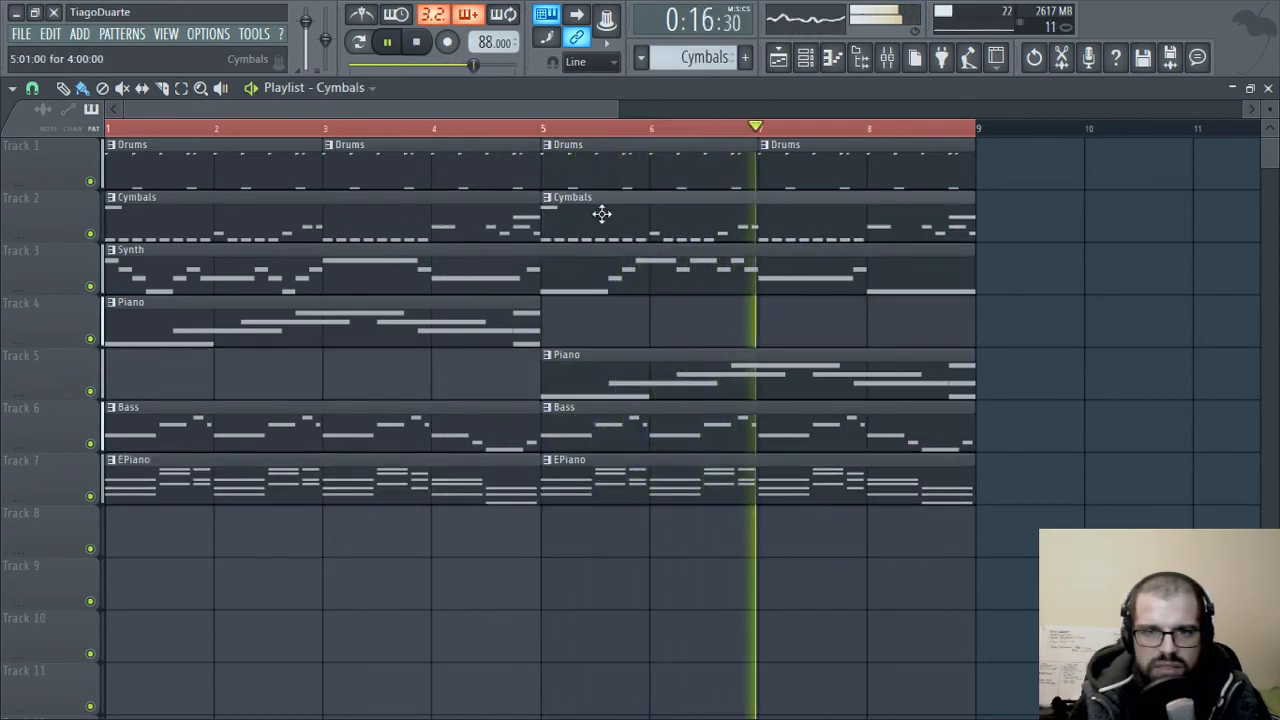
click(568, 378)
drag(155, 330, 161, 387)
- Duplicate the eight-bar block of all six tracks until the arrangement reaches bar 25, and clear the clip and time selections
scroll(42, 329, down, 3)
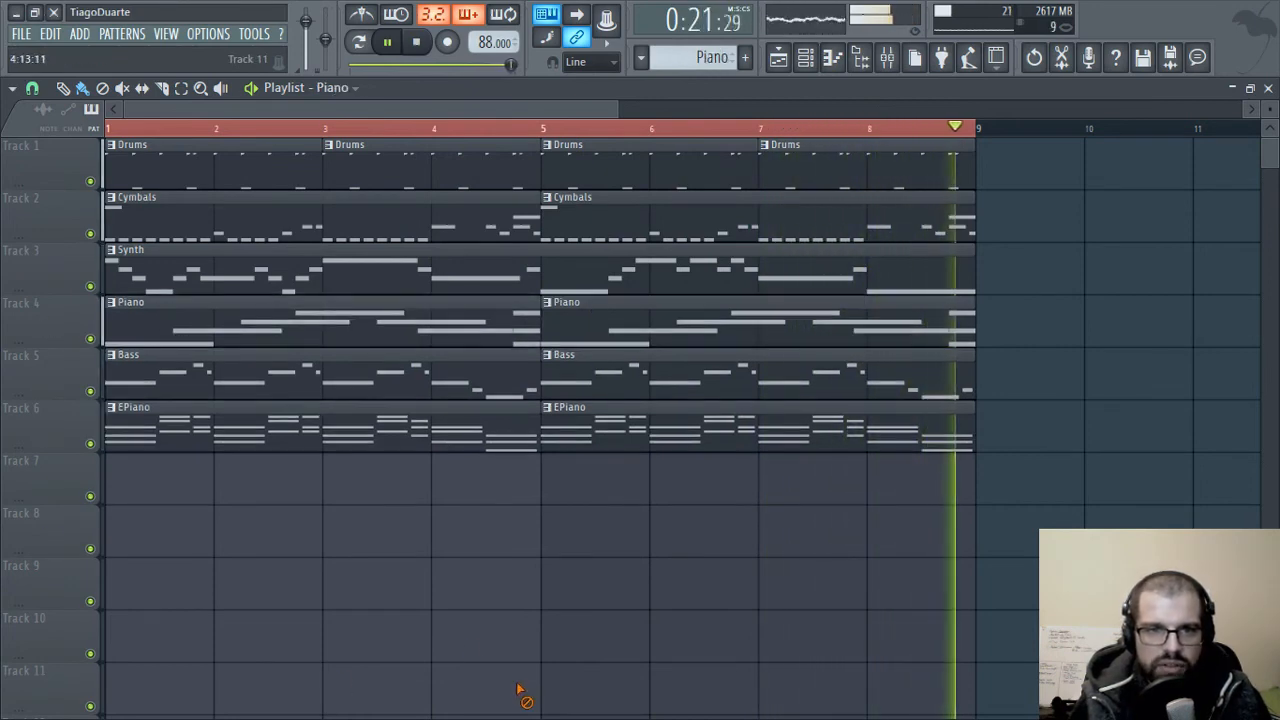
scroll(423, 603, down, 4)
drag(533, 522, 110, 138)
key(ctrl+b)
mouse_move(548, 221)
mouse_down()
mouse_move(971, 221)
mouse_move(914, 223)
mouse_up()
scroll(817, 651, down, 2)
ctrl+click(576, 542)
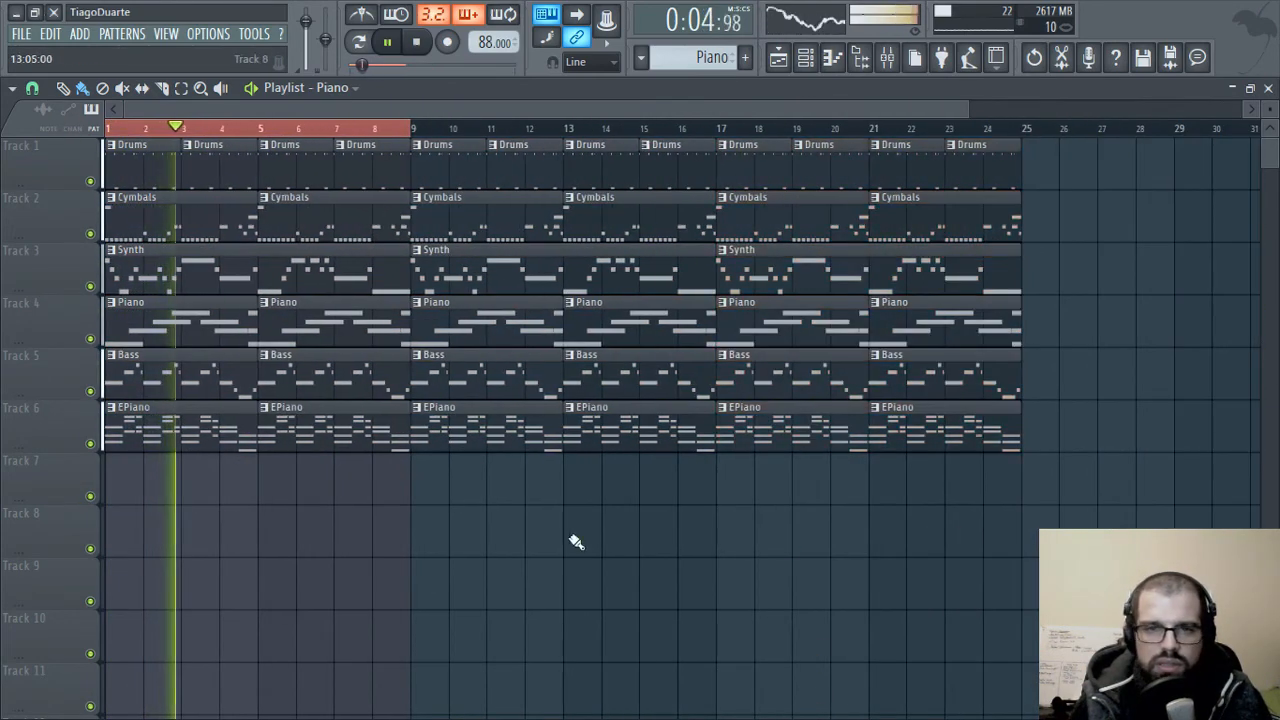
ctrl+click(409, 131)
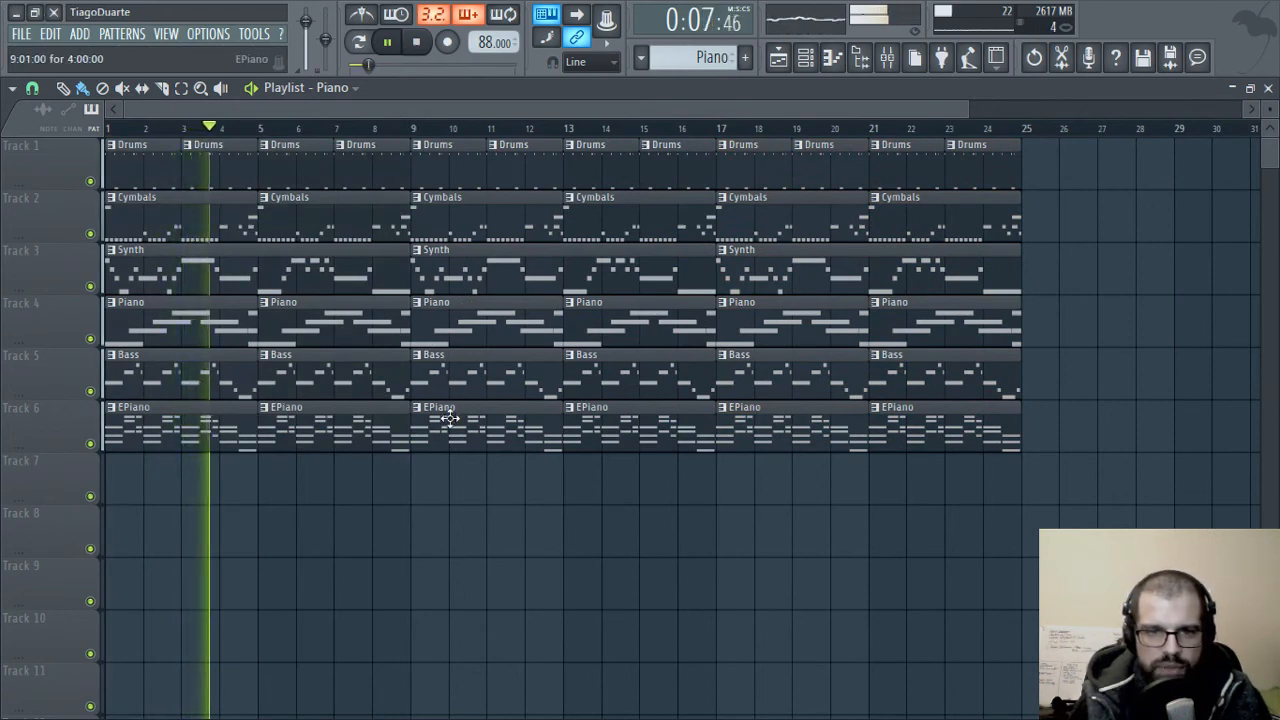
- Delete all Piano and Synth clips from bar 9 onward
right_click(480, 320)
right_click(633, 320)
right_click(780, 322)
right_click(960, 320)
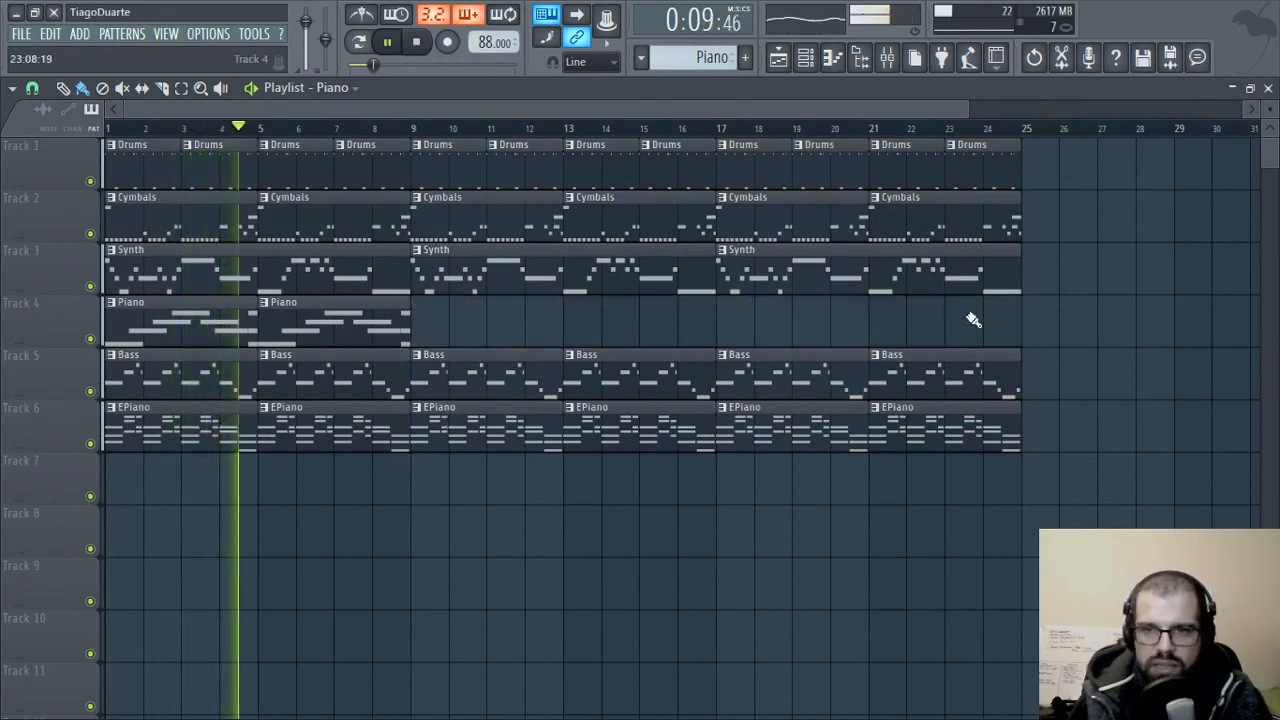
right_click(600, 270)
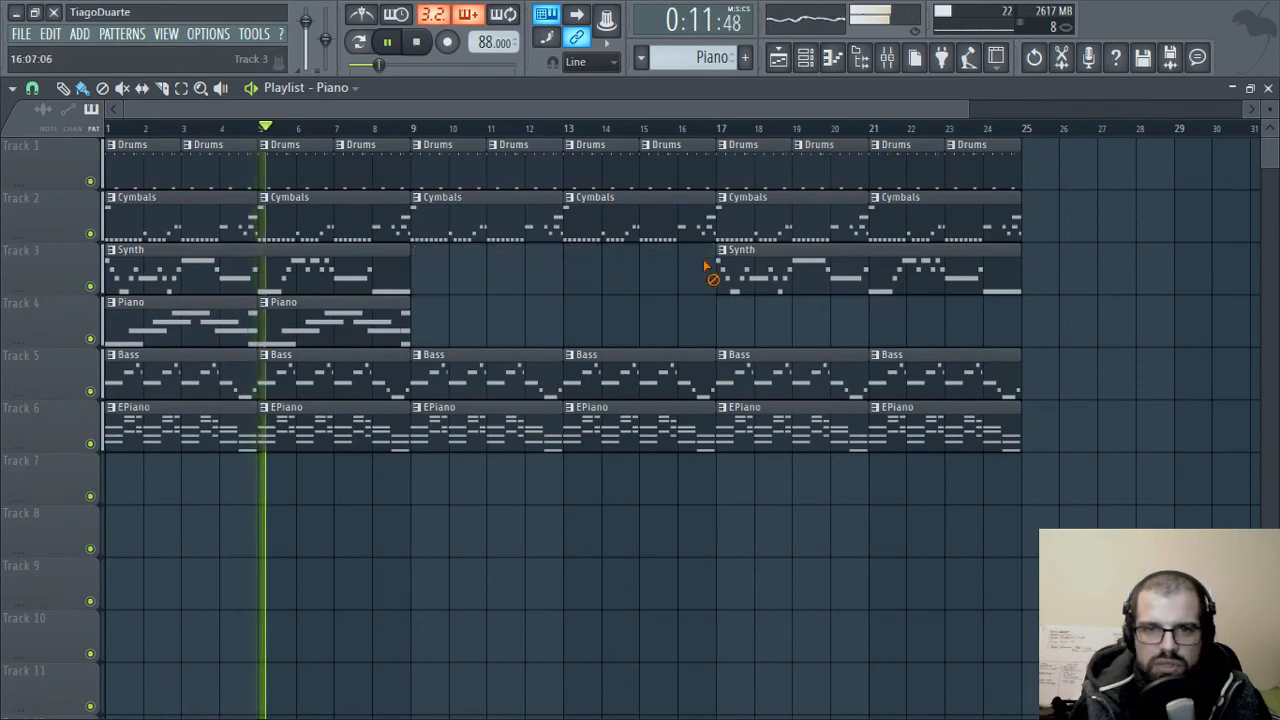
right_click(725, 272)
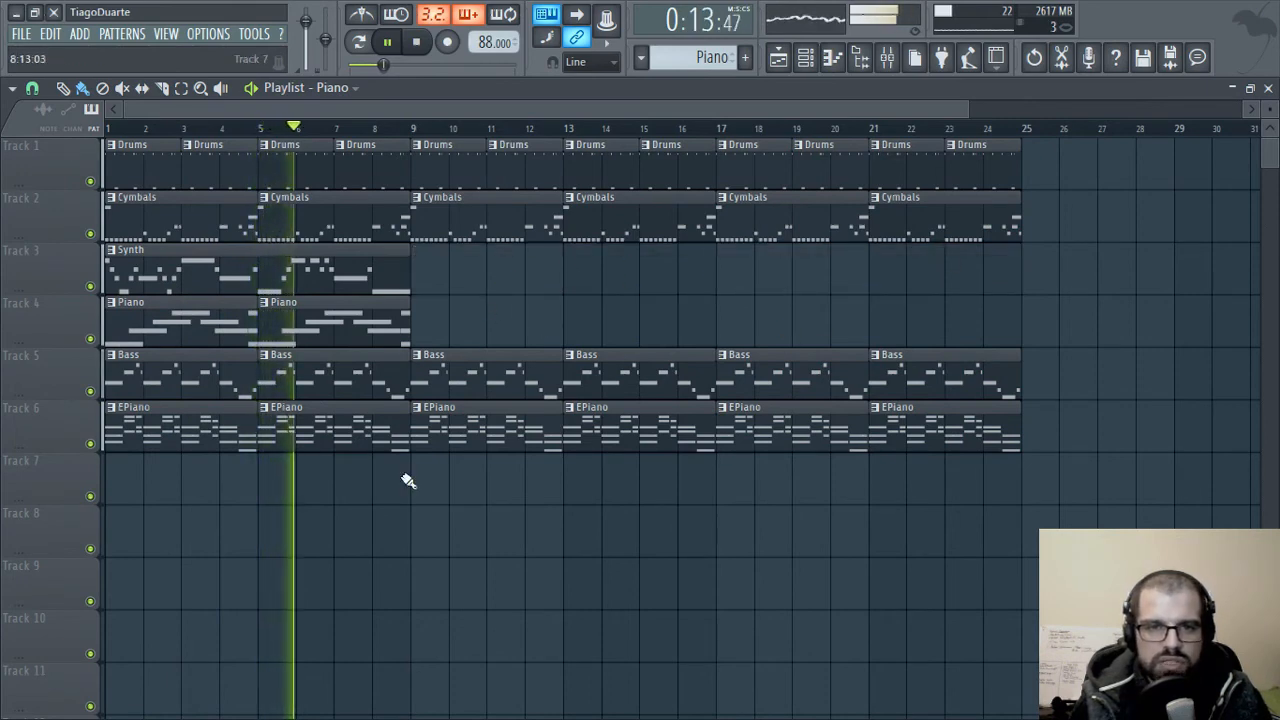
- Reorder the tracks so EPiano is on Track 3 and Bass on Track 4, above Synth and Piano
drag(486, 318, 905, 447)
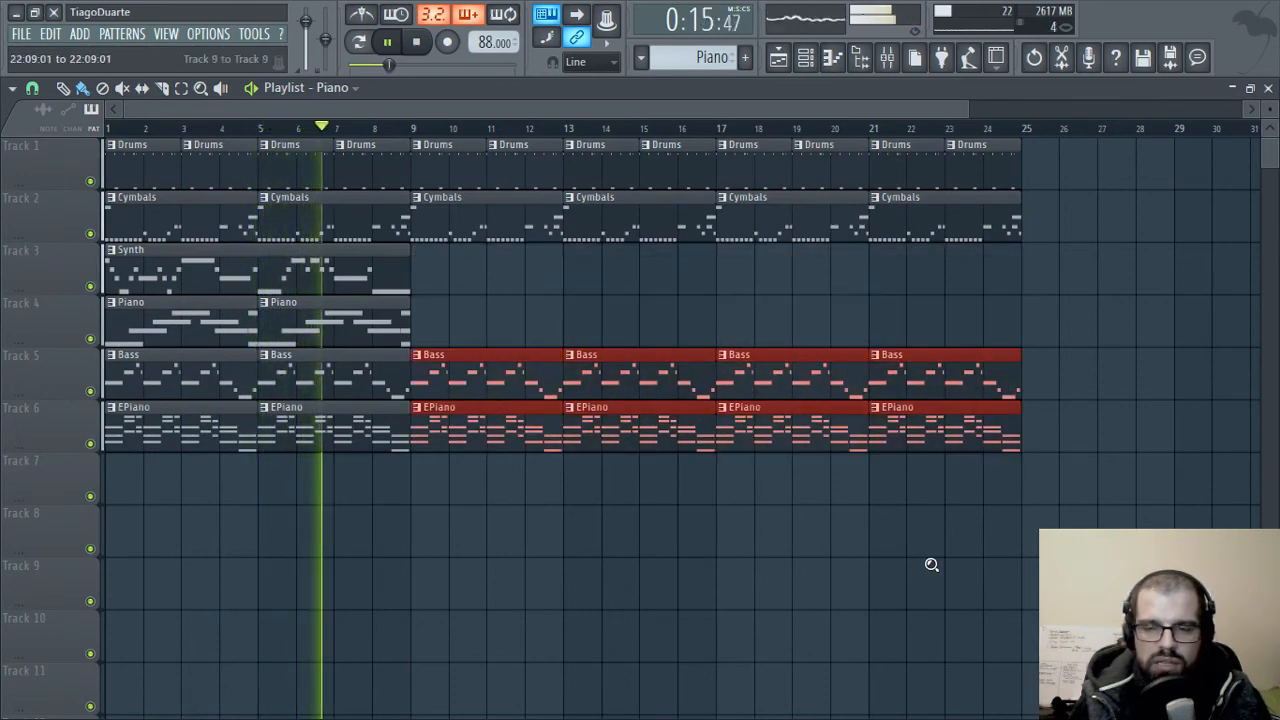
ctrl+right_click(924, 556)
drag(40, 476, 41, 333)
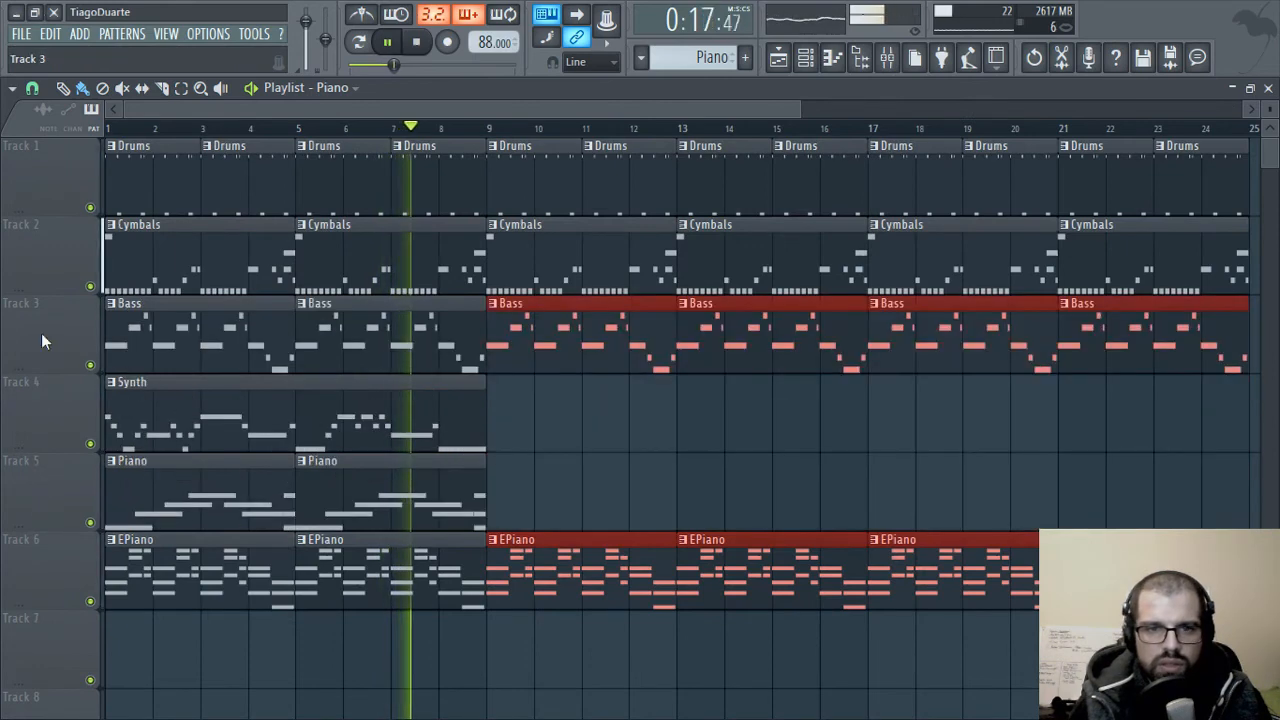
drag(40, 545, 53, 333)
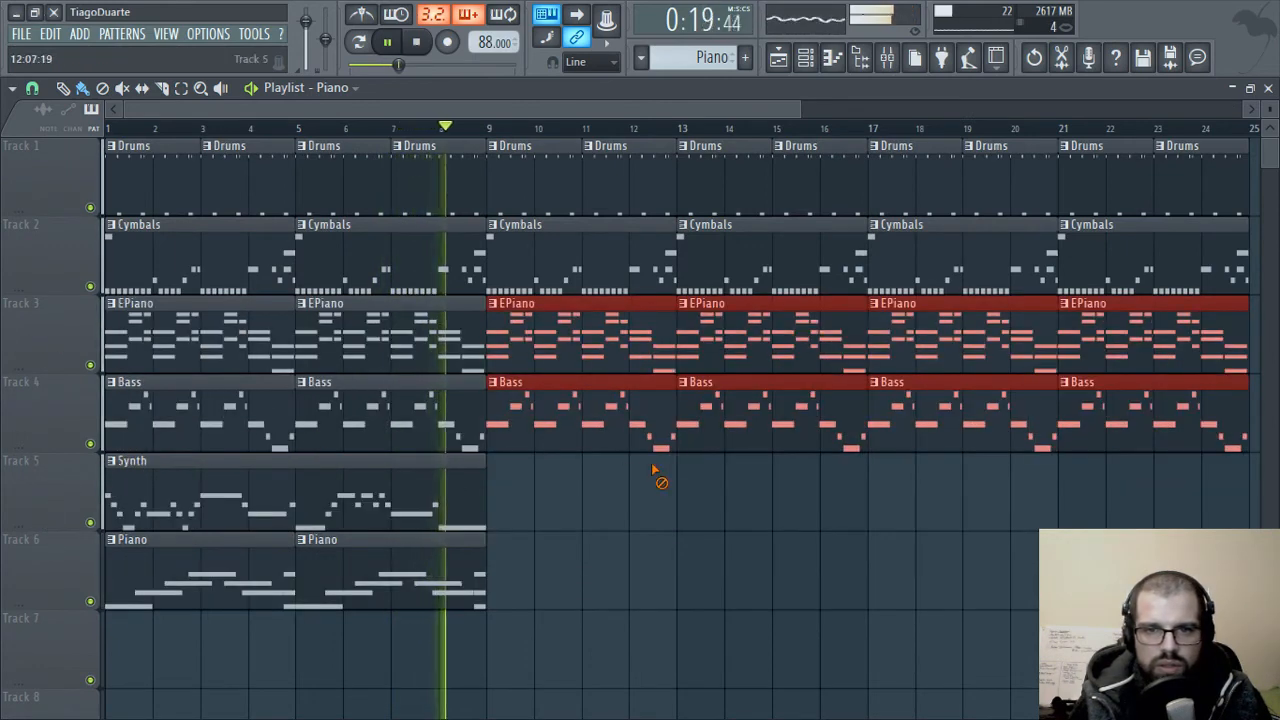
ctrl+click(728, 538)
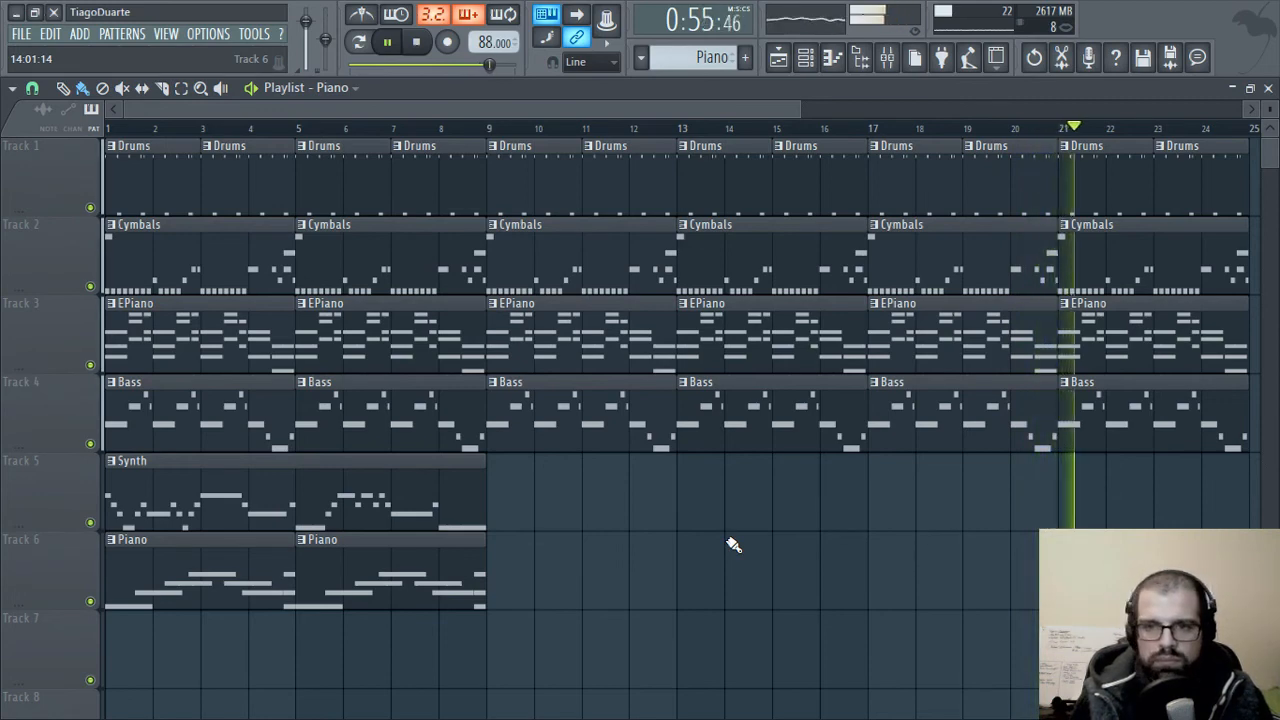
- Delete the last Cymbals clip, starting at bar 21
scroll(969, 427, down, 1)
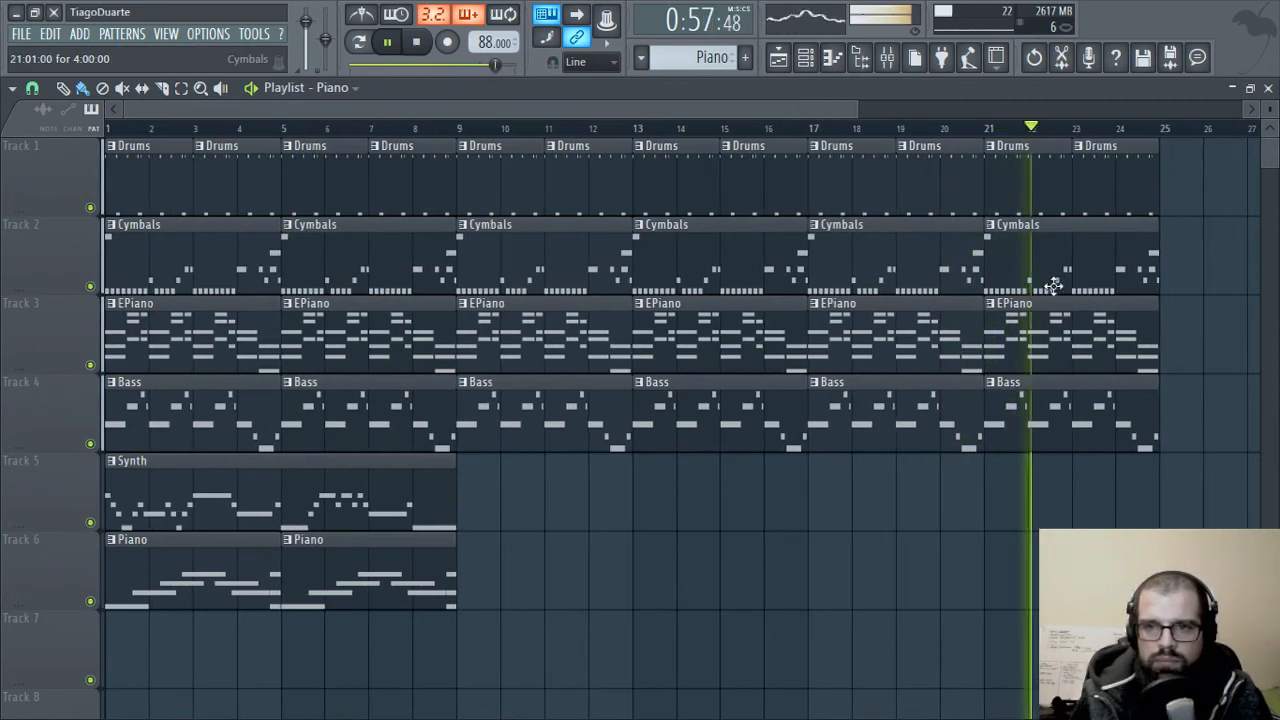
right_click(1075, 255)
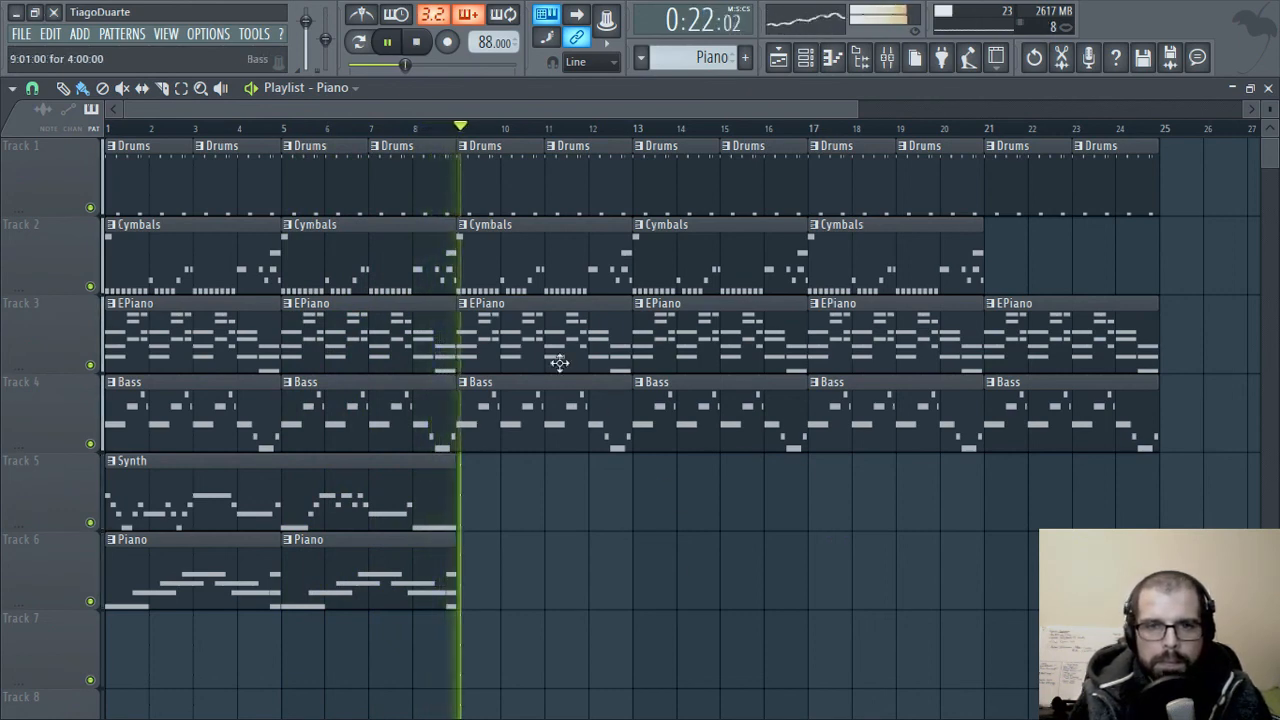
- Delete the Cymbals clip at bar 9, place a Cymbals clip at bar 21 on Track 2, and stop playback
right_click(508, 257)
click(890, 238)
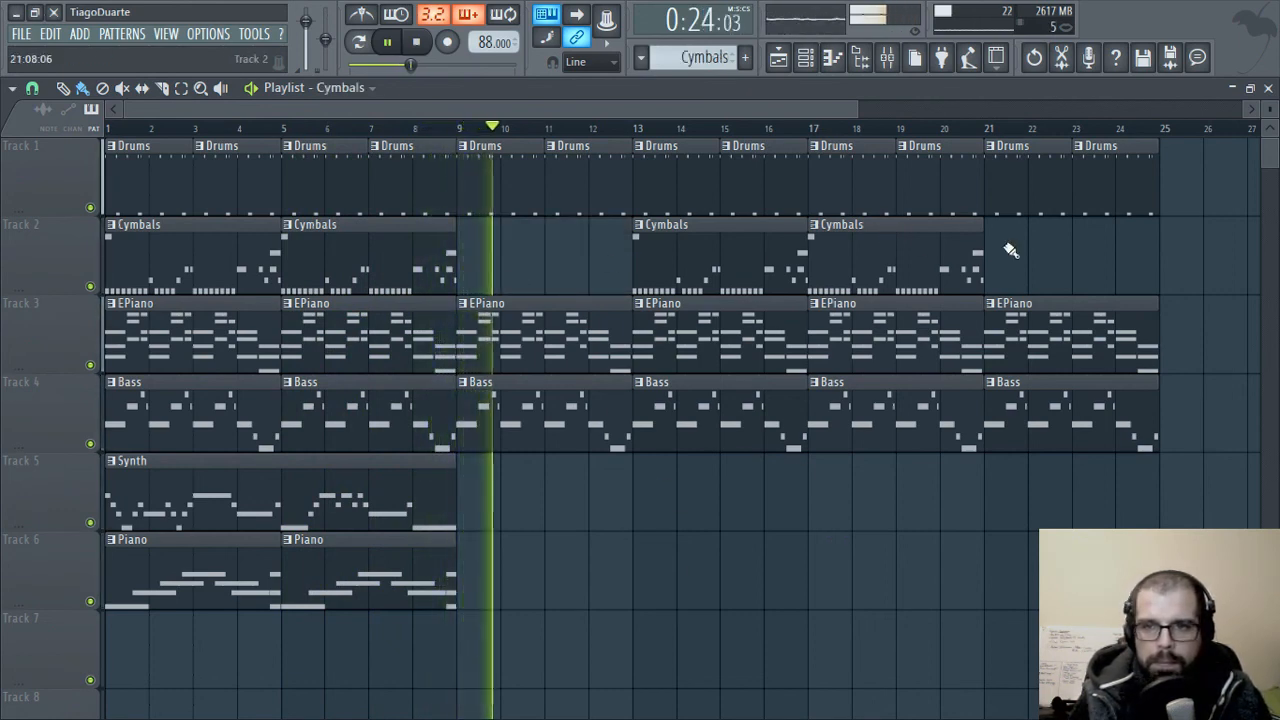
click(1002, 252)
key(space)
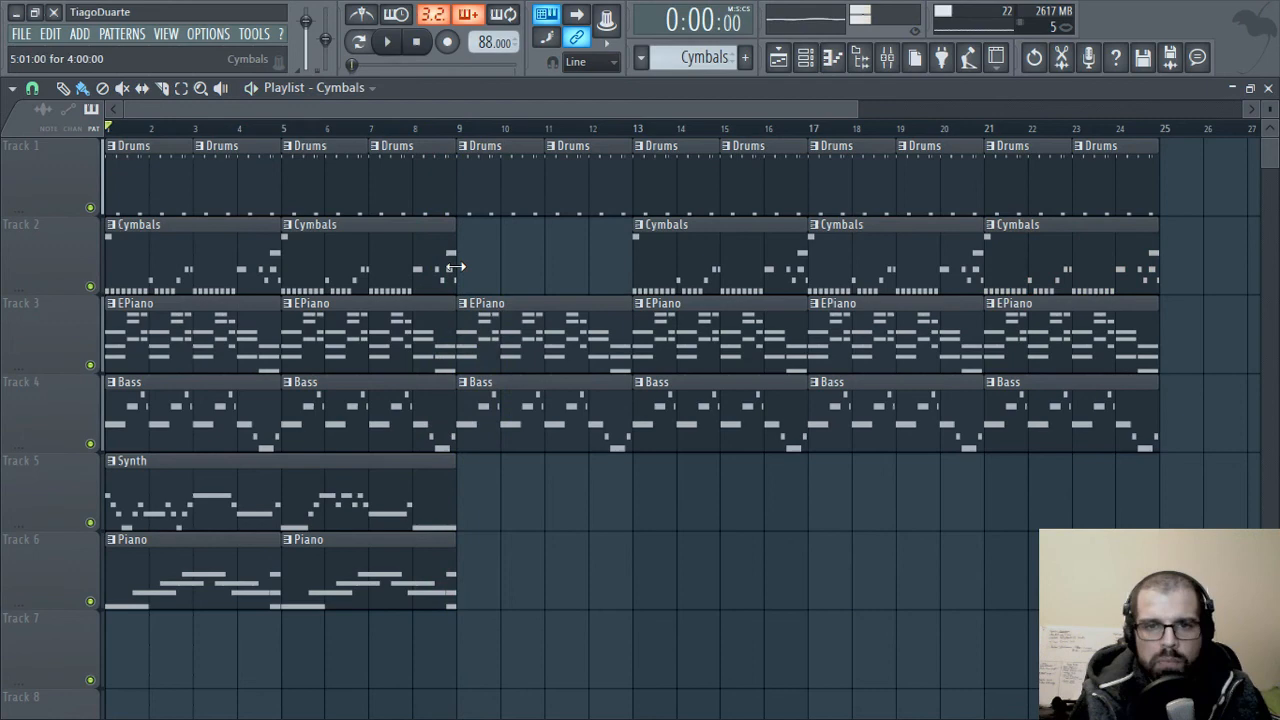
- Close the playlist, bring the channel rack forward, and view the EPiano channel's instrument preset before closing its plugin window
click(1268, 88)
click(741, 244)
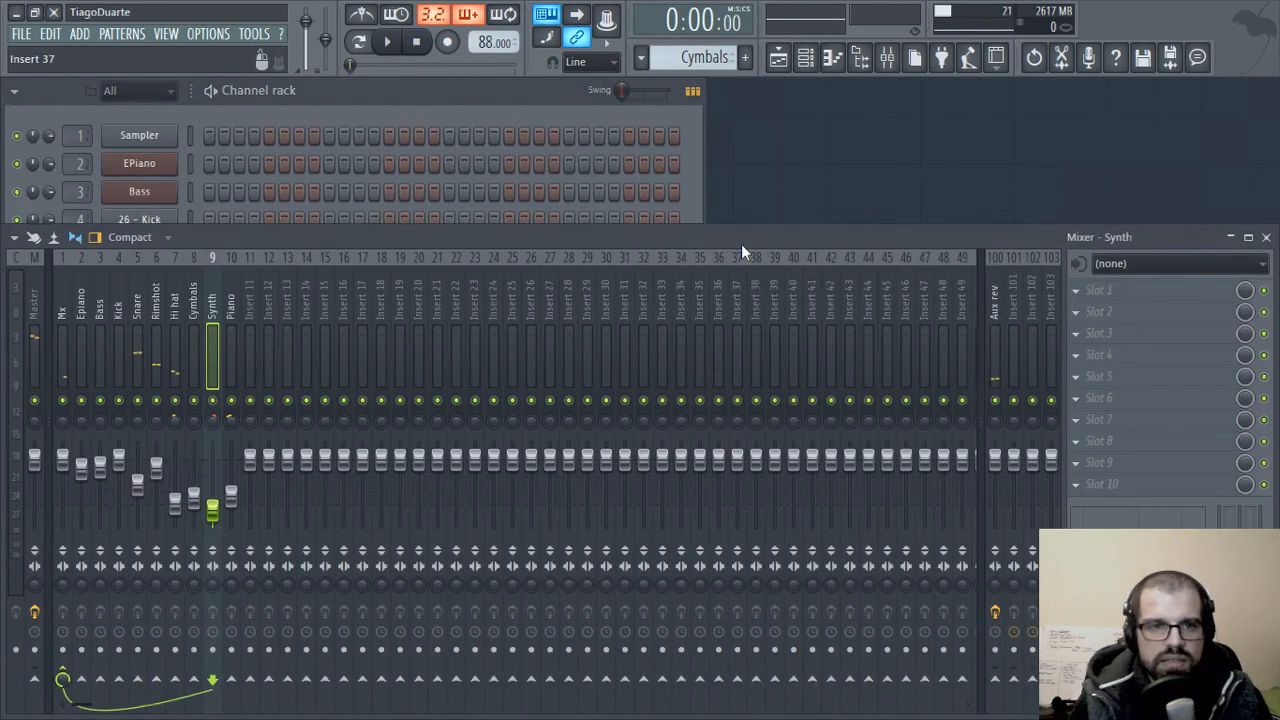
click(296, 133)
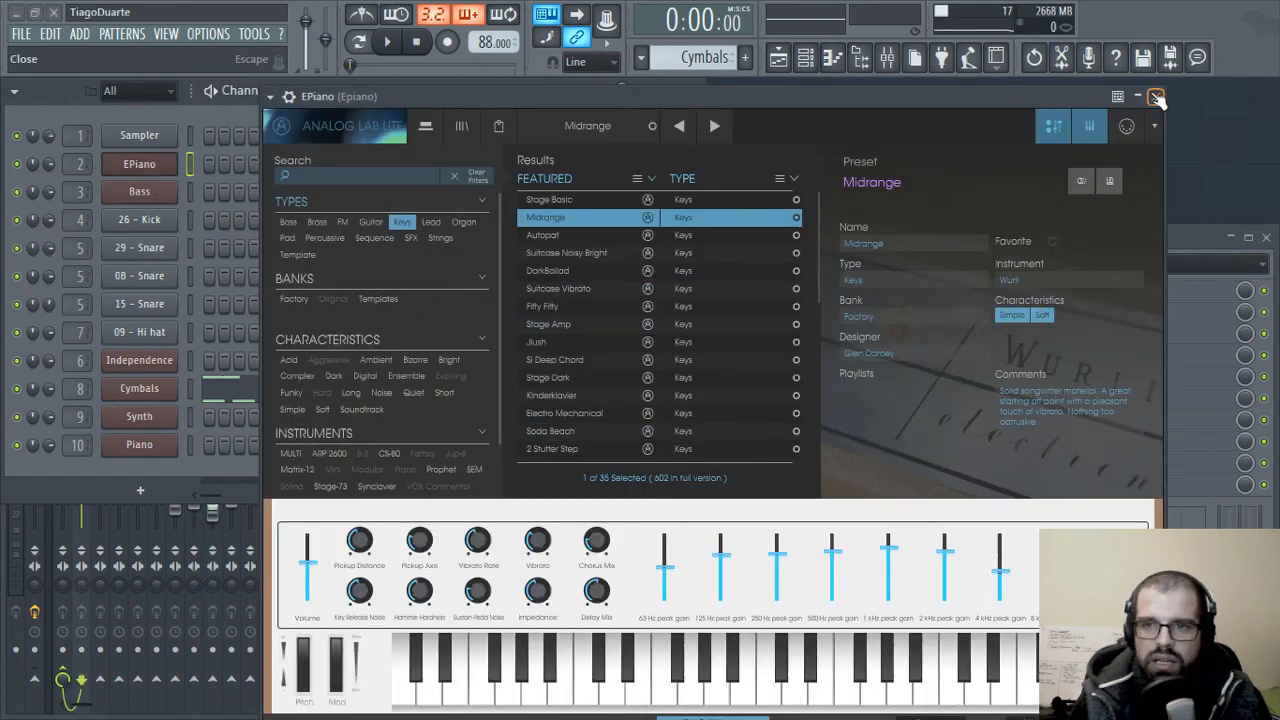
click(1157, 97)
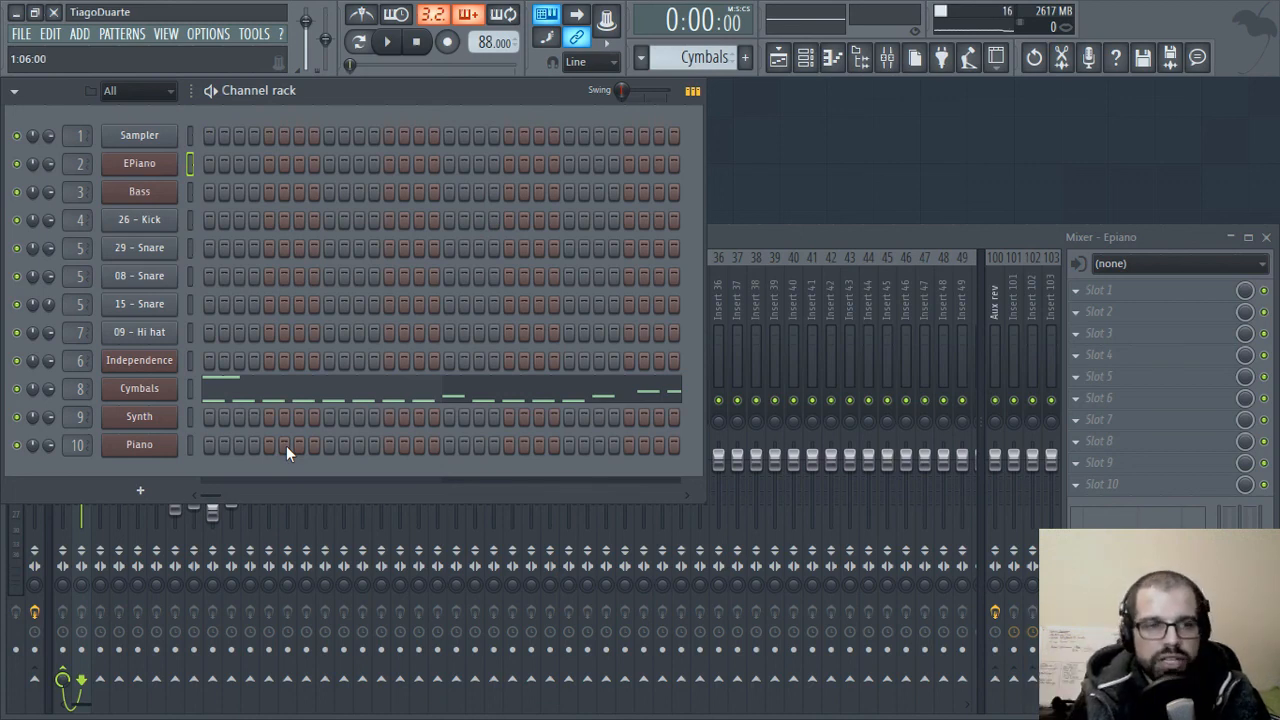
- Examine the Bass channel's instrument preset with the detailed wrapper settings hidden, and close its plugin window
click(166, 192)
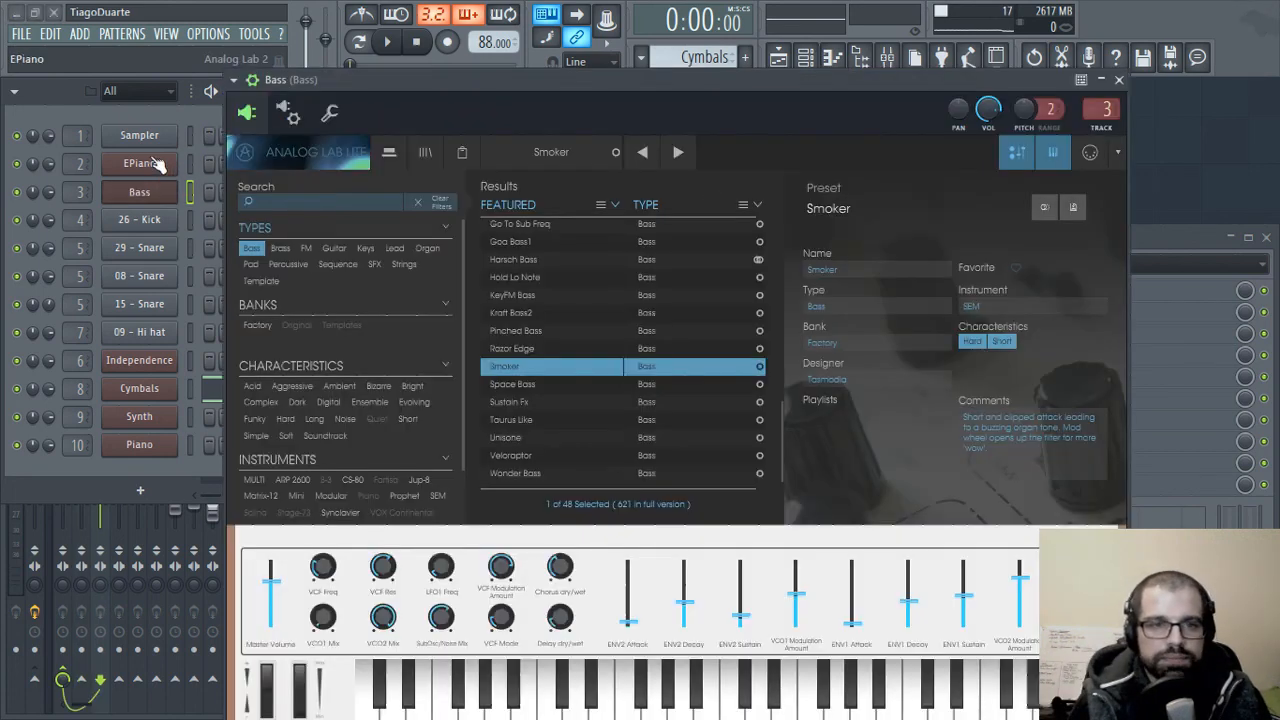
click(252, 80)
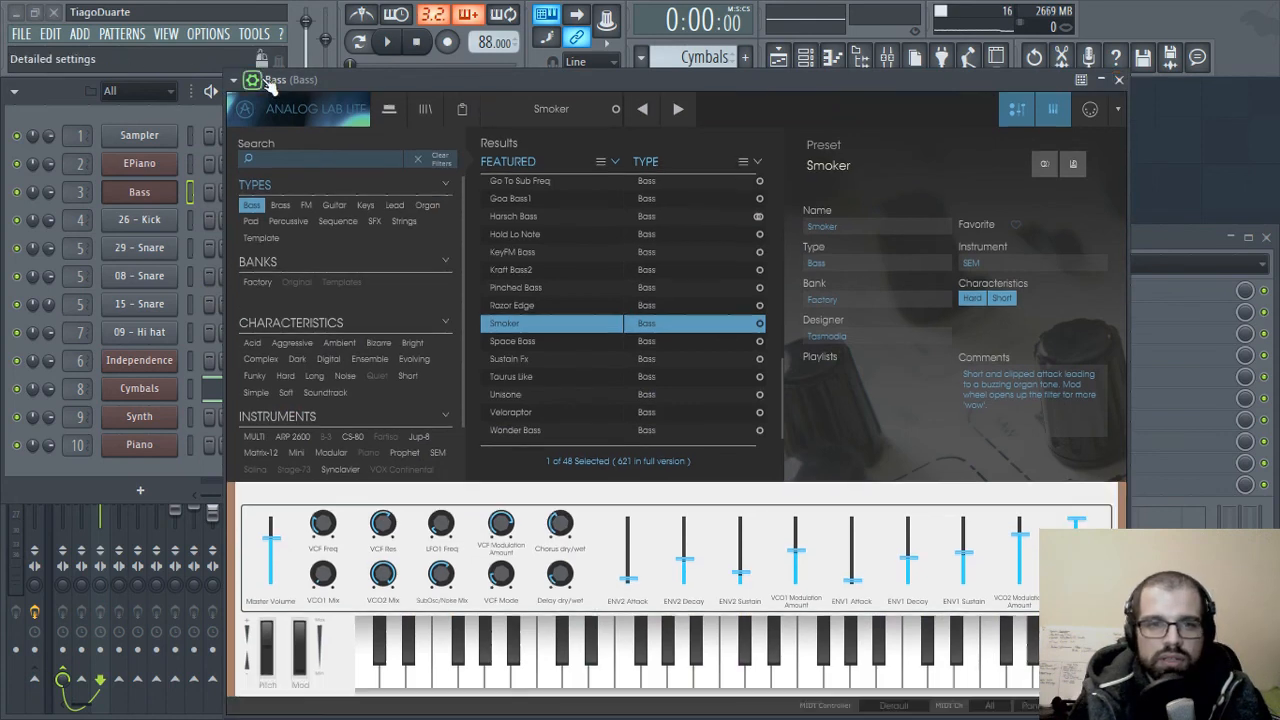
drag(514, 75, 490, 49)
click(1090, 57)
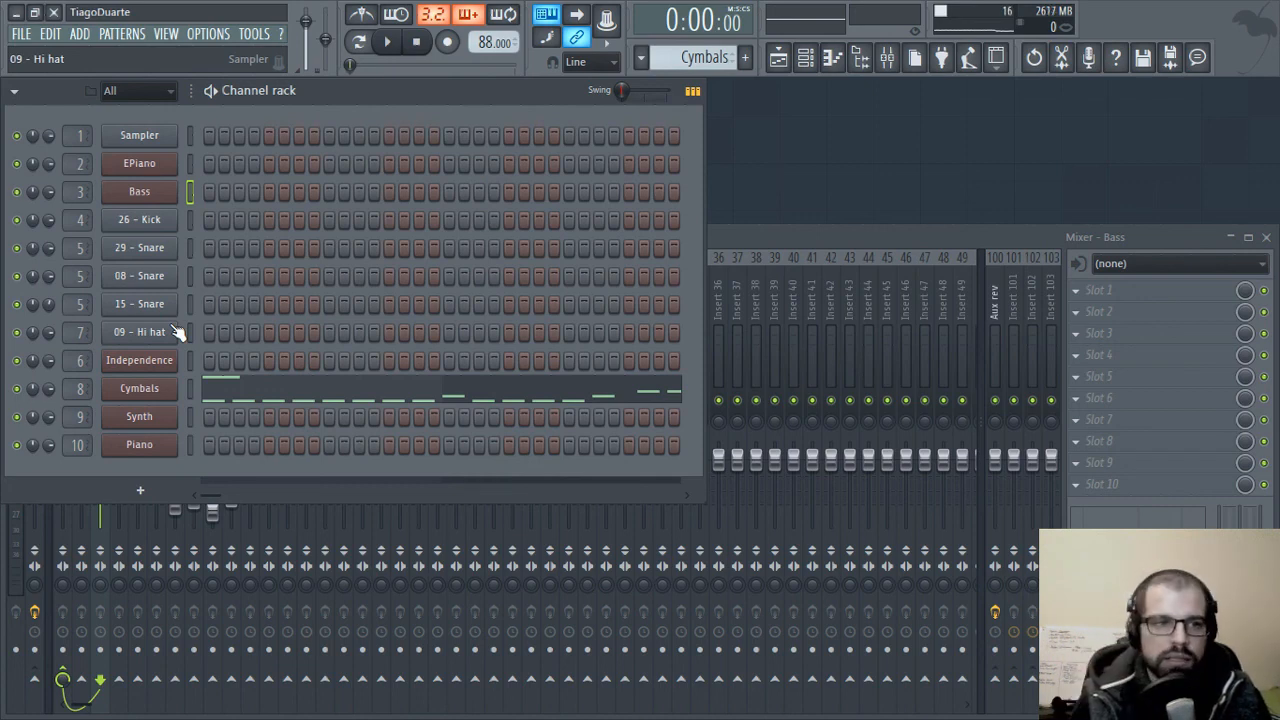
click(139, 195)
click(1090, 56)
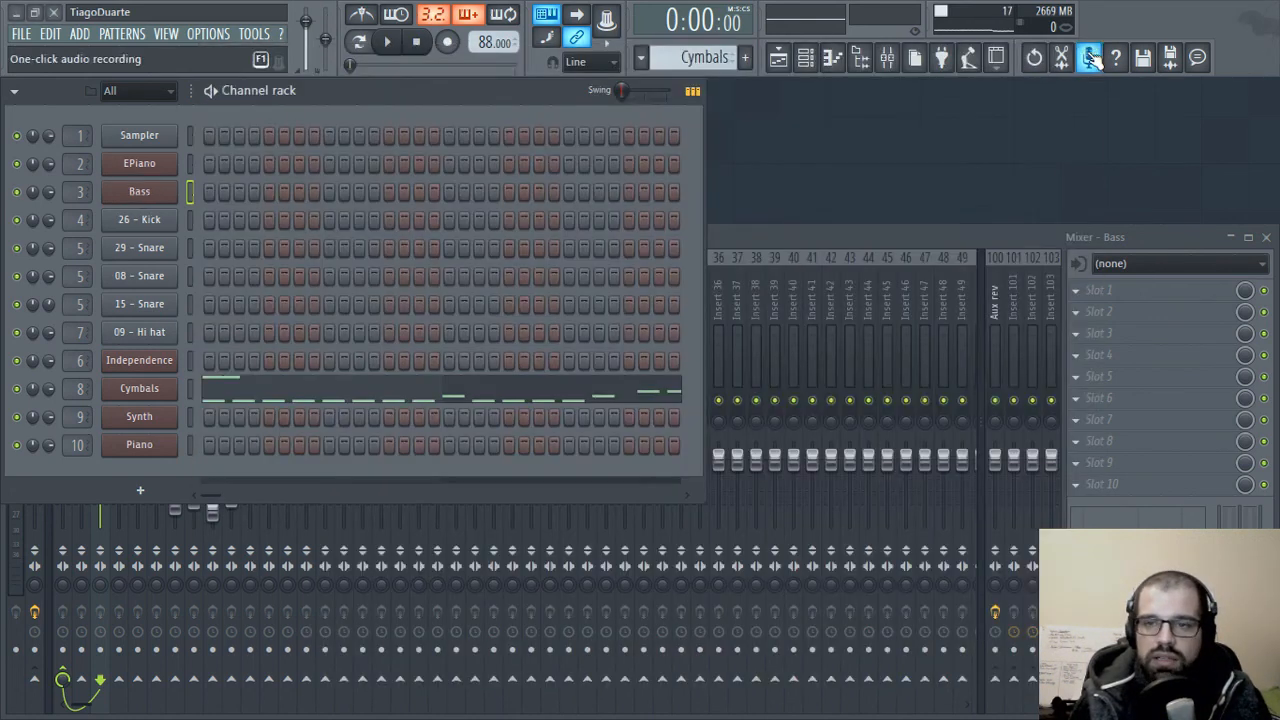